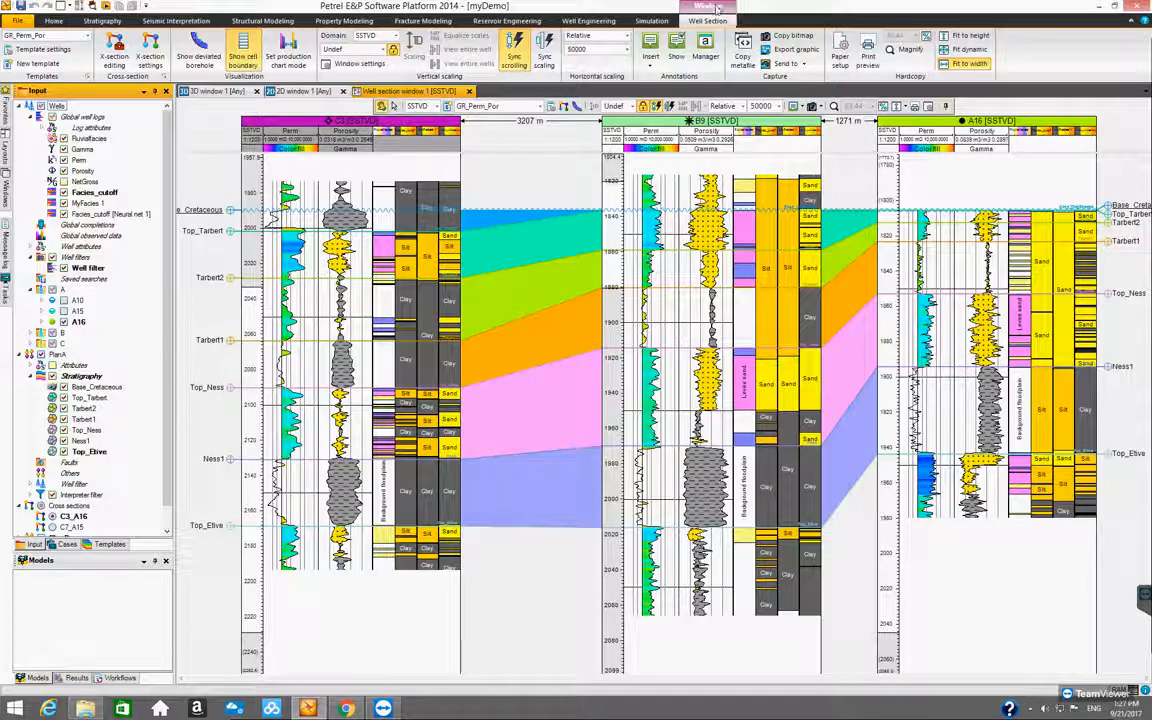
# Review the input logs and supervised training settings of Neural net 1, then close the training dialog without applying anything
pyautogui.click(93, 26)
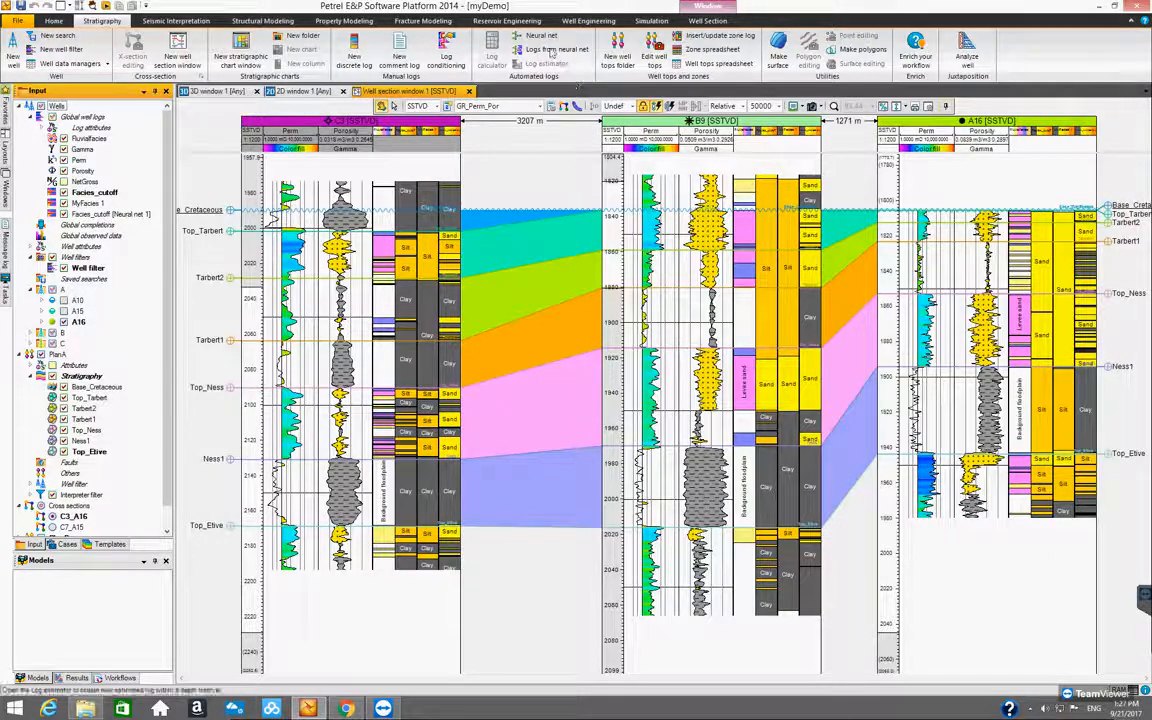
pyautogui.click(538, 38)
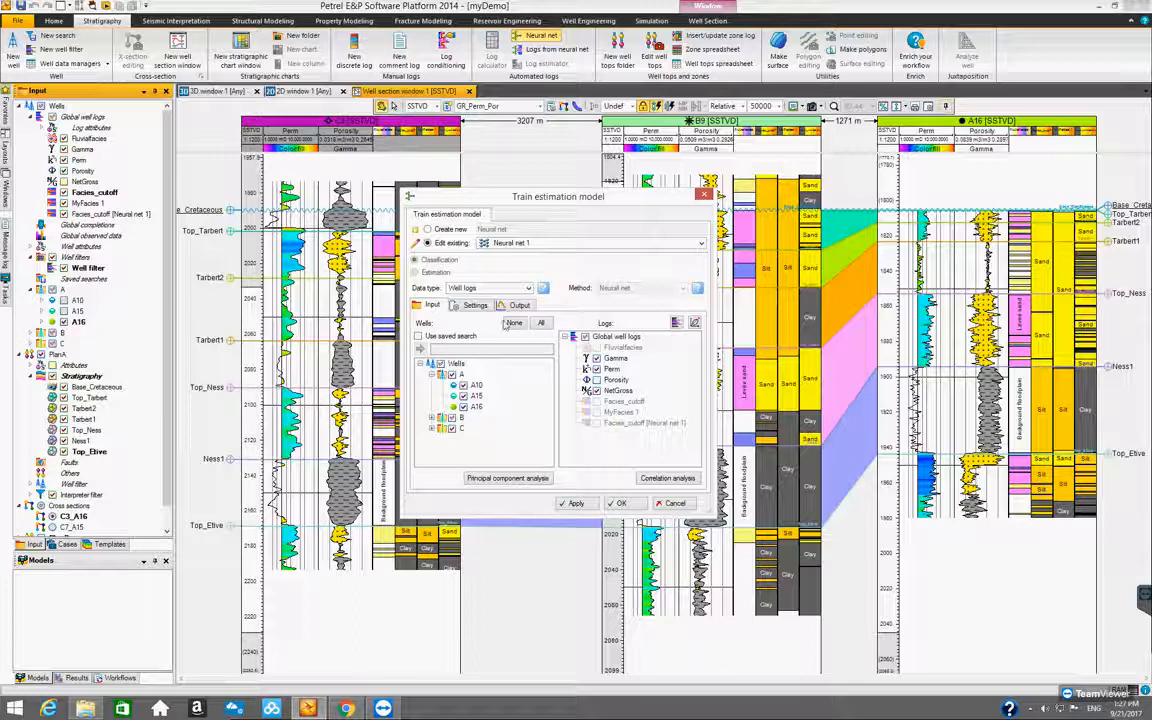
pyautogui.moveTo(510, 198); pyautogui.dragTo(596, 200)
pyautogui.click(558, 310)
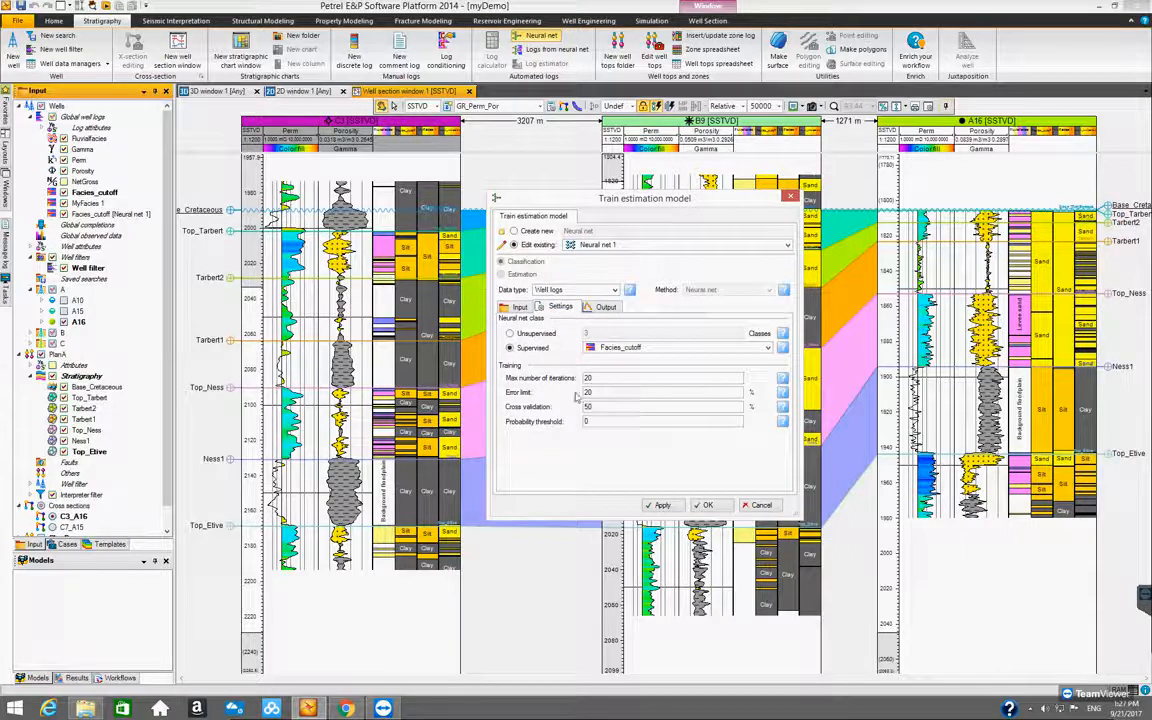
pyautogui.click(516, 307)
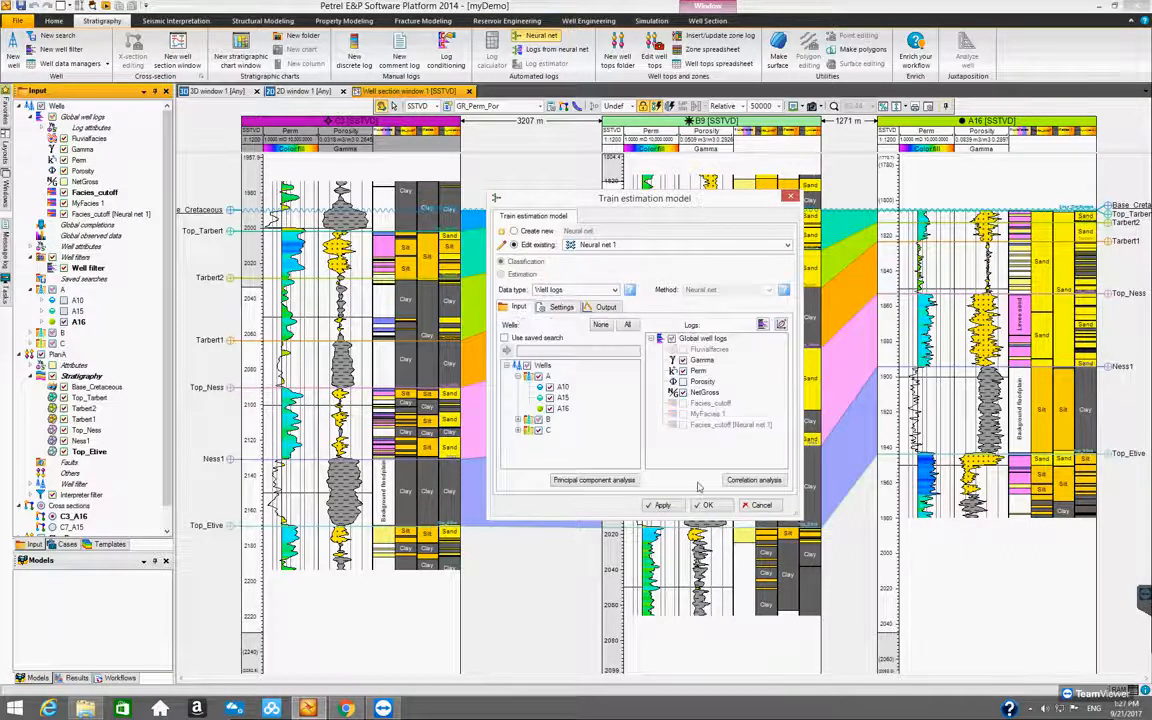
pyautogui.click(750, 505)
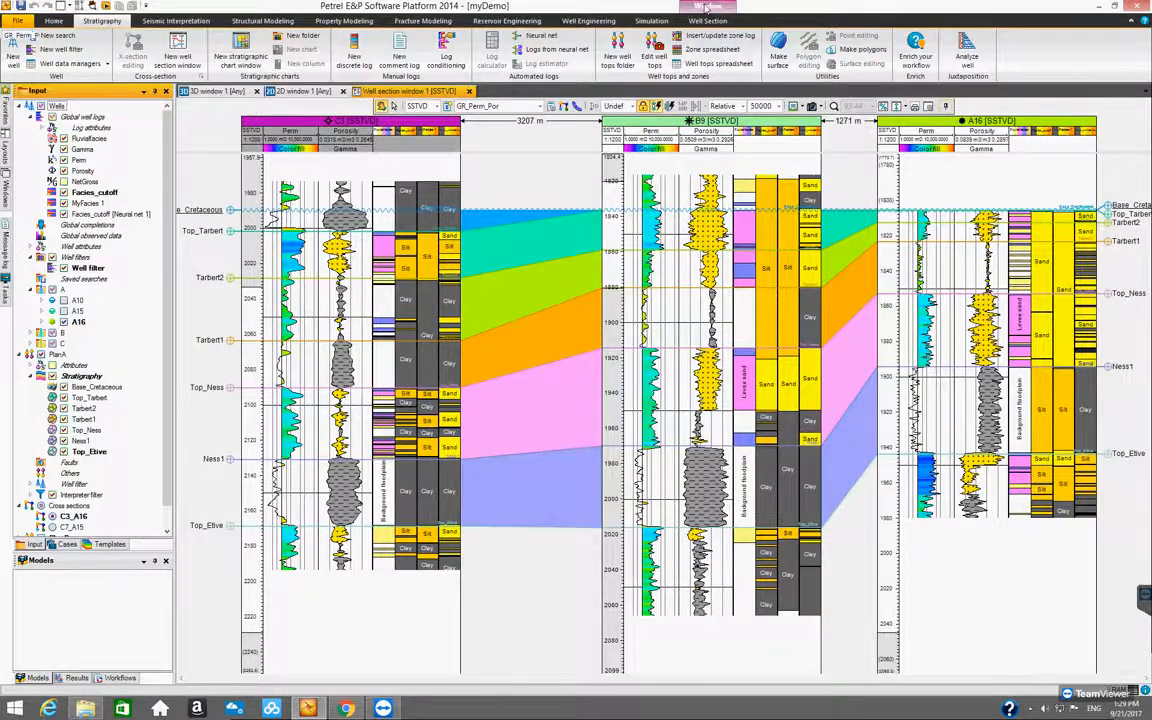
# Try the discrete log painting tool on well C3's facies log, choosing the Sand and Silt classes, then close the cross-section editing tools
pyautogui.click(706, 10)
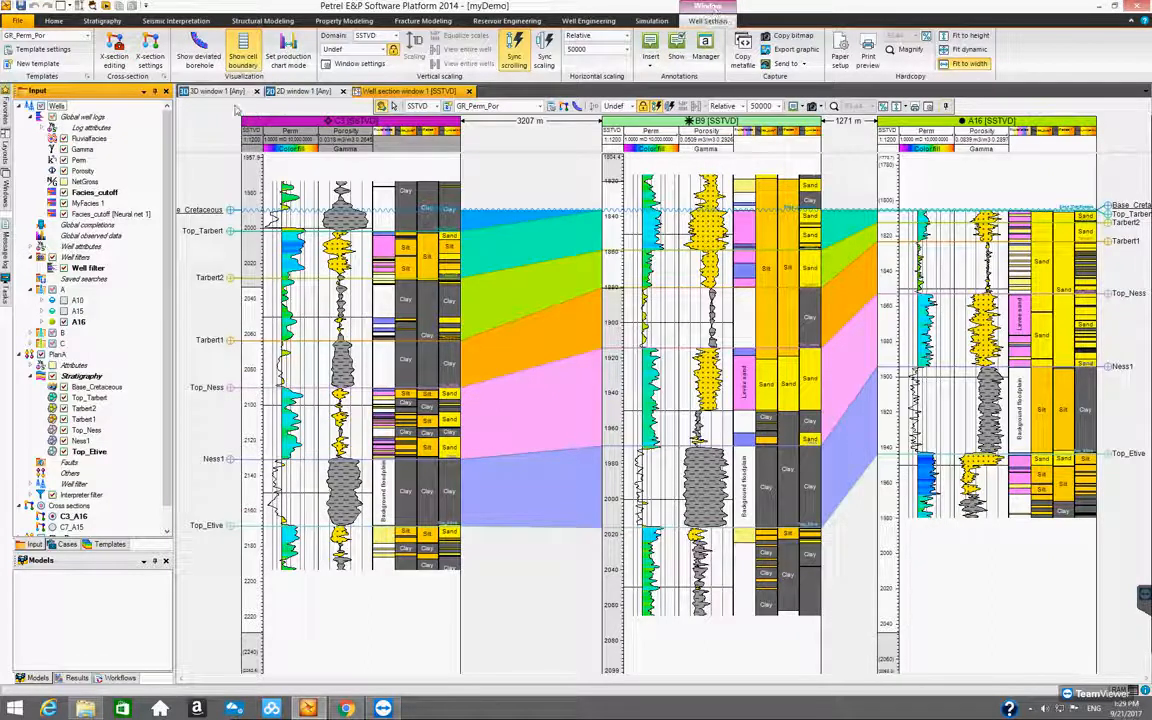
pyautogui.click(111, 64)
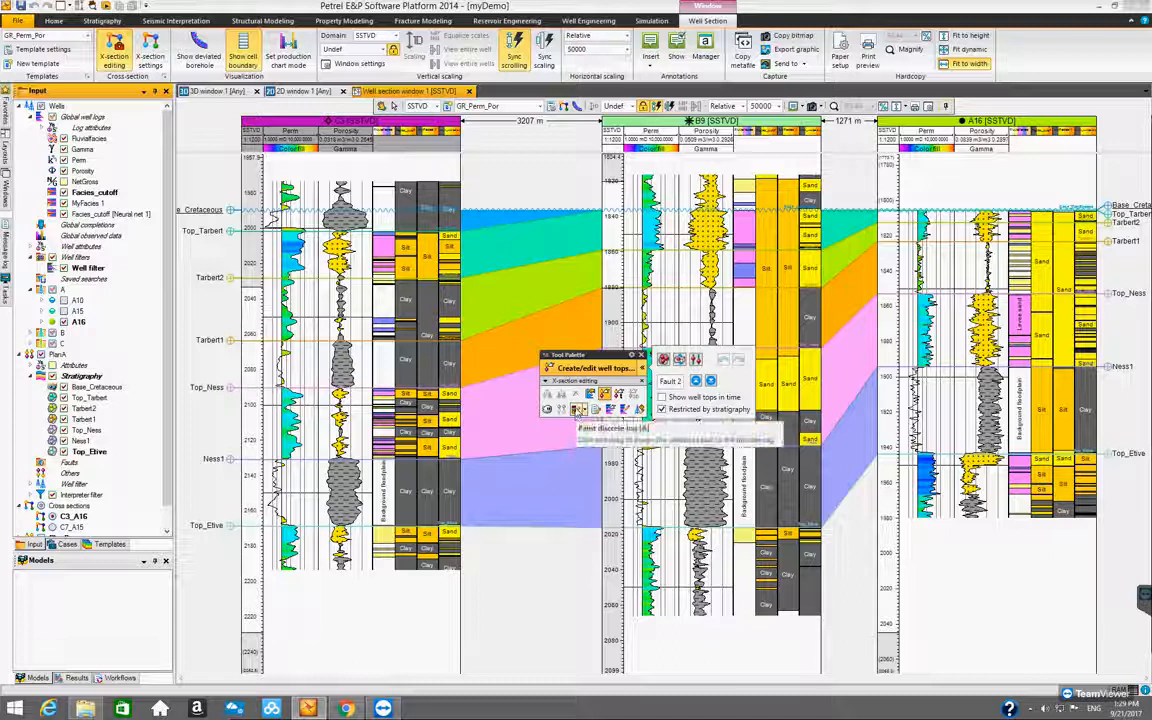
pyautogui.click(576, 410)
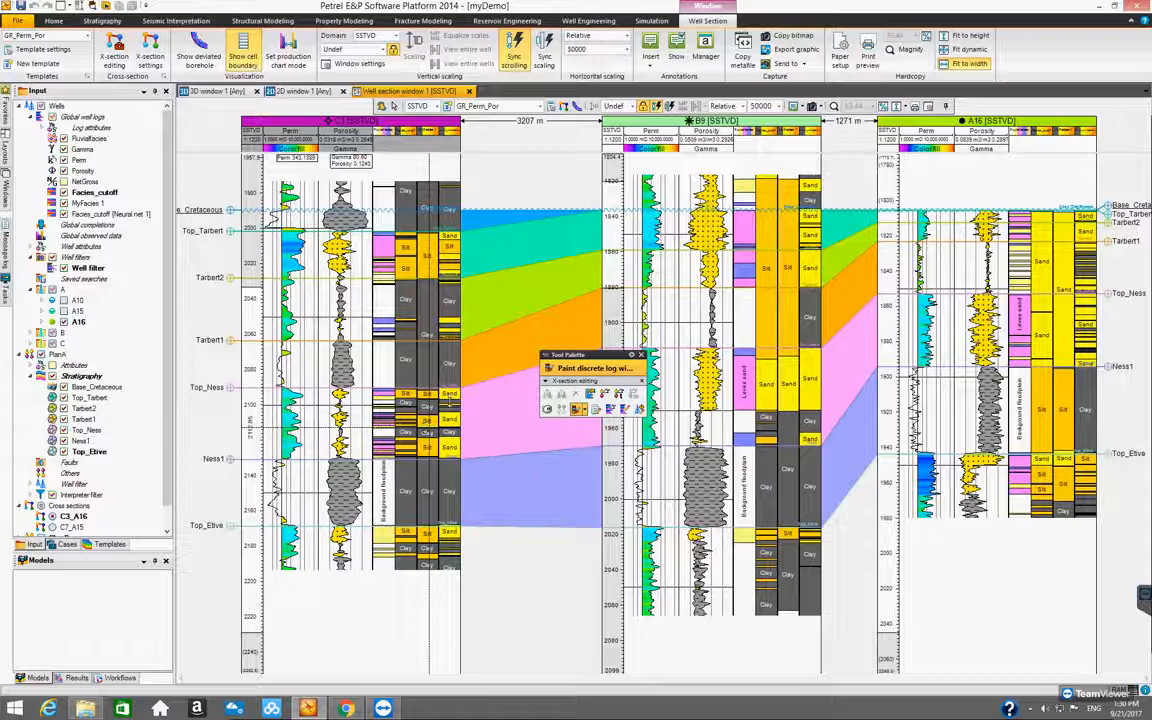
pyautogui.rightClick(449, 390)
pyautogui.click(472, 429)
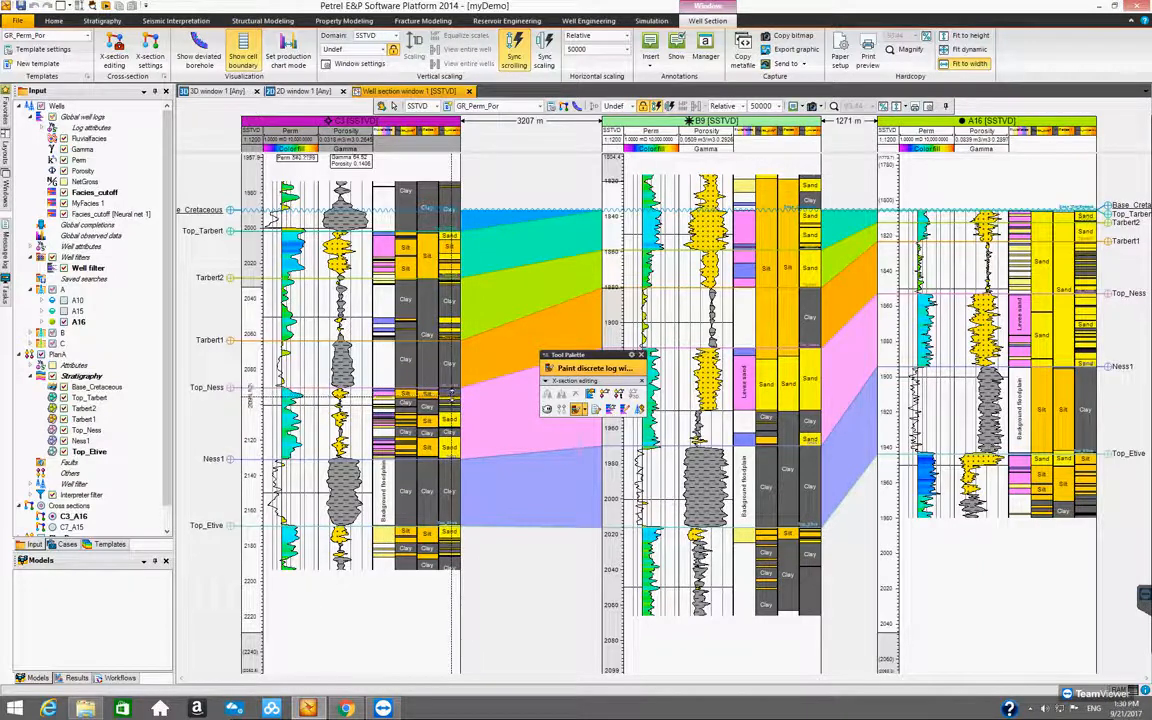
pyautogui.rightClick(451, 396)
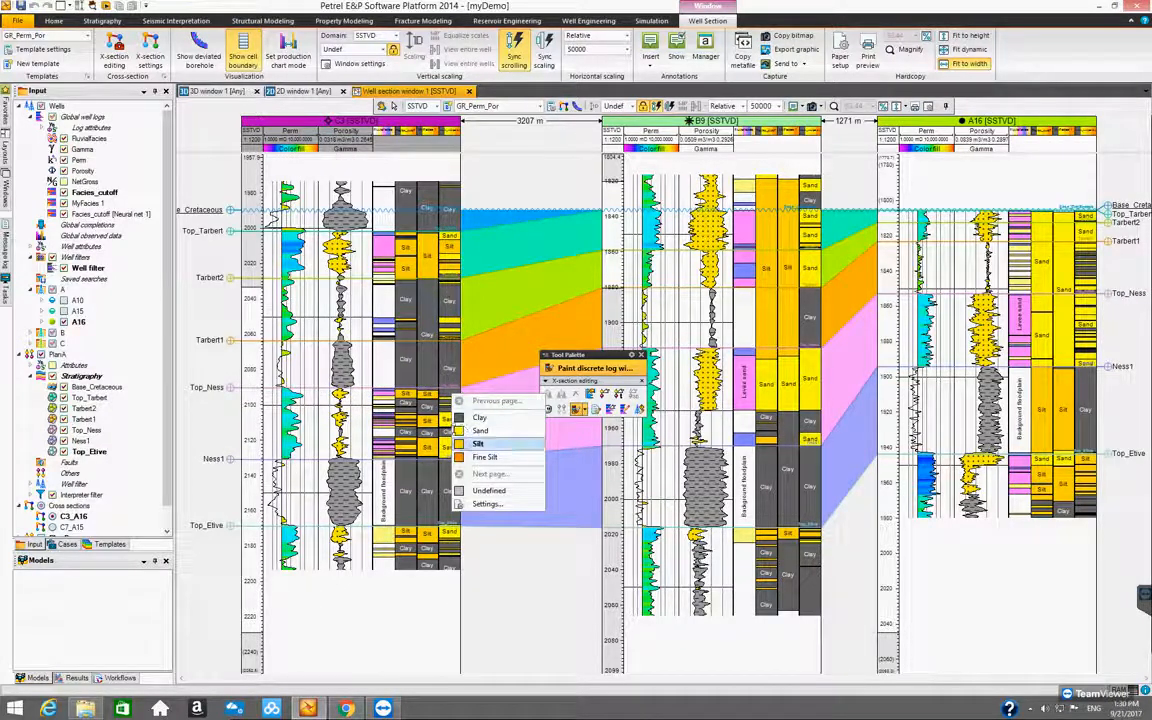
pyautogui.click(459, 443)
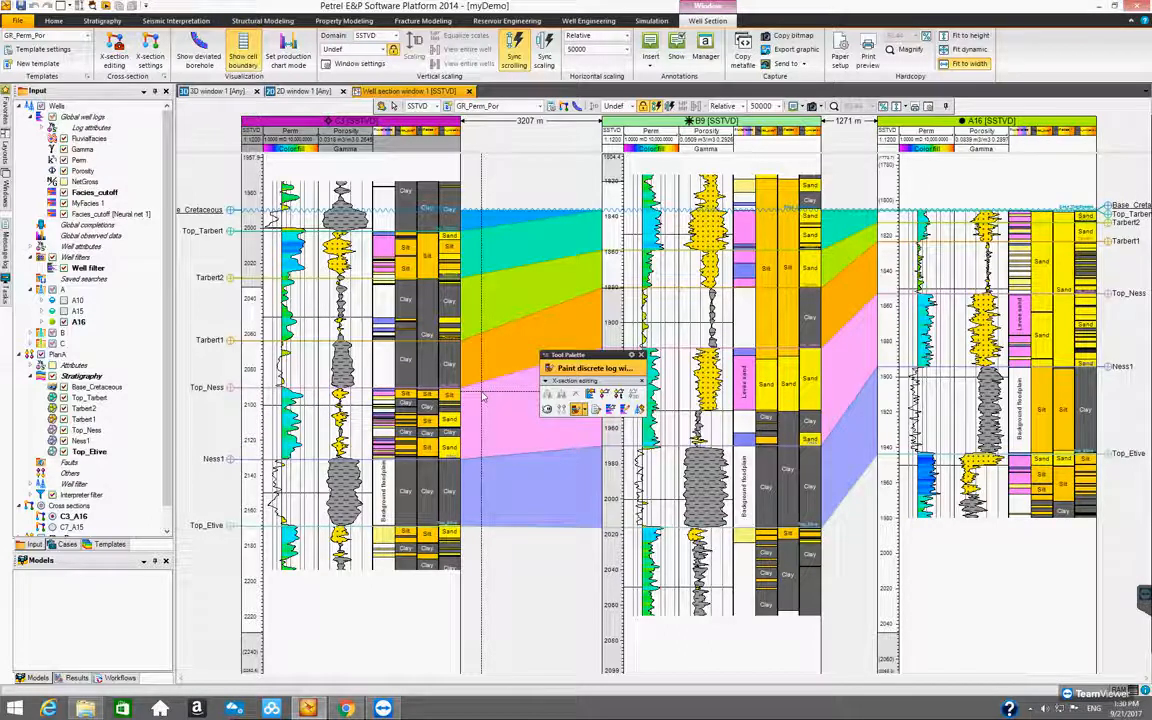
pyautogui.click(641, 355)
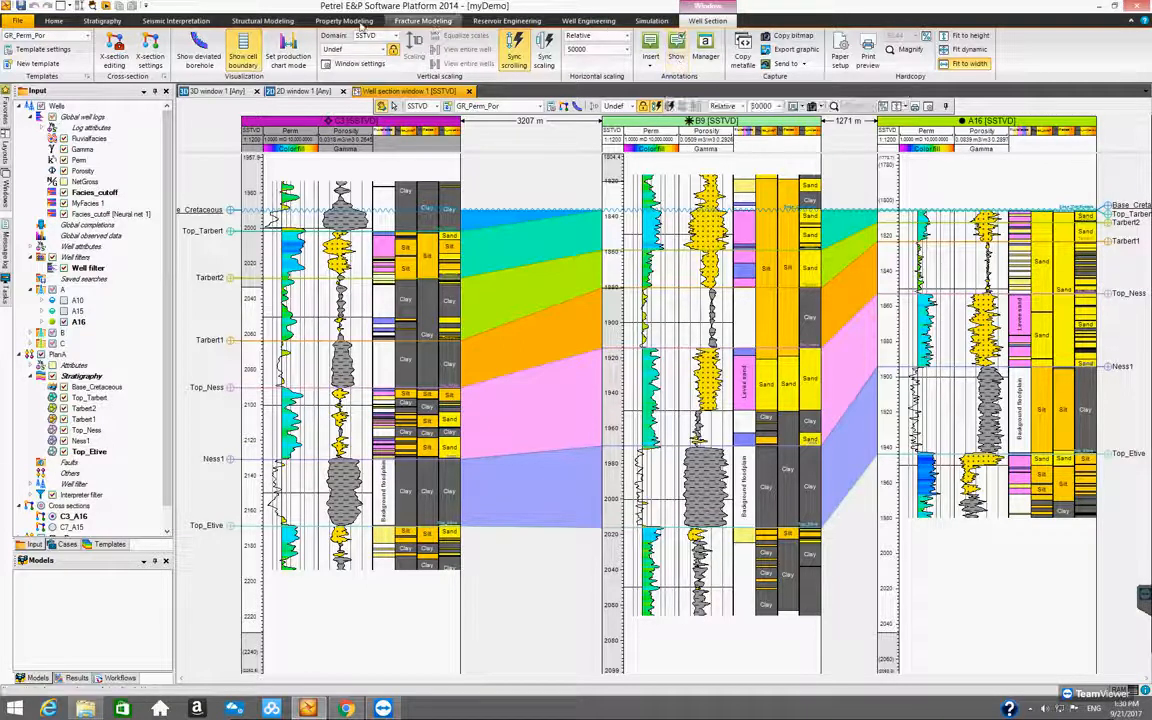
# Compare Neural net 1's Unsupervised and Supervised options and the available training facies logs, then cancel the training dialog
pyautogui.click(104, 21)
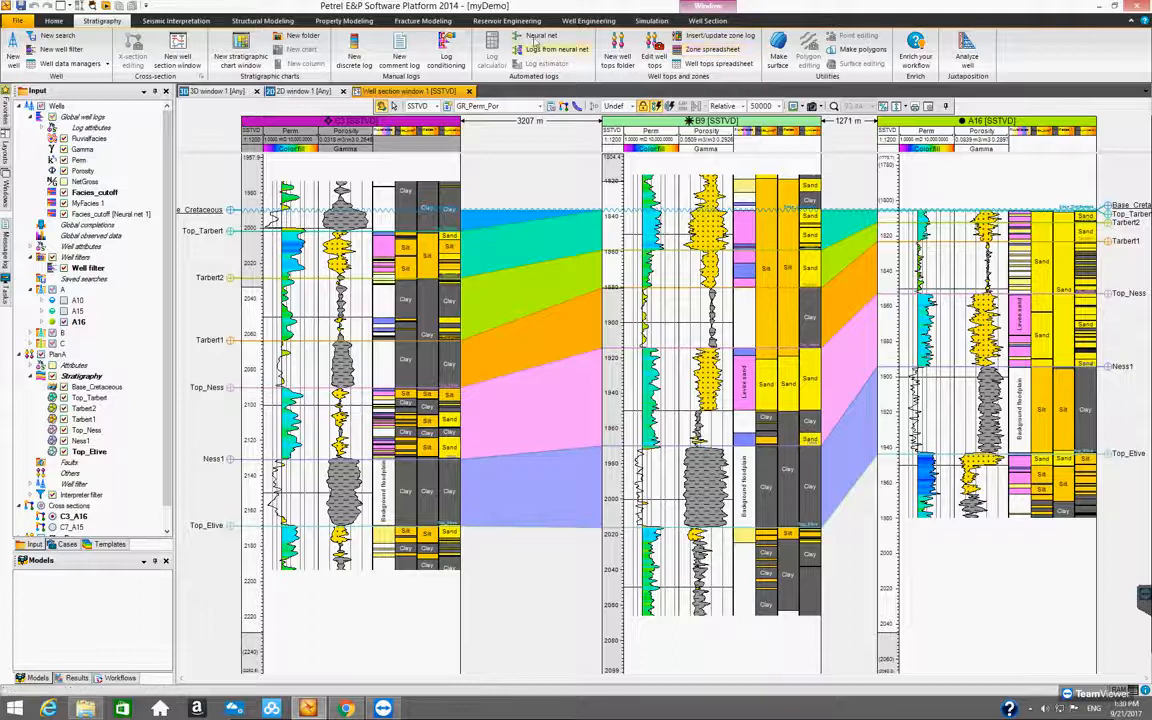
pyautogui.click(538, 37)
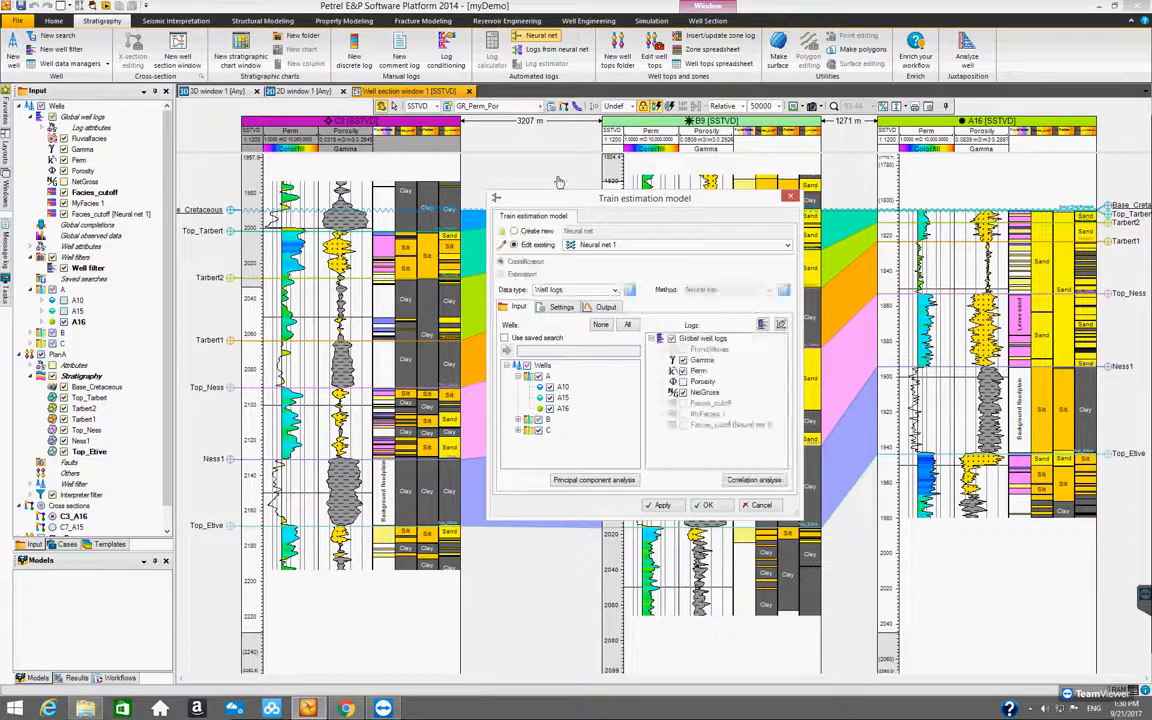
pyautogui.moveTo(563, 200); pyautogui.dragTo(479, 187)
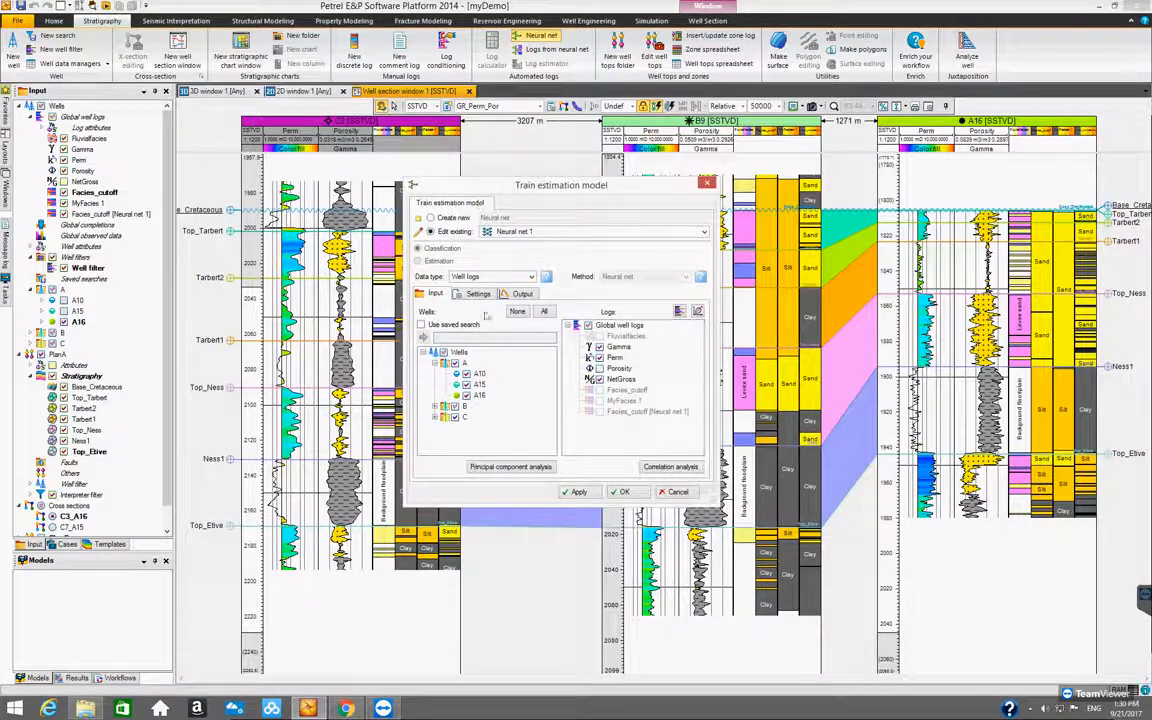
pyautogui.click(480, 294)
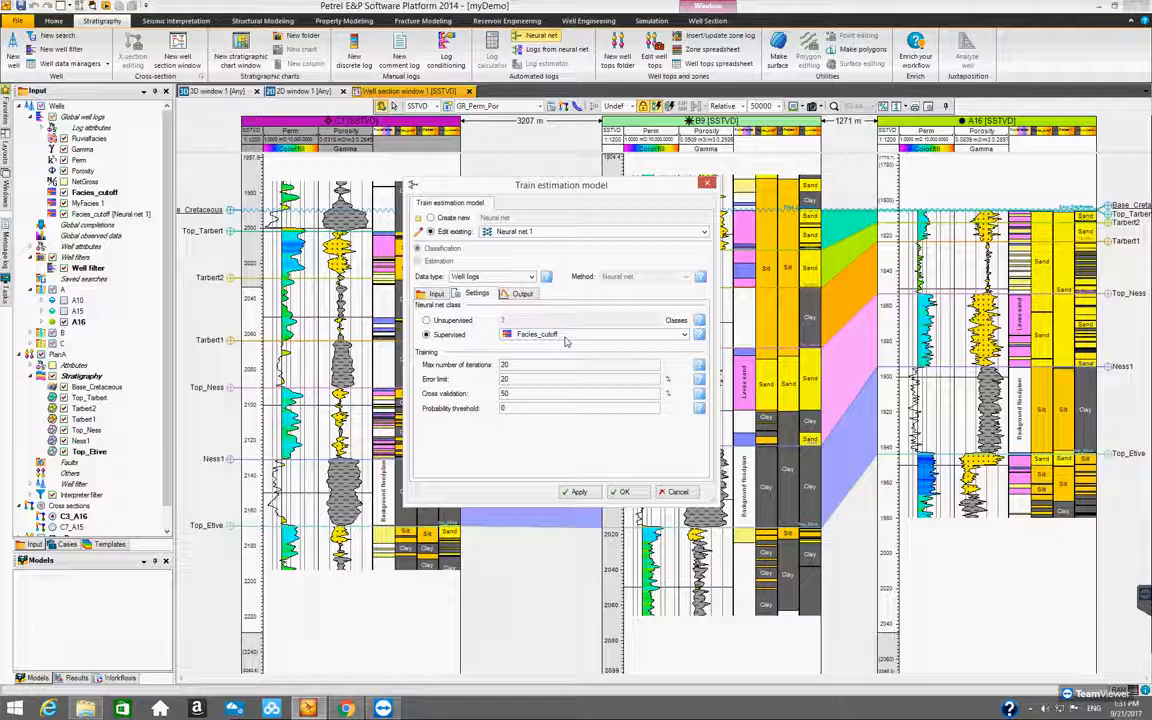
pyautogui.click(427, 320)
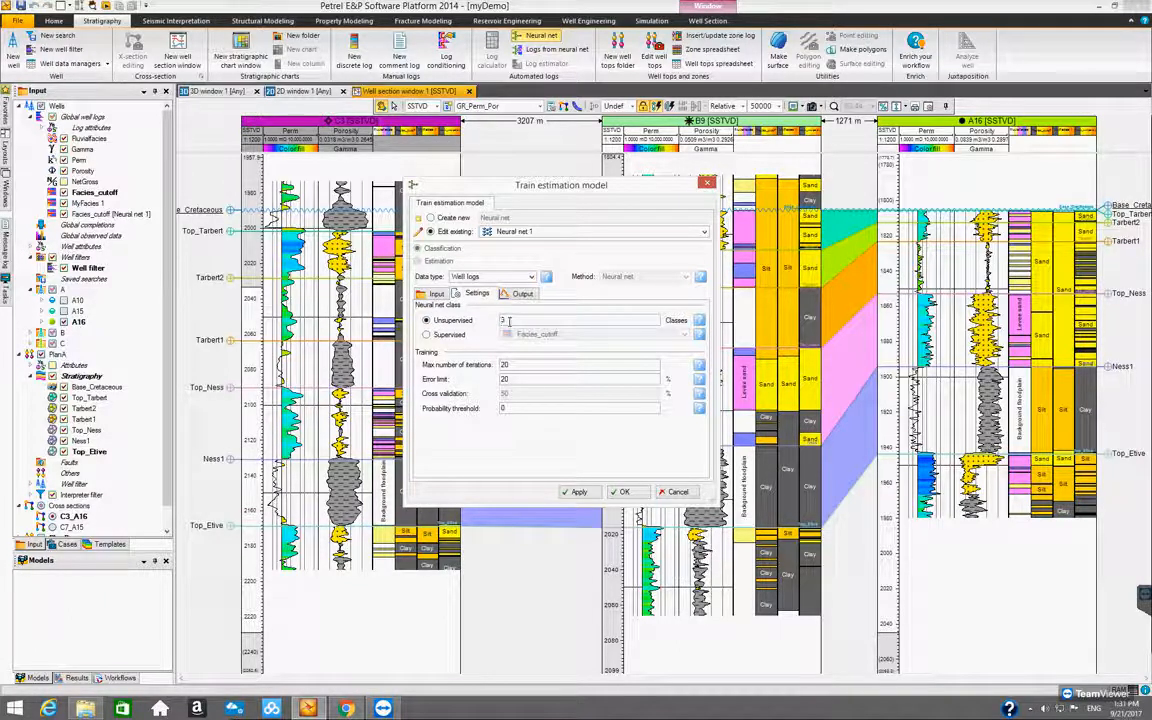
pyautogui.click(427, 335)
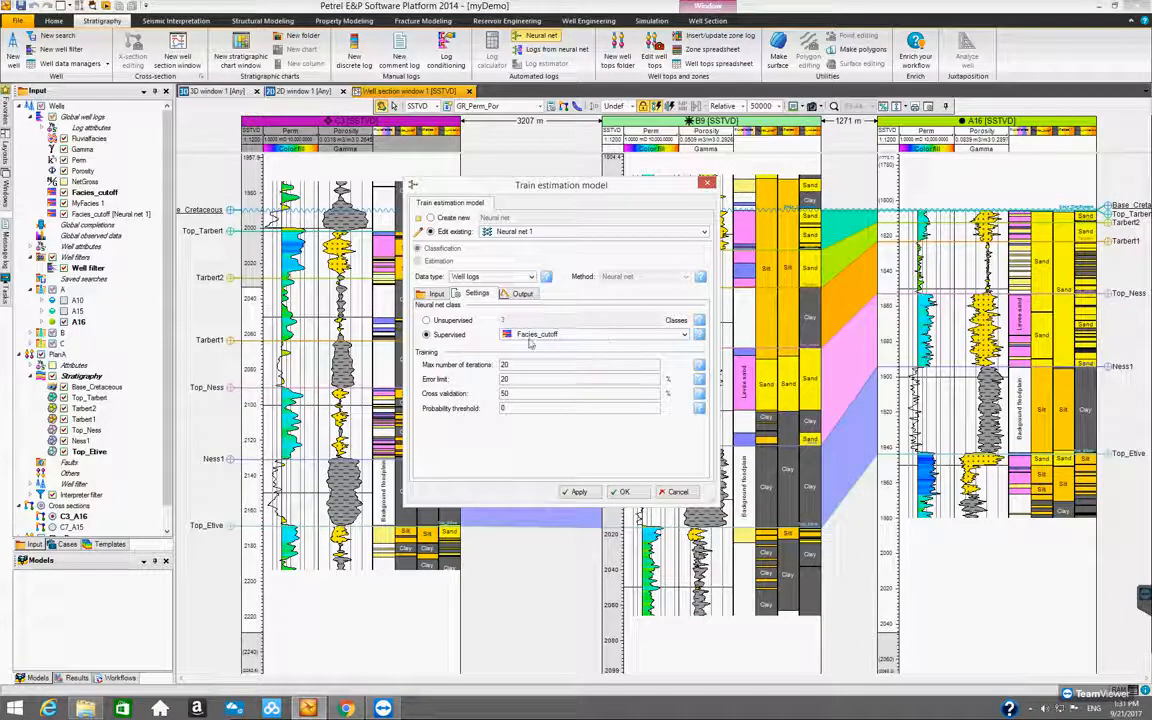
pyautogui.click(685, 337)
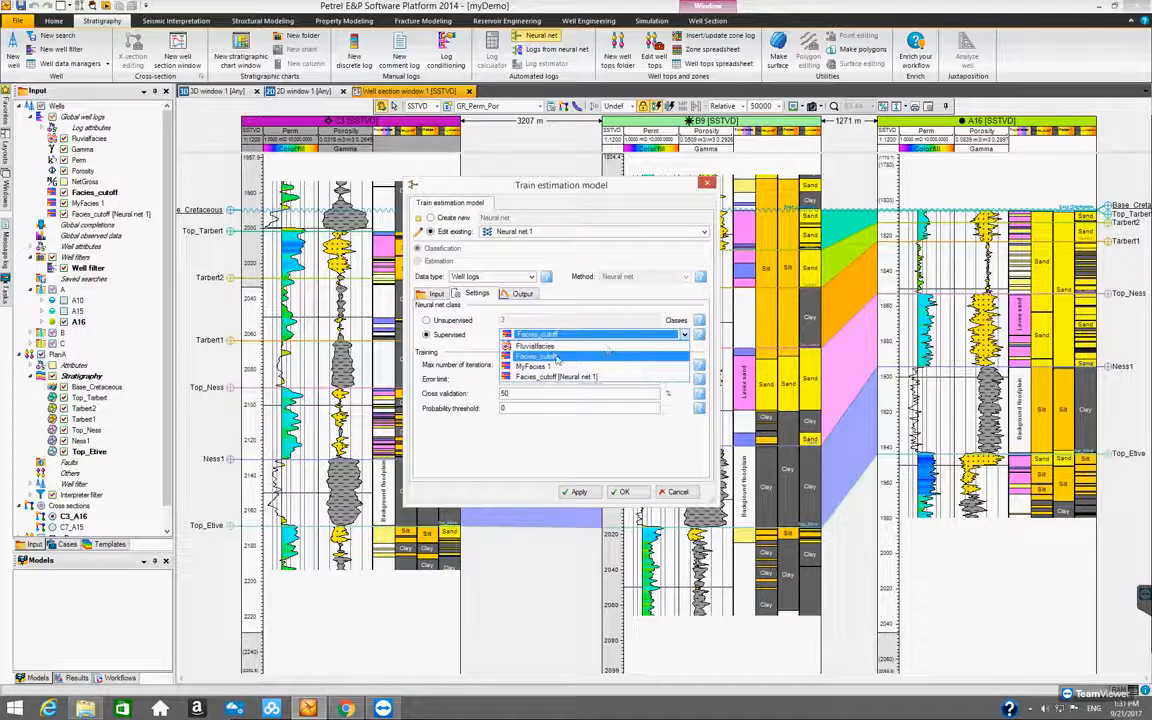
pyautogui.click(516, 346)
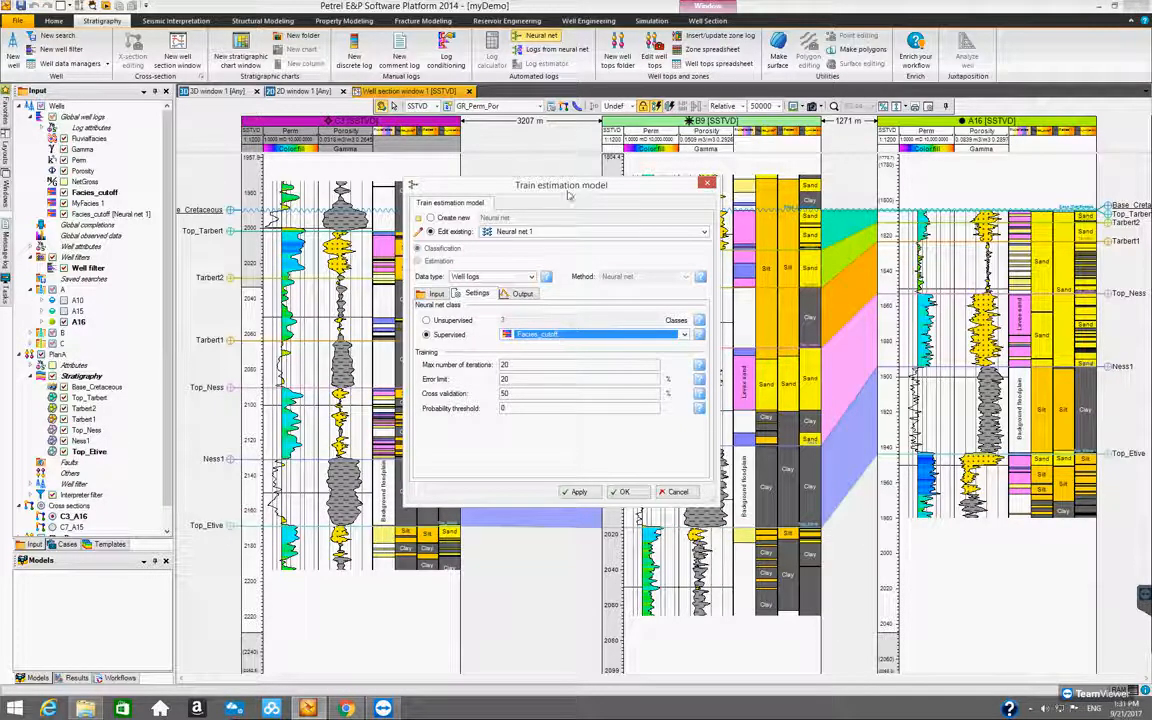
pyautogui.moveTo(603, 198); pyautogui.dragTo(633, 237)
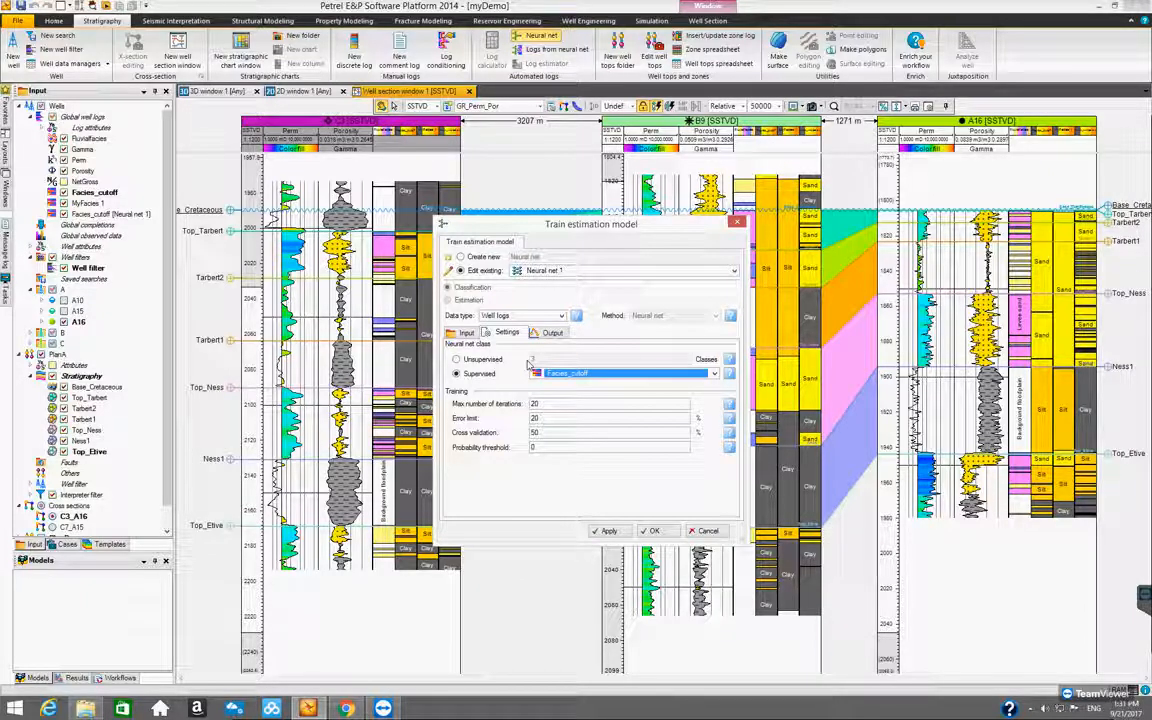
pyautogui.moveTo(586, 230); pyautogui.dragTo(627, 188)
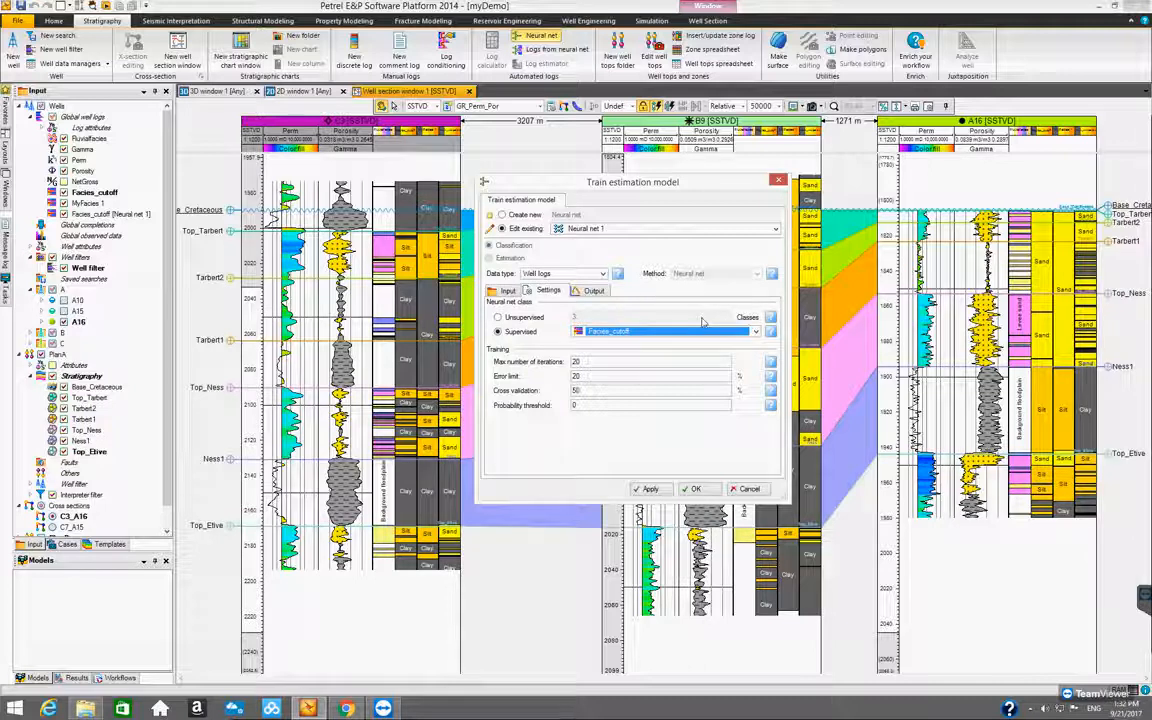
pyautogui.click(750, 489)
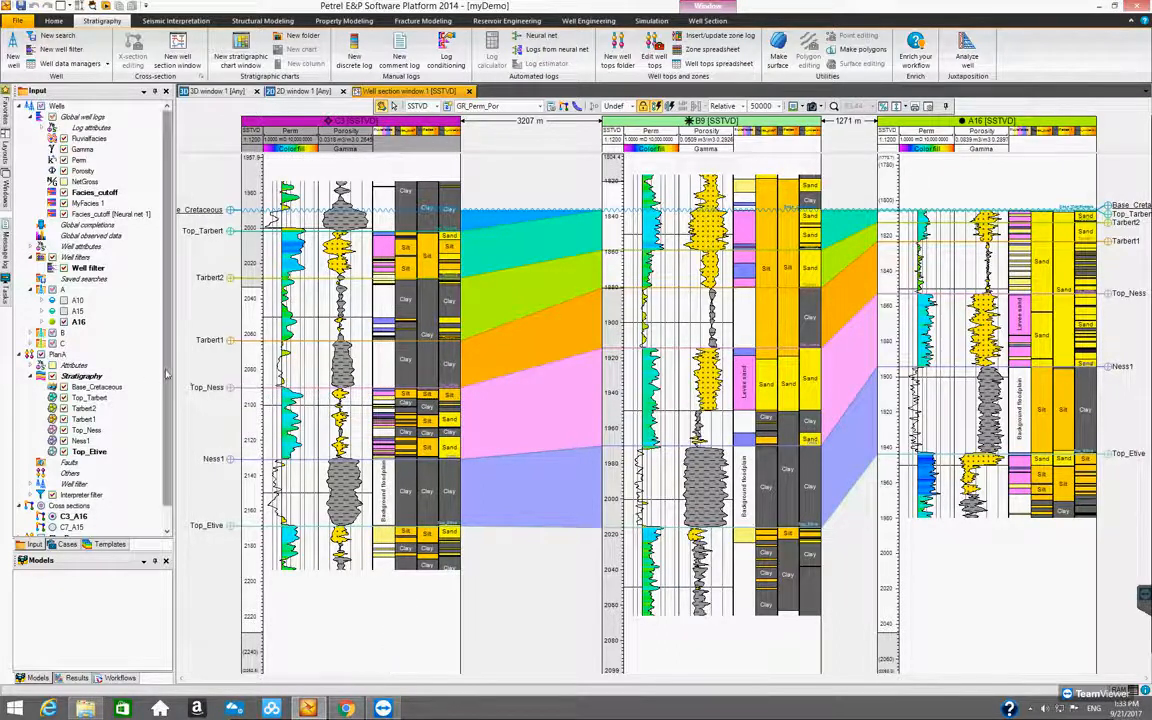
pyautogui.scroll(-1, 167, 374)
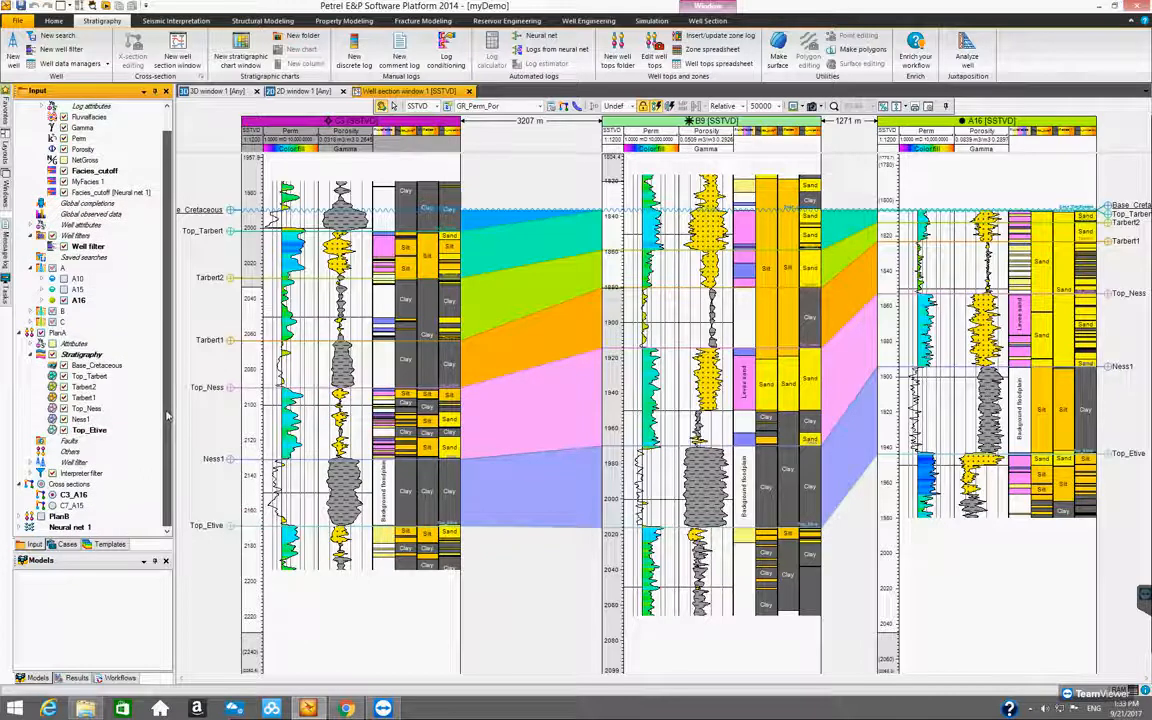
pyautogui.scroll(1, 169, 380)
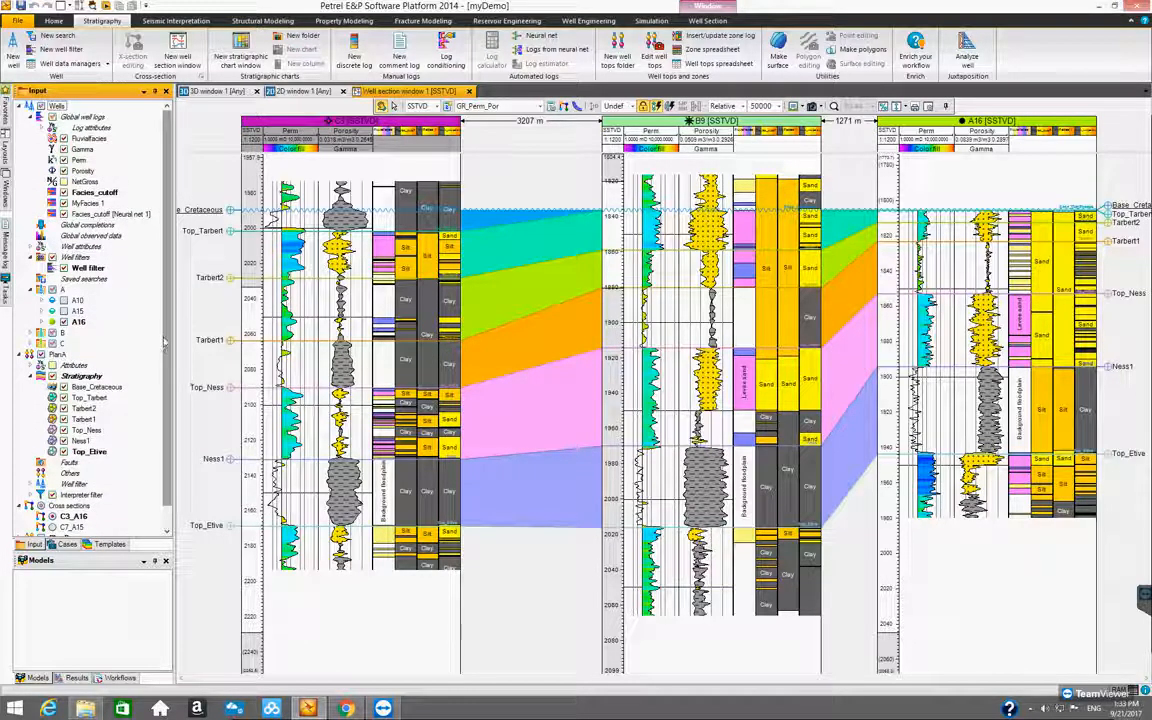
pyautogui.moveTo(168, 329)
pyautogui.mouseDown()
pyautogui.moveTo(168, 341)
pyautogui.moveTo(169, 322)
pyautogui.mouseUp()
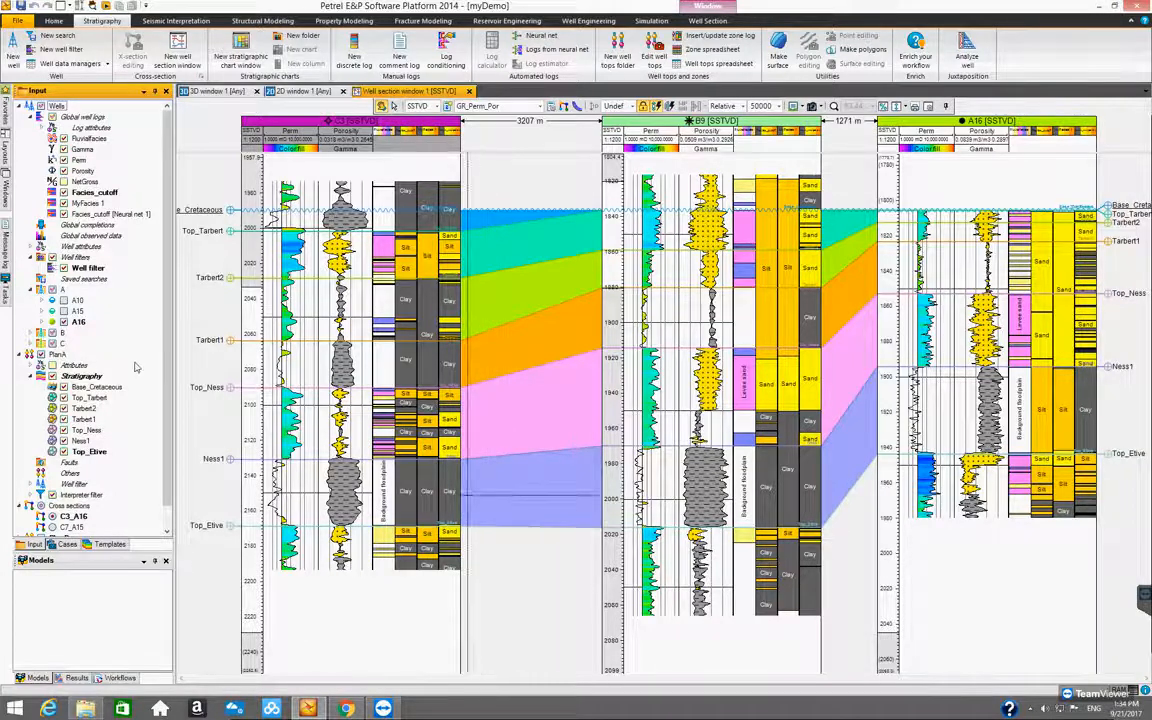
pyautogui.scroll(-1, 167, 365)
pyautogui.scroll(-1, 167, 368)
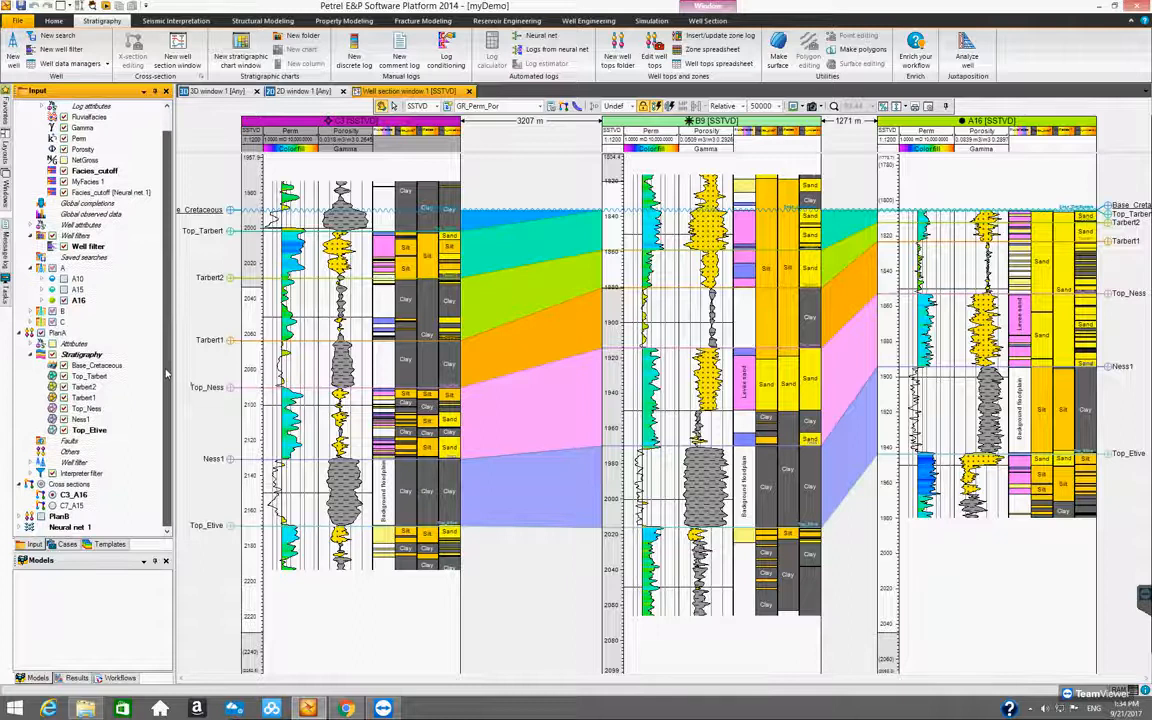
pyautogui.scroll(2, 167, 345)
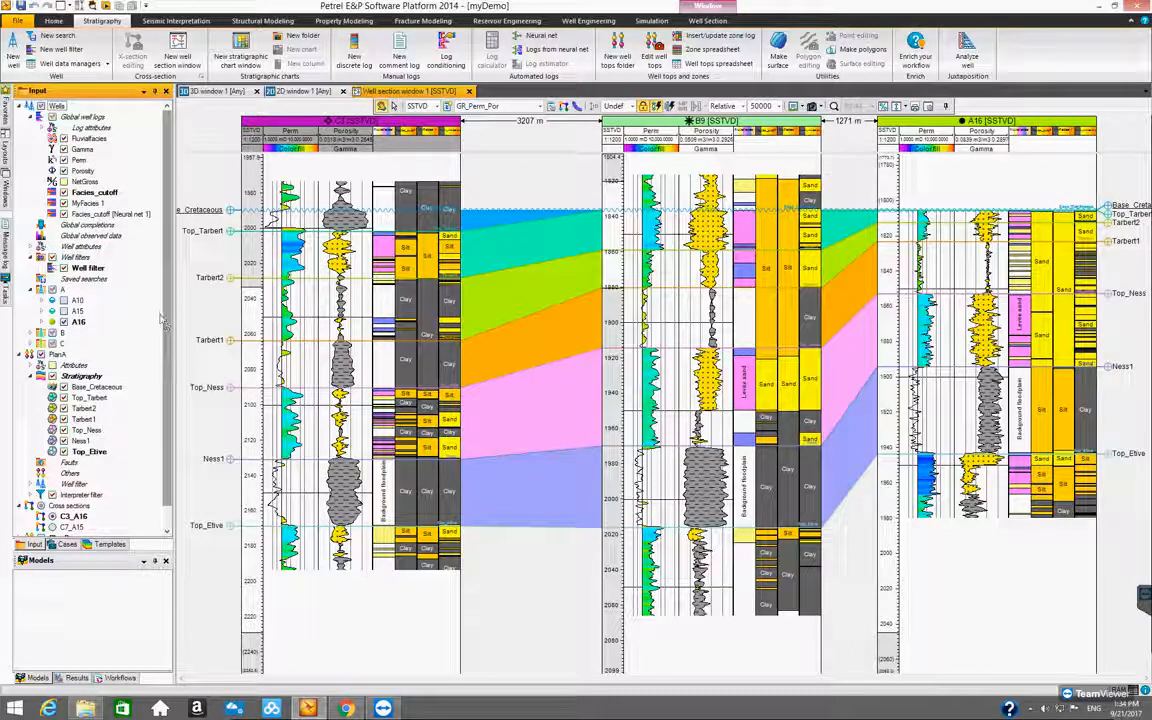
# Hide the Facies_cutoff [Neural net 1], MyFacies 1 and Facies_cutoff logs in the well section
pyautogui.click(64, 214)
pyautogui.click(64, 203)
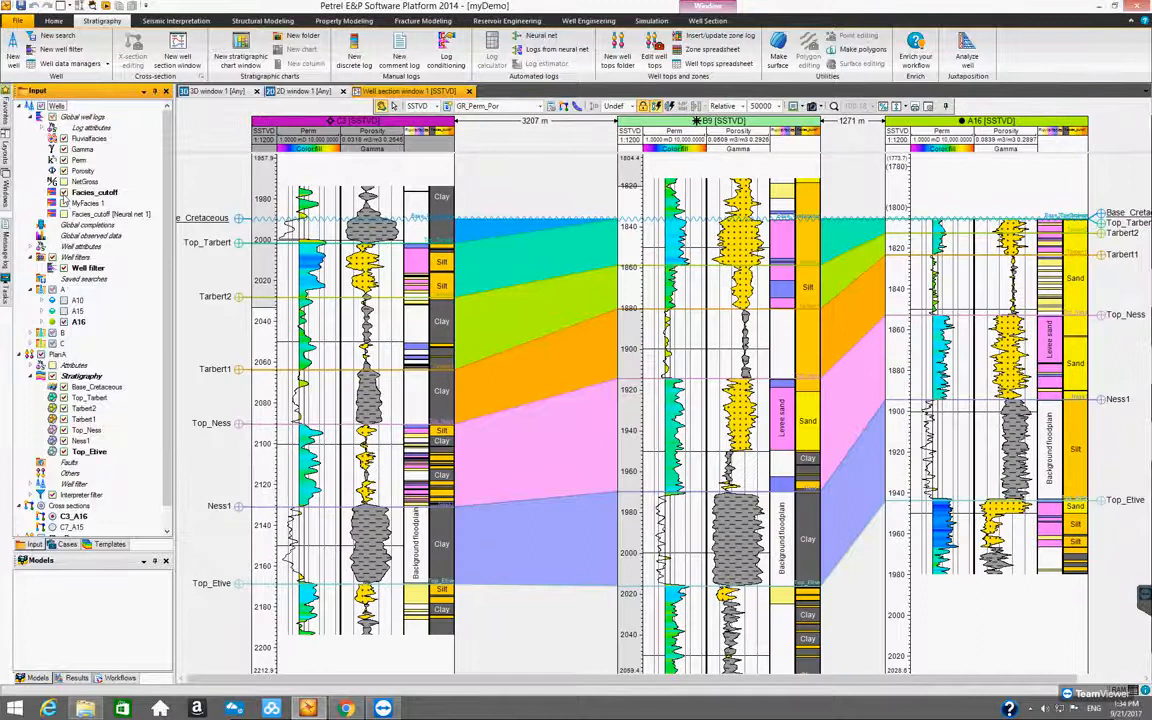
pyautogui.click(64, 192)
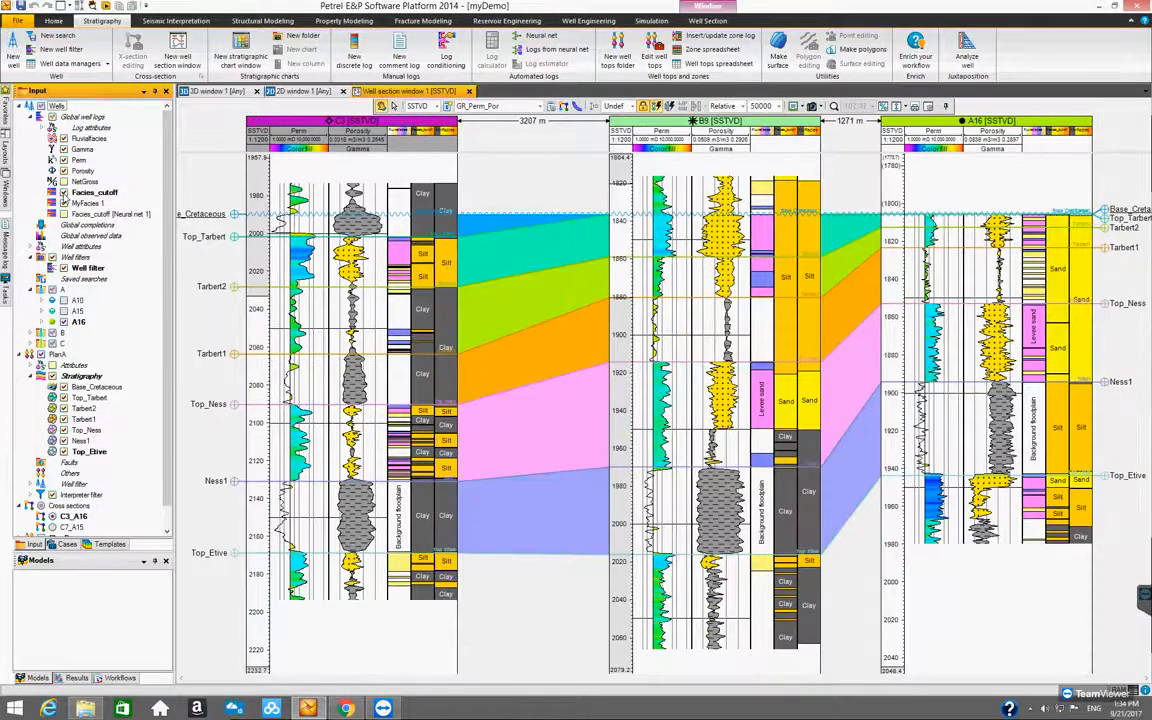
pyautogui.click(64, 192)
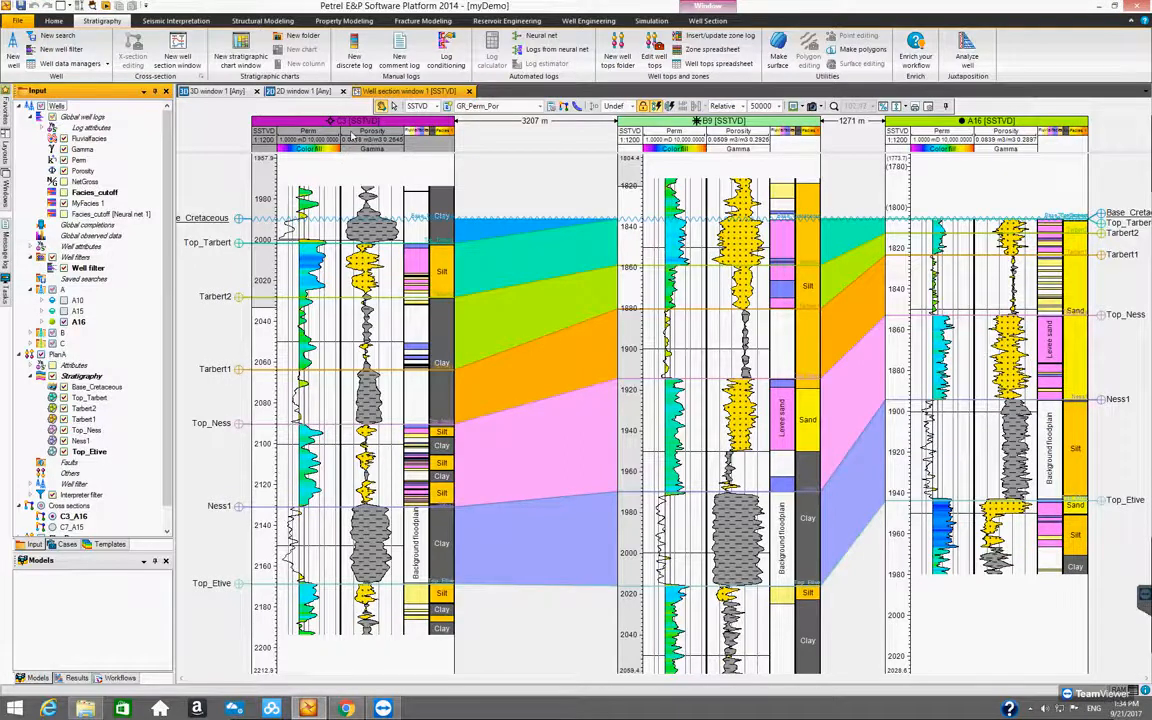
# Remove the Facies_cutoff [Neural net 1], MyFacies 1 and Facies_cutoff tracks from the GR_Perm_Por well section template and accept the settings
pyautogui.click(447, 106)
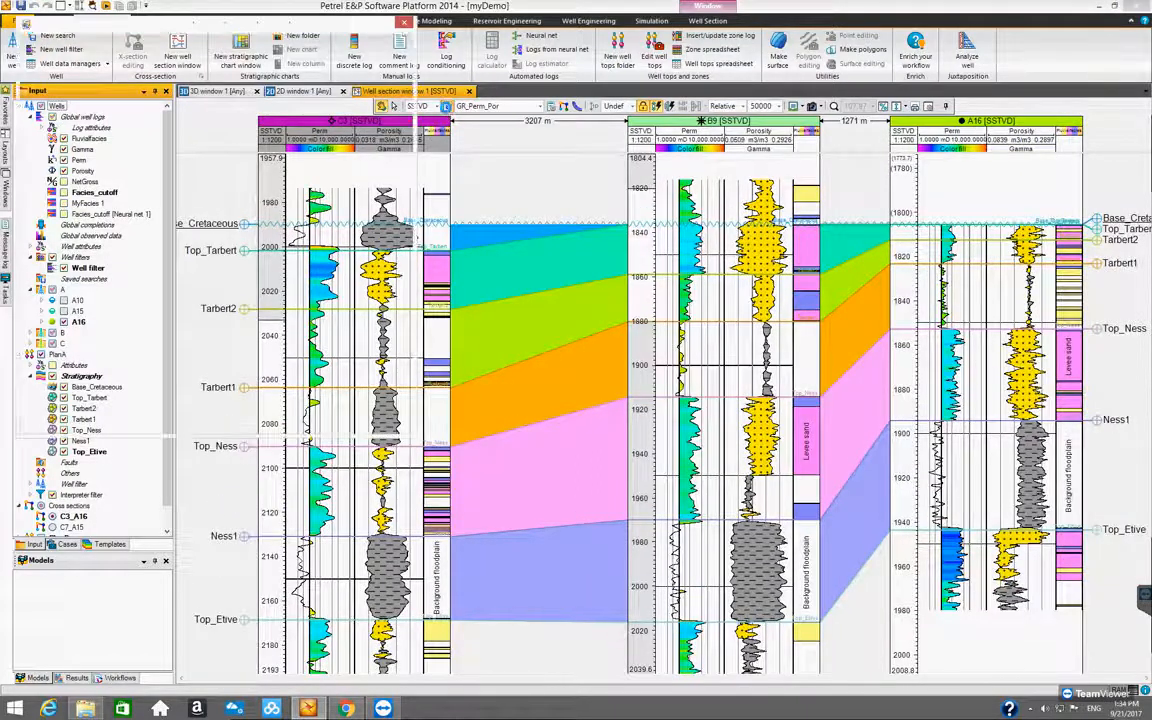
pyautogui.click(404, 22)
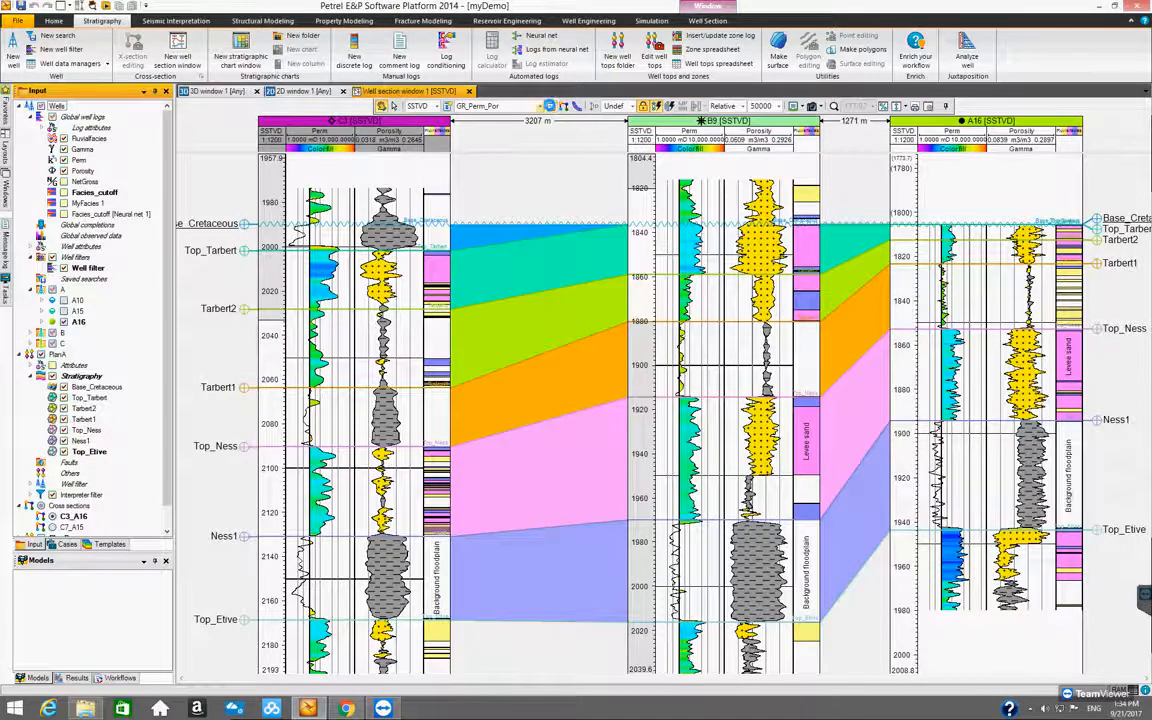
pyautogui.click(549, 106)
pyautogui.moveTo(613, 198); pyautogui.dragTo(567, 183)
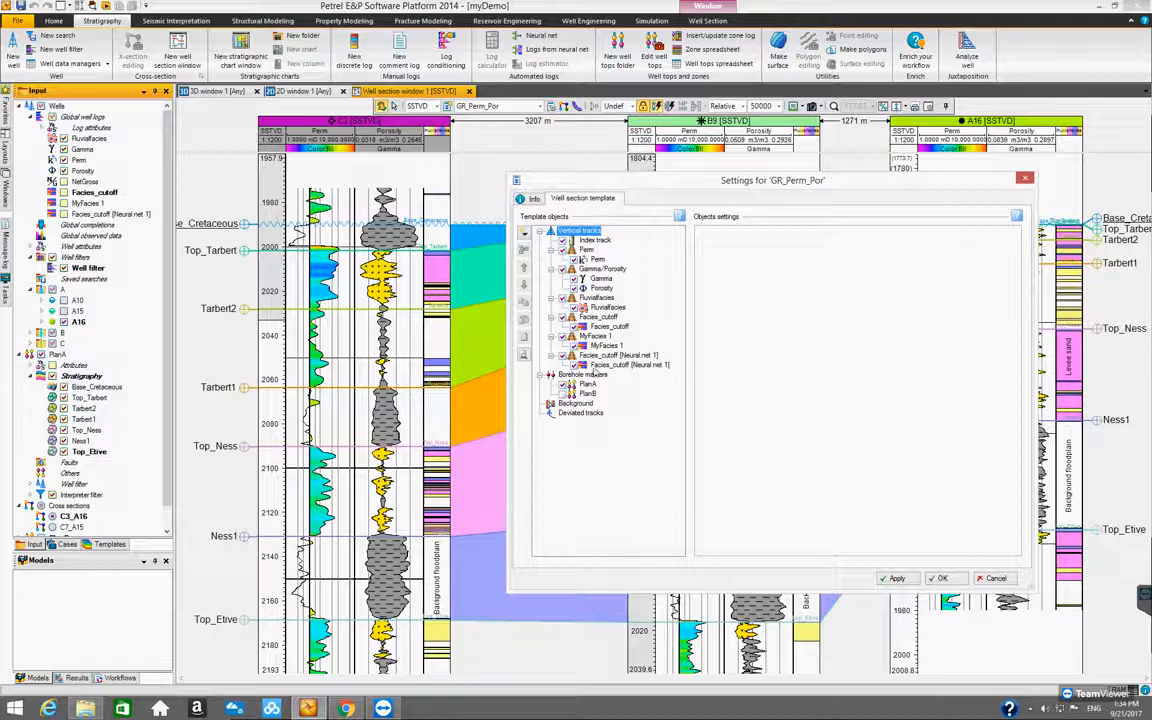
pyautogui.click(600, 356)
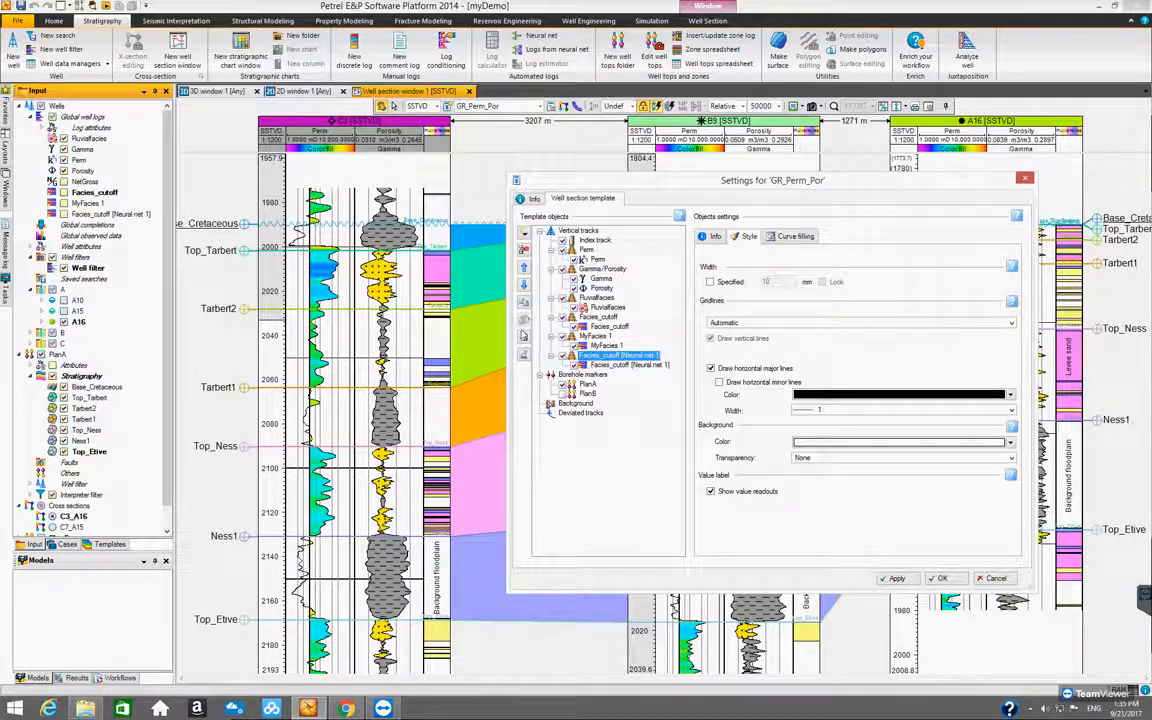
pyautogui.click(523, 251)
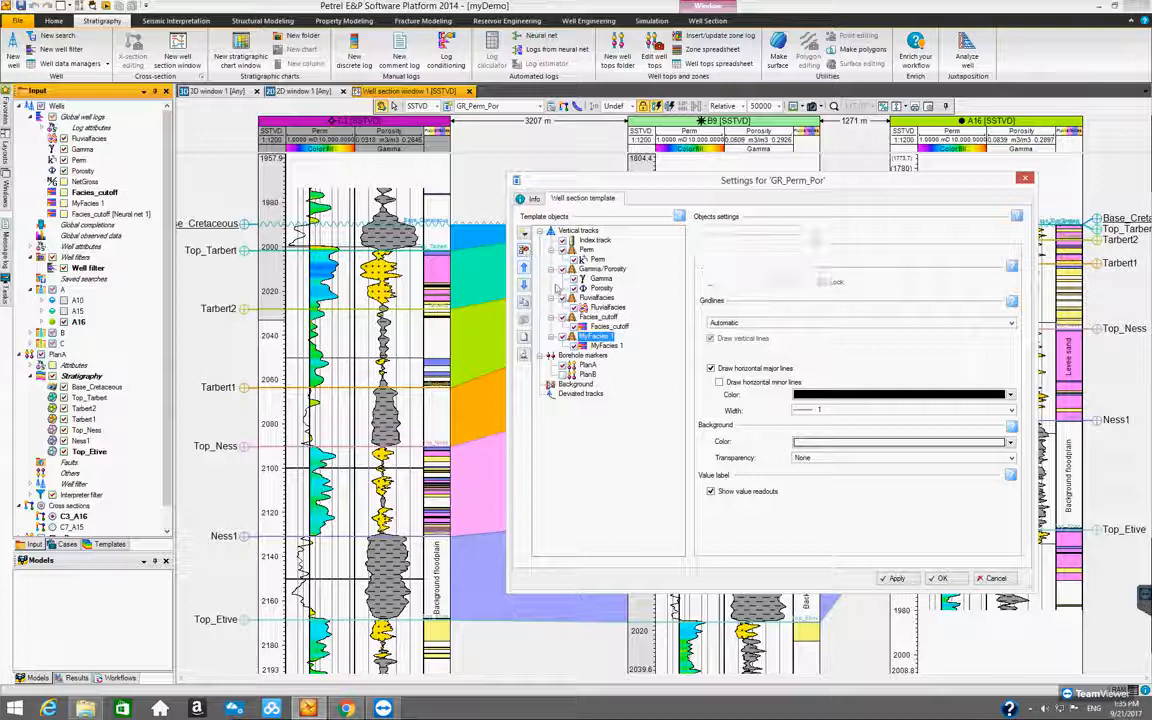
pyautogui.click(523, 251)
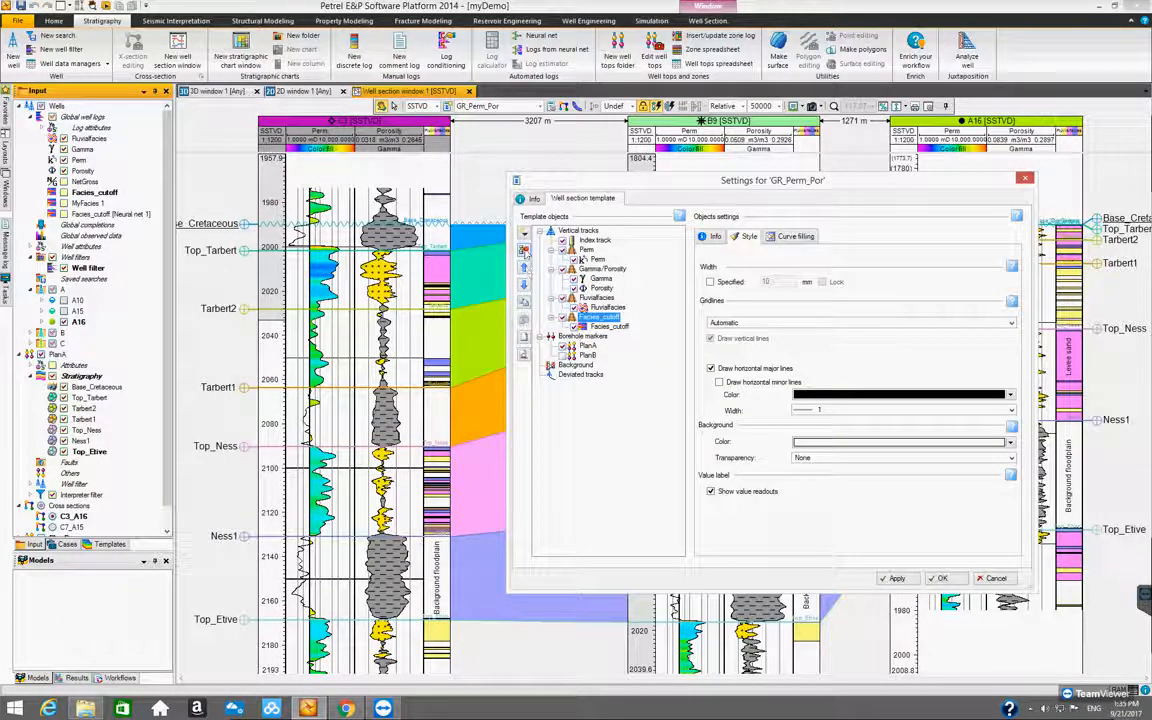
pyautogui.click(627, 386)
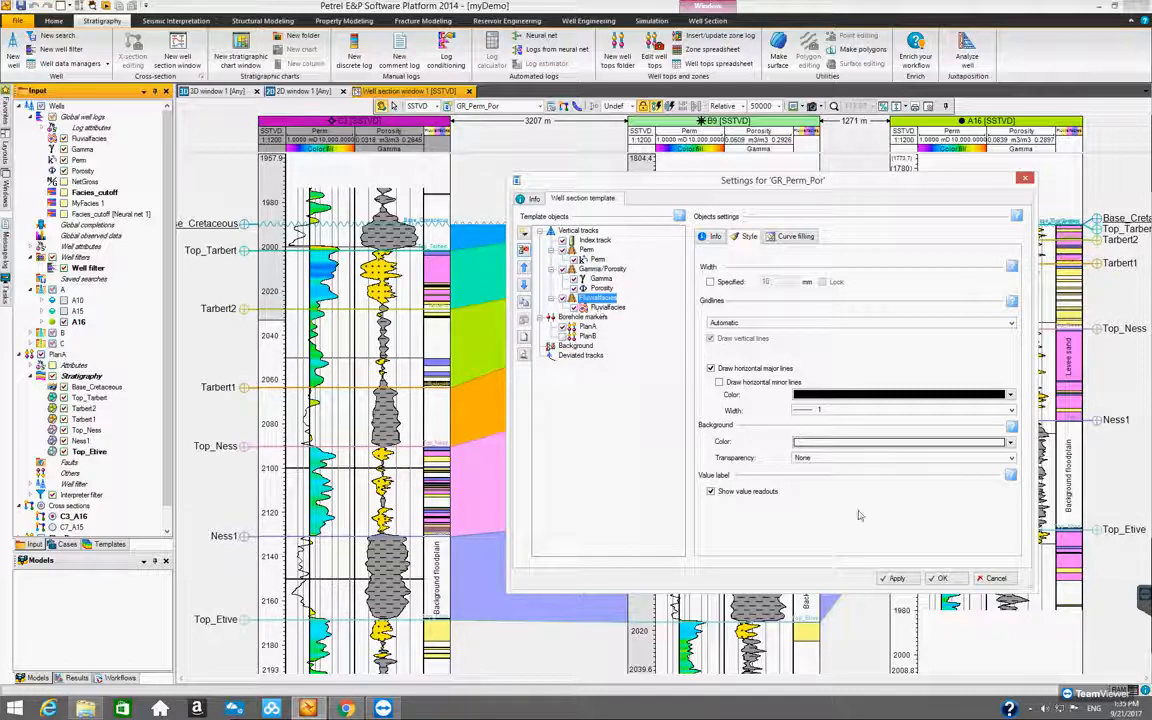
pyautogui.click(953, 579)
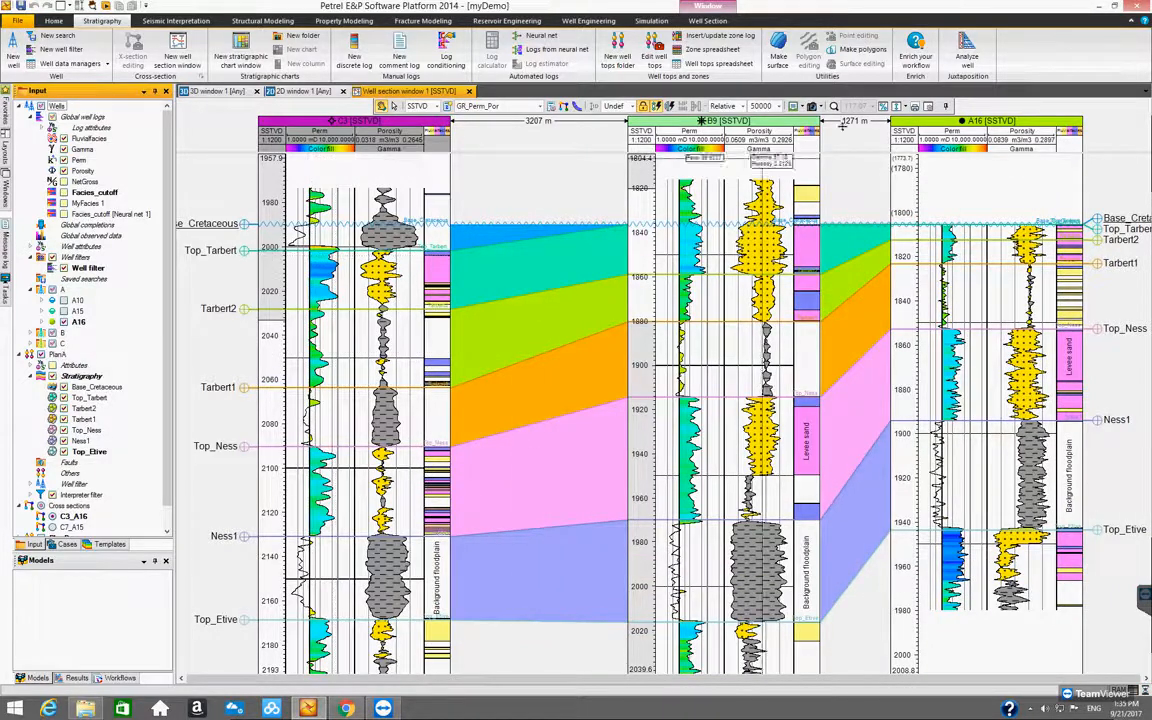
# Apply Fit dynamic to the well section and hide all of PlanA's Stratigraphy well tops in it
pyautogui.click(898, 106)
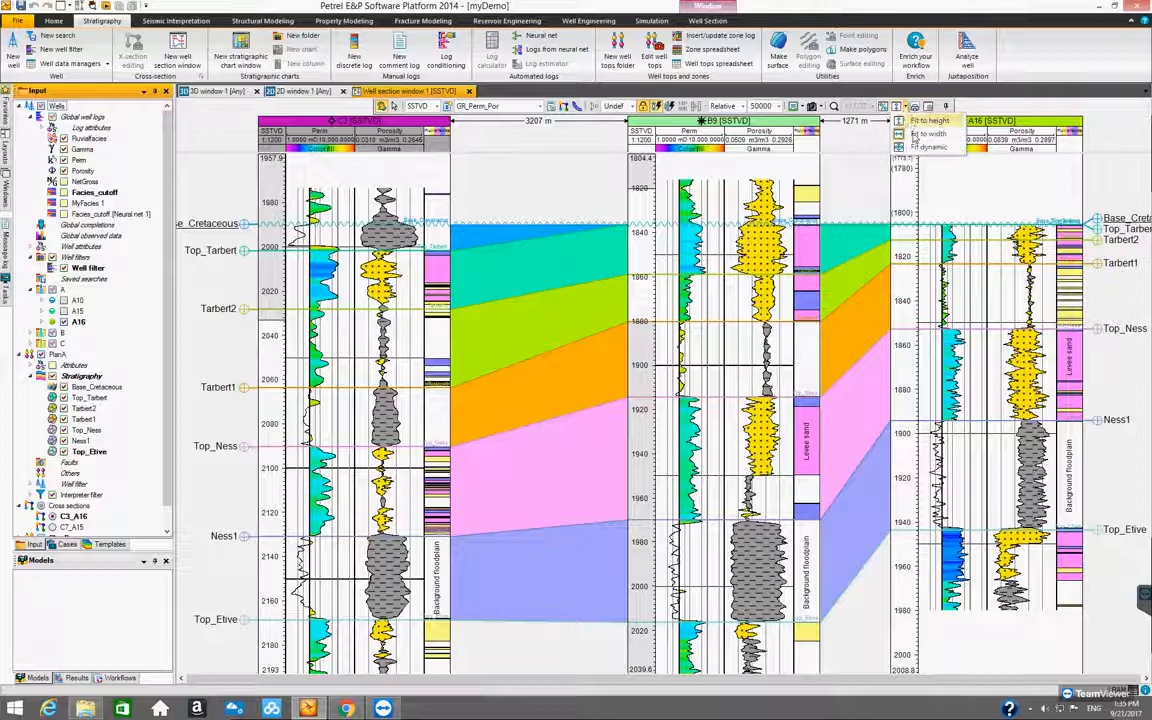
pyautogui.click(920, 145)
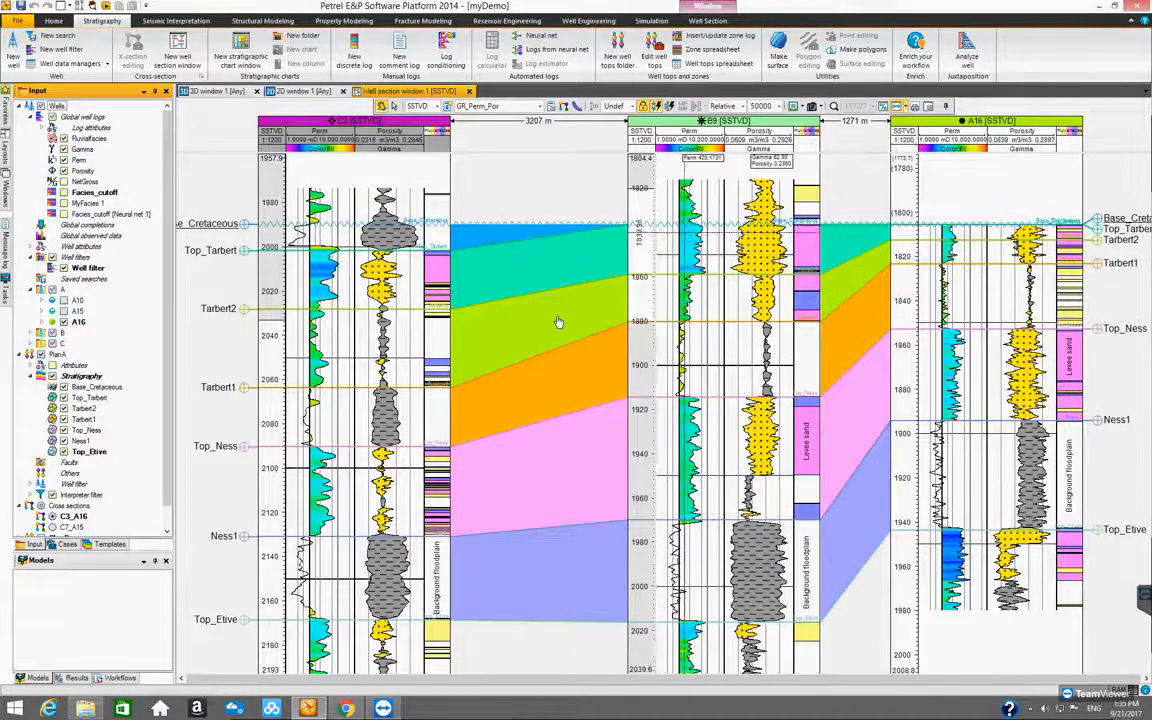
pyautogui.moveTo(166, 481); pyautogui.dragTo(167, 520)
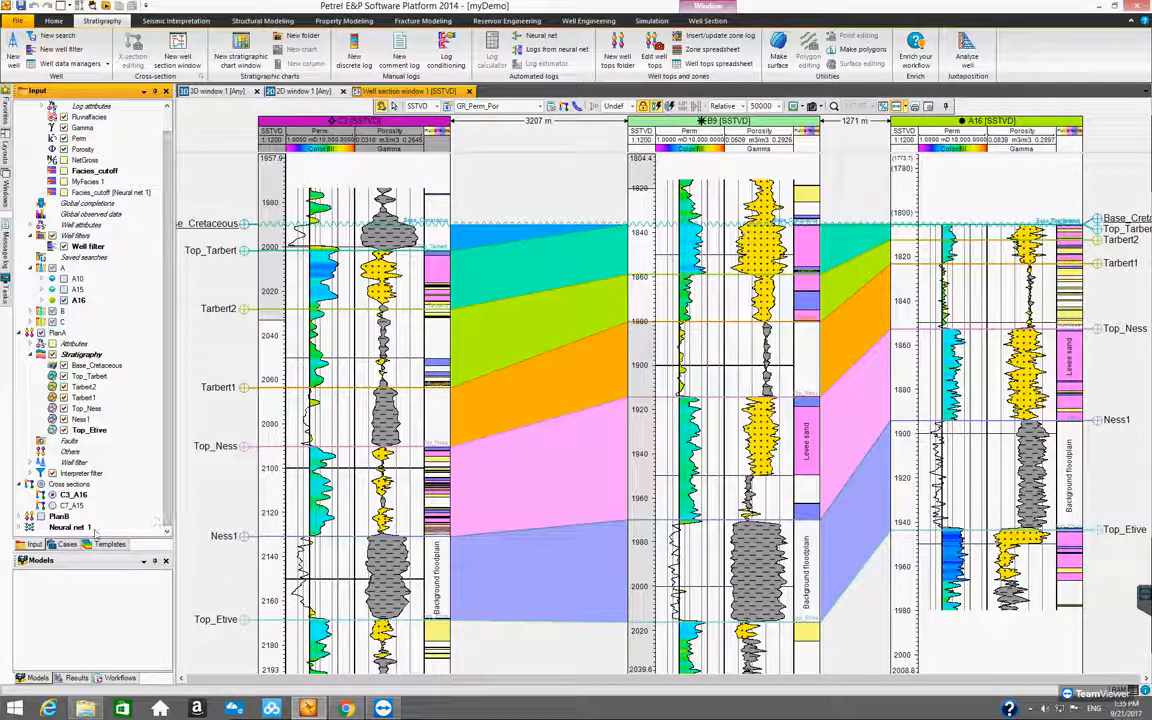
pyautogui.moveTo(166, 255); pyautogui.dragTo(166, 200)
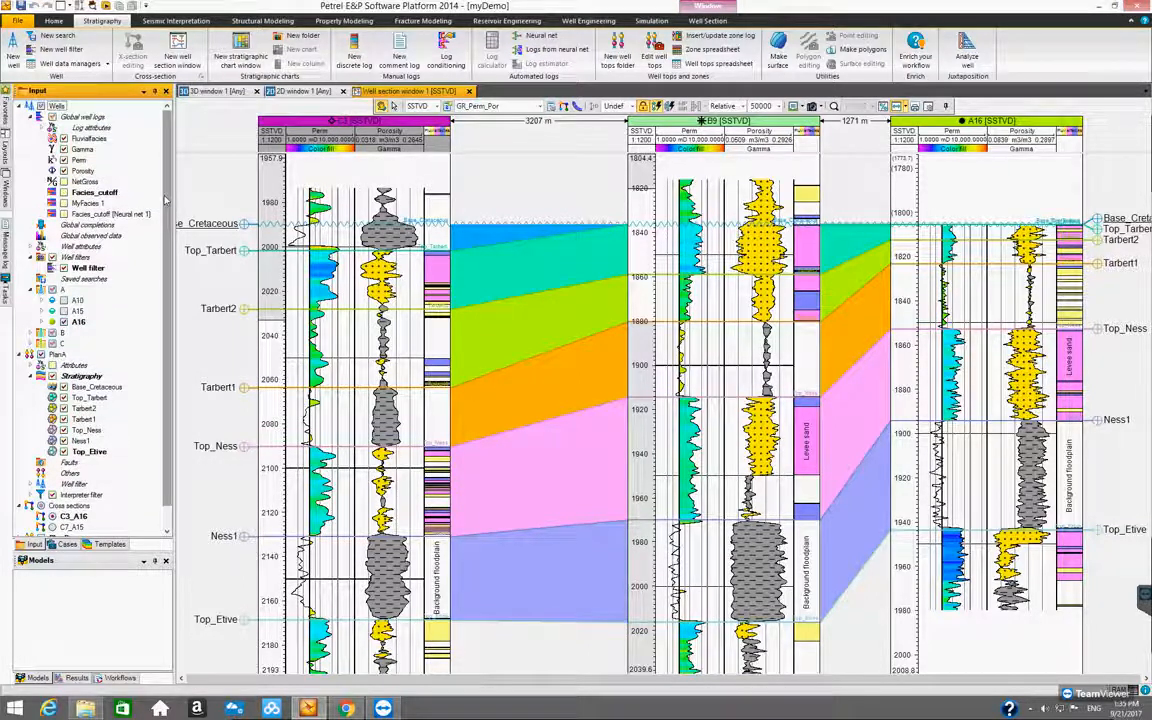
pyautogui.moveTo(166, 260); pyautogui.dragTo(170, 383)
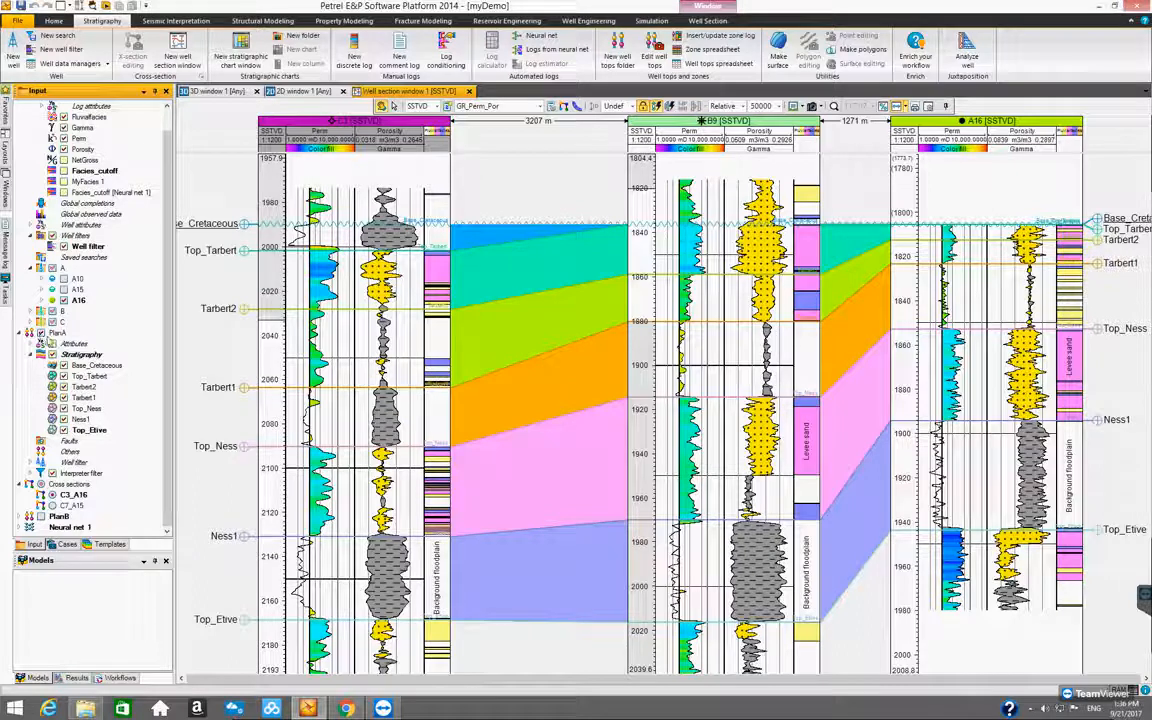
pyautogui.click(52, 354)
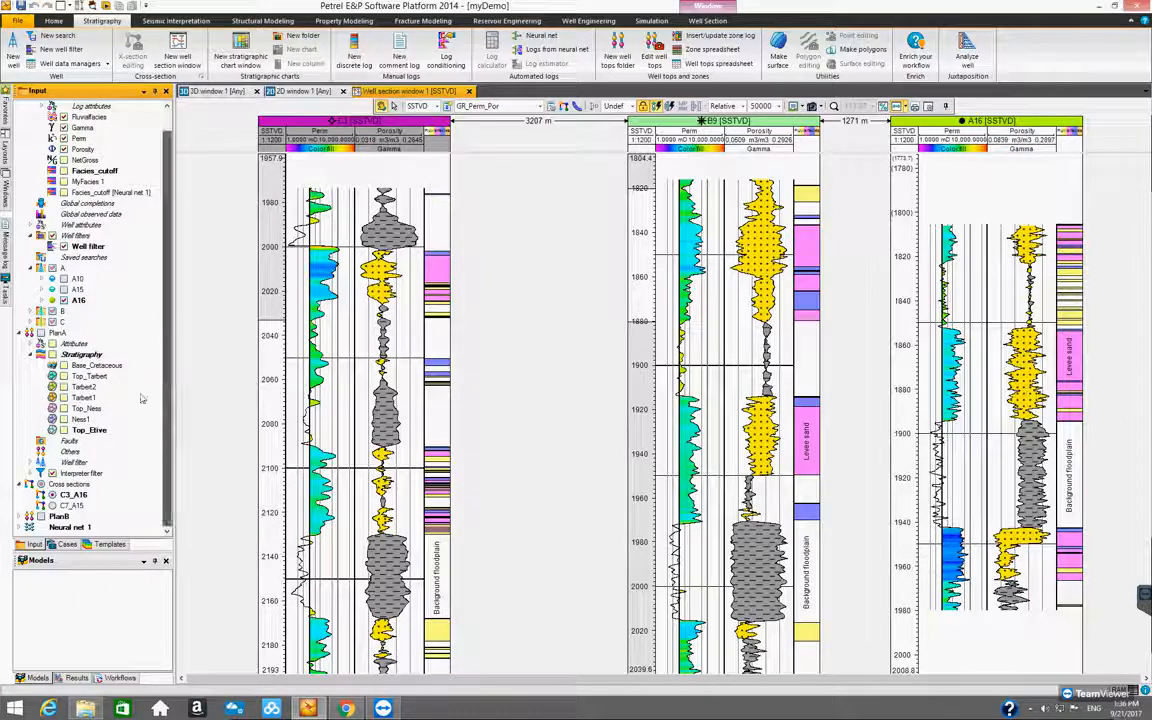
# With Base_Cretaceous as the active horizon, convert the Top_Tarbert well top to isochore points without restricting the conversion to filtered wells
pyautogui.click(93, 366)
pyautogui.click(93, 368)
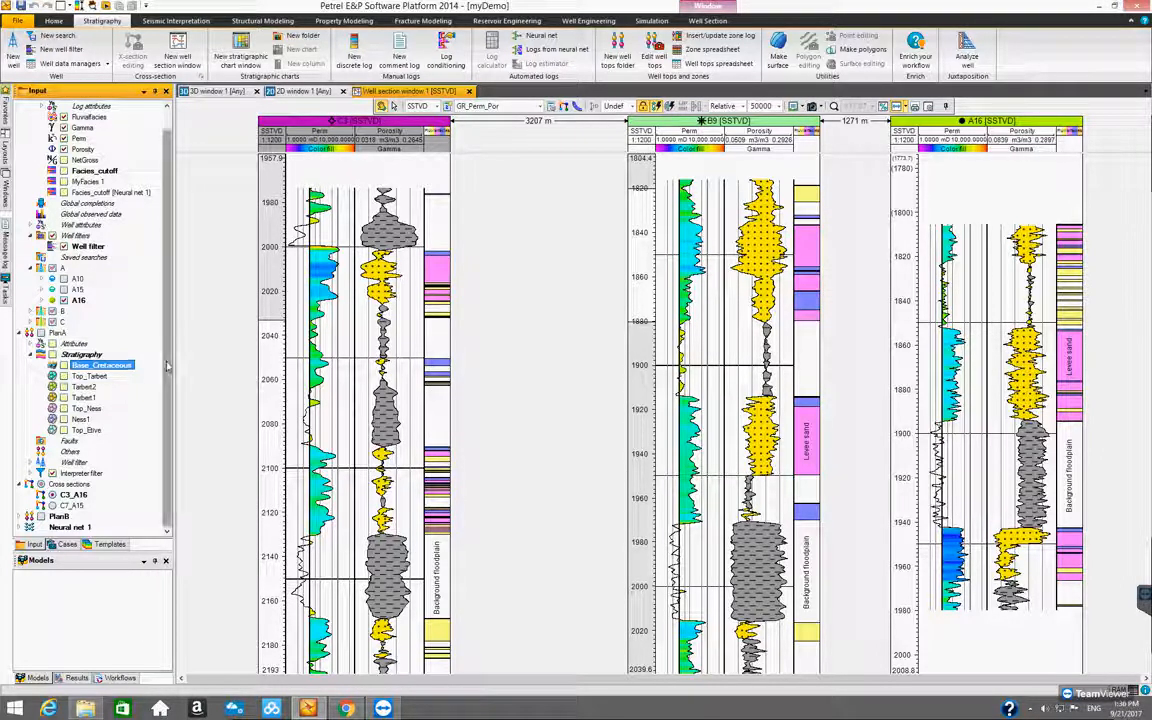
pyautogui.click(89, 374)
pyautogui.click(95, 365)
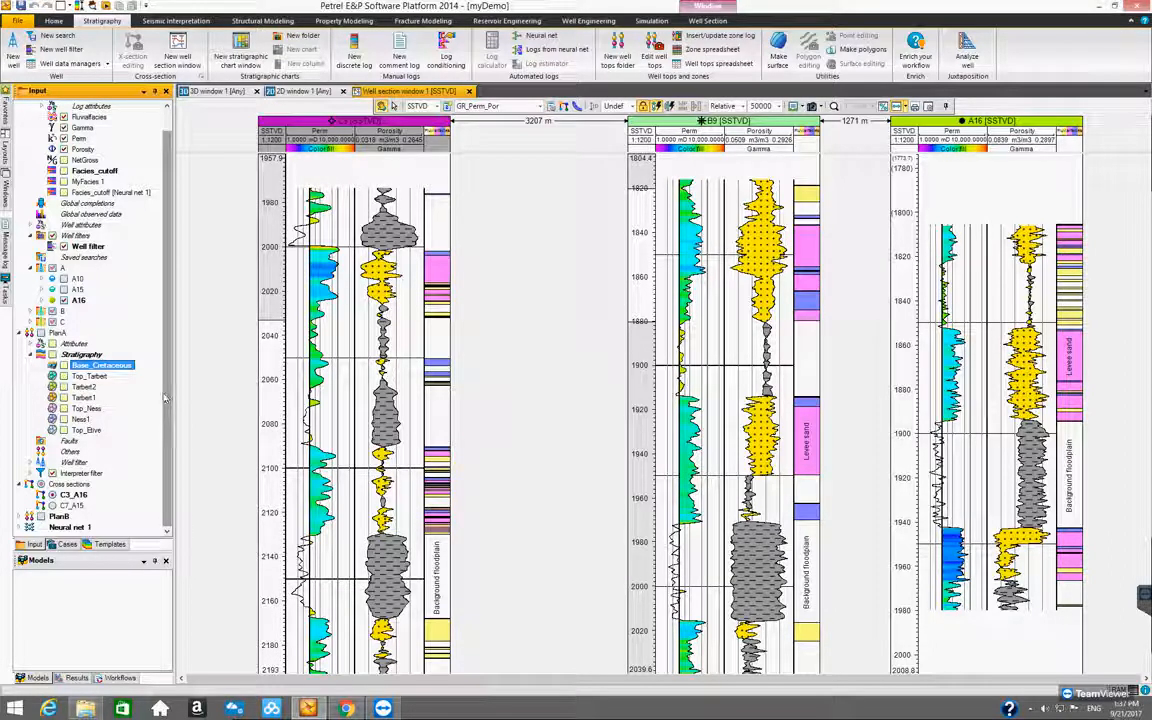
pyautogui.rightClick(98, 379)
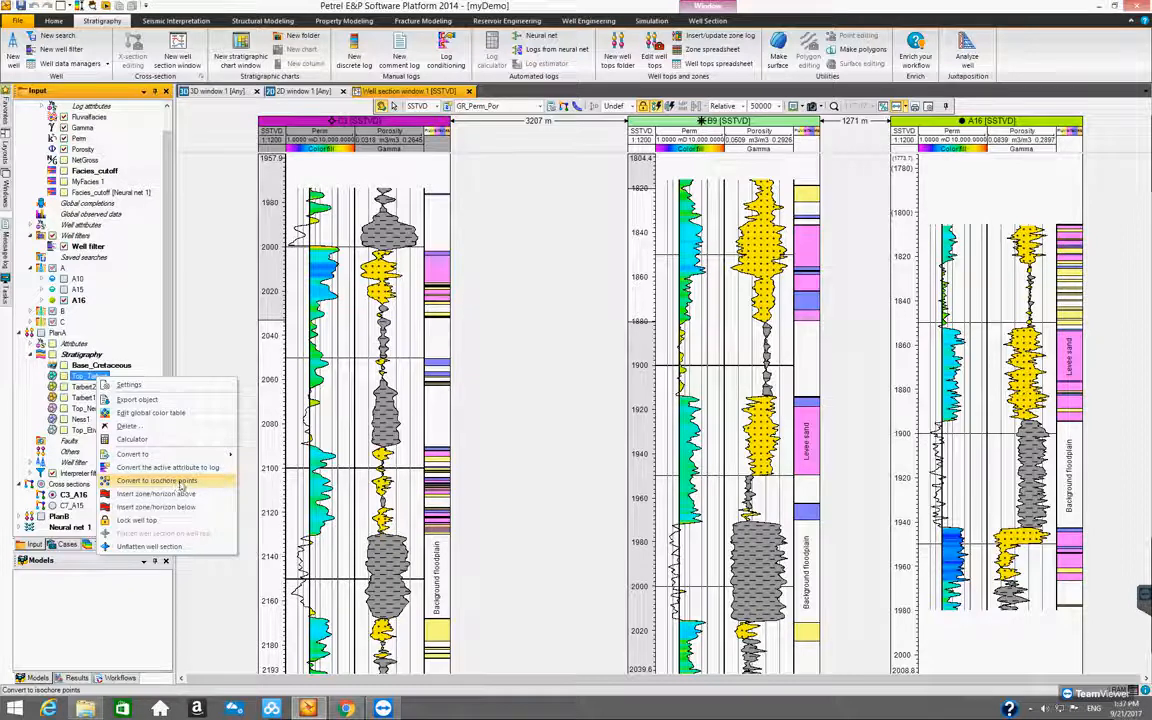
pyautogui.click(181, 484)
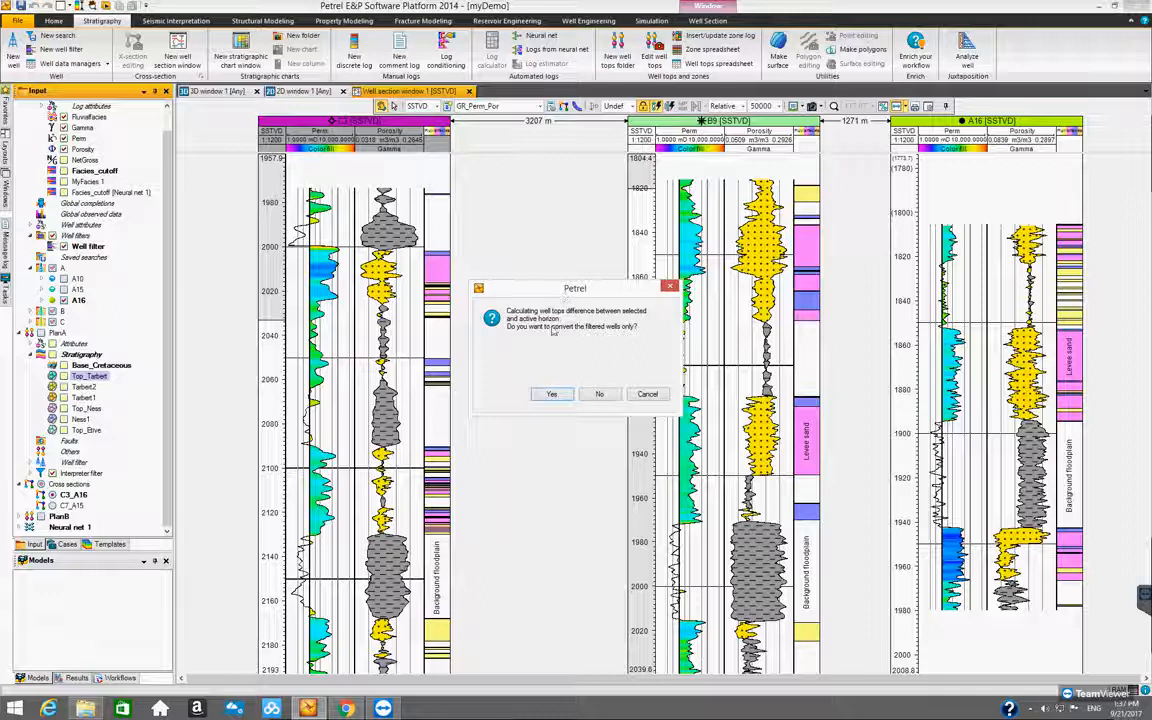
pyautogui.click(605, 396)
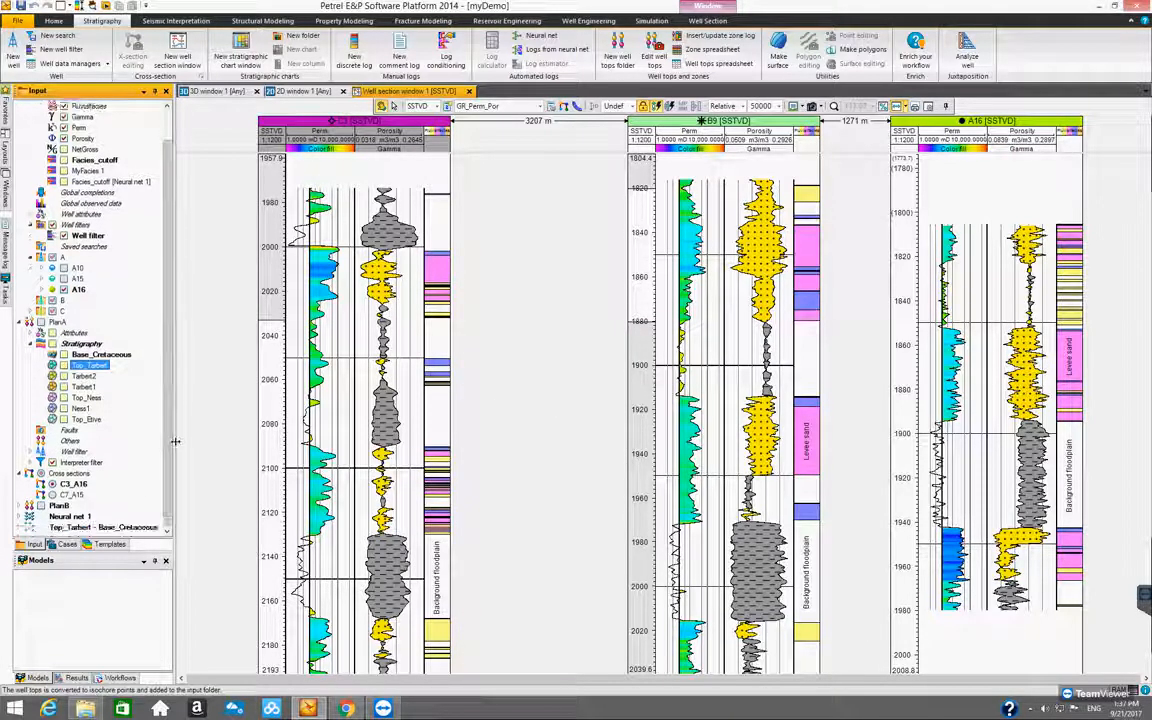
# In the 2D window, hide the wells and cross sections and display the Top_Tarbert - Base_Cretaceous point set
pyautogui.click(97, 530)
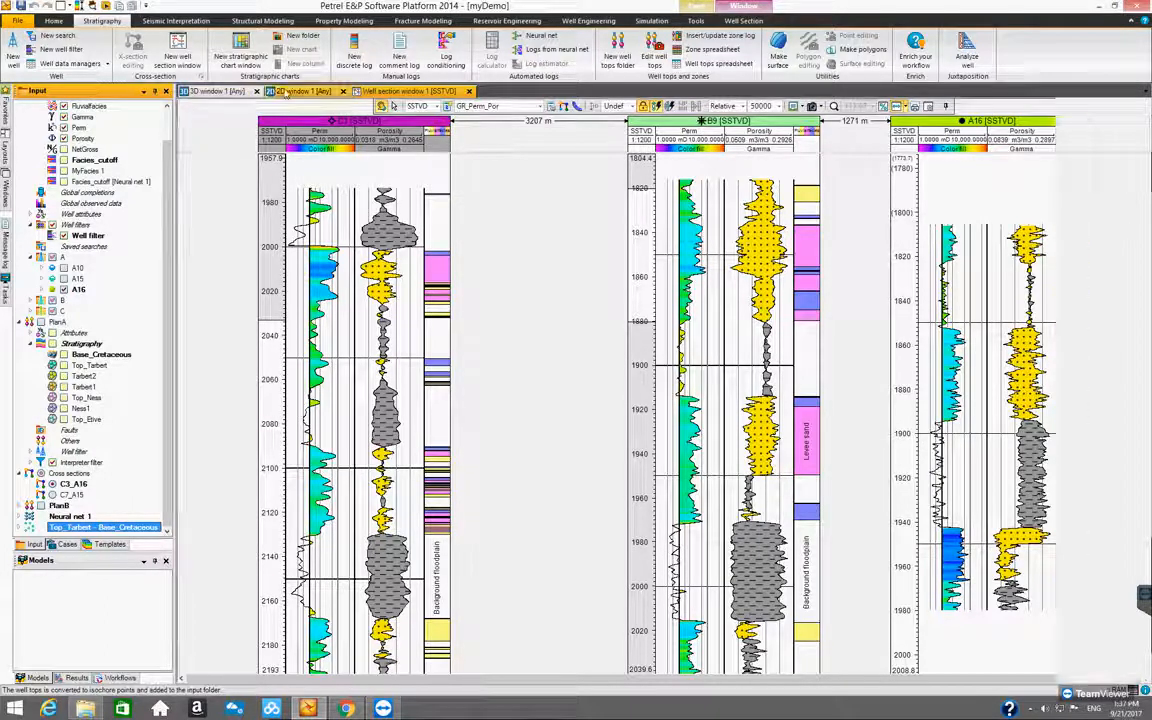
pyautogui.click(286, 92)
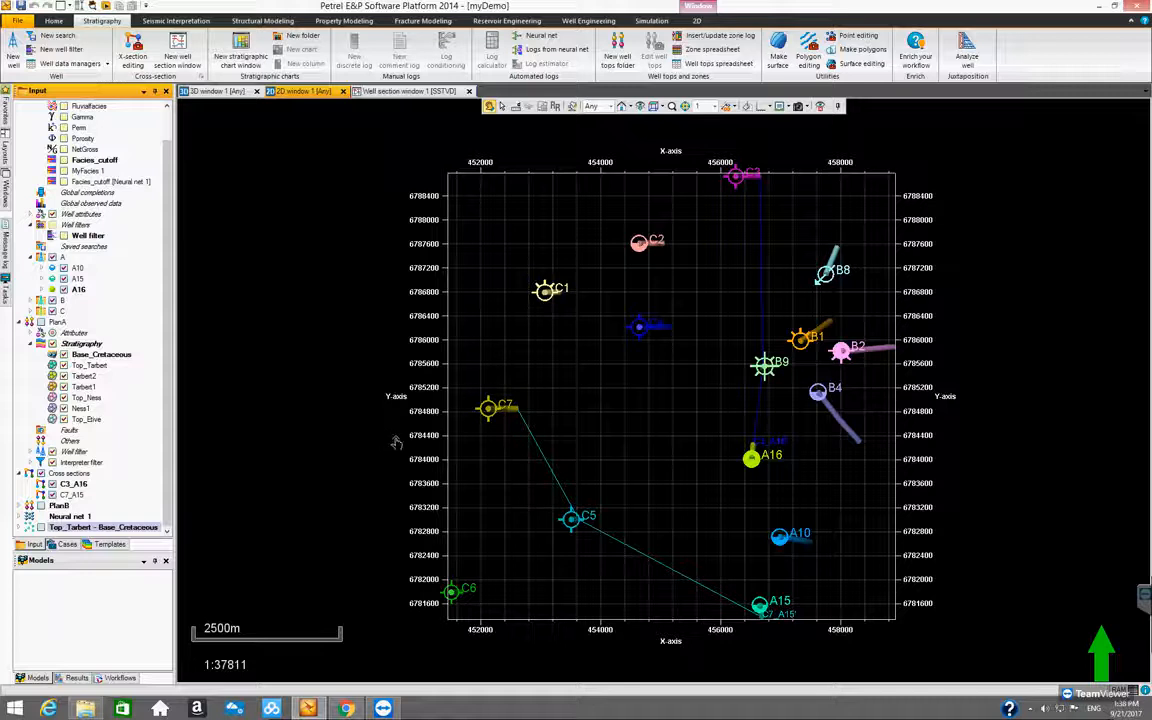
pyautogui.moveTo(170, 408); pyautogui.dragTo(117, 195)
pyautogui.click(41, 105)
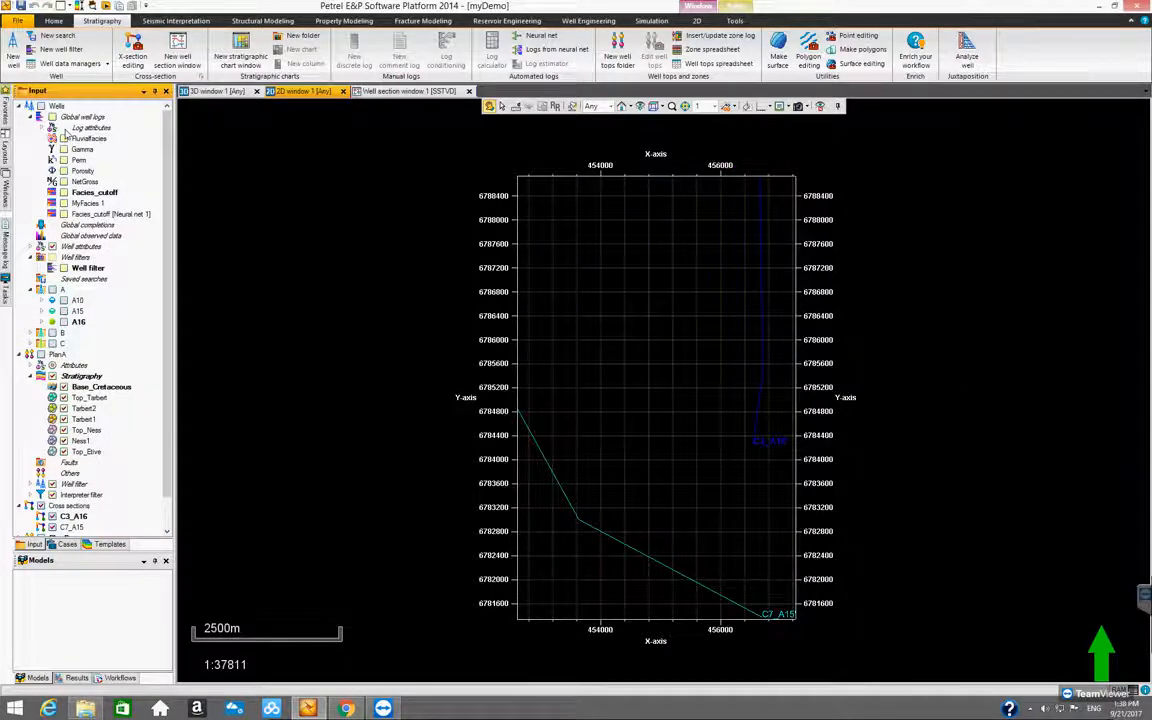
pyautogui.moveTo(171, 267); pyautogui.dragTo(184, 382)
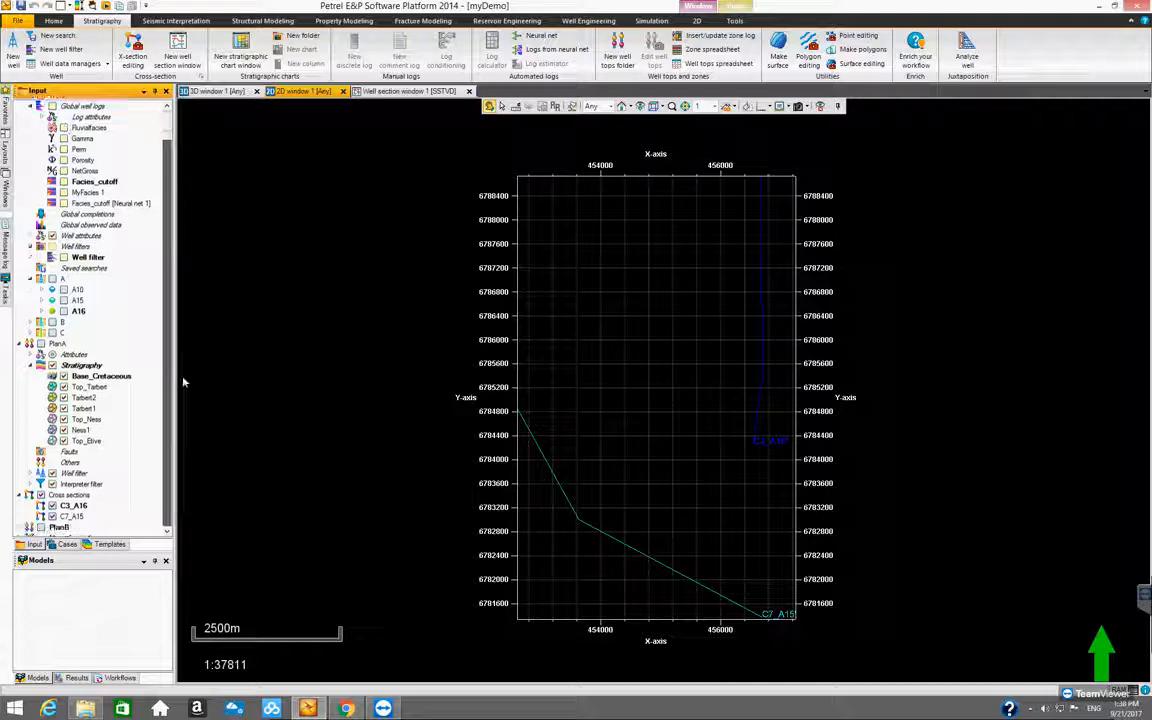
pyautogui.click(40, 473)
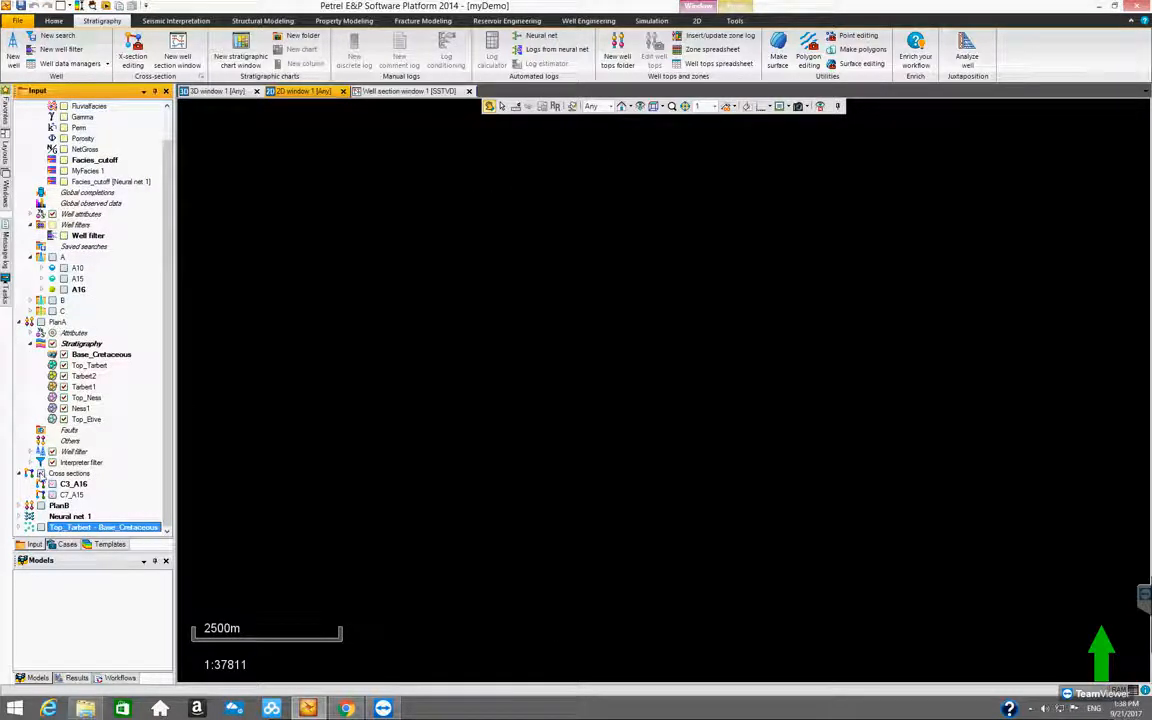
pyautogui.click(41, 528)
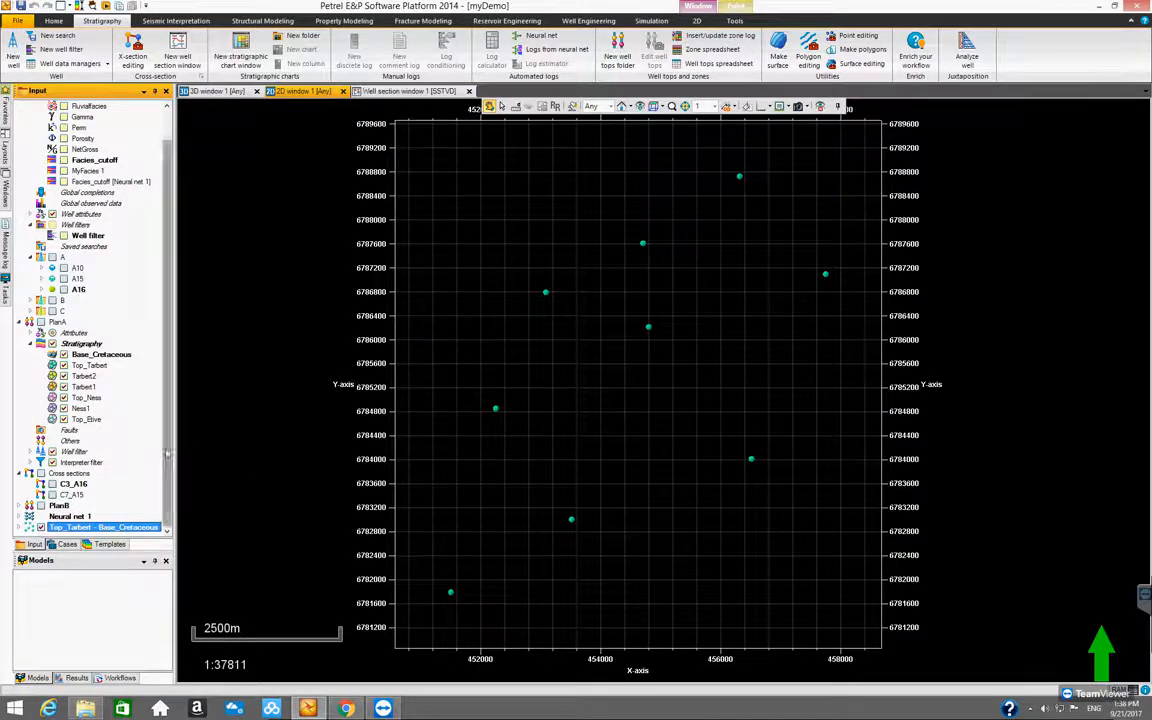
# Expand the Top_Tarbert - Base_Cretaceous point set and examine how its isochore points are distributed on the map
pyautogui.click(19, 527)
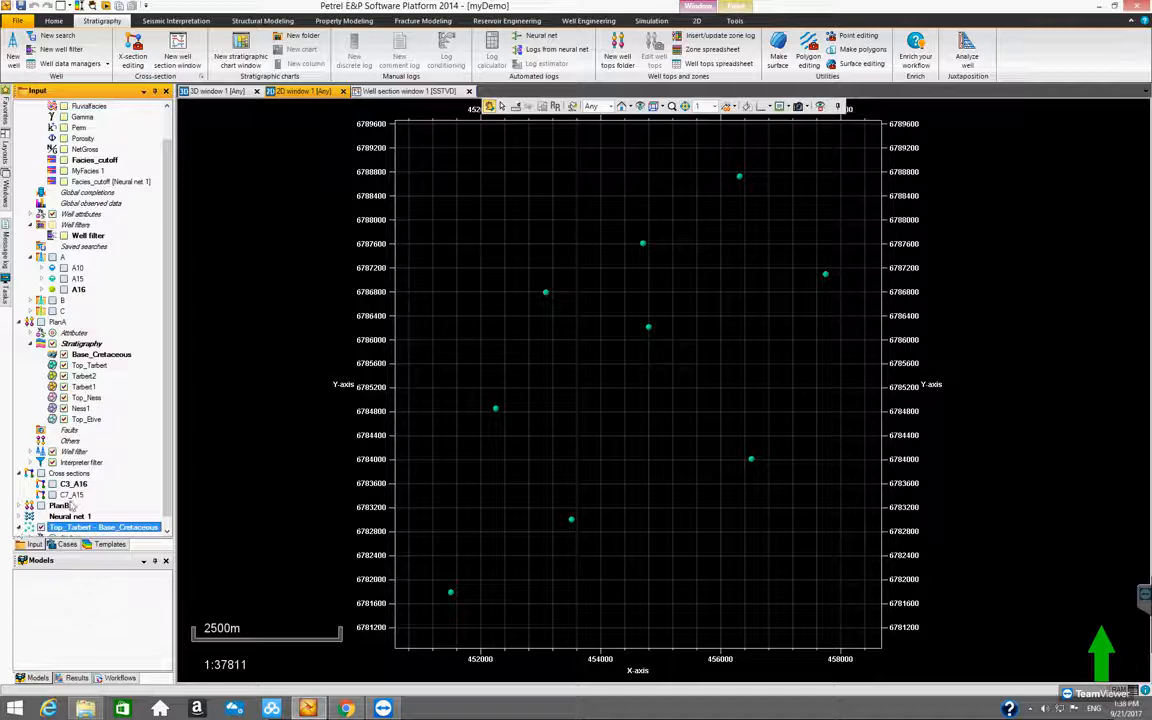
pyautogui.moveTo(169, 435); pyautogui.dragTo(169, 450)
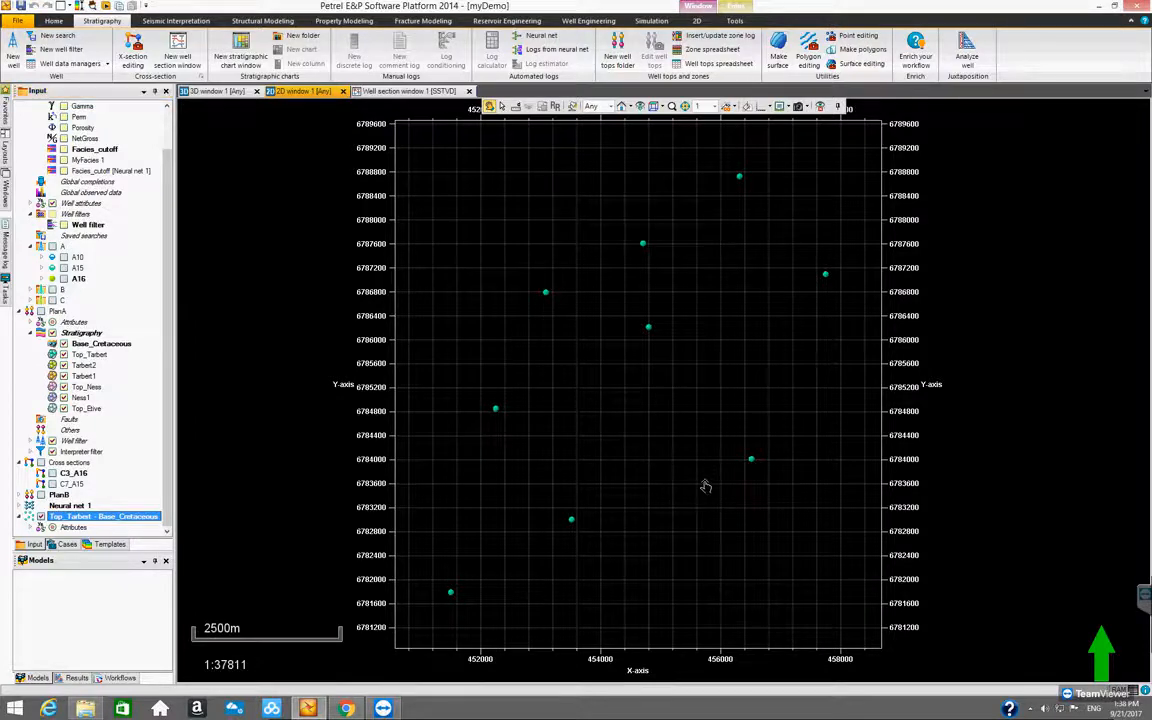
pyautogui.scroll(2, 705, 483)
pyautogui.scroll(-3, 705, 483)
pyautogui.scroll(2, 702, 472)
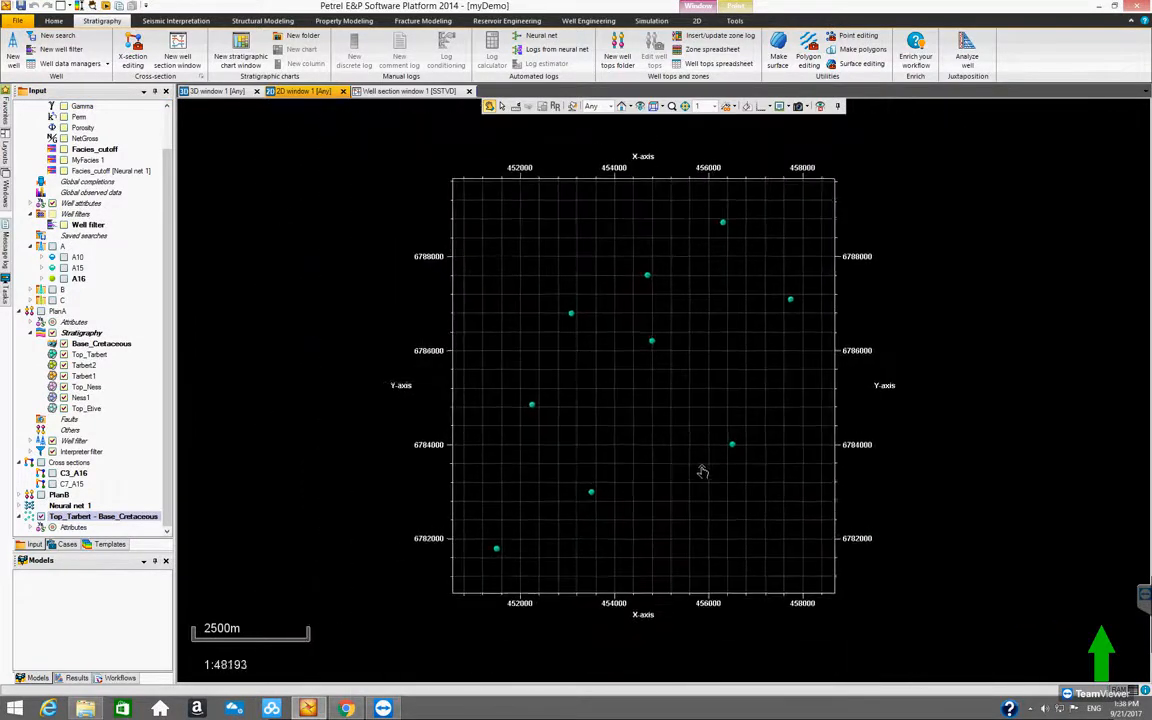
pyautogui.scroll(1, 702, 474)
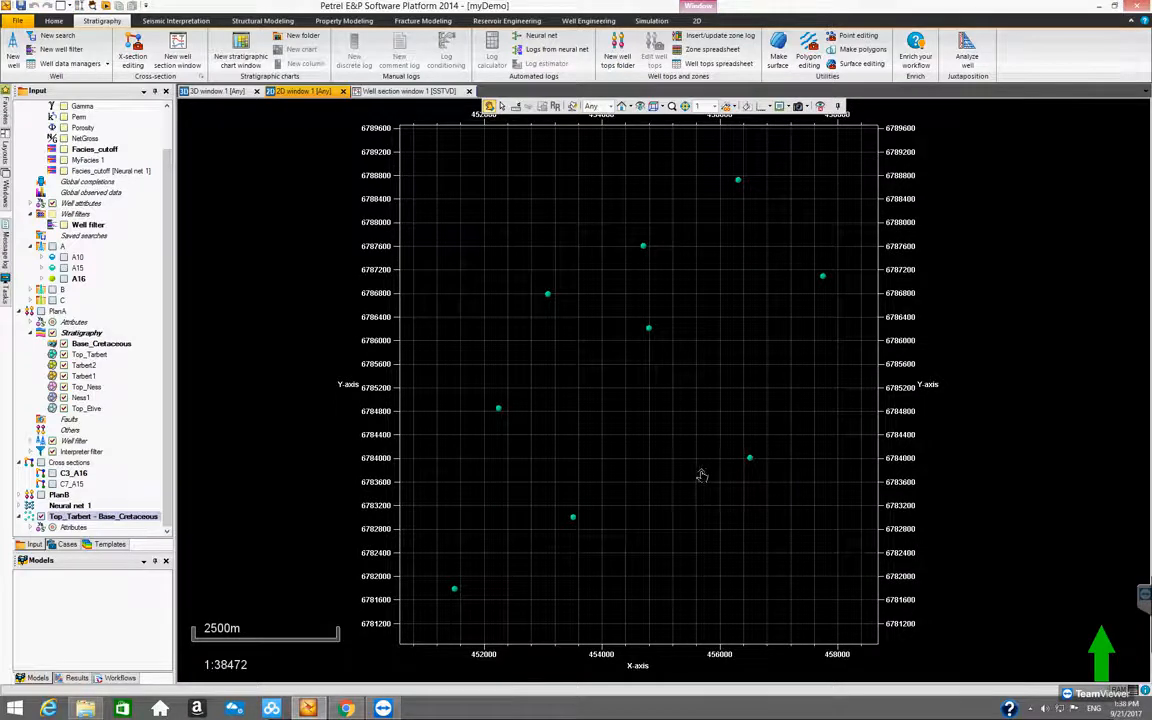
pyautogui.scroll(-1, 695, 474)
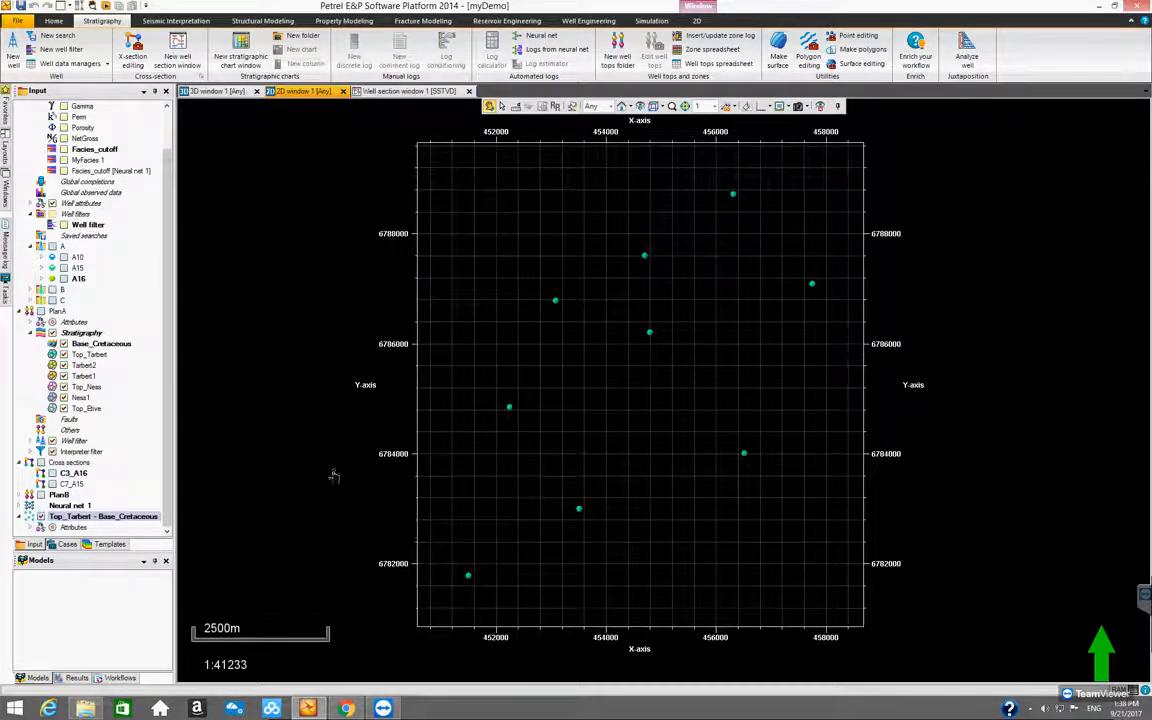
# Collapse the Global well logs folder in the input tree and view the full extent of the isochore points
pyautogui.click(168, 464)
pyautogui.moveTo(168, 464); pyautogui.dragTo(174, 390)
pyautogui.moveTo(172, 461); pyautogui.dragTo(180, 378)
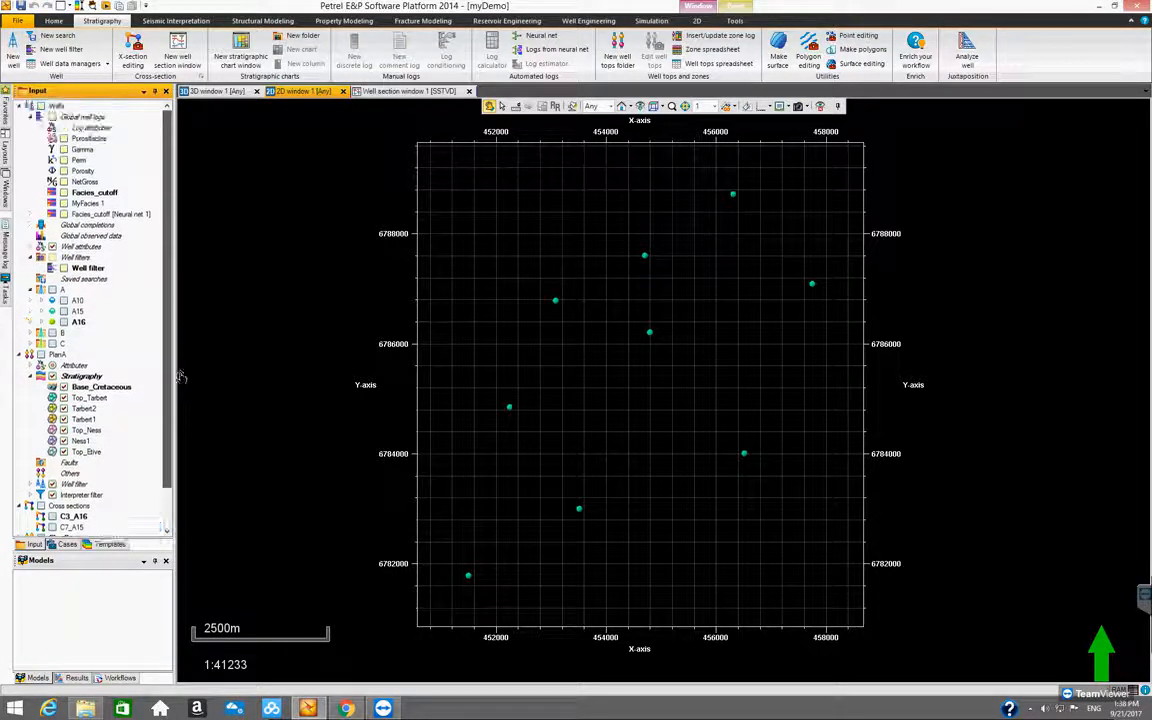
pyautogui.click(40, 117)
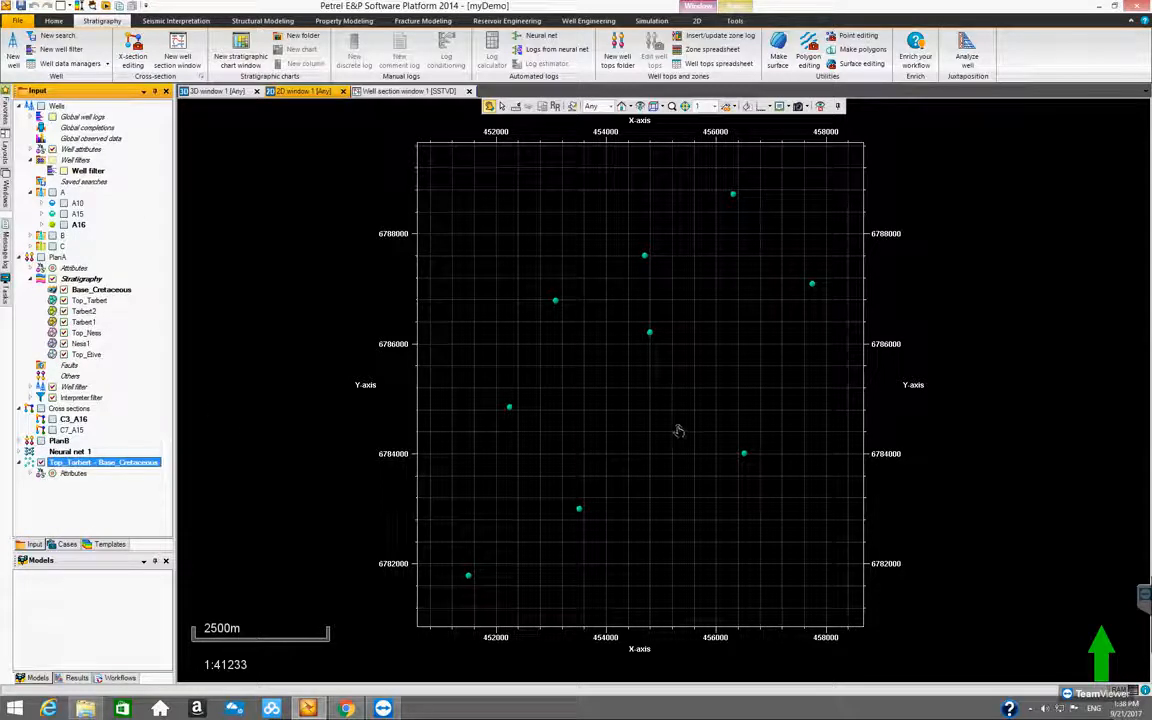
pyautogui.scroll(2, 679, 437)
pyautogui.scroll(-3, 678, 434)
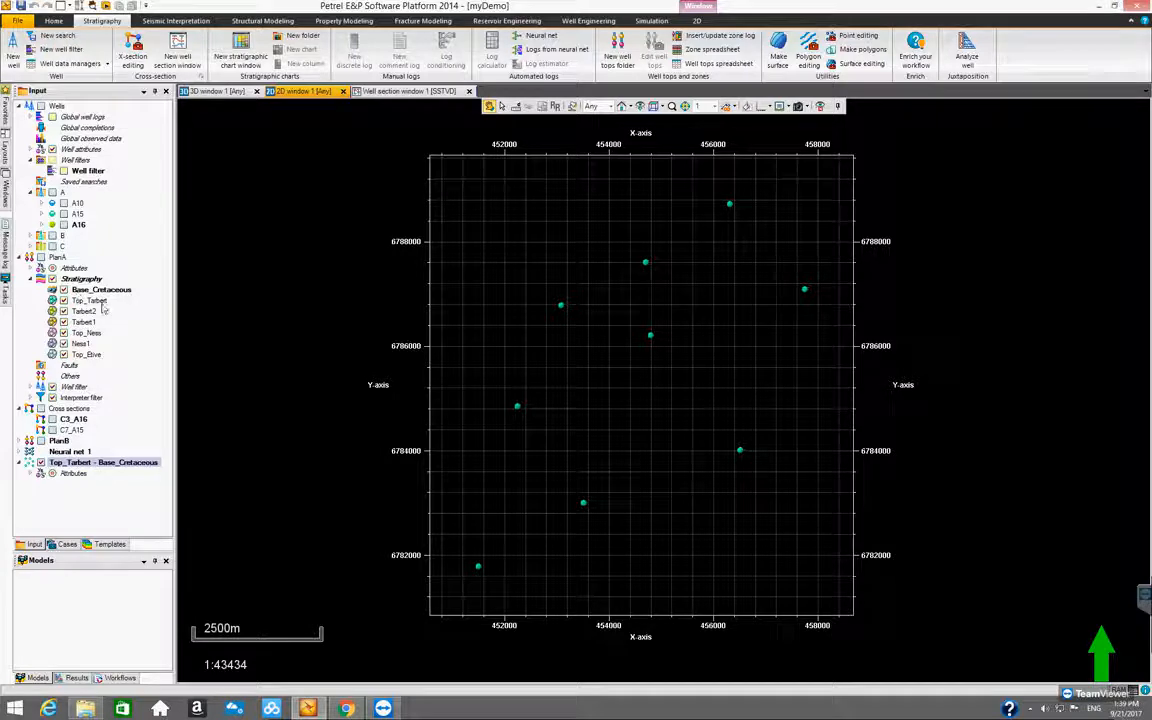
# Open PlanA's well top spreadsheet and filter it to only the Base_Cretaceous and Top_Tarbert surfaces
pyautogui.click(61, 258)
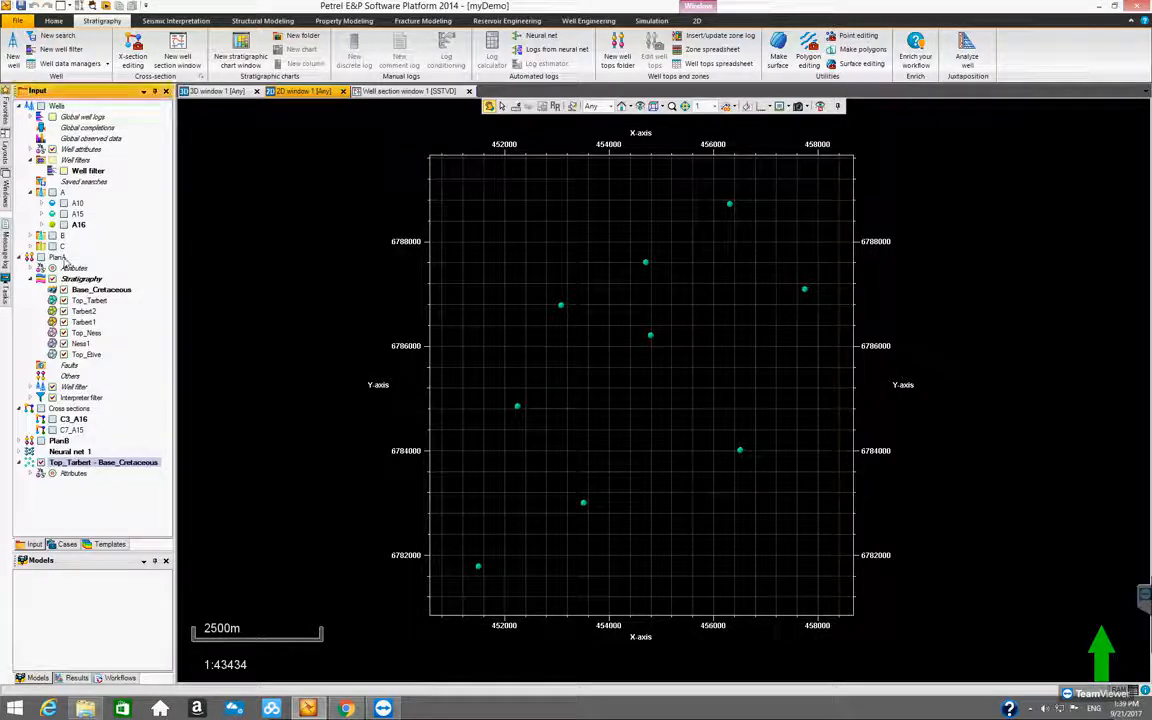
pyautogui.rightClick(62, 261)
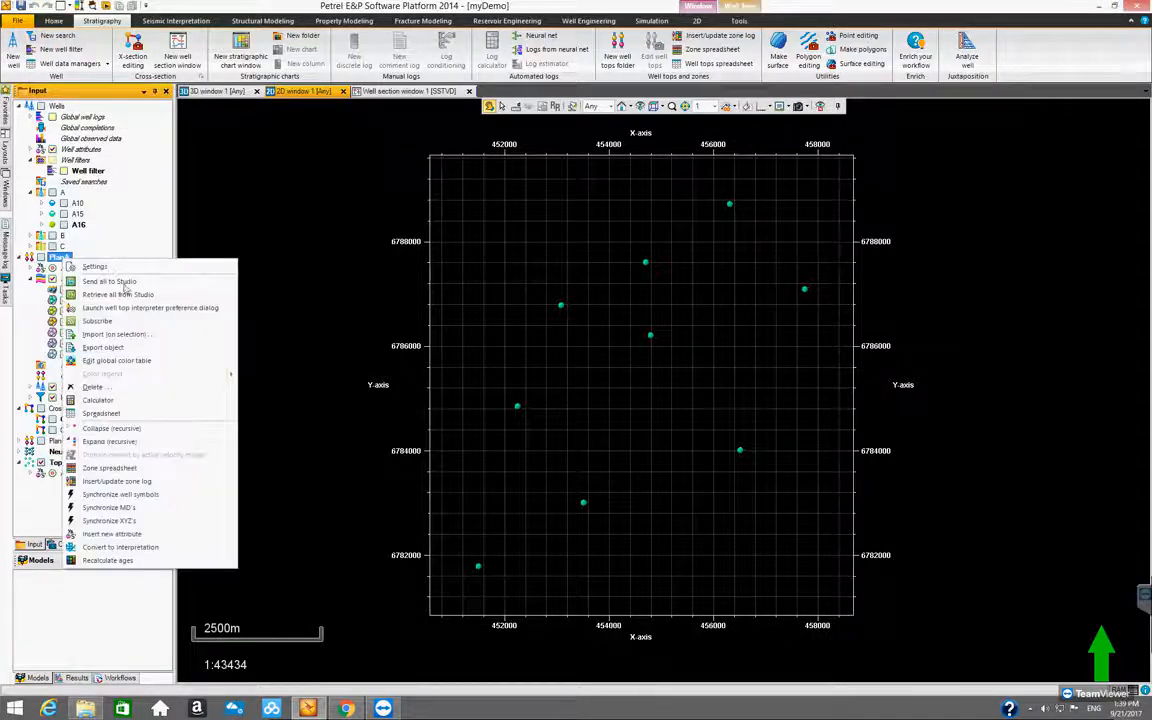
pyautogui.click(140, 413)
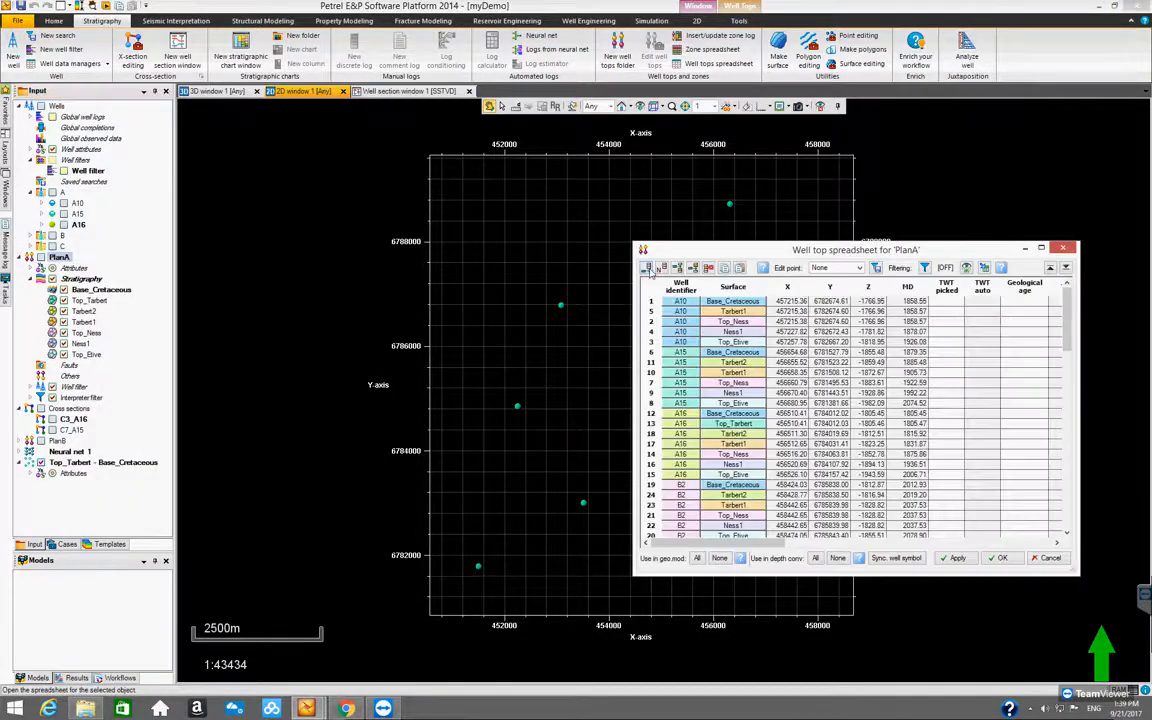
pyautogui.moveTo(674, 250); pyautogui.dragTo(368, 270)
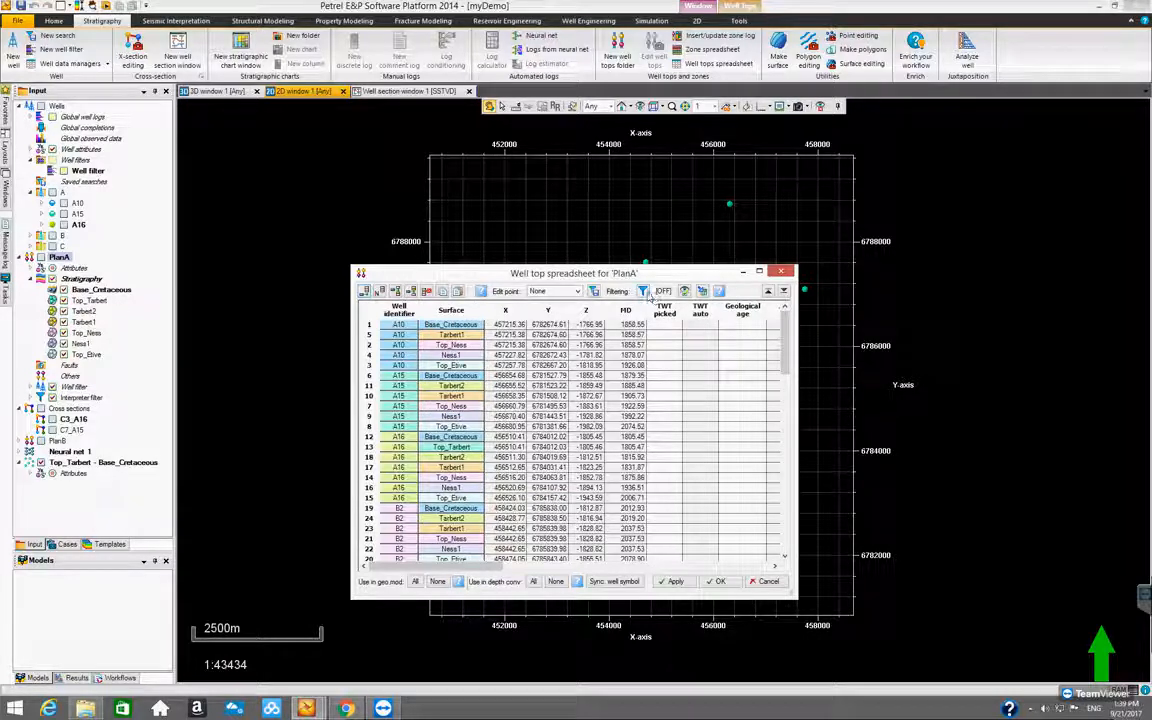
pyautogui.click(643, 291)
pyautogui.moveTo(437, 498); pyautogui.dragTo(531, 231)
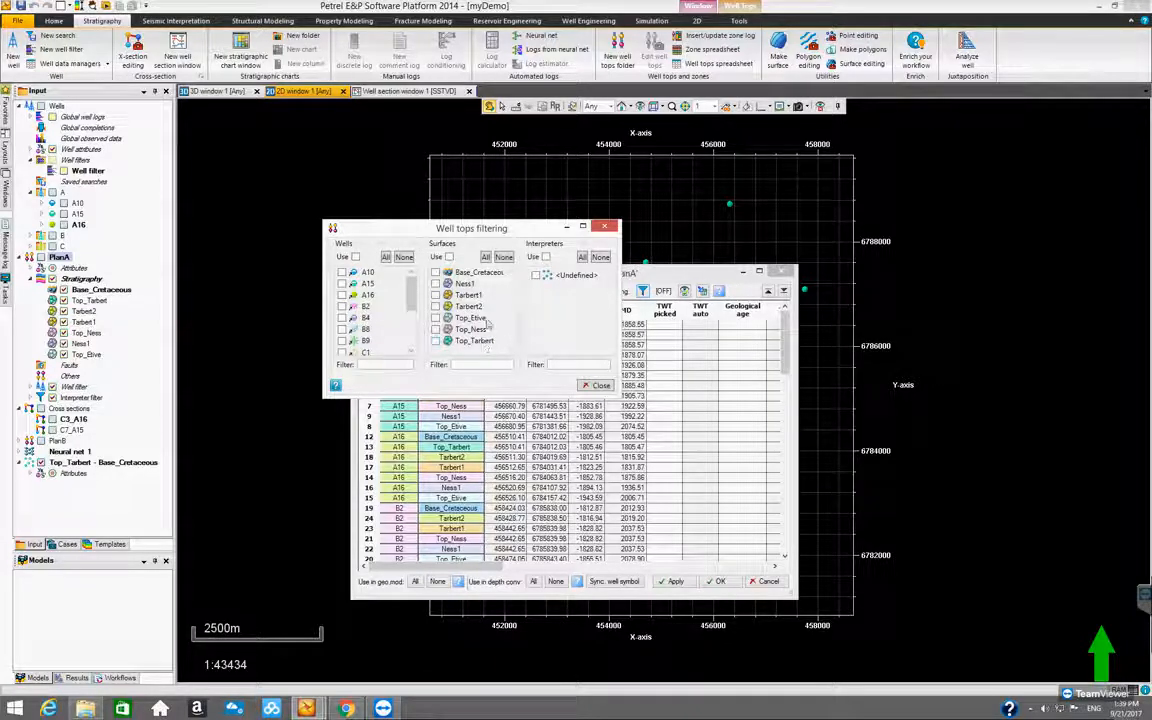
pyautogui.click(435, 273)
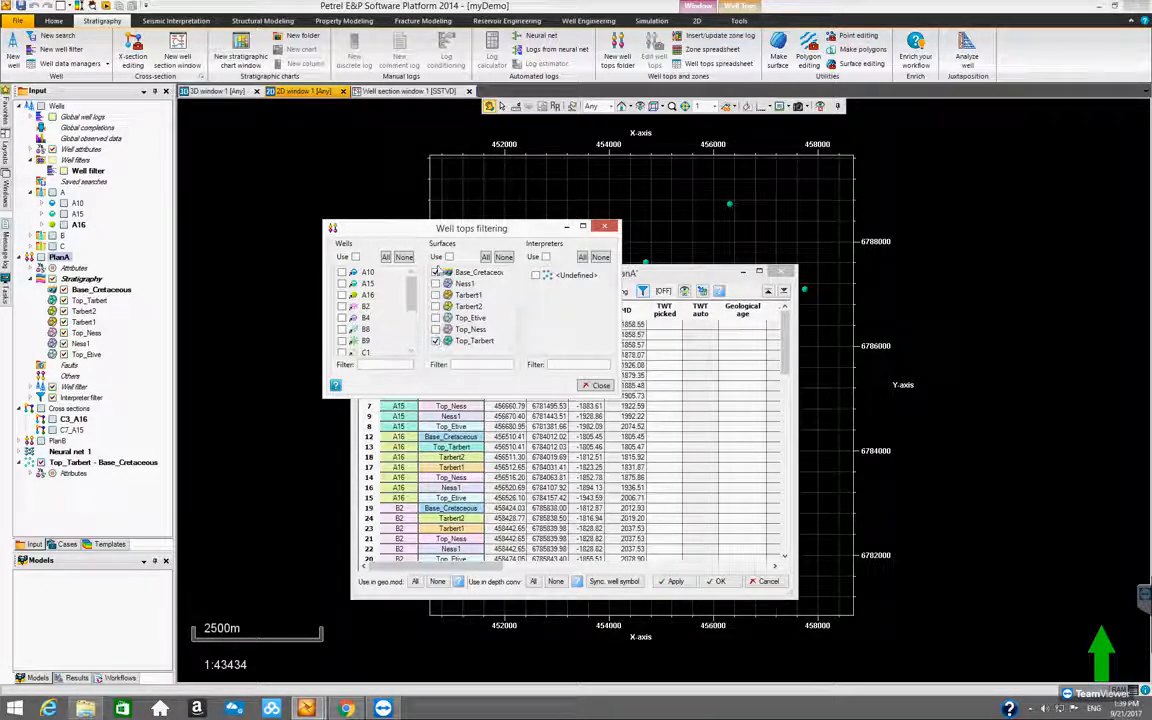
pyautogui.click(447, 258)
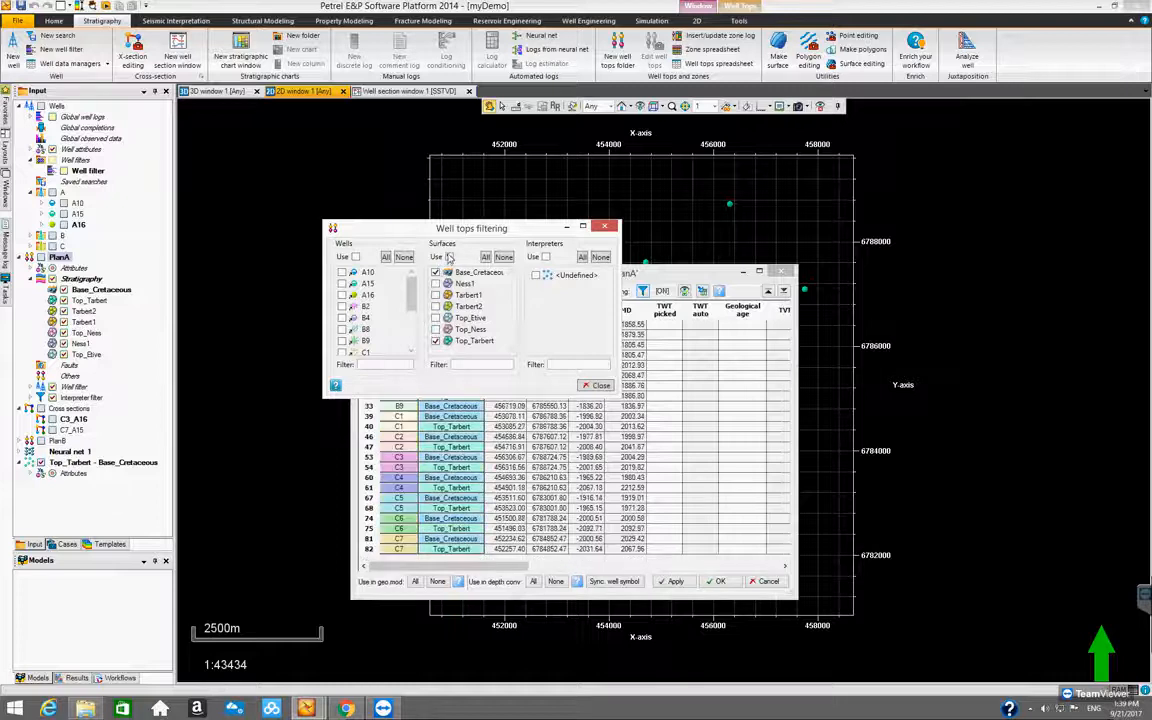
pyautogui.moveTo(479, 232); pyautogui.dragTo(983, 296)
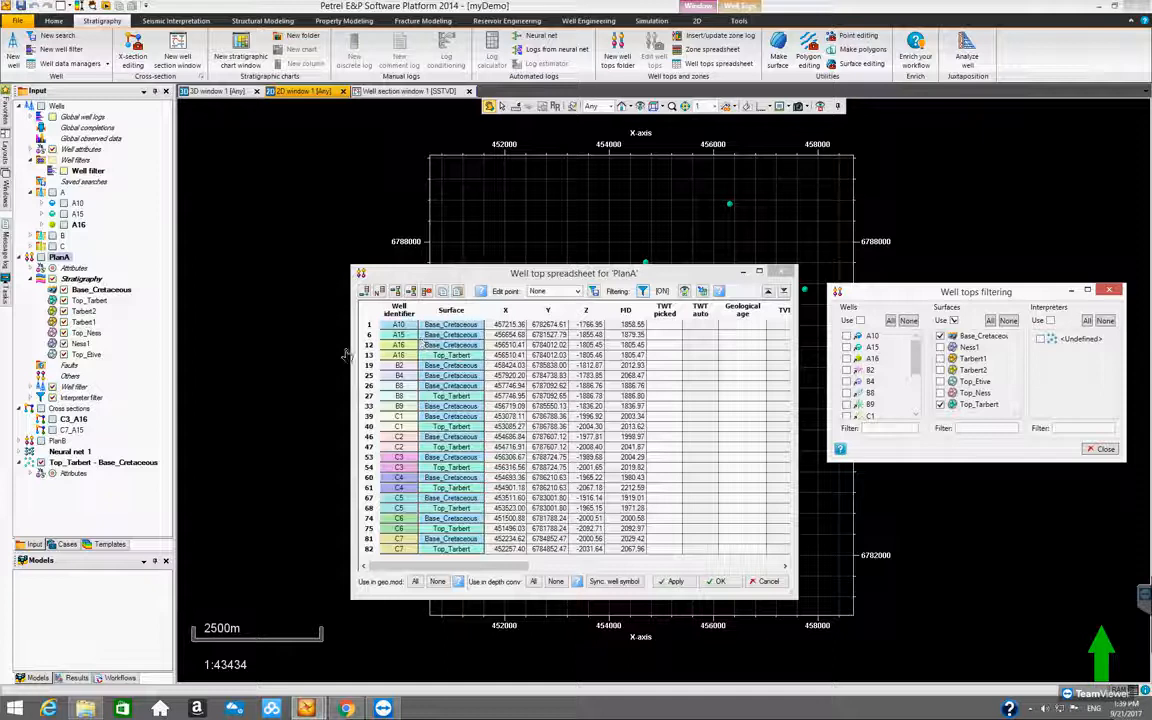
# Enlarge the filtered spreadsheet, compare the Base_Cretaceous and Top_Tarbert picks well by well, and close it
pyautogui.moveTo(342, 356); pyautogui.dragTo(299, 345)
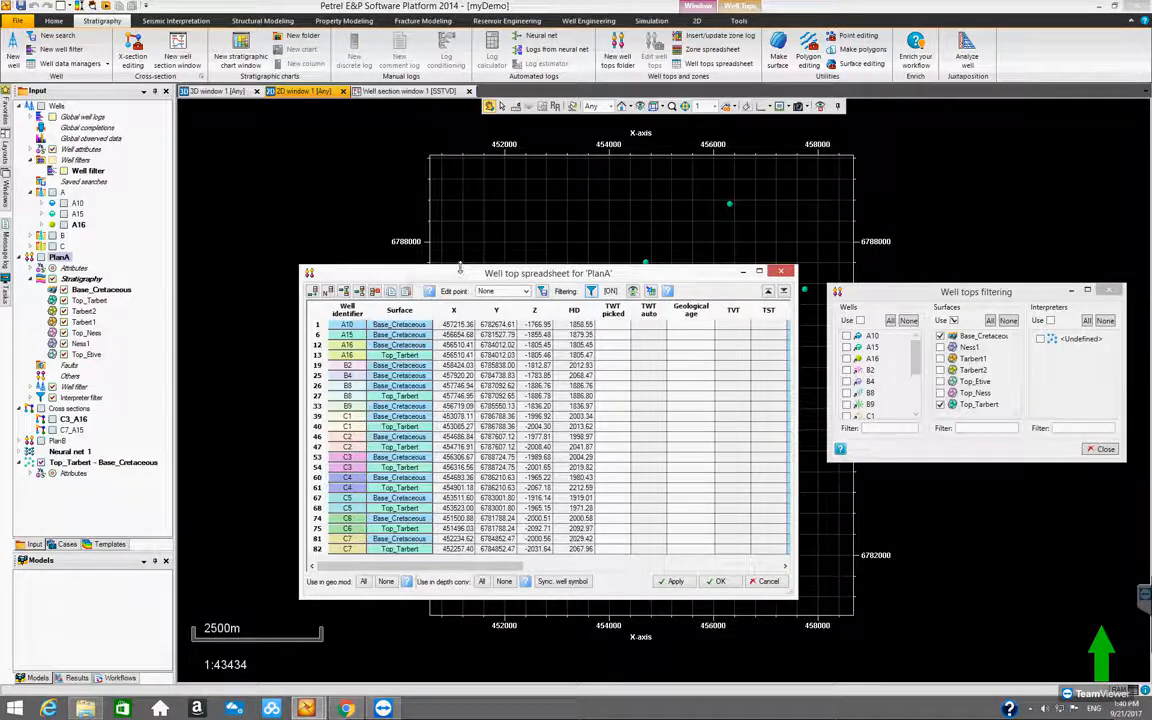
pyautogui.moveTo(460, 264); pyautogui.dragTo(460, 240)
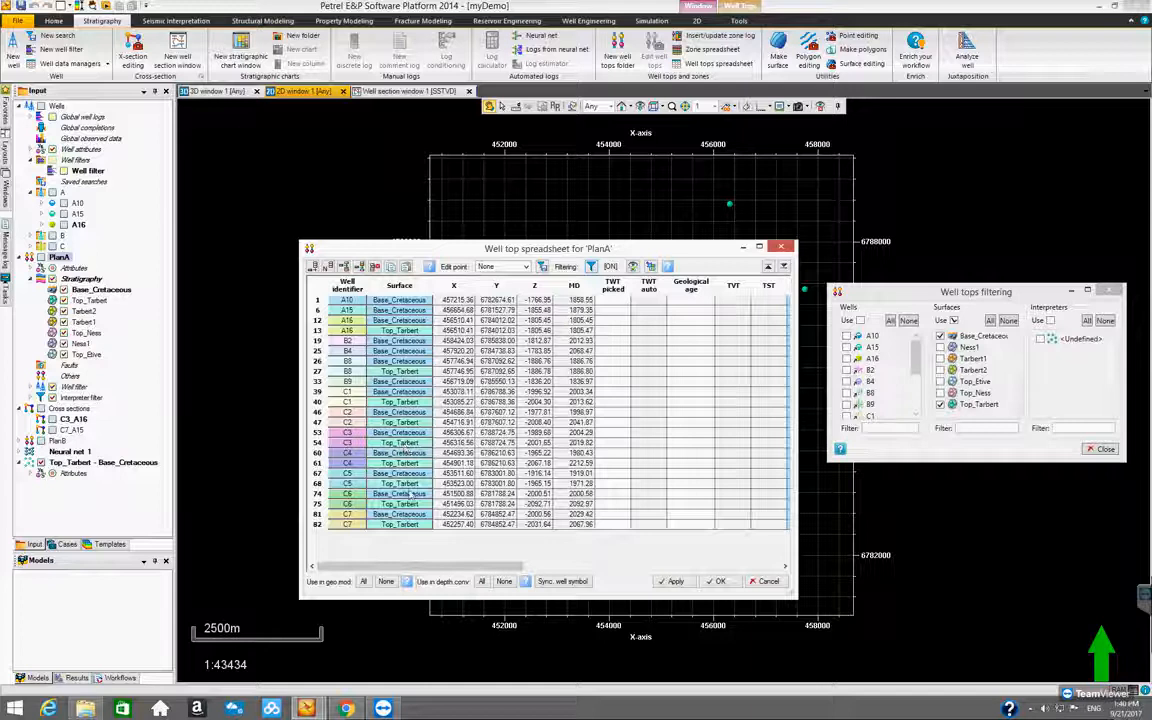
pyautogui.moveTo(535, 255); pyautogui.dragTo(920, 308)
pyautogui.moveTo(642, 274); pyautogui.dragTo(494, 270)
pyautogui.moveTo(663, 271); pyautogui.dragTo(622, 212)
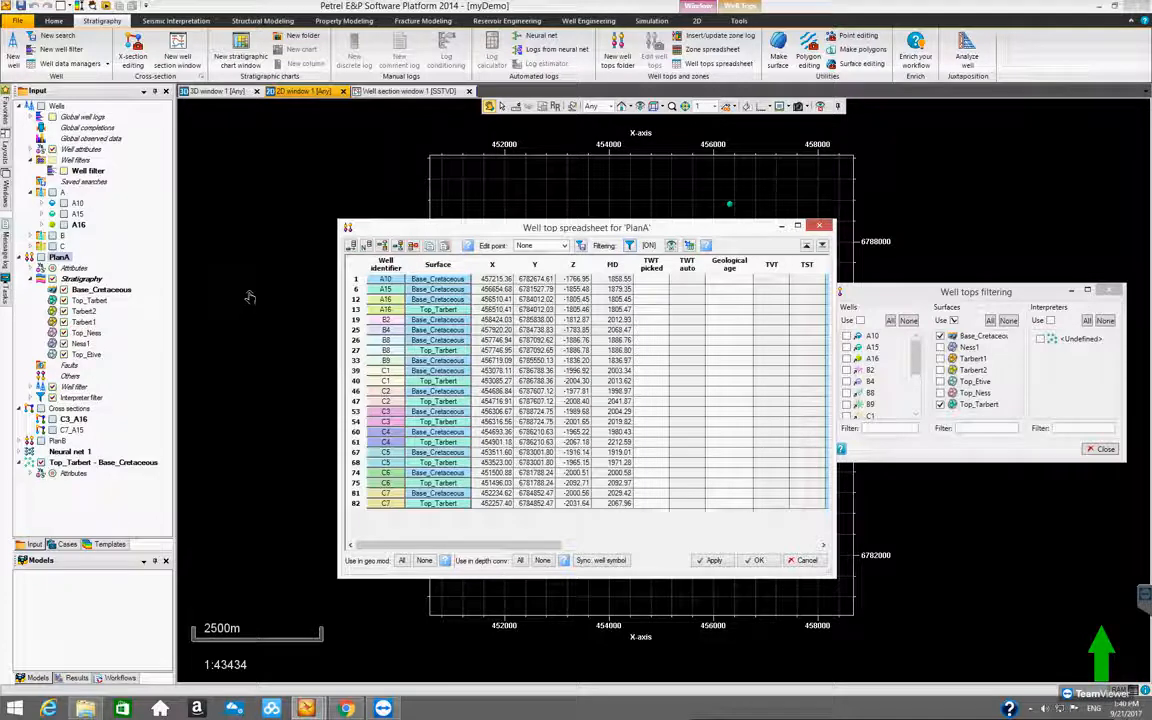
pyautogui.click(823, 226)
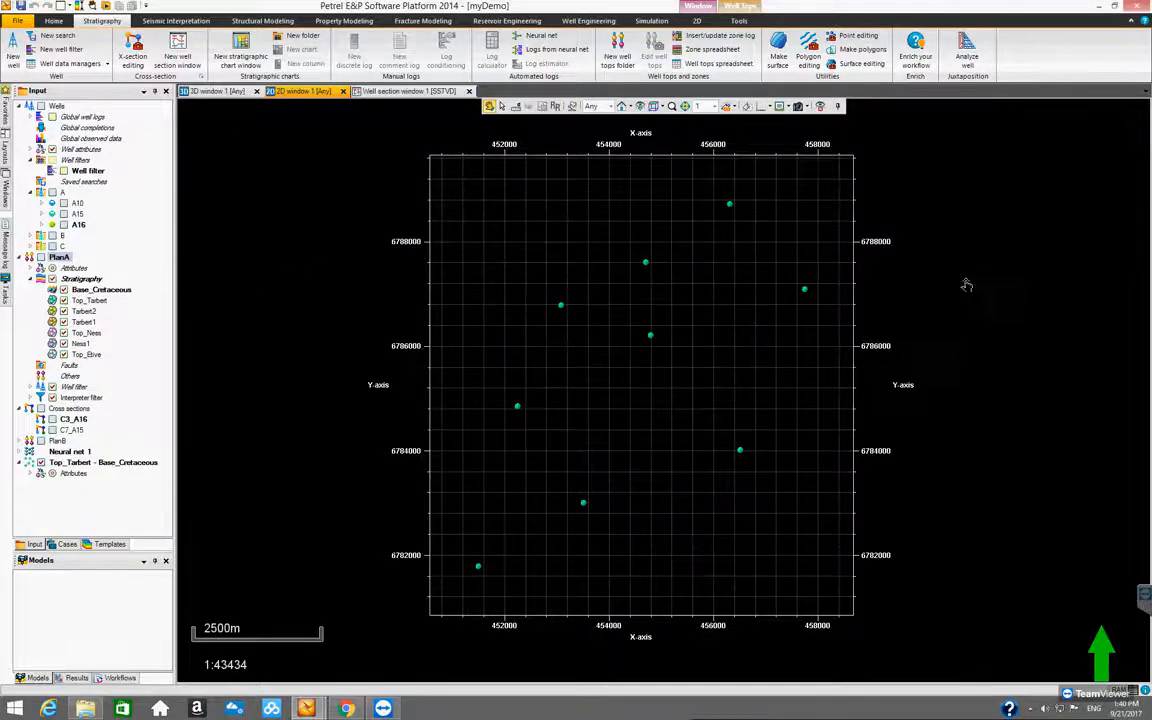
# Review the horizon type in the settings of PlanA's Base_Cretaceous well top without changing anything
pyautogui.click(100, 290)
pyautogui.rightClick(96, 290)
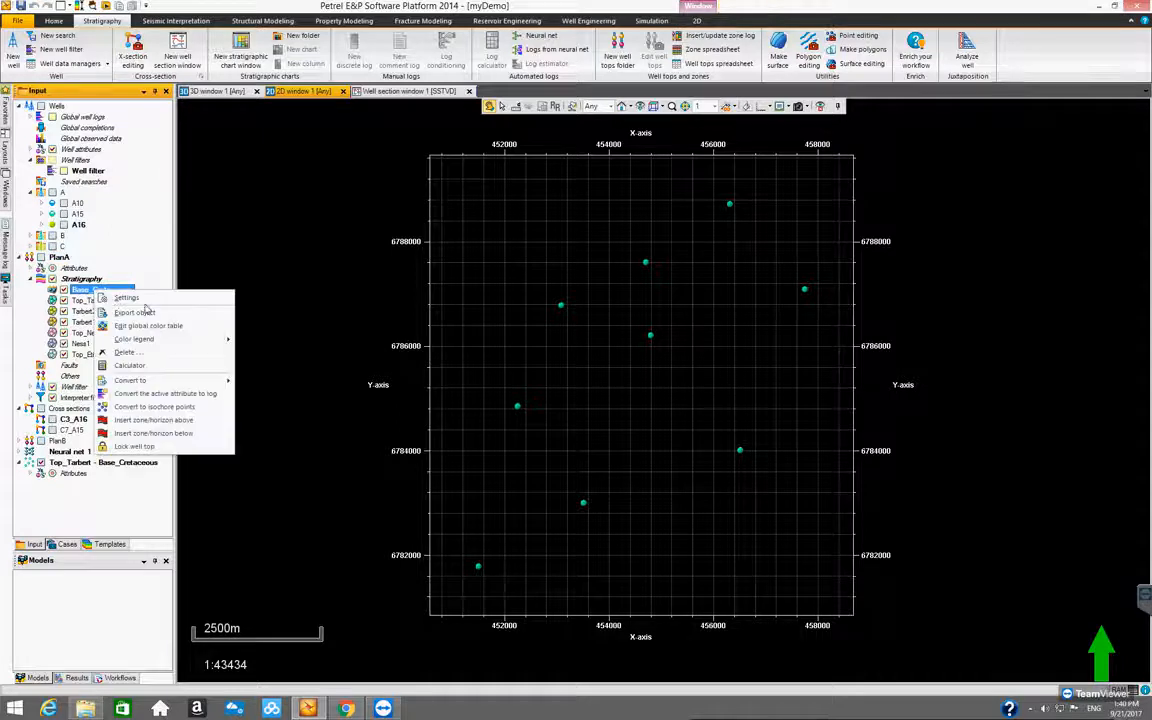
pyautogui.click(126, 298)
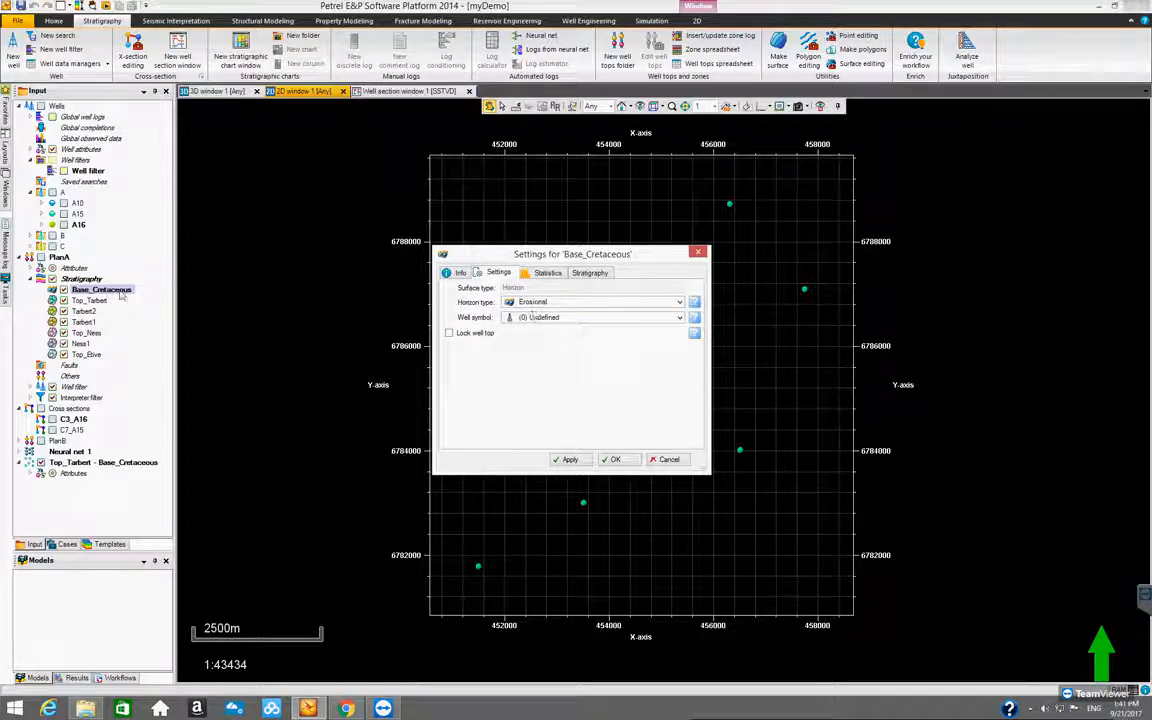
pyautogui.click(664, 460)
# Delete the Top_Tarbert - Base_Cretaceous point set and collapse the PlanA, Cross sections and Wells folders
pyautogui.click(22, 258)
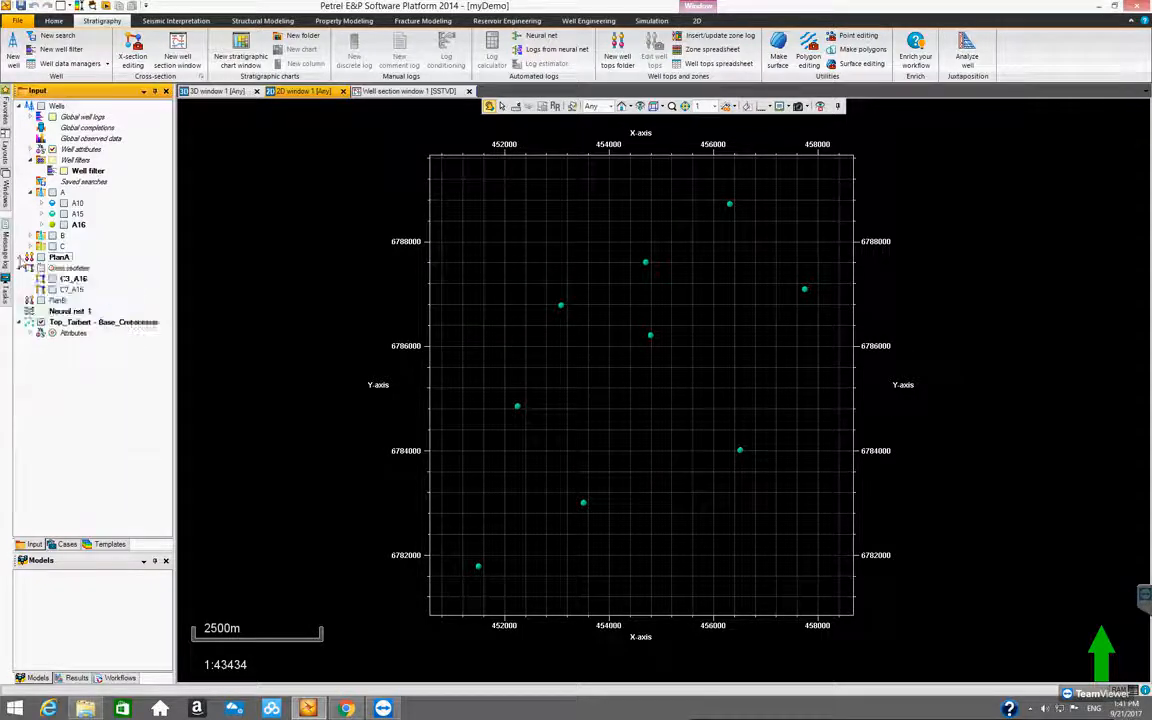
pyautogui.click(73, 323)
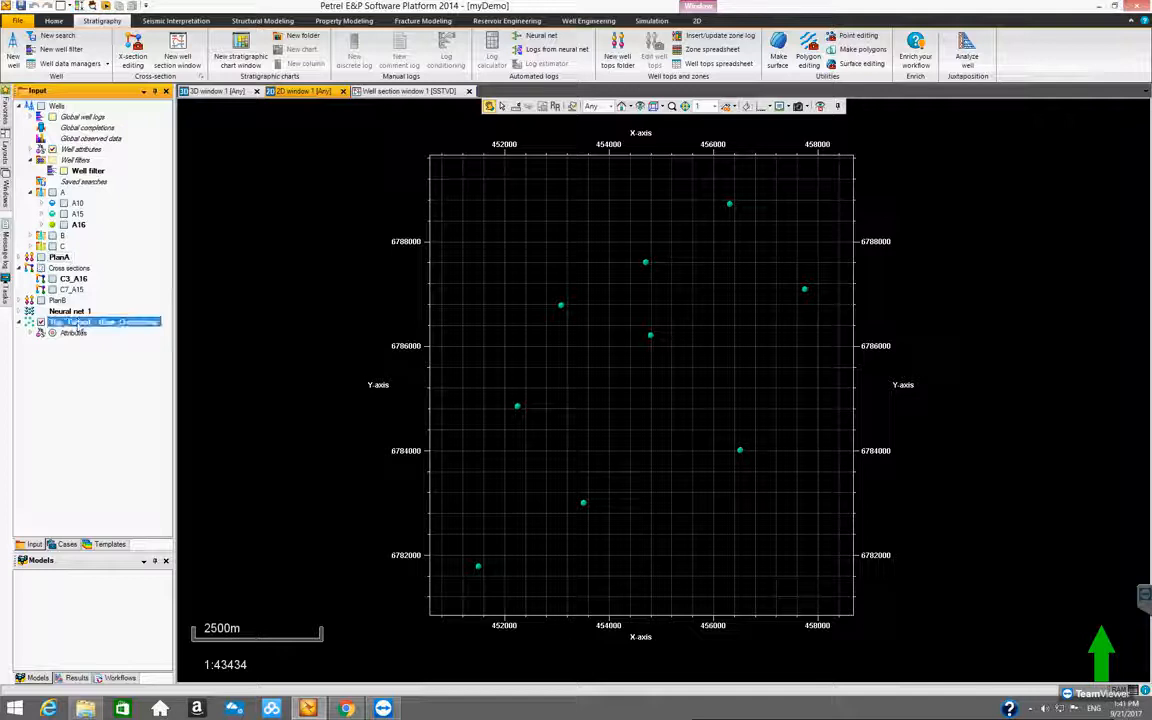
pyautogui.rightClick(77, 325)
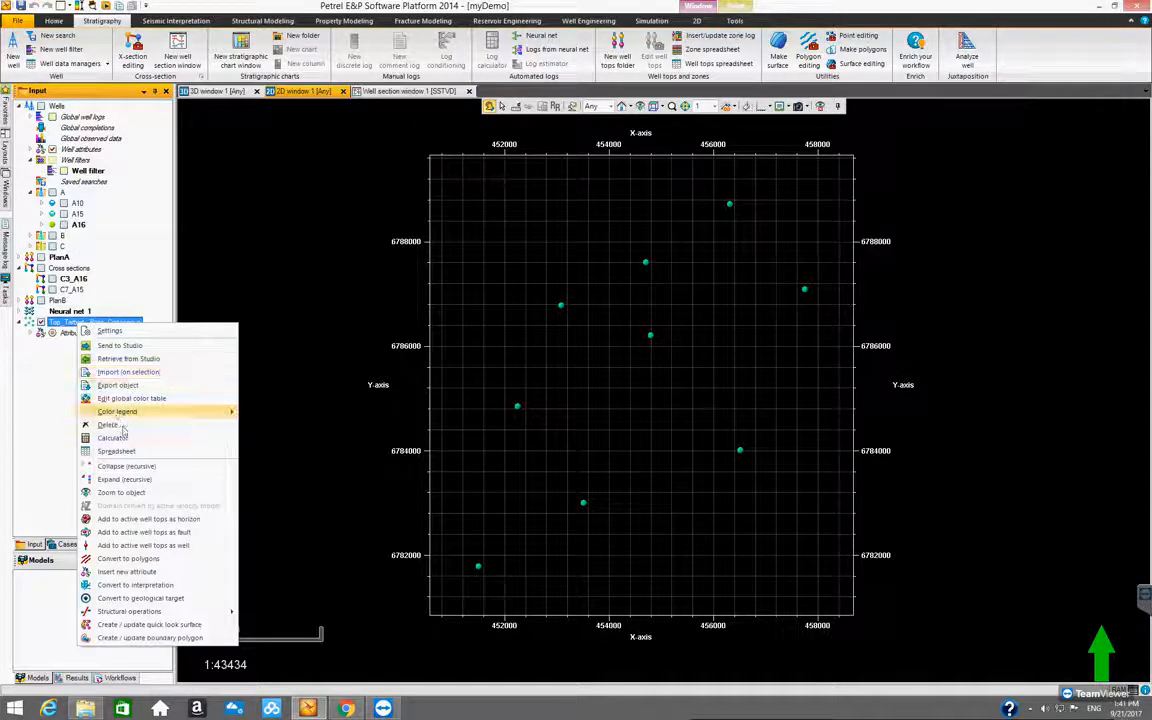
pyautogui.click(110, 385)
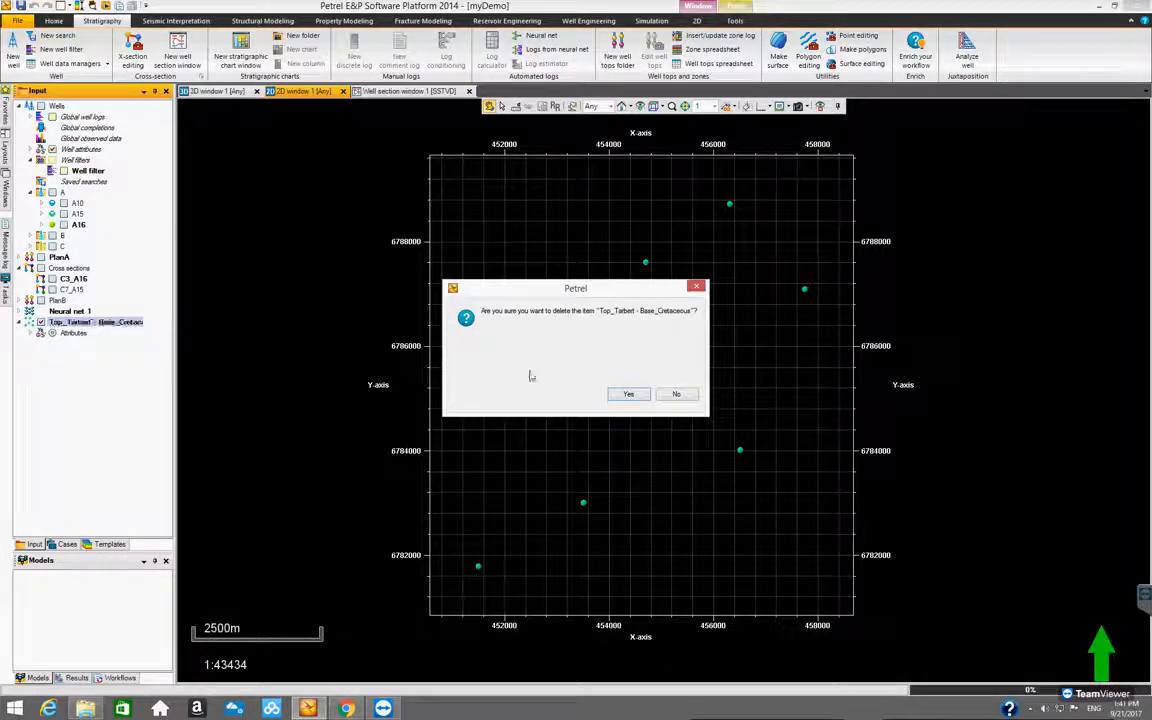
pyautogui.click(627, 395)
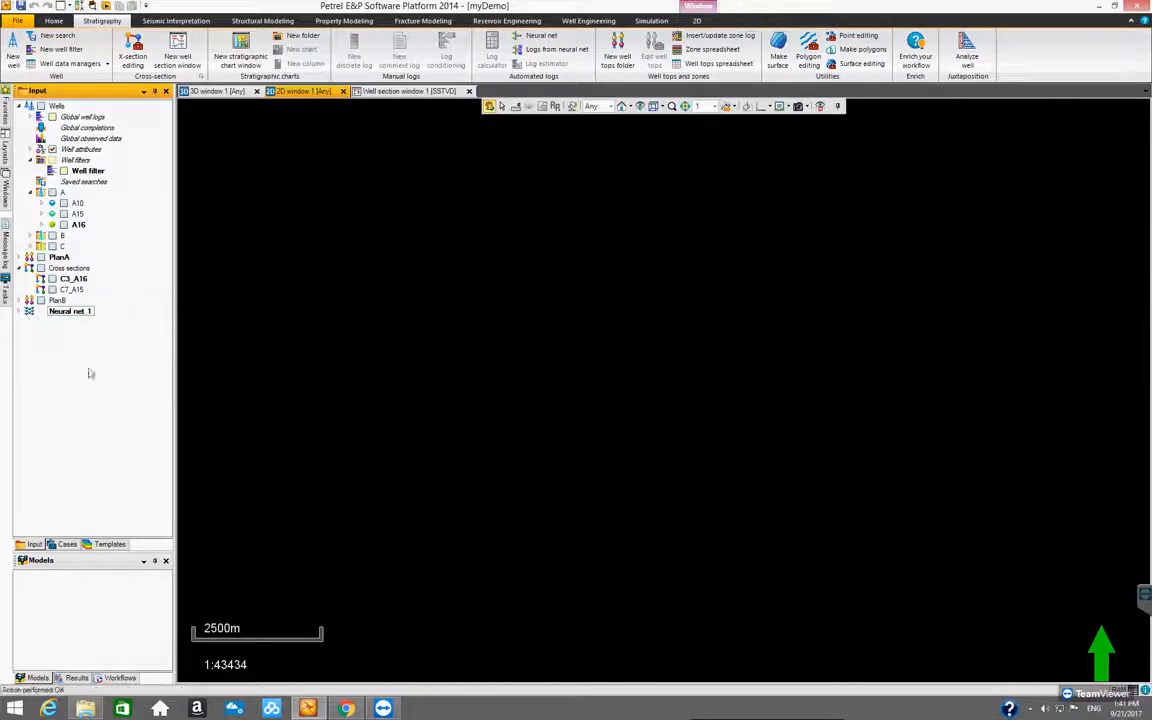
pyautogui.click(19, 268)
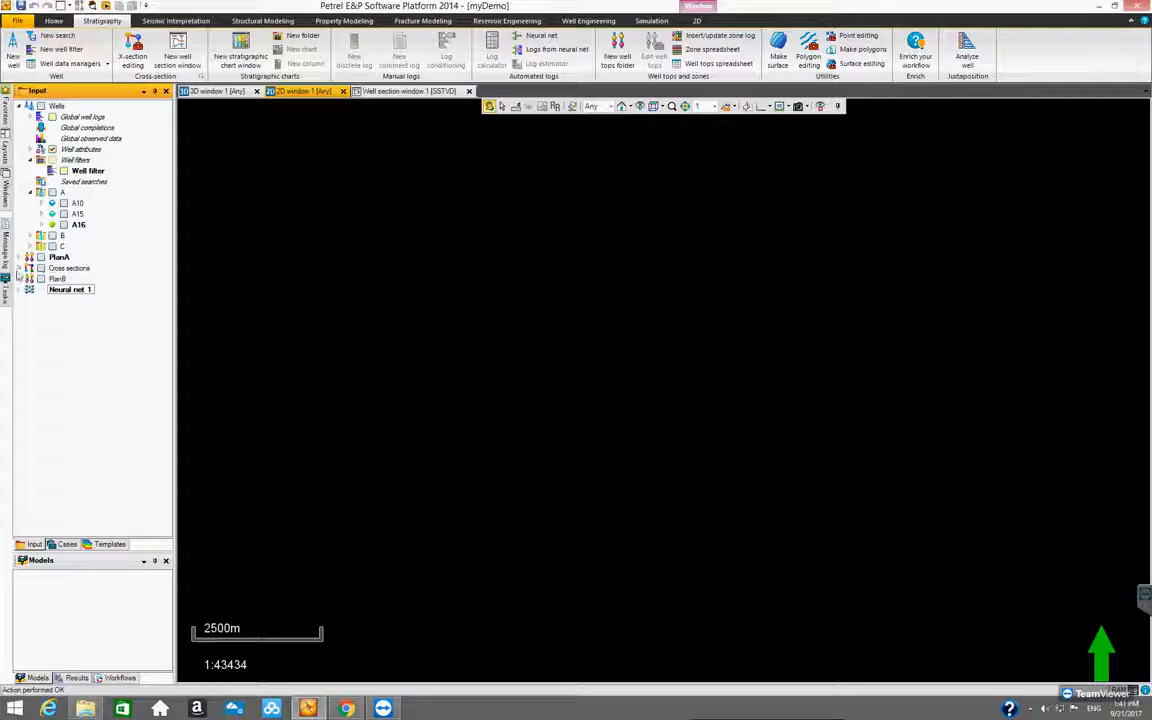
pyautogui.click(19, 106)
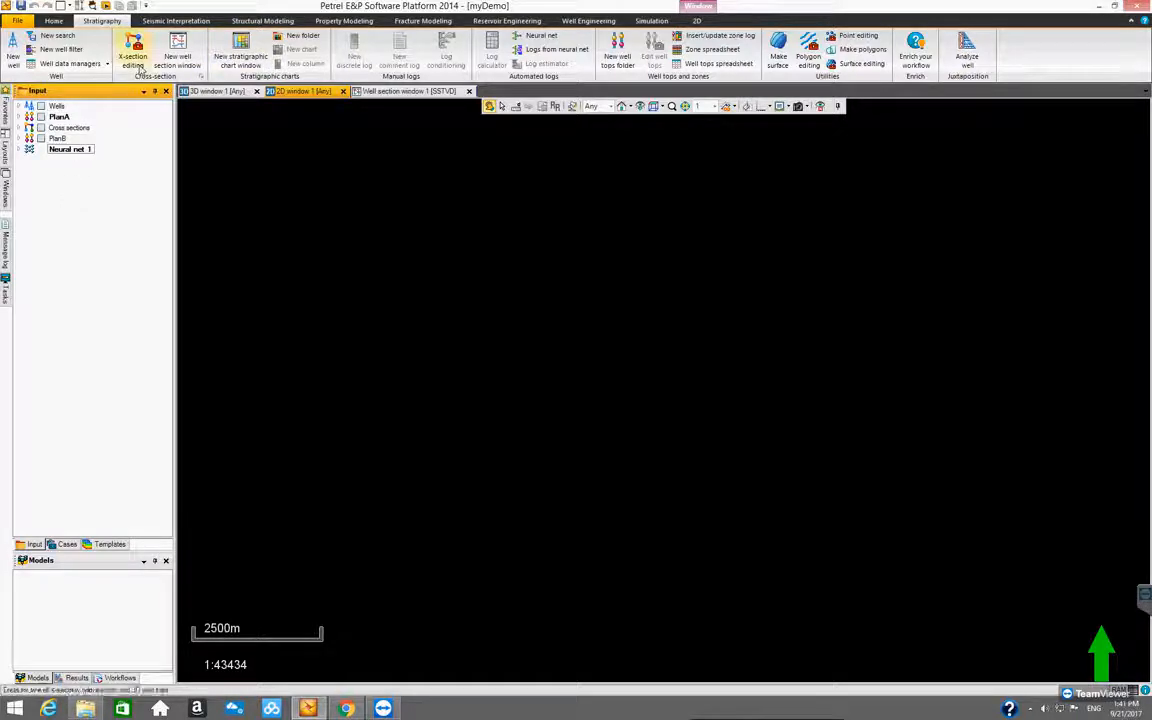
# Create a new well tops folder and name it PlanC
pyautogui.click(617, 50)
pyautogui.click(70, 162)
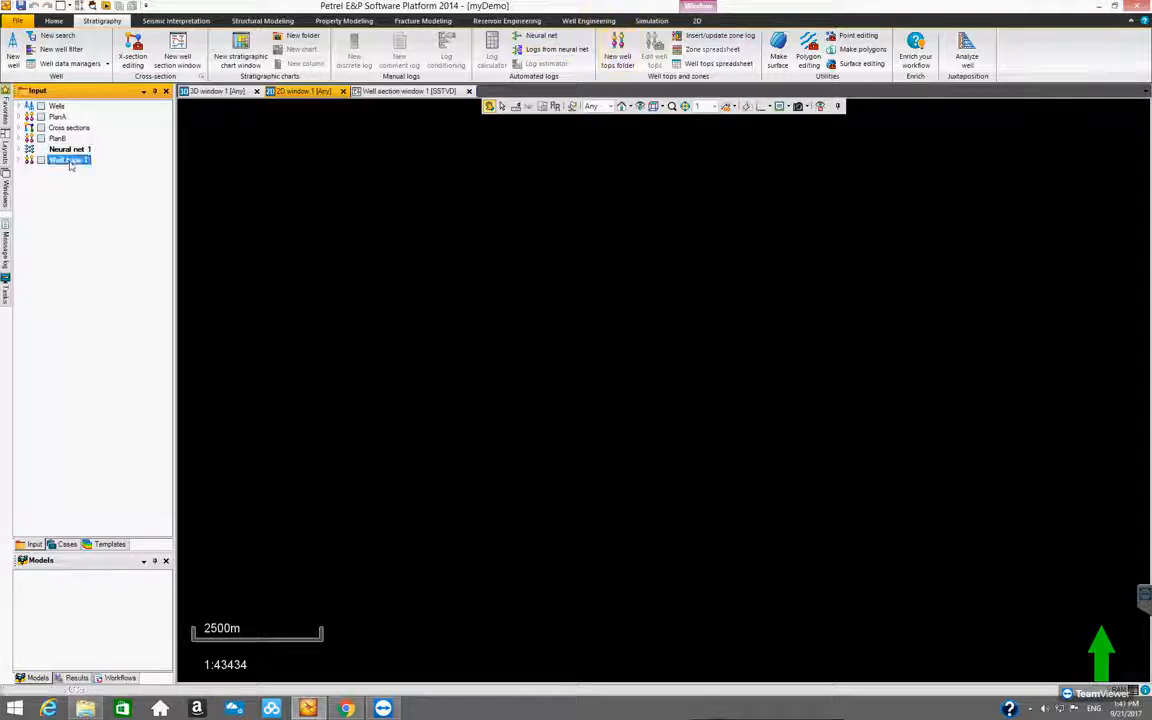
pyautogui.doubleClick(70, 161)
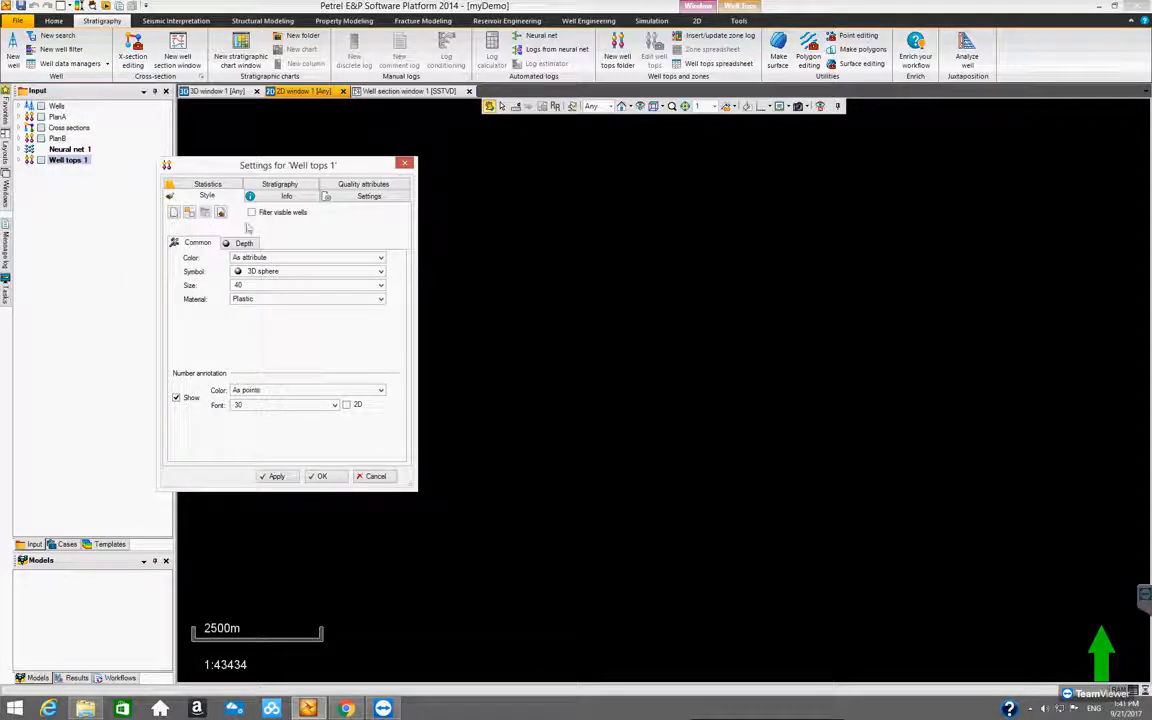
pyautogui.click(250, 196)
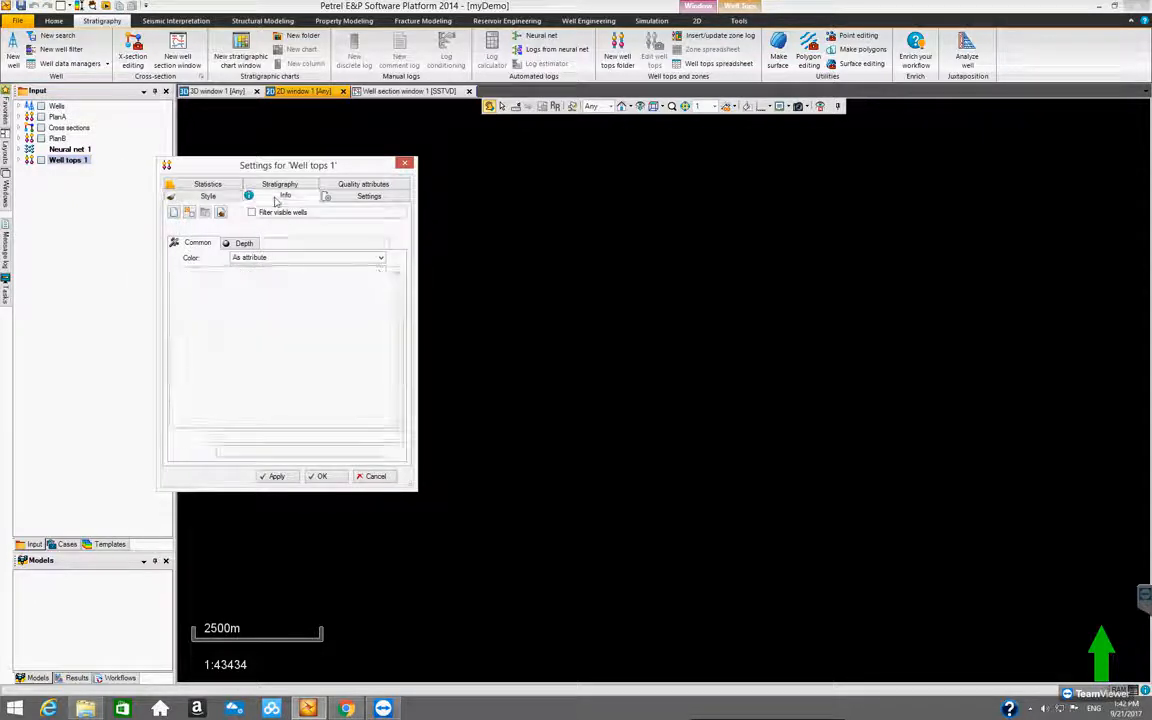
pyautogui.write('PlanC')
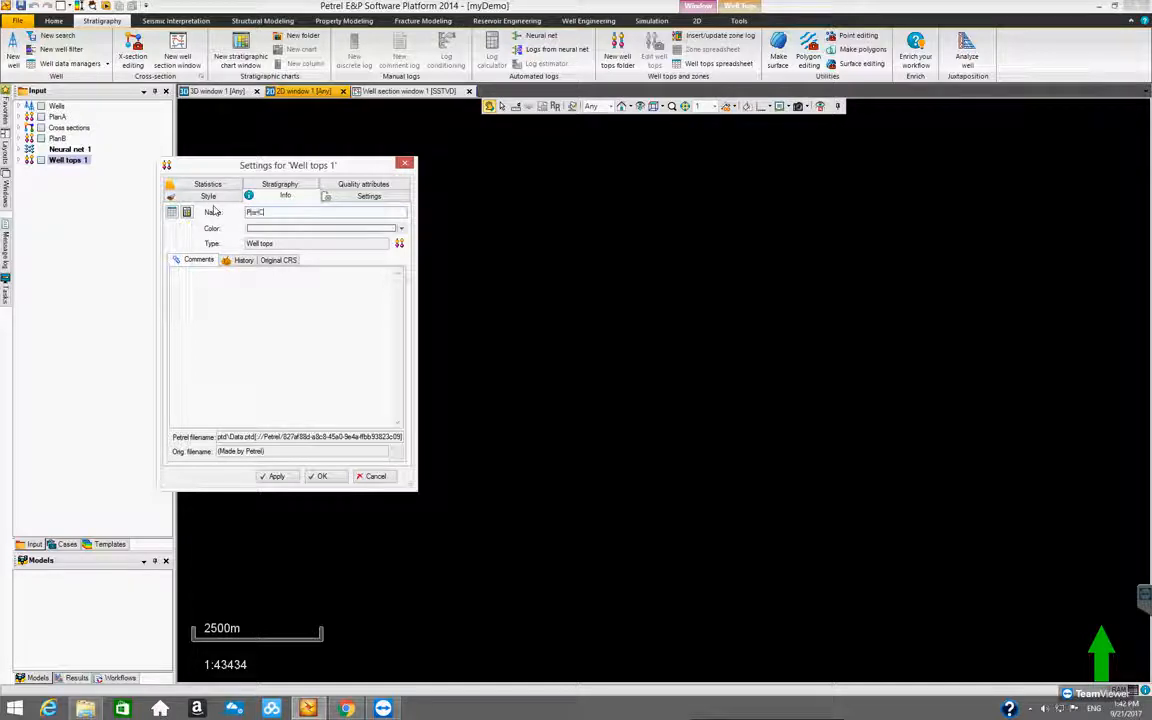
pyautogui.click(321, 478)
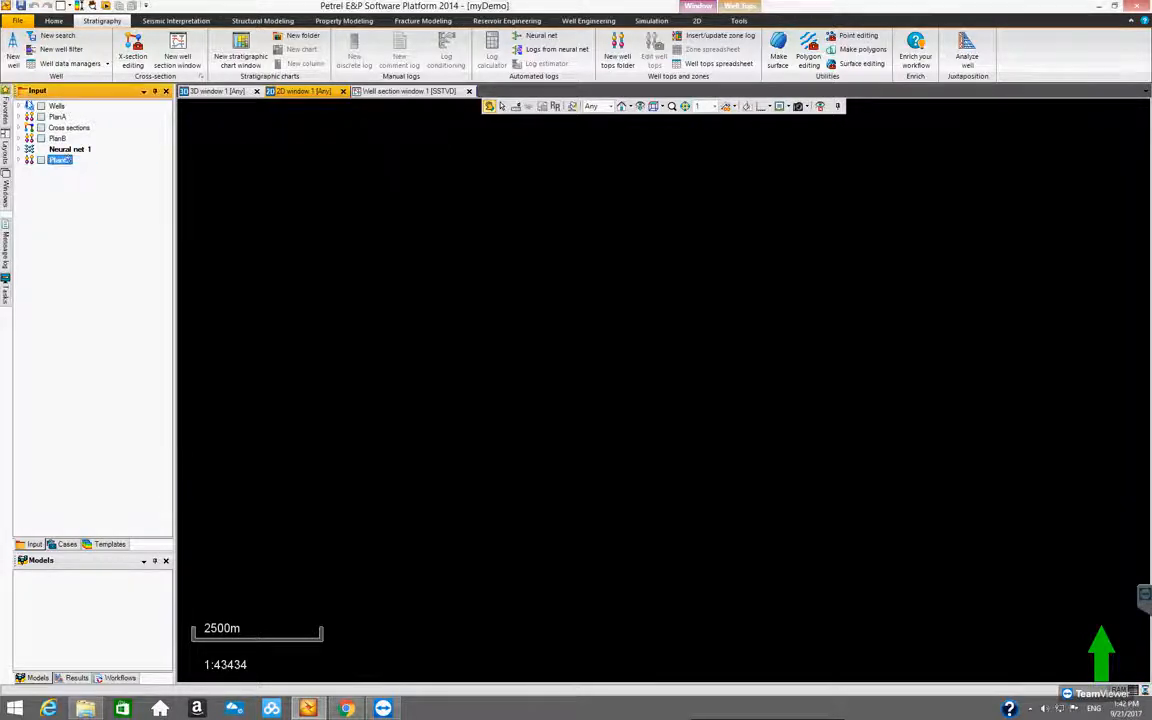
# Import the Well tops_type file into PlanC as Petrel well tops (ASCII), accepting the preset column attributes for all
pyautogui.rightClick(64, 166)
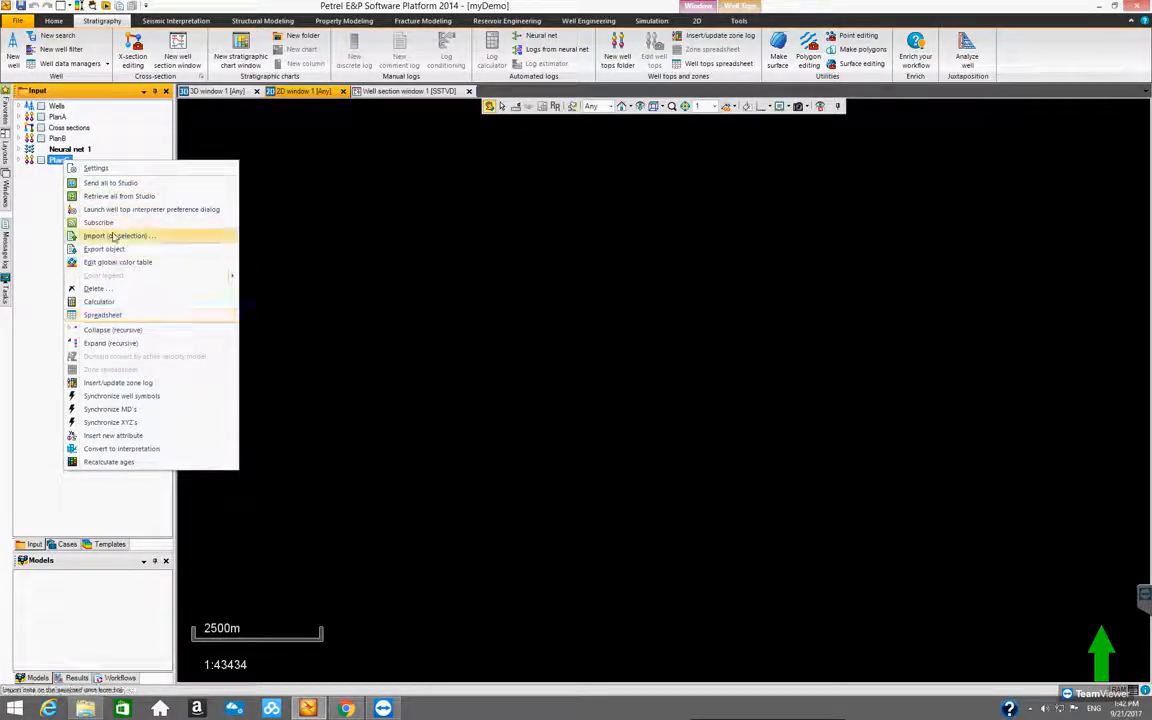
pyautogui.click(112, 236)
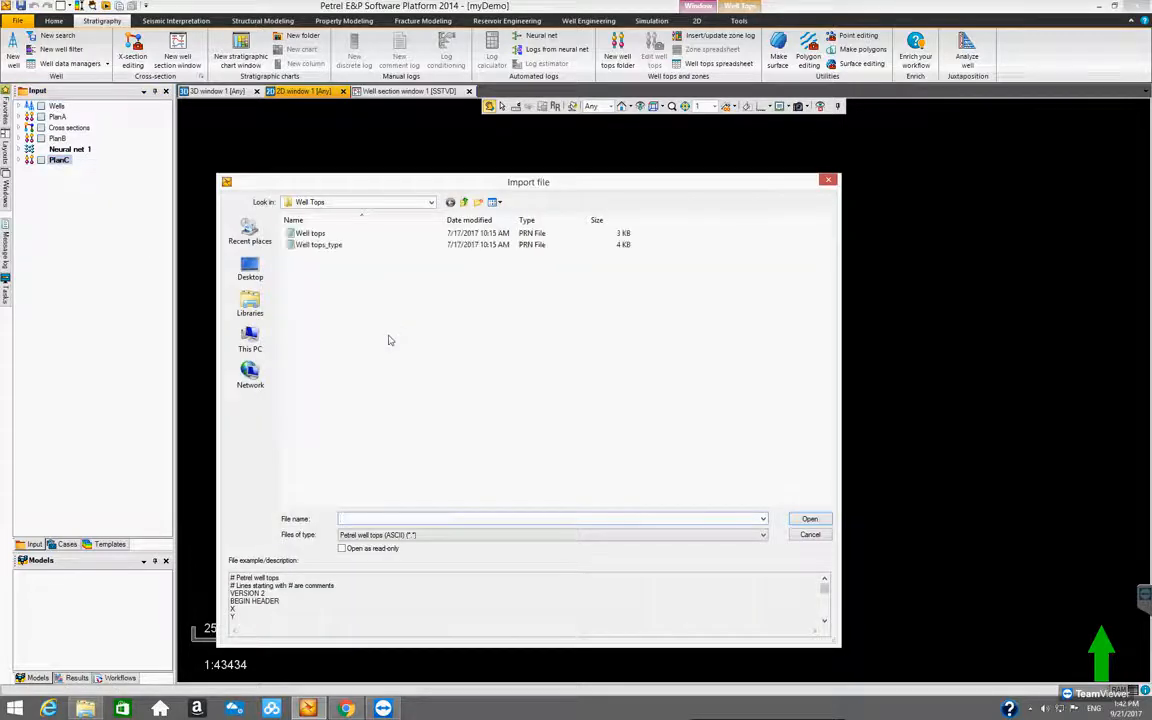
pyautogui.click(320, 245)
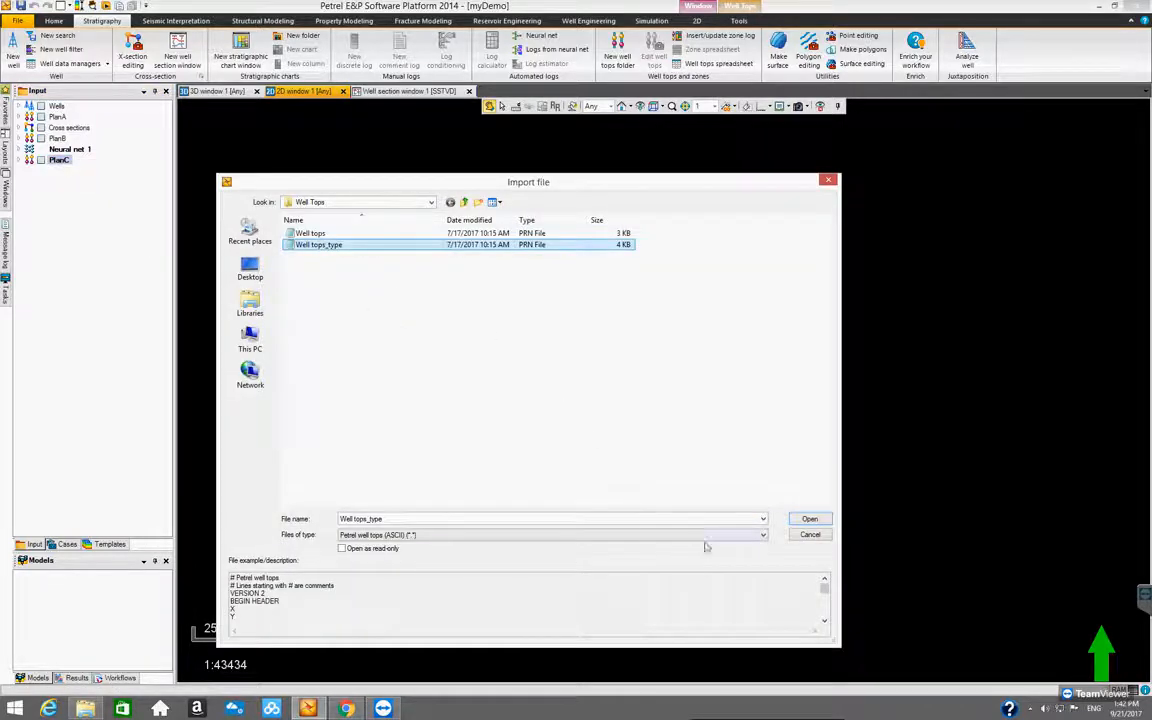
pyautogui.click(806, 521)
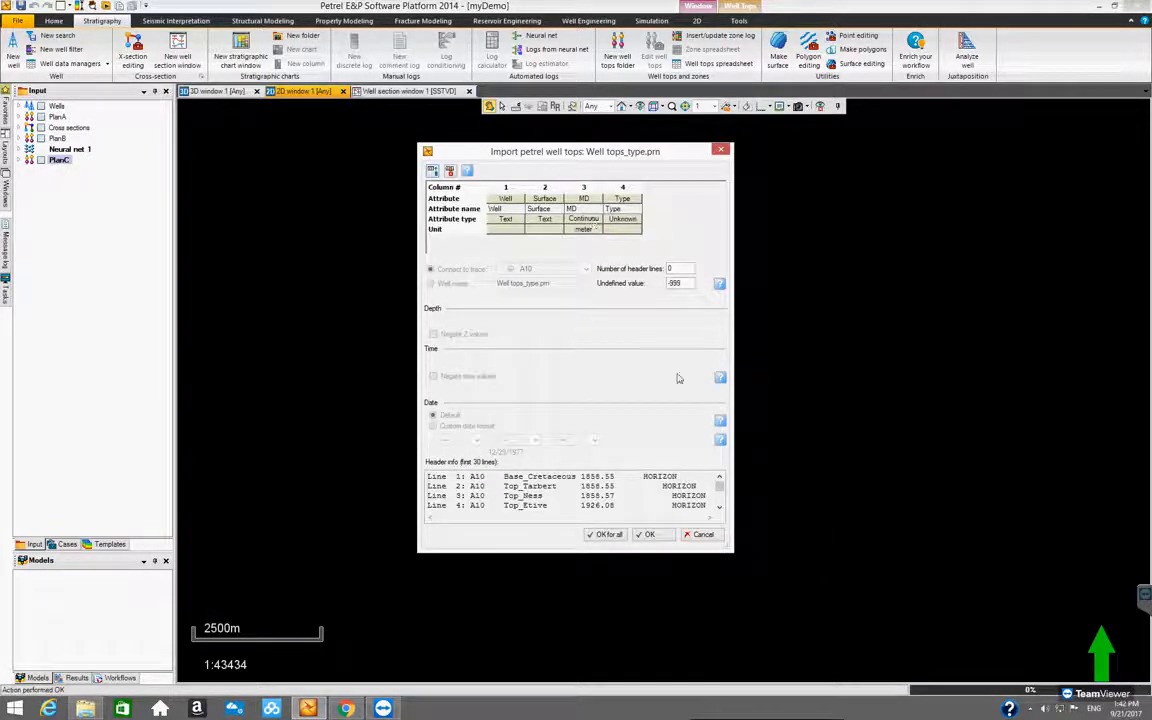
pyautogui.click(607, 535)
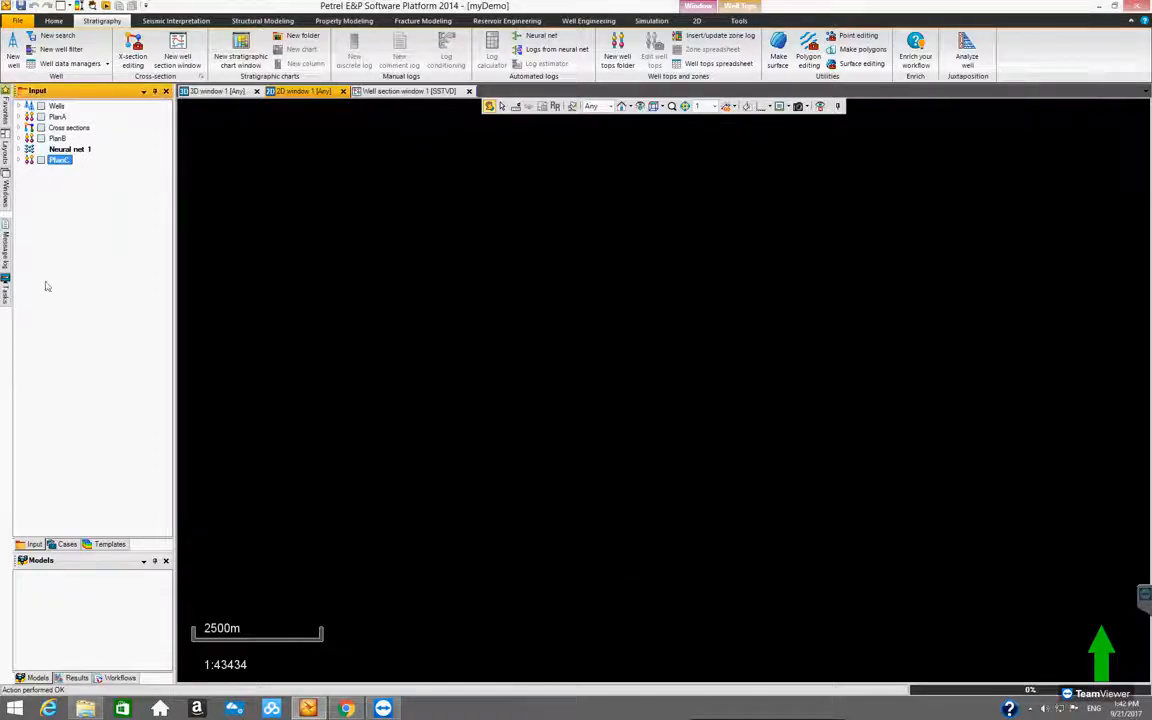
# Convert PlanC's Top_Tarbert well top to isochore points against Base_Cretaceous for all wells, then display the points and expand their attributes
pyautogui.click(19, 160)
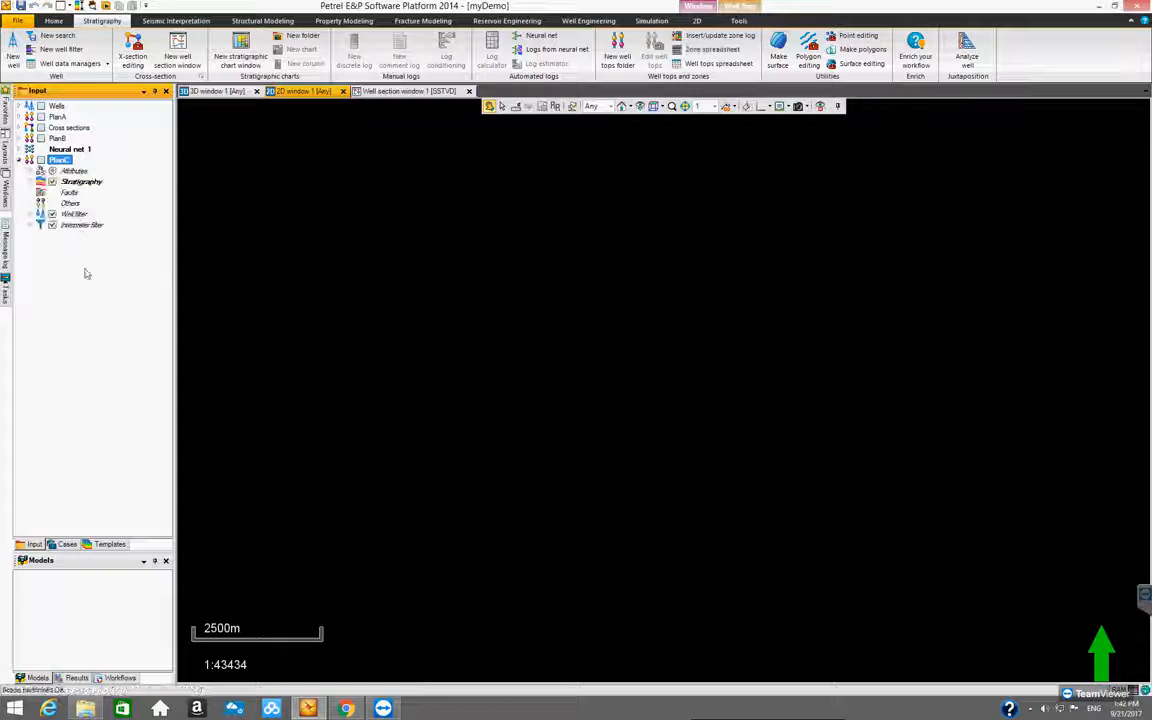
pyautogui.click(30, 181)
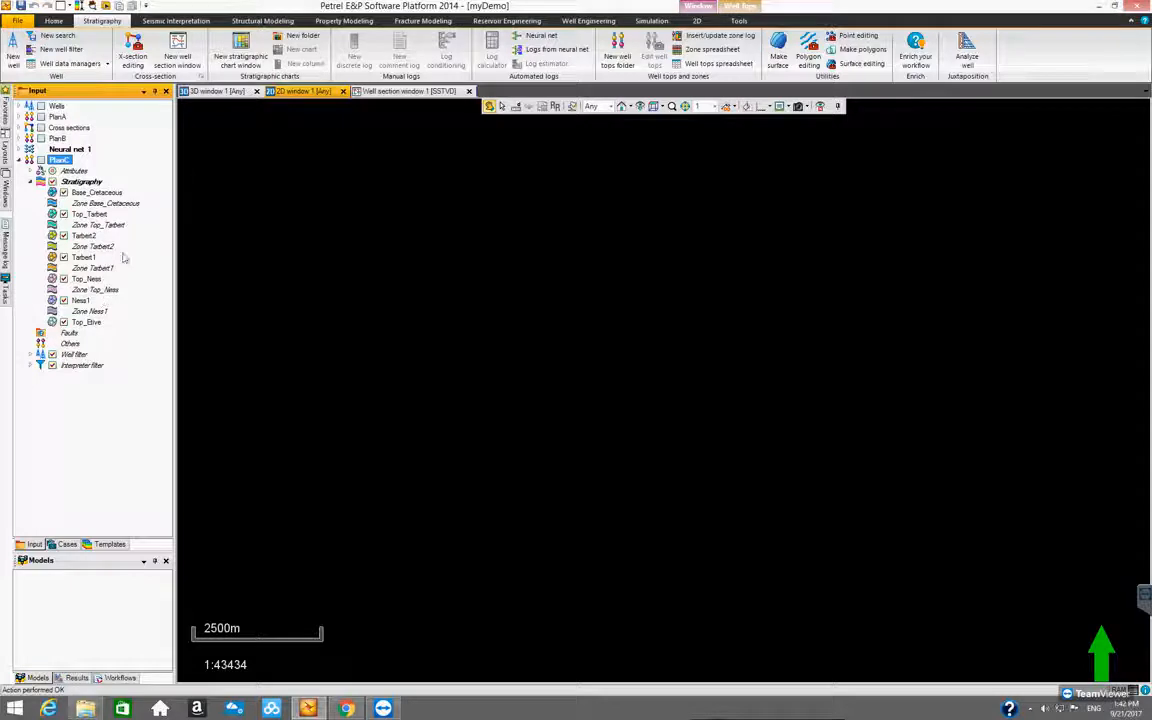
pyautogui.click(91, 192)
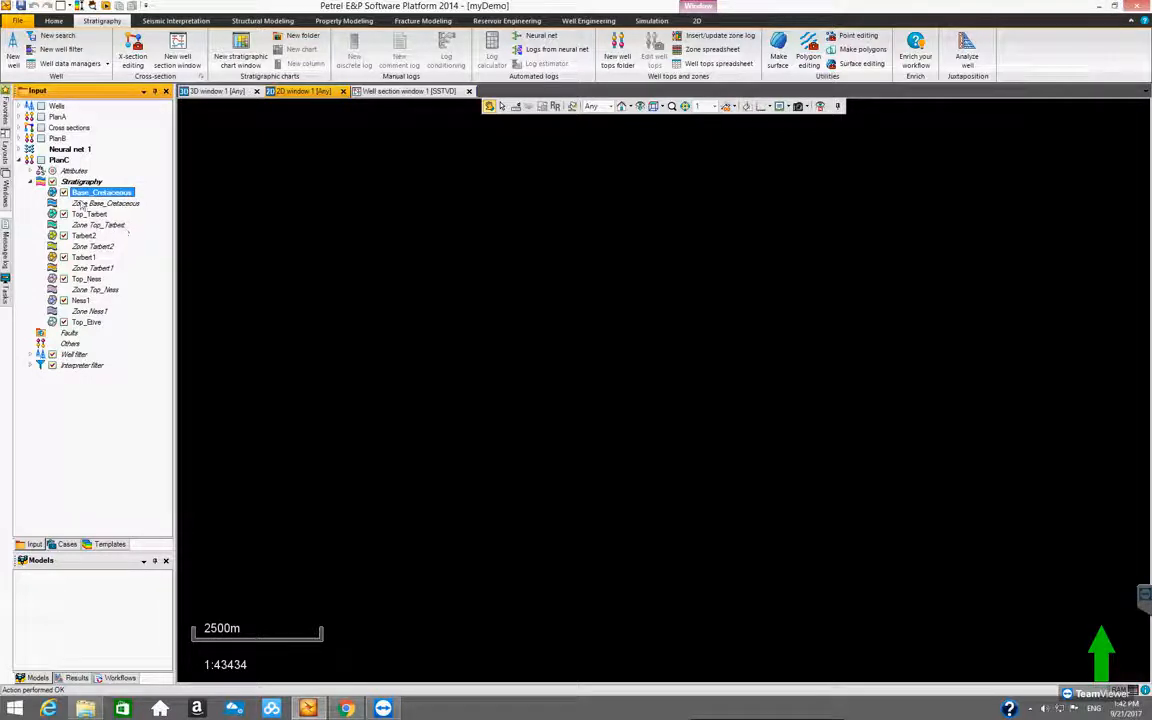
pyautogui.rightClick(86, 218)
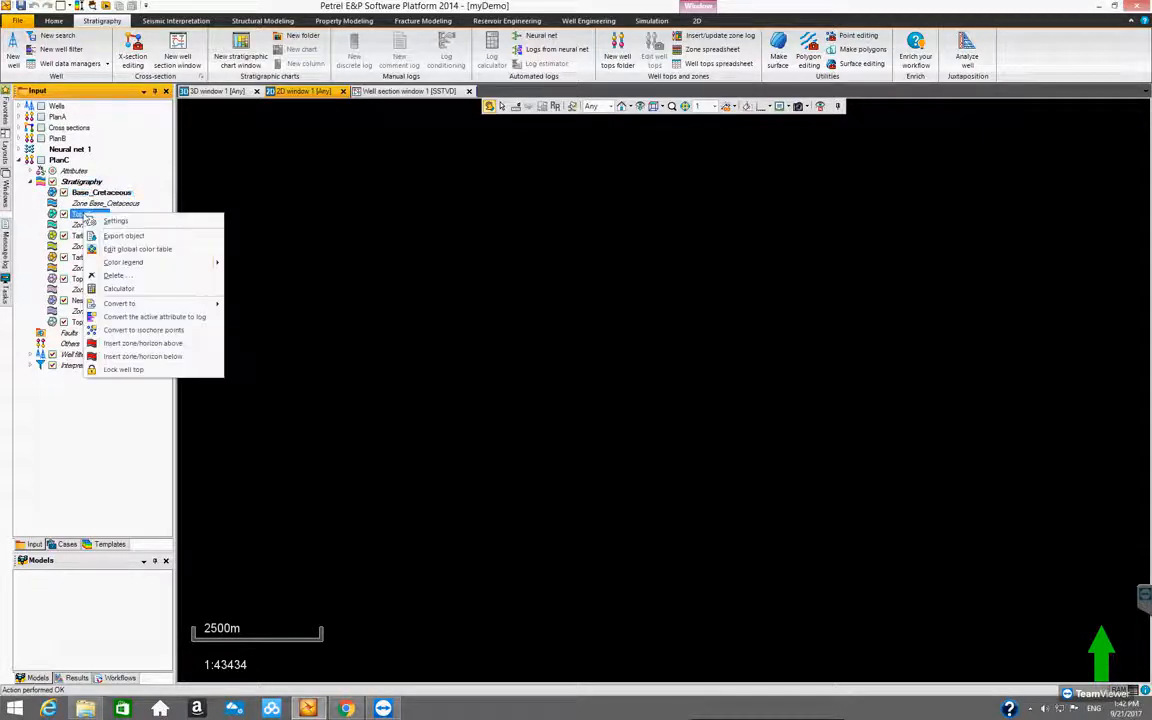
pyautogui.click(172, 332)
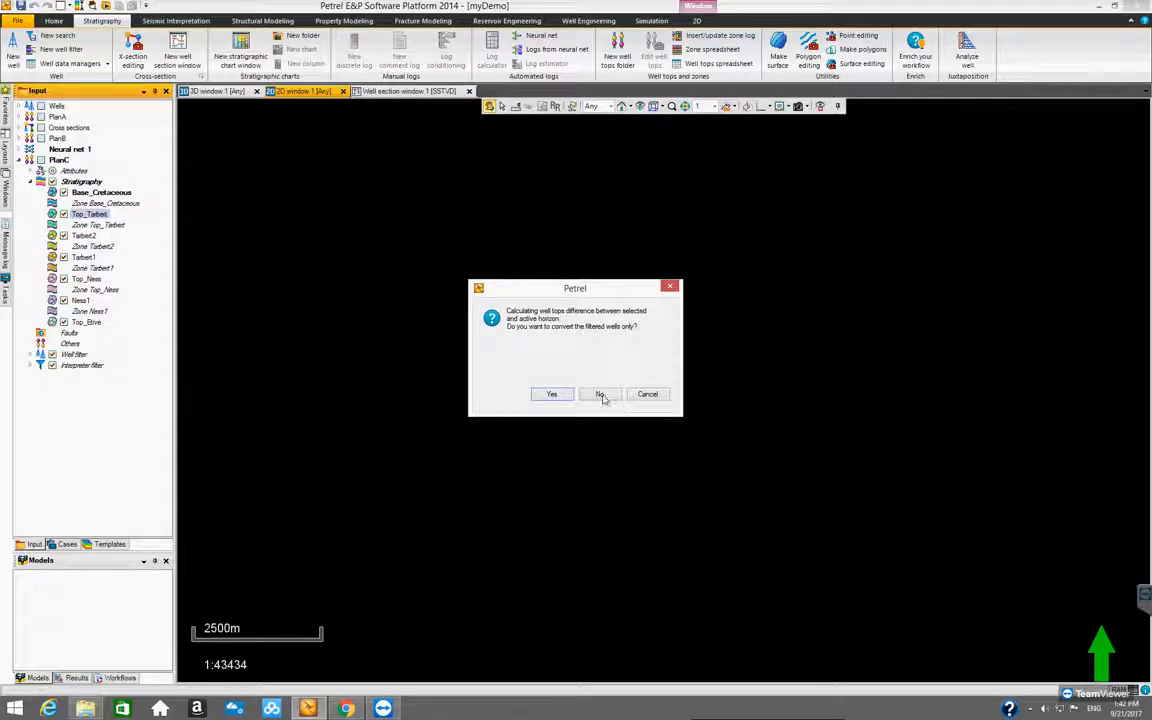
pyautogui.click(600, 394)
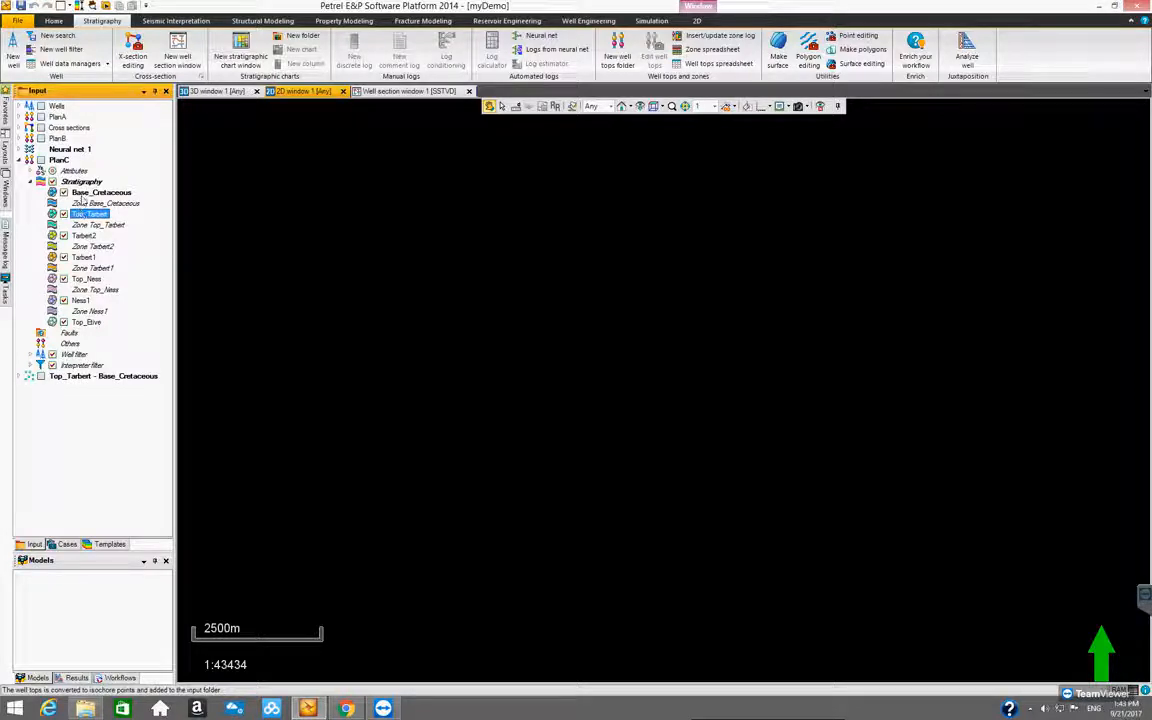
pyautogui.click(40, 376)
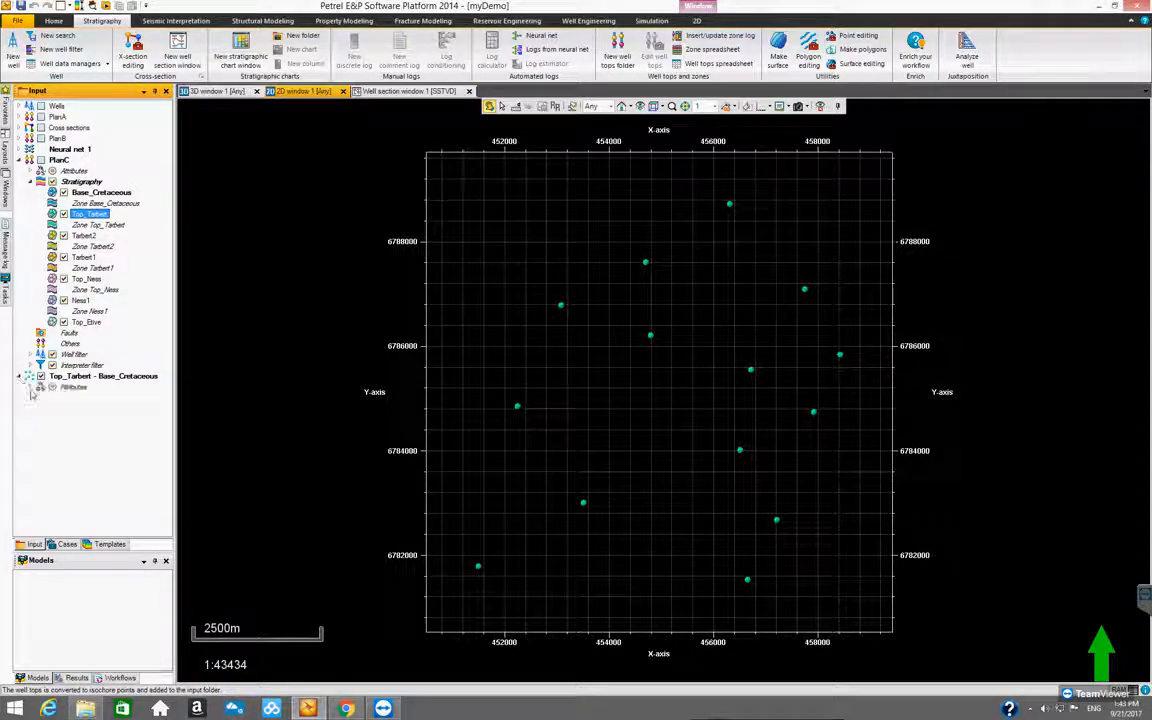
pyautogui.click(29, 376)
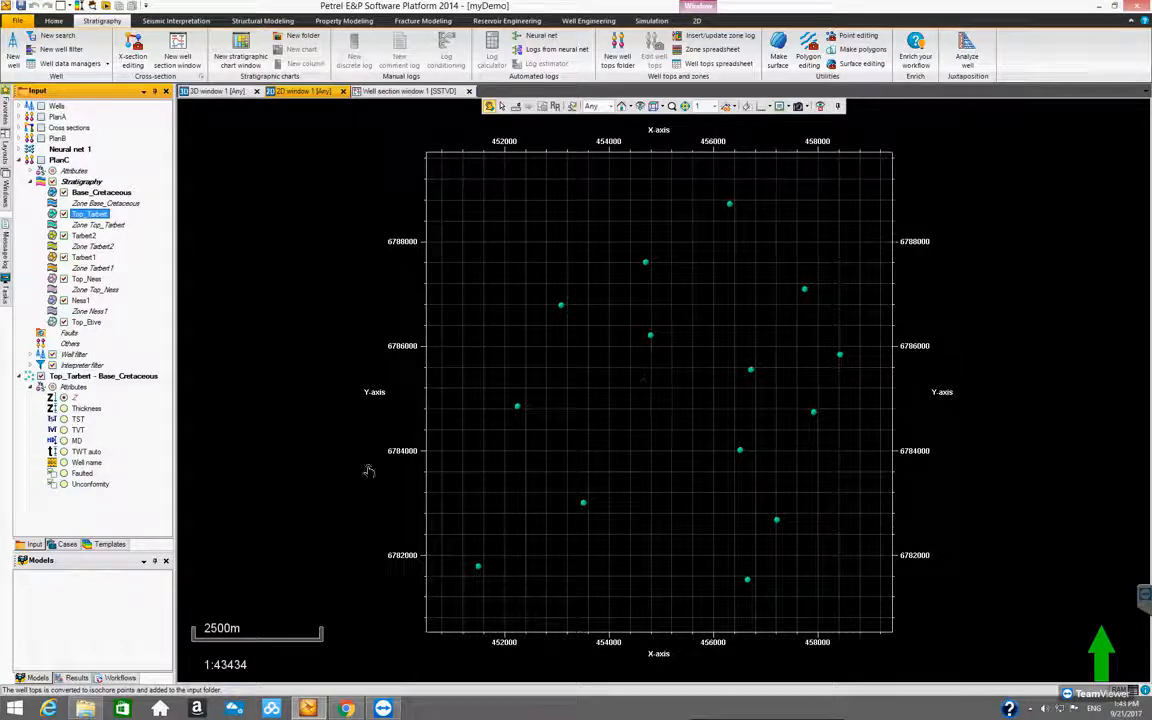
# Show the number annotation on the Top_Tarbert - Base_Cretaceous points with font size 20
pyautogui.click(119, 374)
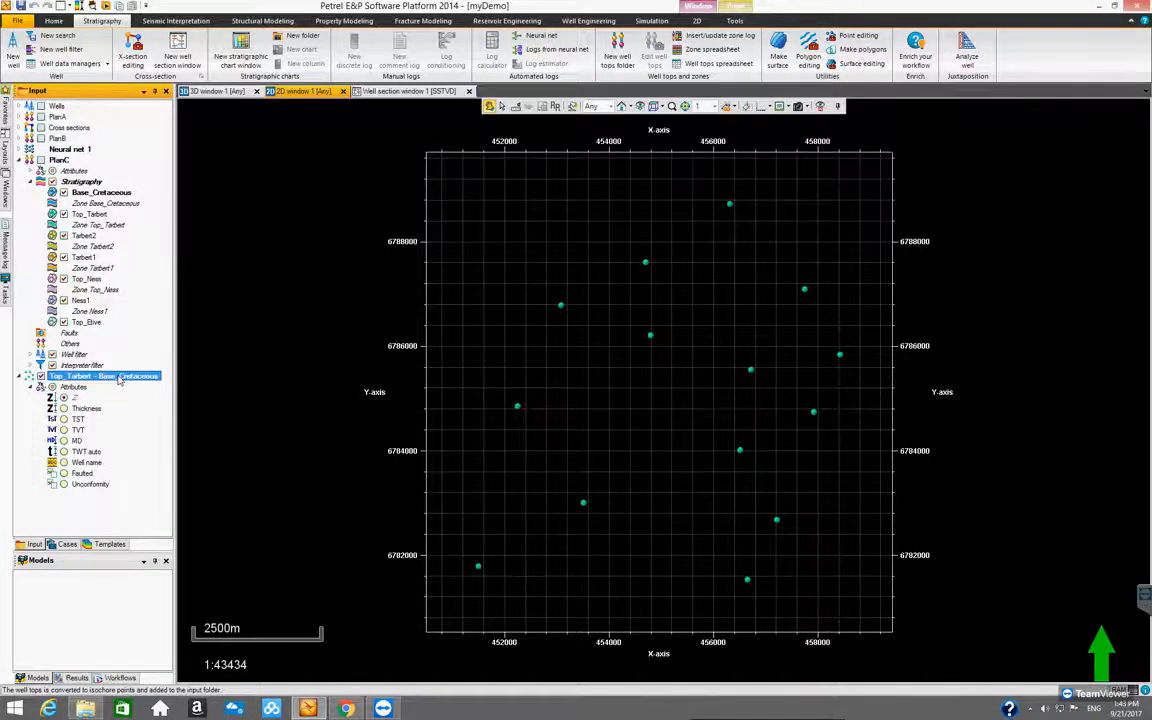
pyautogui.rightClick(119, 378)
pyautogui.click(185, 60)
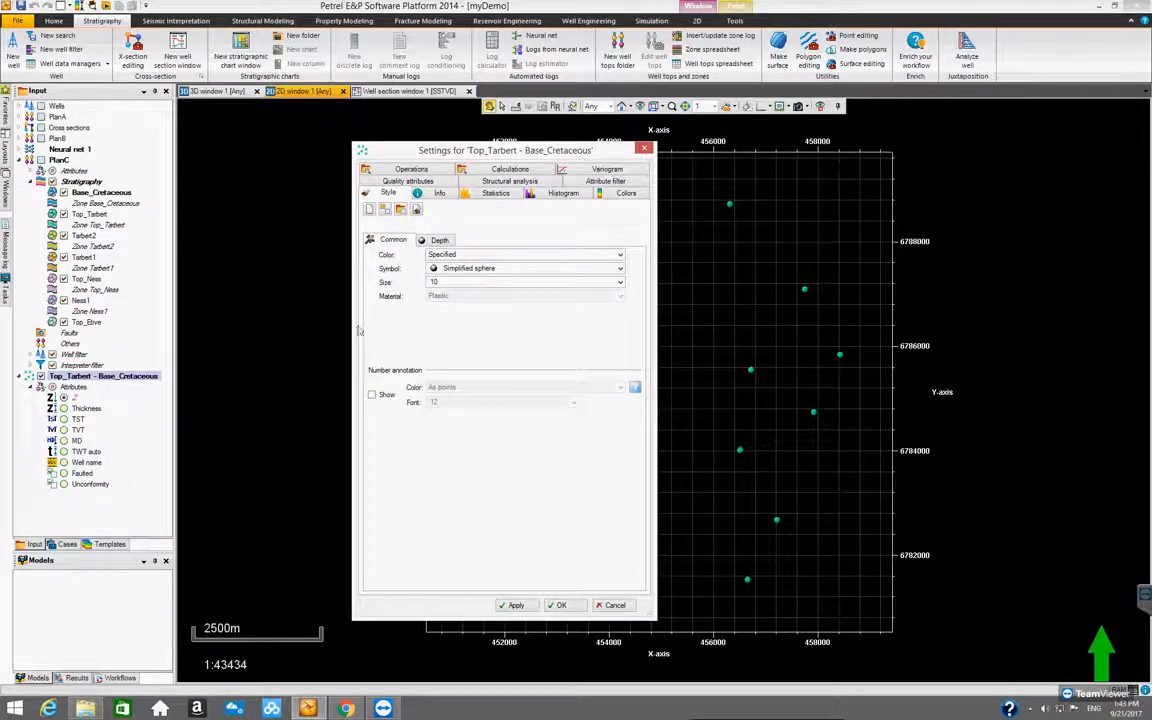
pyautogui.moveTo(350, 325); pyautogui.dragTo(246, 325)
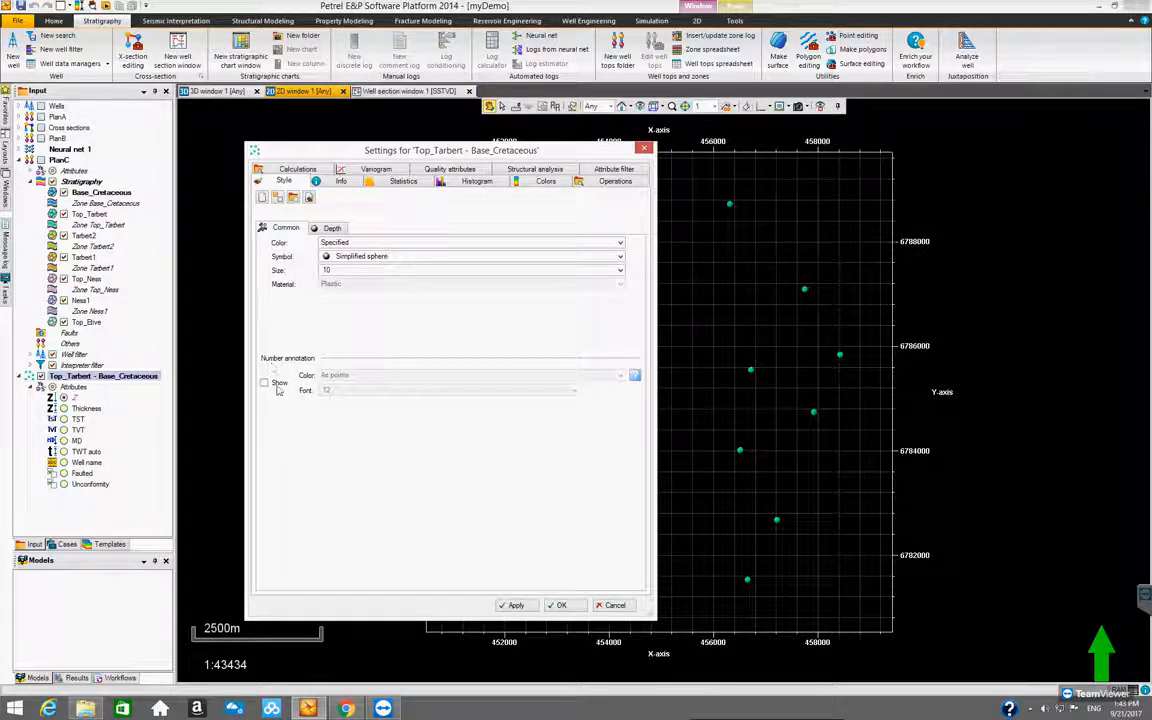
pyautogui.click(264, 384)
pyautogui.click(574, 392)
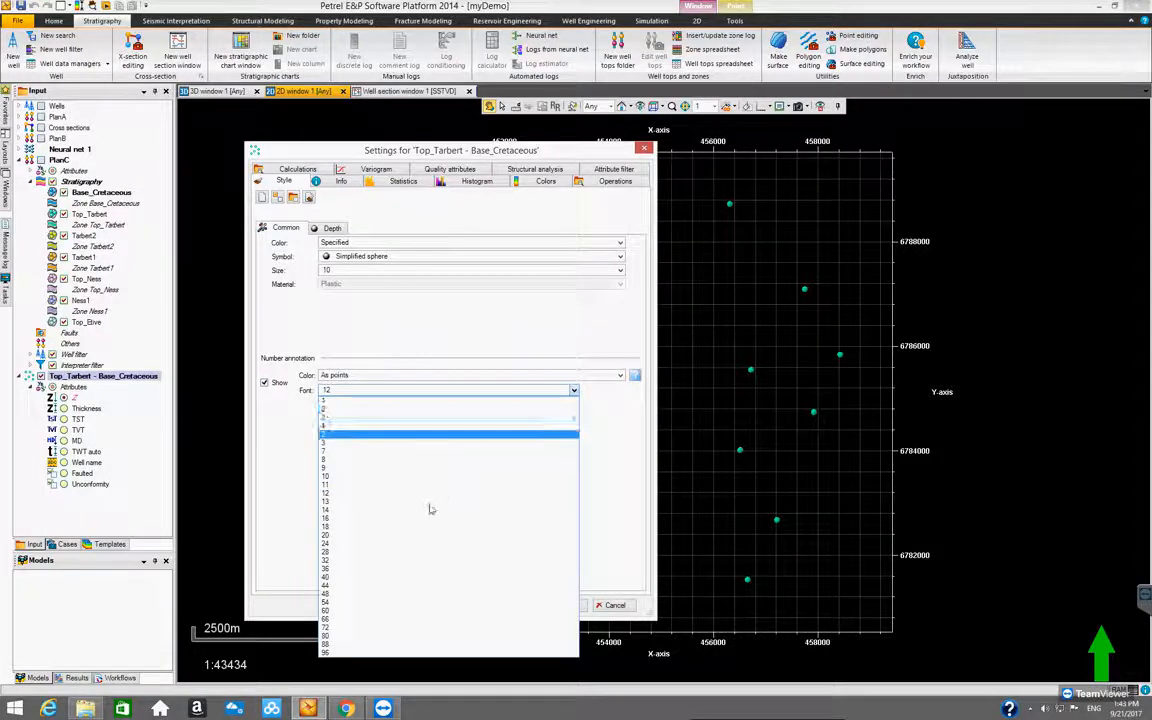
pyautogui.click(413, 538)
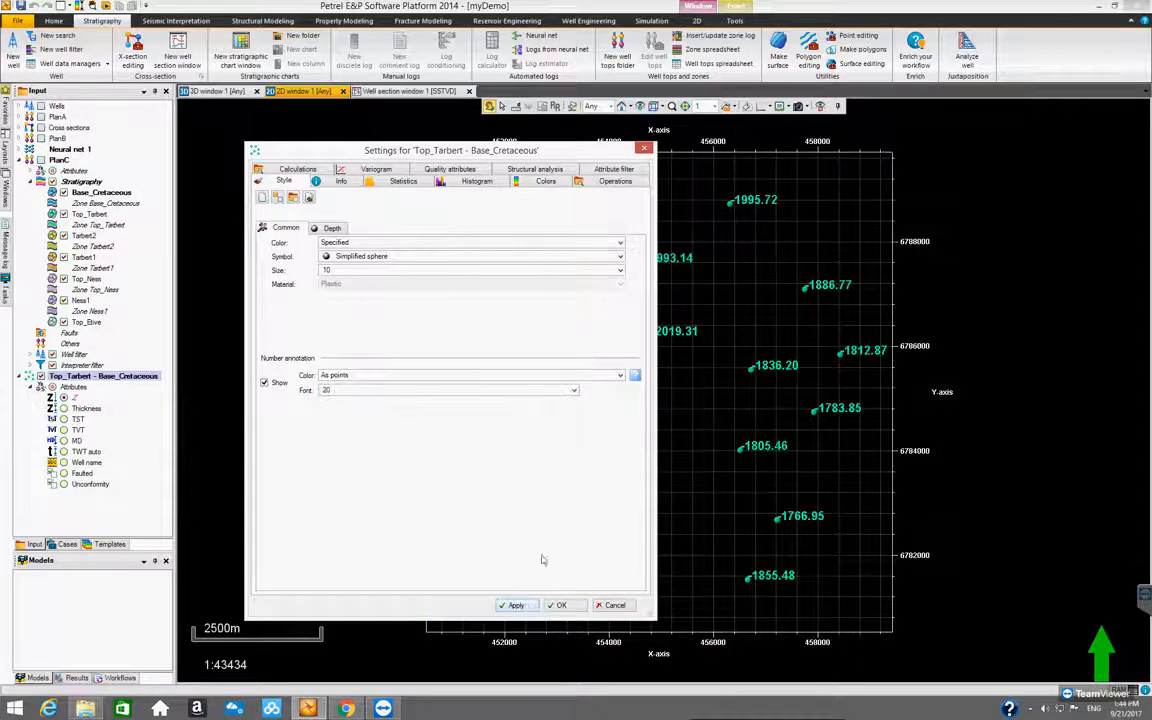
pyautogui.click(557, 605)
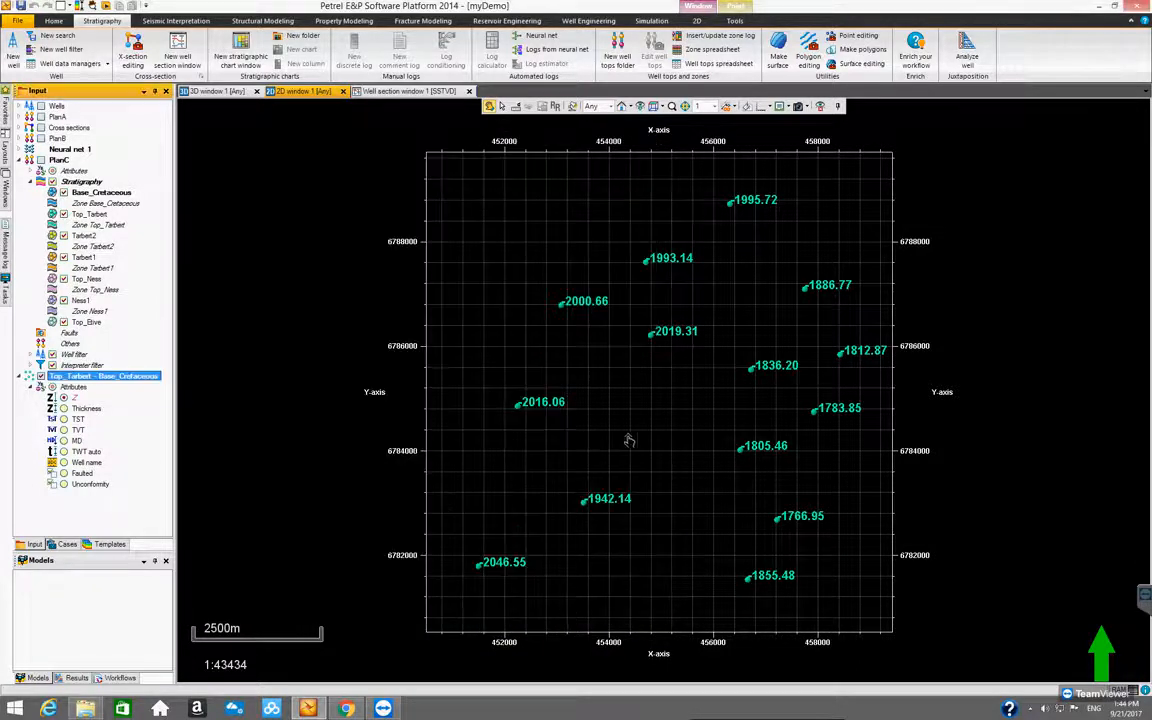
pyautogui.scroll(2, 629, 441)
pyautogui.scroll(-1, 631, 442)
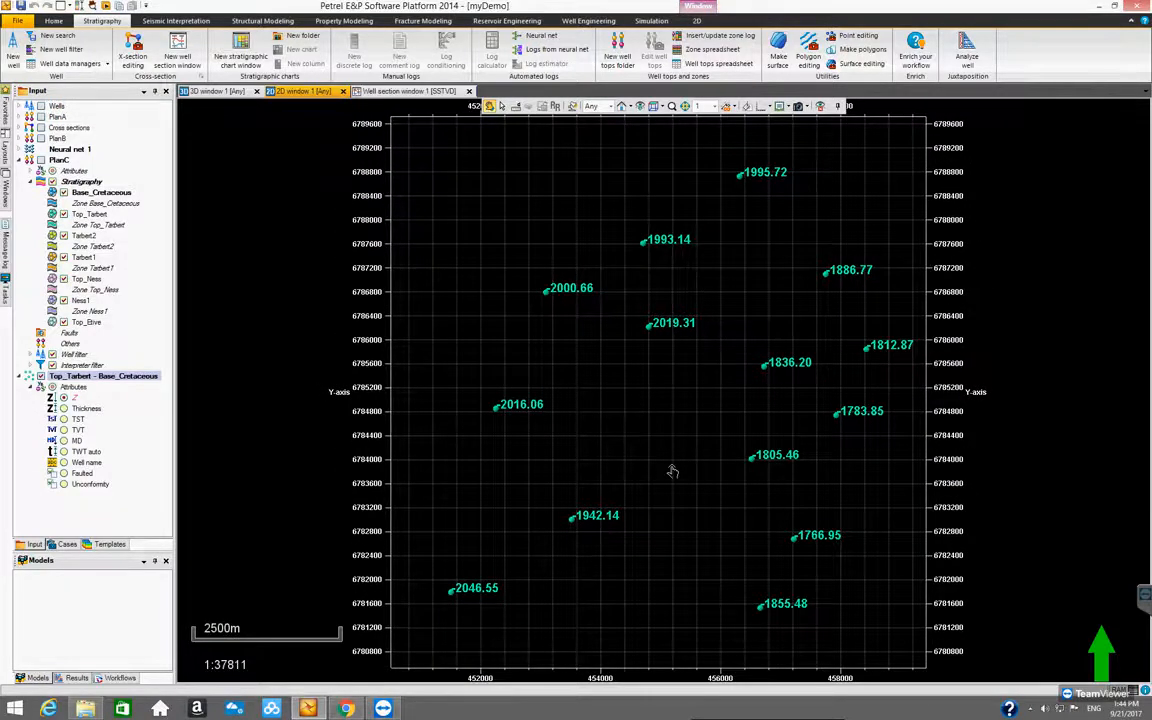
pyautogui.scroll(-2, 671, 472)
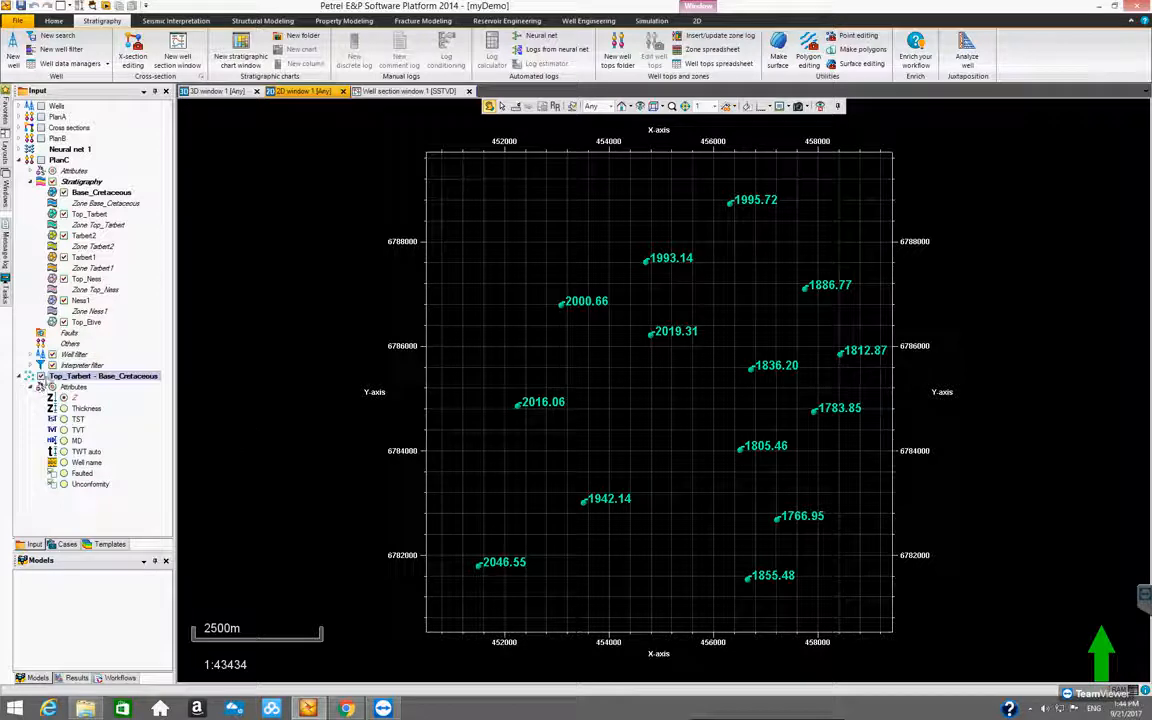
pyautogui.click(21, 377)
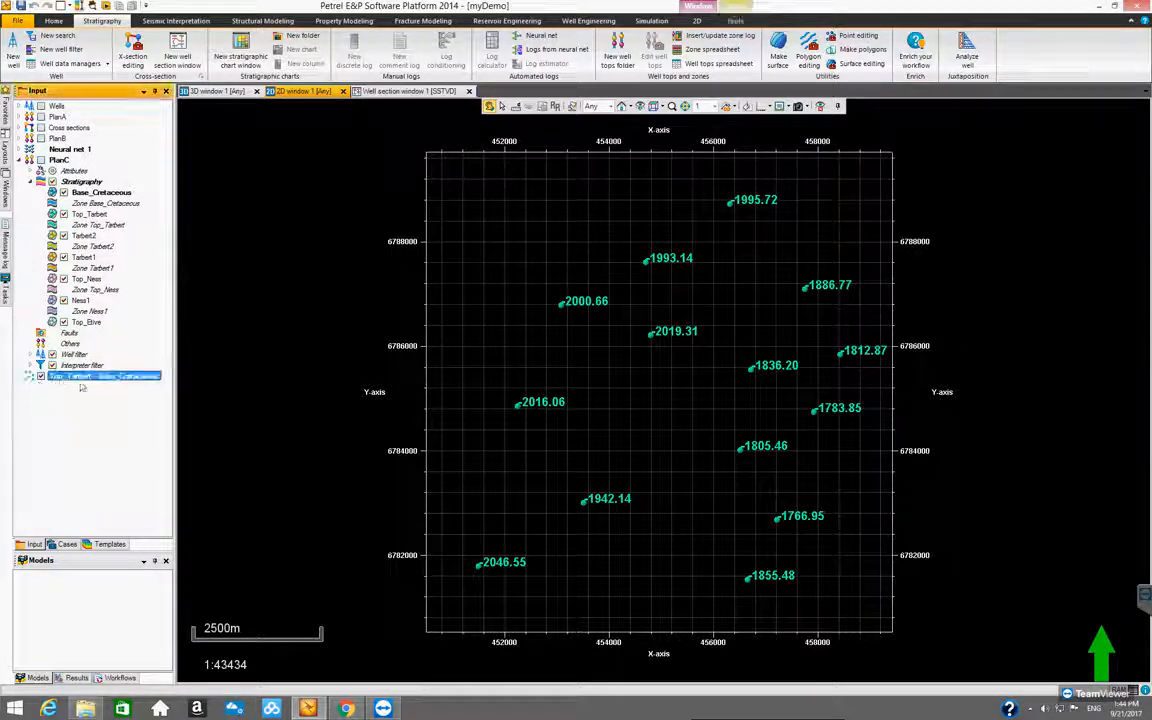
pyautogui.click(21, 377)
pyautogui.click(21, 377)
pyautogui.click(21, 377)
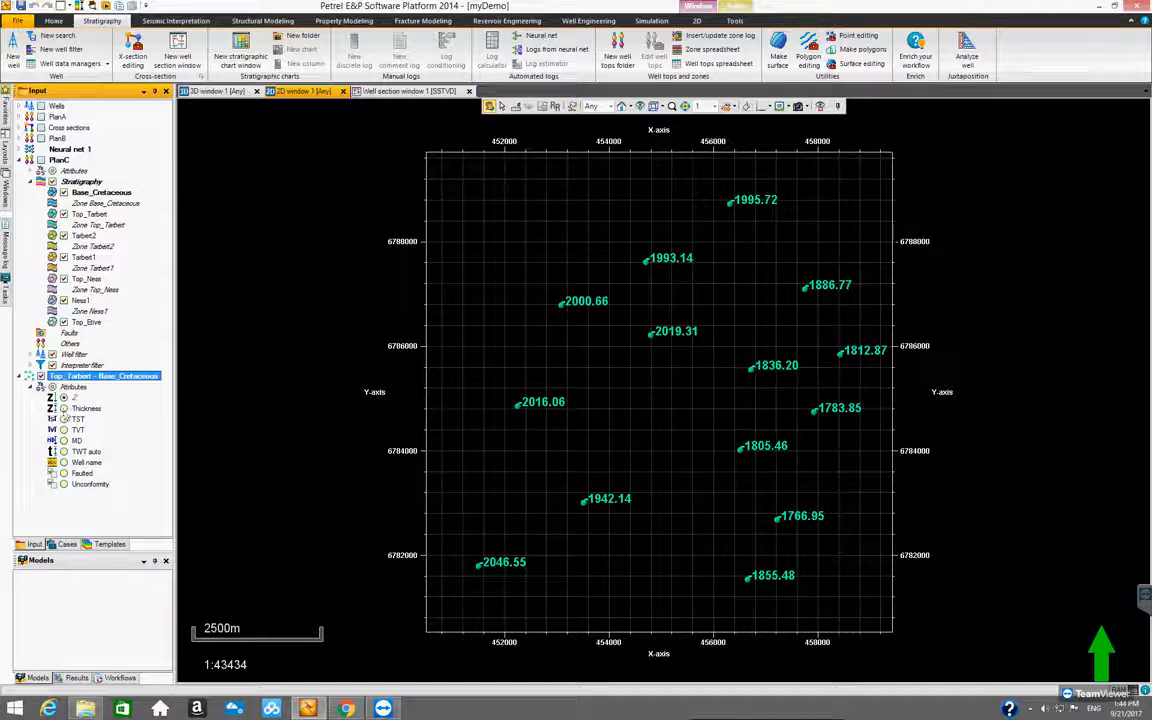
# Display the Thickness attribute on the Top_Tarbert - Base_Cretaceous points, checking TST in between, and collapse the point set
pyautogui.click(63, 408)
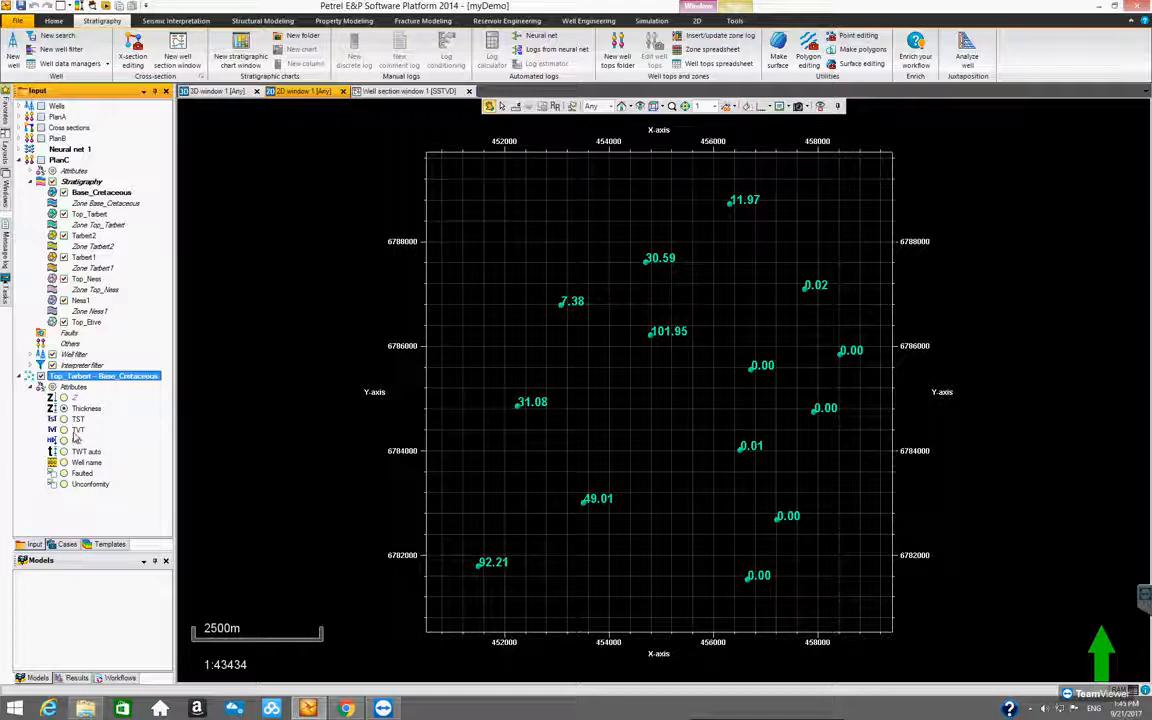
pyautogui.click(63, 438)
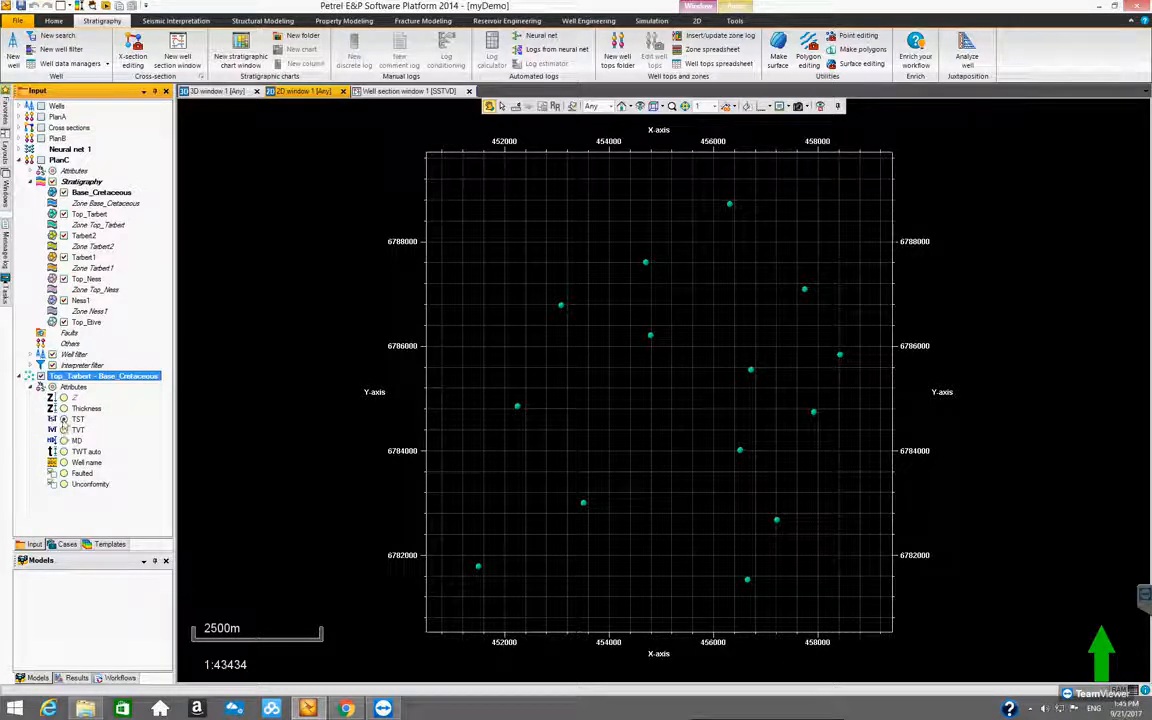
pyautogui.click(63, 408)
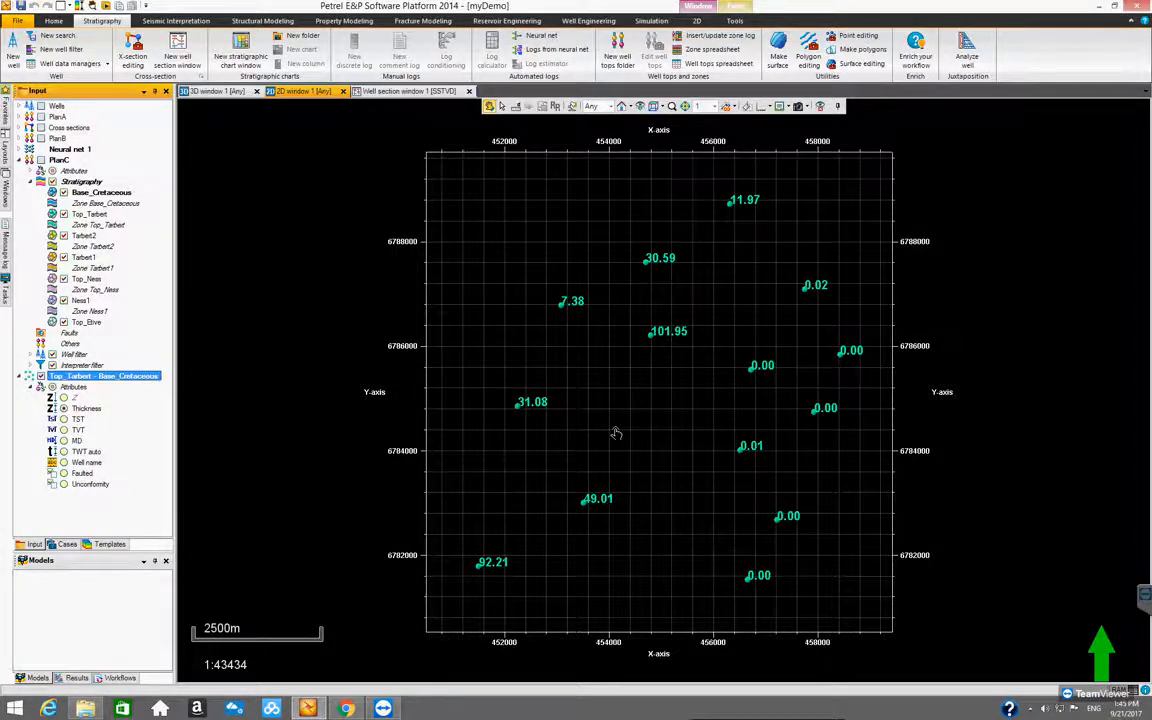
pyautogui.scroll(4, 620, 443)
pyautogui.scroll(-4, 617, 440)
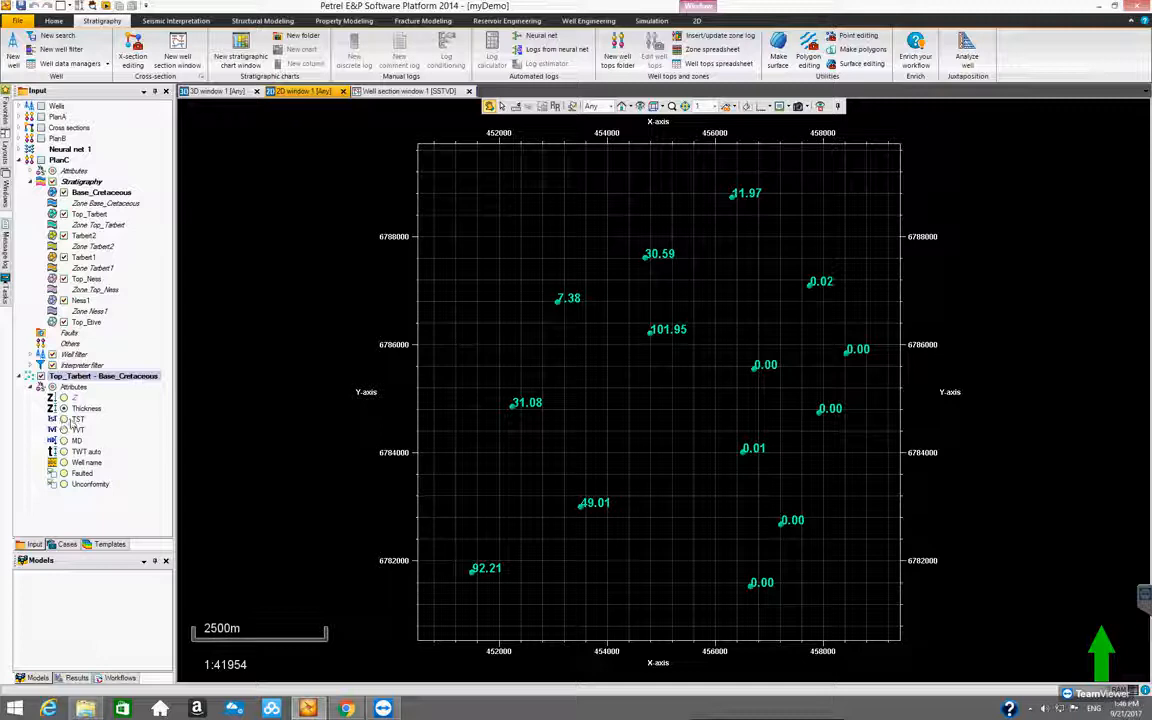
pyautogui.click(63, 408)
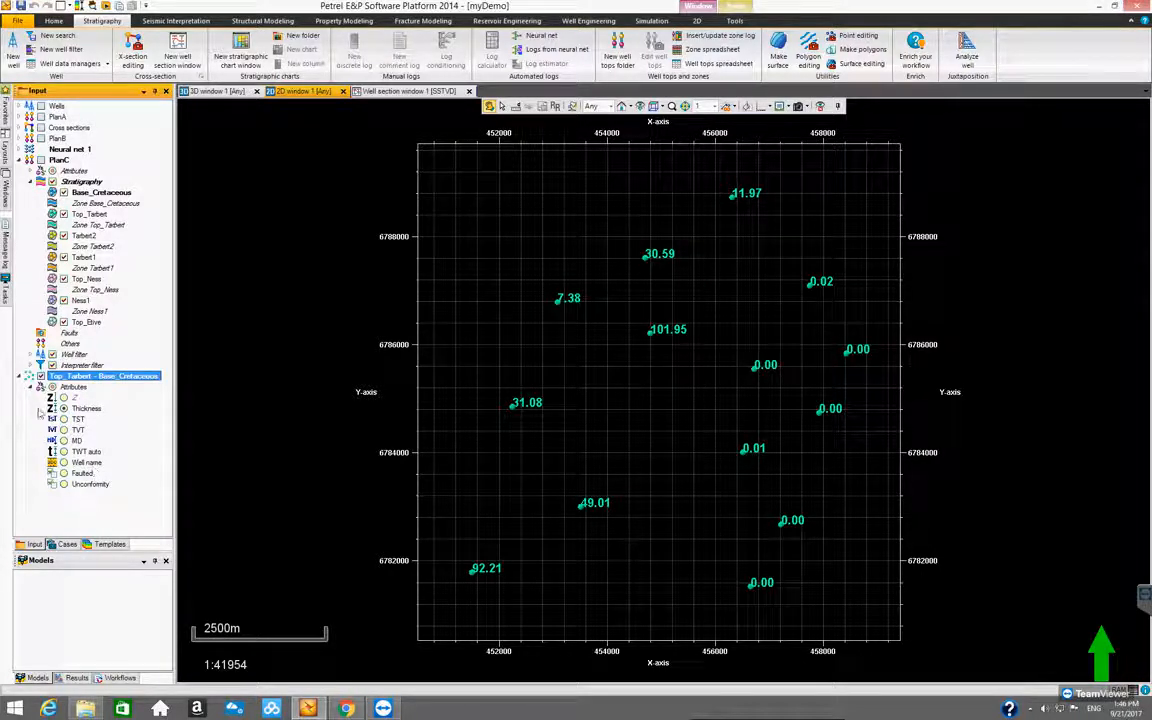
pyautogui.click(23, 377)
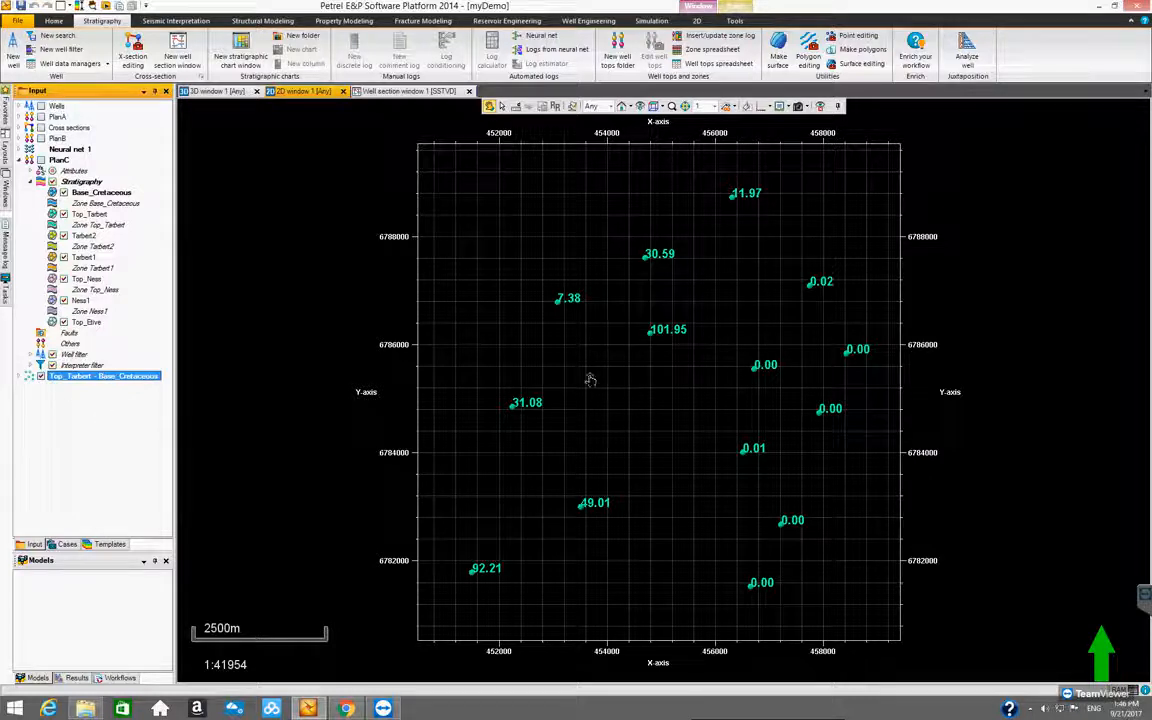
pyautogui.scroll(2, 609, 378)
pyautogui.scroll(-2, 609, 378)
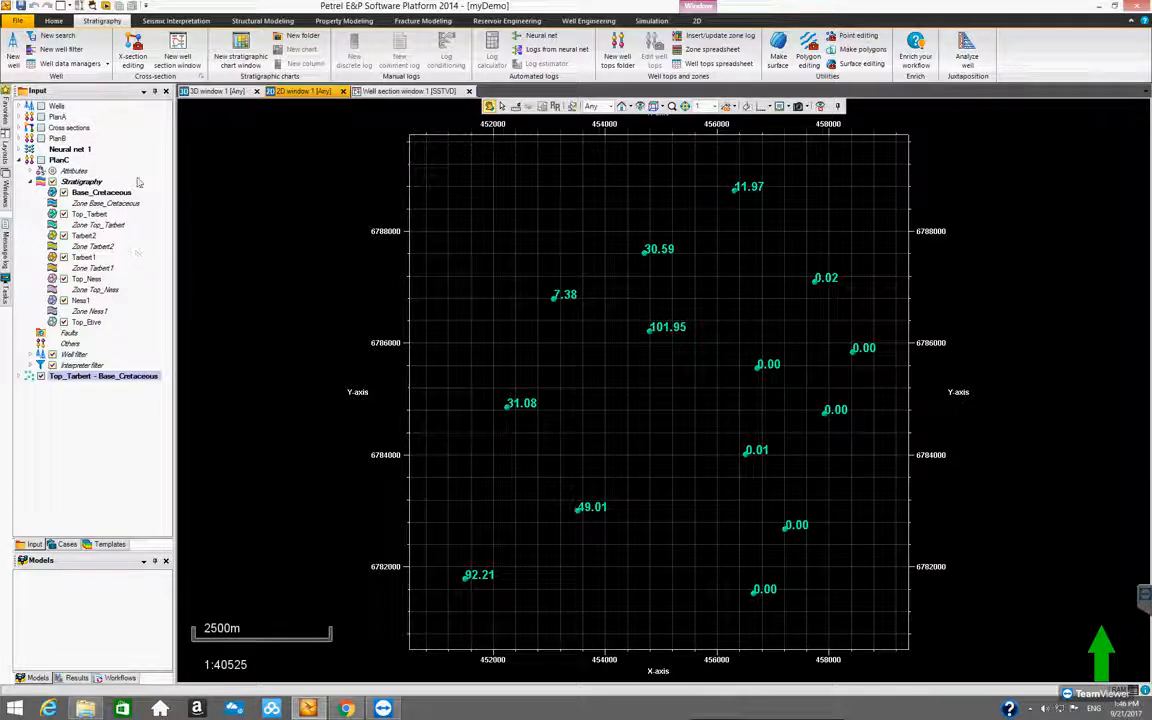
# Convert the Tarbert2 well top to isochore points against Top_Tarbert for all wells, and display them in place of the previous points
pyautogui.click(87, 215)
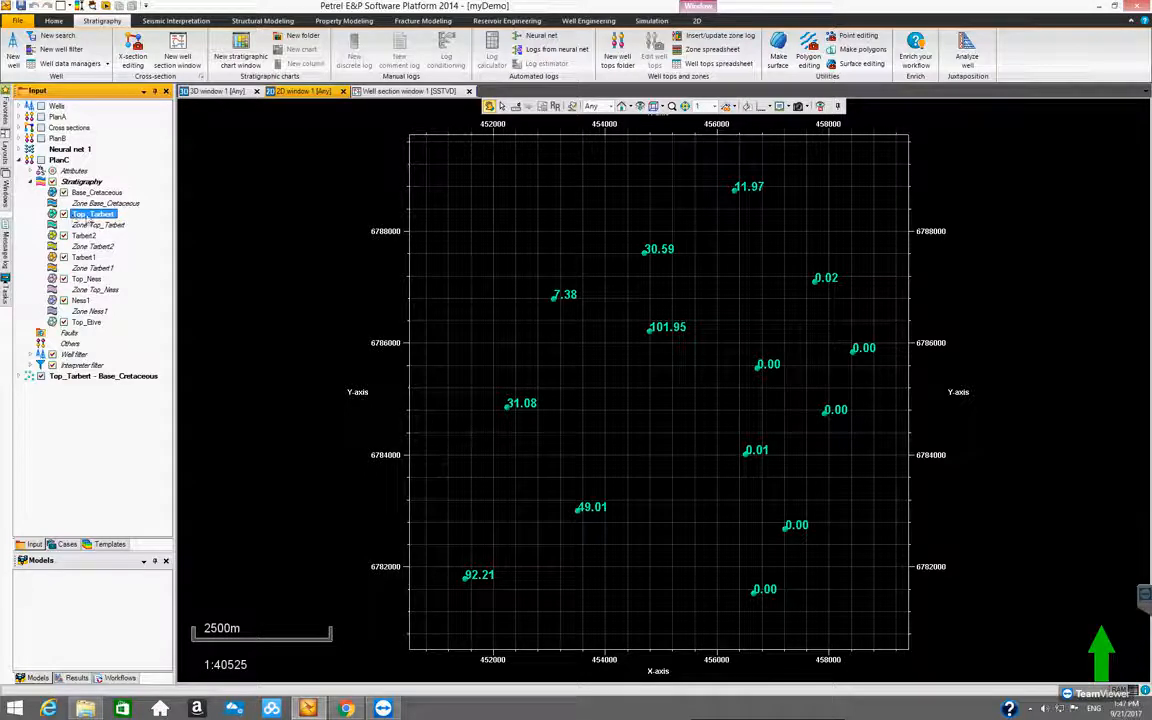
pyautogui.rightClick(85, 237)
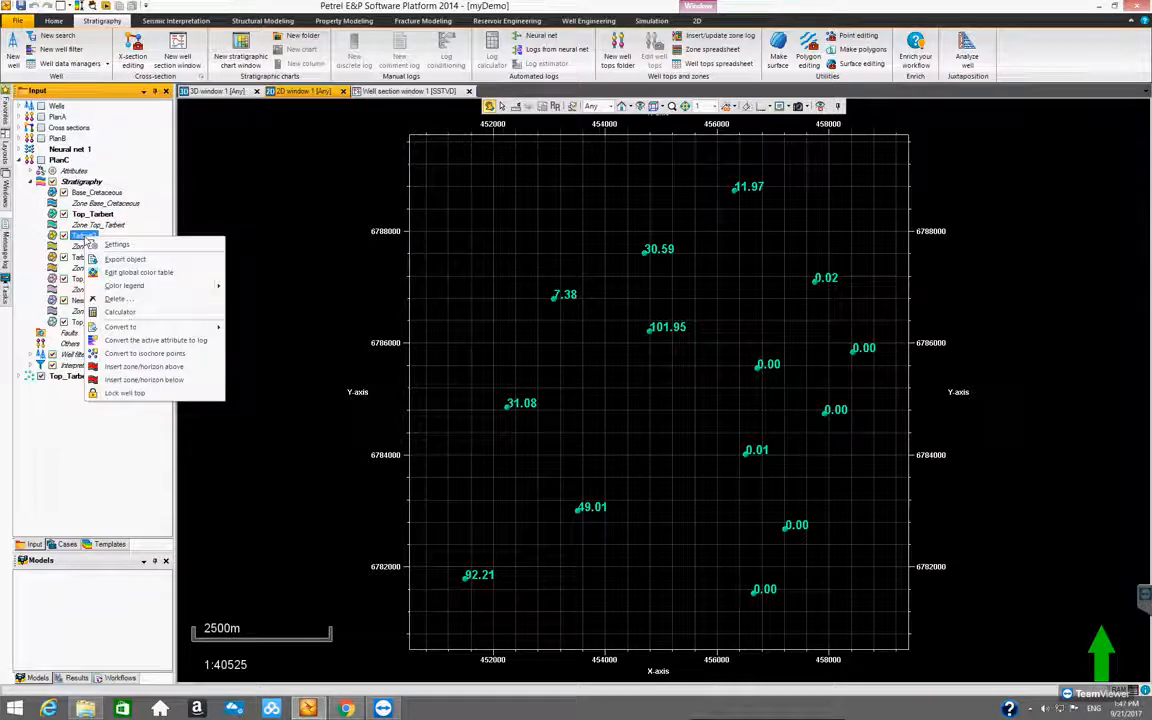
pyautogui.click(155, 356)
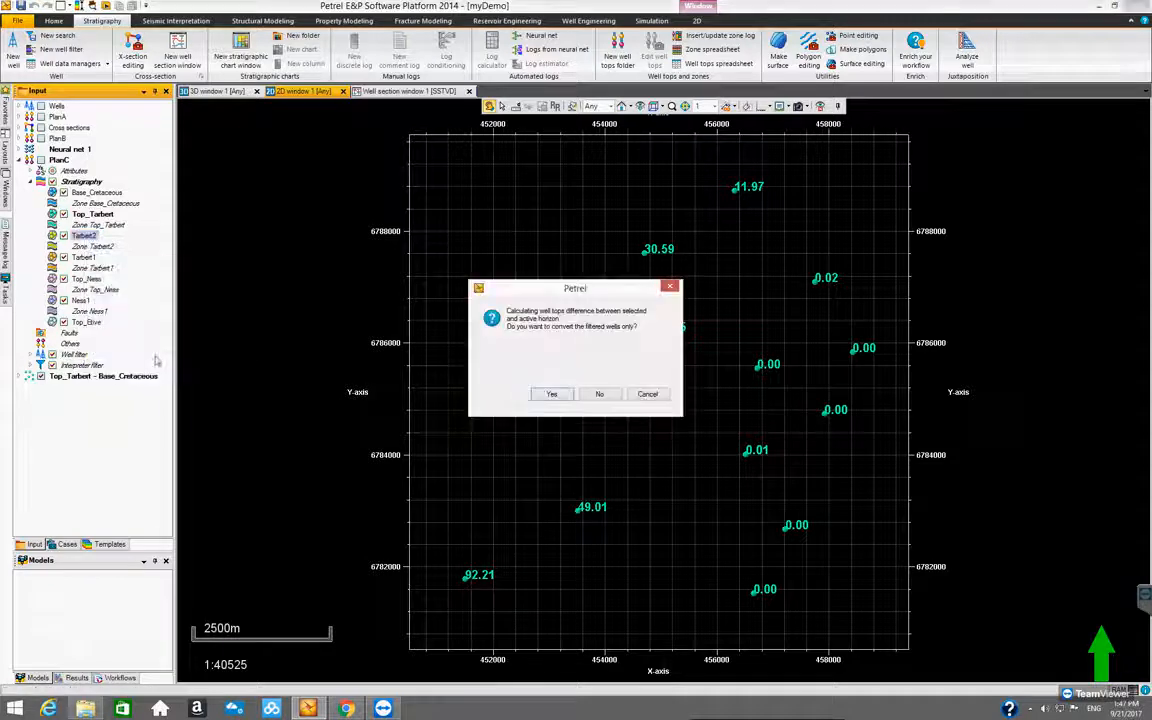
pyautogui.click(598, 394)
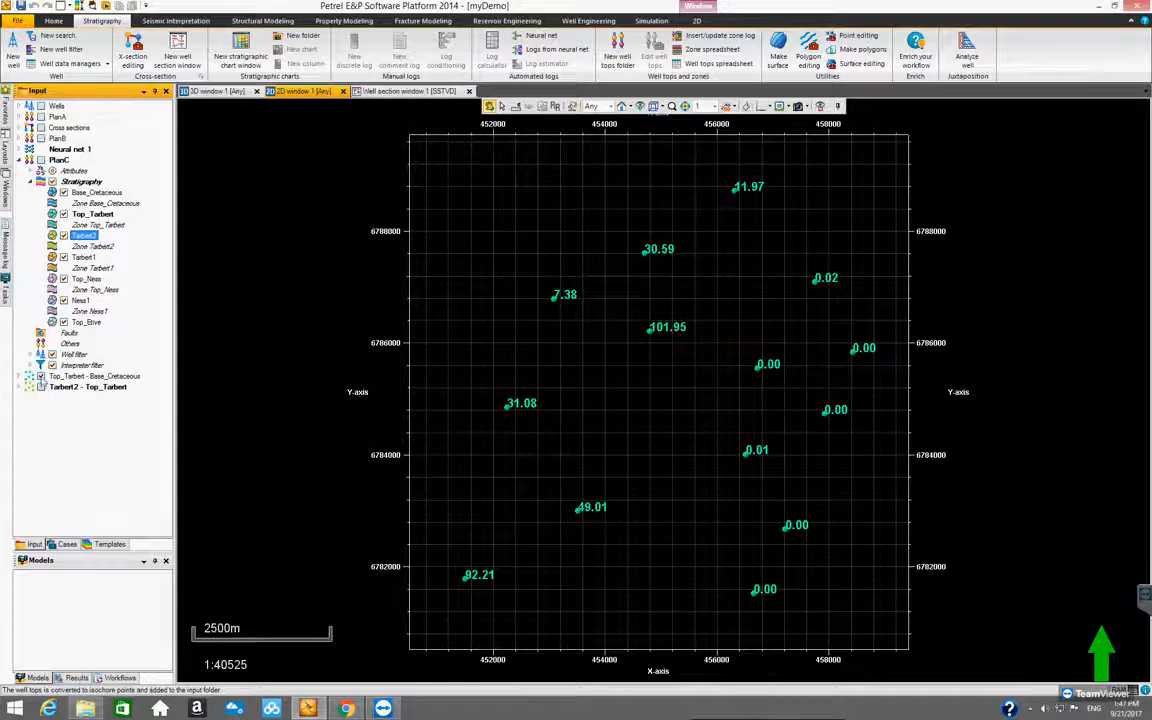
pyautogui.click(40, 388)
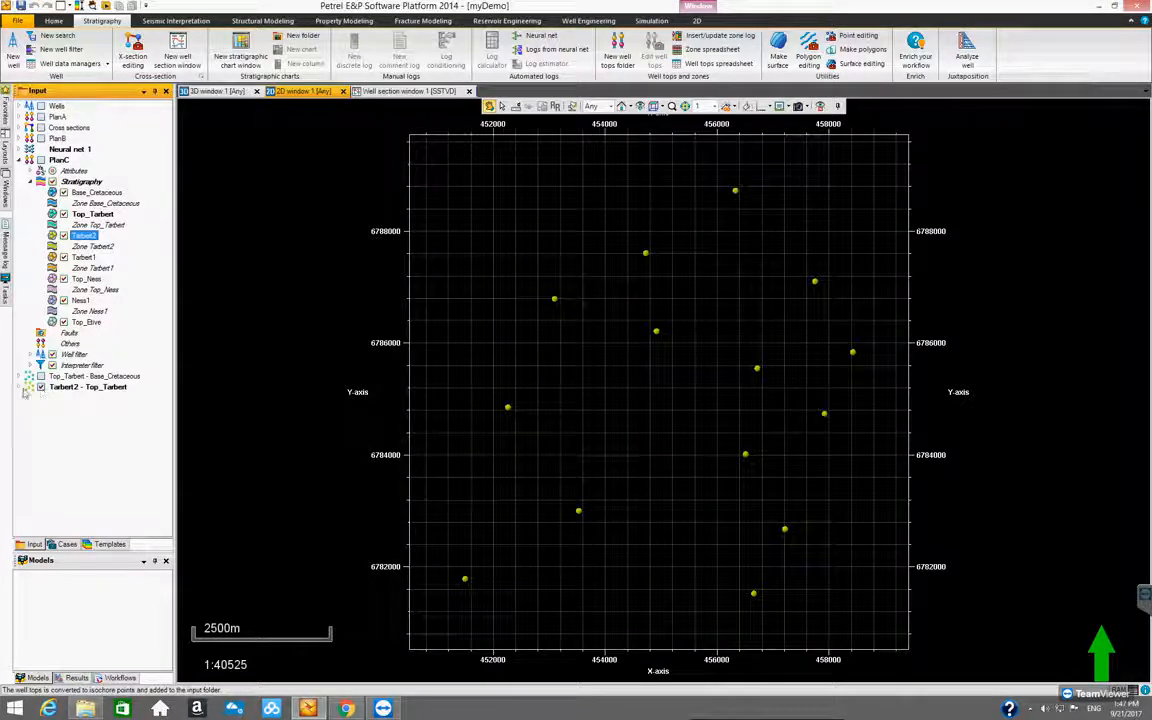
pyautogui.click(20, 387)
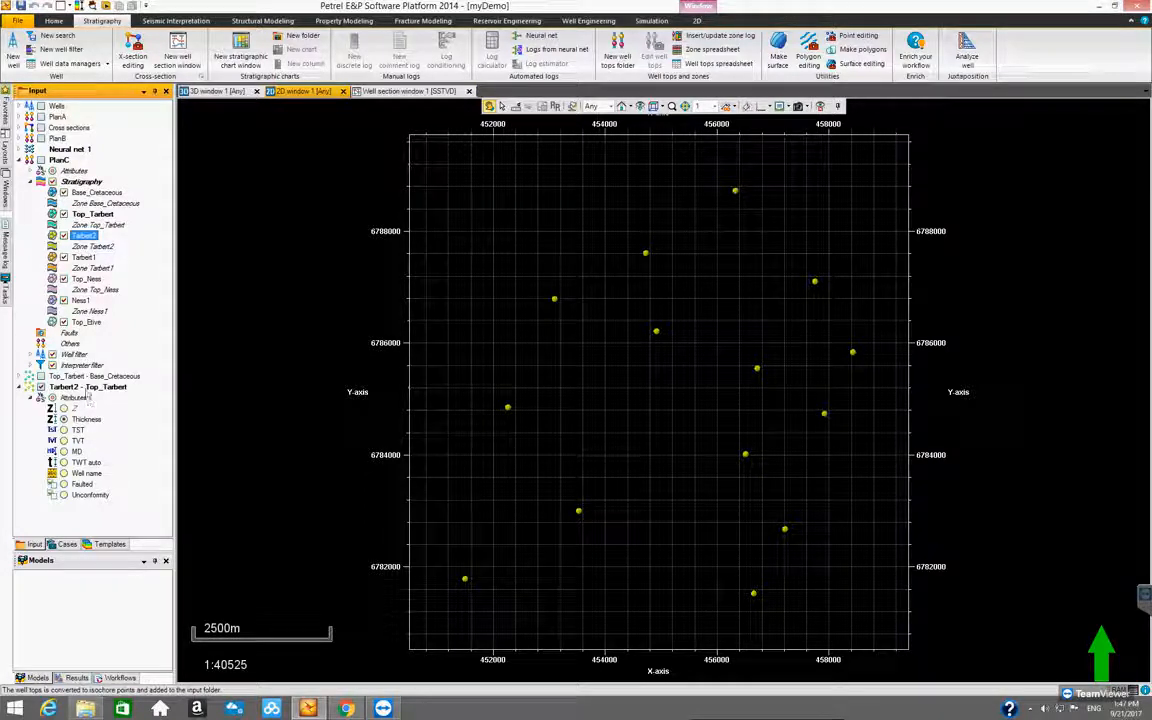
# Show the number annotation on the Tarbert2 - Top_Tarbert points with a larger font, and collapse the point set
pyautogui.rightClick(87, 389)
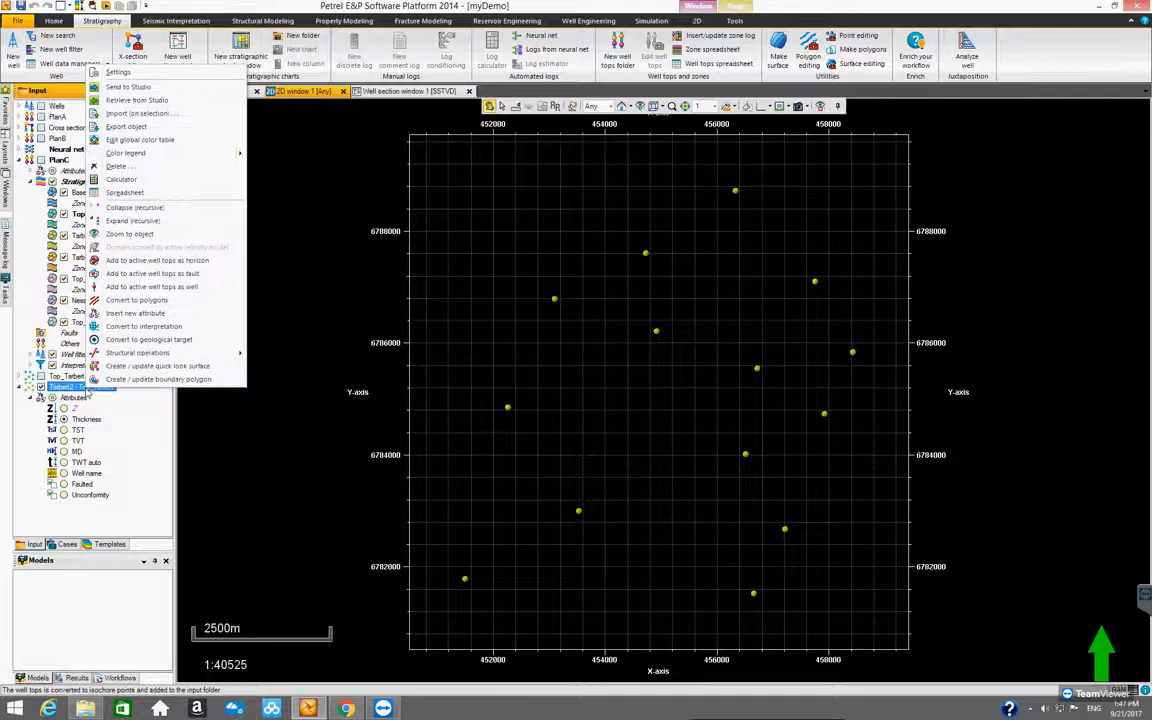
pyautogui.click(167, 74)
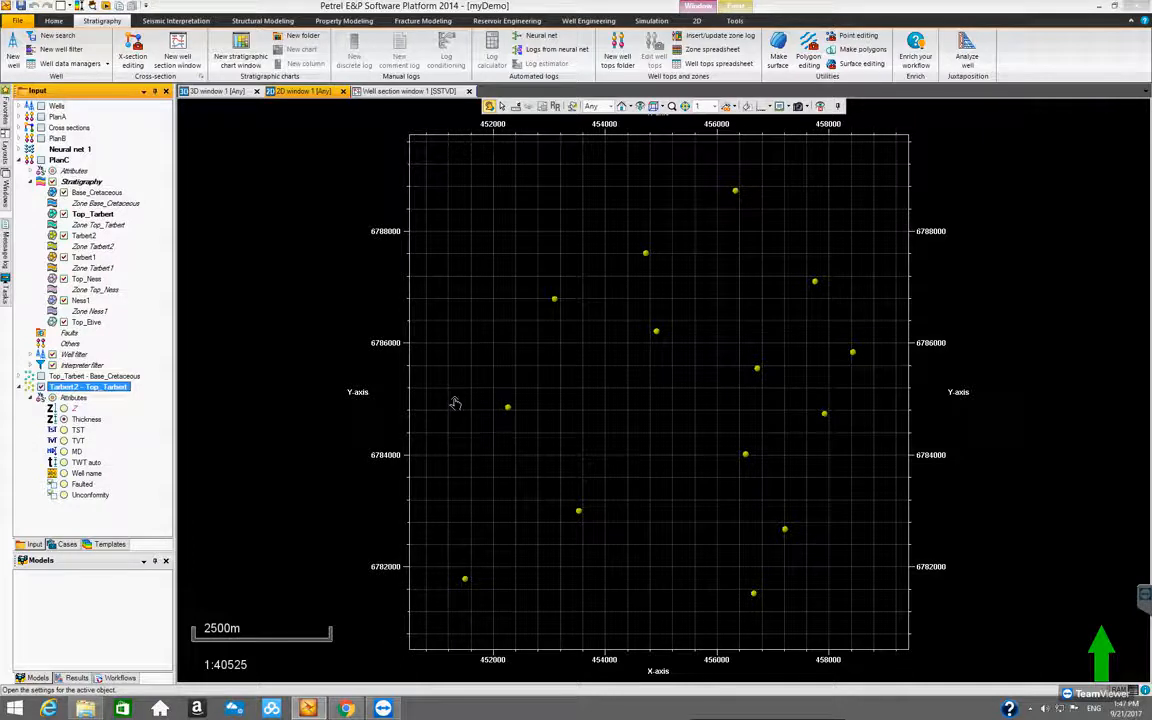
pyautogui.click(98, 332)
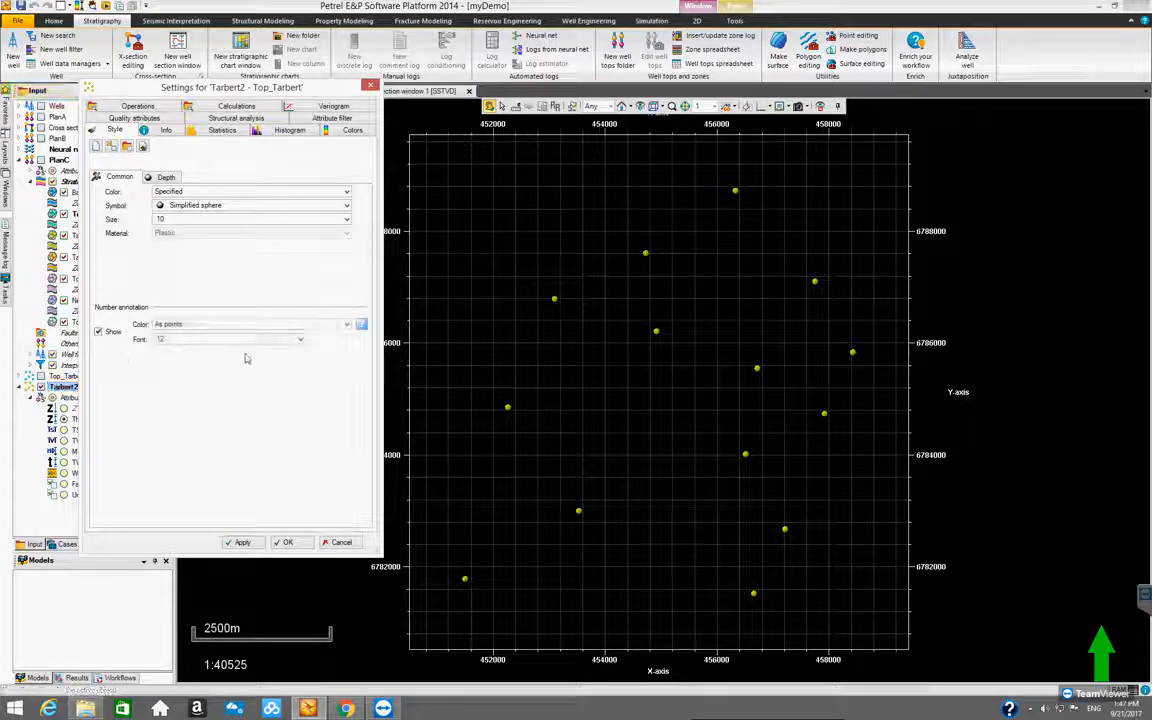
pyautogui.click(298, 341)
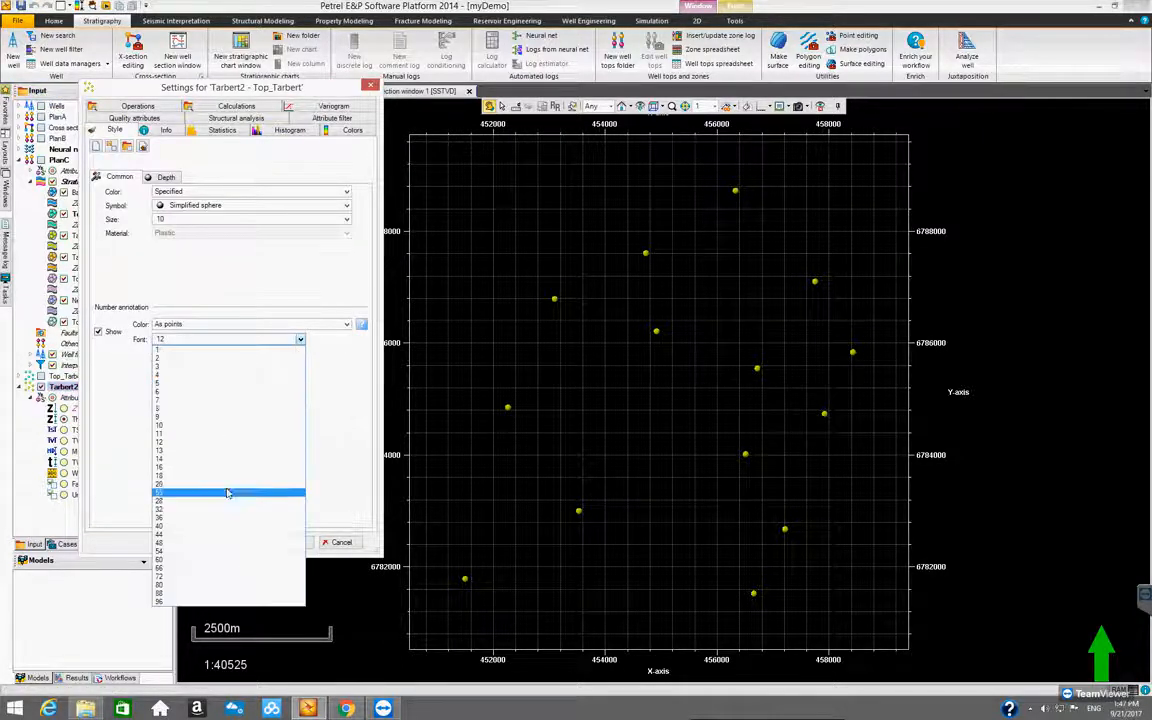
pyautogui.click(226, 490)
pyautogui.click(283, 542)
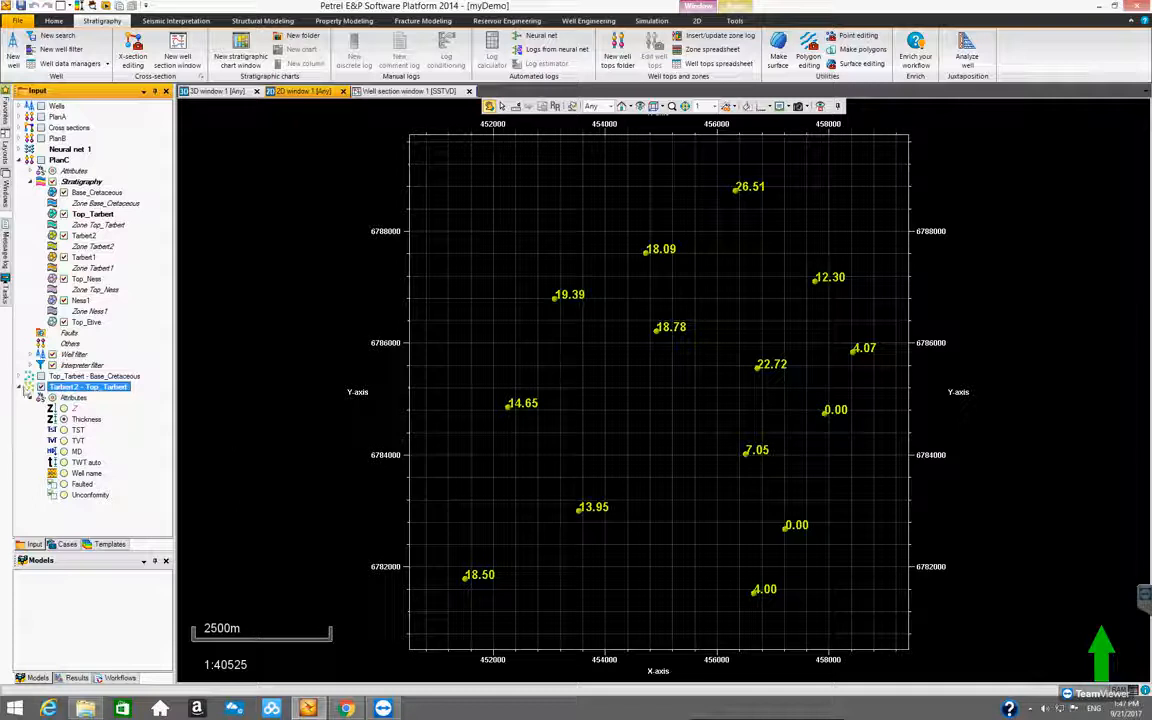
pyautogui.click(22, 388)
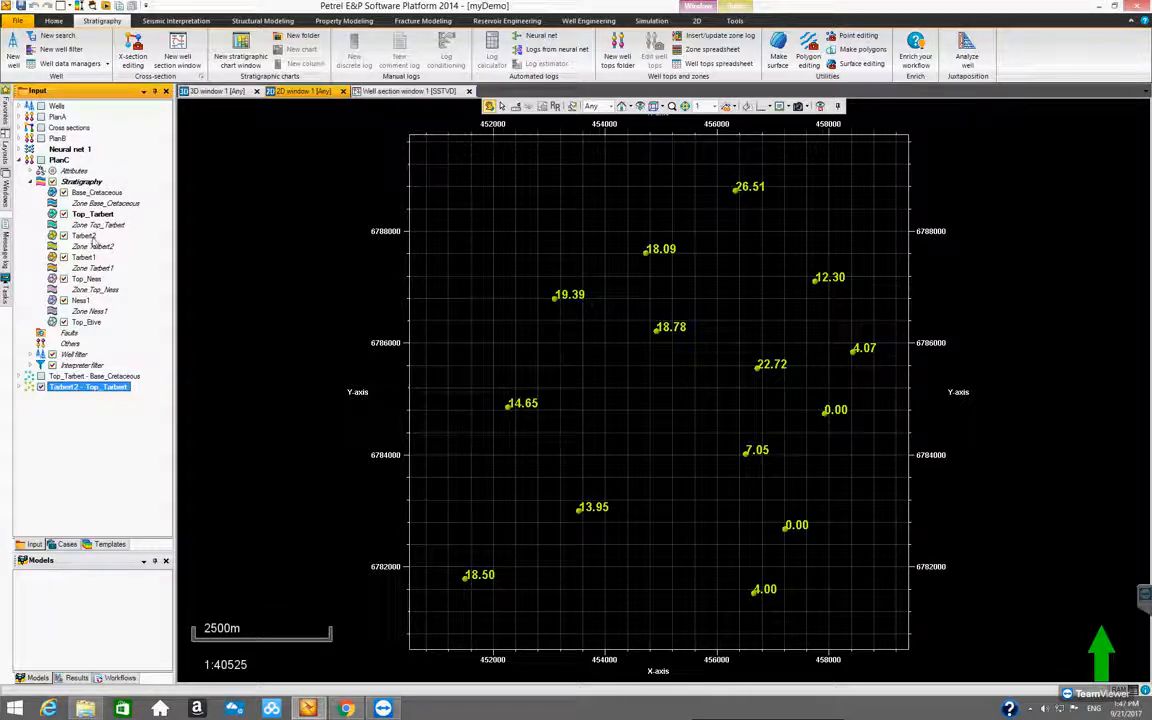
# Convert PlanC's Tarbert1 well top to isochore points against Tarbert2 for all wells, and convert Top_Ness against Tarbert1
pyautogui.click(88, 237)
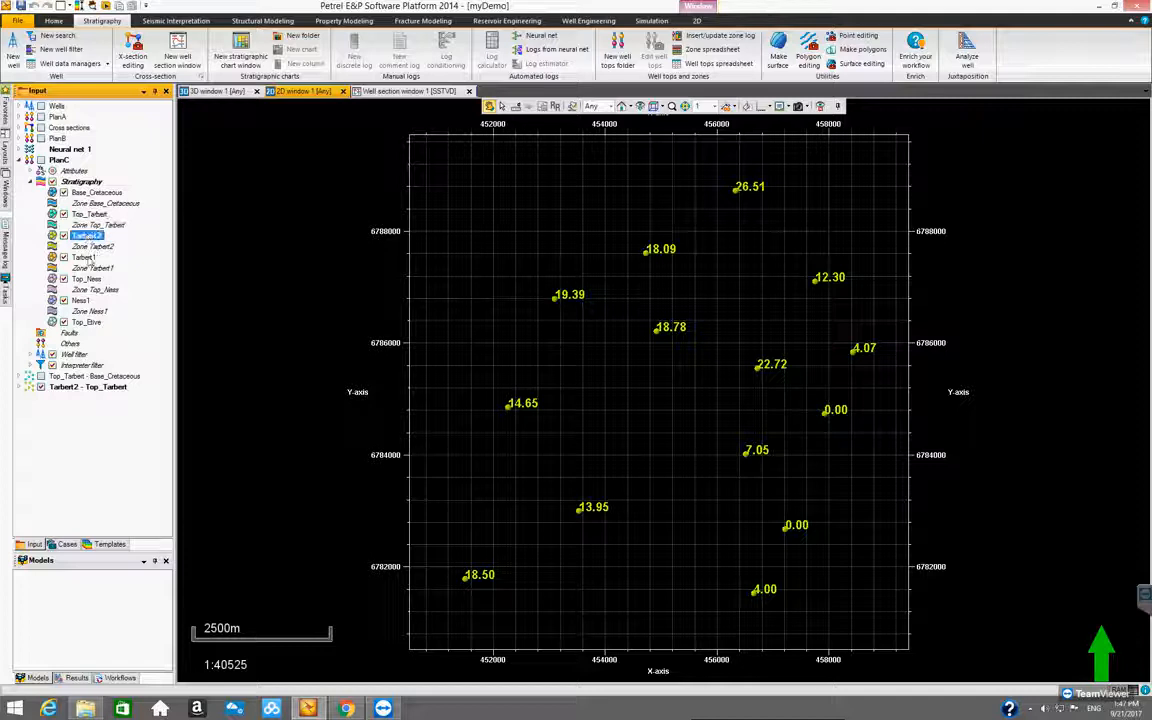
pyautogui.rightClick(88, 258)
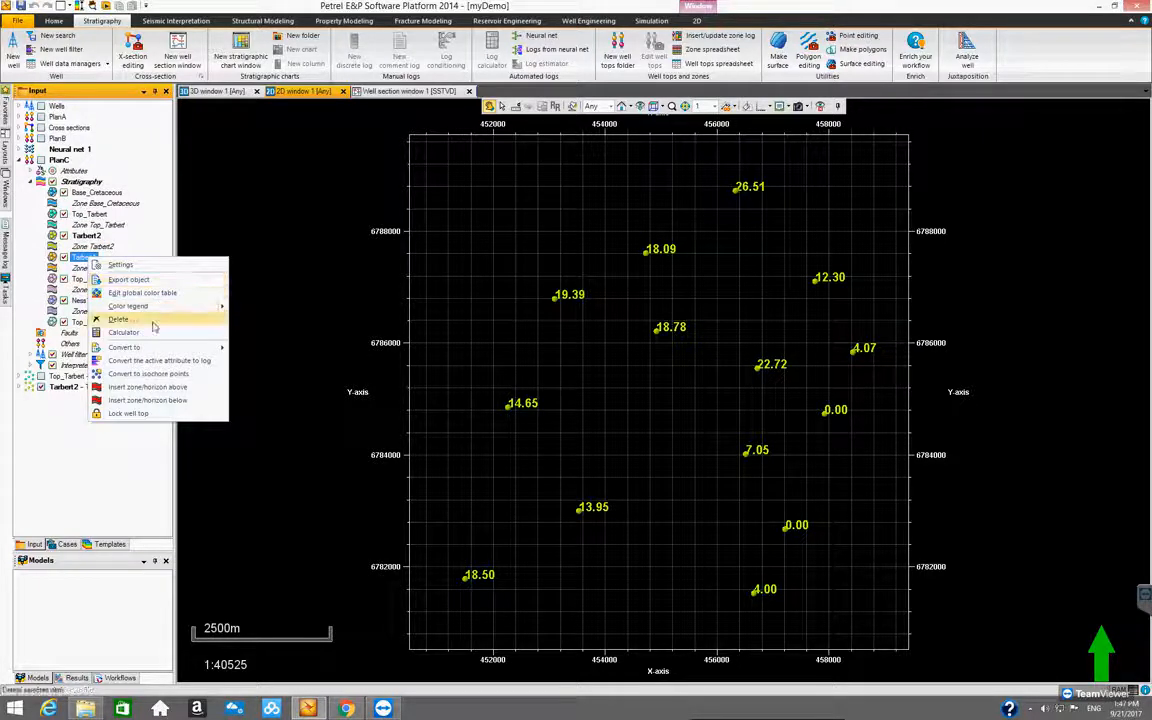
pyautogui.click(150, 387)
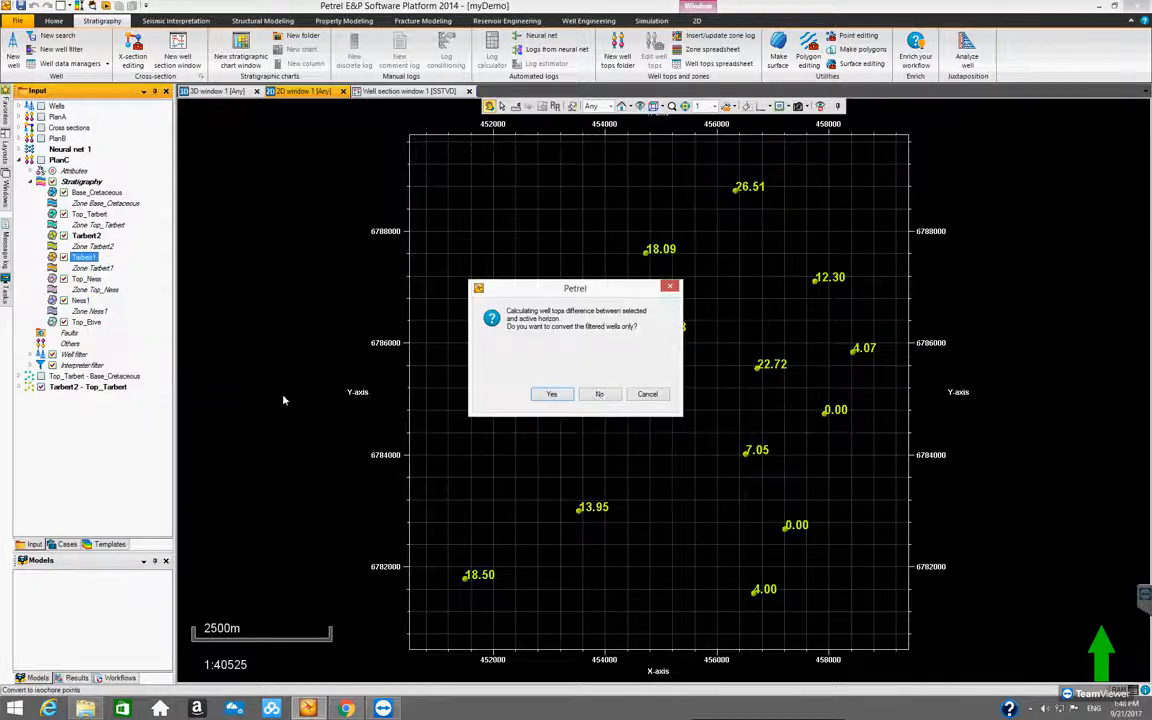
pyautogui.click(602, 394)
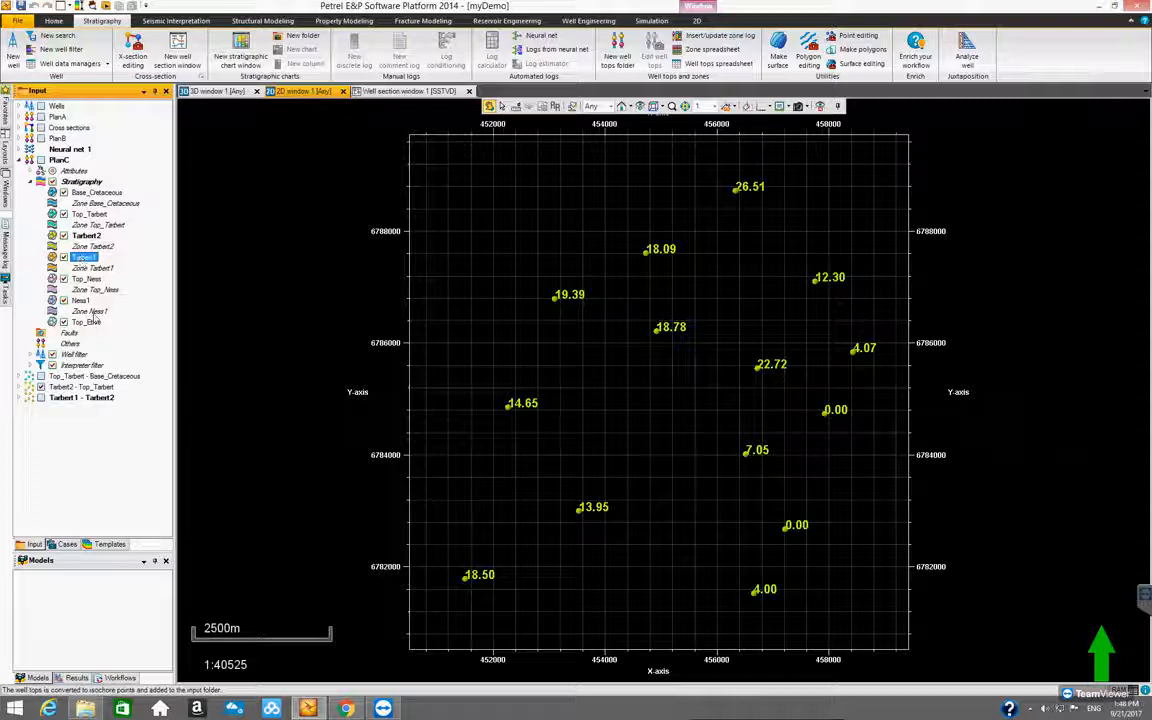
pyautogui.rightClick(88, 280)
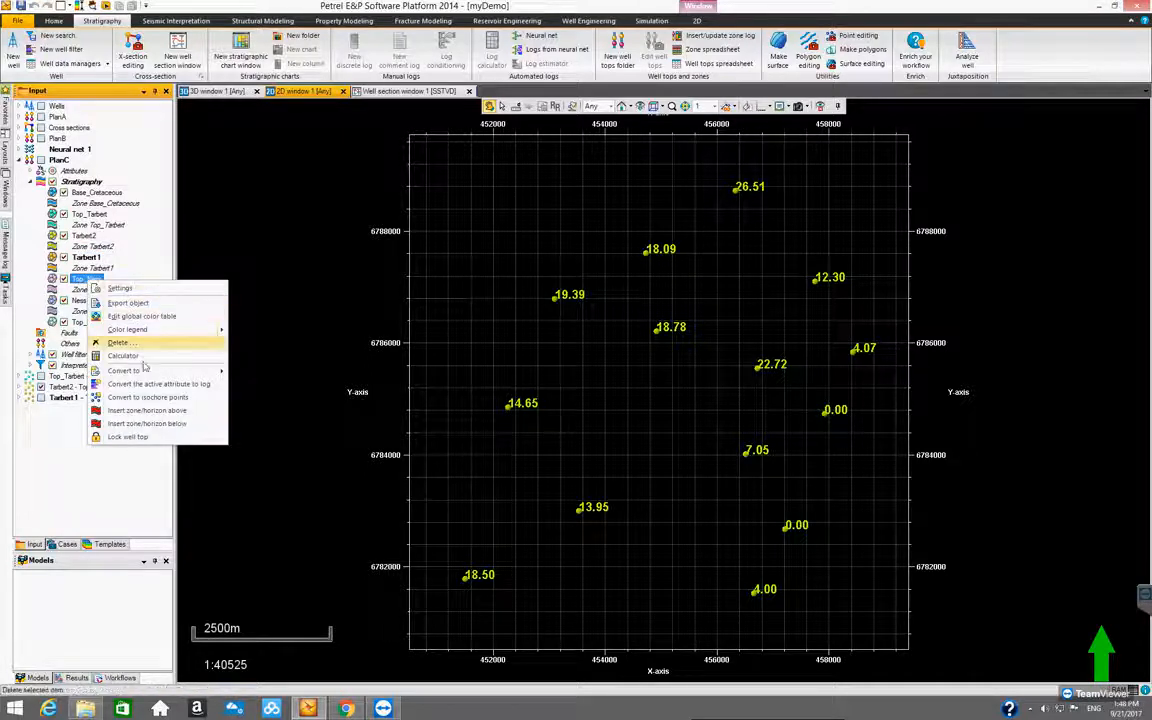
pyautogui.click(148, 397)
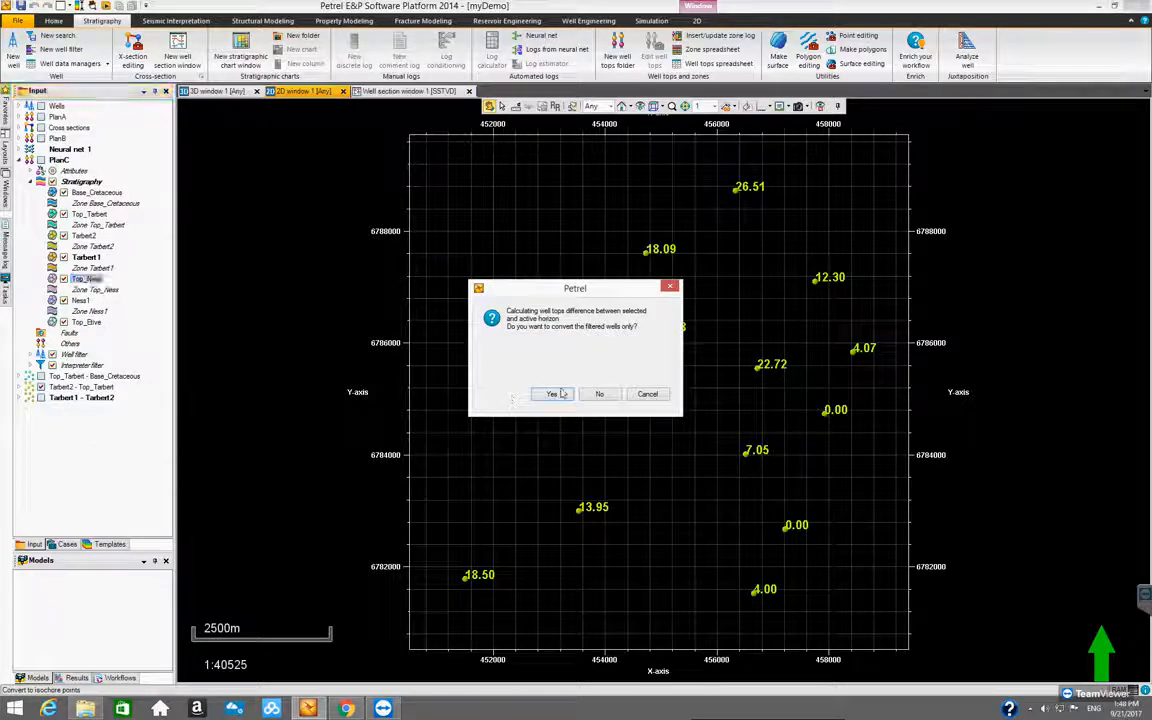
pyautogui.click(538, 360)
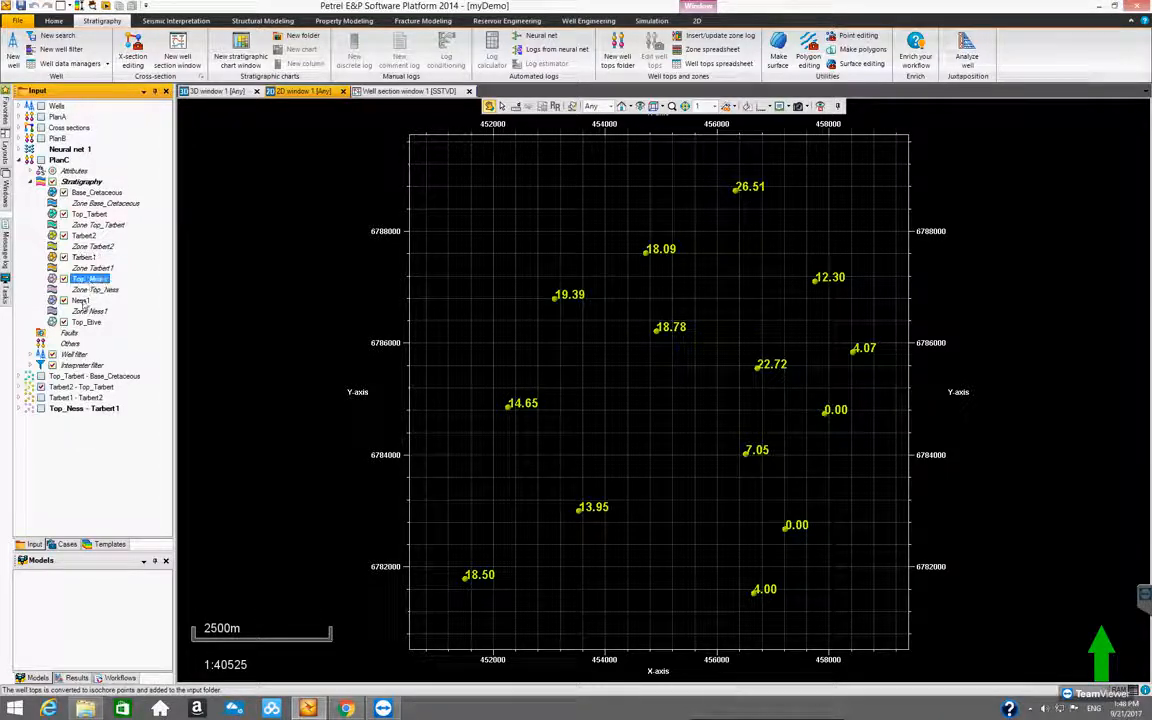
# Convert the Ness1 well top to isochore points against Top_Ness, and Top_Etive against Ness1, both for all wells
pyautogui.rightClick(83, 301)
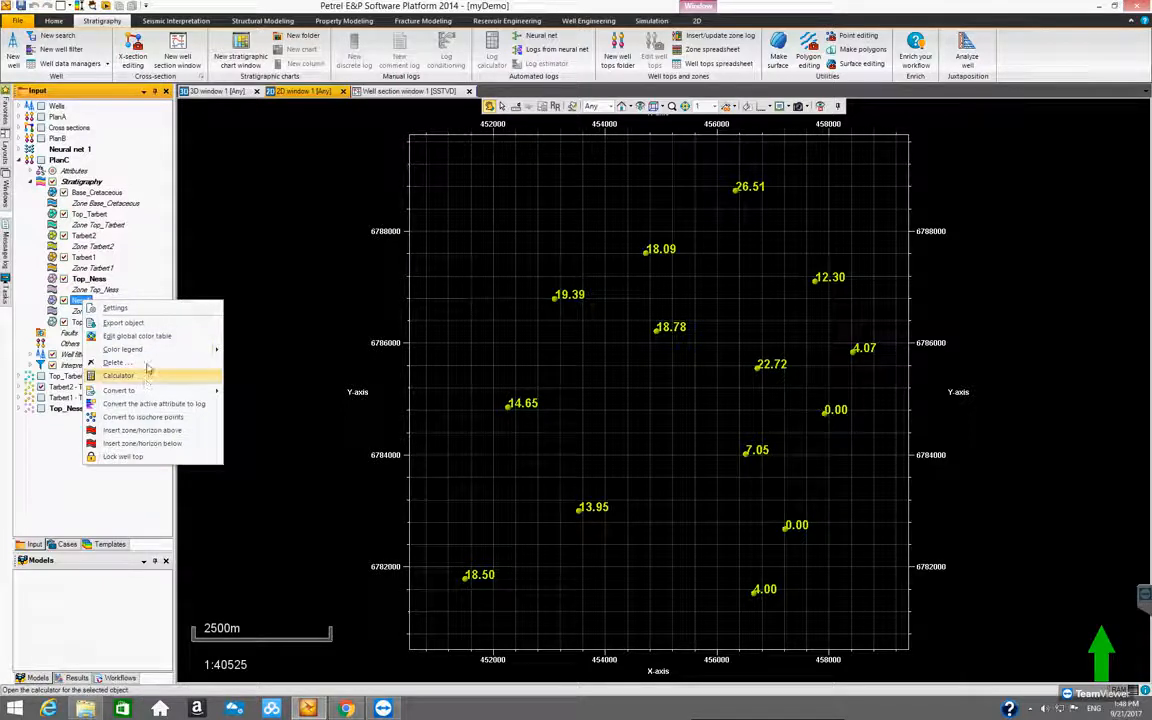
pyautogui.moveTo(158, 393)
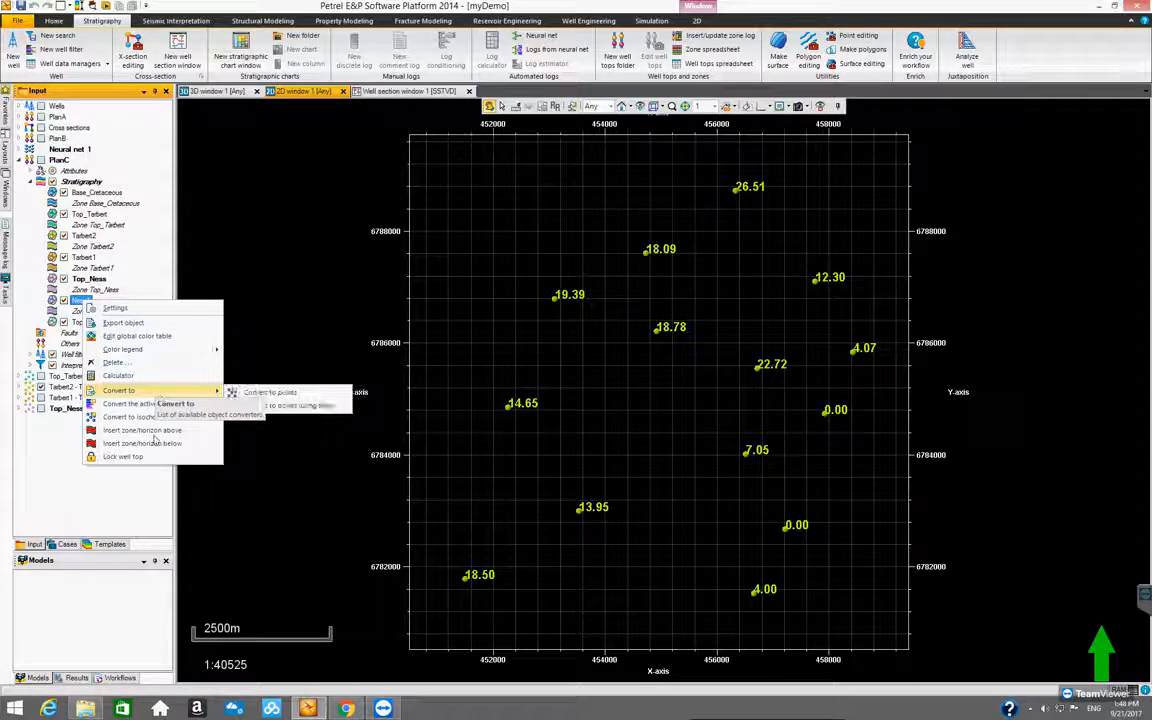
pyautogui.click(280, 405)
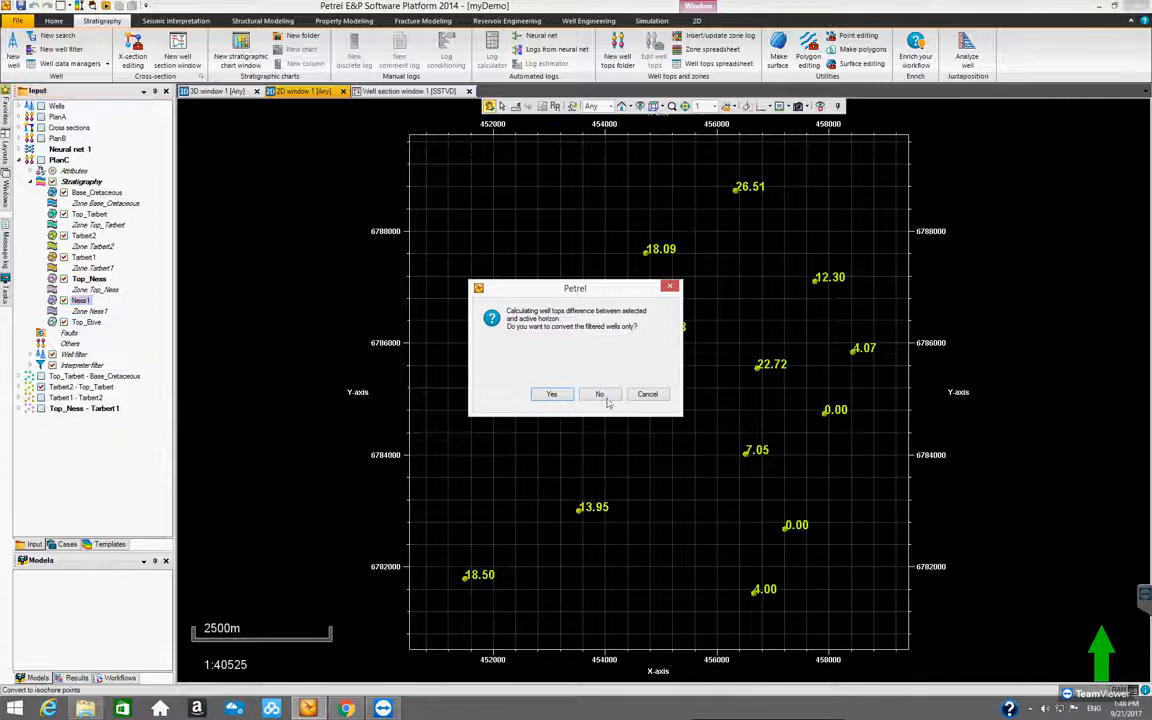
pyautogui.click(599, 395)
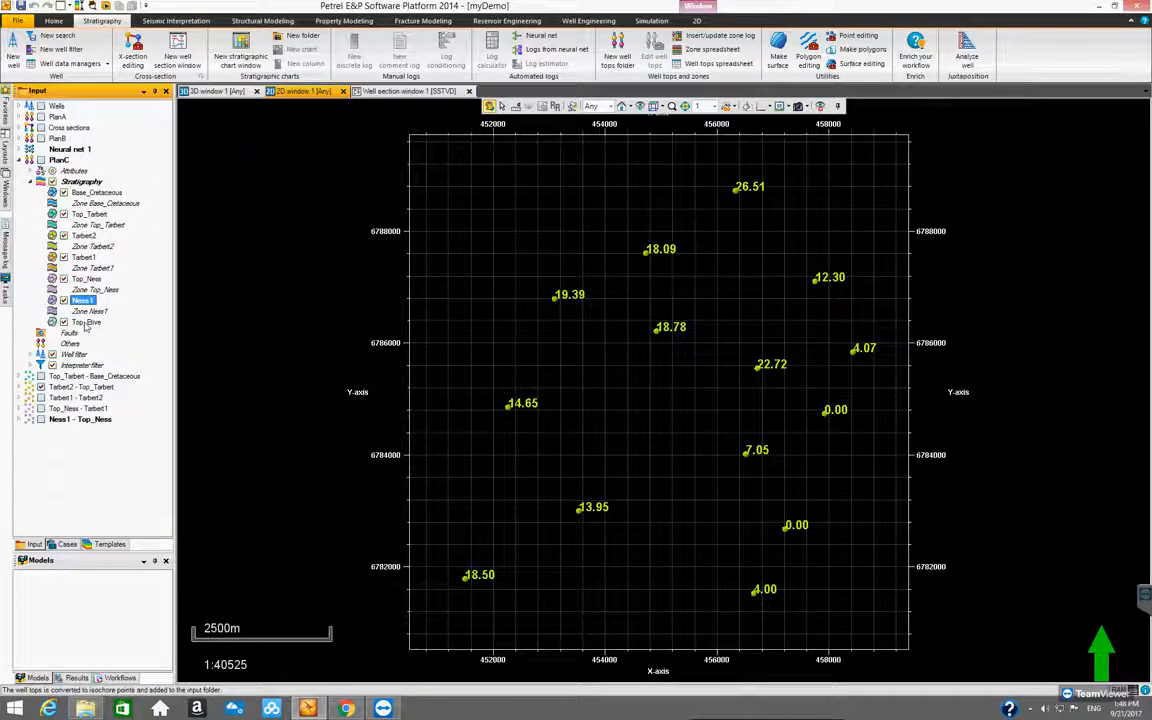
pyautogui.rightClick(86, 322)
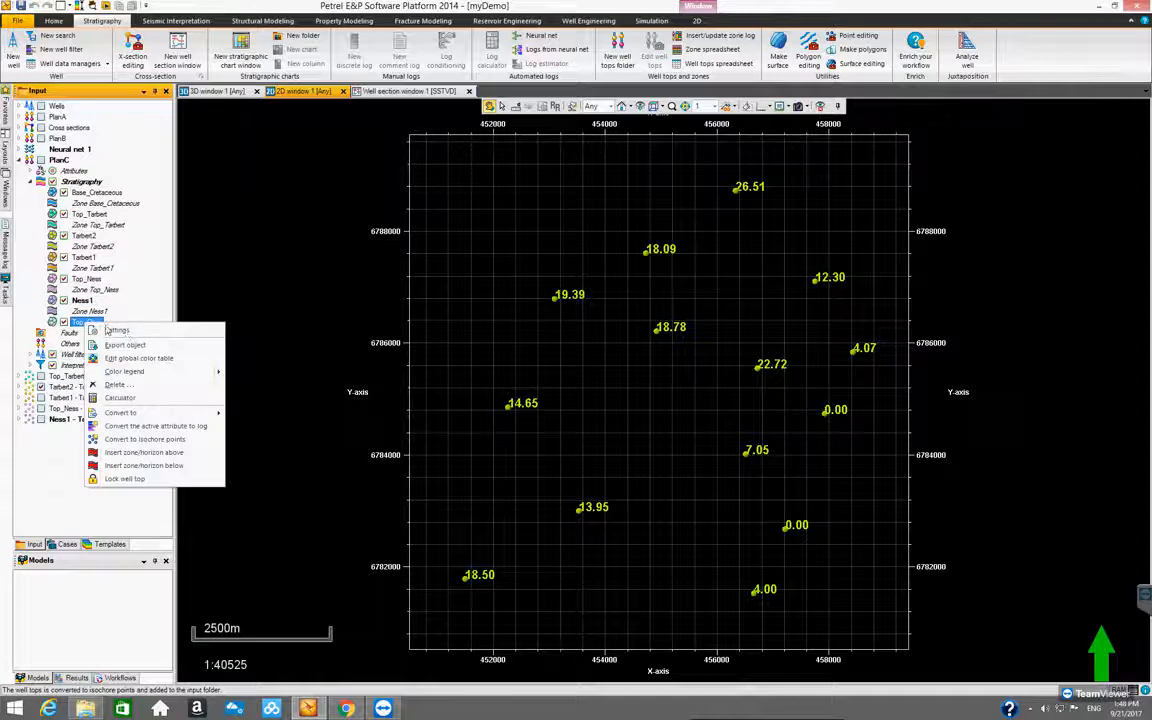
pyautogui.click(157, 441)
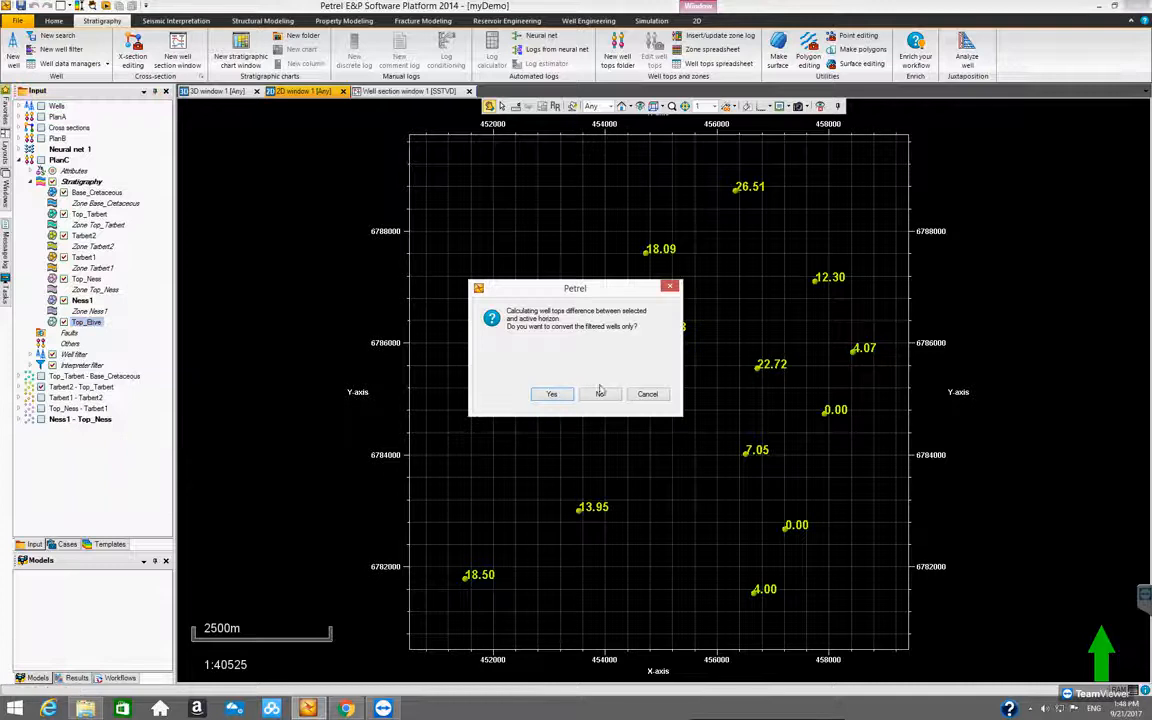
pyautogui.click(601, 396)
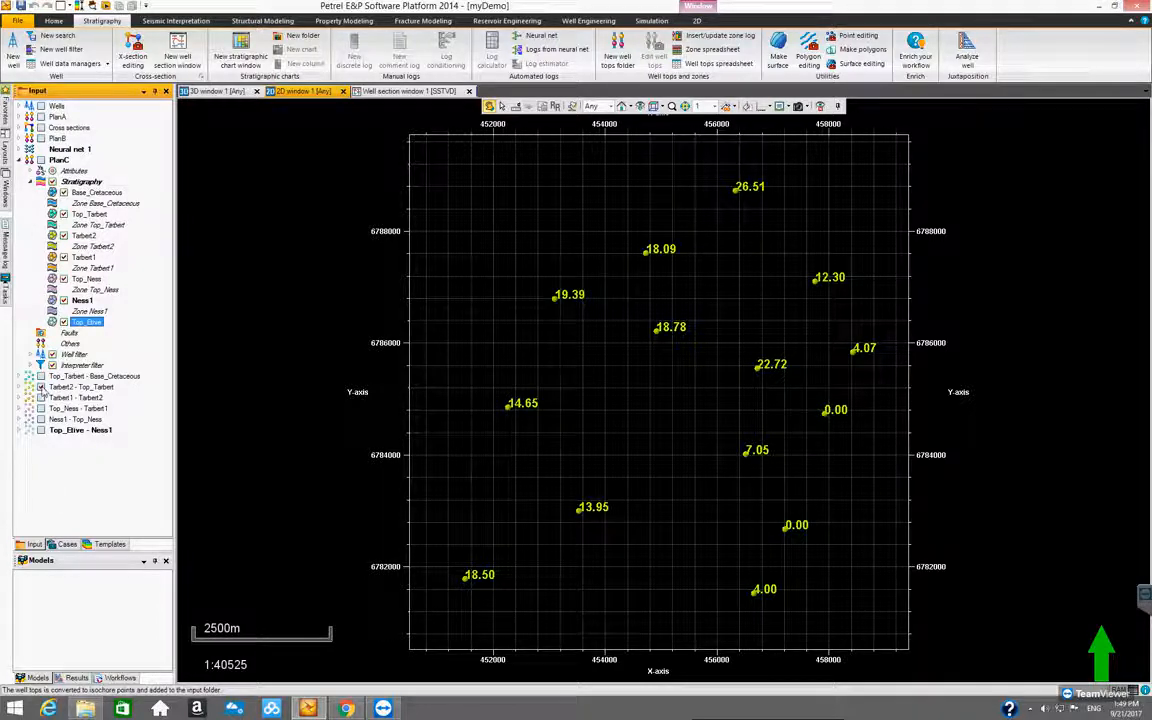
# Insert a new folder in the input tree and name it ThicknessPoints
pyautogui.rightClick(57, 463)
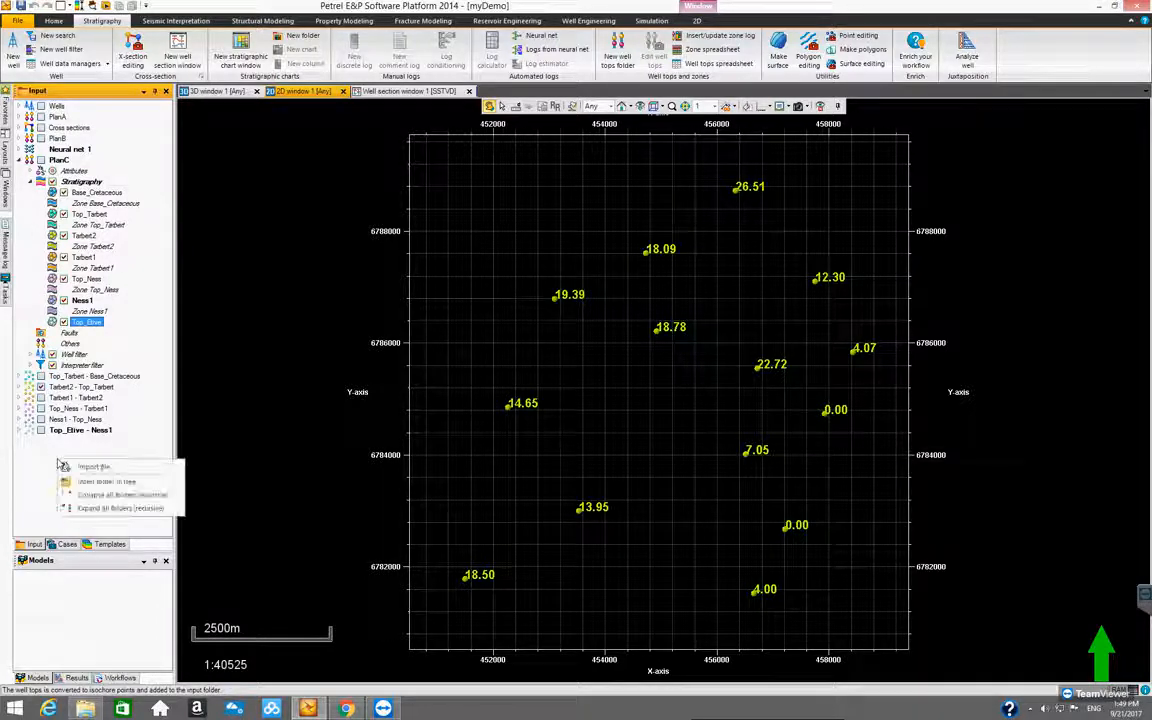
pyautogui.click(87, 474)
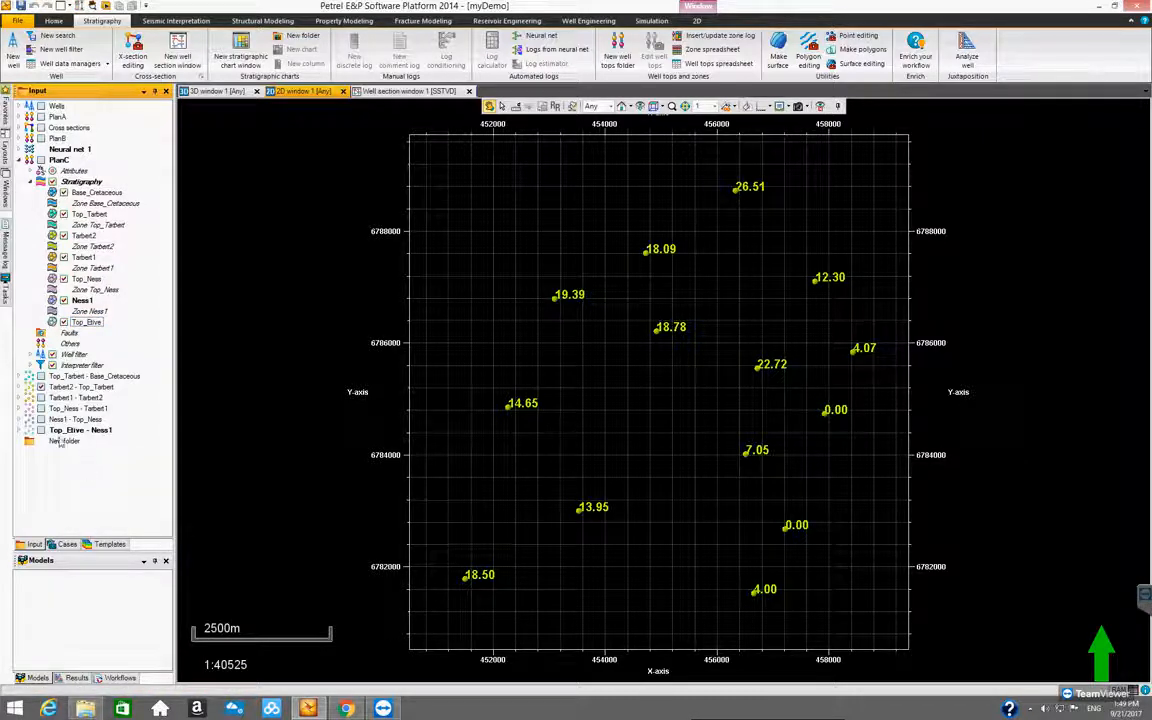
pyautogui.doubleClick(62, 441)
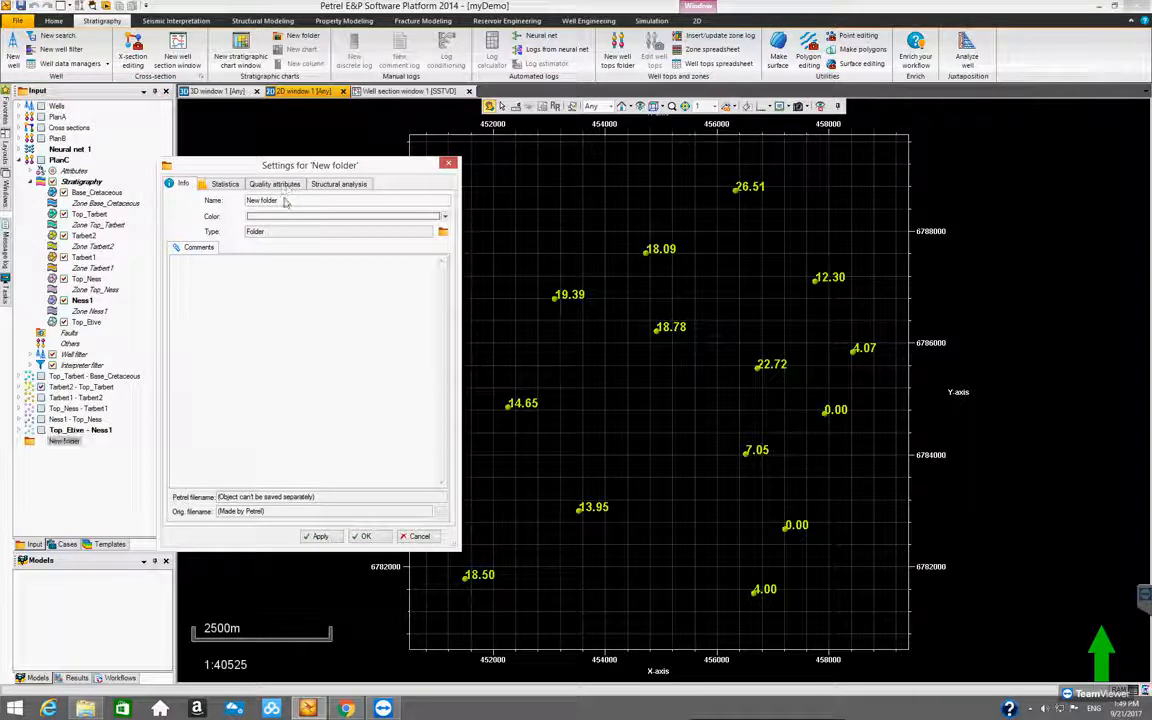
pyautogui.moveTo(285, 200); pyautogui.dragTo(230, 203)
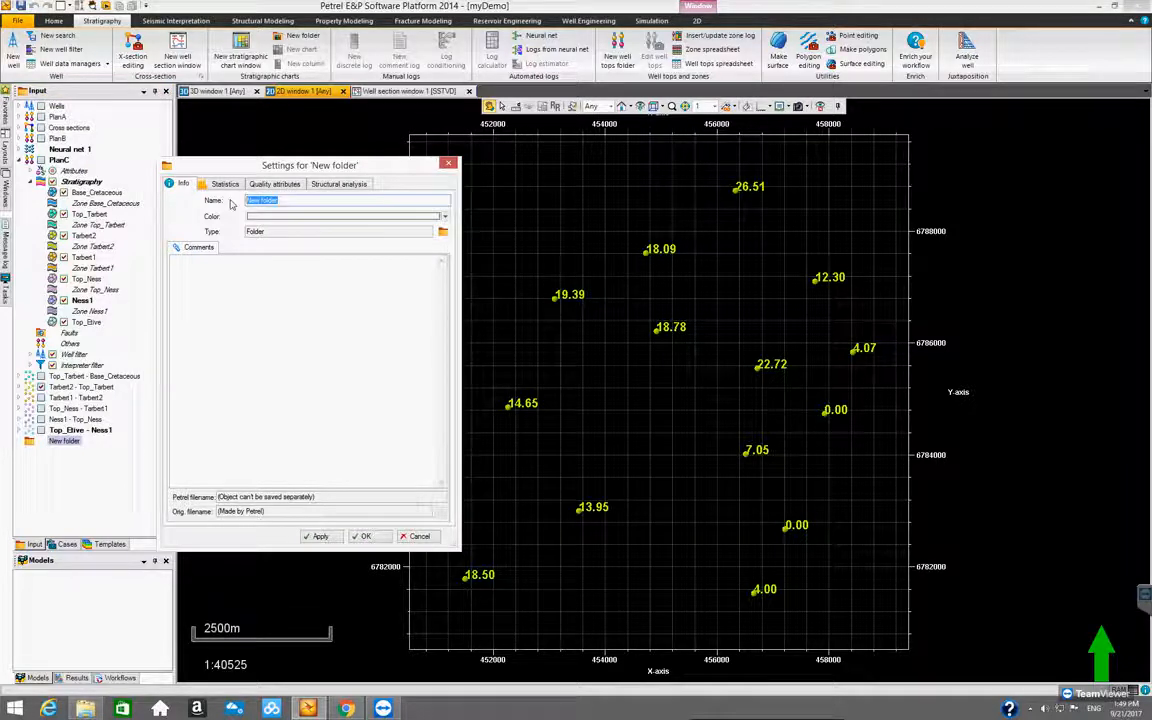
pyautogui.write('ThicknessPoints')
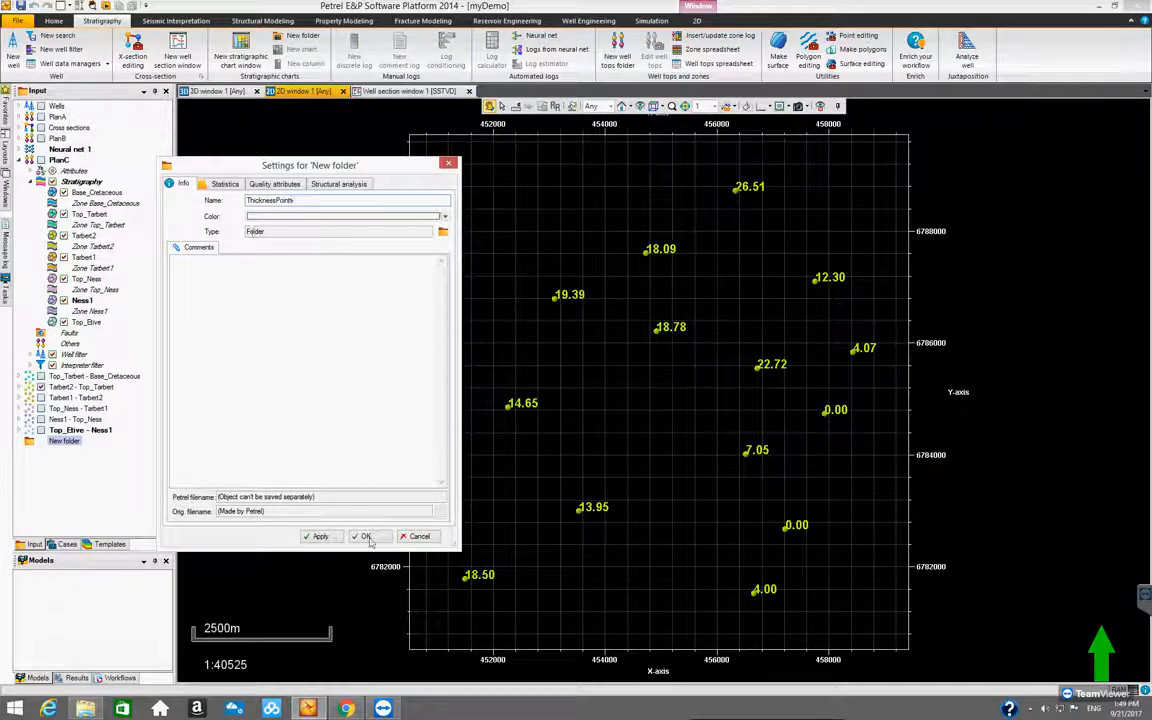
pyautogui.click(364, 537)
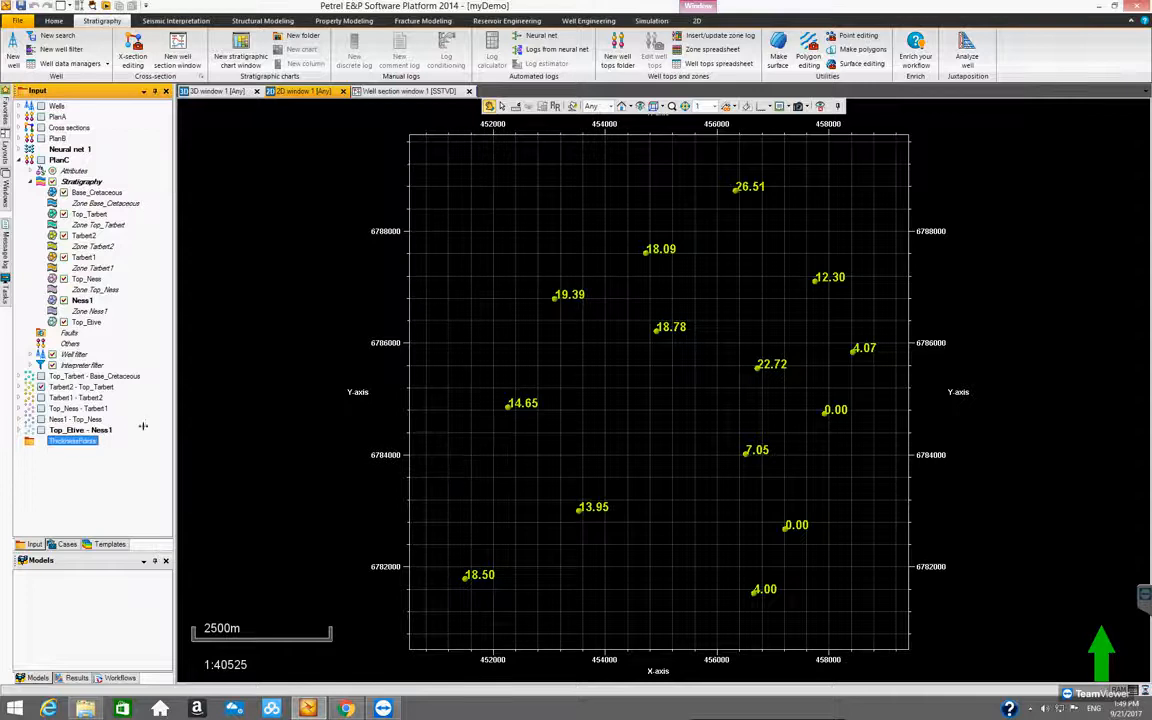
# Move all six isochore point sets, from Top_Tarbert - Base_Cretaceous through Top_Etive - Ness1, into the ThicknessPoints folder
pyautogui.click(98, 376)
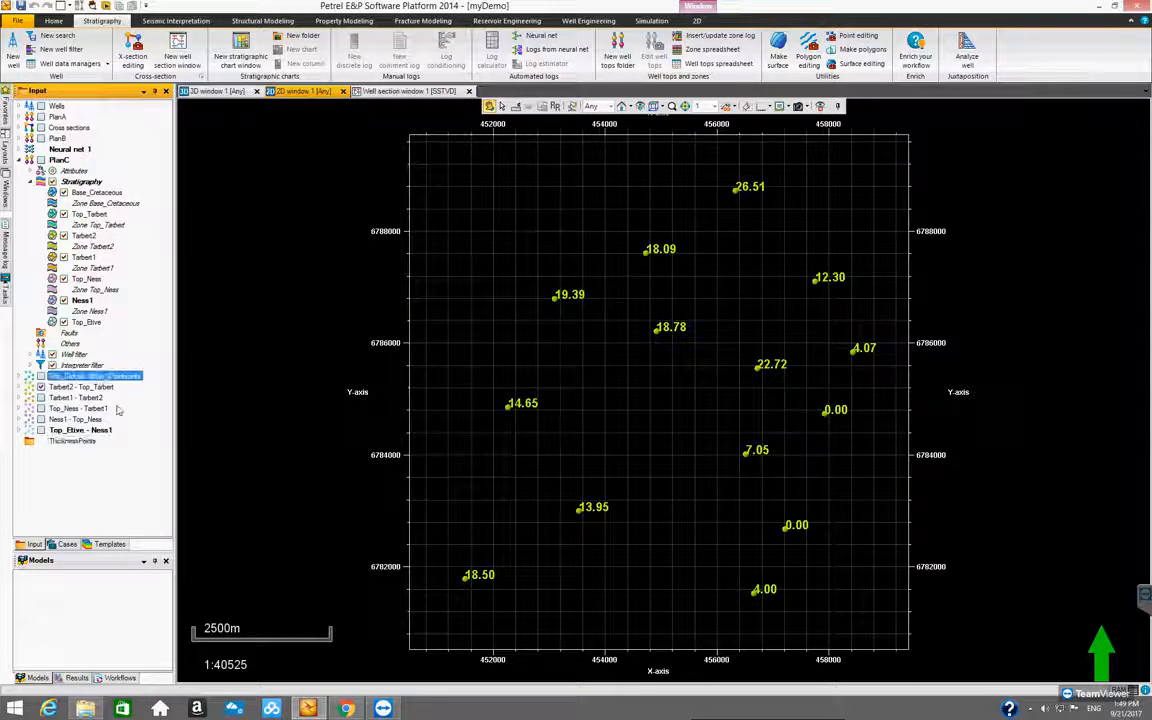
pyautogui.keyDown('shift'); pyautogui.click(98, 430); pyautogui.keyUp('shift')
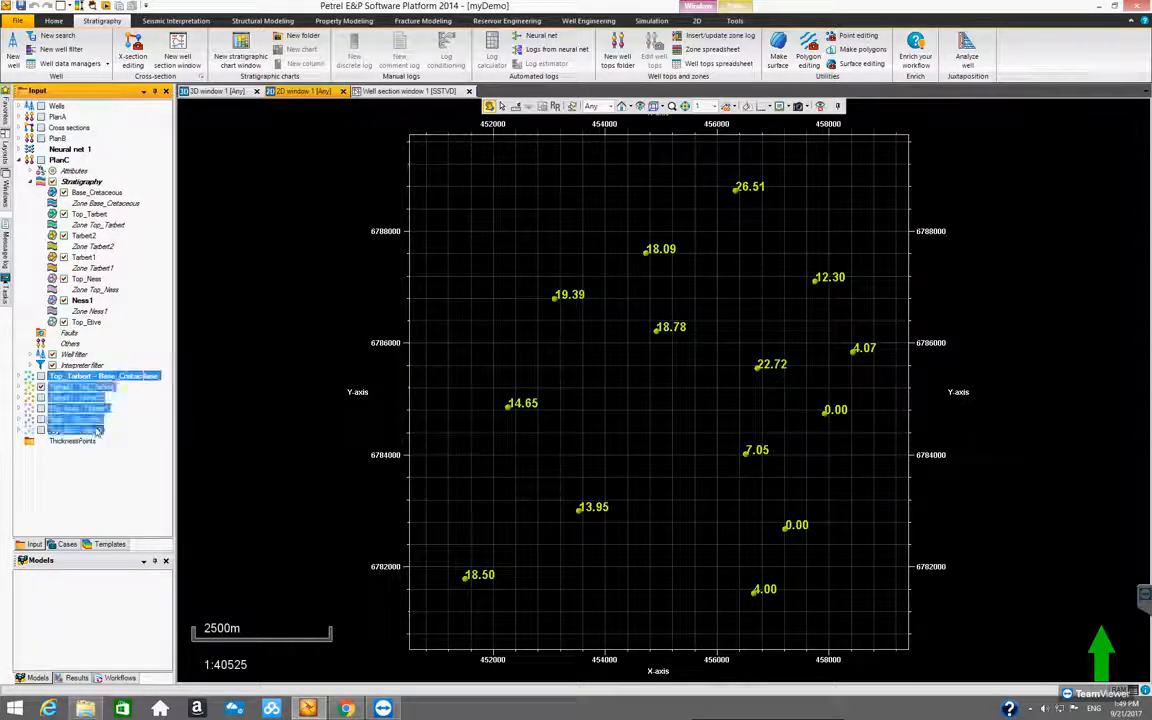
pyautogui.moveTo(82, 438); pyautogui.dragTo(75, 441)
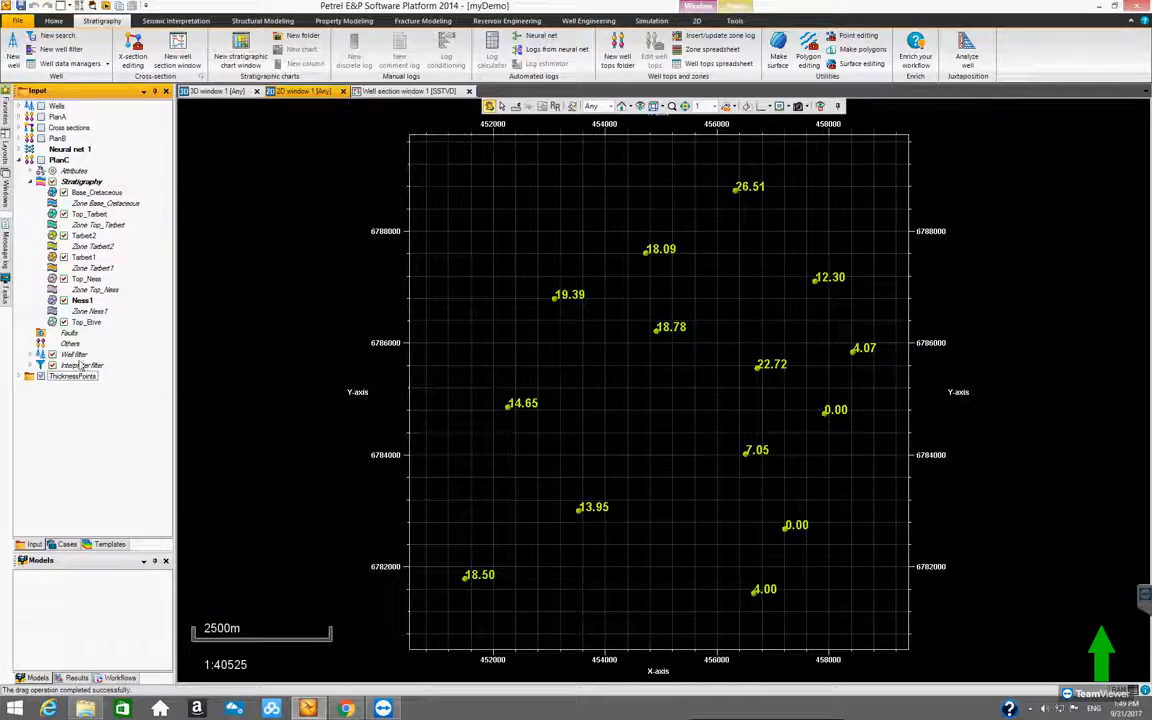
# Collapse PlanC, expand ThicknessPoints, and display the Top_Tarbert - Base_Cretaceous points in place of Tarbert2 - Top_Tarbert
pyautogui.click(19, 159)
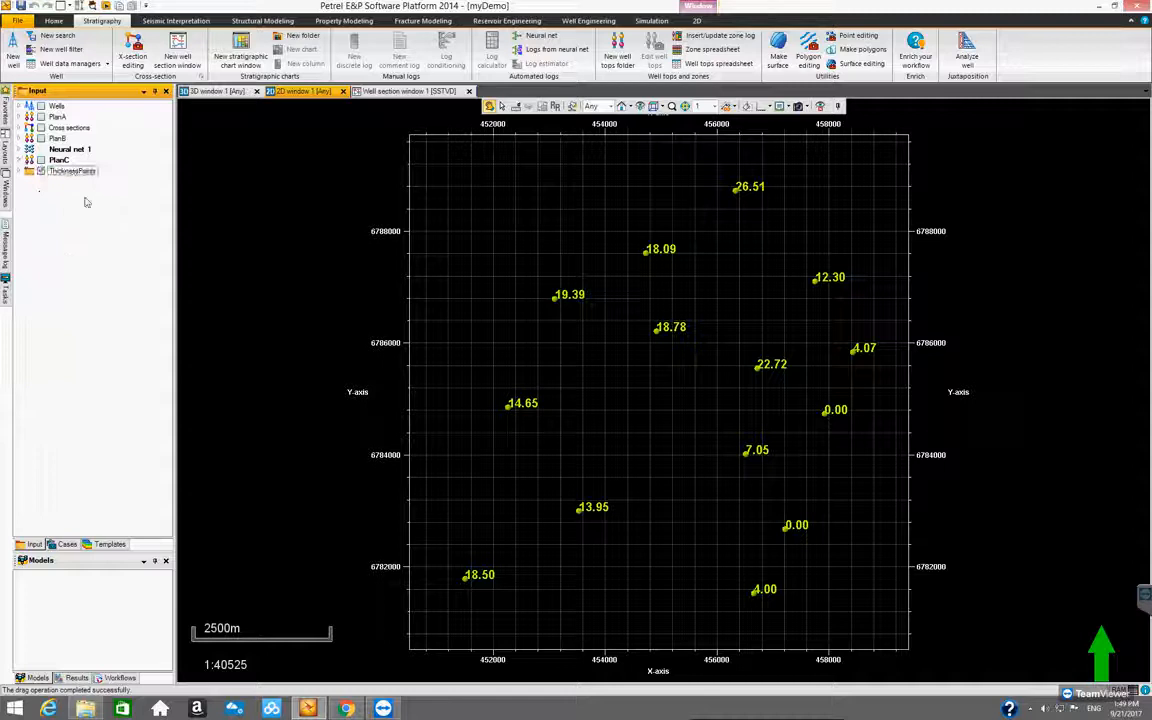
pyautogui.click(20, 172)
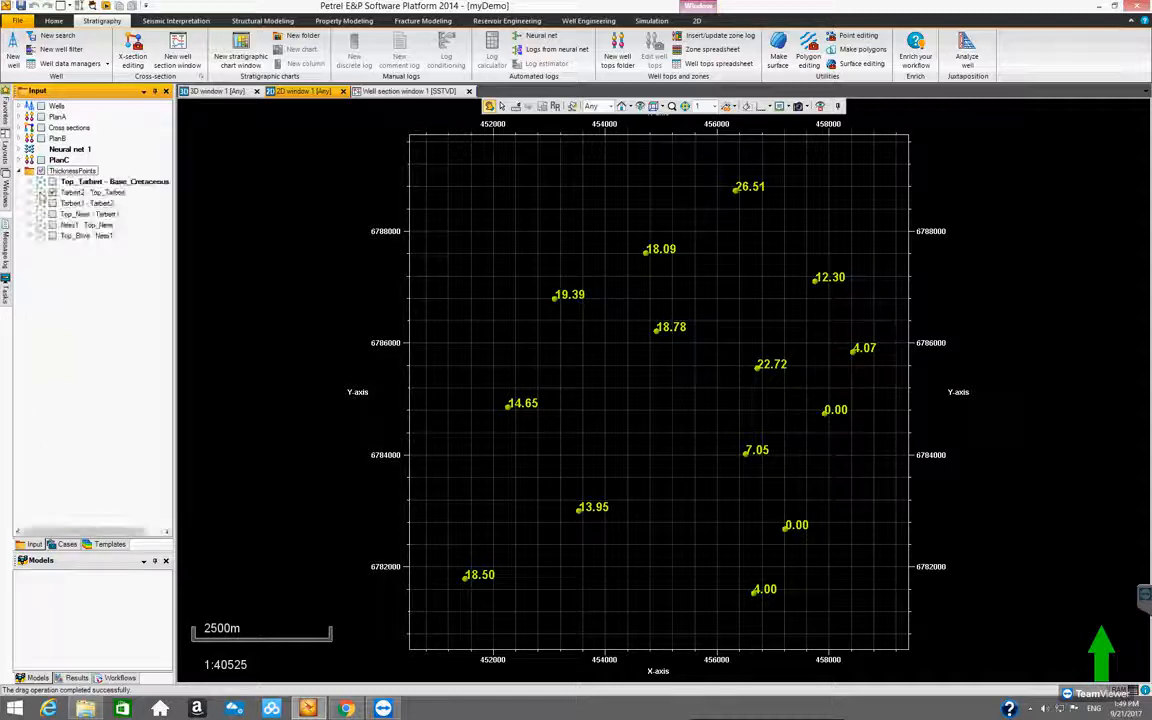
pyautogui.click(52, 192)
pyautogui.click(54, 192)
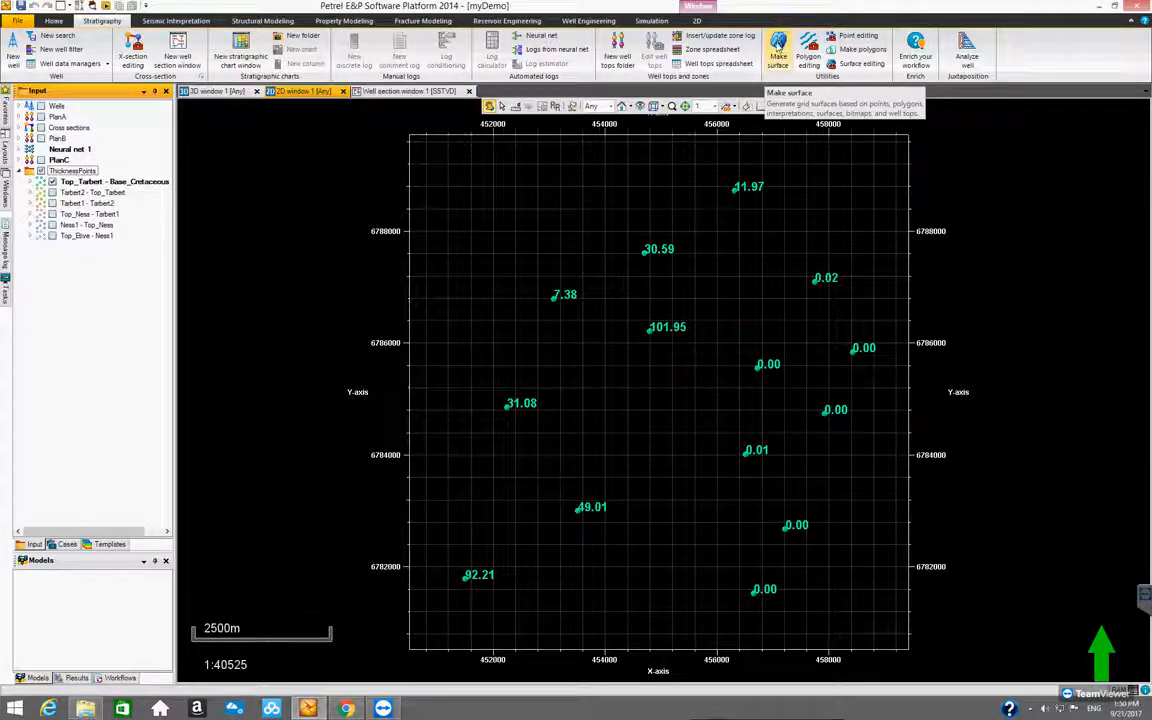
# Start the Make surface process, then widen its dialog and position it beside the input tree
pyautogui.click(778, 42)
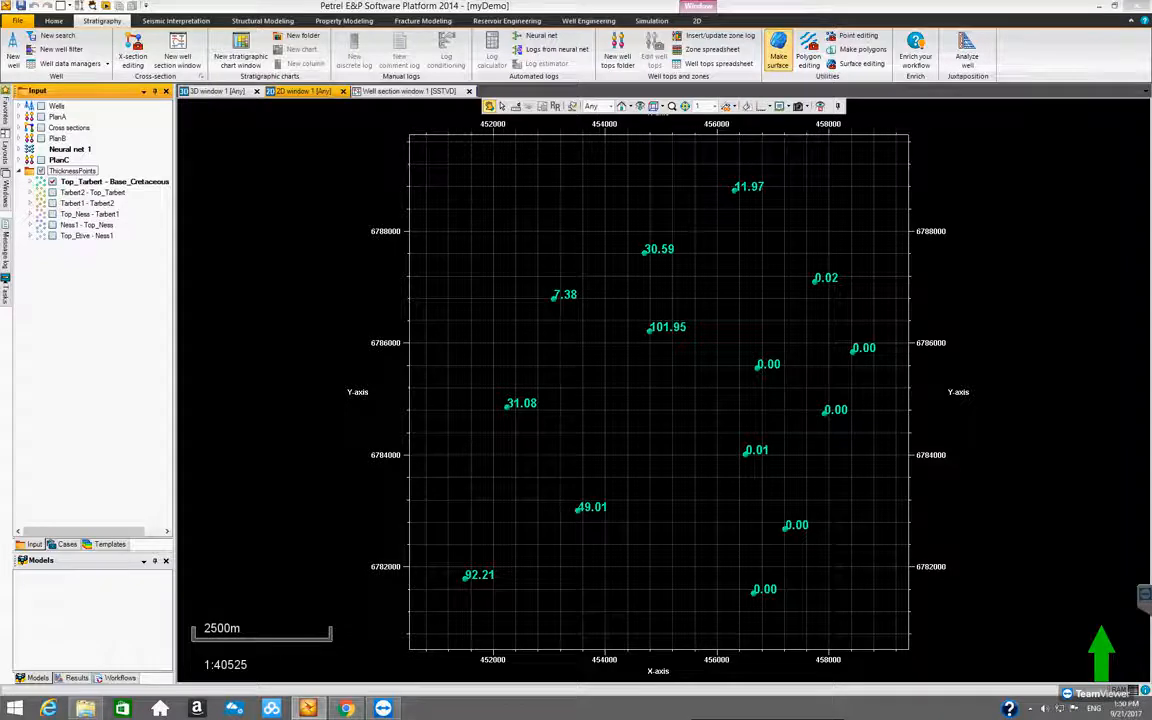
pyautogui.moveTo(199, 30); pyautogui.dragTo(488, 196)
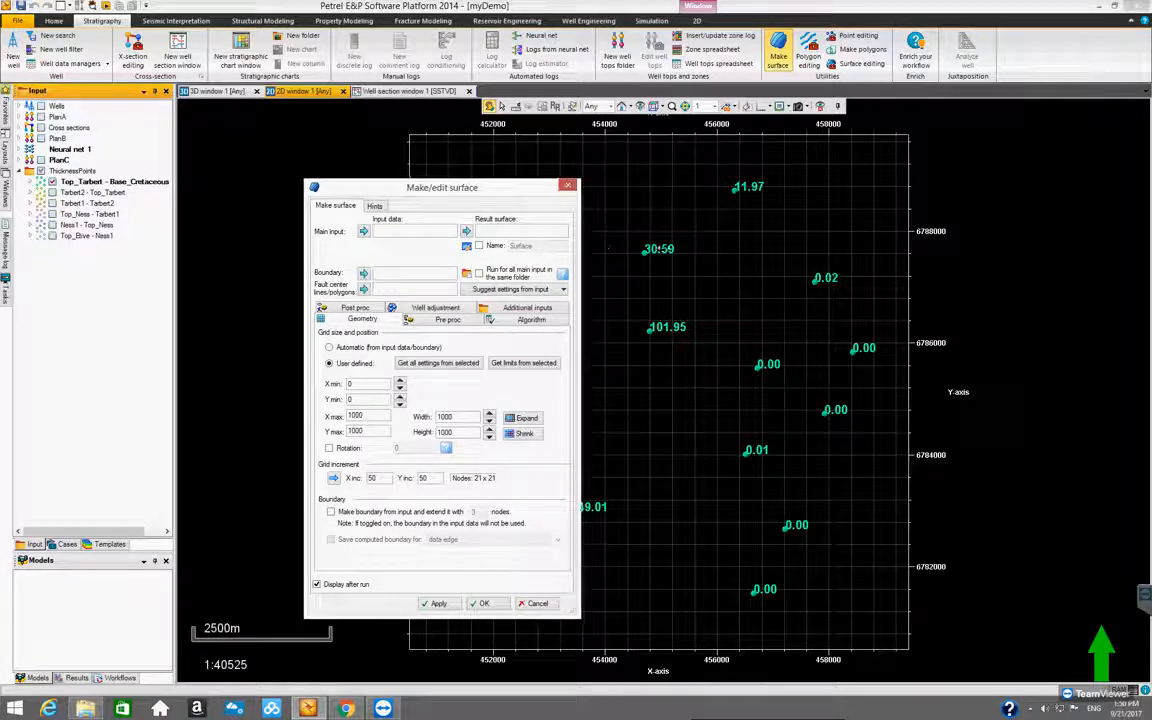
pyautogui.moveTo(579, 246); pyautogui.dragTo(714, 246)
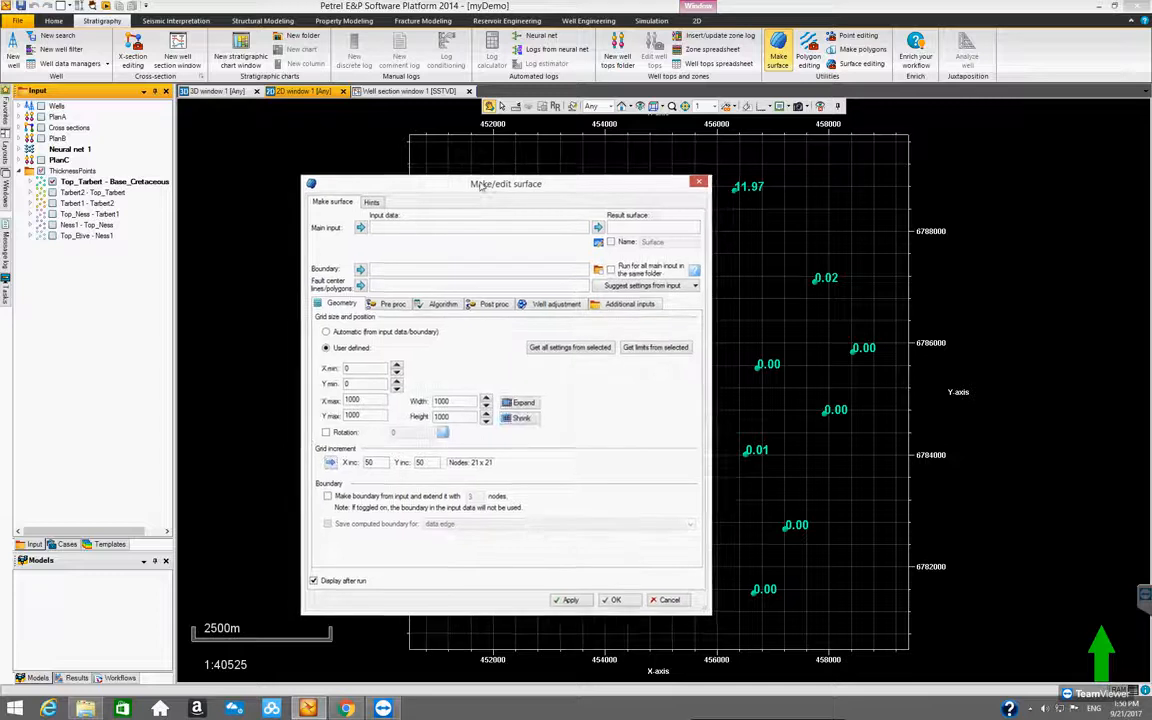
pyautogui.moveTo(488, 195); pyautogui.dragTo(477, 185)
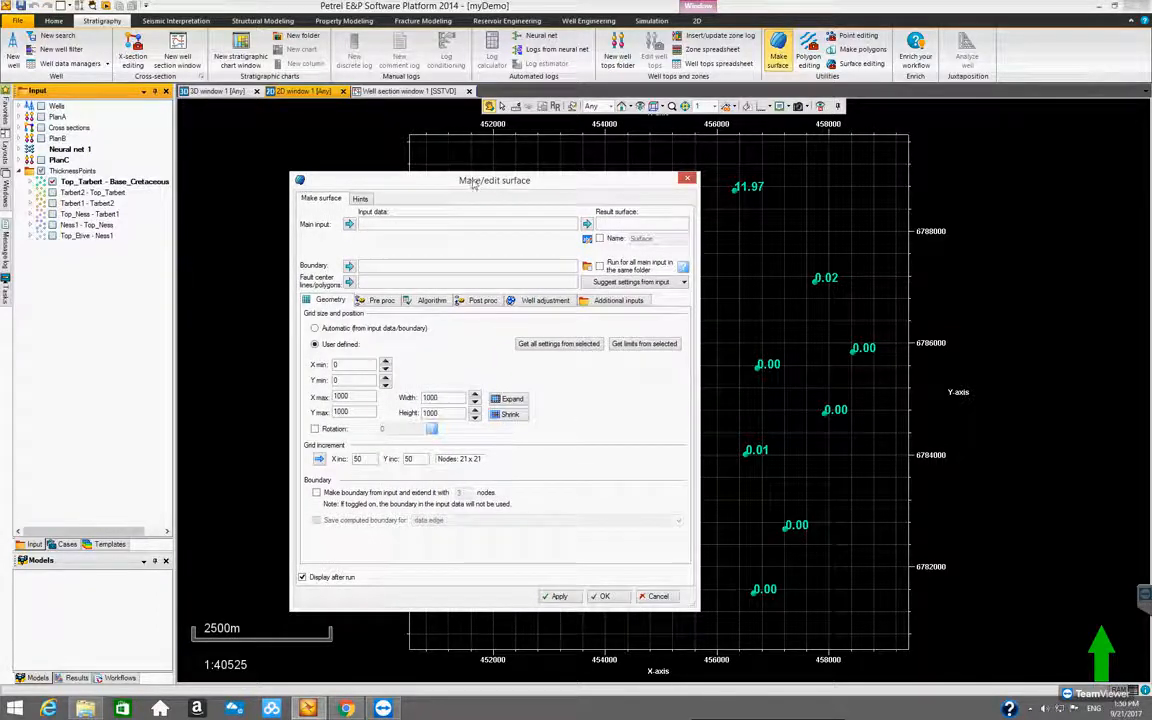
pyautogui.moveTo(476, 186); pyautogui.dragTo(451, 183)
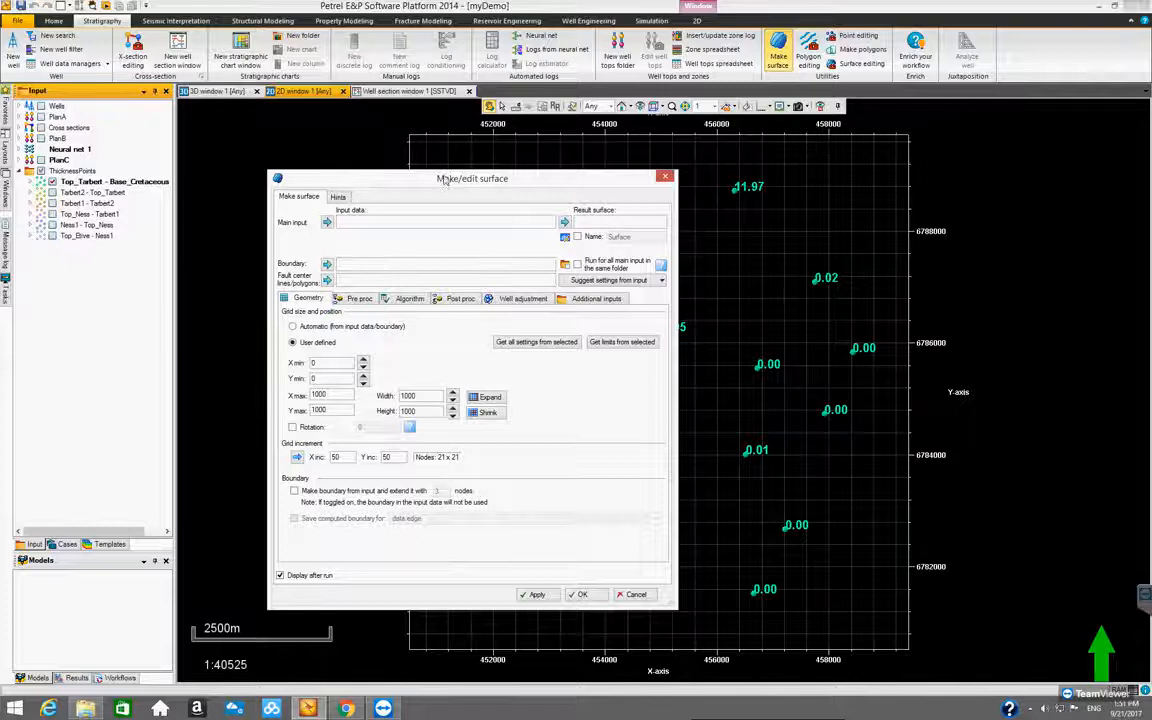
pyautogui.moveTo(445, 179); pyautogui.dragTo(446, 171)
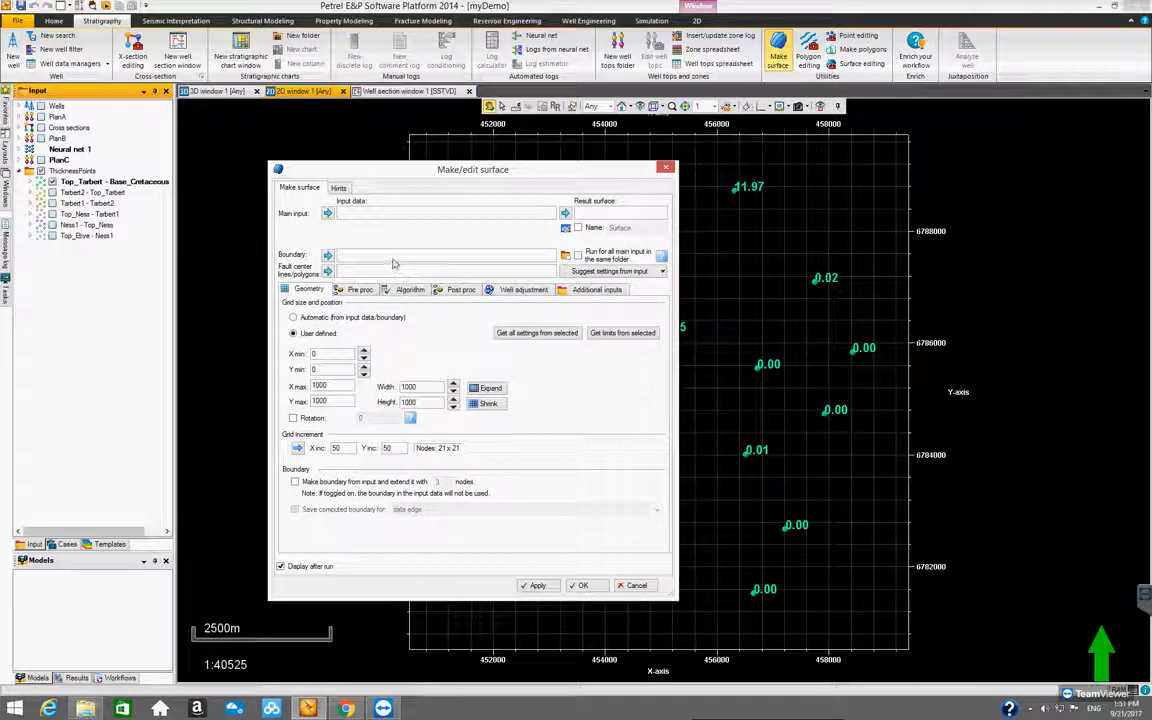
pyautogui.moveTo(380, 164)
pyautogui.mouseDown()
pyautogui.moveTo(353, 161)
pyautogui.moveTo(382, 161)
pyautogui.moveTo(385, 180)
pyautogui.mouseUp()
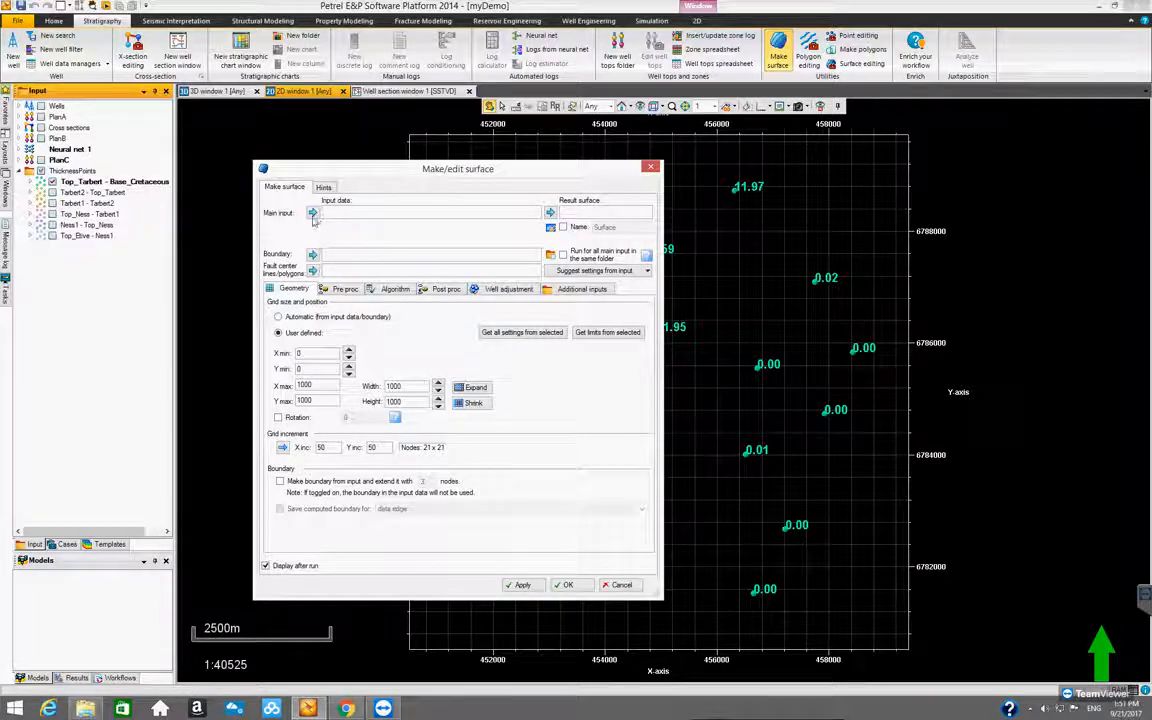
# Set Top_Tarbert - Base_Cretaceous as main input with the Thickness attribute, and enable the run for all main input in the same folder
pyautogui.click(112, 181)
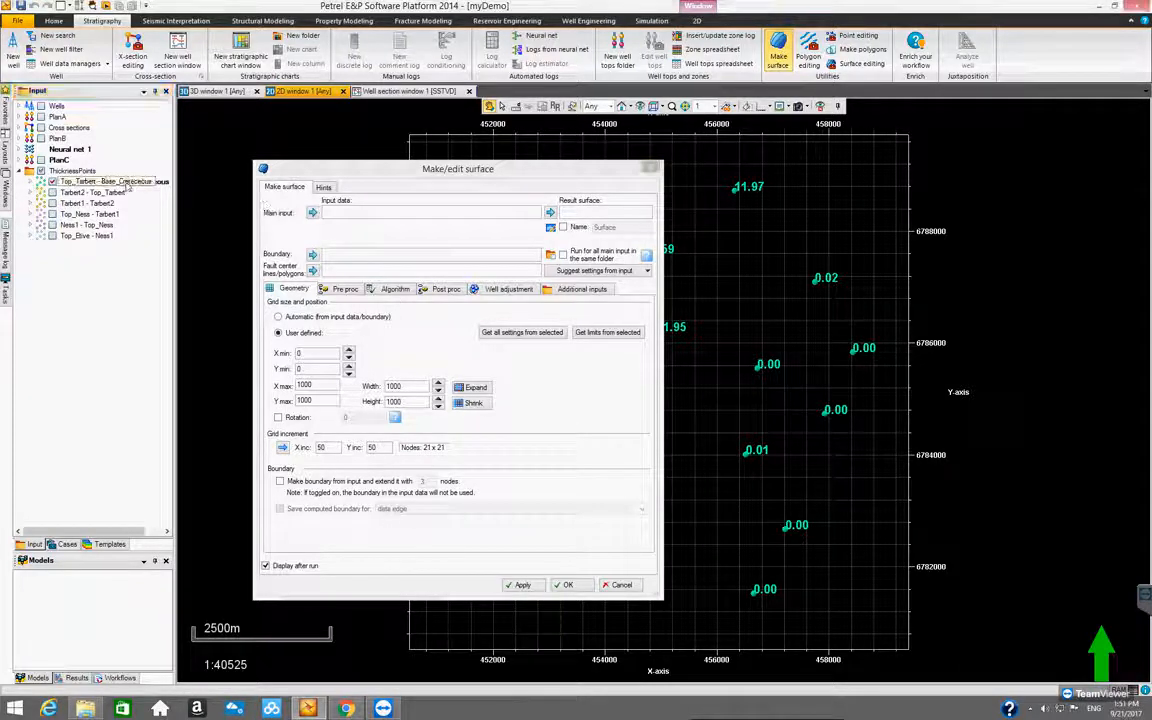
pyautogui.click(312, 213)
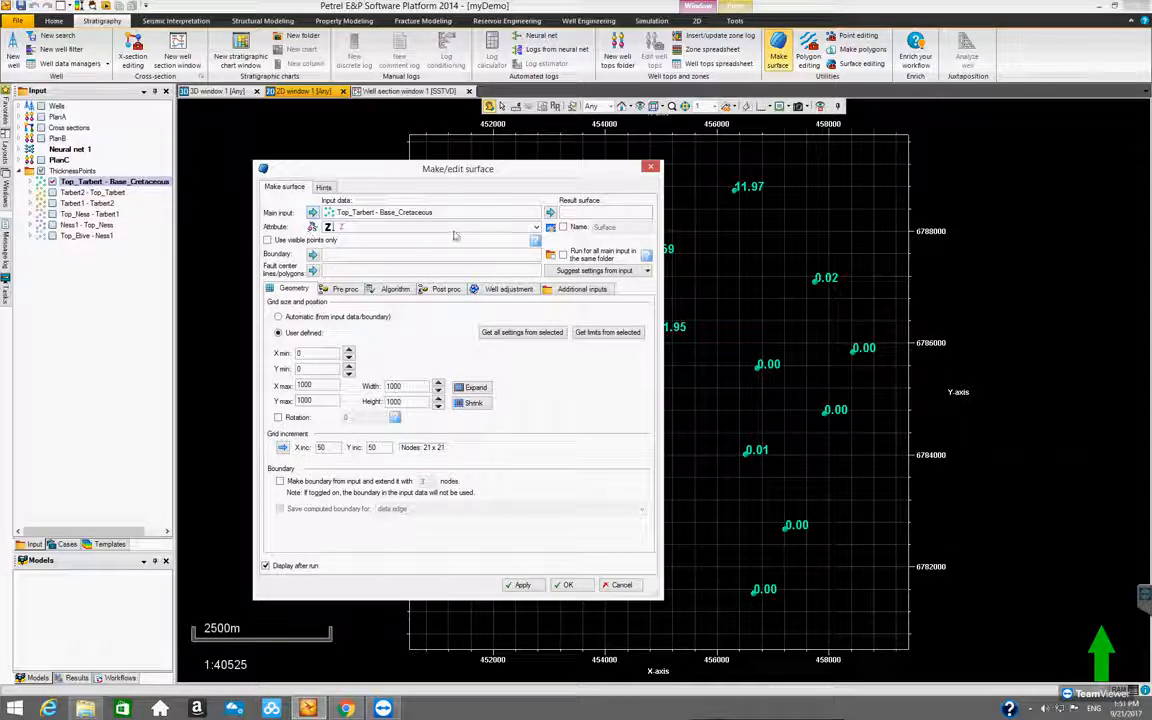
pyautogui.click(412, 227)
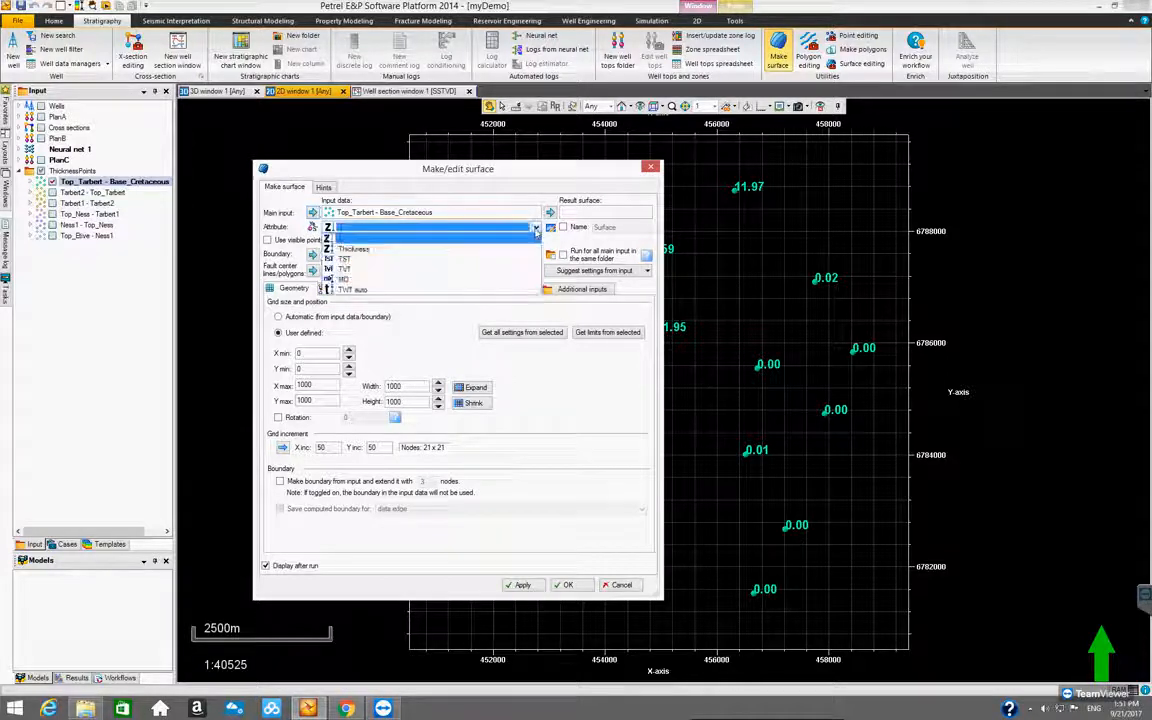
pyautogui.click(400, 248)
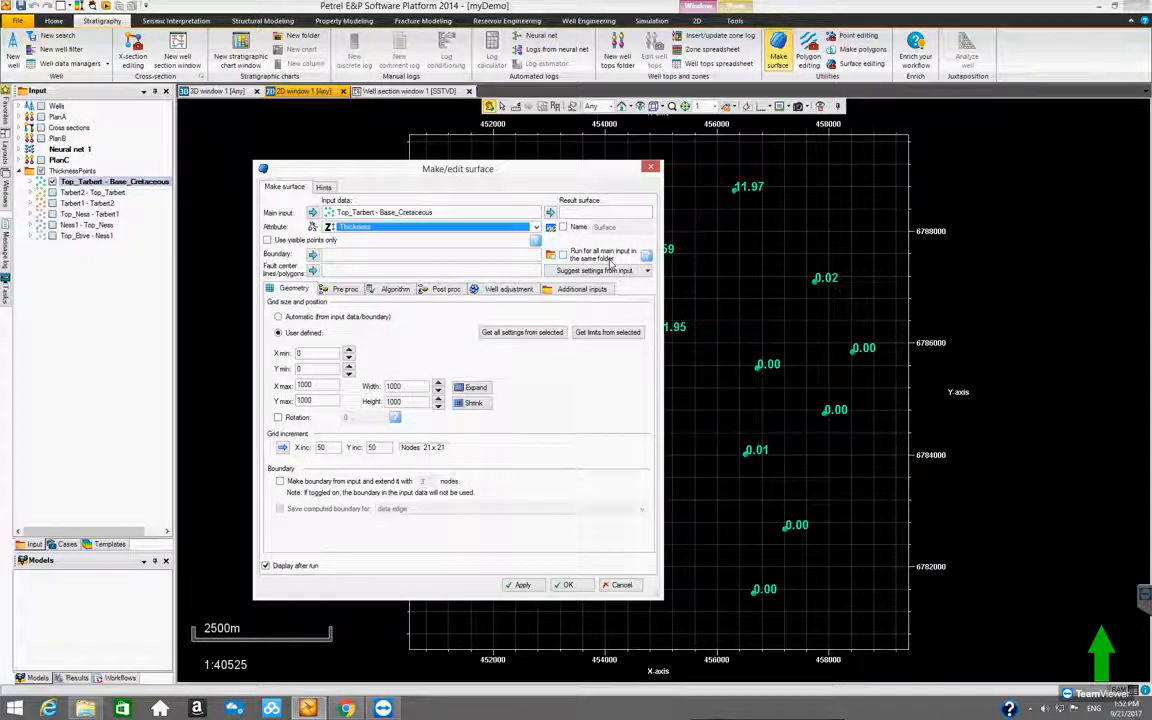
pyautogui.click(564, 256)
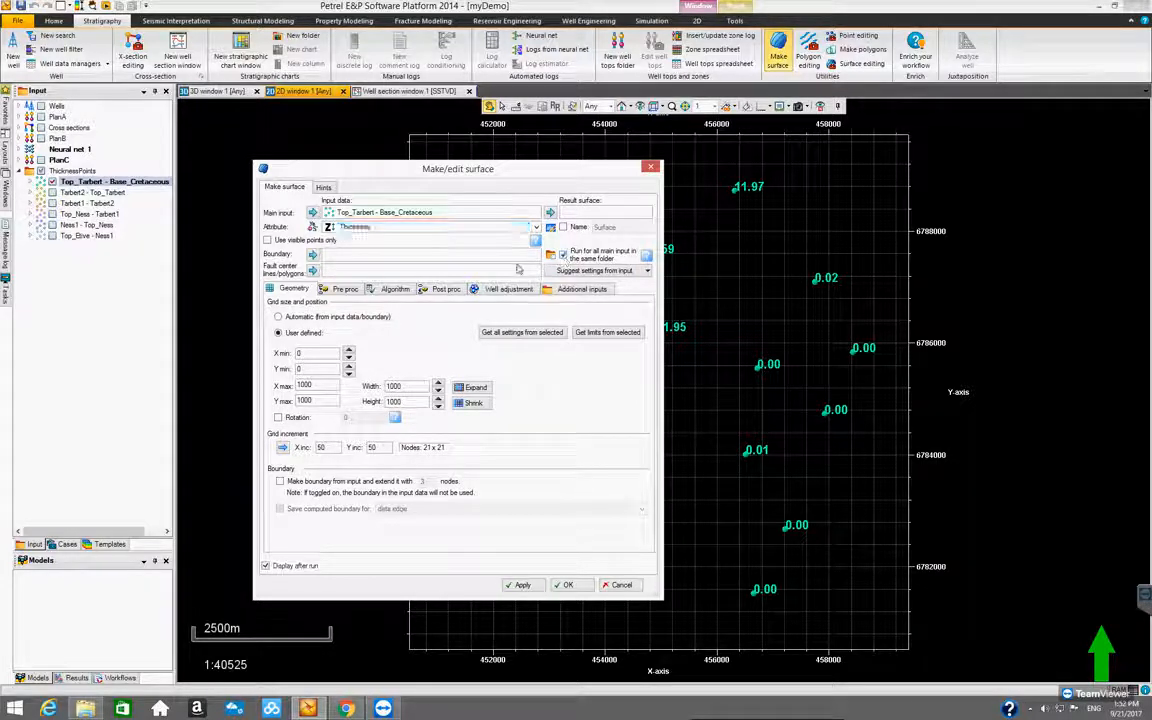
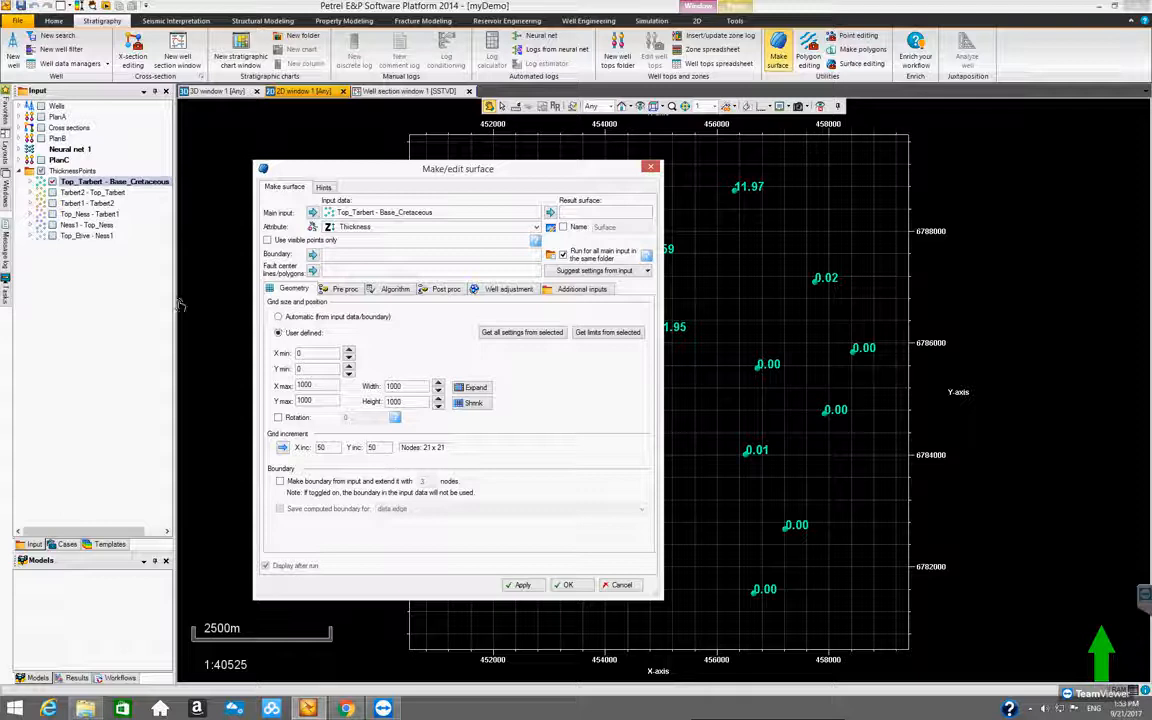
# Set the surface's grid size and position to automatic from input data/boundary, and move the dialog aside to check the extent of the thickness points
pyautogui.click(277, 316)
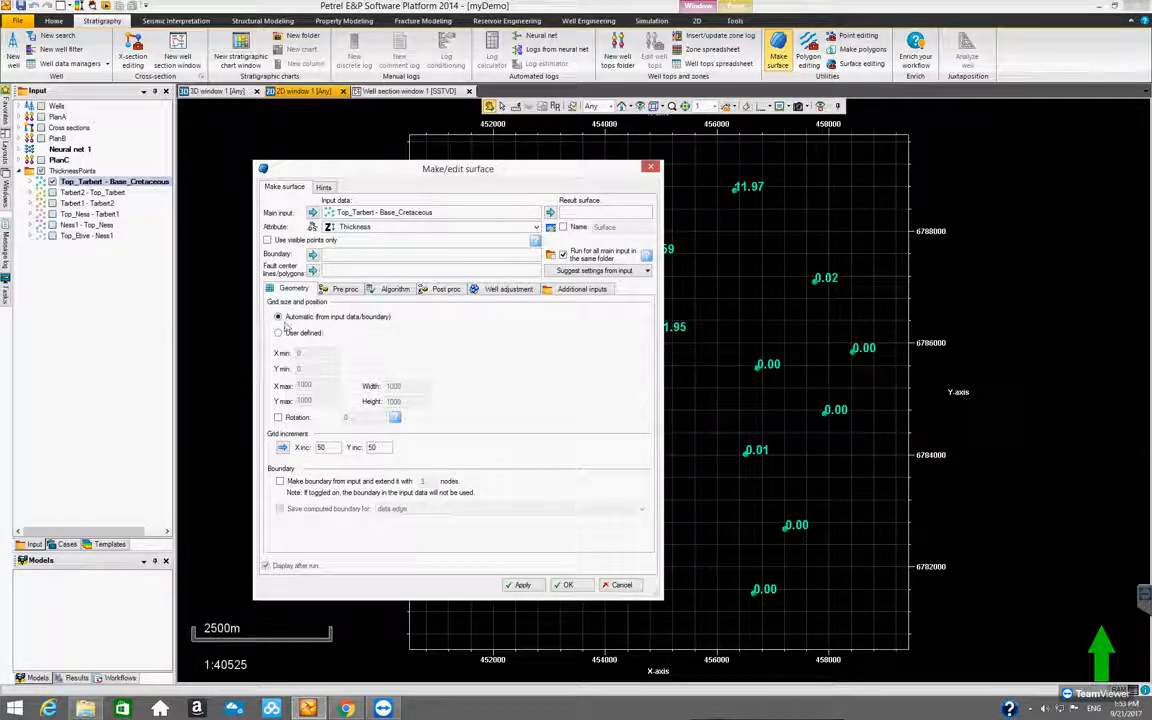
pyautogui.moveTo(390, 176); pyautogui.dragTo(198, 225)
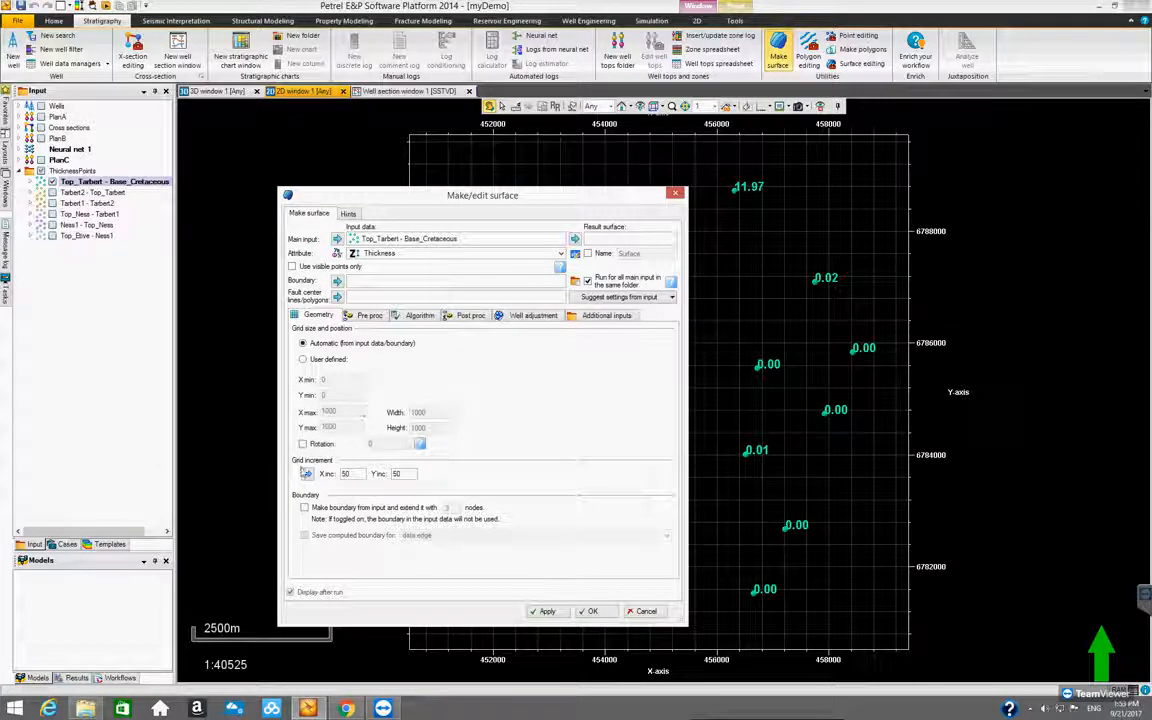
pyautogui.moveTo(508, 189); pyautogui.dragTo(444, 183)
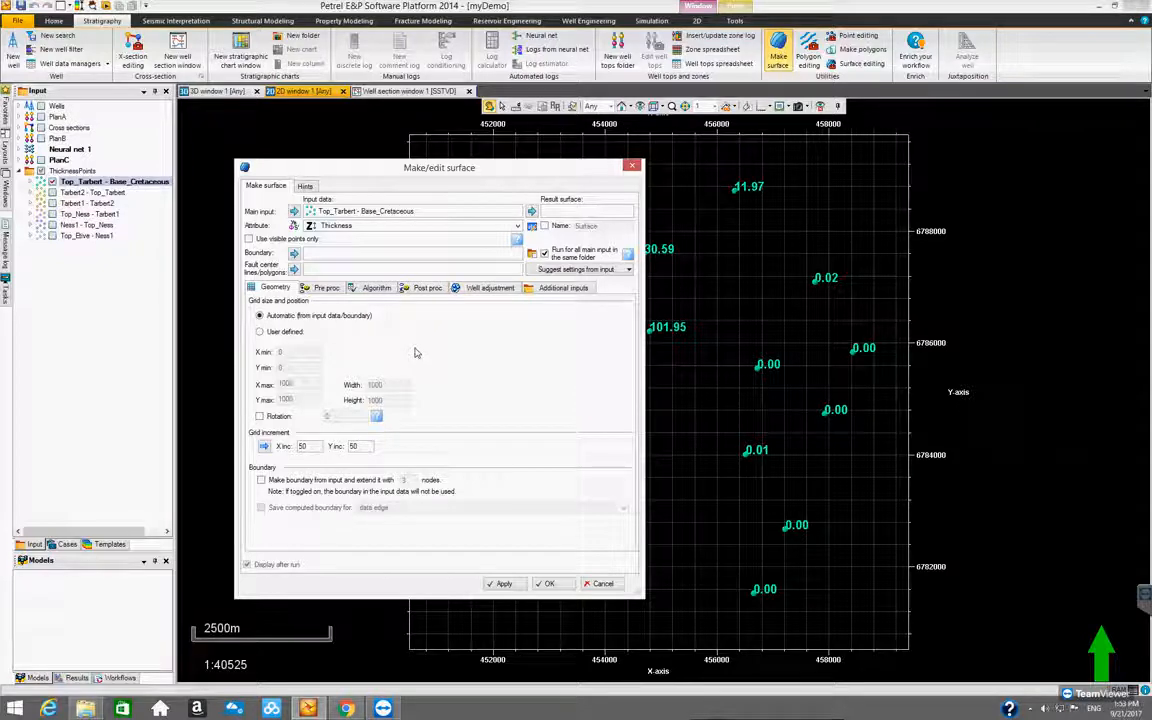
pyautogui.moveTo(414, 166); pyautogui.dragTo(187, 225)
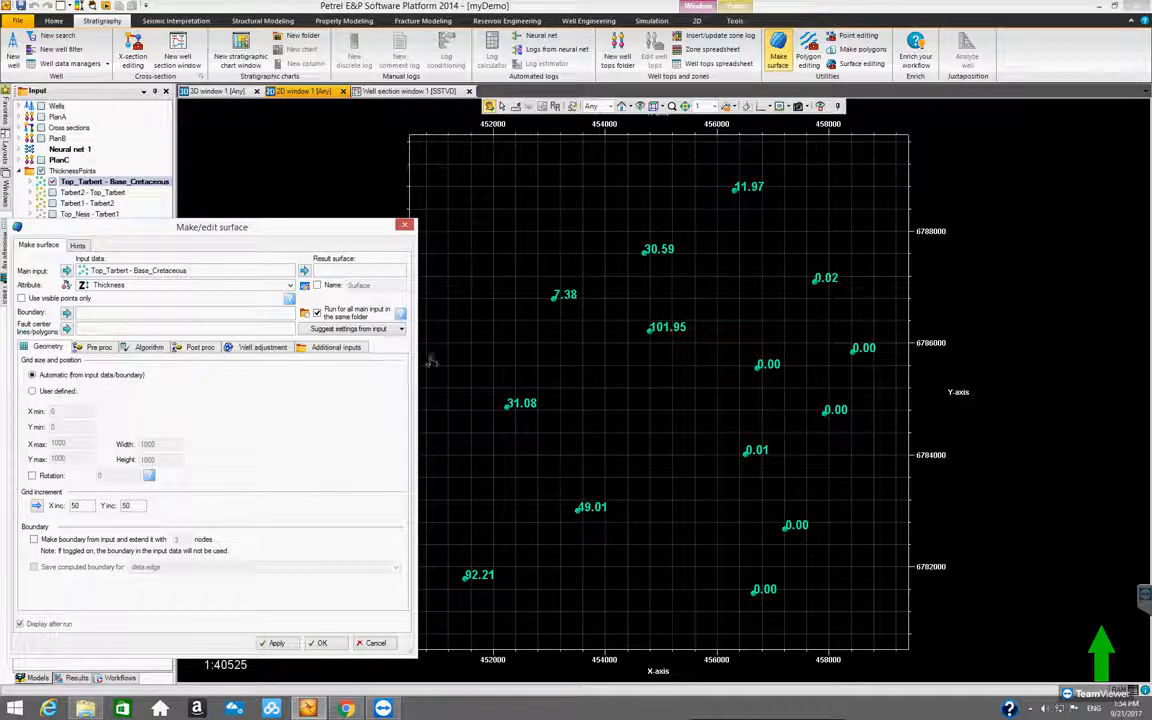
pyautogui.moveTo(325, 234); pyautogui.dragTo(398, 232)
pyautogui.moveTo(590, 203); pyautogui.dragTo(593, 188)
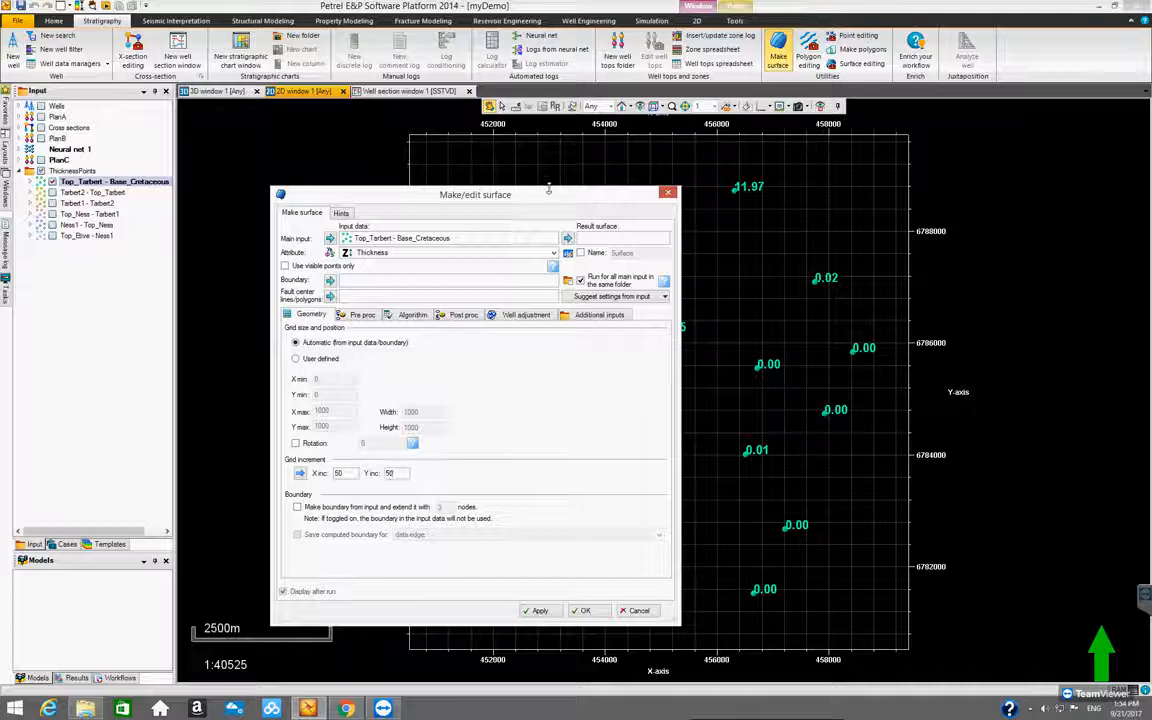
pyautogui.moveTo(505, 186); pyautogui.dragTo(224, 201)
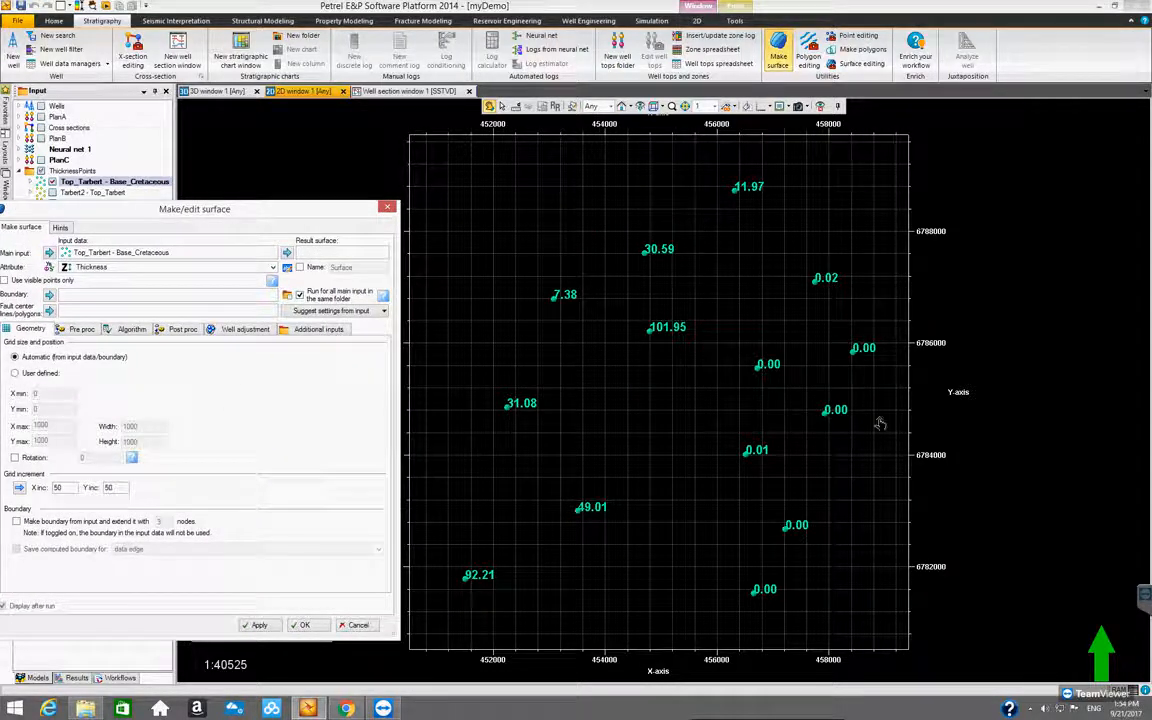
pyautogui.moveTo(303, 218); pyautogui.dragTo(510, 213)
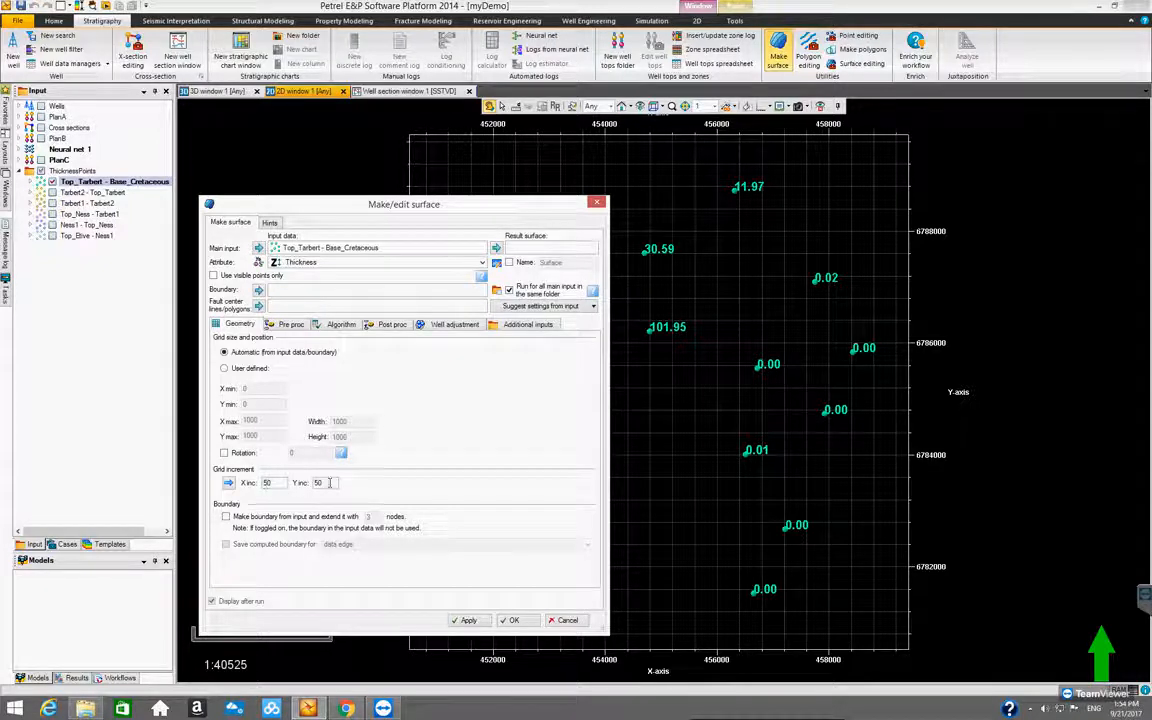
pyautogui.moveTo(468, 204); pyautogui.dragTo(320, 193)
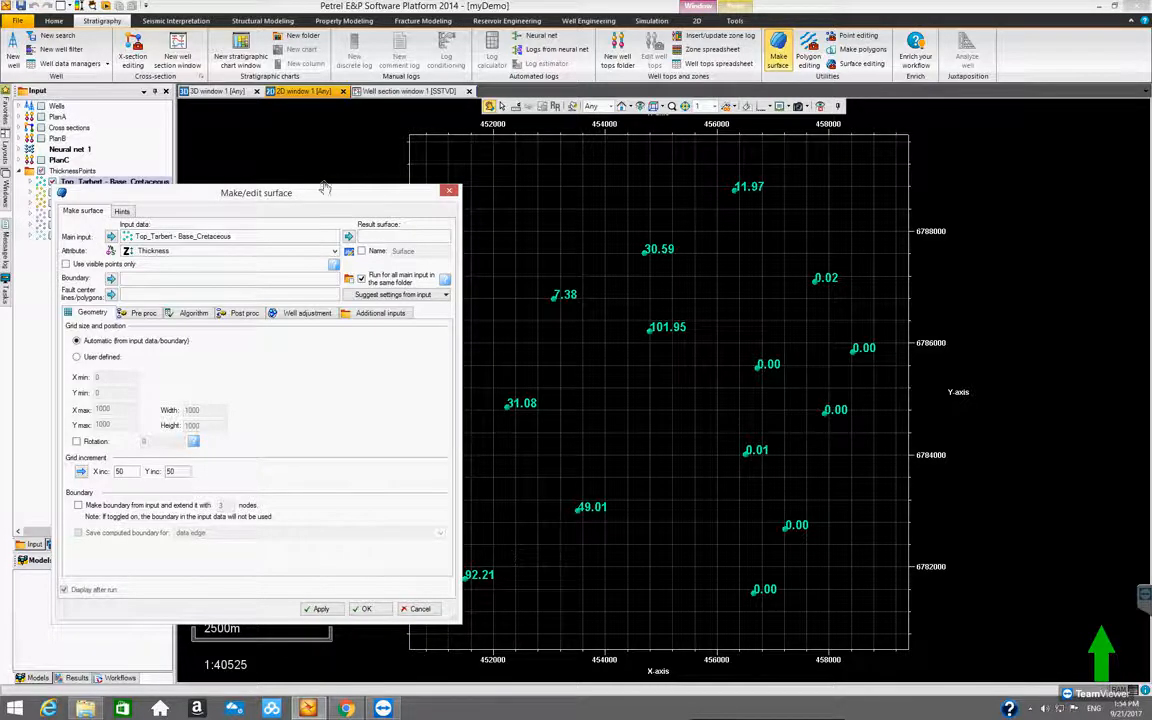
pyautogui.moveTo(320, 200); pyautogui.dragTo(500, 169)
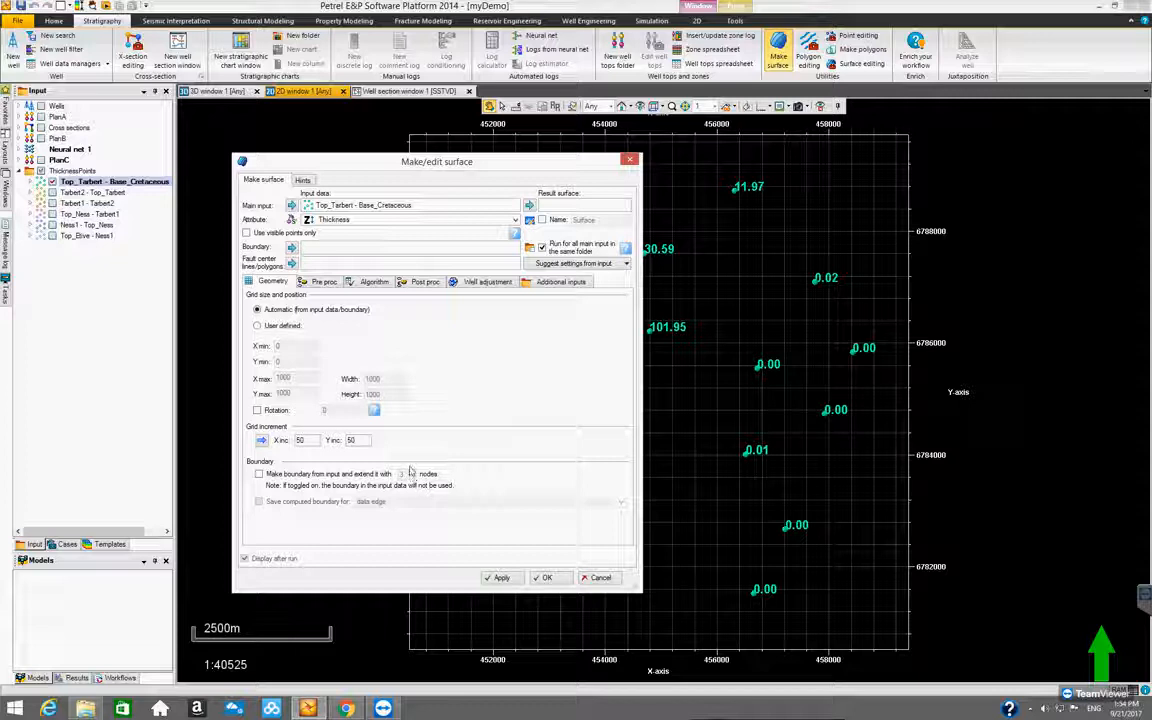
# Choose Isochore interpolation as the gridding method and create the thickness surfaces for the whole folder
pyautogui.click(370, 283)
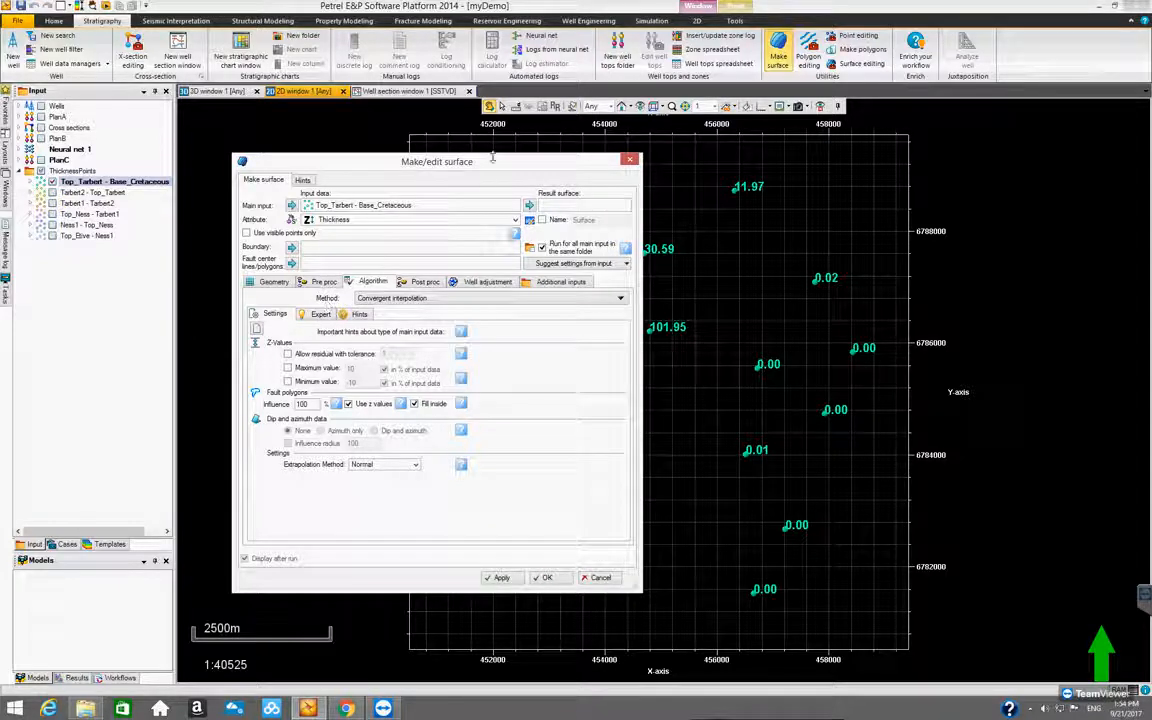
pyautogui.moveTo(492, 157); pyautogui.dragTo(247, 207)
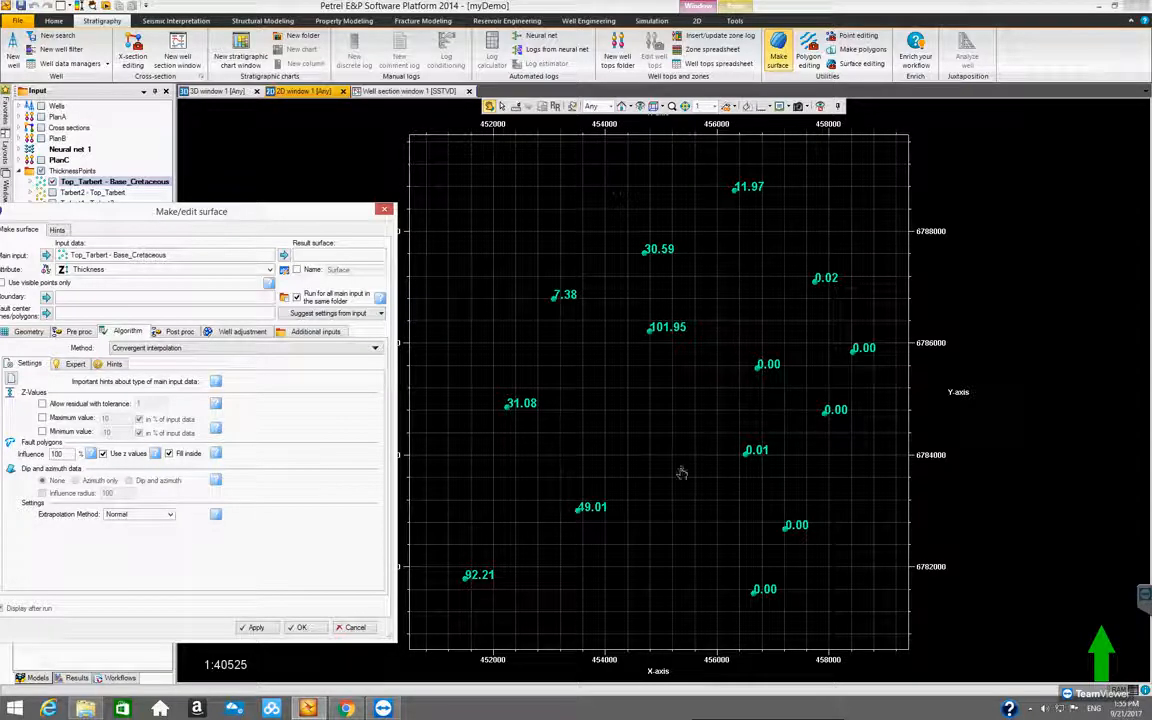
pyautogui.moveTo(293, 215); pyautogui.dragTo(470, 176)
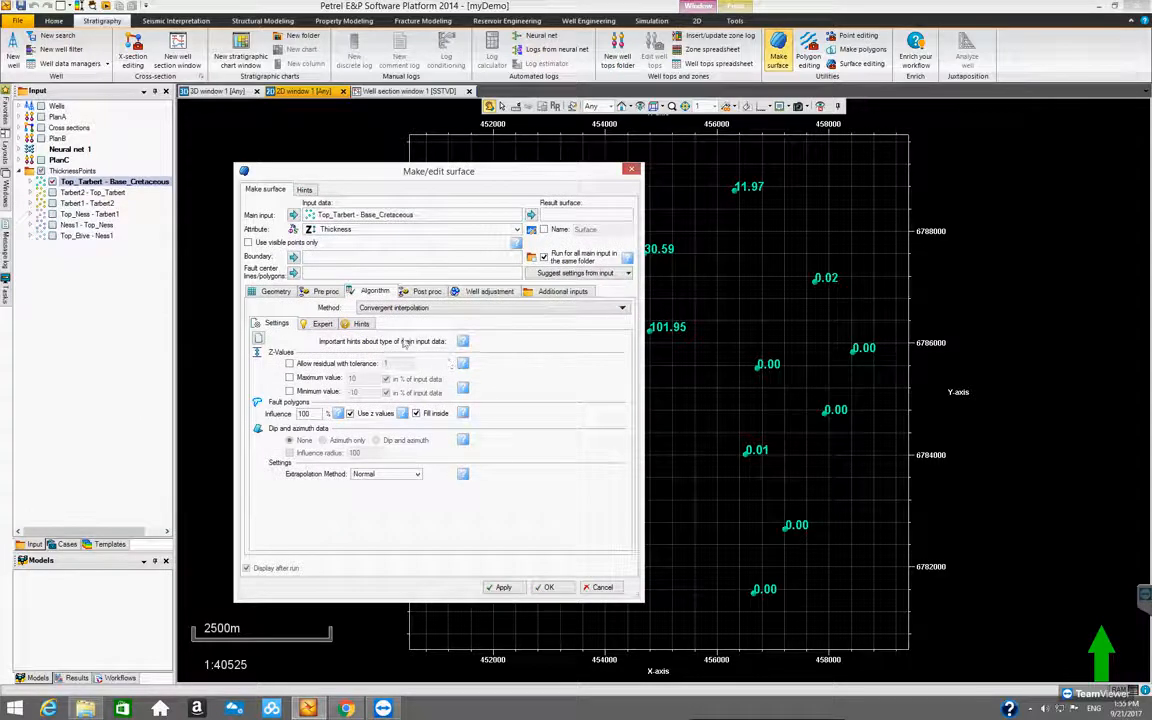
pyautogui.click(503, 310)
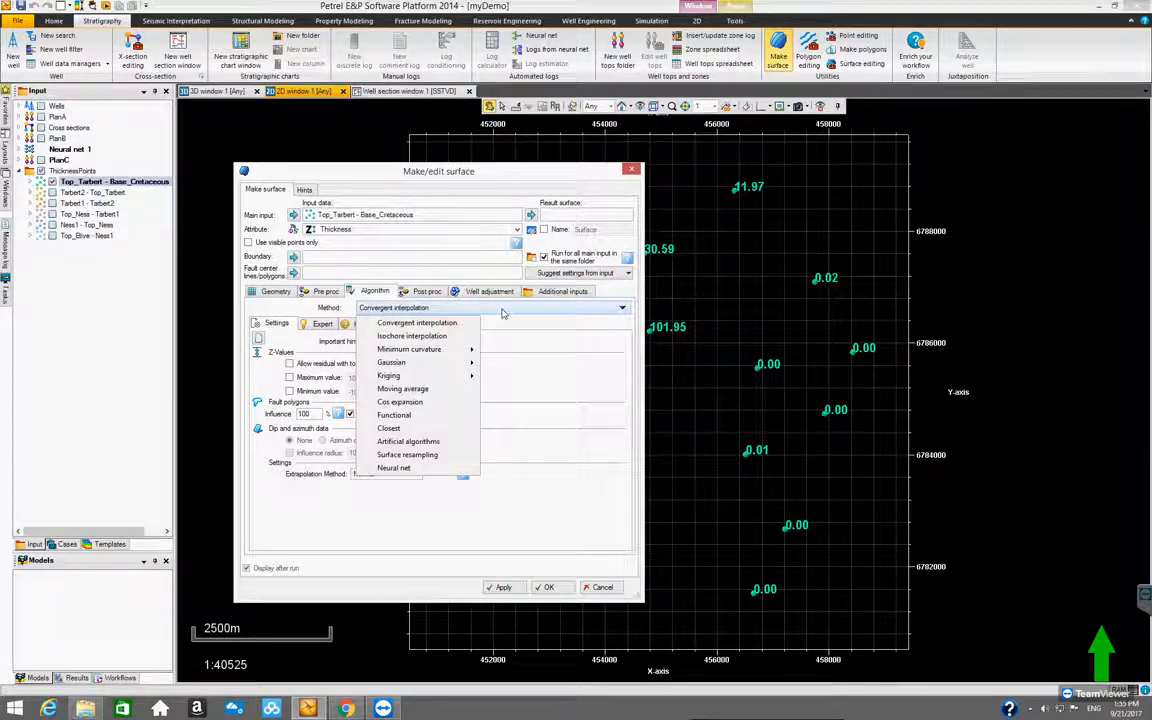
pyautogui.click(407, 338)
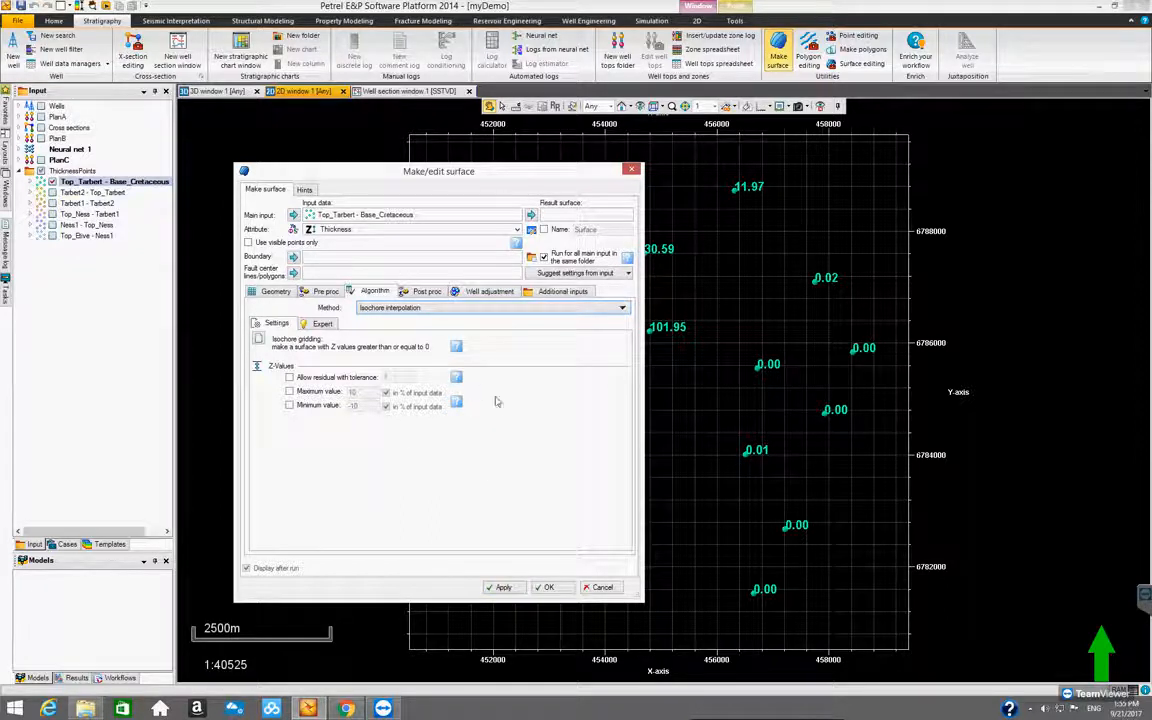
pyautogui.click(557, 588)
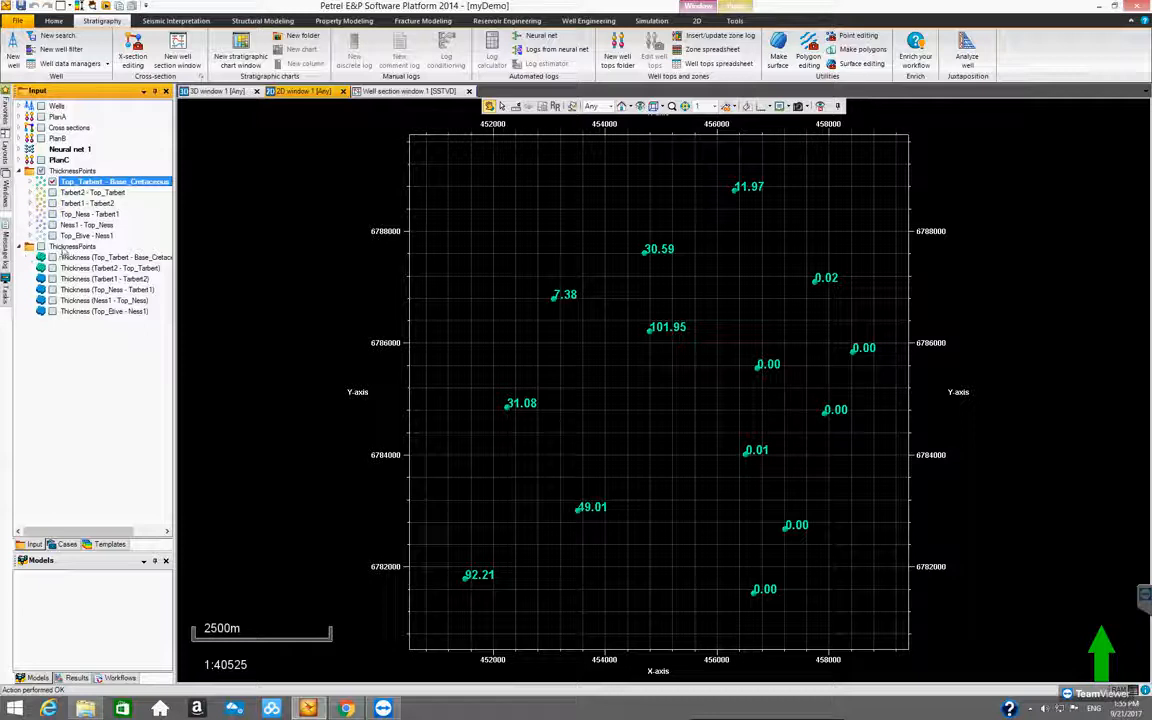
# Hide the Top_Tarbert - Base_Cretaceous points and rename the new folder holding the thickness surfaces as isochore
pyautogui.click(64, 248)
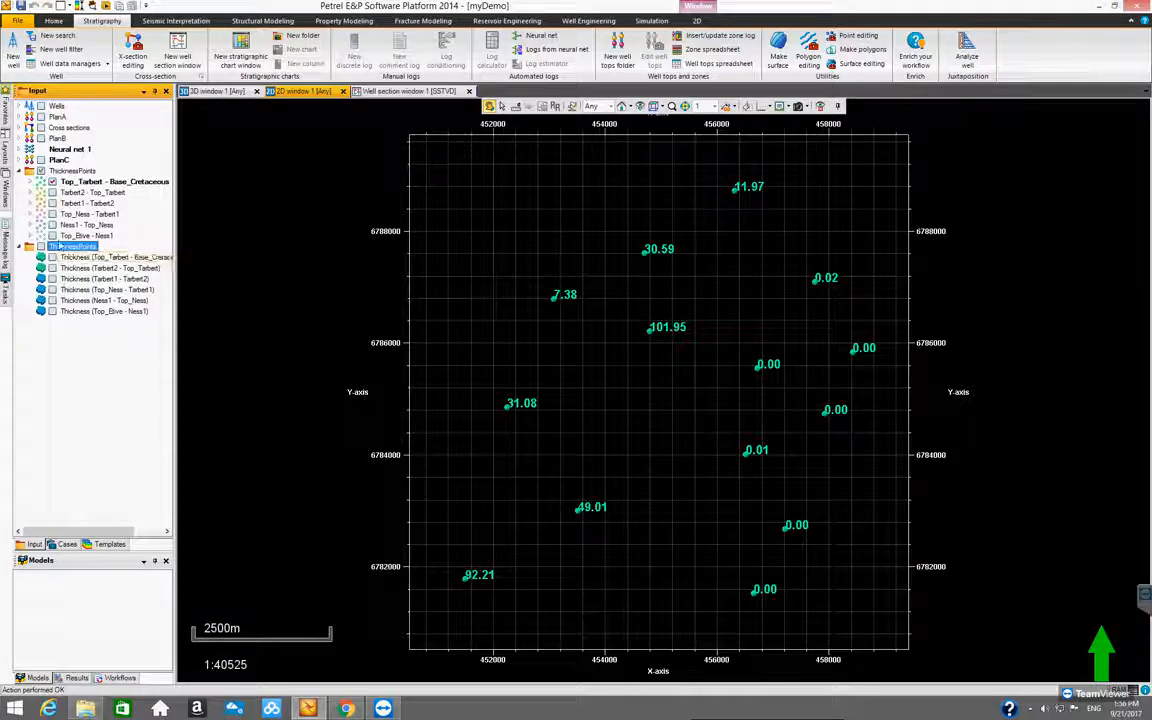
pyautogui.click(52, 183)
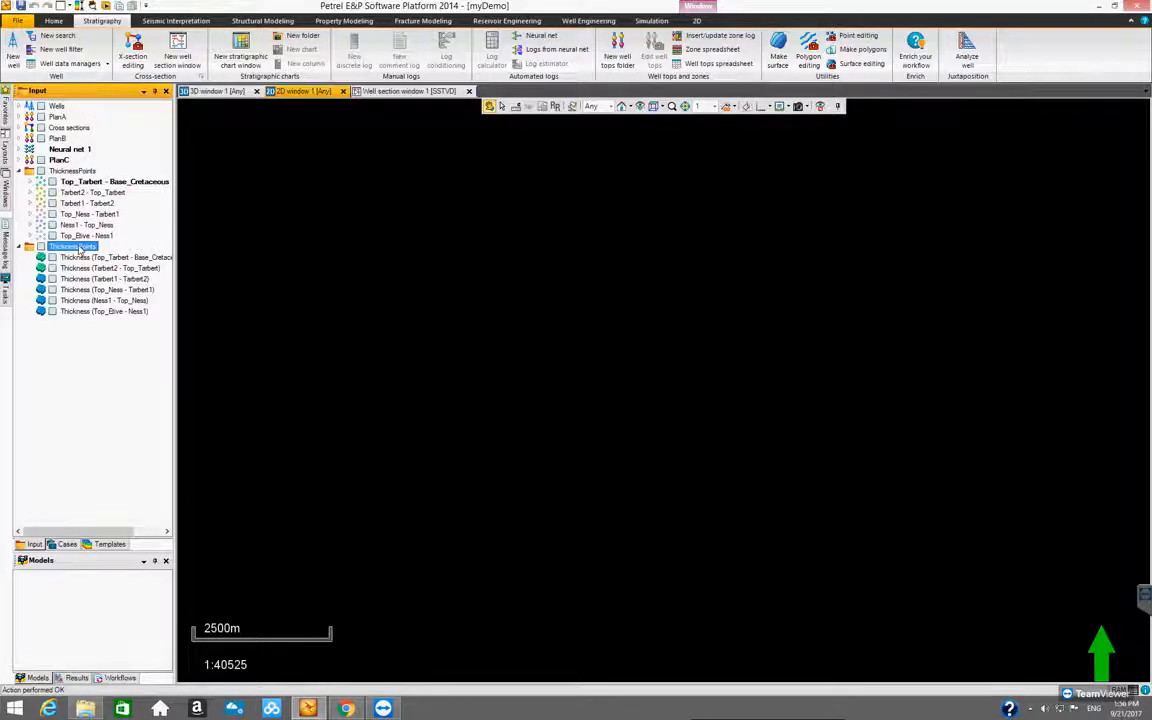
pyautogui.rightClick(80, 250)
pyautogui.click(110, 252)
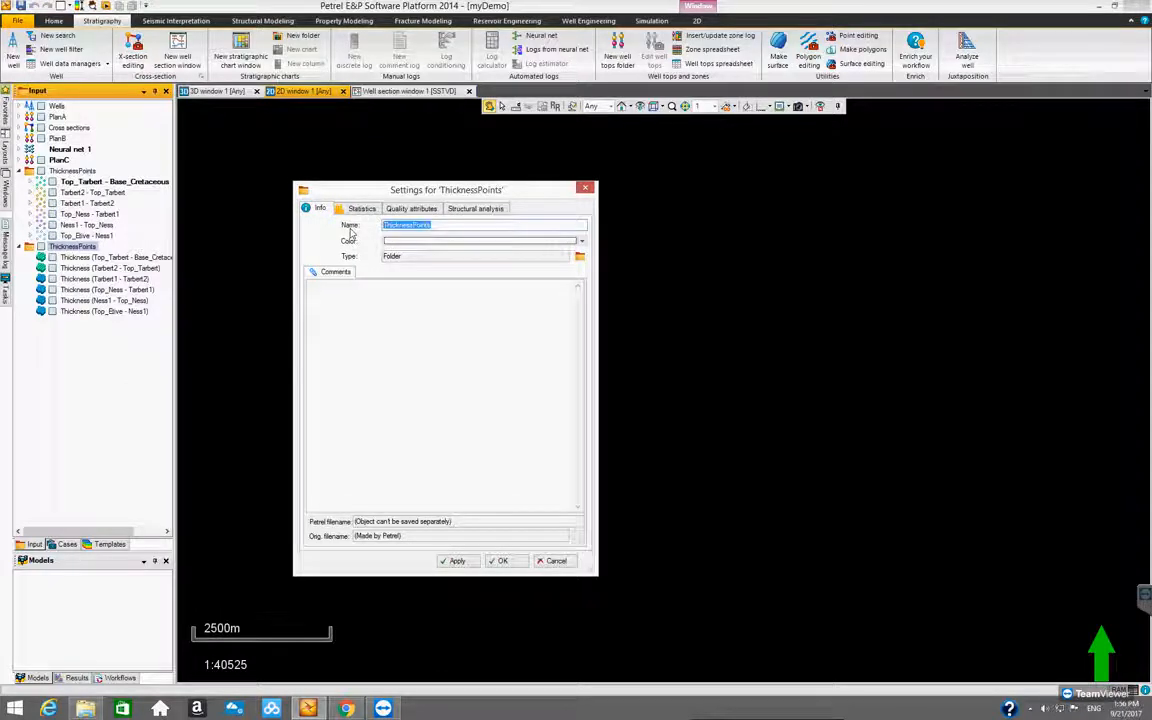
pyautogui.press('BackSpace')
pyautogui.write('isochore')
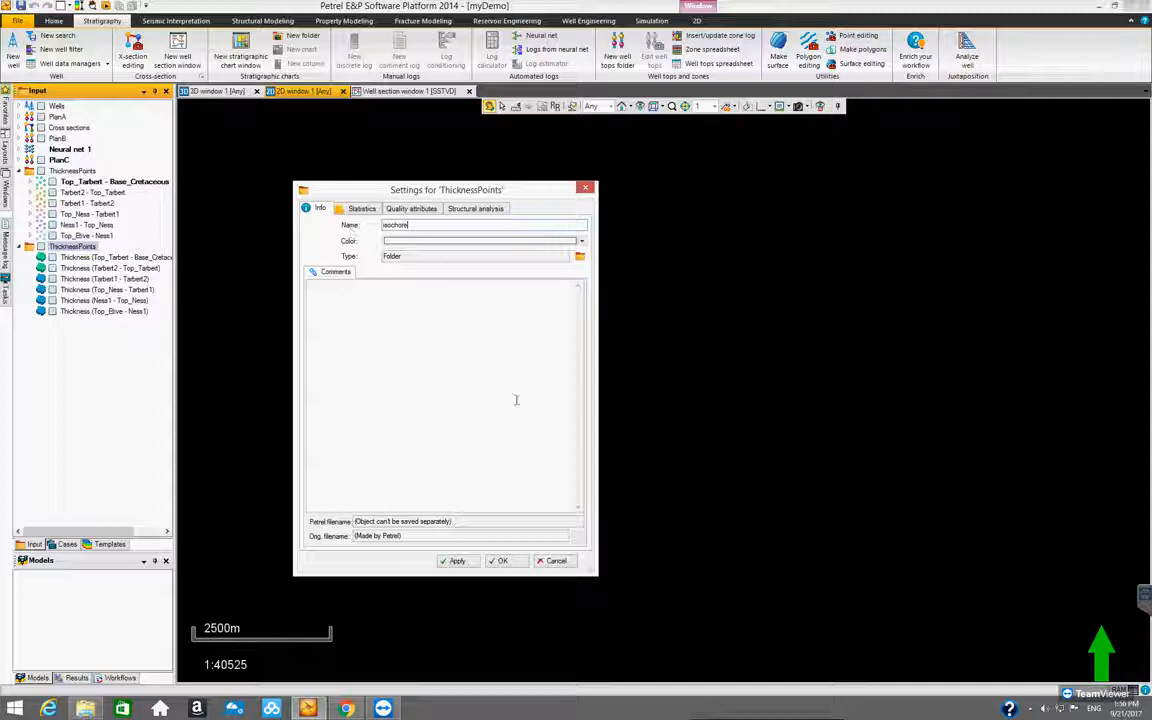
pyautogui.press('Return')
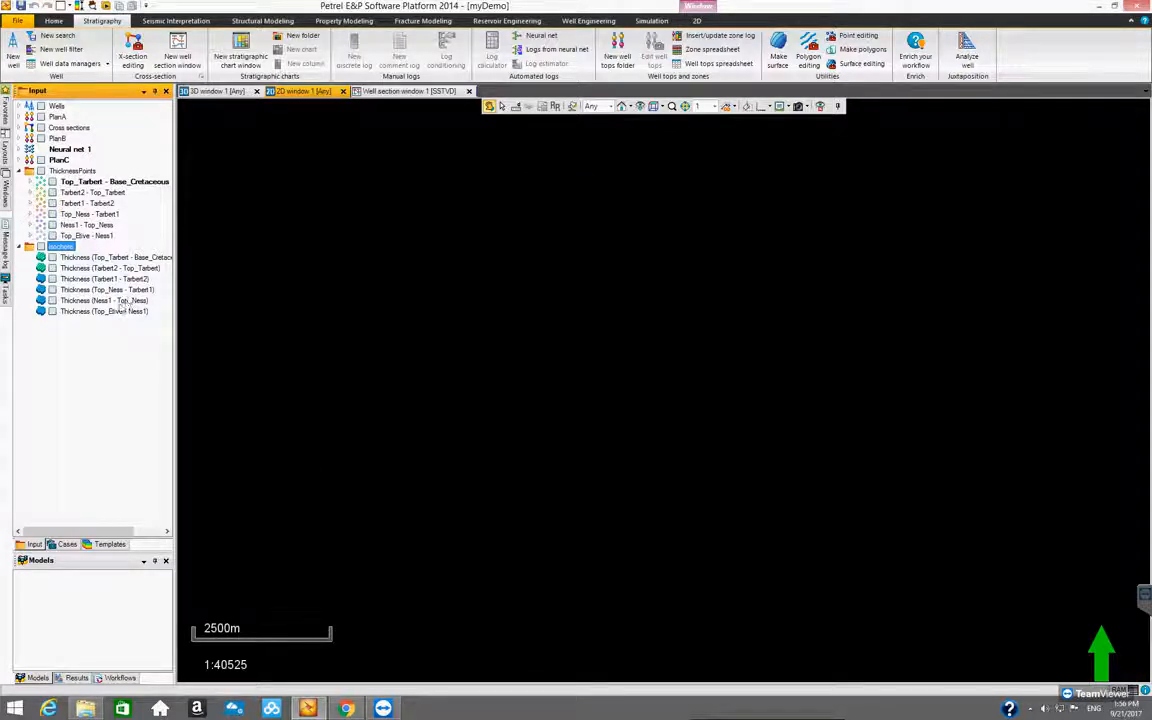
# View the isochore folder's six thickness surfaces one at a time in the 2D window, ending back on Top_Tarbert - Base_Cretaceous
pyautogui.click(52, 258)
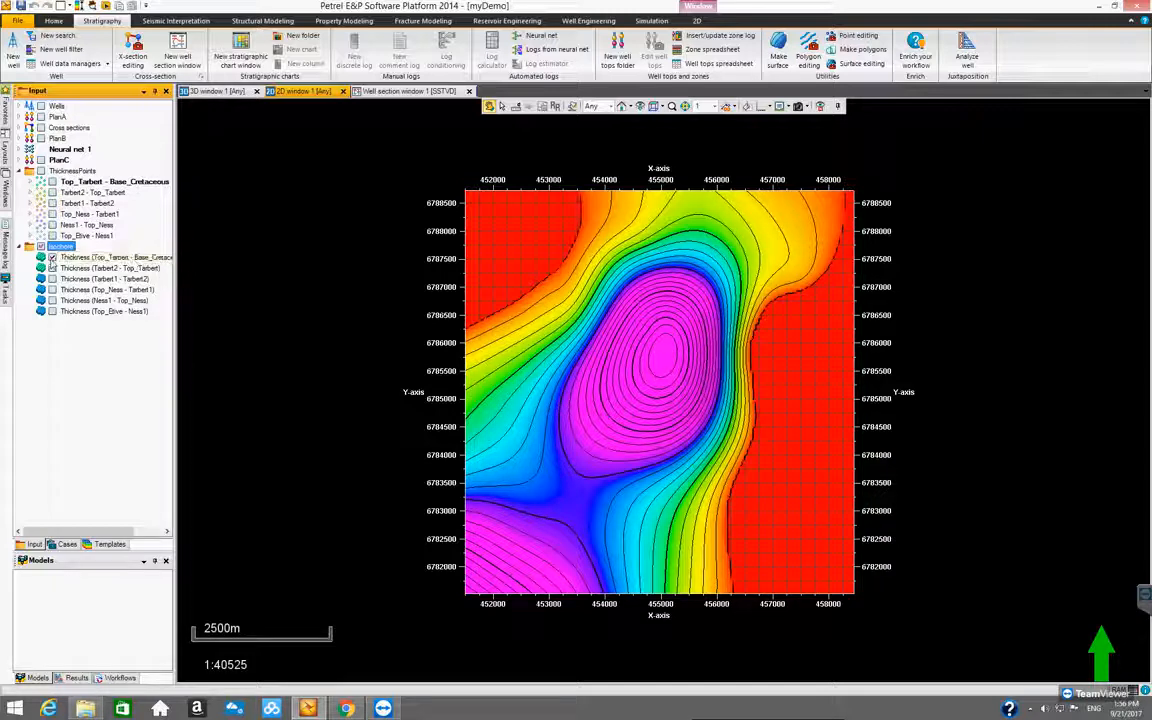
pyautogui.click(52, 258)
pyautogui.click(52, 268)
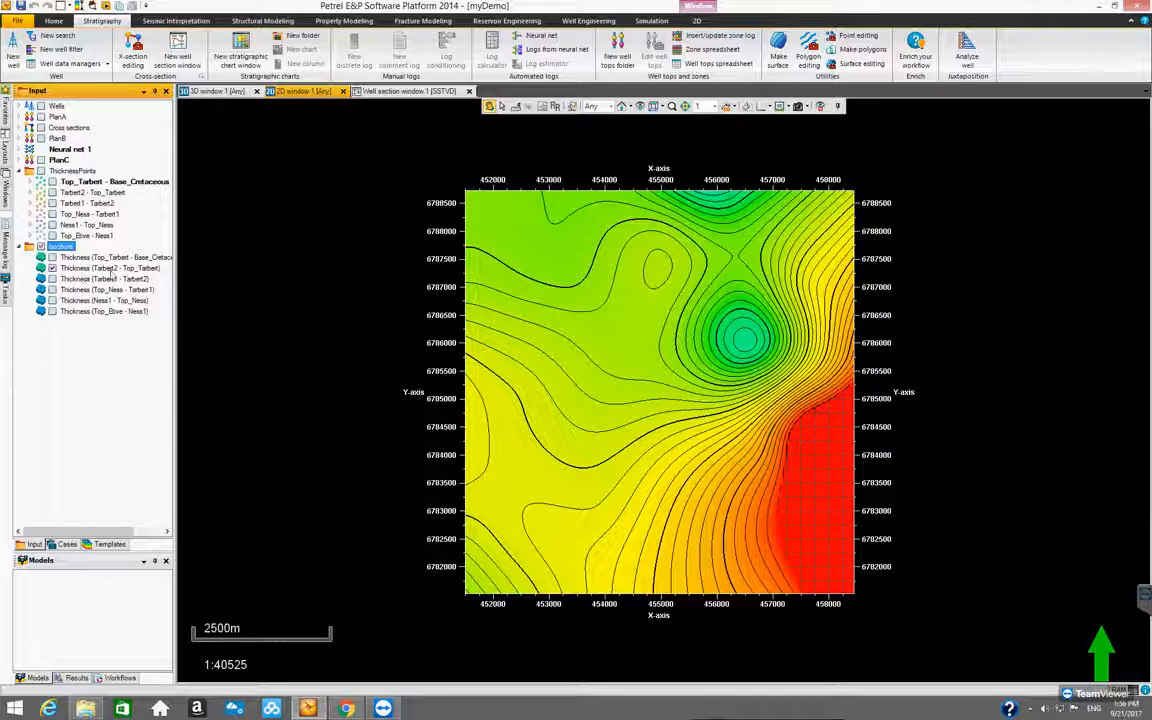
pyautogui.click(52, 279)
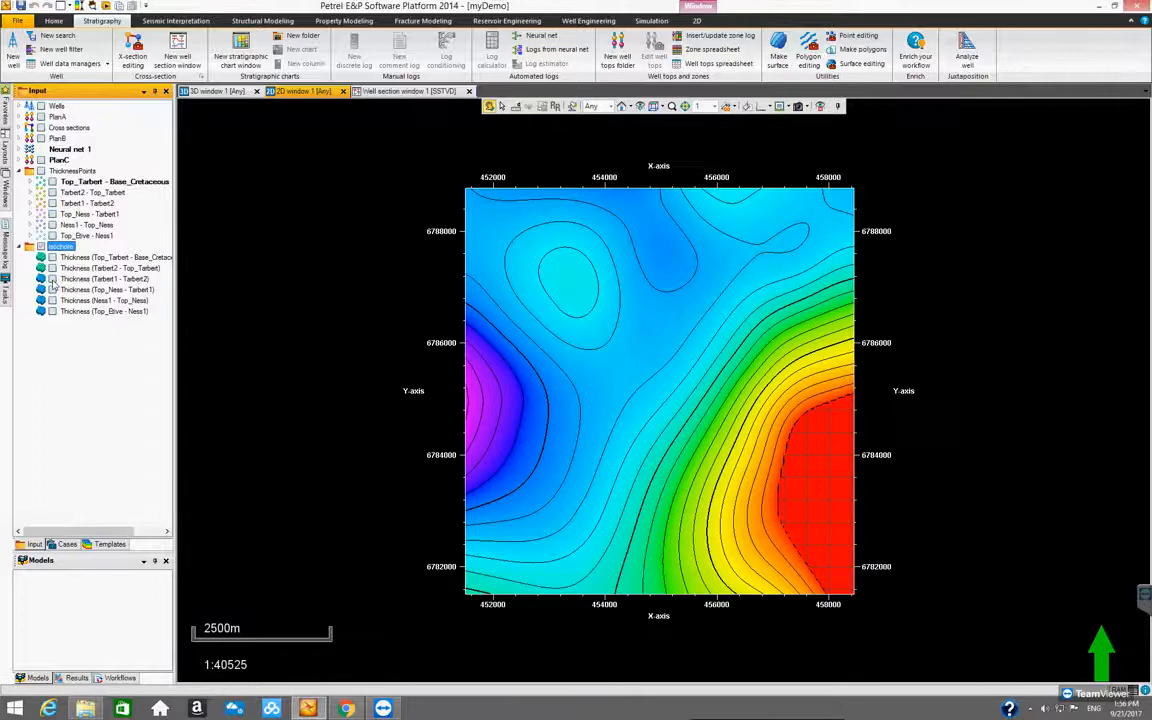
pyautogui.click(52, 284)
pyautogui.click(53, 291)
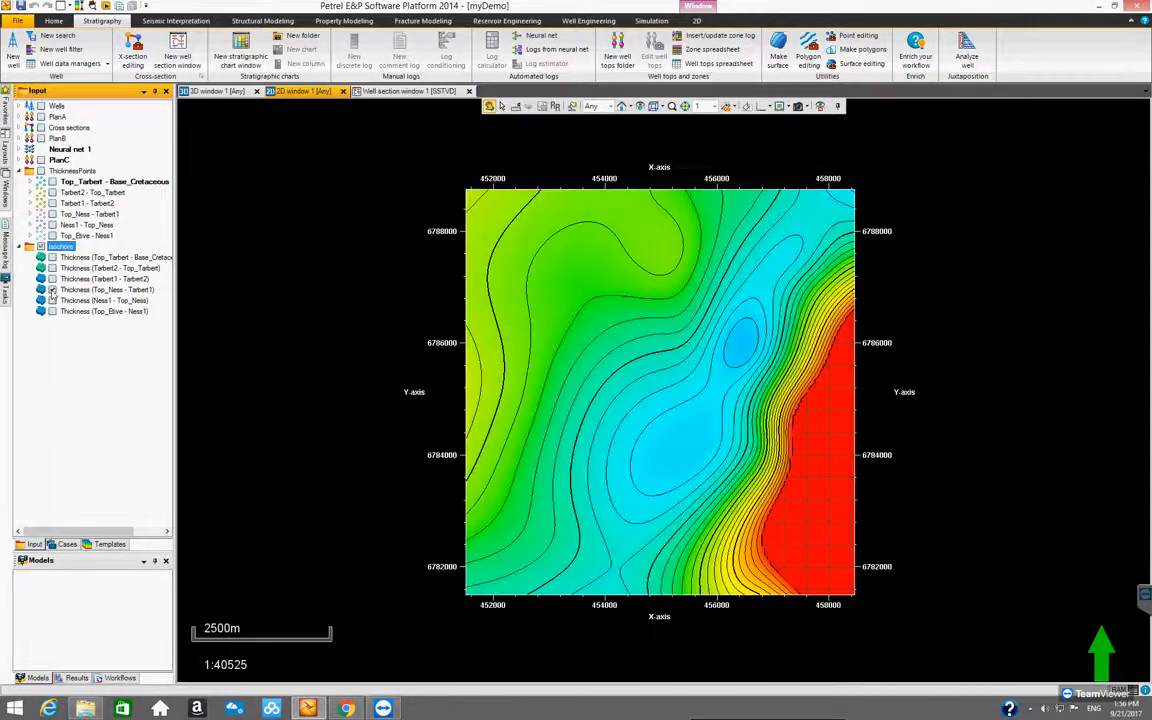
pyautogui.click(52, 290)
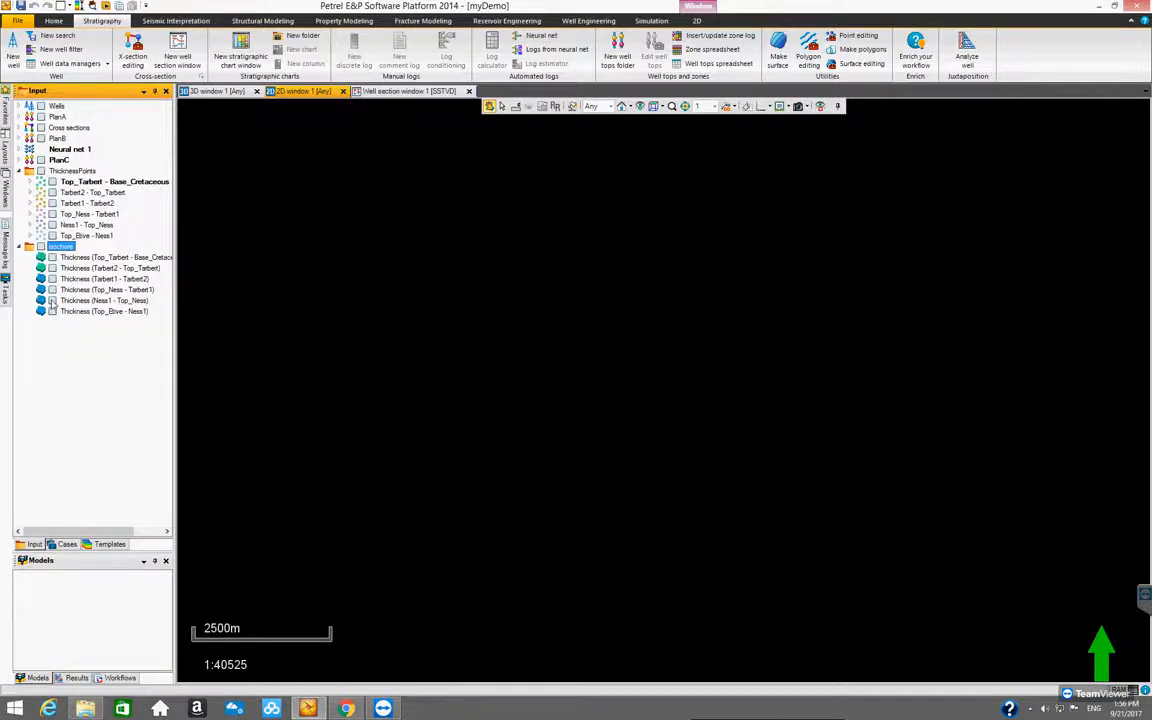
pyautogui.click(52, 300)
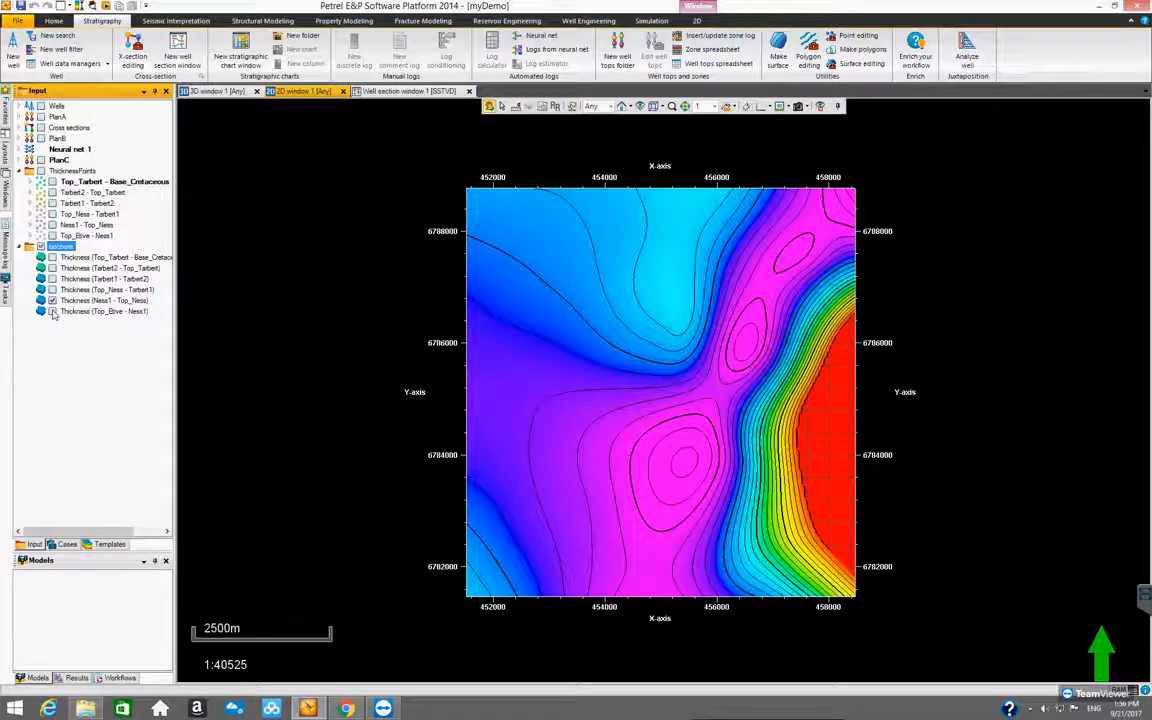
pyautogui.click(52, 311)
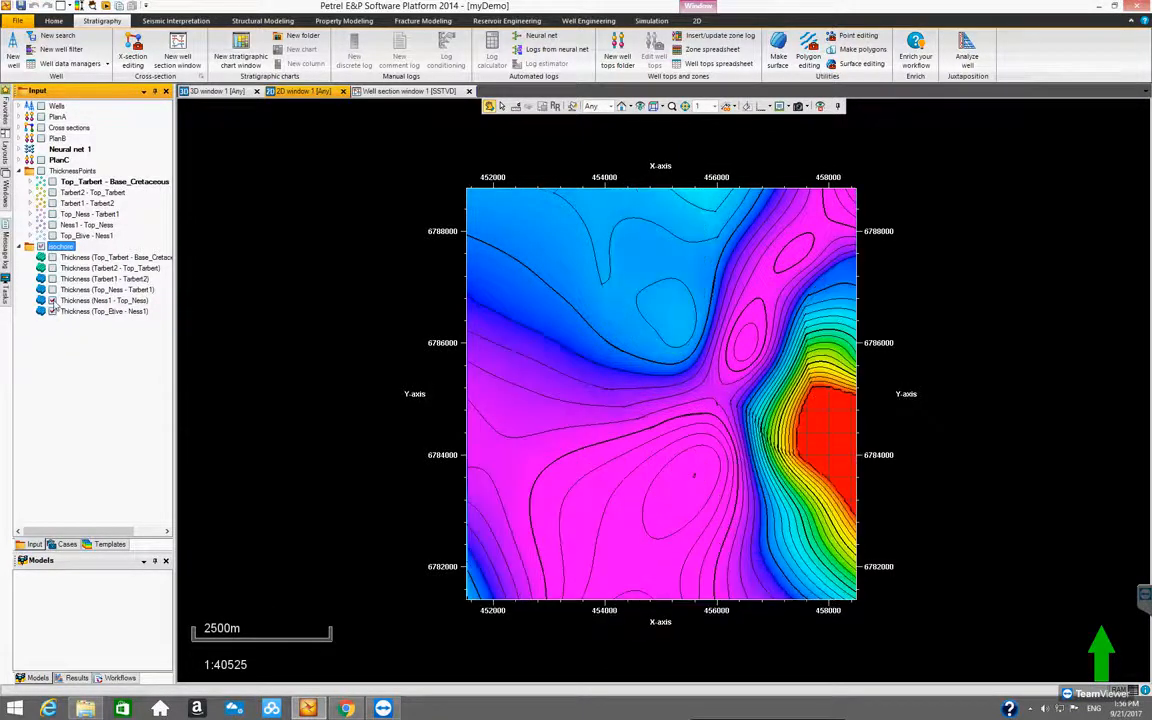
pyautogui.click(52, 300)
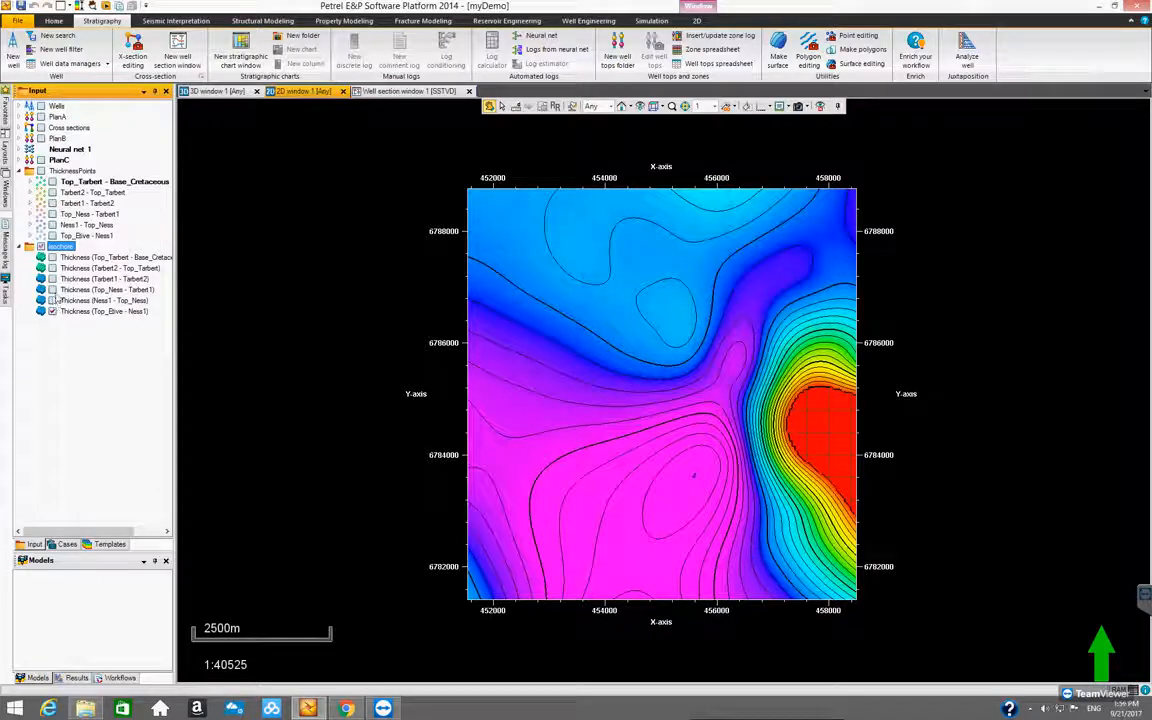
pyautogui.click(52, 311)
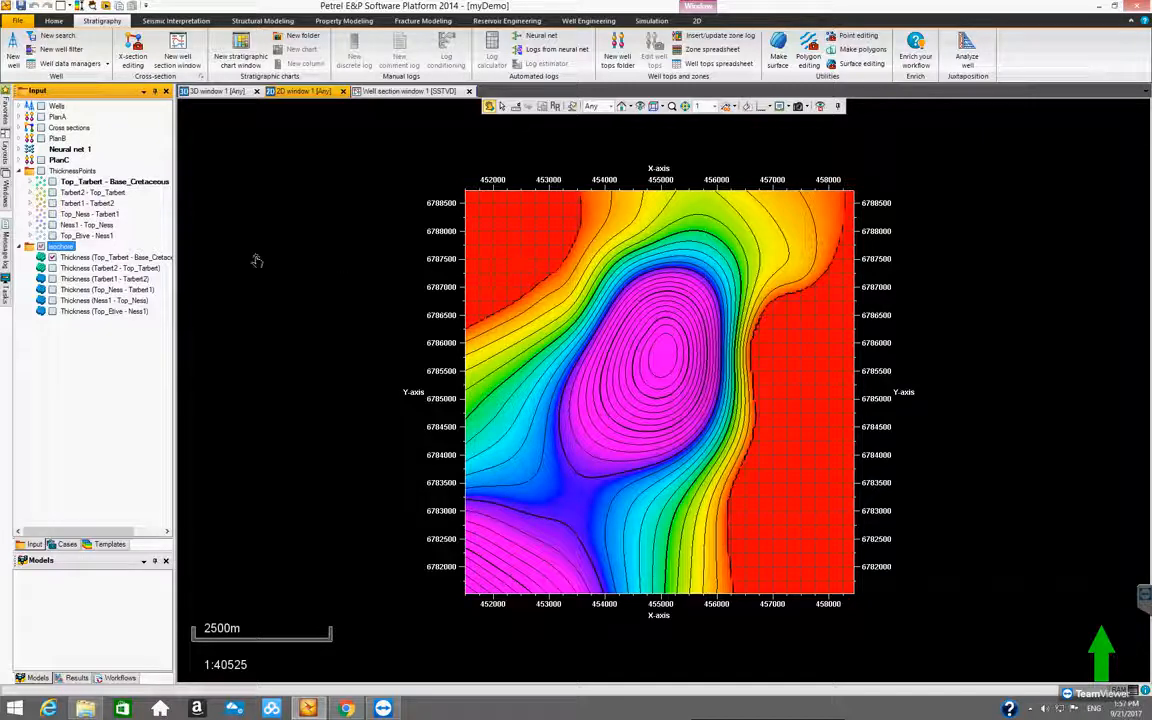
# Show the color legend for the Thickness (Top_Tarbert - Base_Cretaceous) surface and switch off the legend's histogram
pyautogui.click(114, 258)
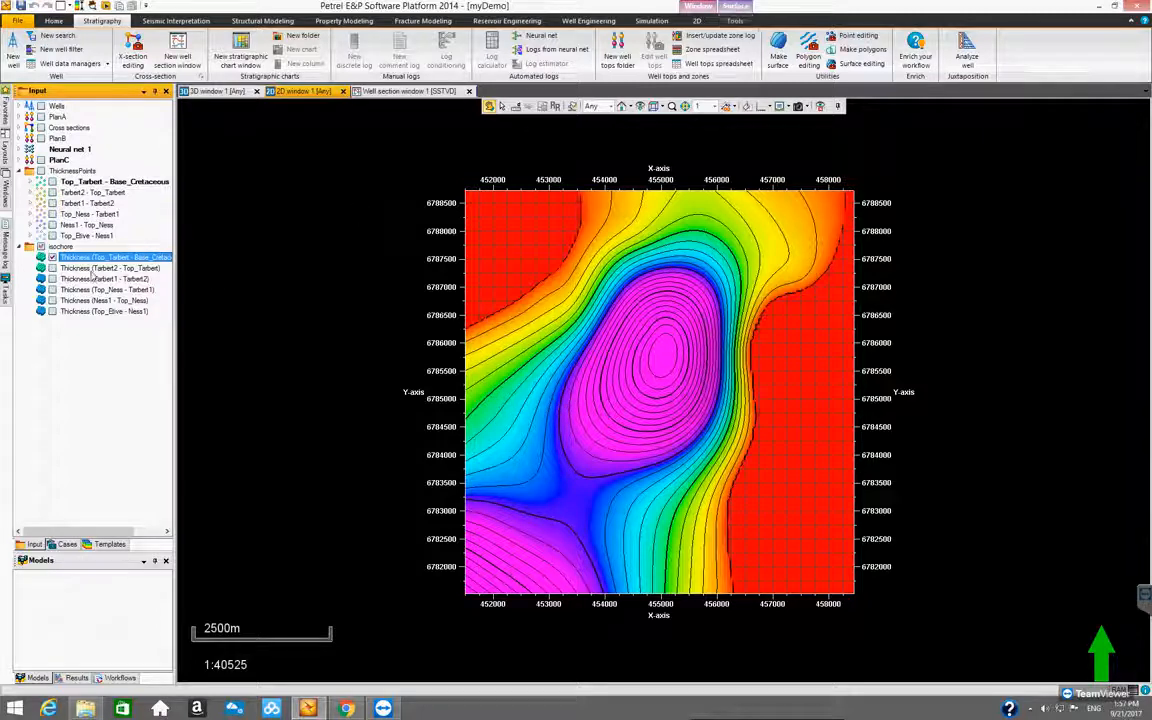
pyautogui.click(85, 259)
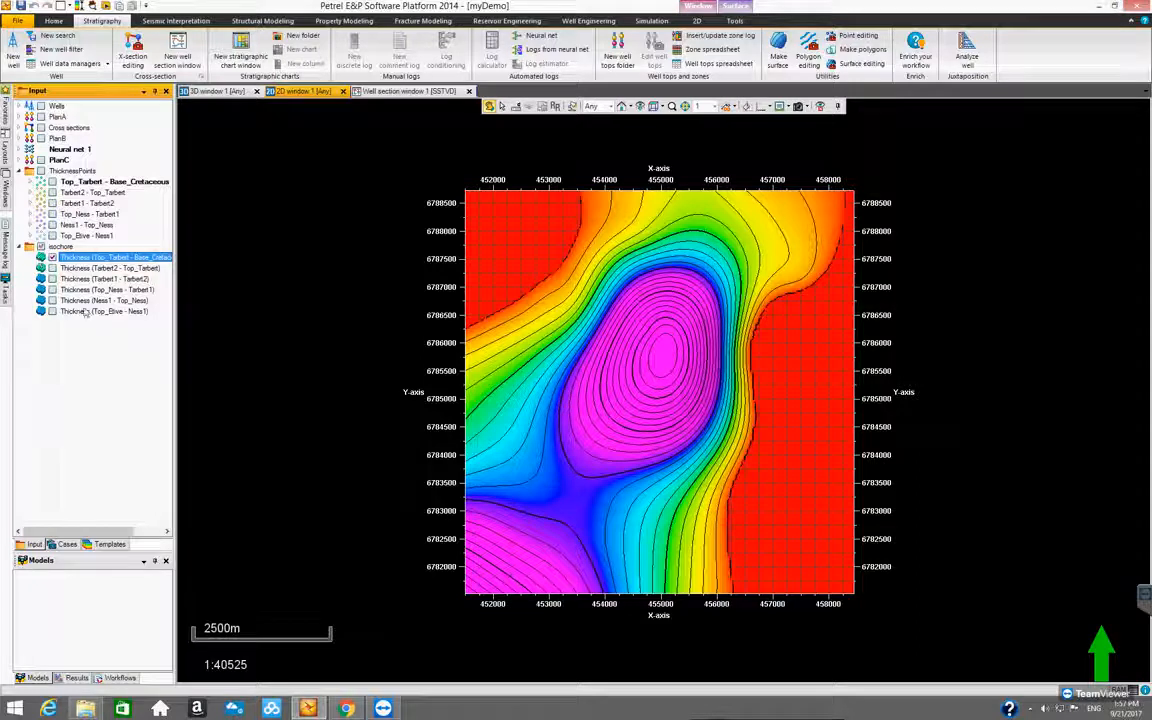
pyautogui.click(735, 10)
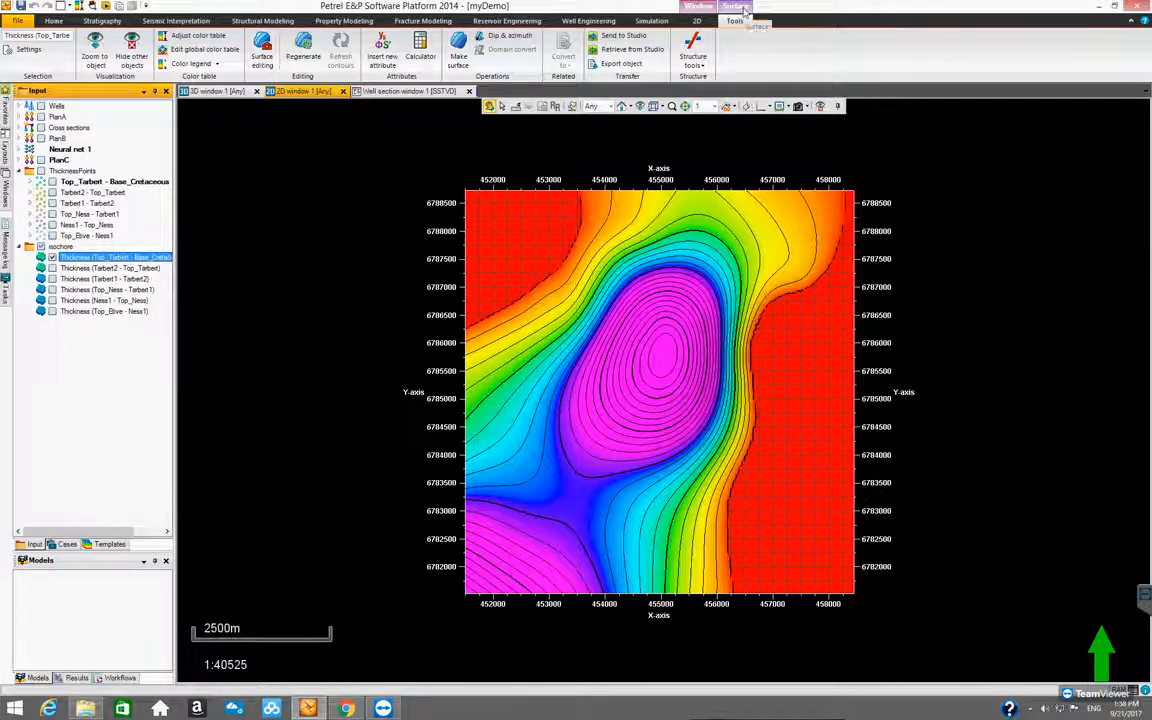
pyautogui.click(189, 66)
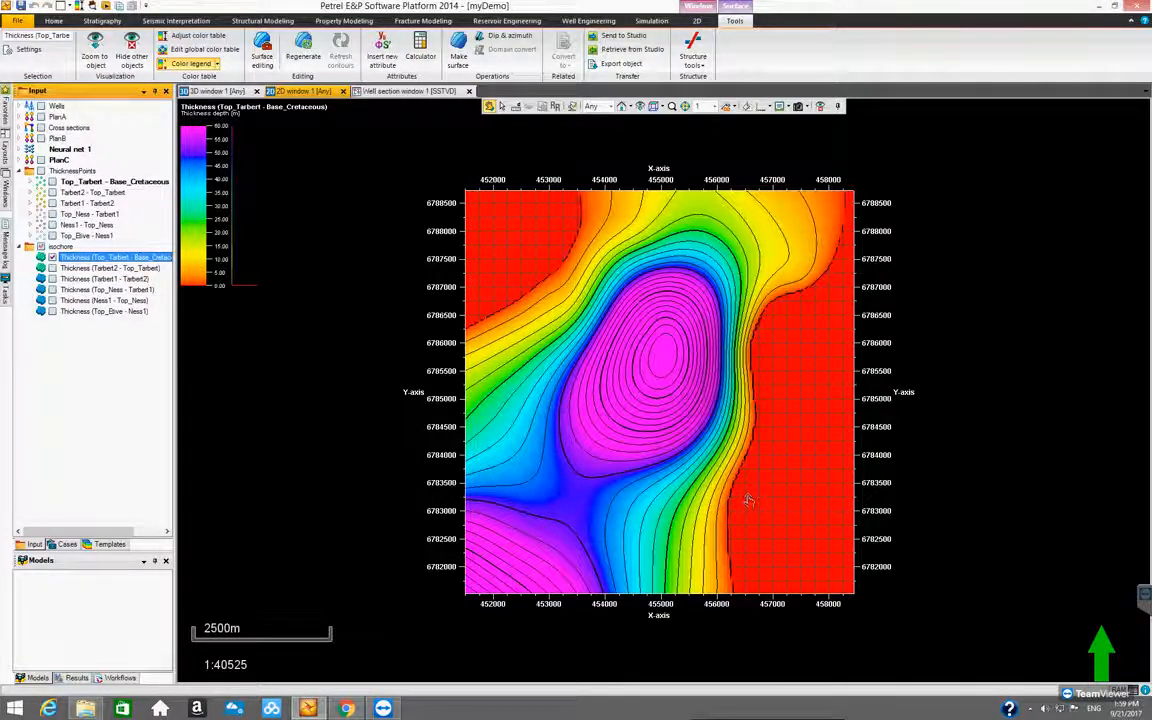
pyautogui.click(216, 65)
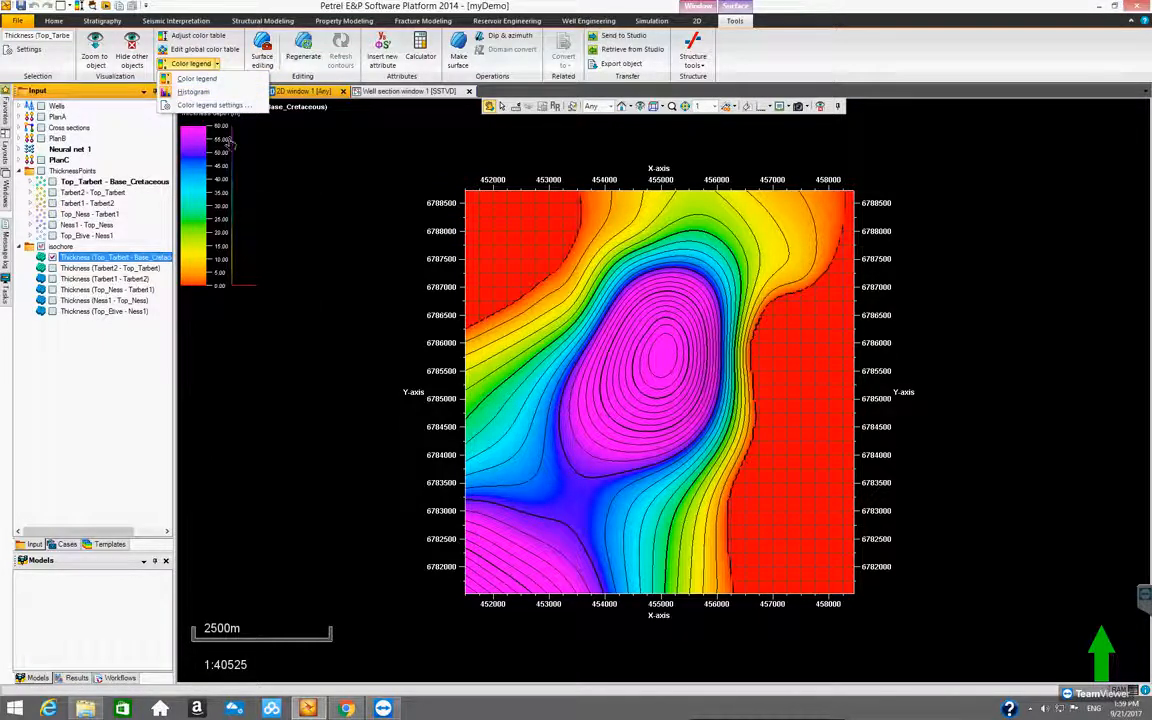
pyautogui.click(196, 93)
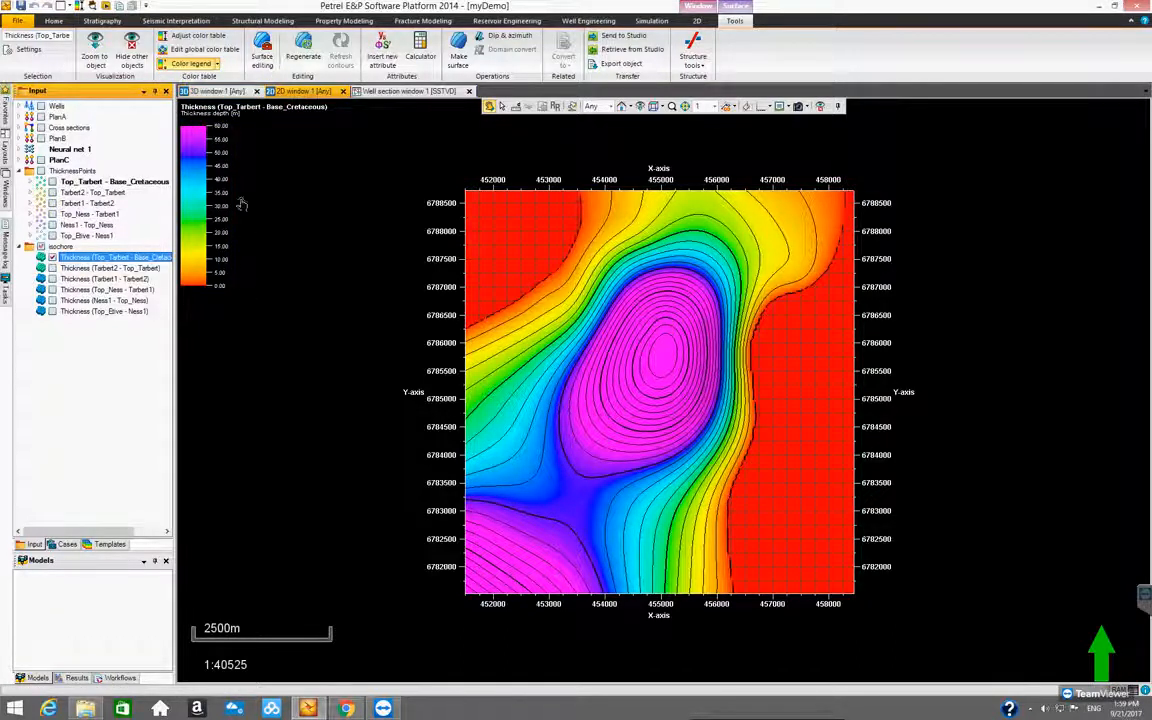
# Switch on the histogram in the Thickness (Top_Tarbert - Base_Cretaceous) color legend and review the legend's style settings without changing them
pyautogui.click(217, 66)
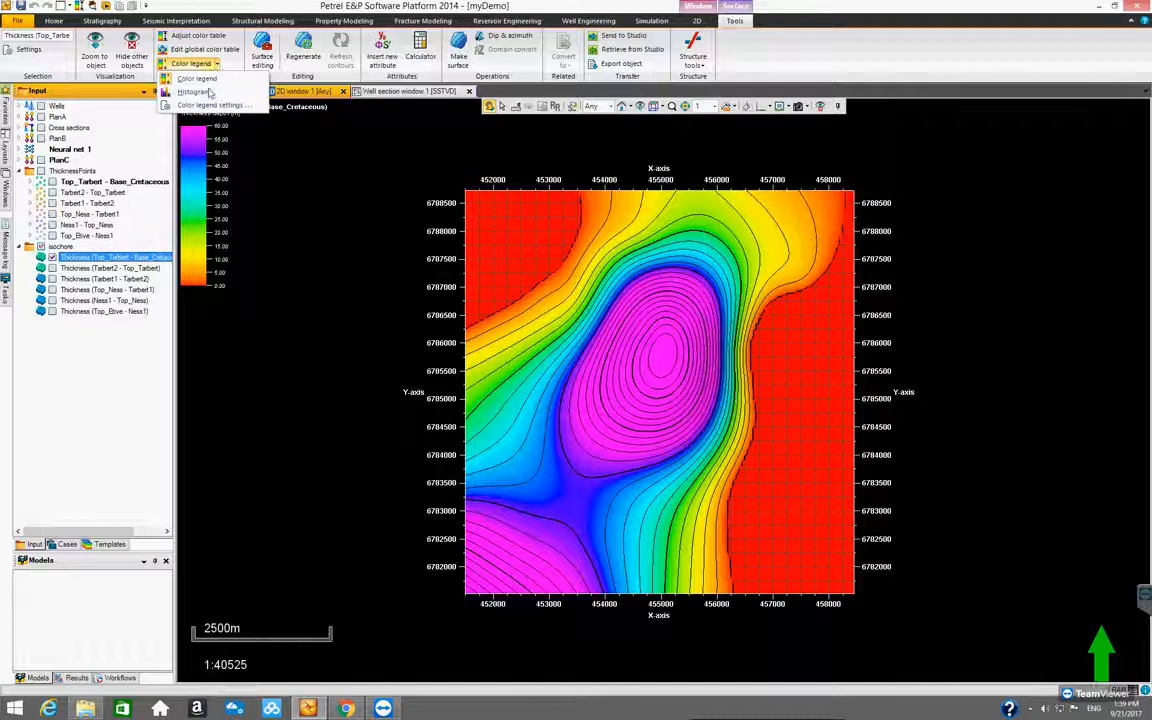
pyautogui.click(200, 92)
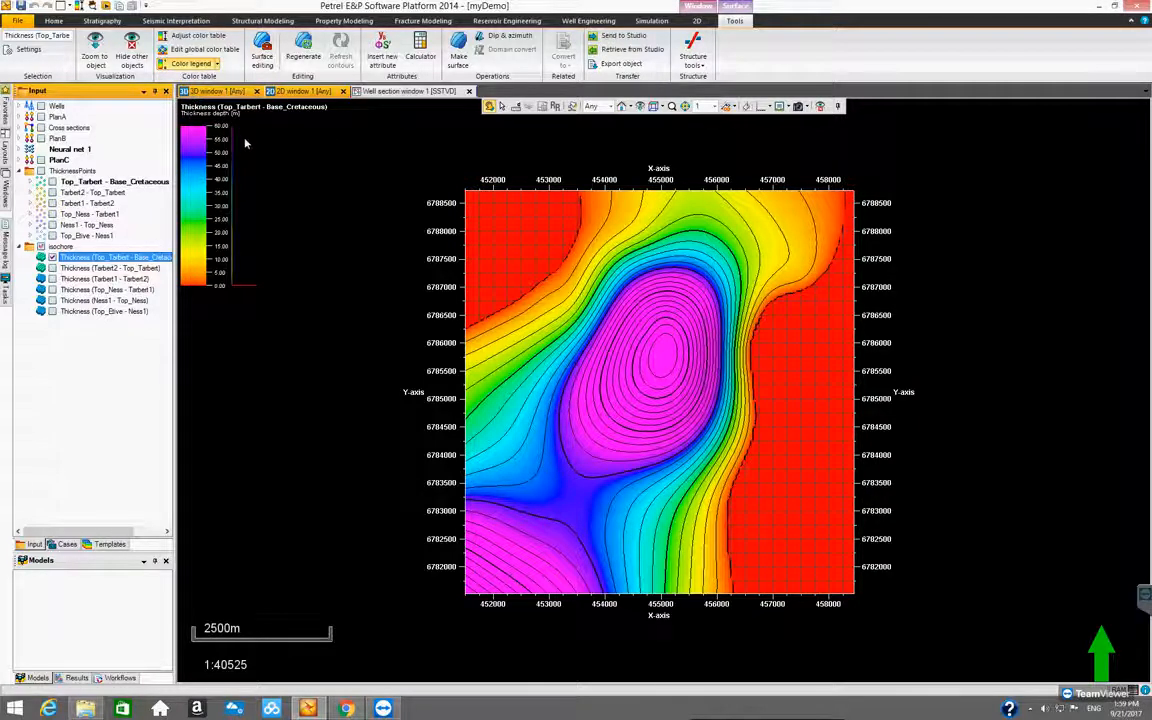
pyautogui.click(217, 66)
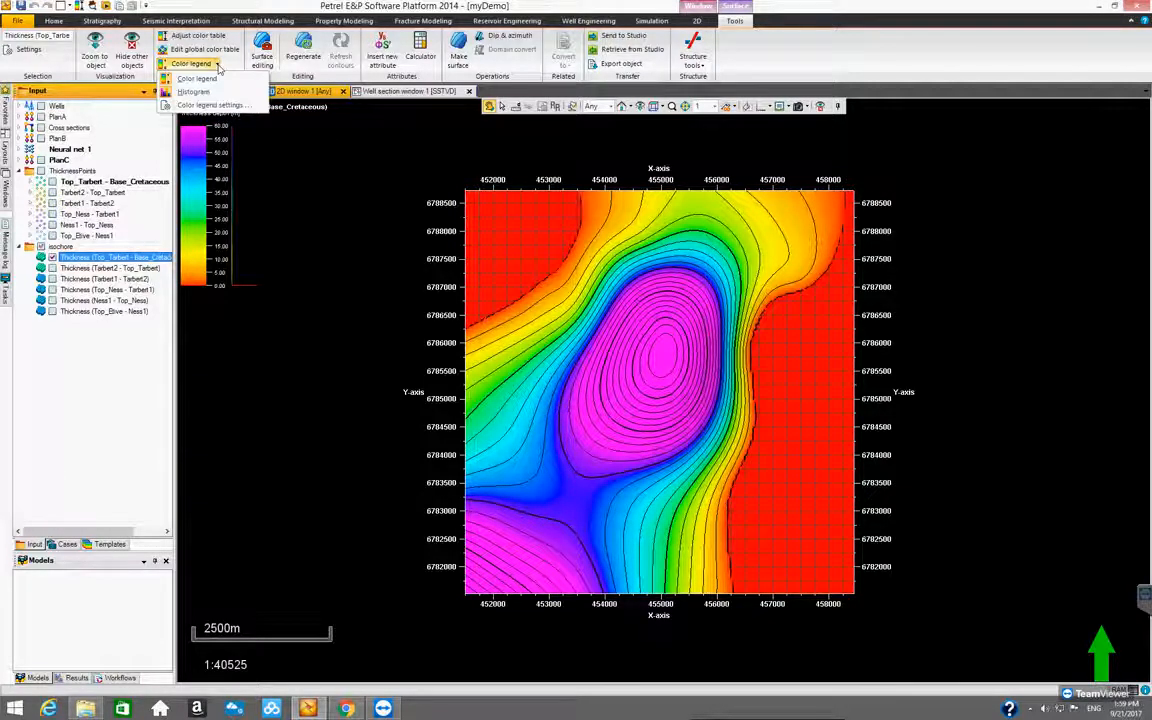
pyautogui.click(211, 105)
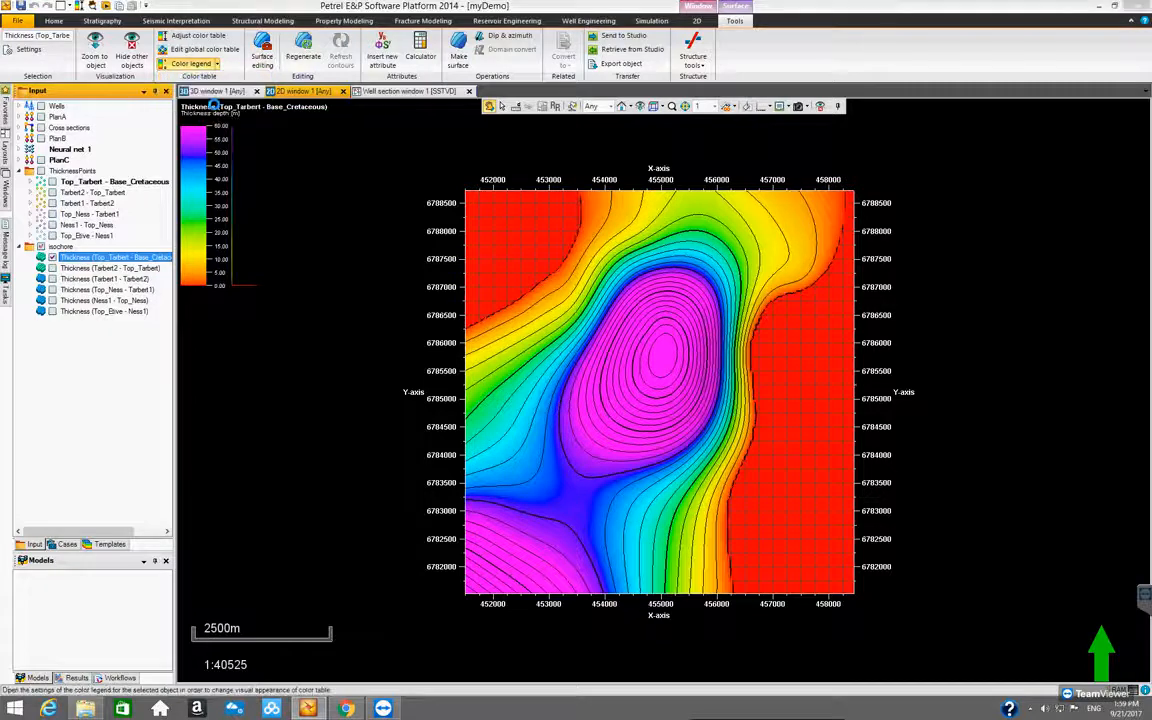
pyautogui.moveTo(243, 76); pyautogui.dragTo(491, 154)
pyautogui.moveTo(543, 272); pyautogui.dragTo(665, 271)
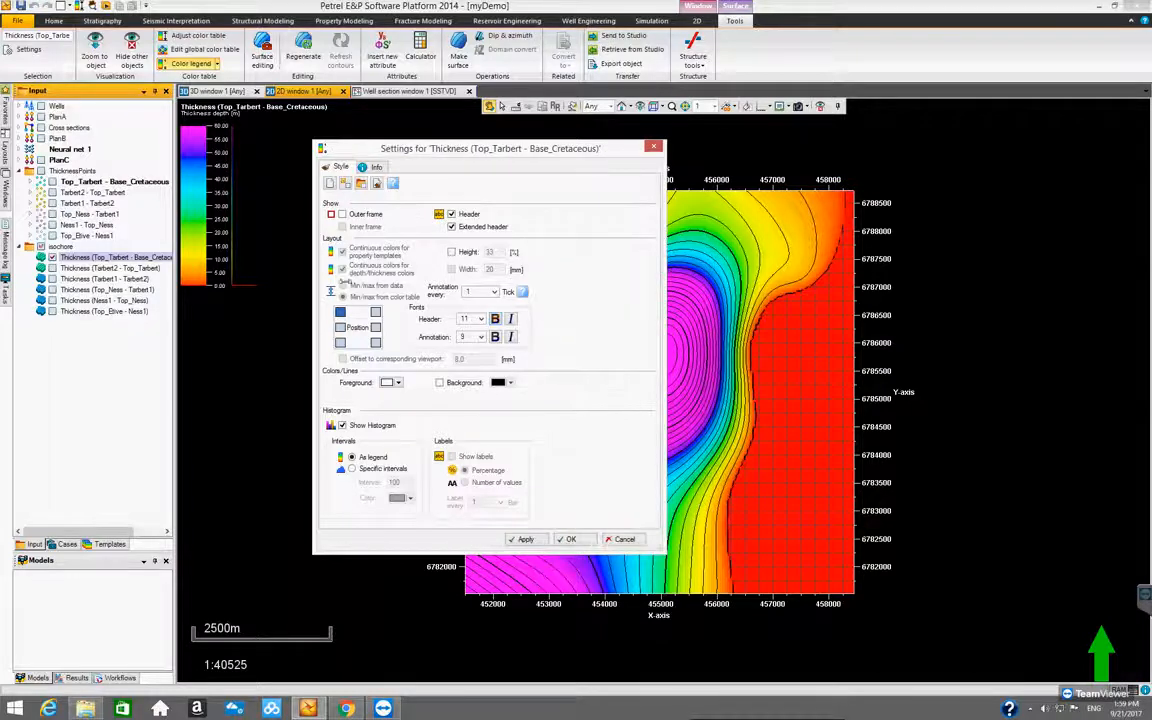
pyautogui.click(656, 148)
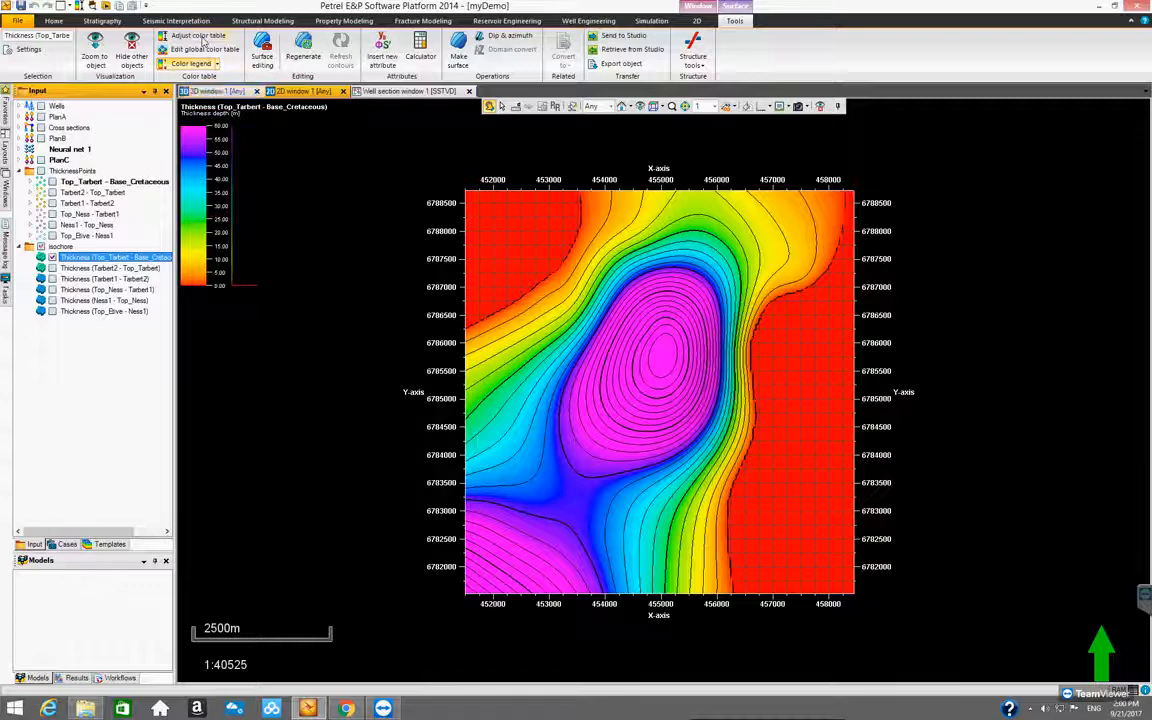
# Adjust the color table to the Thickness (Top_Tarbert - Base_Cretaceous) surface and compare the surface with its thickness points
pyautogui.click(199, 36)
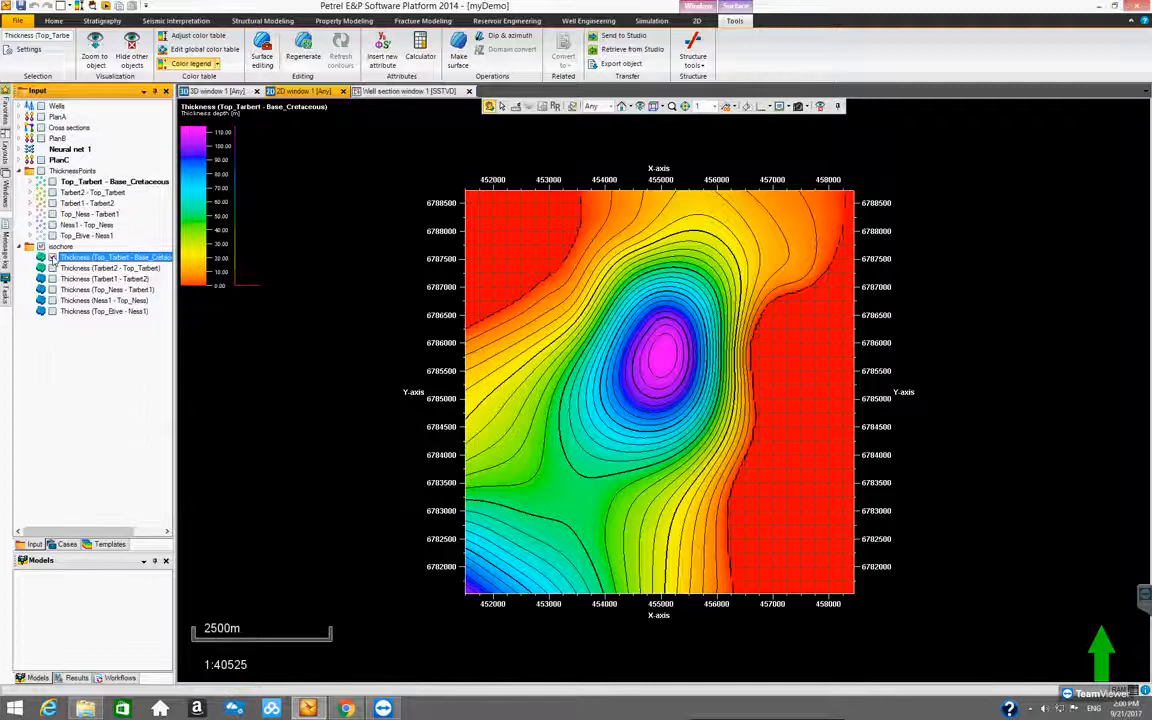
pyautogui.click(52, 258)
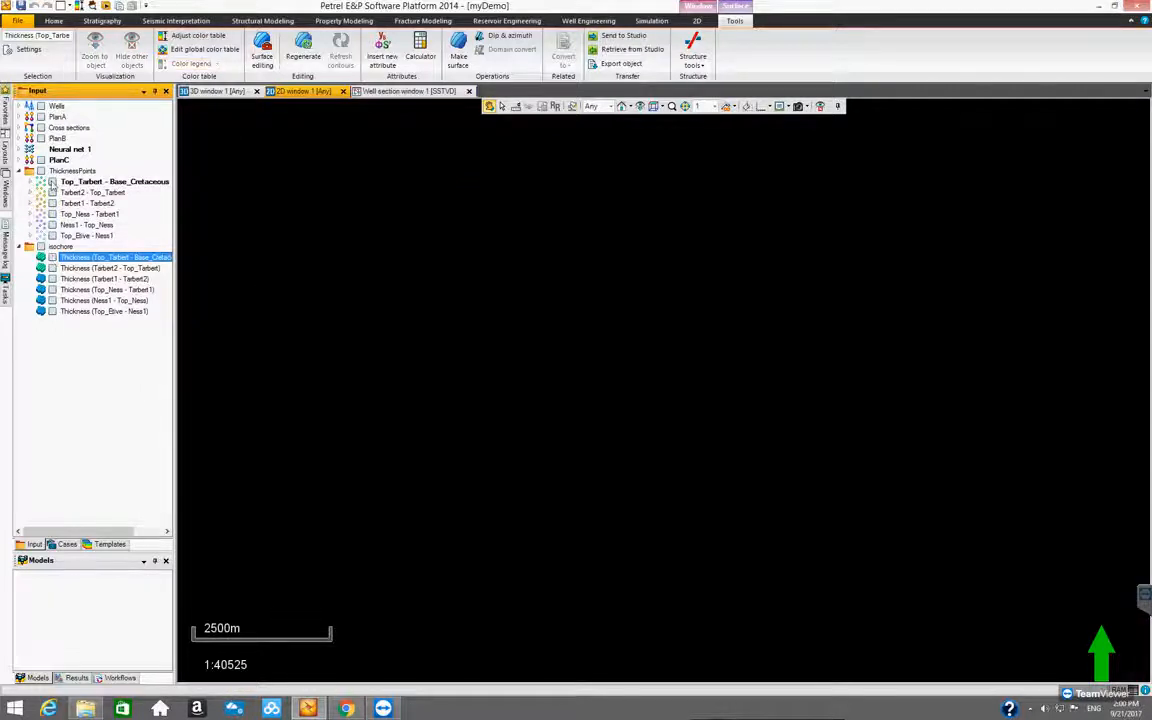
pyautogui.click(52, 182)
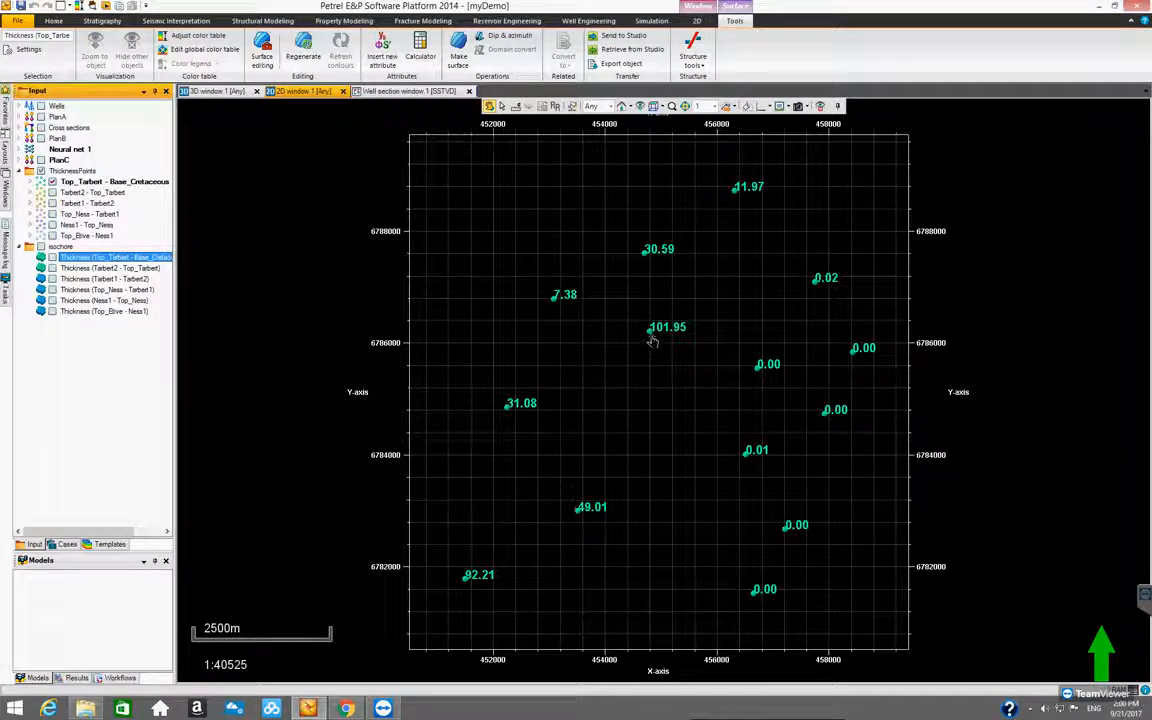
pyautogui.click(68, 257)
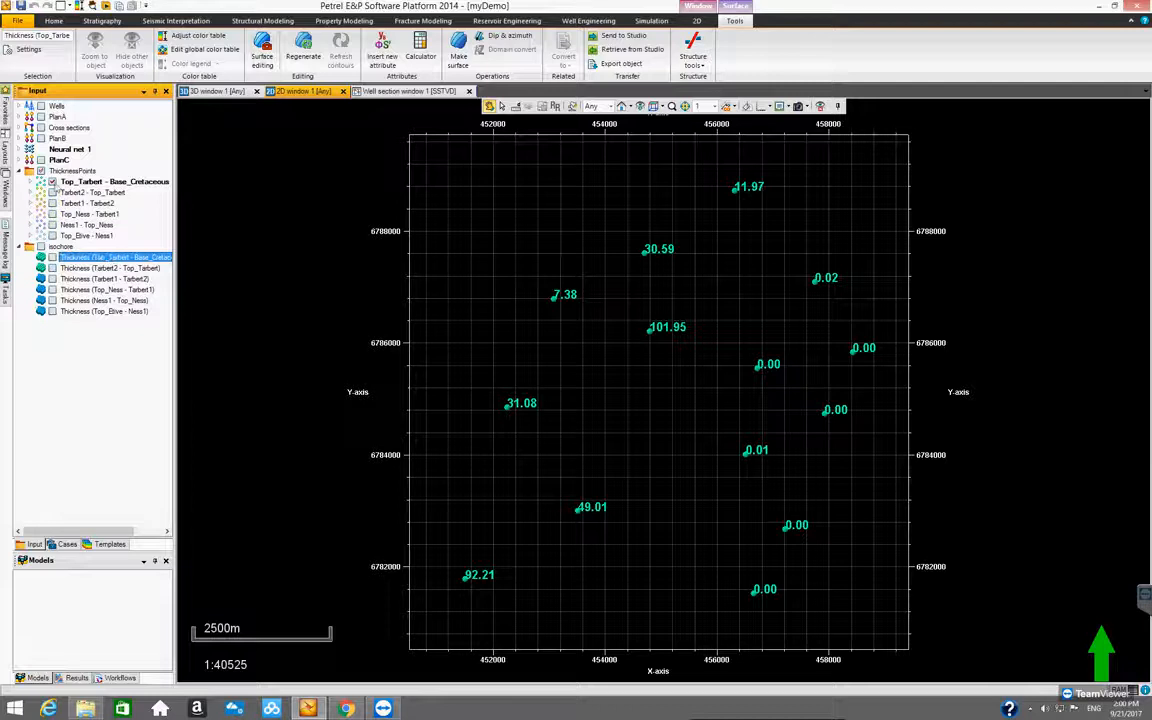
pyautogui.click(52, 181)
pyautogui.click(52, 258)
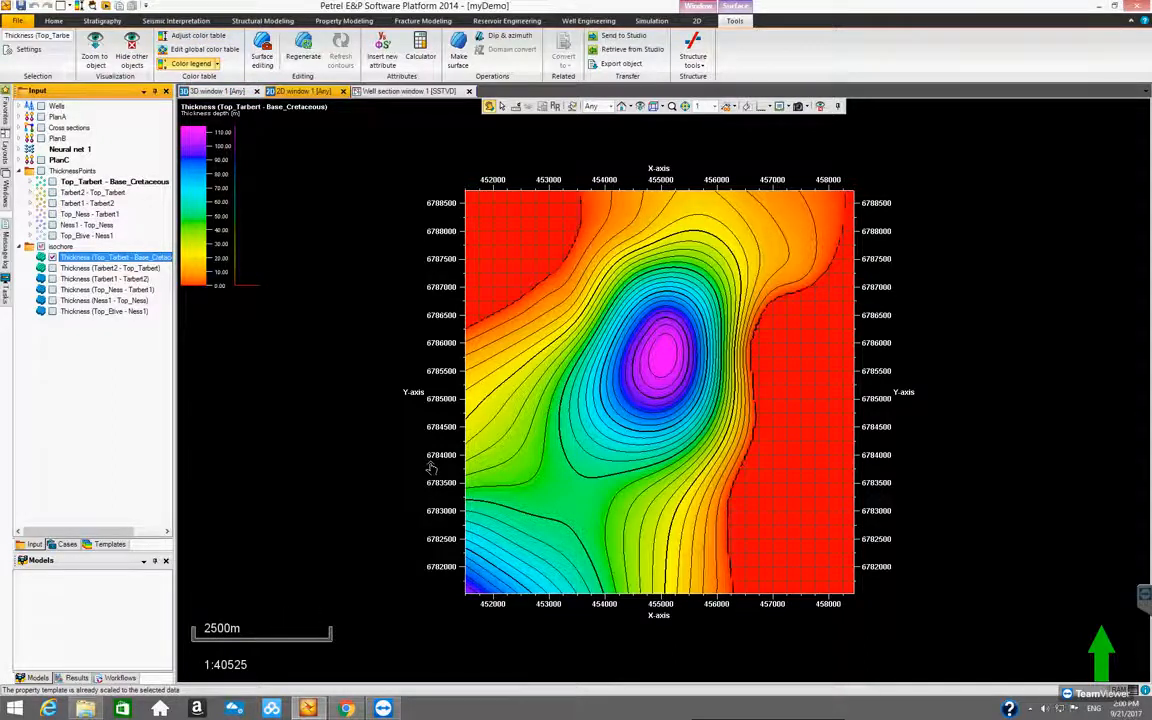
# Try to adjust the color table with only Thickness (Tarbert2 - Top_Tarbert) displayed, and redisplay the Top_Tarbert - Base_Cretaceous surface
pyautogui.click(52, 258)
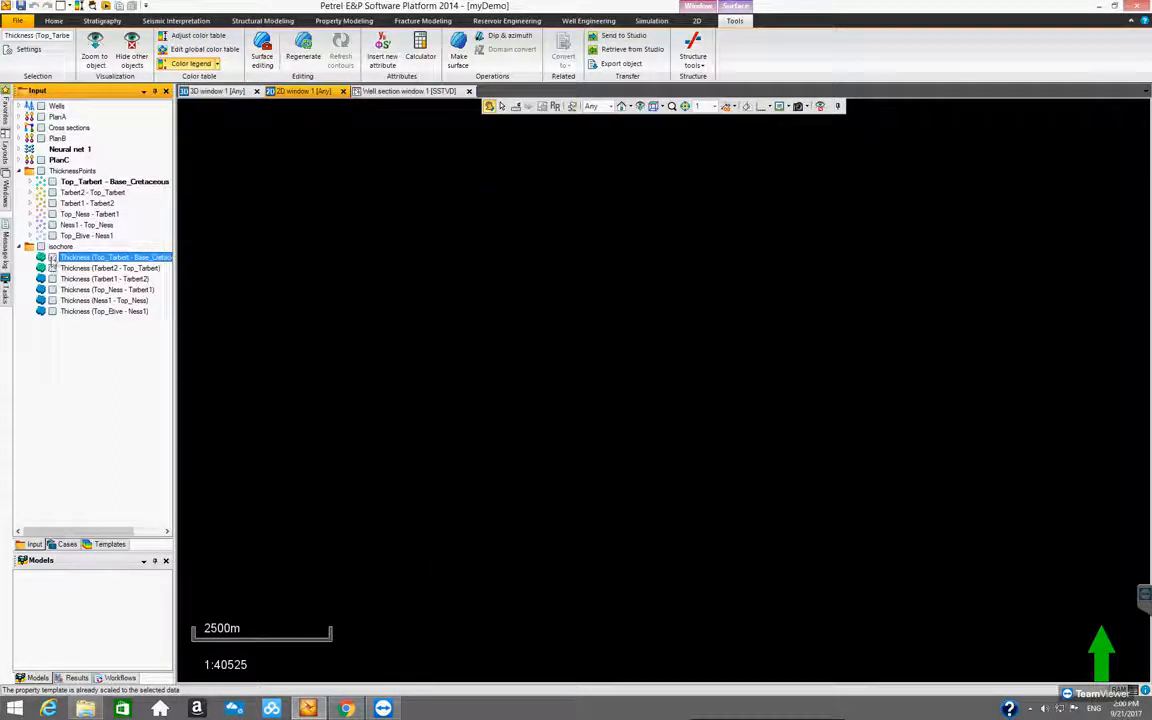
pyautogui.click(52, 268)
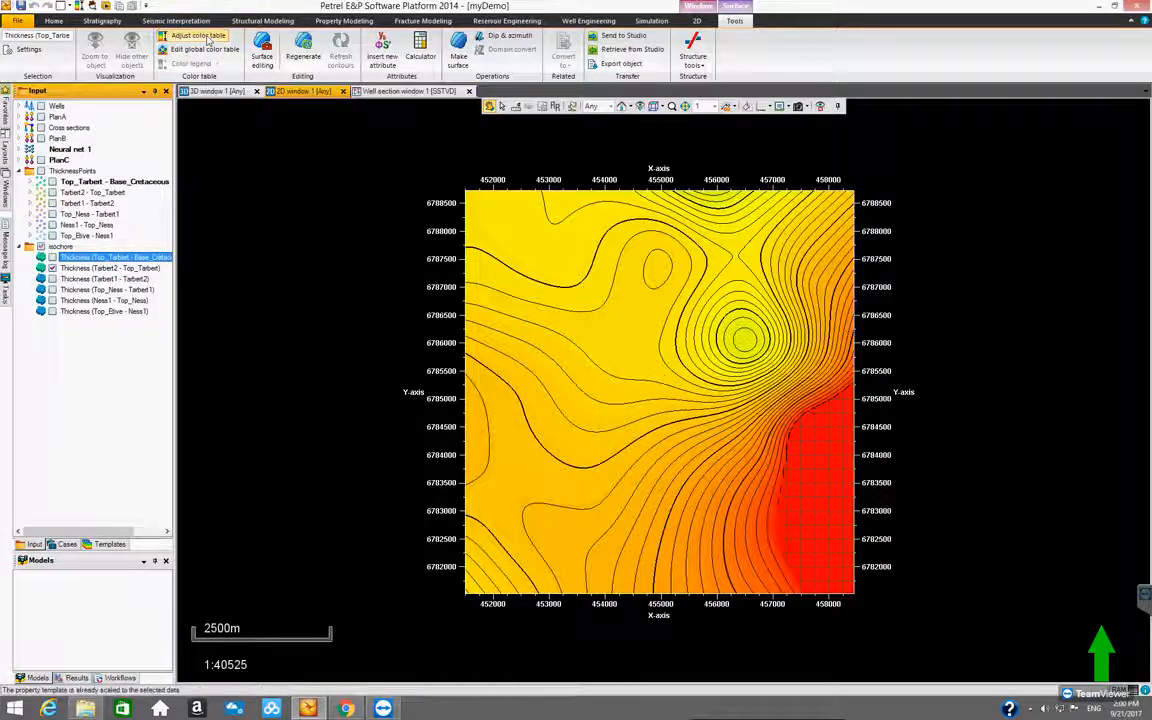
pyautogui.click(208, 38)
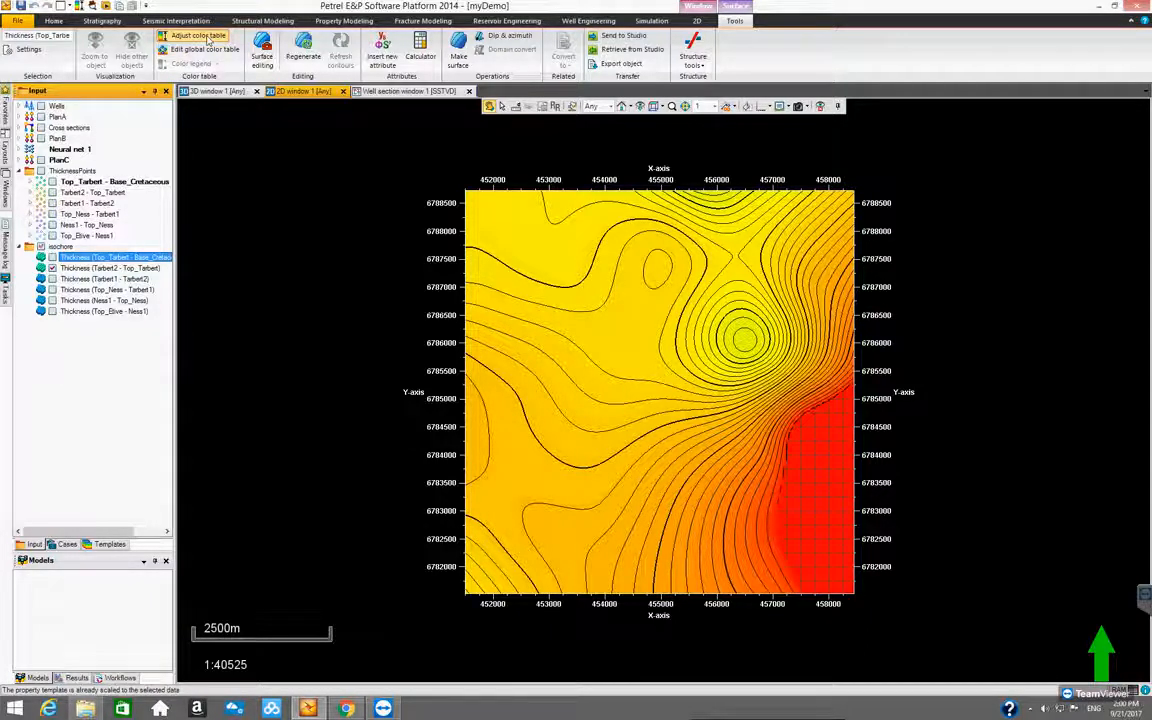
pyautogui.click(52, 258)
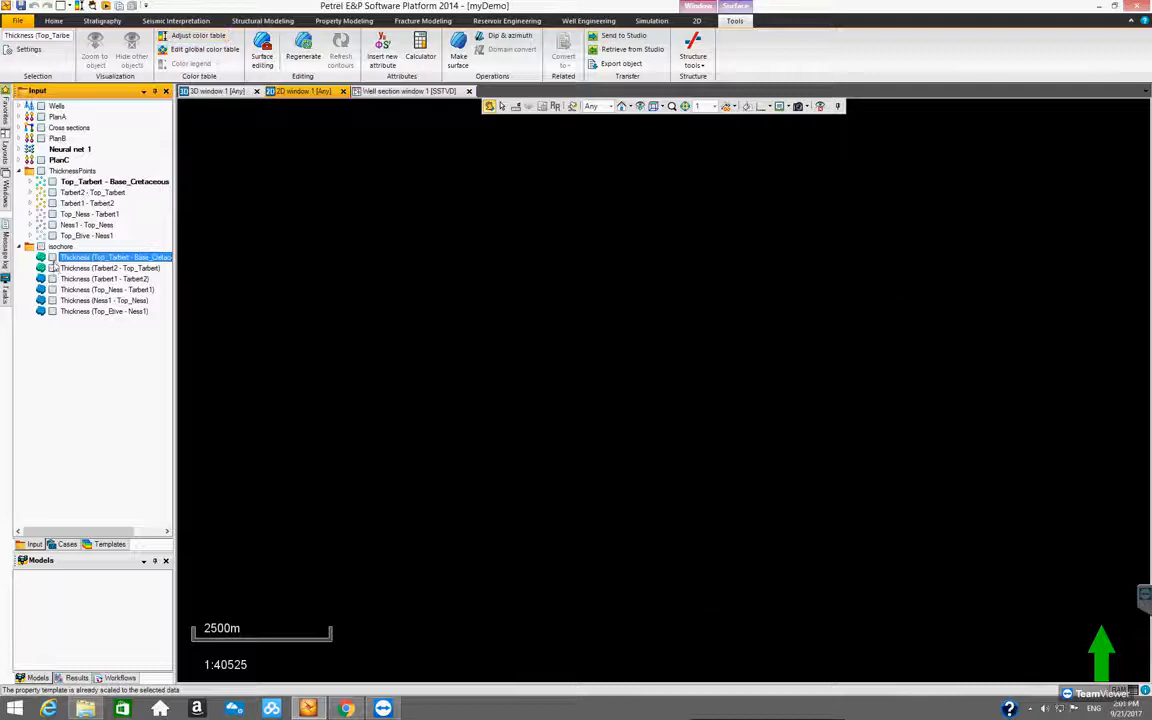
pyautogui.click(52, 258)
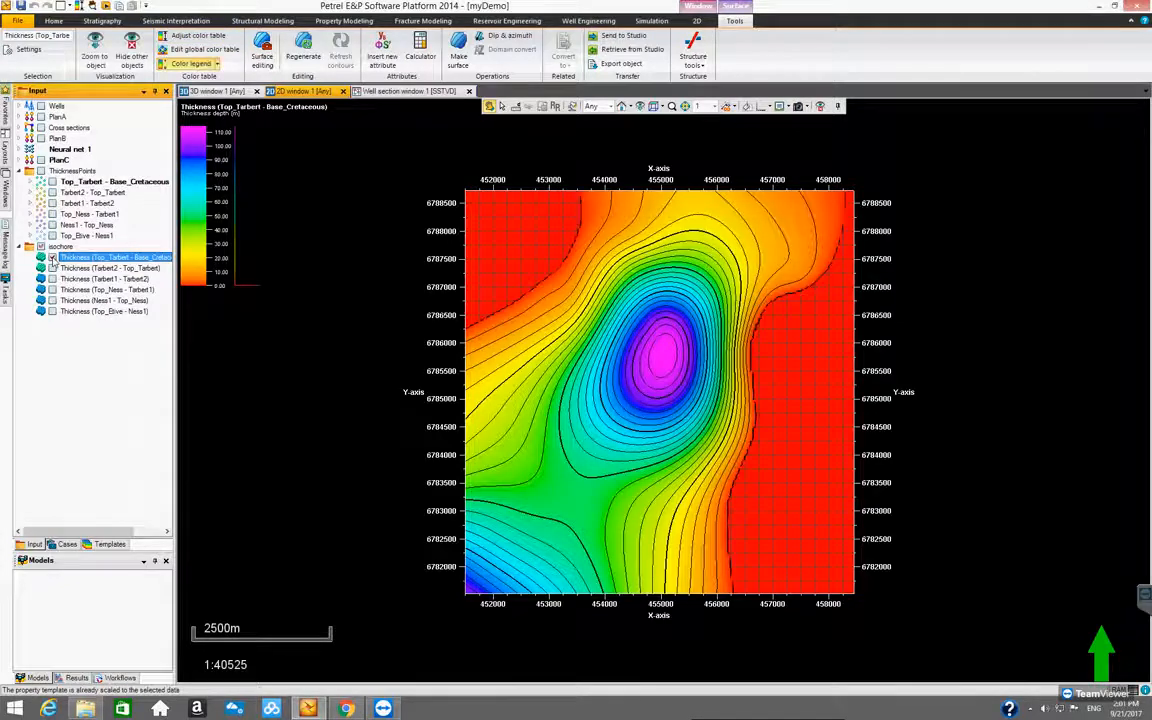
pyautogui.click(216, 64)
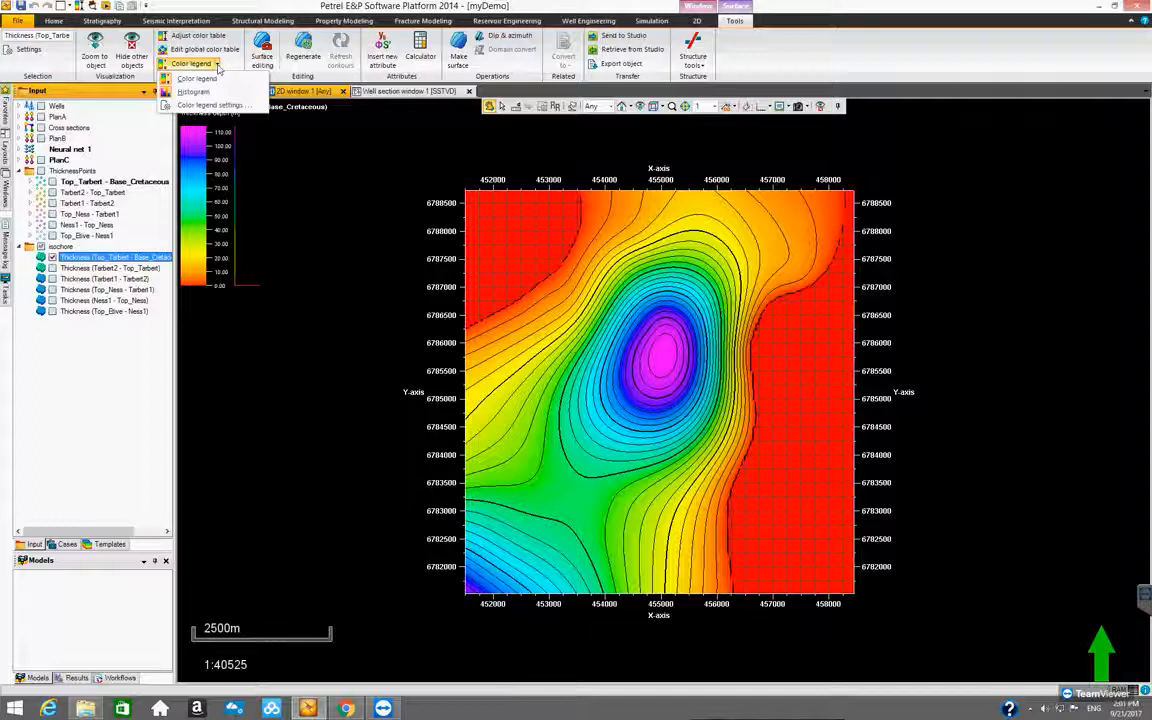
pyautogui.click(201, 105)
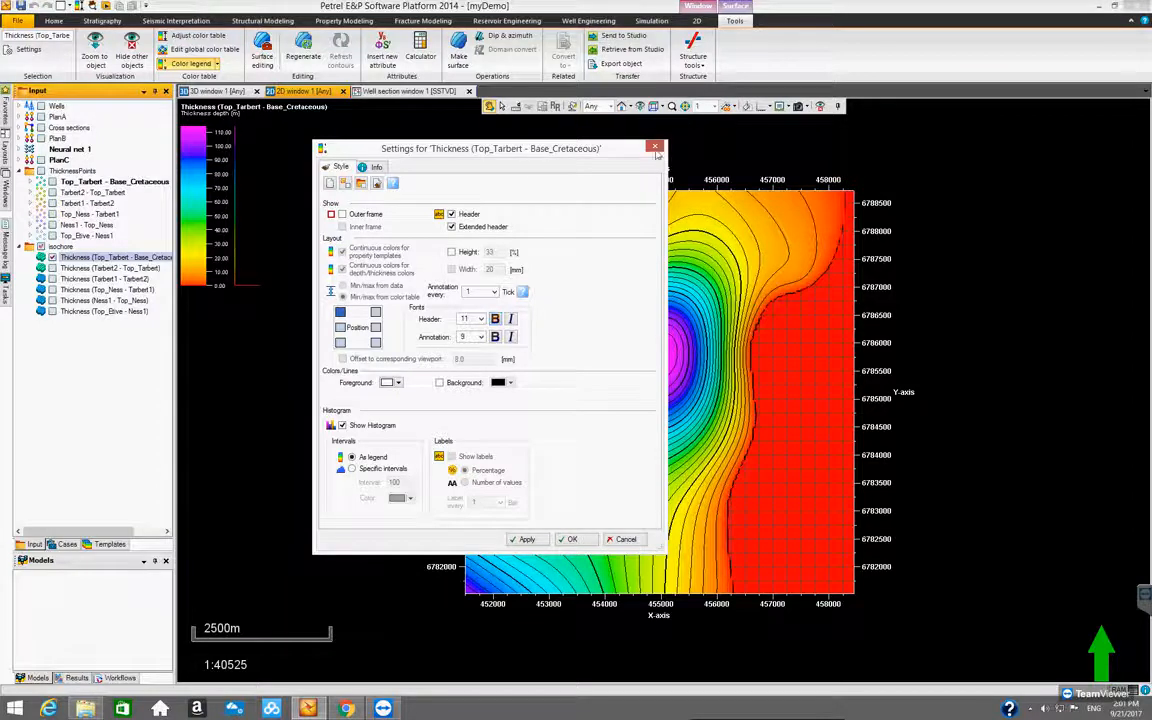
pyautogui.click(655, 147)
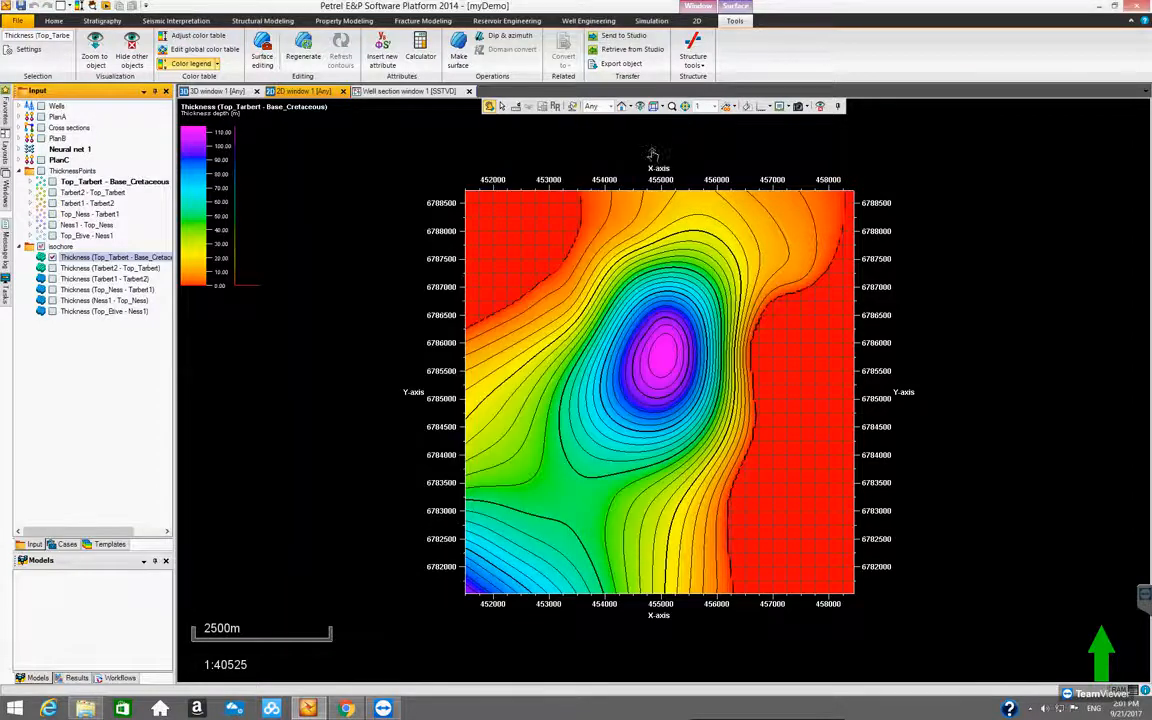
# Set the global Thickness color table's min/max limits to auto-scale to data
pyautogui.click(211, 46)
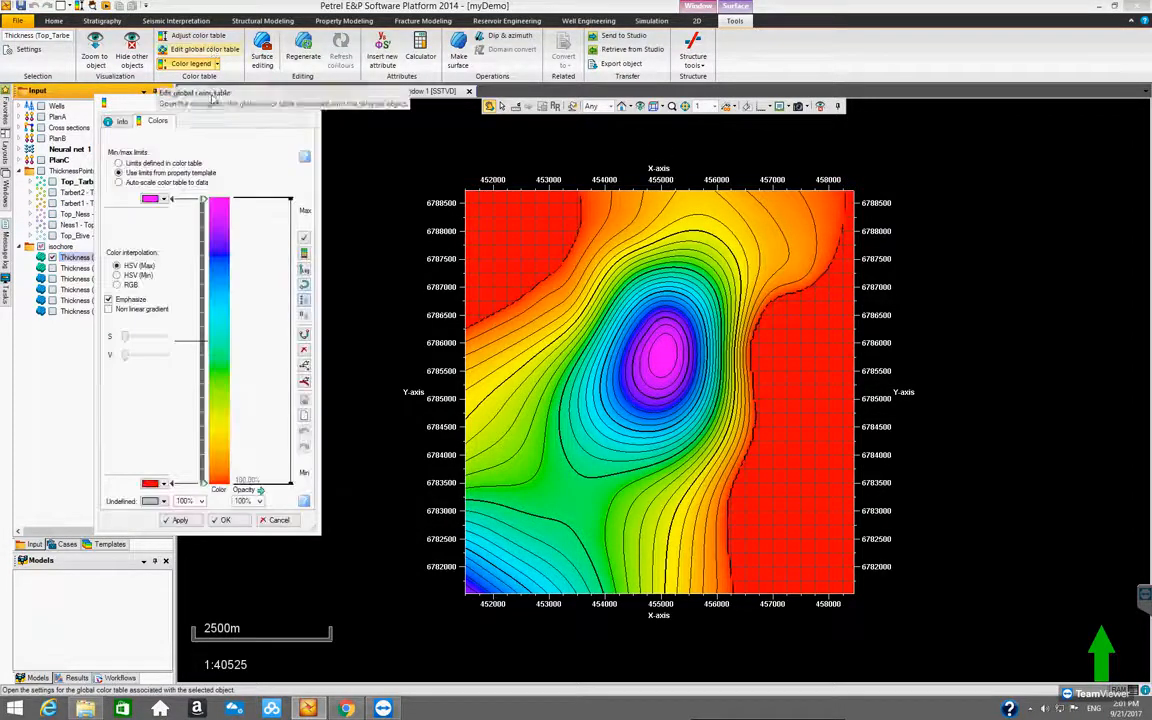
pyautogui.moveTo(177, 103); pyautogui.dragTo(423, 120)
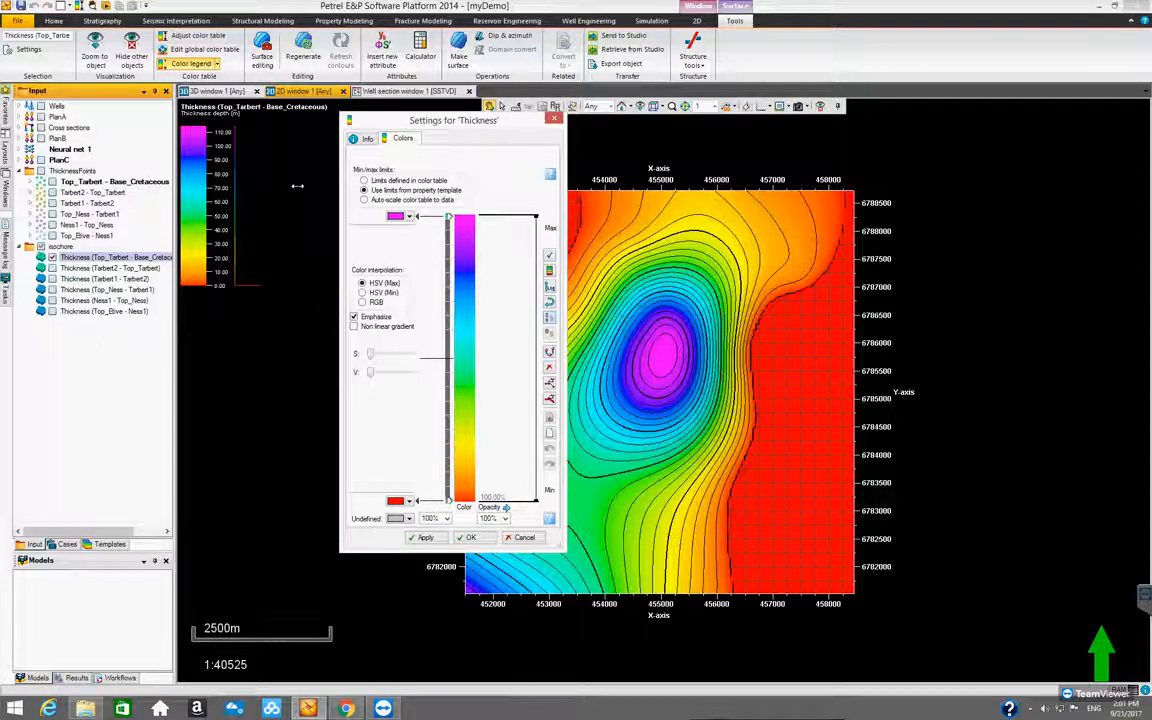
pyautogui.moveTo(280, 187); pyautogui.dragTo(278, 187)
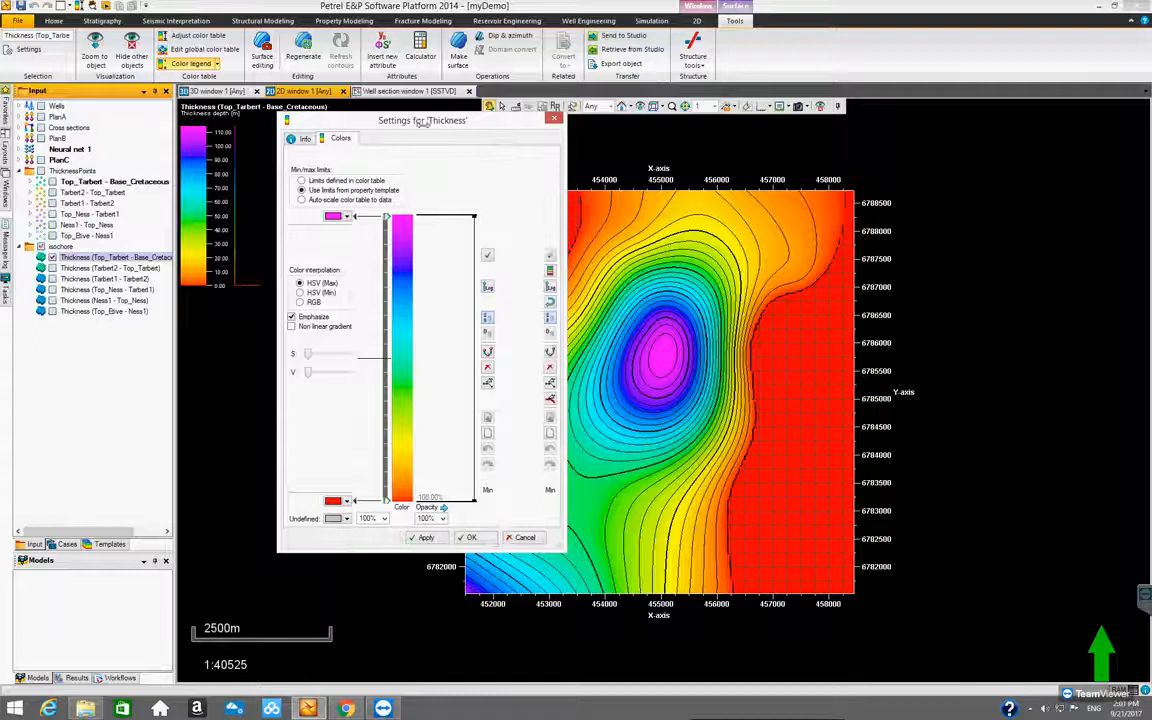
pyautogui.moveTo(424, 125); pyautogui.dragTo(451, 136)
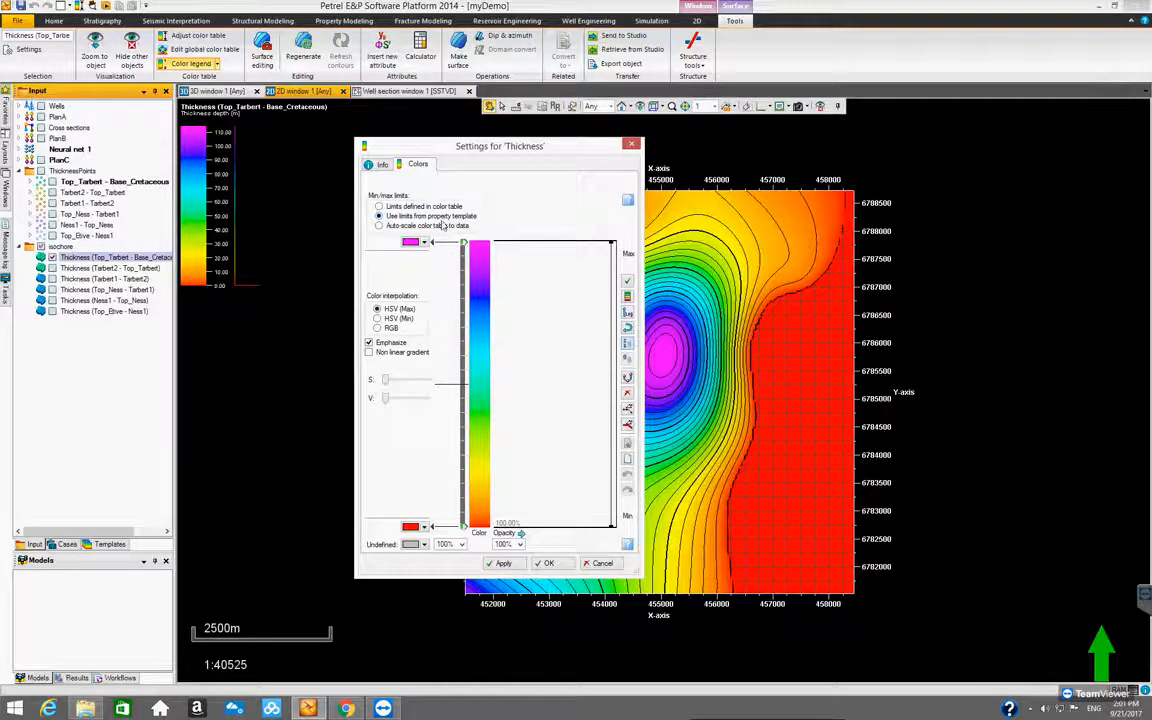
pyautogui.moveTo(483, 139); pyautogui.dragTo(390, 174)
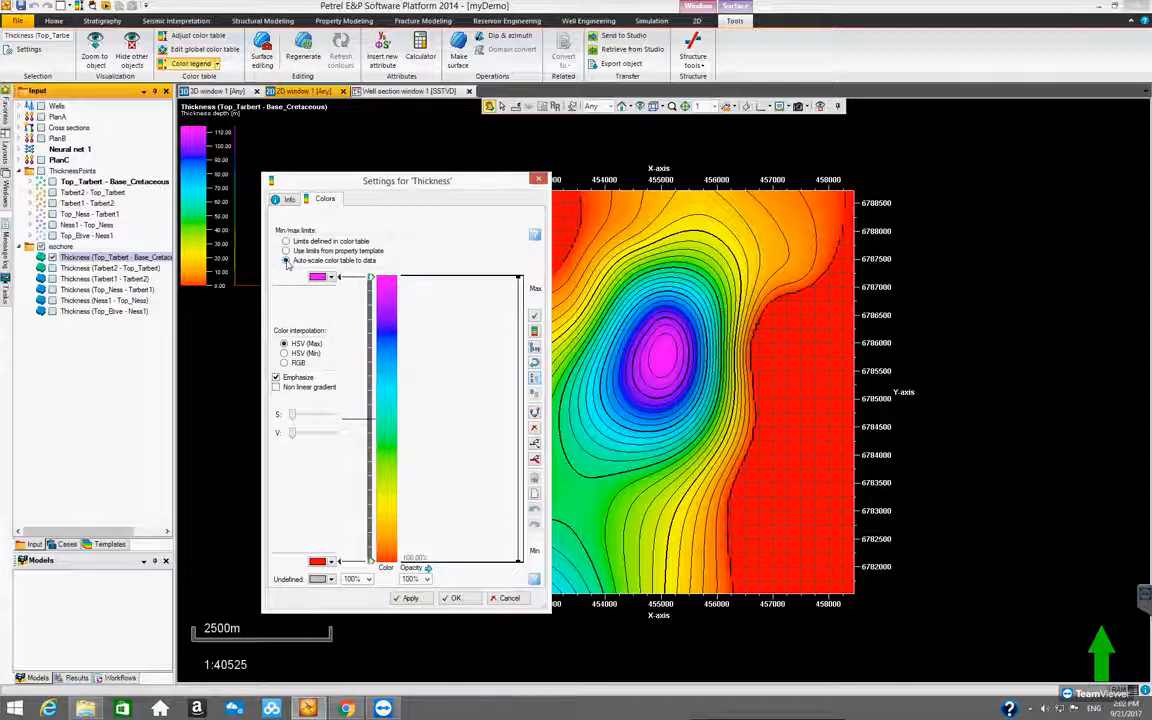
pyautogui.click(409, 598)
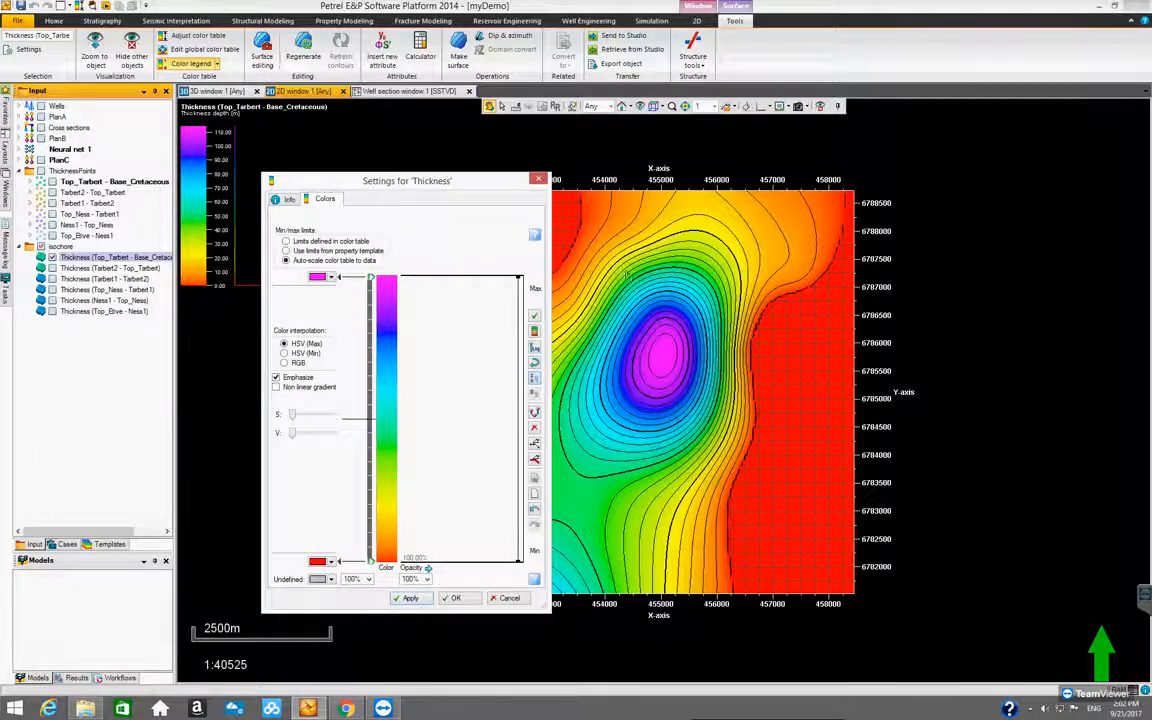
pyautogui.moveTo(425, 176); pyautogui.dragTo(398, 153)
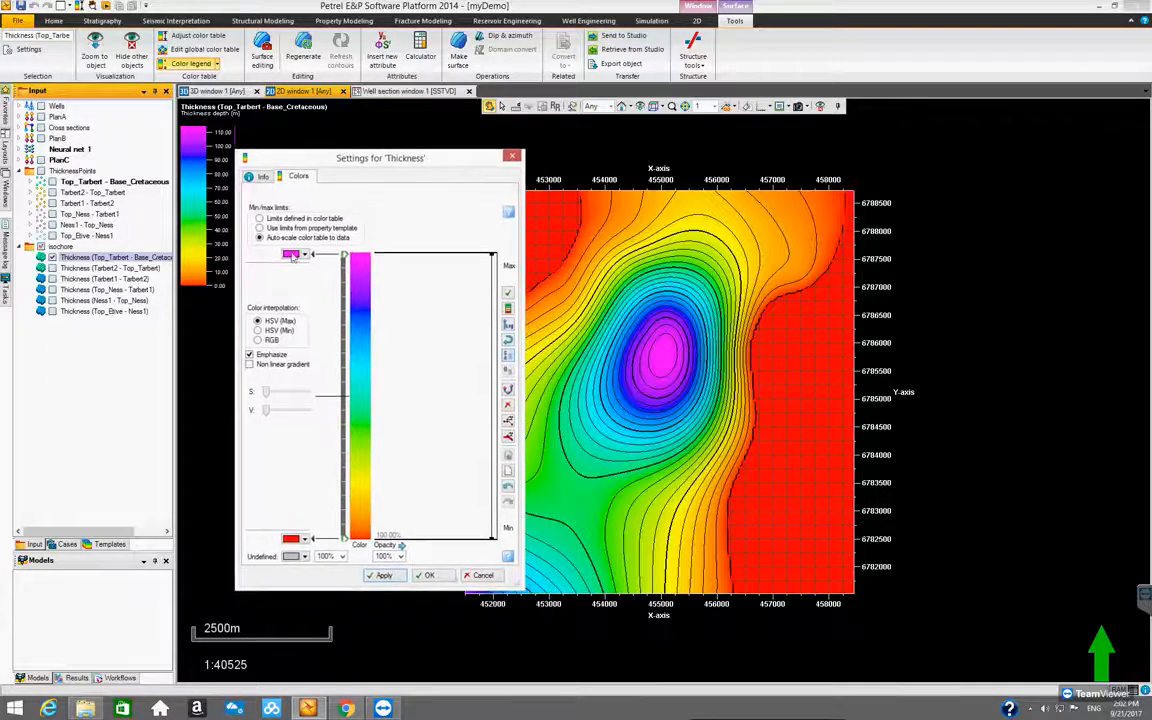
pyautogui.click(429, 576)
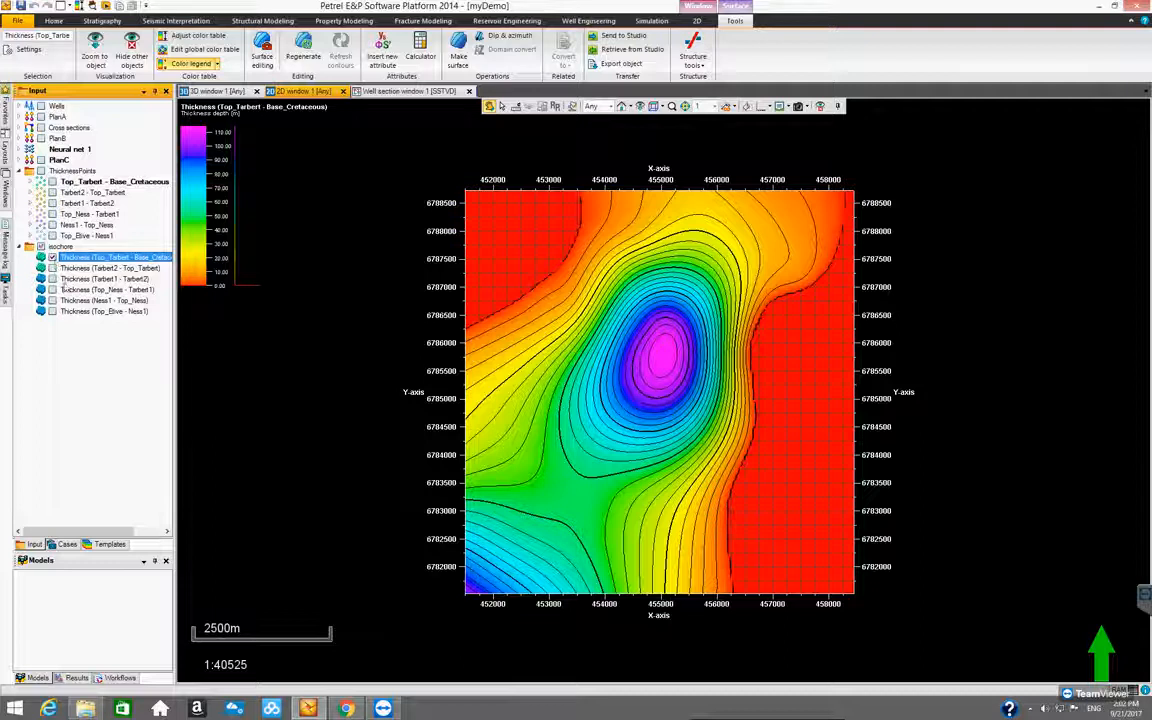
# View the other five isochore thickness surfaces one at a time, from Tarbert2 - Top_Tarbert through Top_Etive - Ness1, leaving the last displayed
pyautogui.click(52, 257)
pyautogui.click(52, 268)
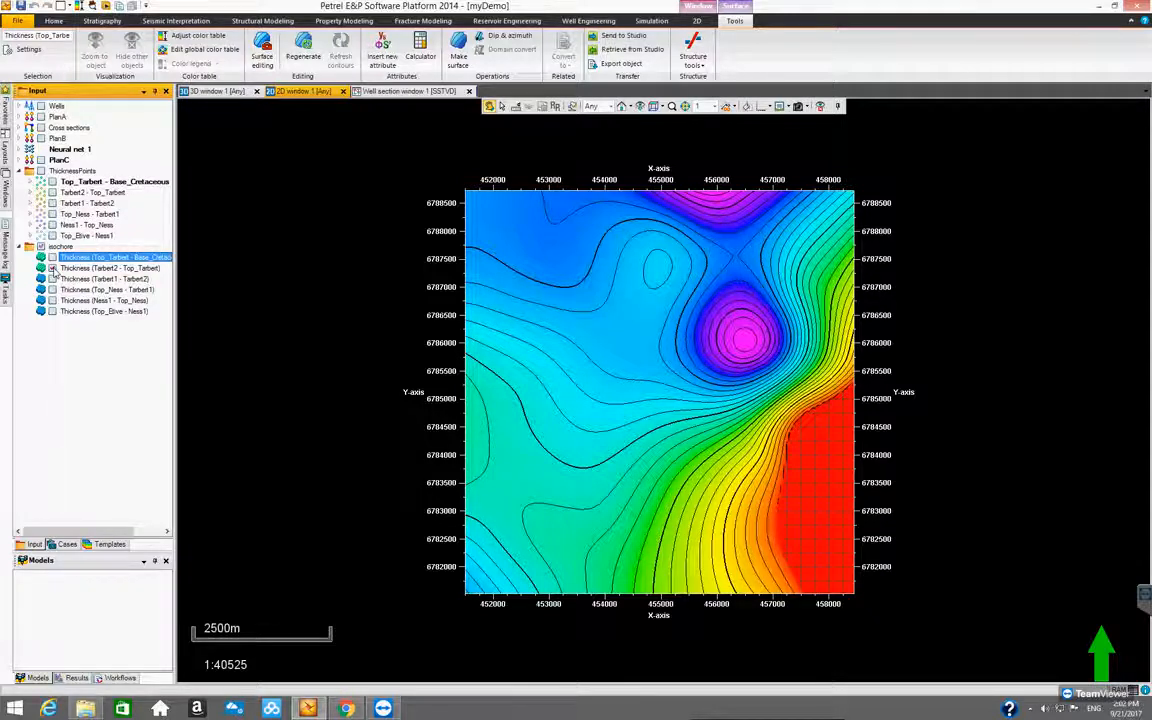
pyautogui.click(52, 257)
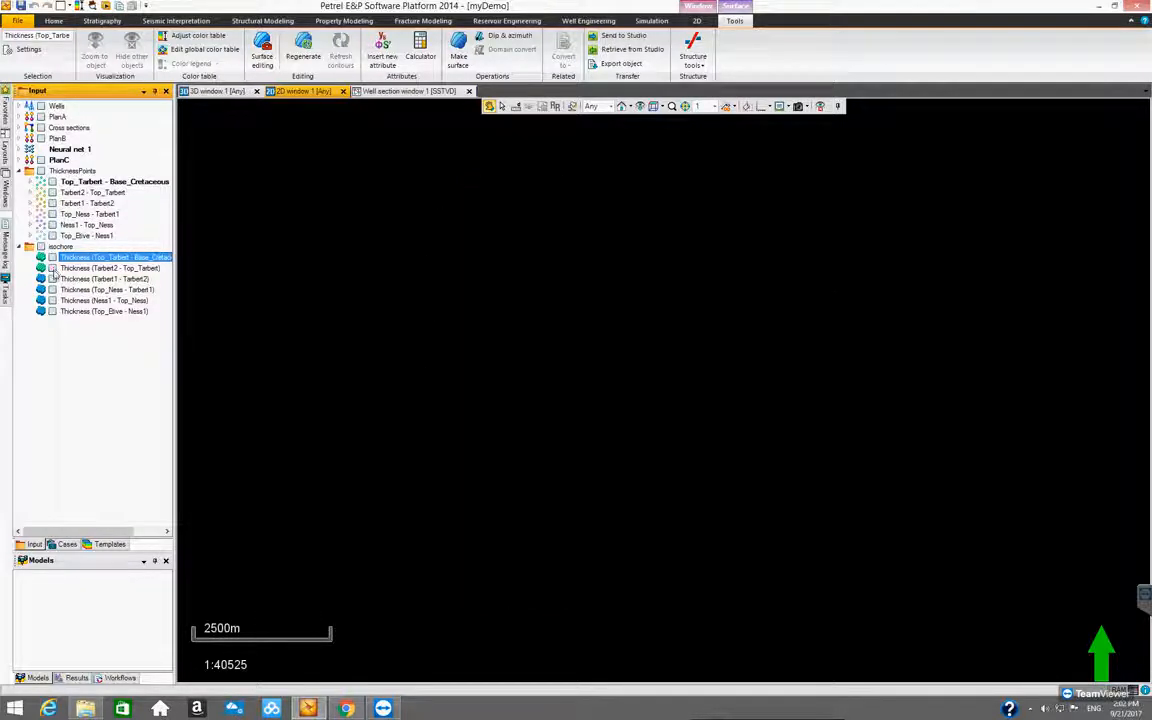
pyautogui.click(52, 279)
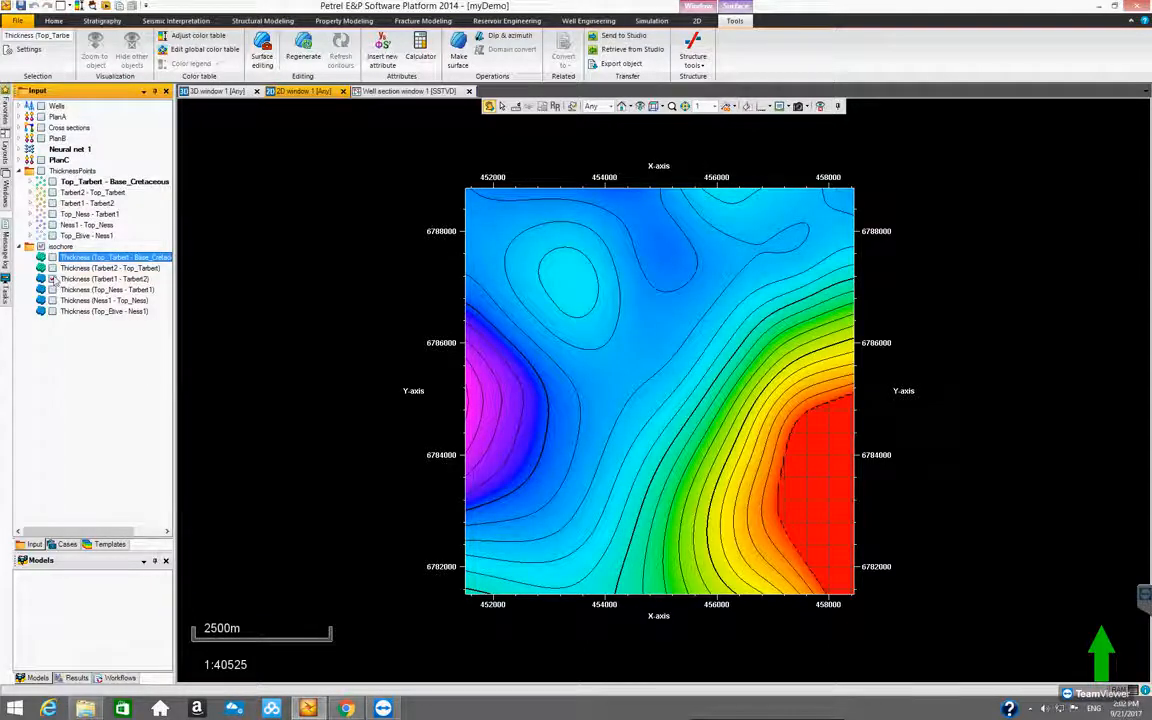
pyautogui.click(52, 279)
pyautogui.click(52, 290)
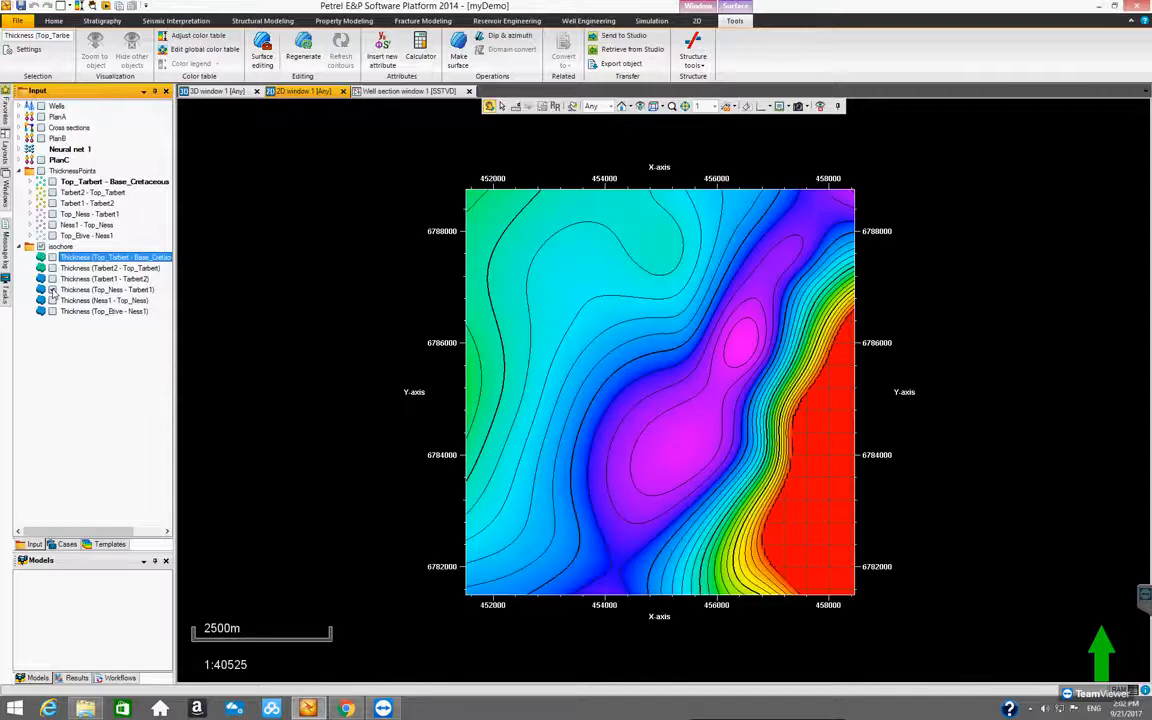
pyautogui.click(52, 290)
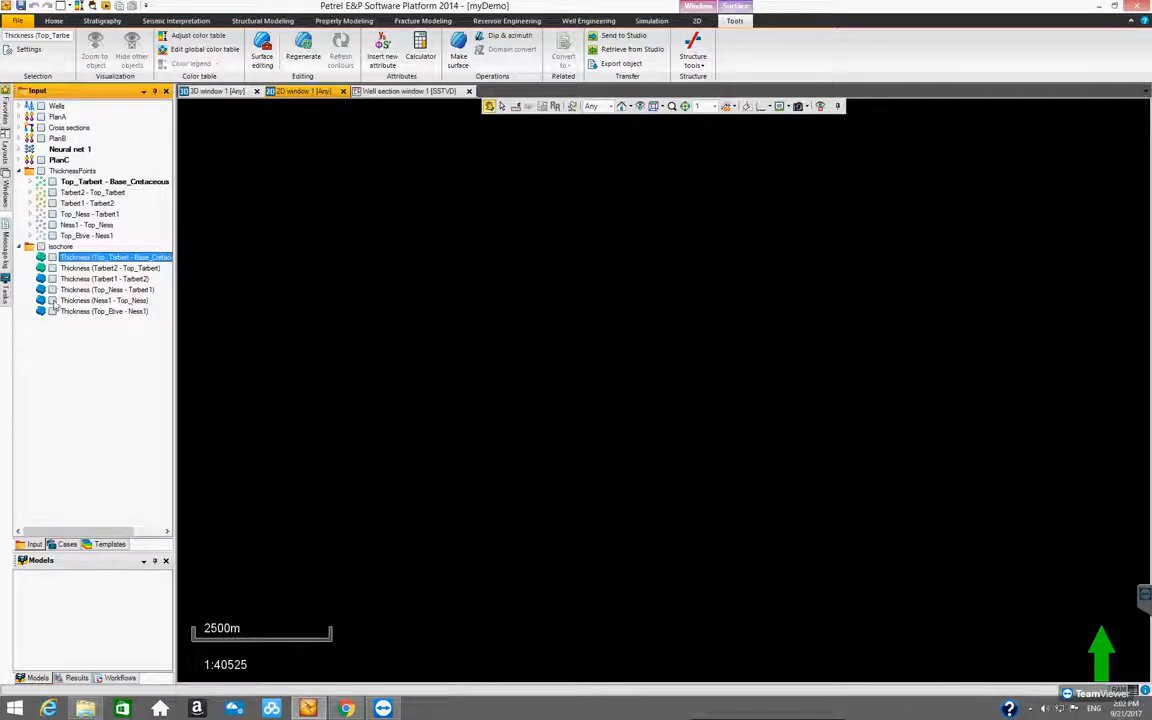
pyautogui.click(52, 301)
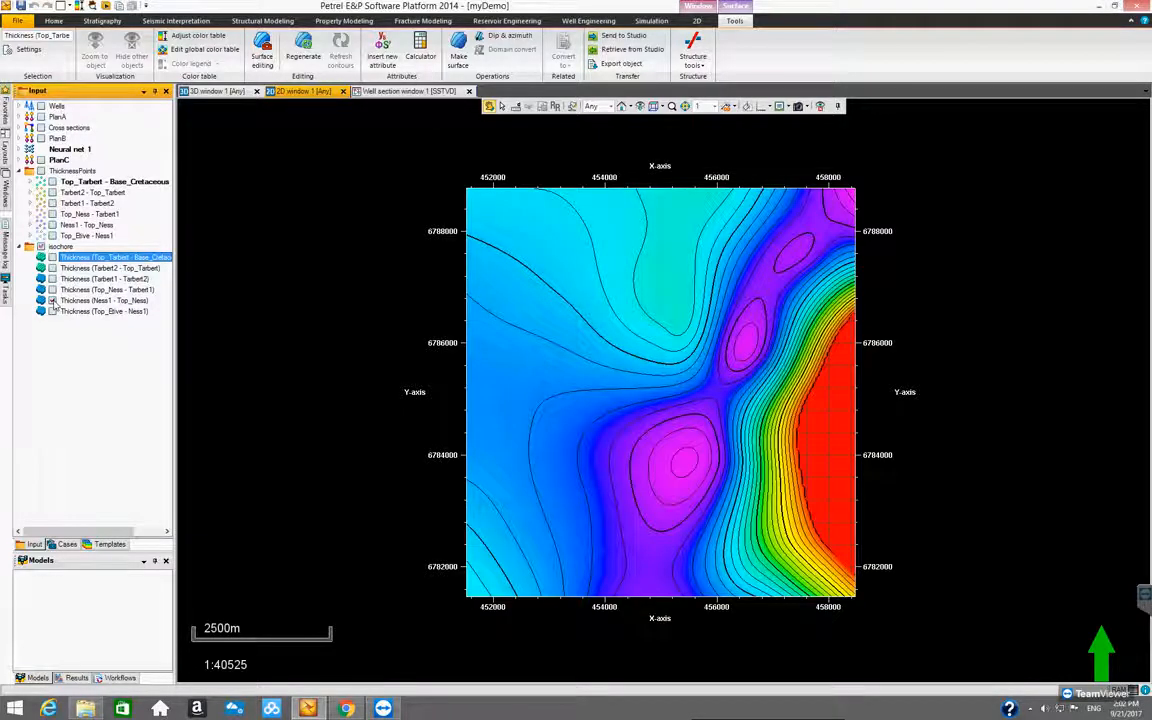
pyautogui.click(52, 301)
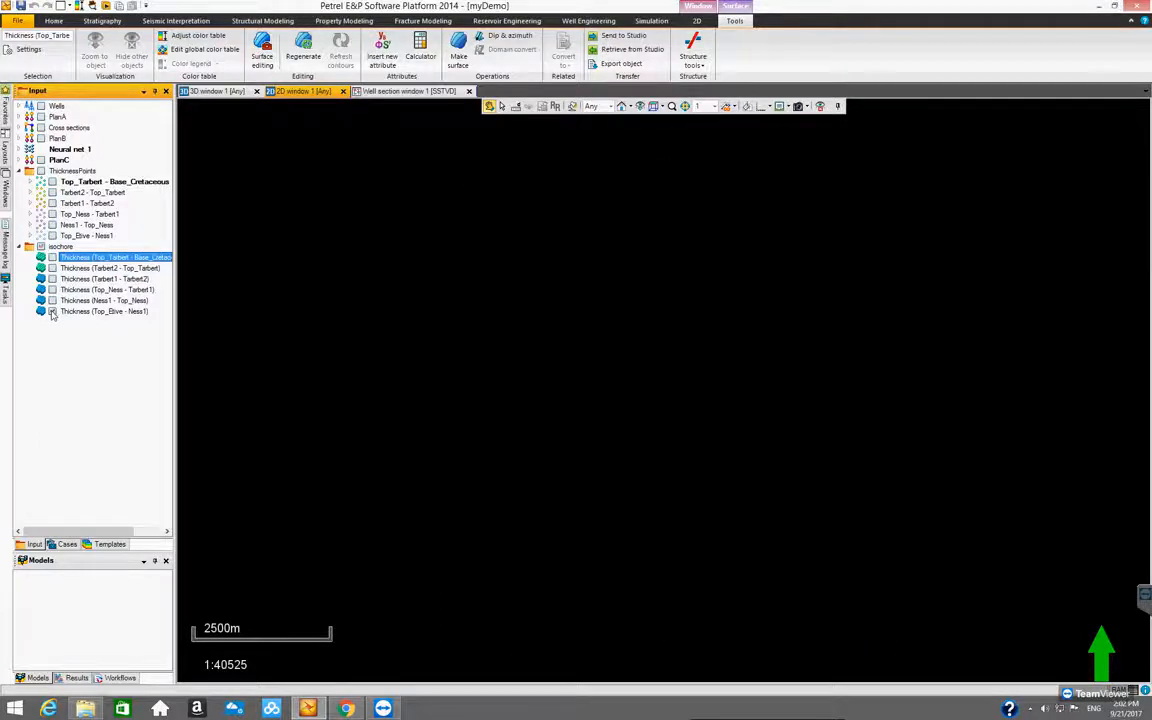
pyautogui.click(52, 311)
pyautogui.click(52, 311)
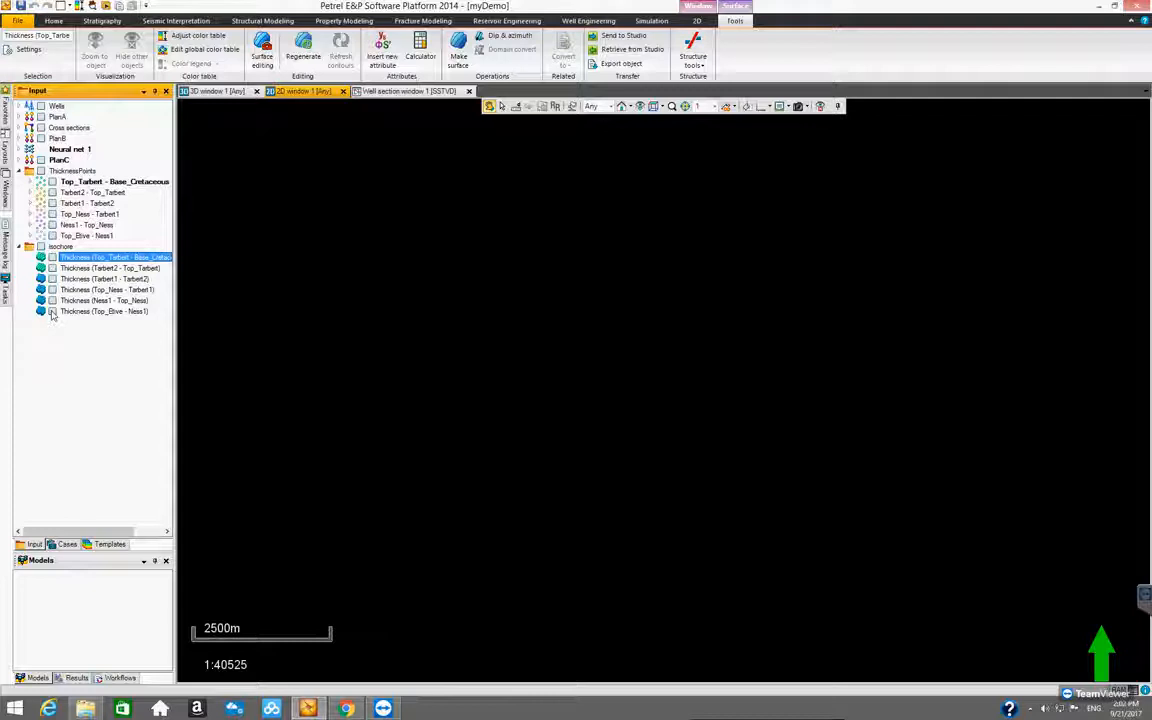
pyautogui.click(52, 311)
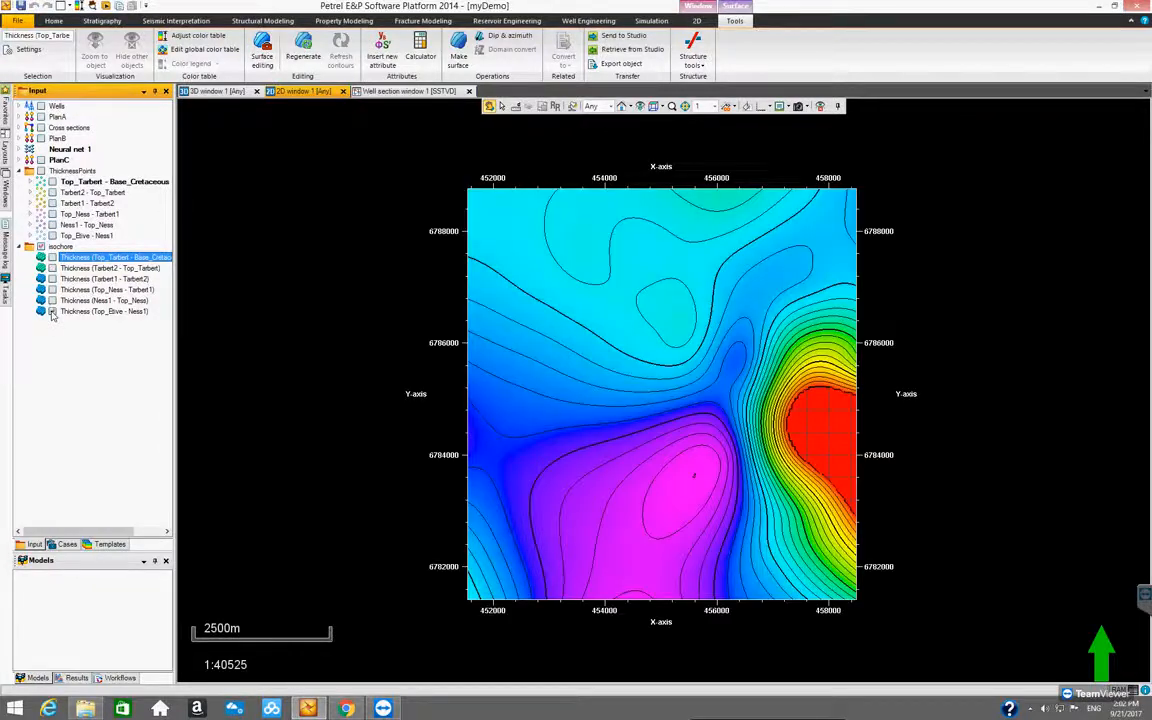
# Switch the global Thickness color table's min/max limits to those defined in the color table, taking the maximum of 114.496 from the selected surface
pyautogui.click(188, 36)
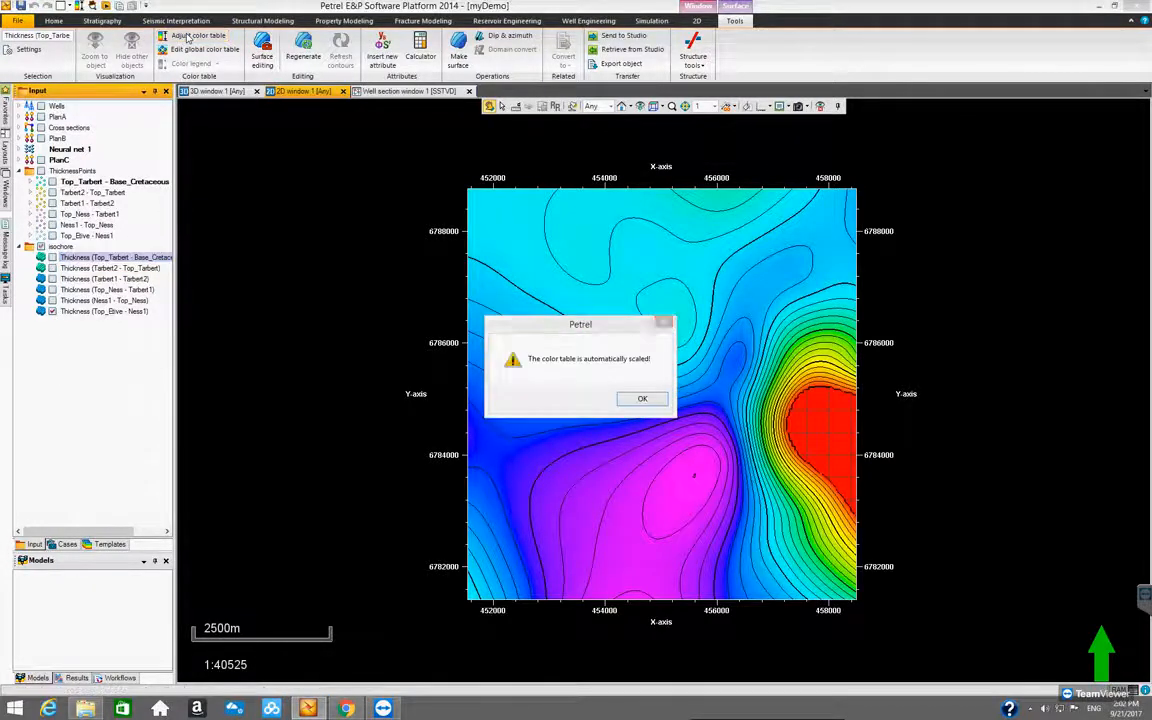
pyautogui.click(638, 400)
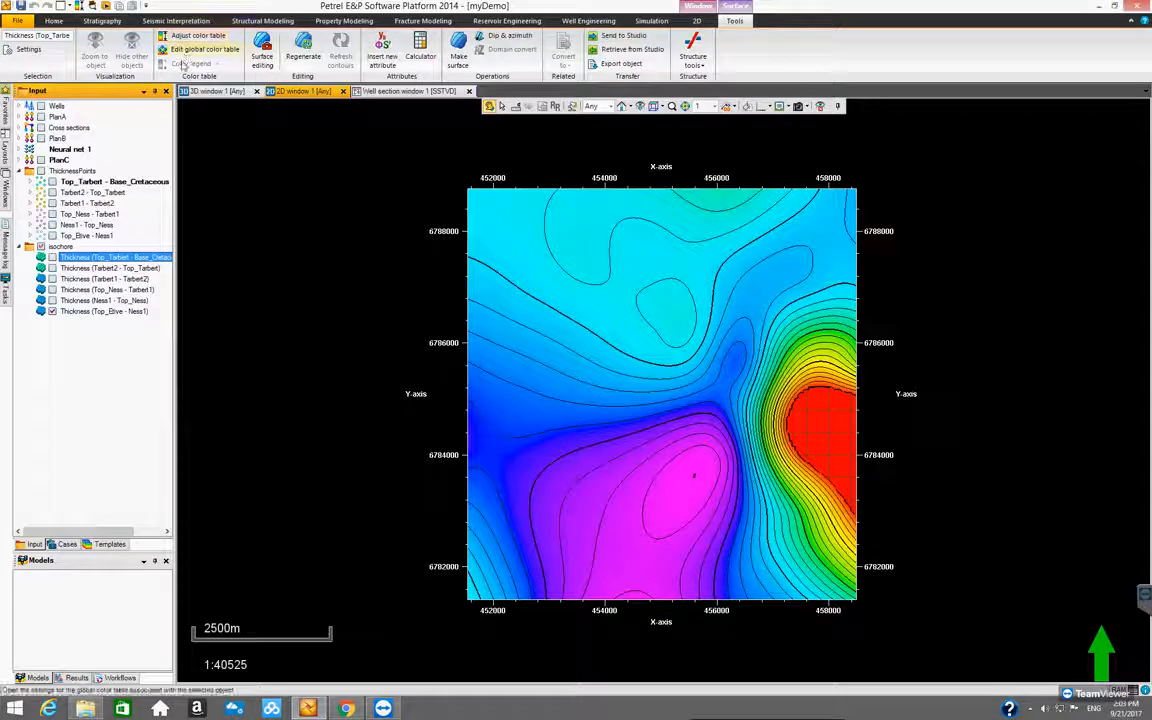
pyautogui.click(186, 50)
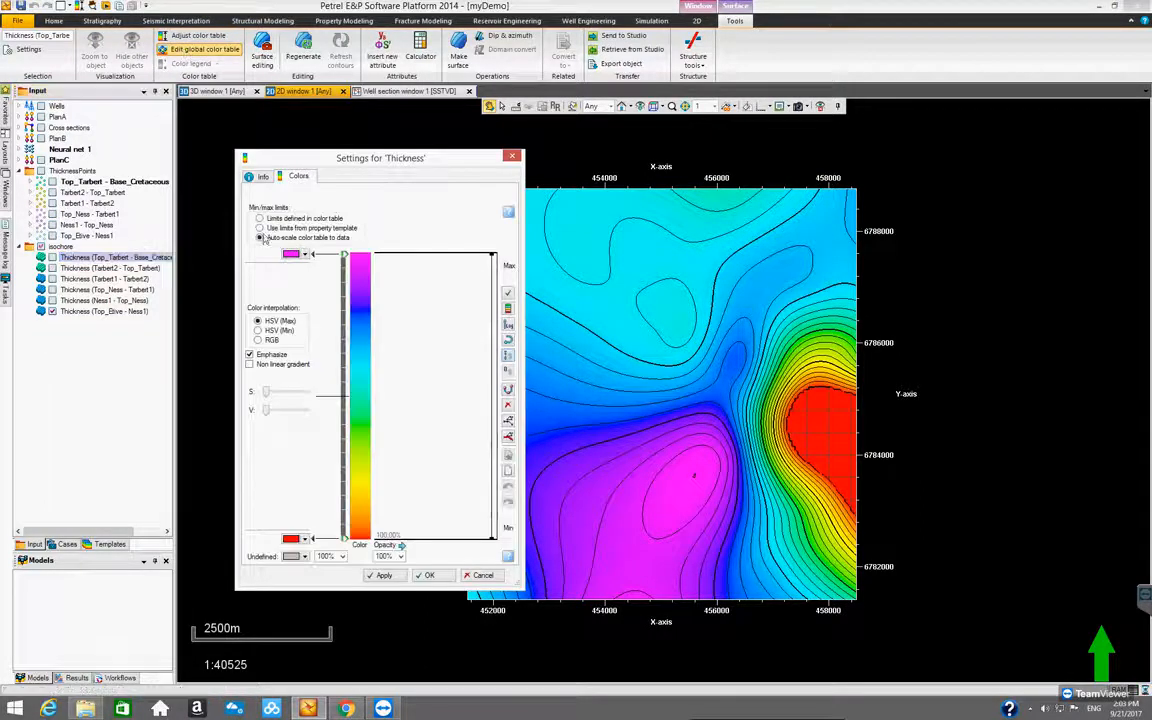
pyautogui.click(259, 219)
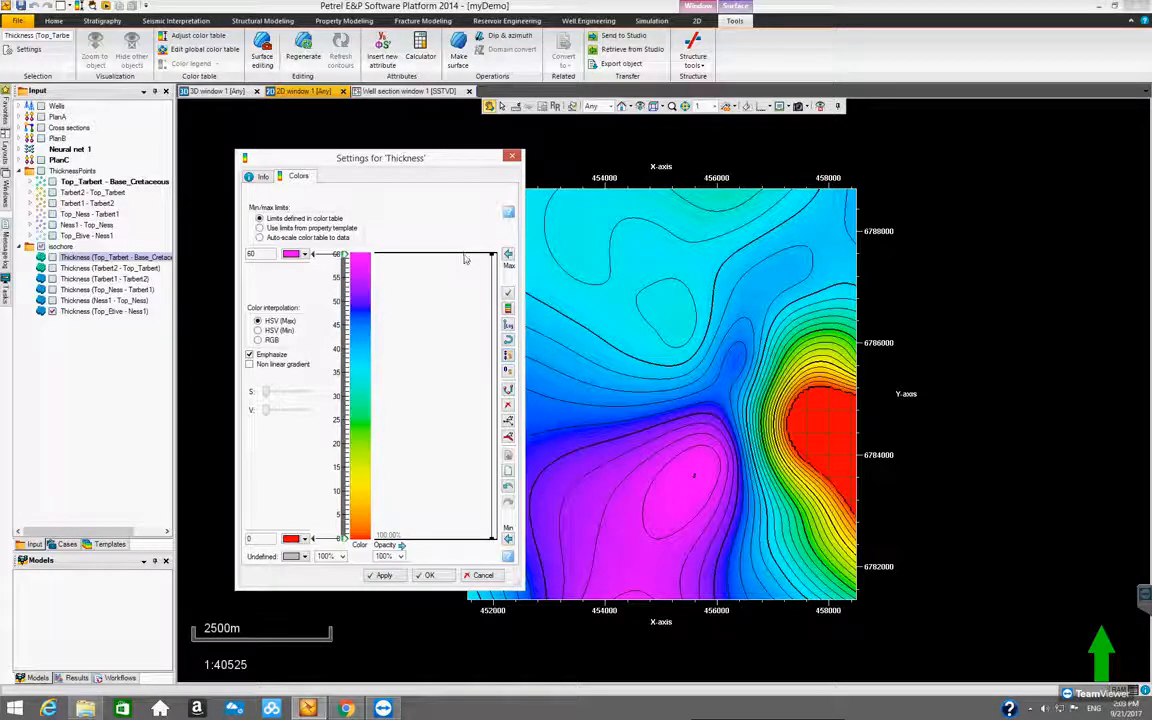
pyautogui.click(510, 256)
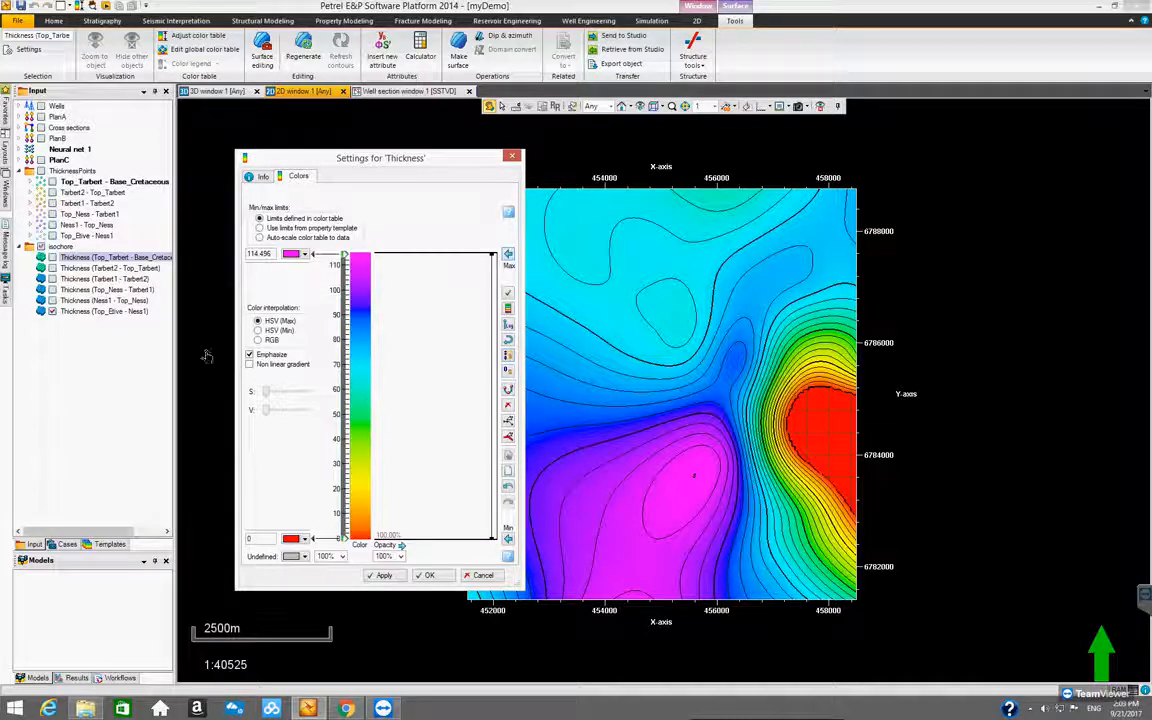
# Display only Thickness (Top_Tarbert - Base_Cretaceous) and take the color table's maximum from that surface again
pyautogui.click(53, 311)
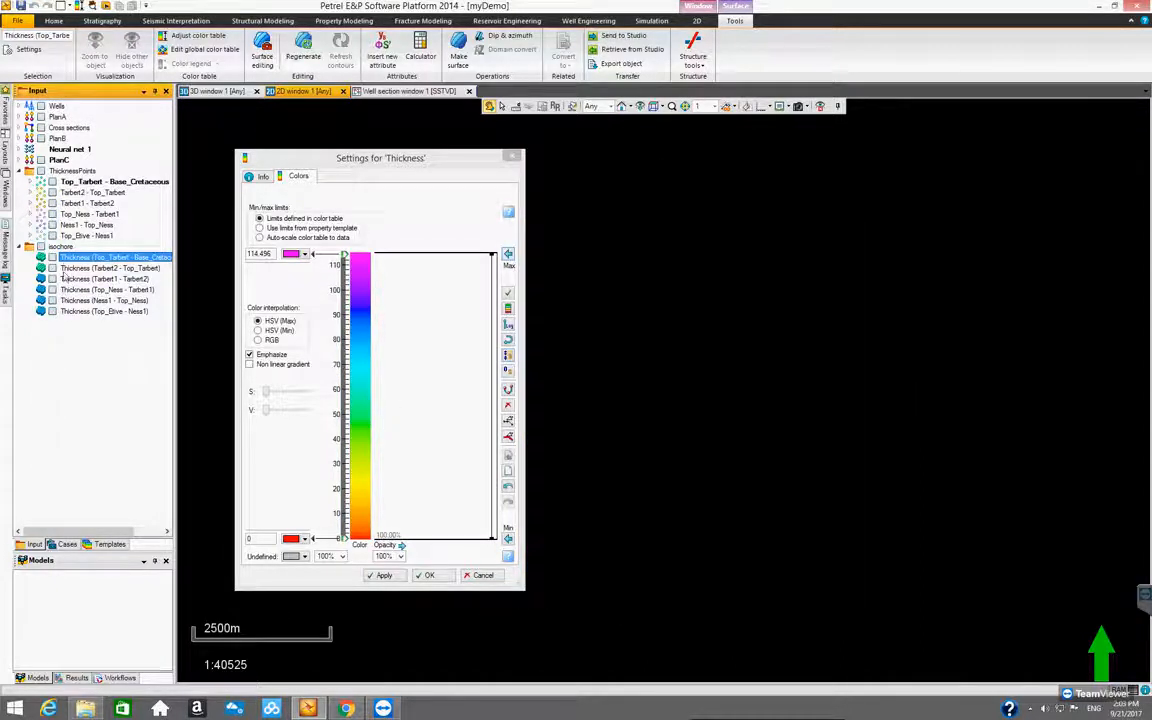
pyautogui.click(53, 257)
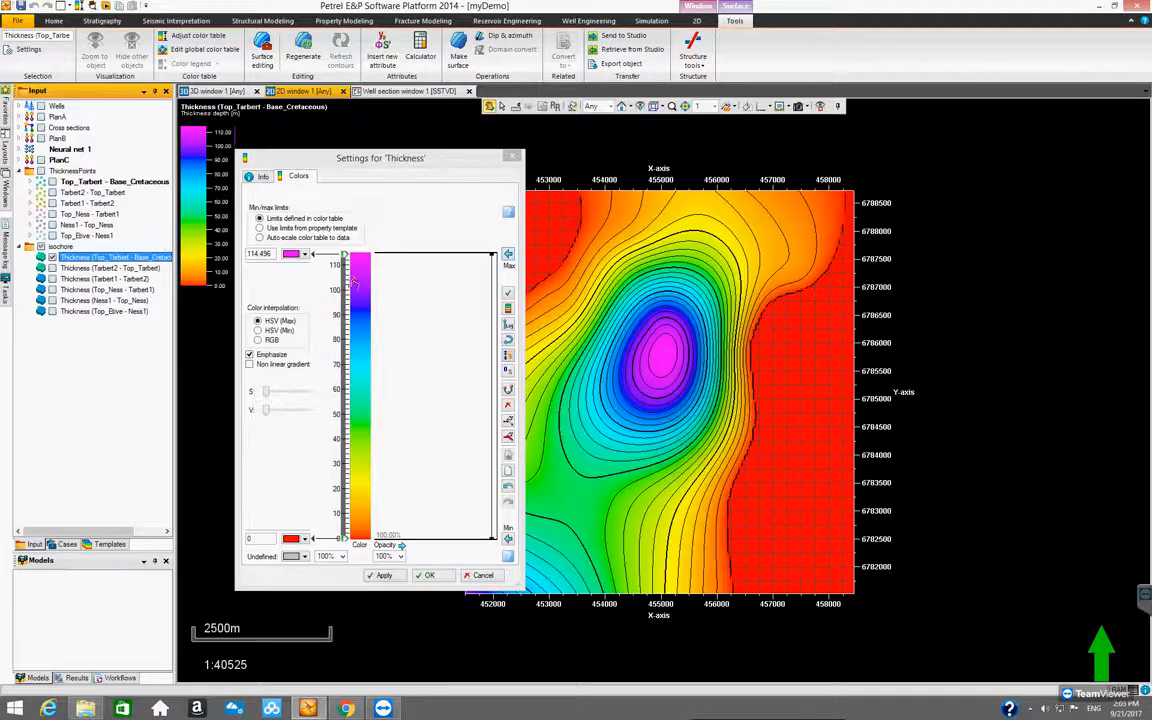
pyautogui.click(508, 256)
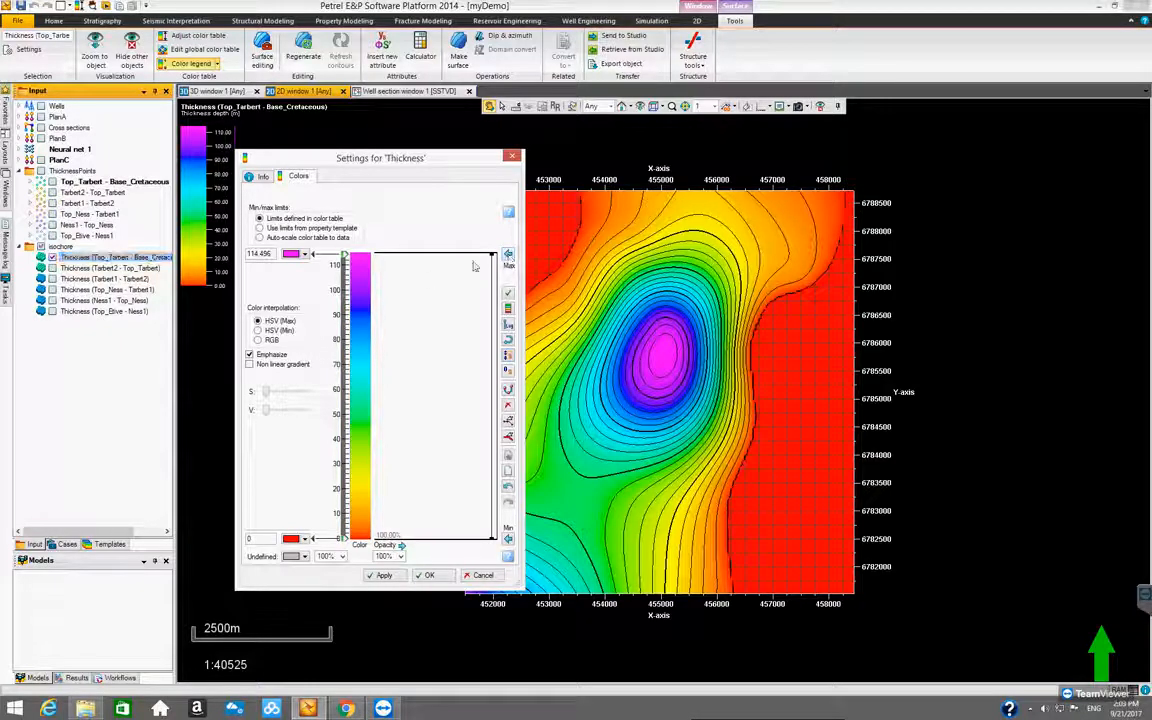
# Select all six thickness surfaces in the isochore folder, display them together, and hide them all again
pyautogui.click(53, 257)
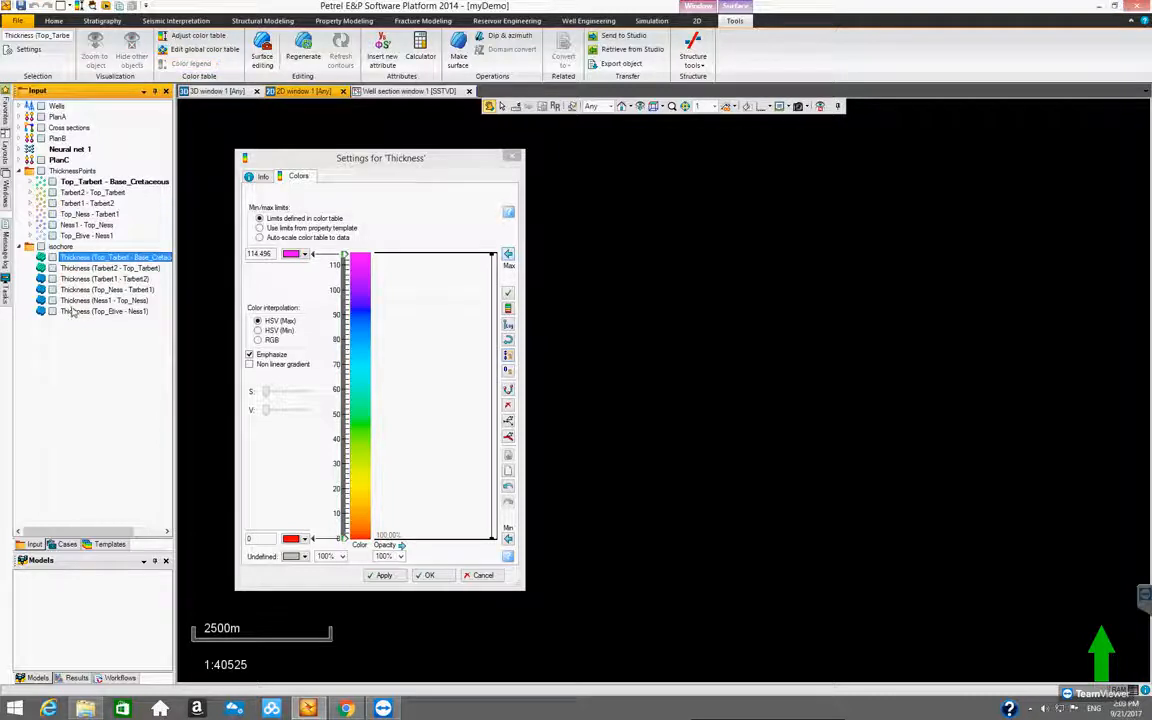
pyautogui.keyDown('shift'); pyautogui.click(72, 311); pyautogui.keyUp('shift')
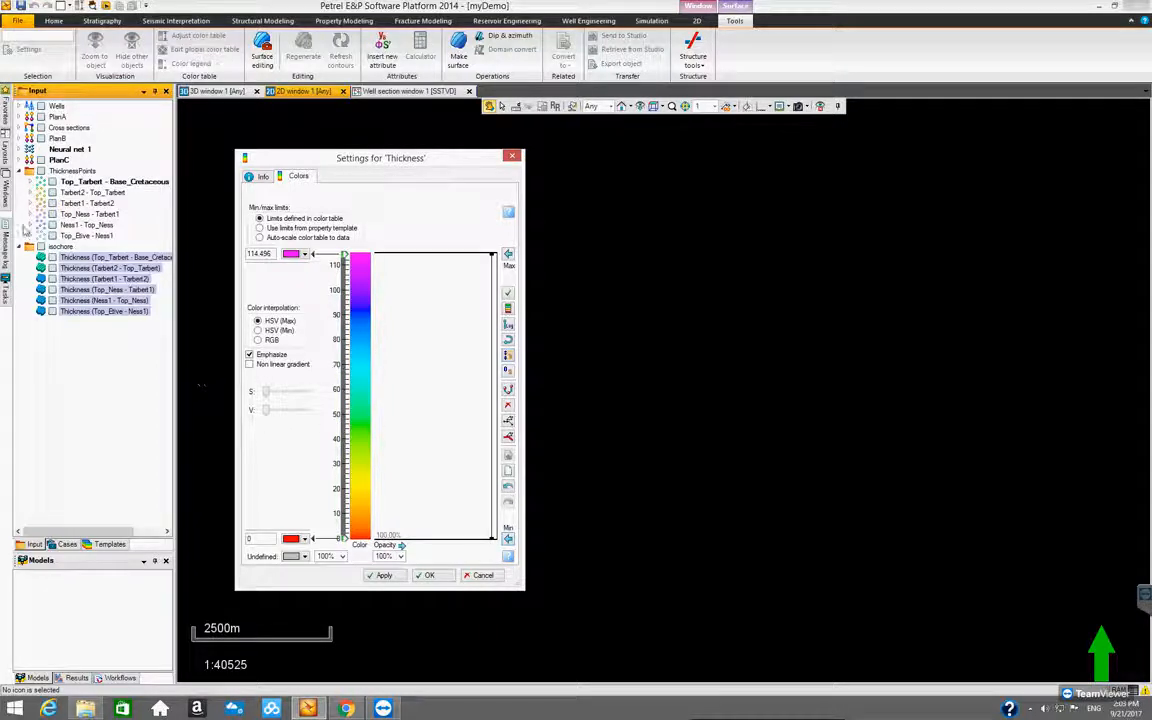
pyautogui.click(53, 312)
pyautogui.click(53, 312)
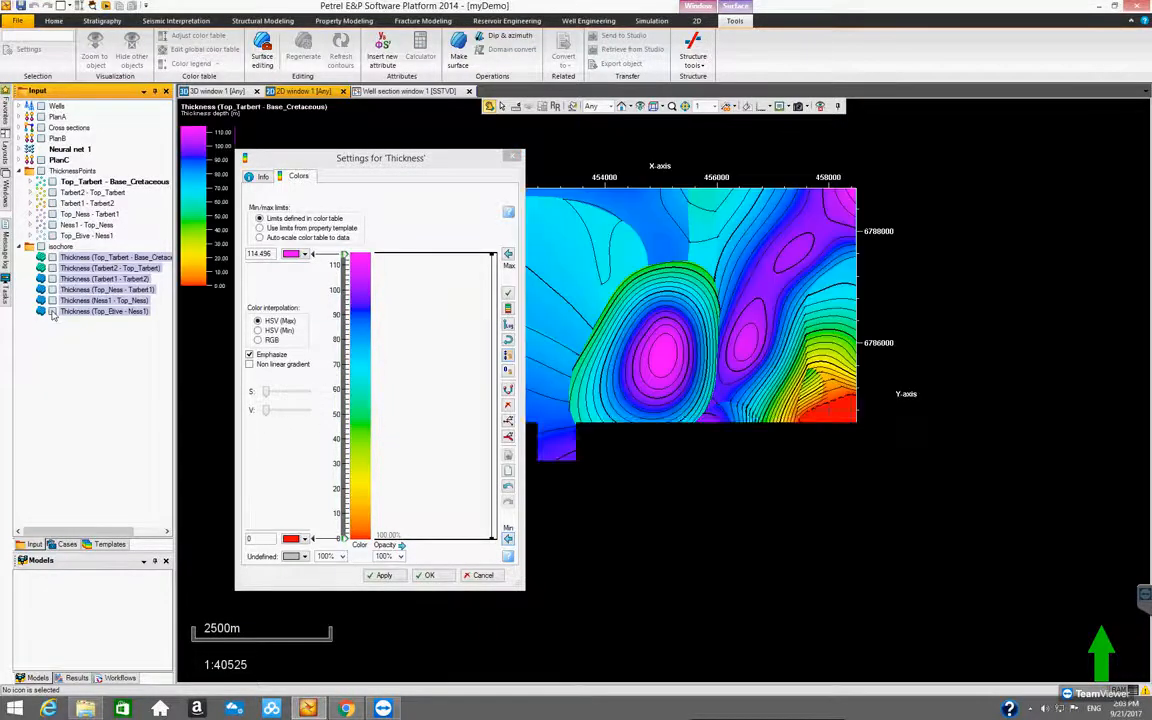
pyautogui.click(41, 247)
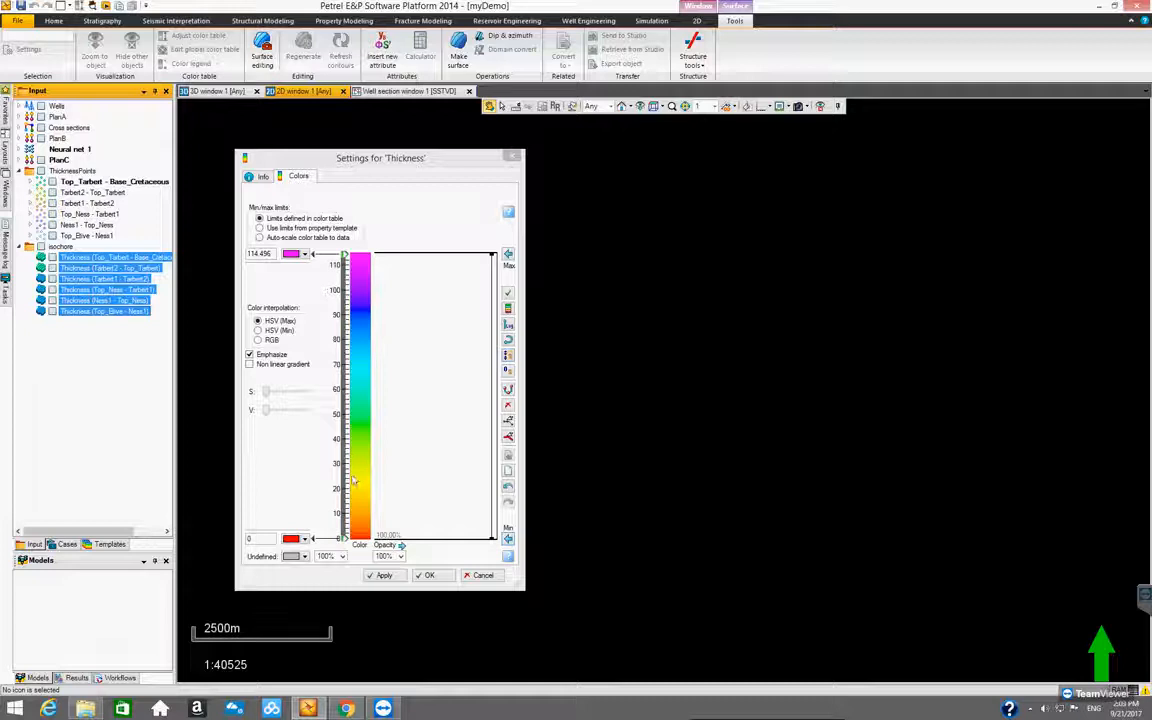
# Set the Thickness color table's minimum color to blue and its maximum color to red, and accept the settings
pyautogui.click(292, 538)
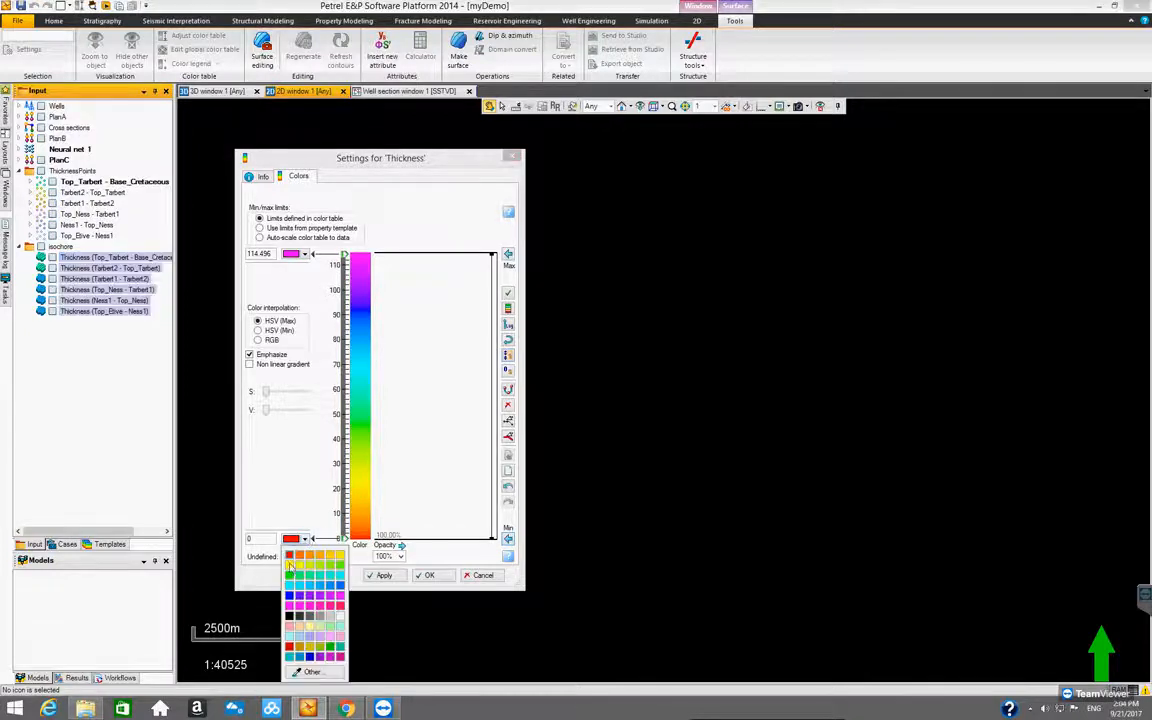
pyautogui.click(289, 596)
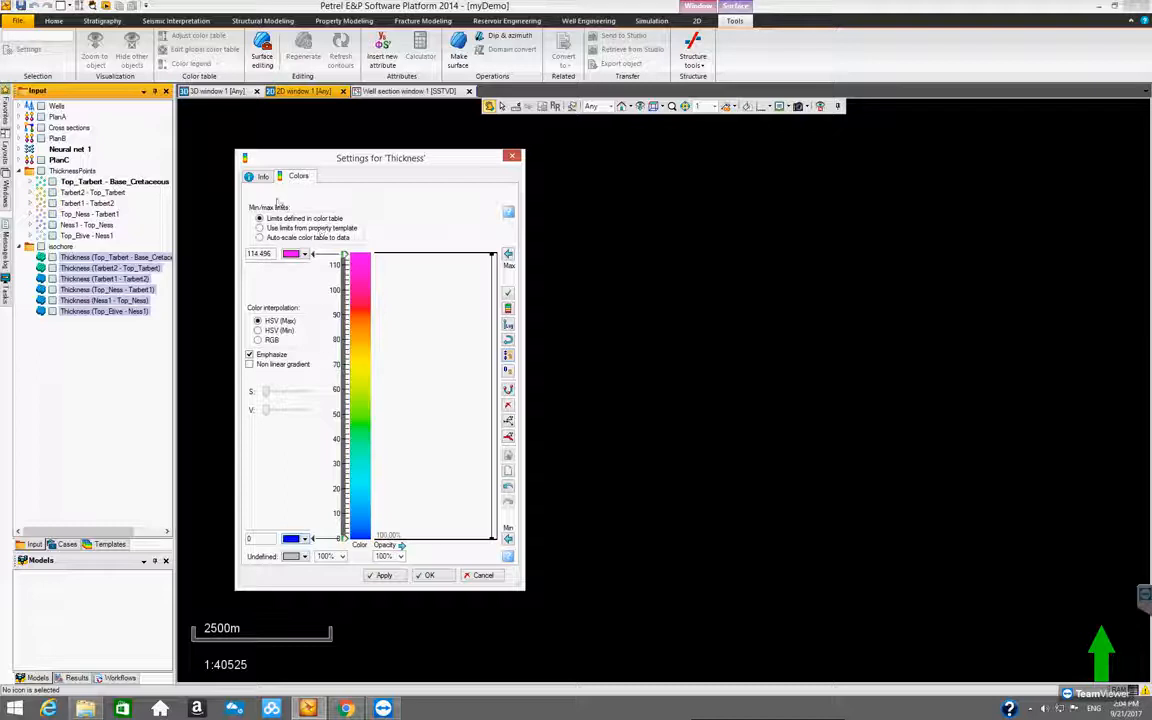
pyautogui.click(293, 254)
pyautogui.click(291, 275)
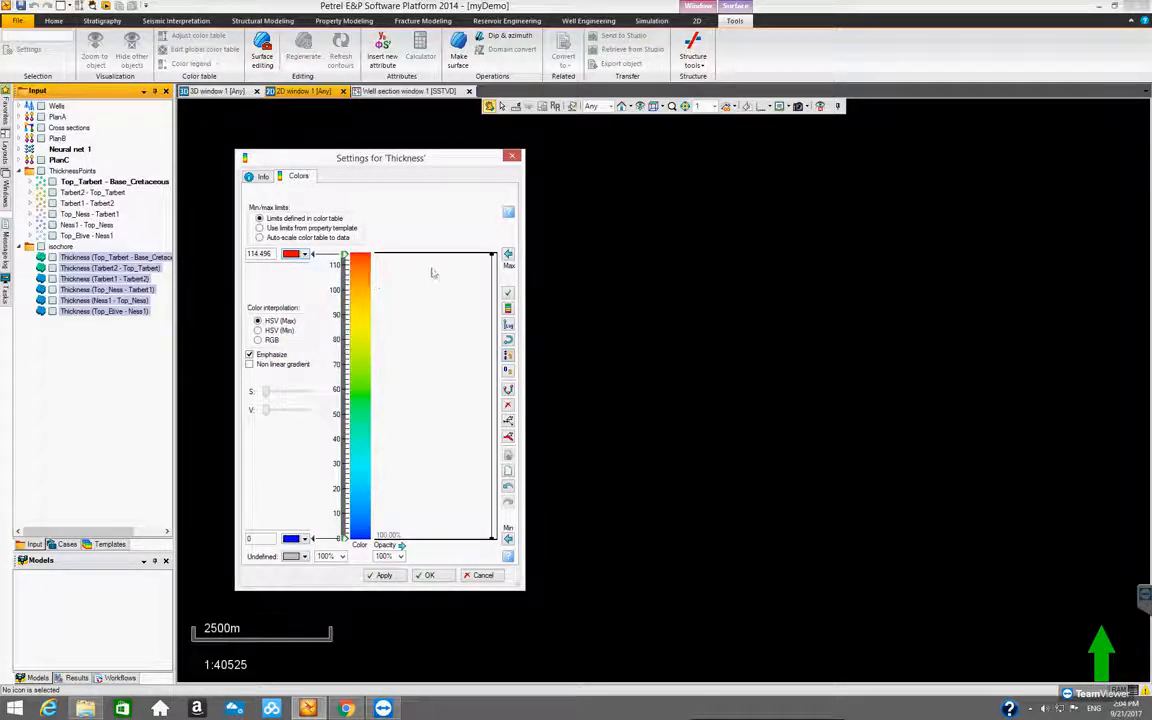
pyautogui.click(425, 576)
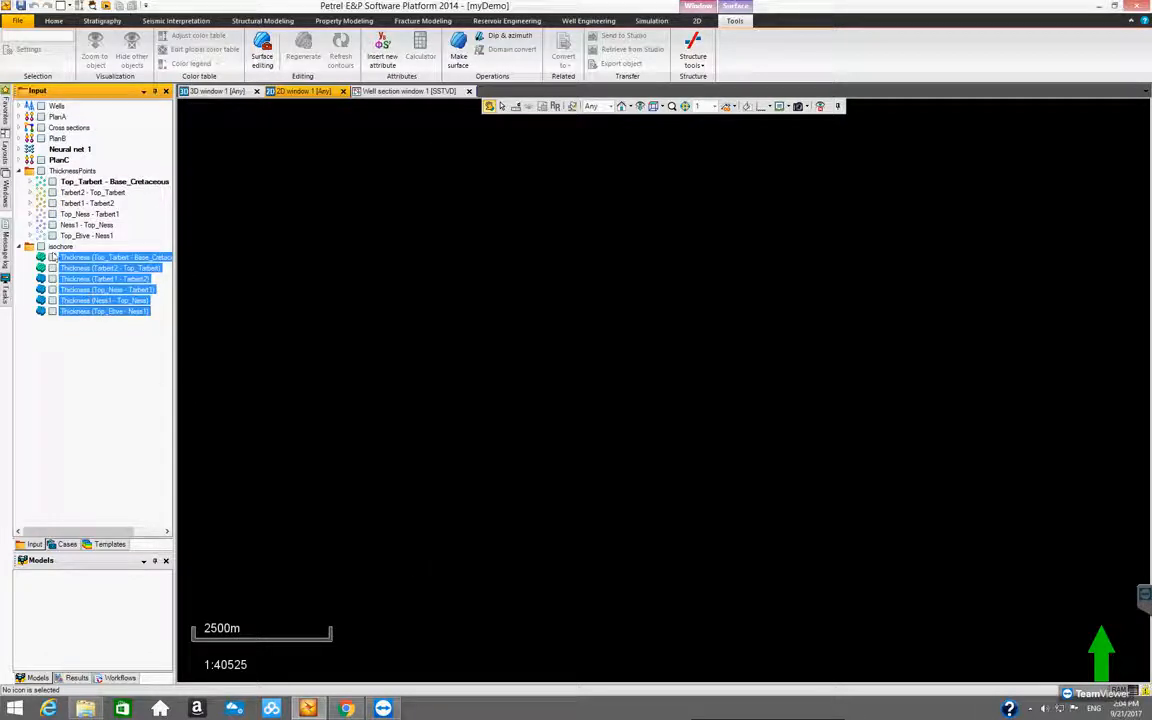
# Check the recolored Thickness (Top_Tarbert - Base_Cretaceous) surface on its own, and hide it again
pyautogui.click(60, 246)
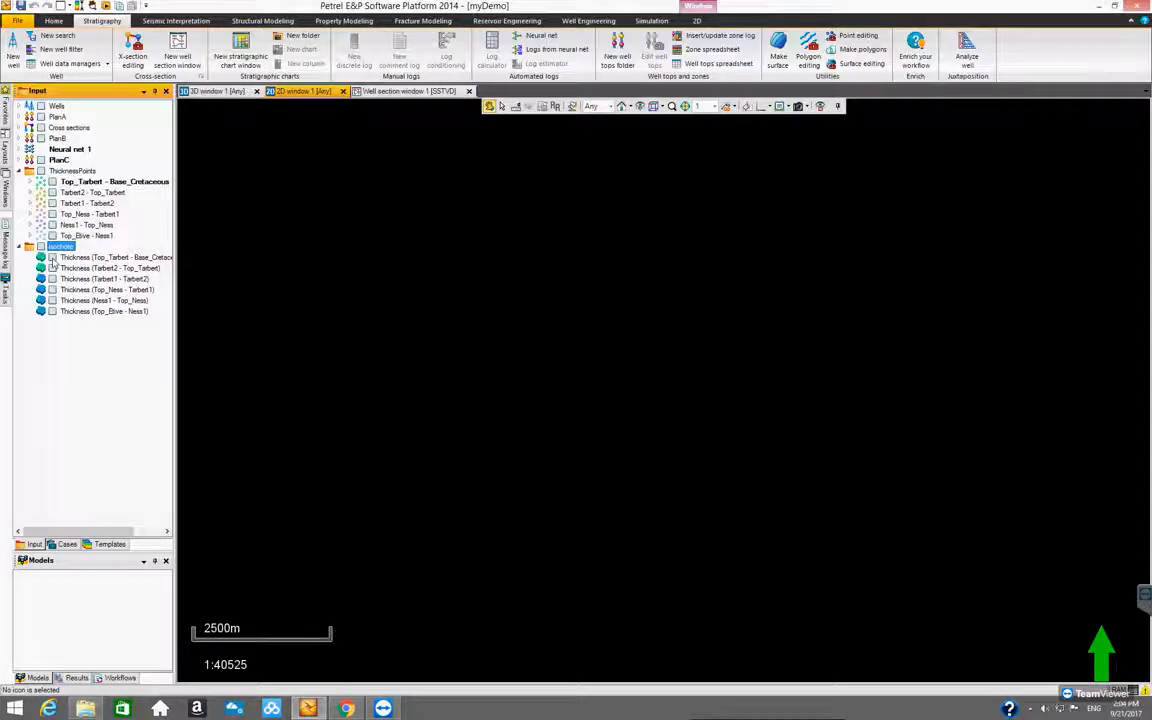
pyautogui.click(52, 258)
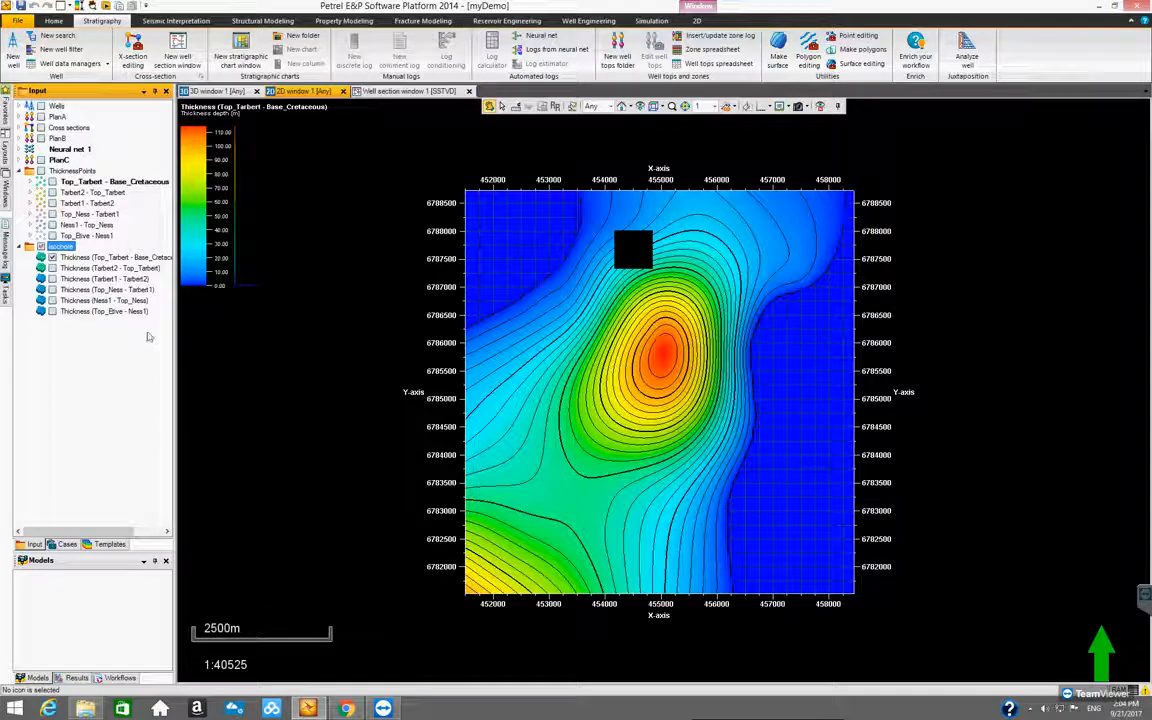
pyautogui.click(52, 258)
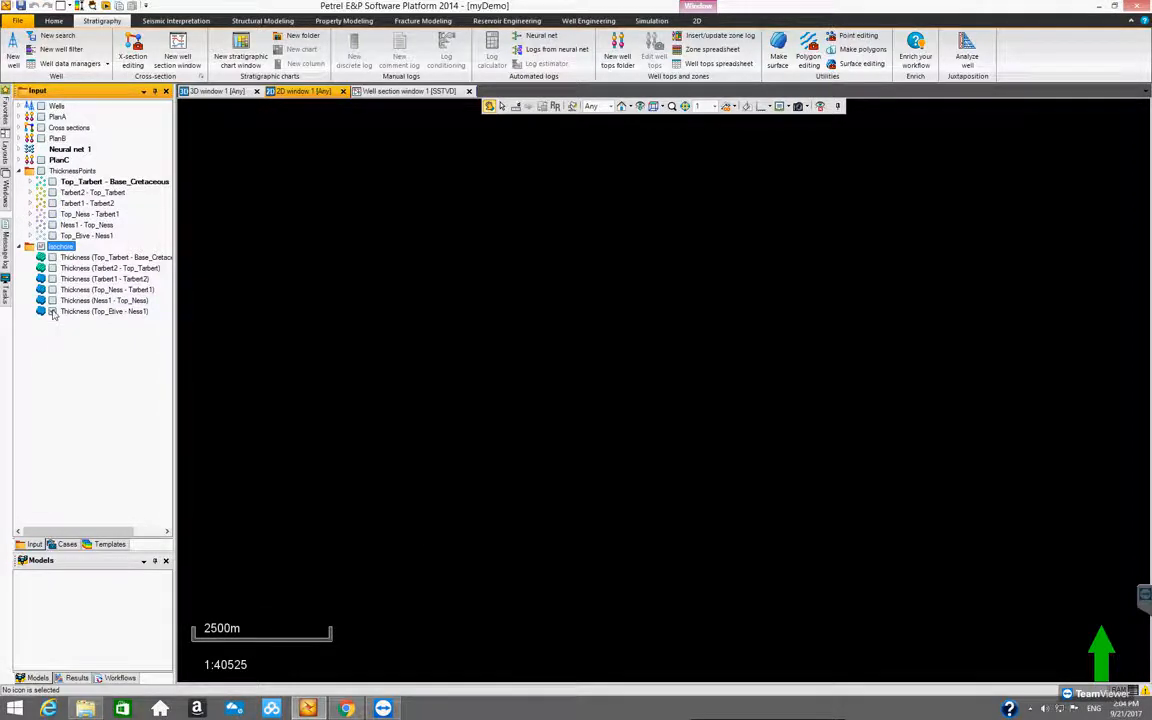
# Display the Thickness (Top_Etive - Ness1) surface and turn on the color legend in the 2D window
pyautogui.click(52, 311)
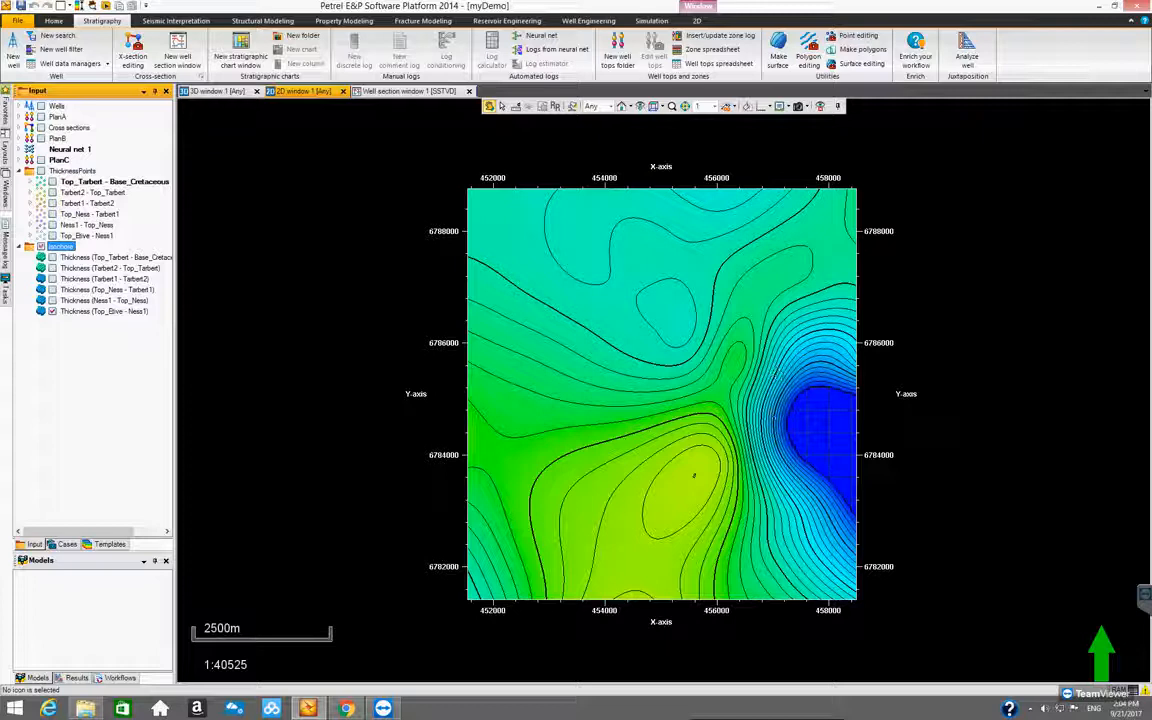
pyautogui.click(770, 107)
pyautogui.click(792, 133)
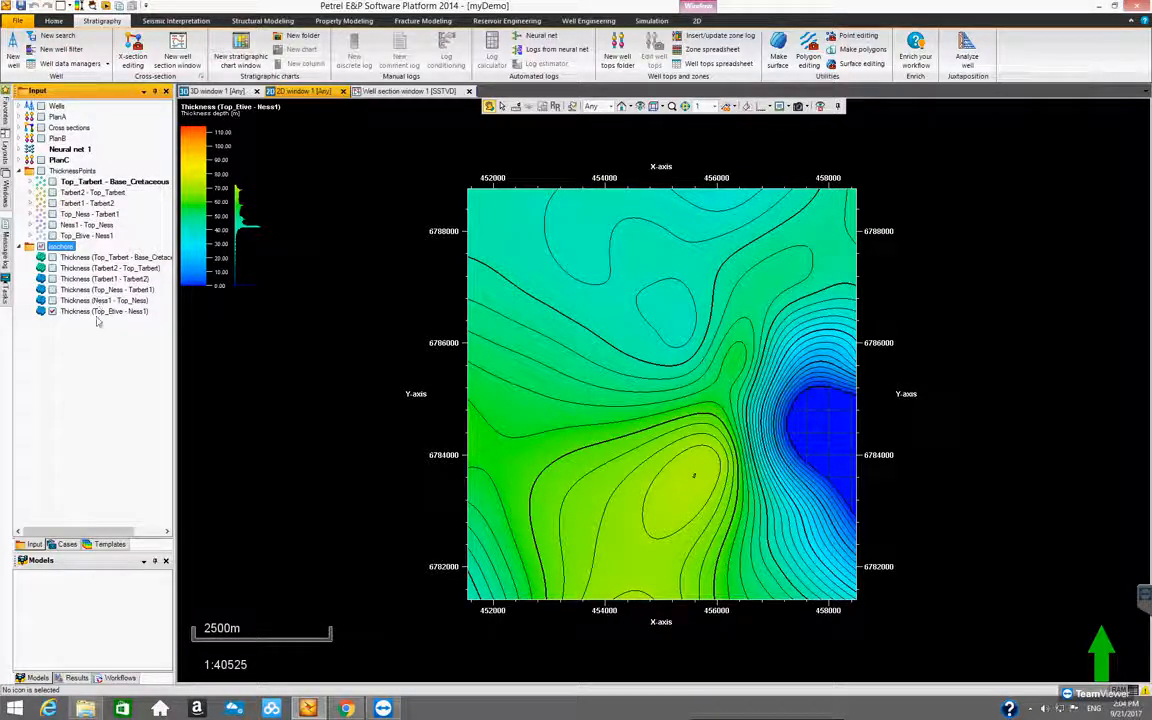
# View the other isochore surfaces one at a time, from Ness1 - Top_Ness up to Top_Tarbert - Base_Cretaceous, and hide the last one
pyautogui.click(62, 246)
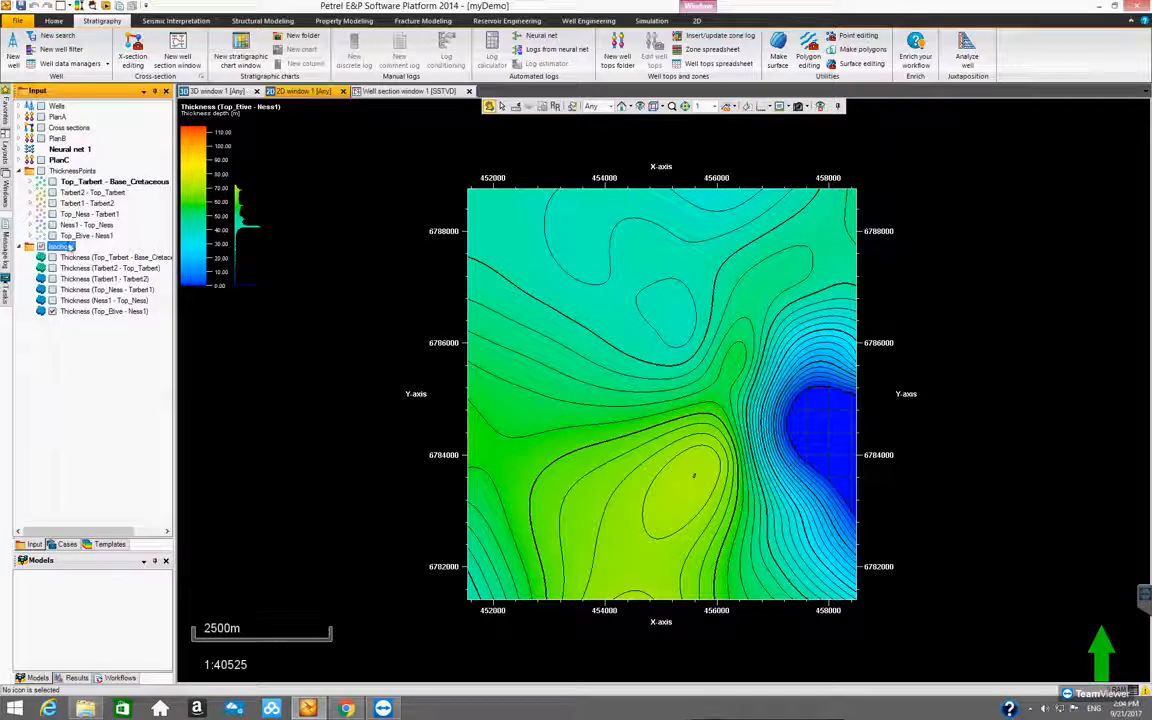
pyautogui.click(52, 300)
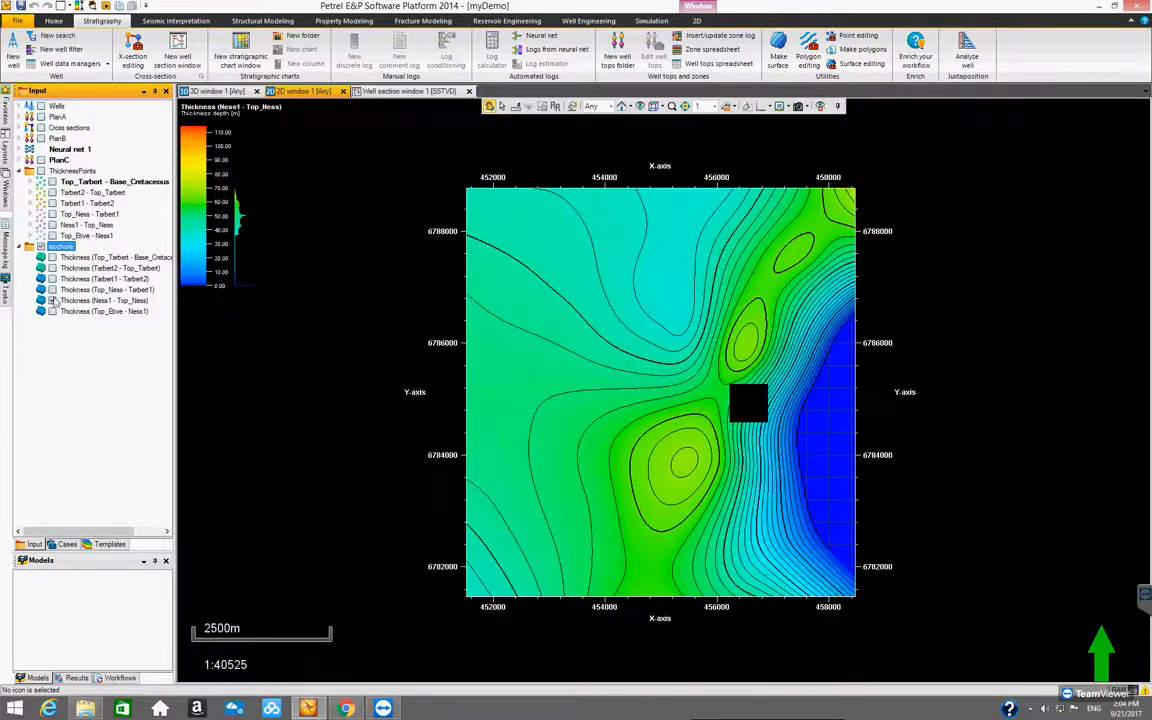
pyautogui.click(52, 290)
pyautogui.click(53, 290)
pyautogui.click(52, 280)
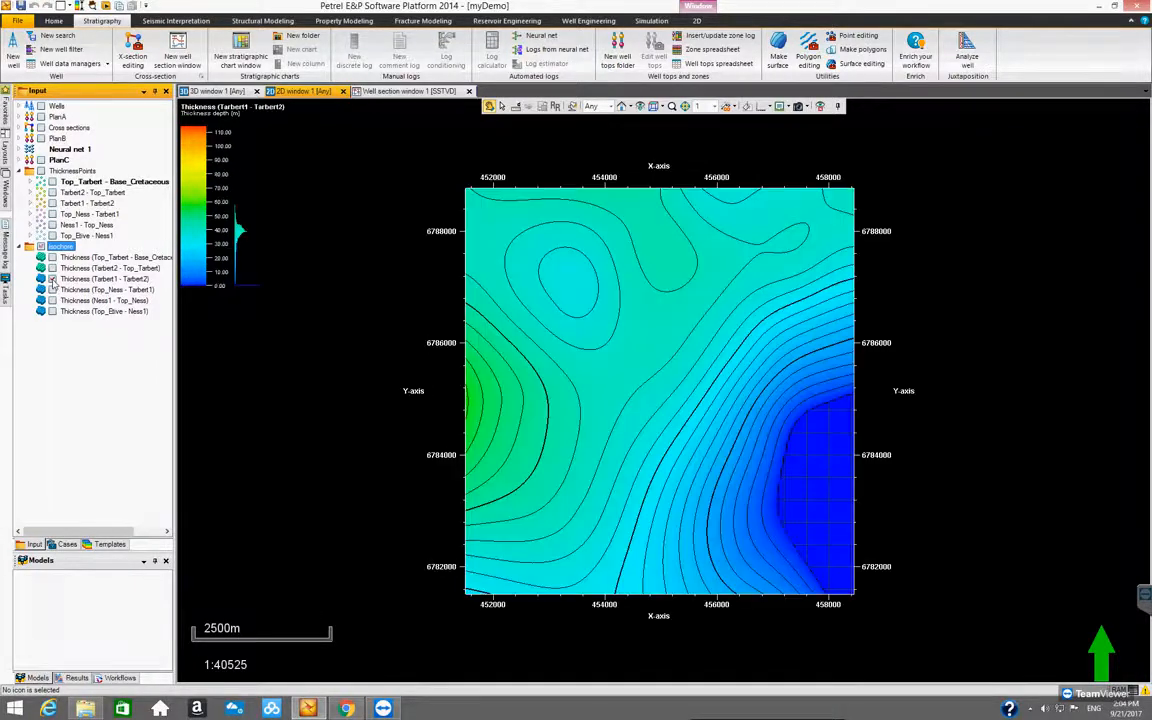
pyautogui.click(52, 280)
pyautogui.click(52, 269)
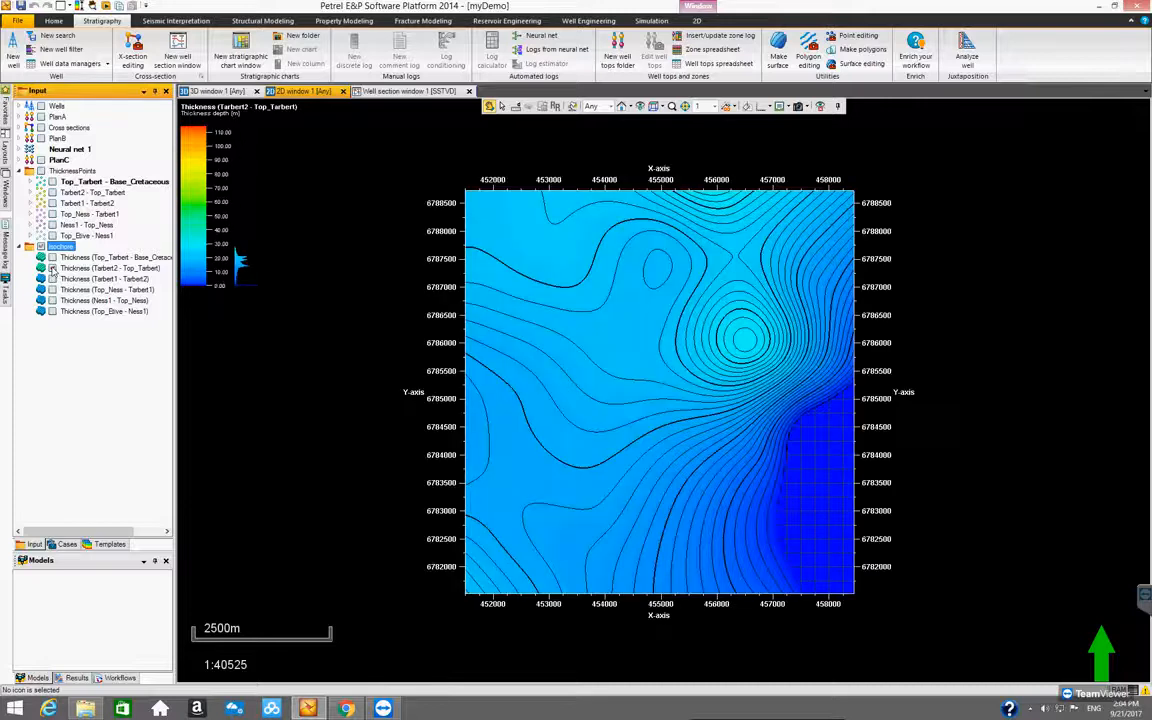
pyautogui.click(52, 269)
pyautogui.click(52, 258)
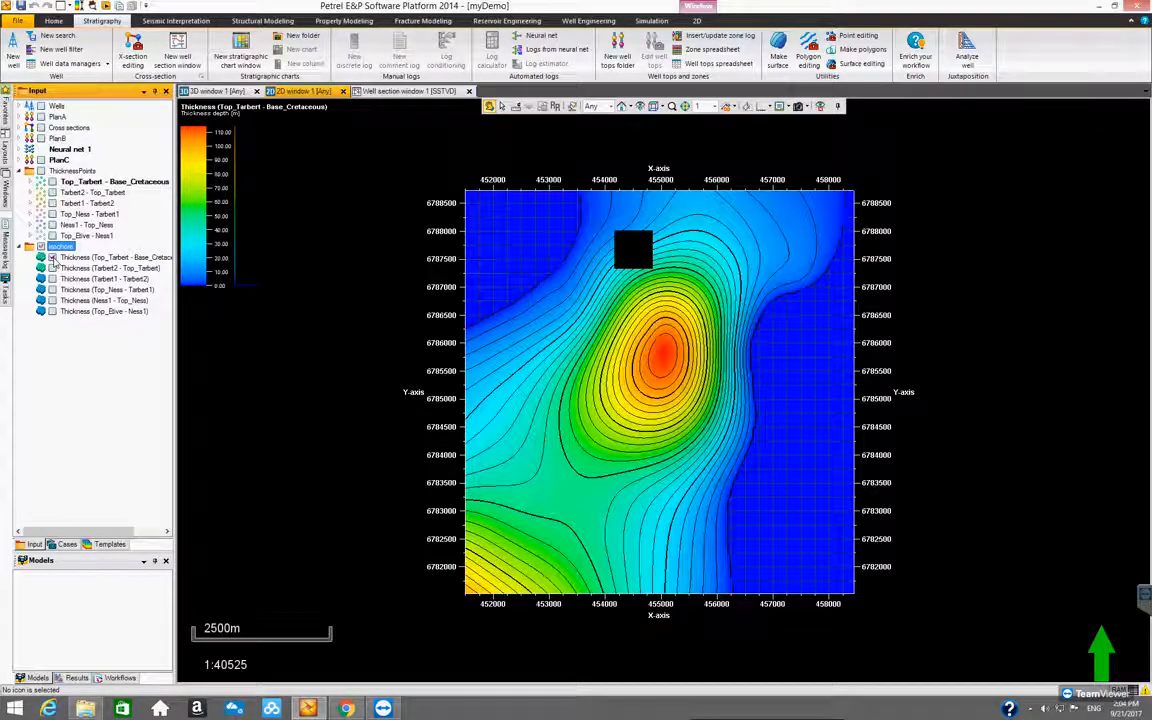
pyautogui.click(52, 258)
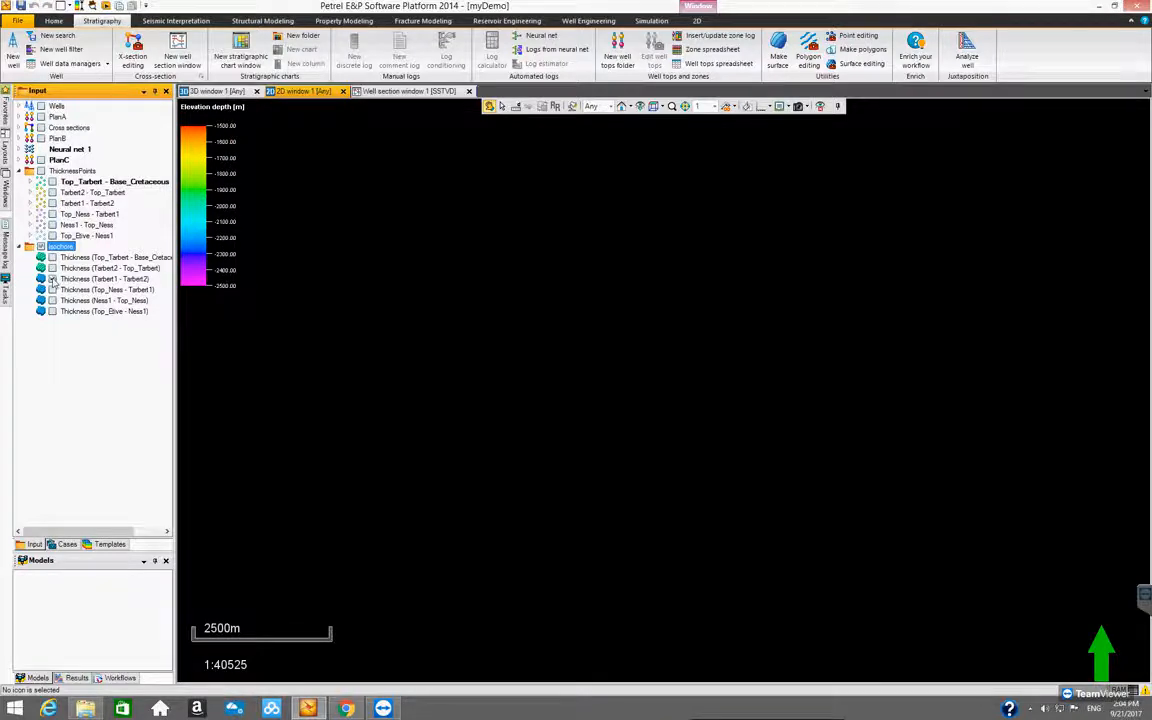
# Display Thickness (Tarbert1 - Tarbert2) and set the global Thickness color table's min/max limits to auto-scale to data
pyautogui.click(52, 279)
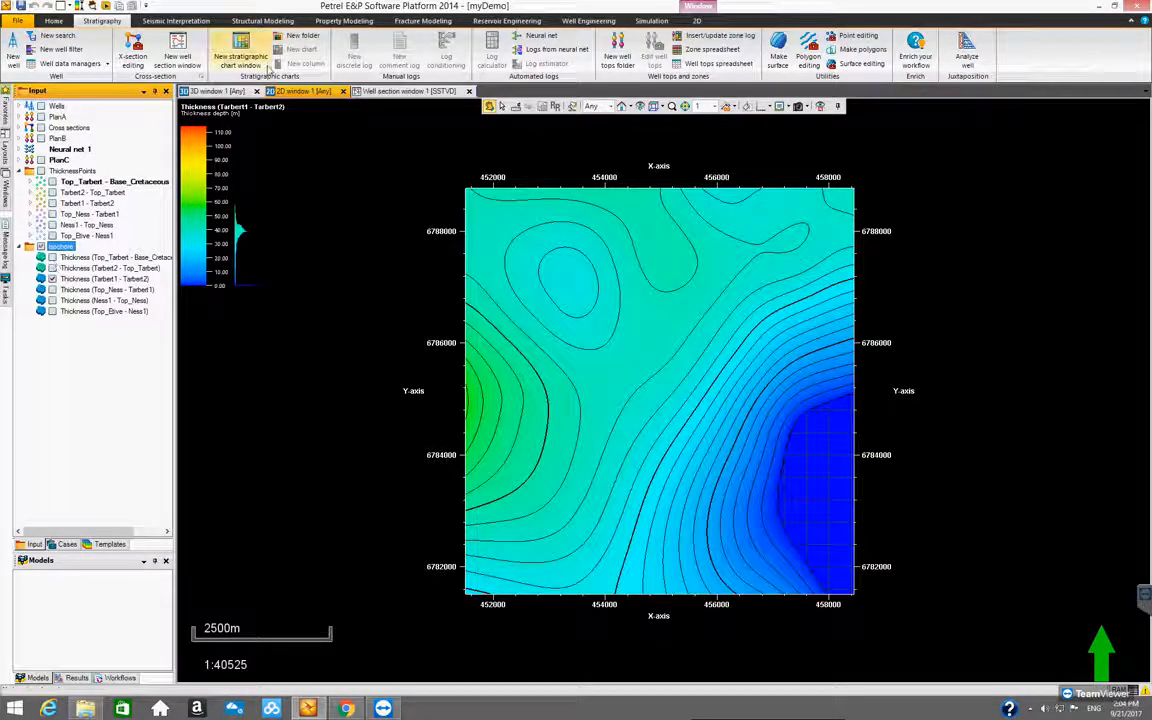
pyautogui.click(87, 258)
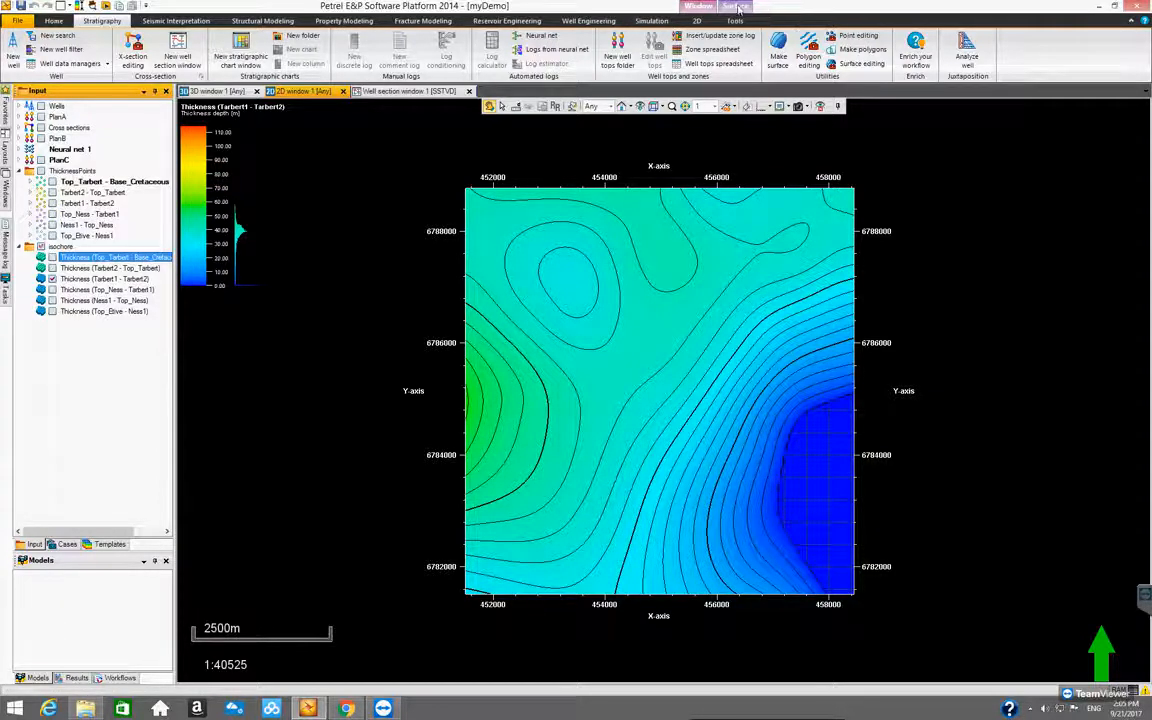
pyautogui.click(736, 7)
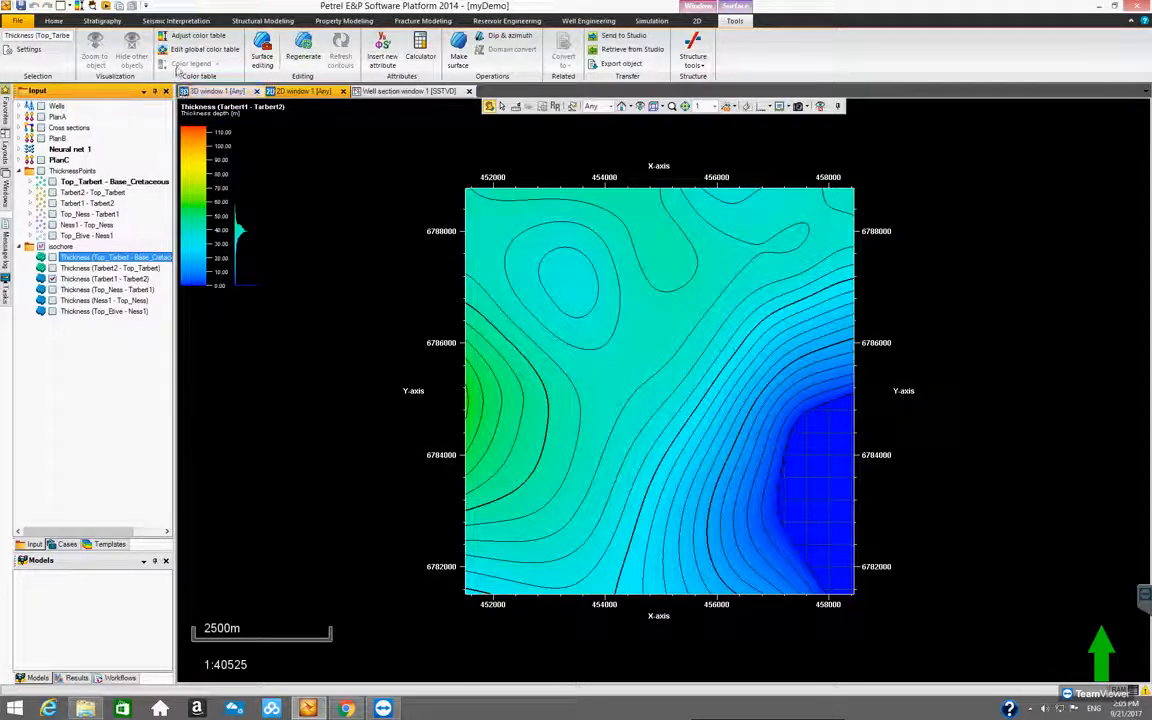
pyautogui.click(200, 49)
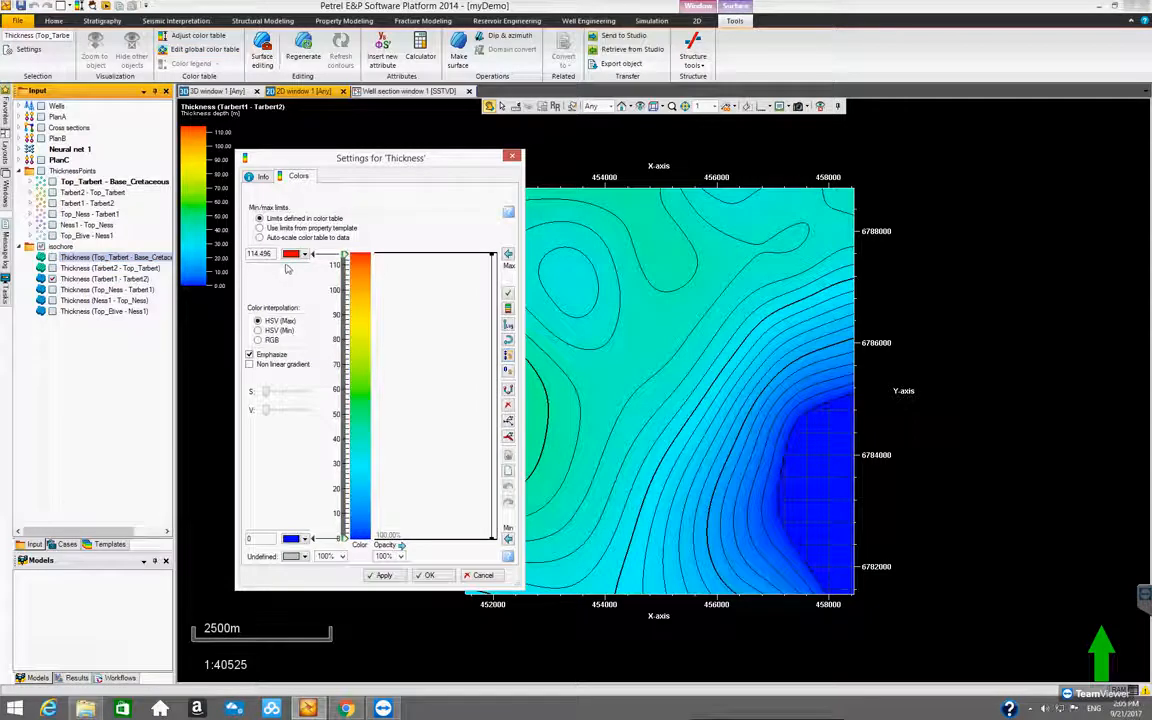
pyautogui.click(259, 238)
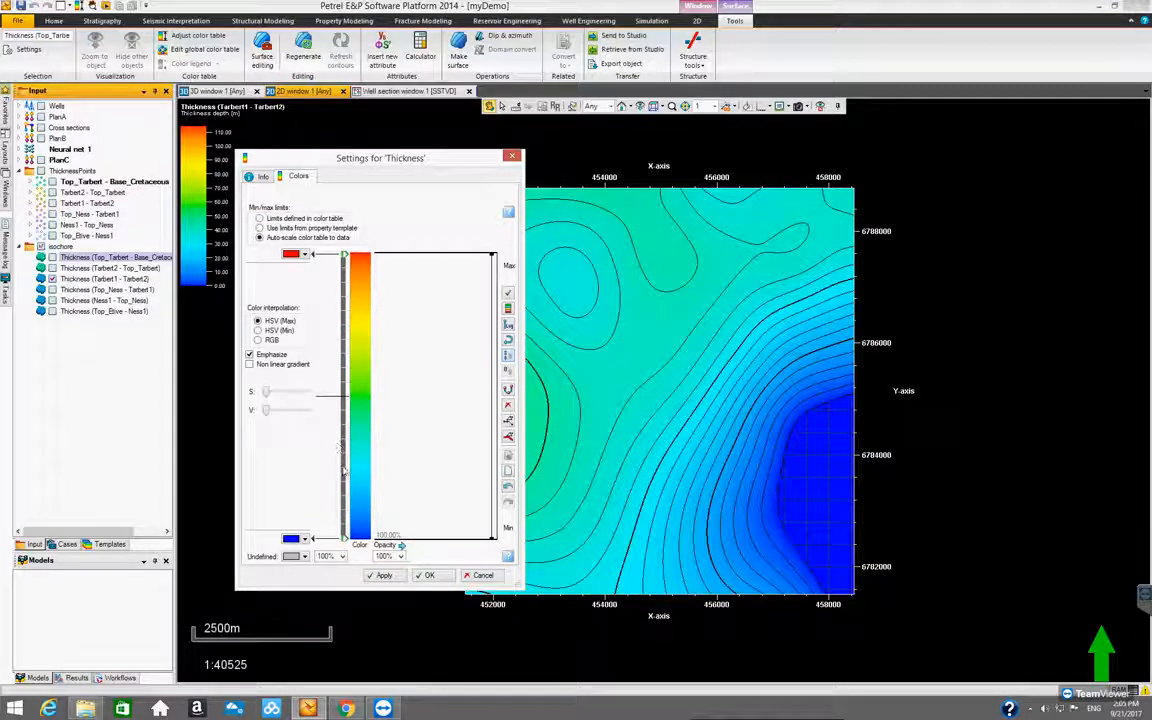
pyautogui.click(427, 576)
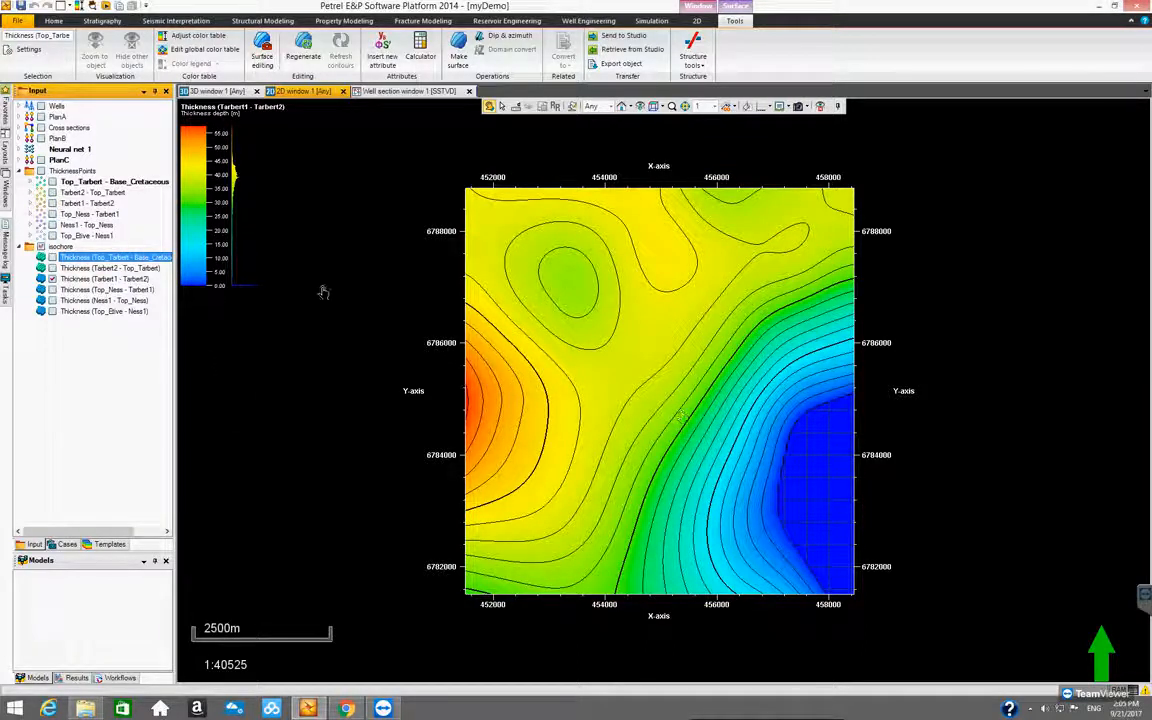
# Switch the displayed surface from Thickness (Tarbert1 - Tarbert2) to Thickness (Ness1 - Top_Ness)
pyautogui.click(52, 279)
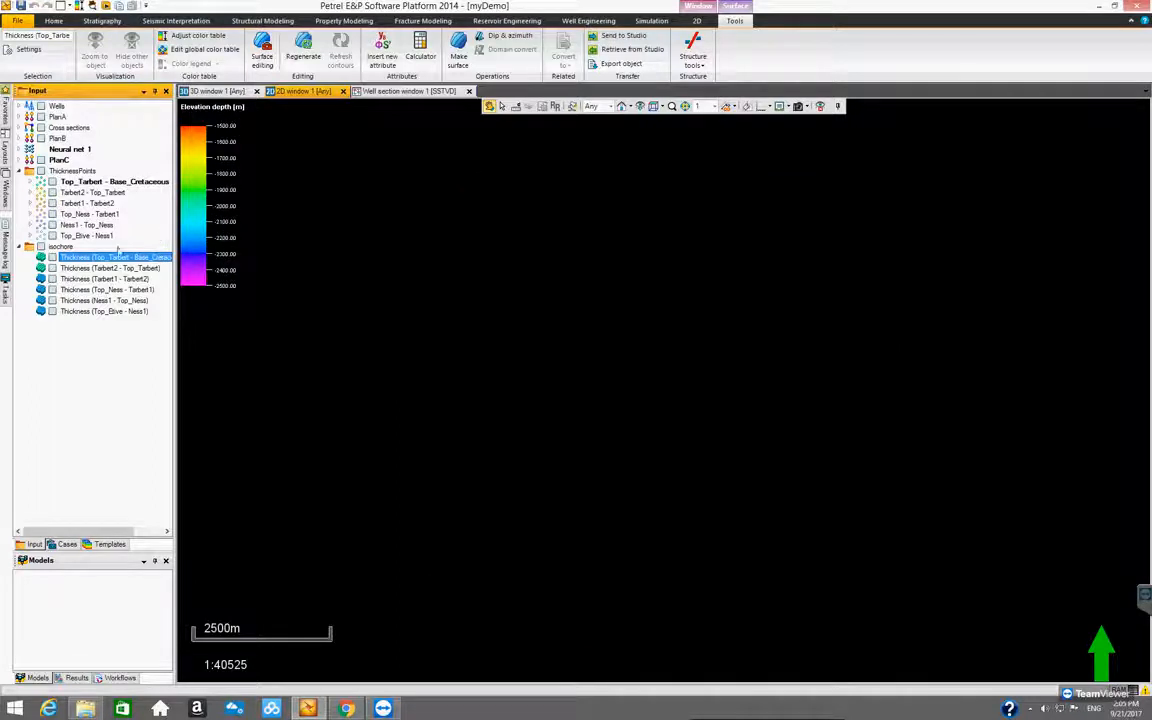
pyautogui.click(52, 300)
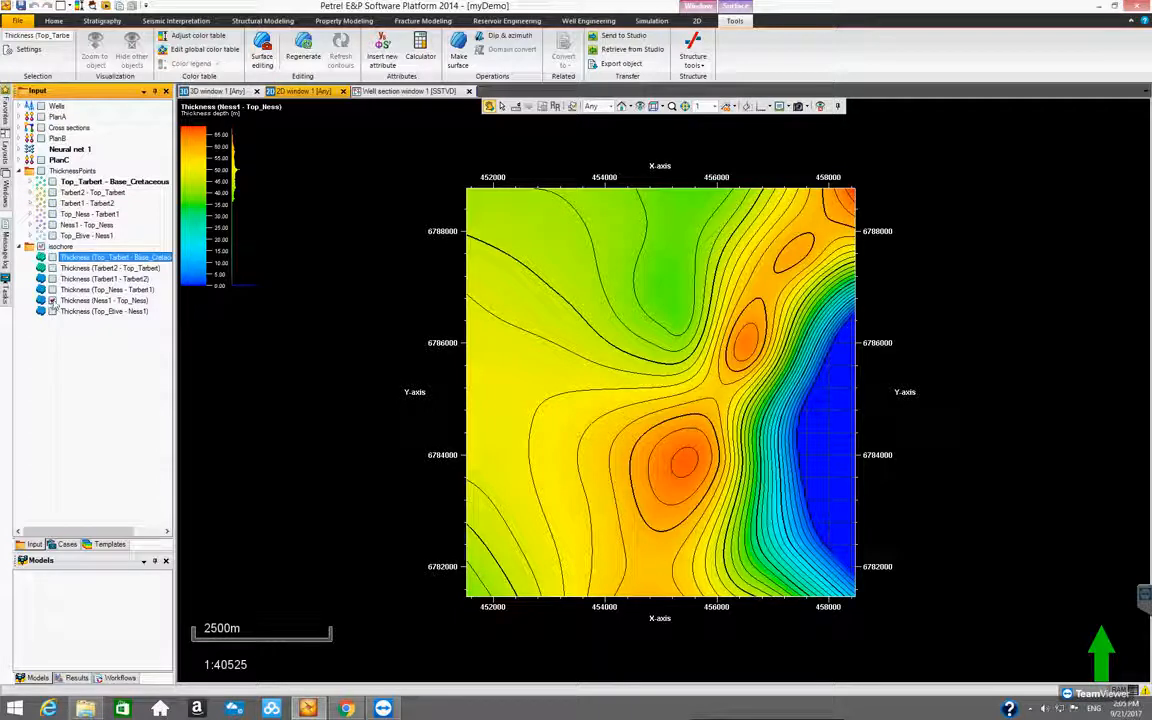
# View Thickness (Top_Etive - Ness1), and replace it with Thickness (Top_Tarbert - Base_Cretaceous) in the 2D window
pyautogui.click(52, 300)
pyautogui.click(52, 312)
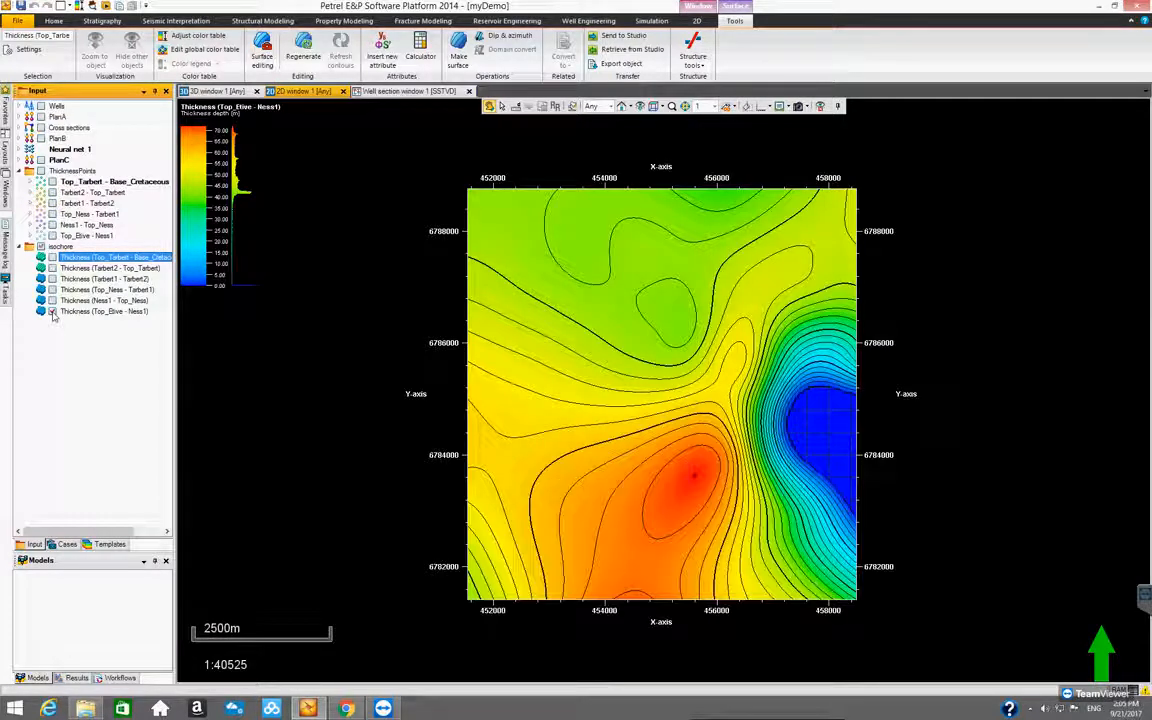
pyautogui.click(53, 311)
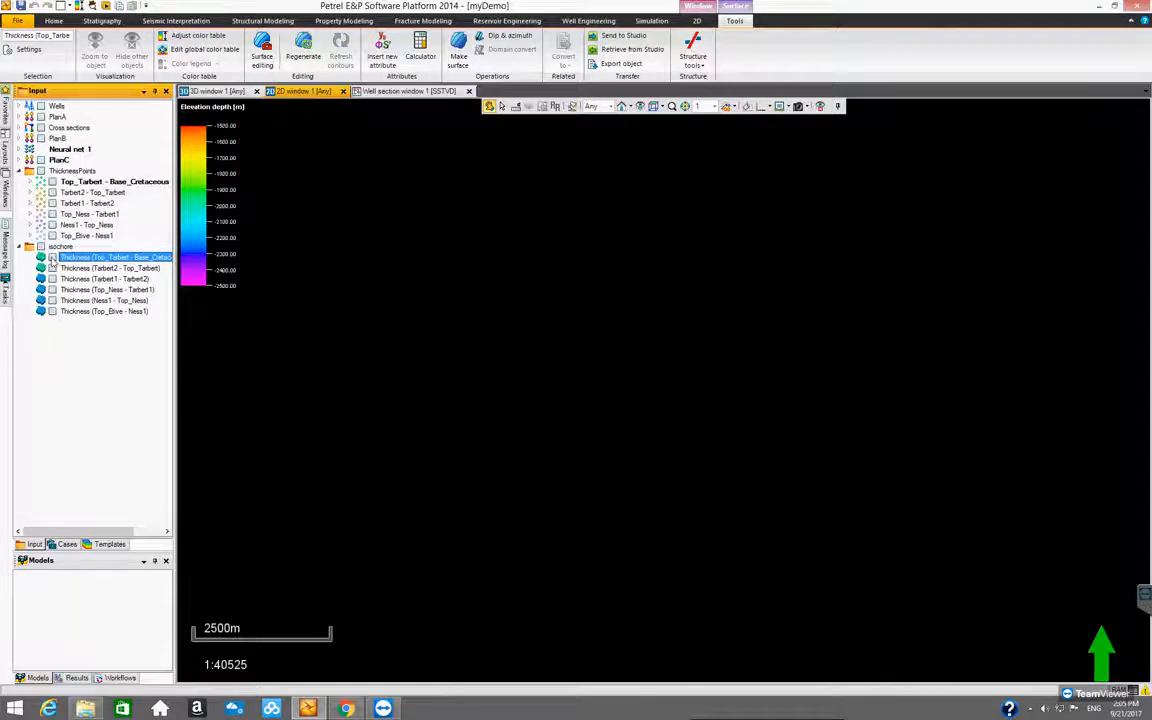
pyautogui.click(52, 257)
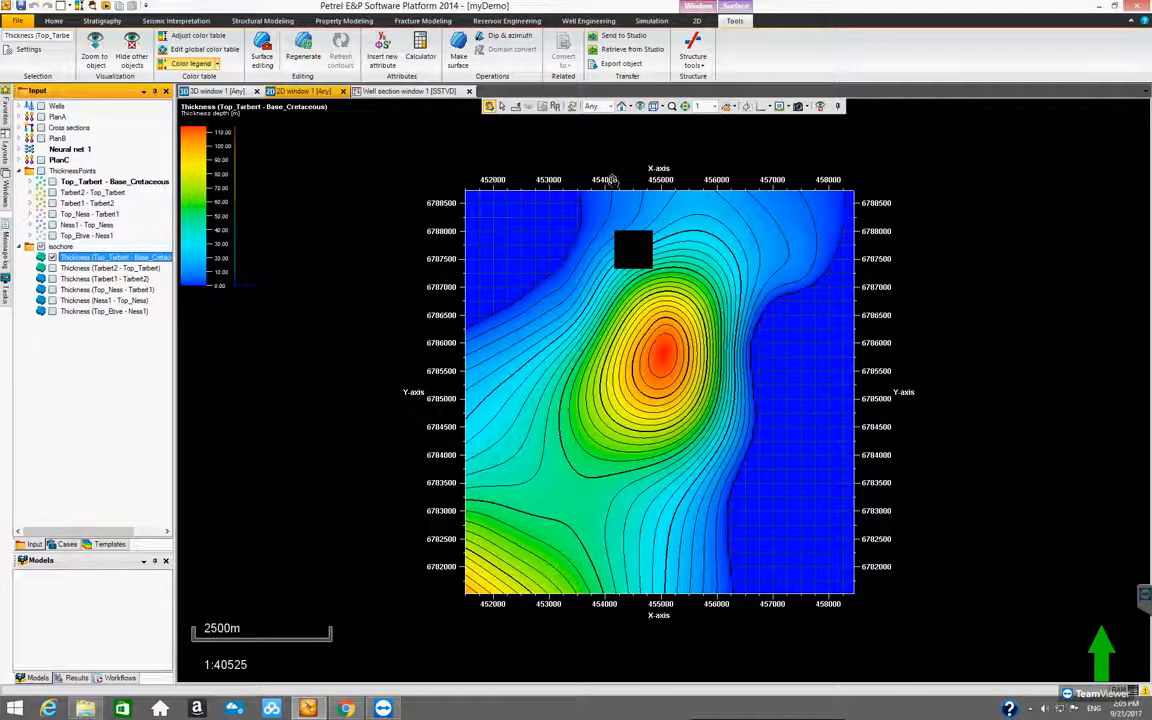
pyautogui.scroll(3, 660, 352)
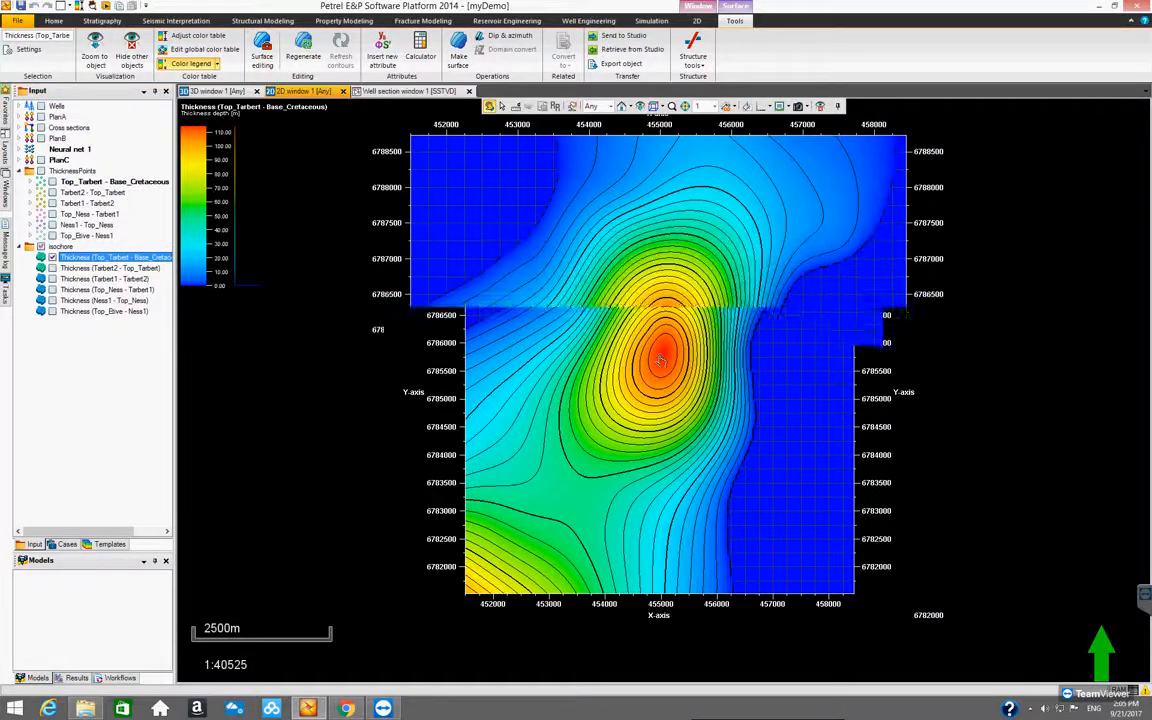
pyautogui.scroll(-3, 660, 356)
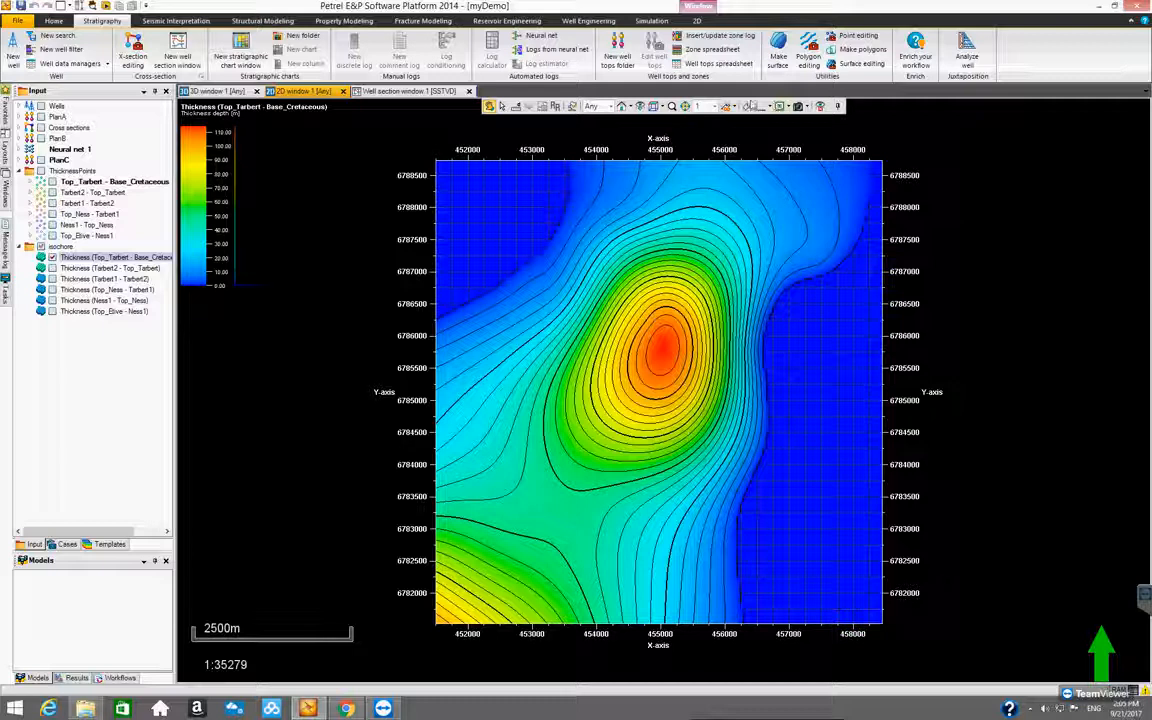
# Toggle the auto legend off and on repeatedly while Thickness (Top_Tarbert - Base_Cretaceous) is displayed
pyautogui.click(768, 106)
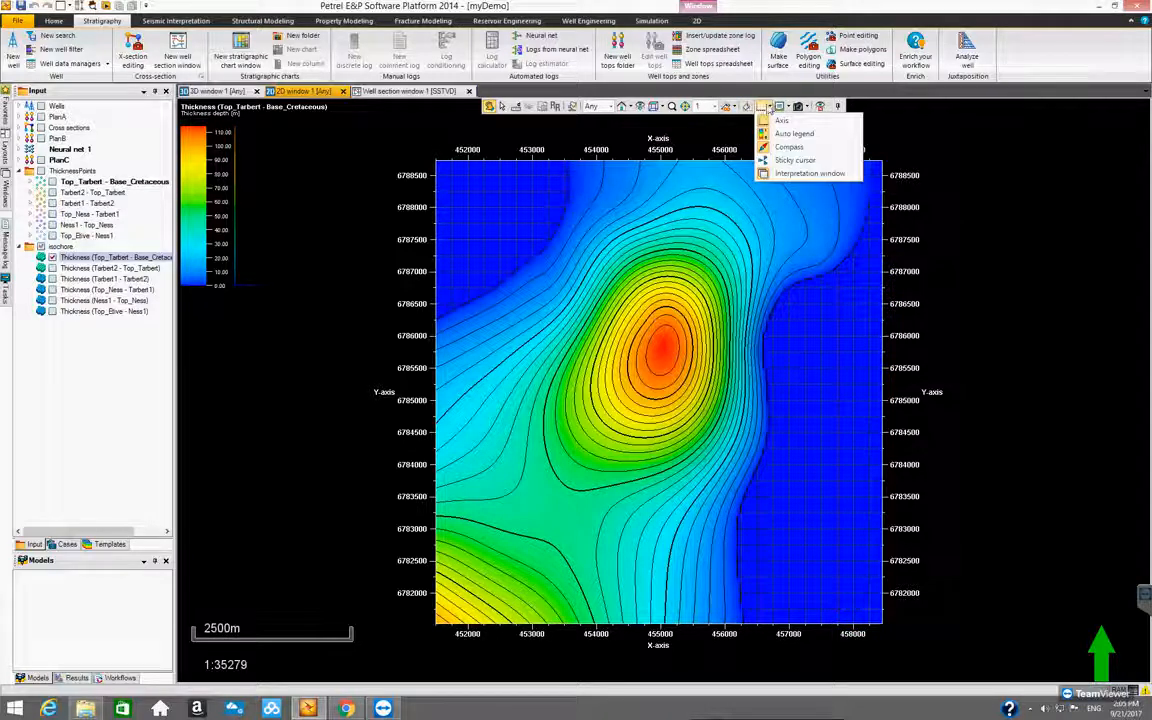
pyautogui.click(794, 140)
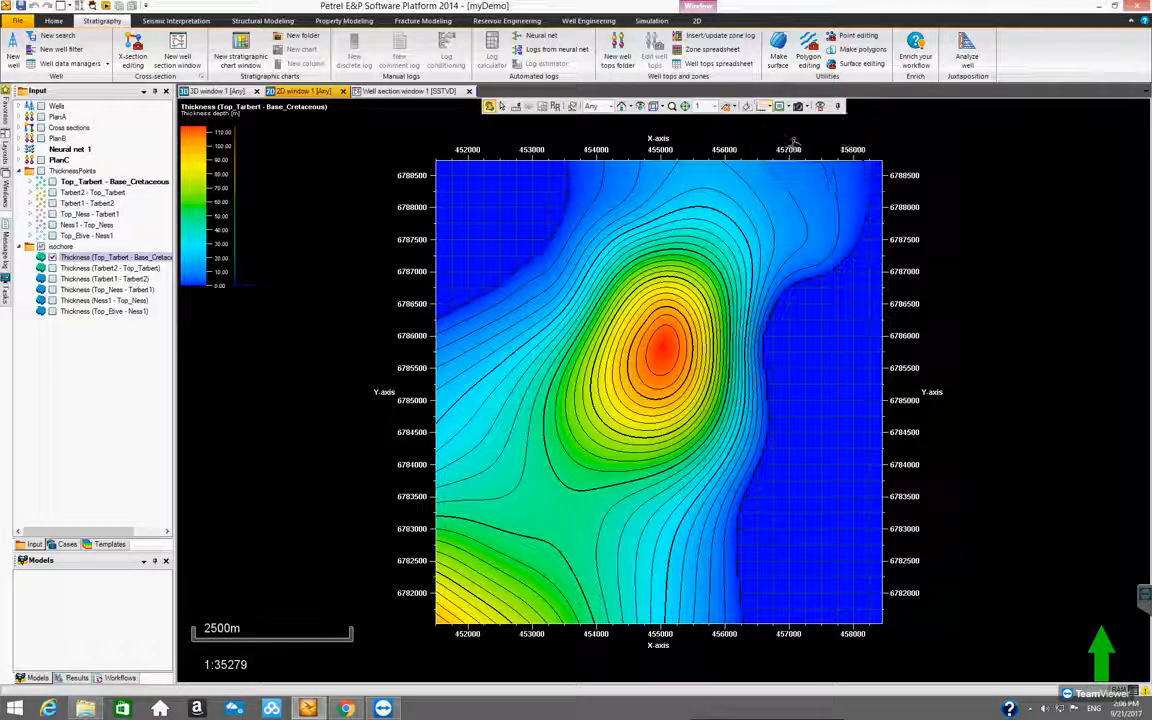
pyautogui.click(766, 106)
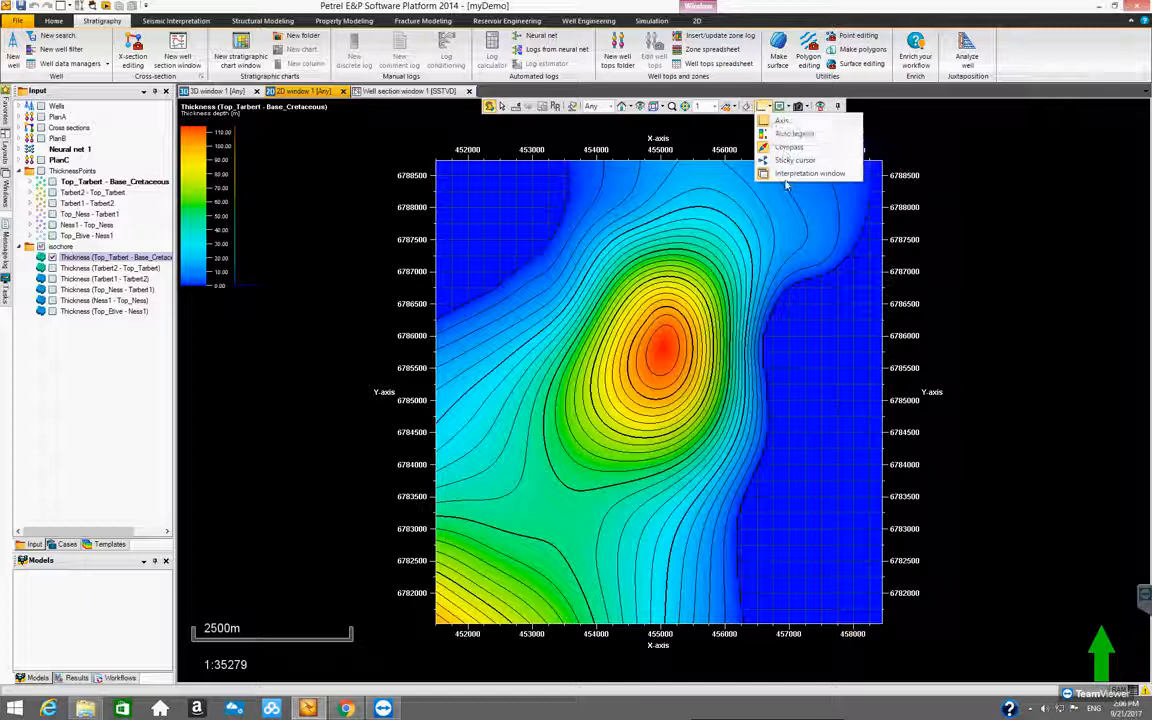
pyautogui.click(792, 133)
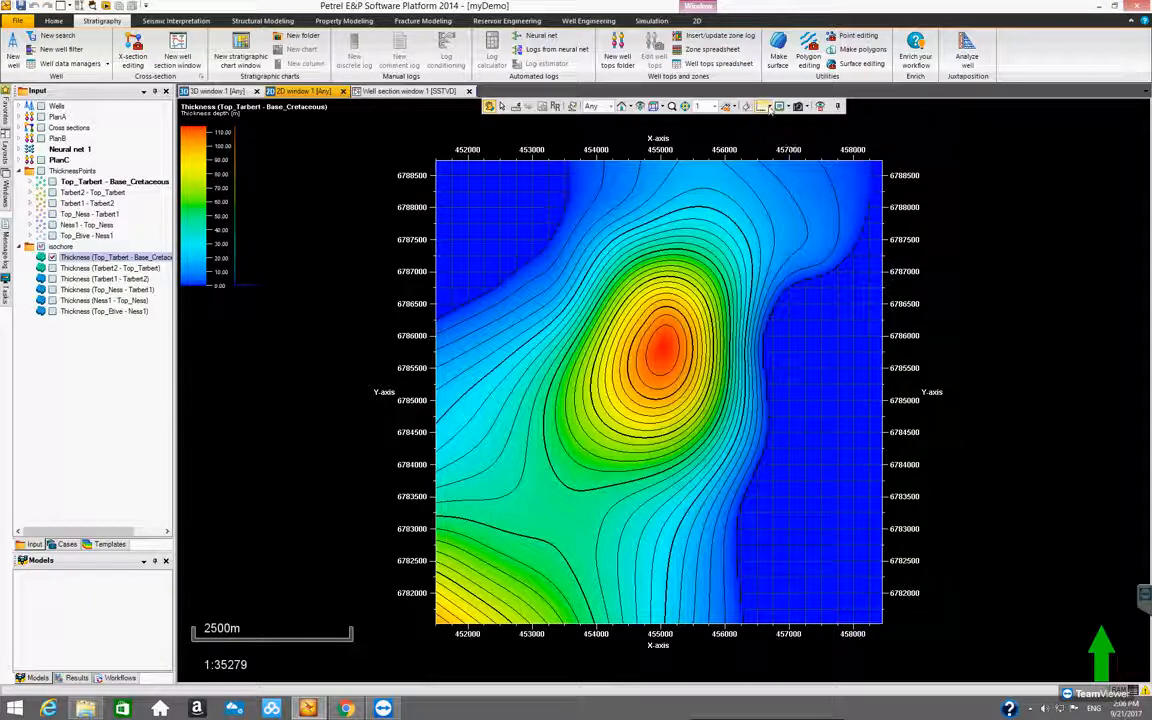
pyautogui.click(767, 107)
pyautogui.click(764, 139)
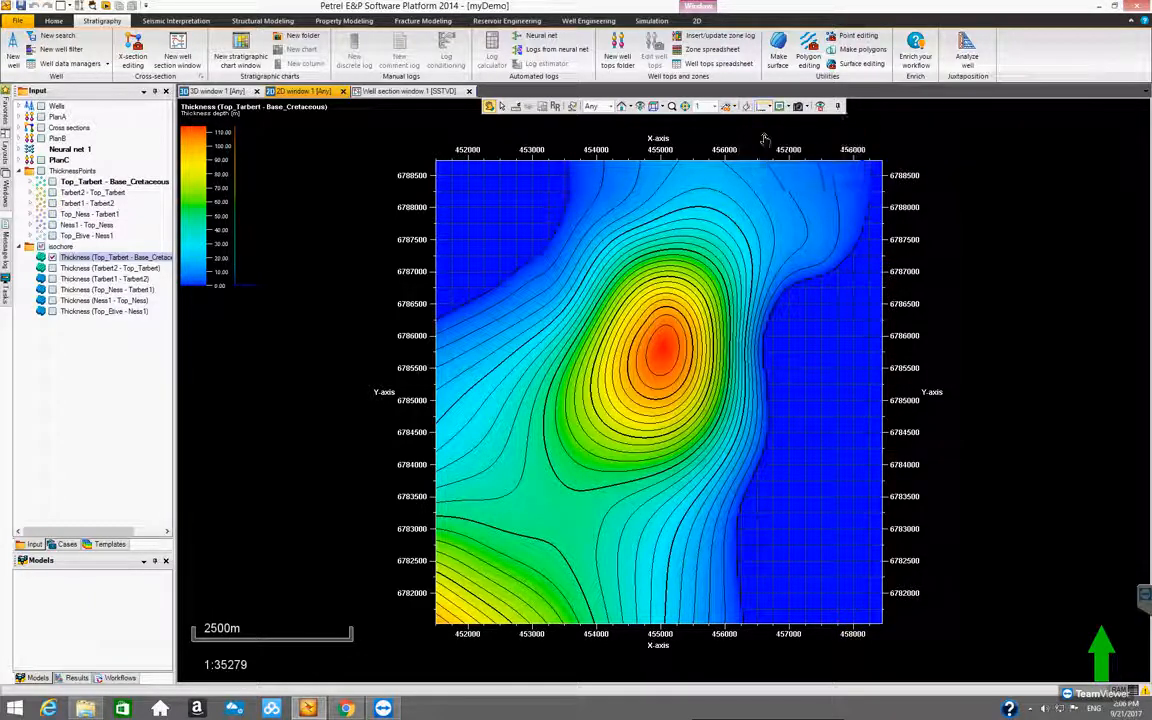
pyautogui.click(766, 106)
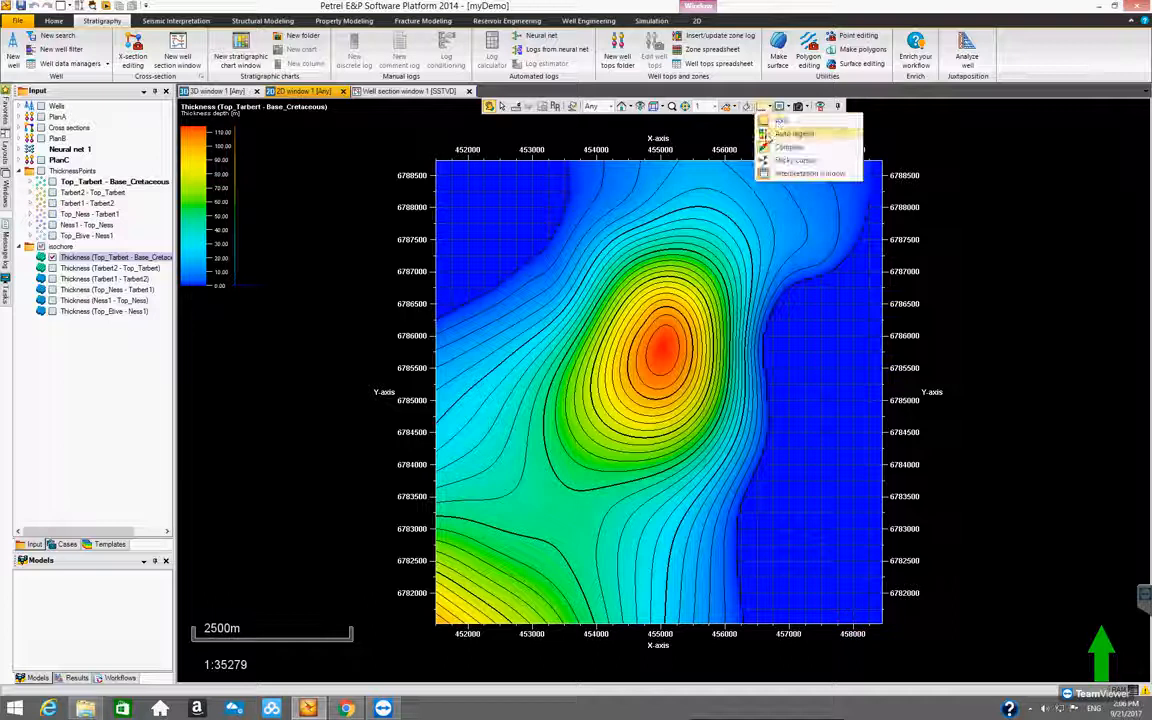
pyautogui.click(767, 137)
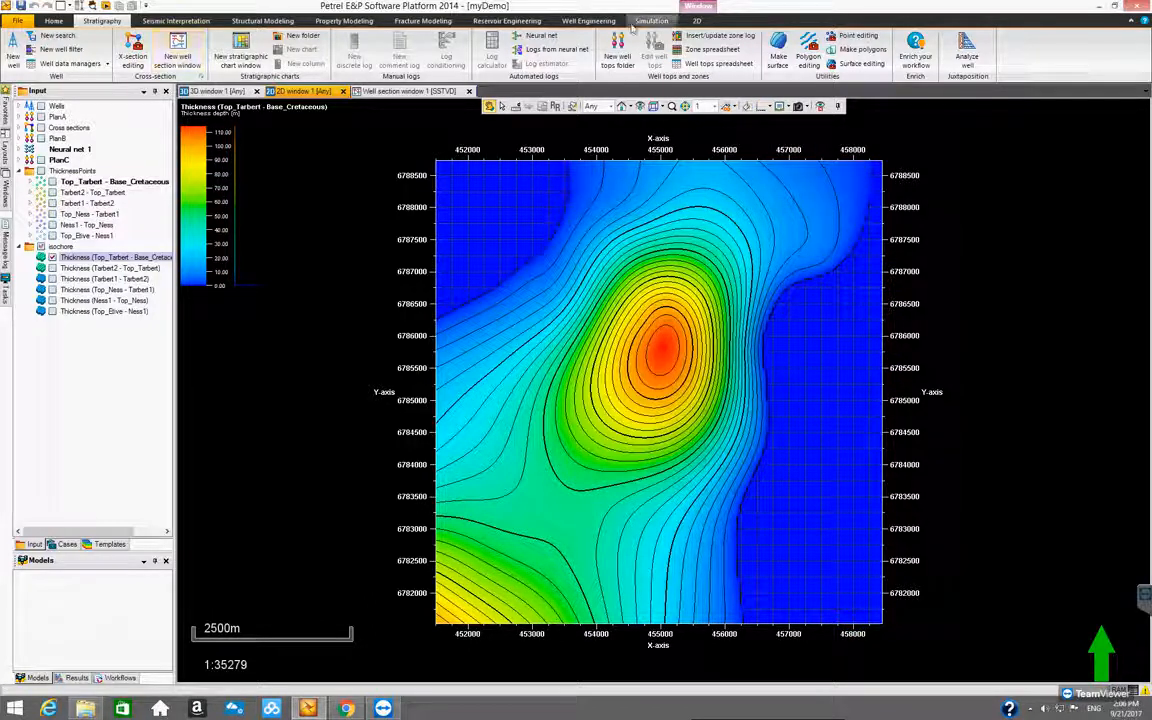
# Switch the displayed surface from Thickness (Top_Tarbert - Base_Cretaceous) to Thickness (Tarbert2 - Top_Tarbert)
pyautogui.click(106, 258)
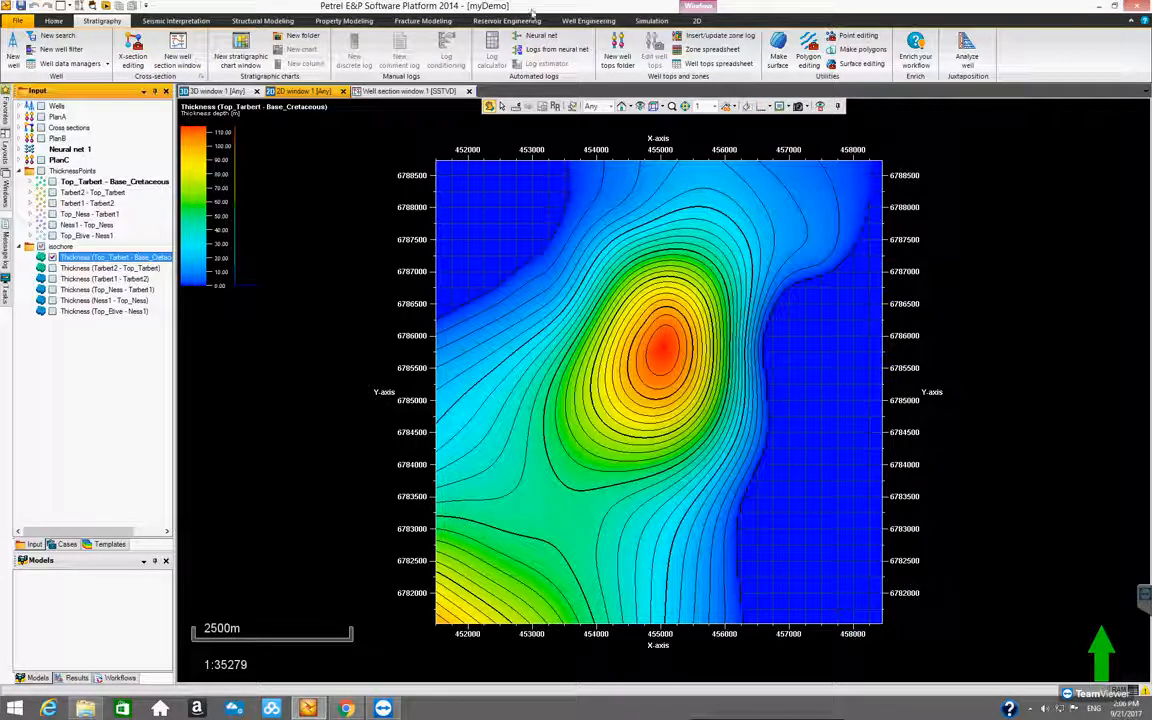
pyautogui.click(736, 18)
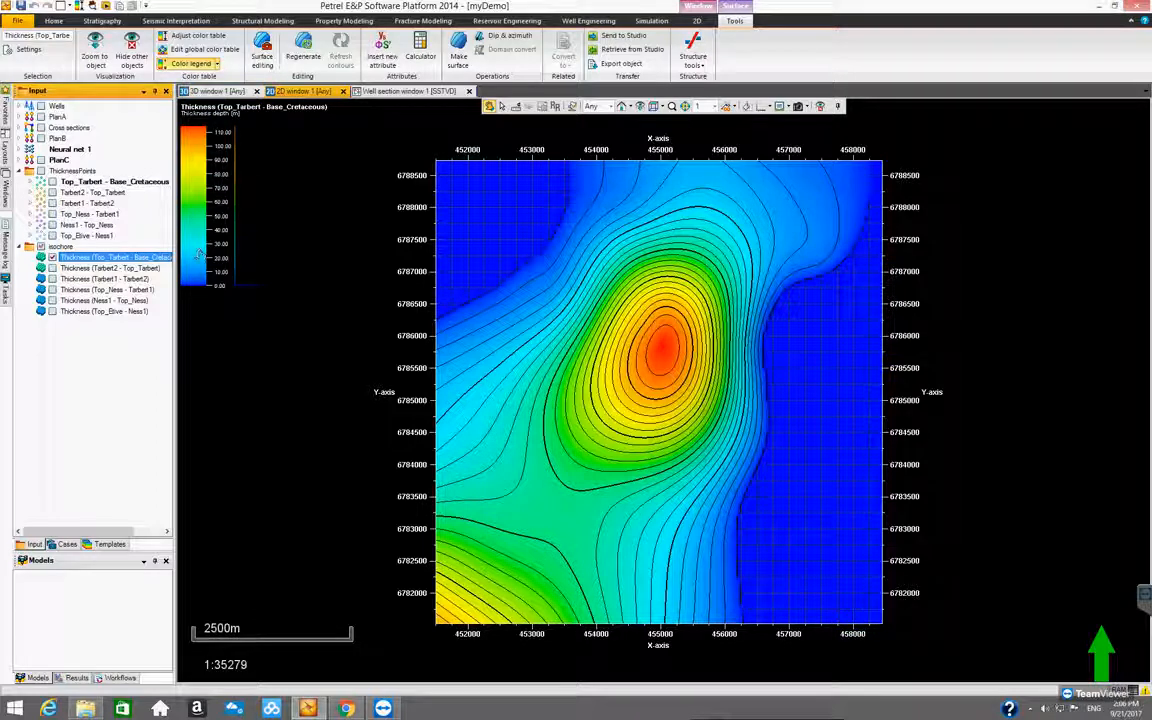
pyautogui.click(52, 268)
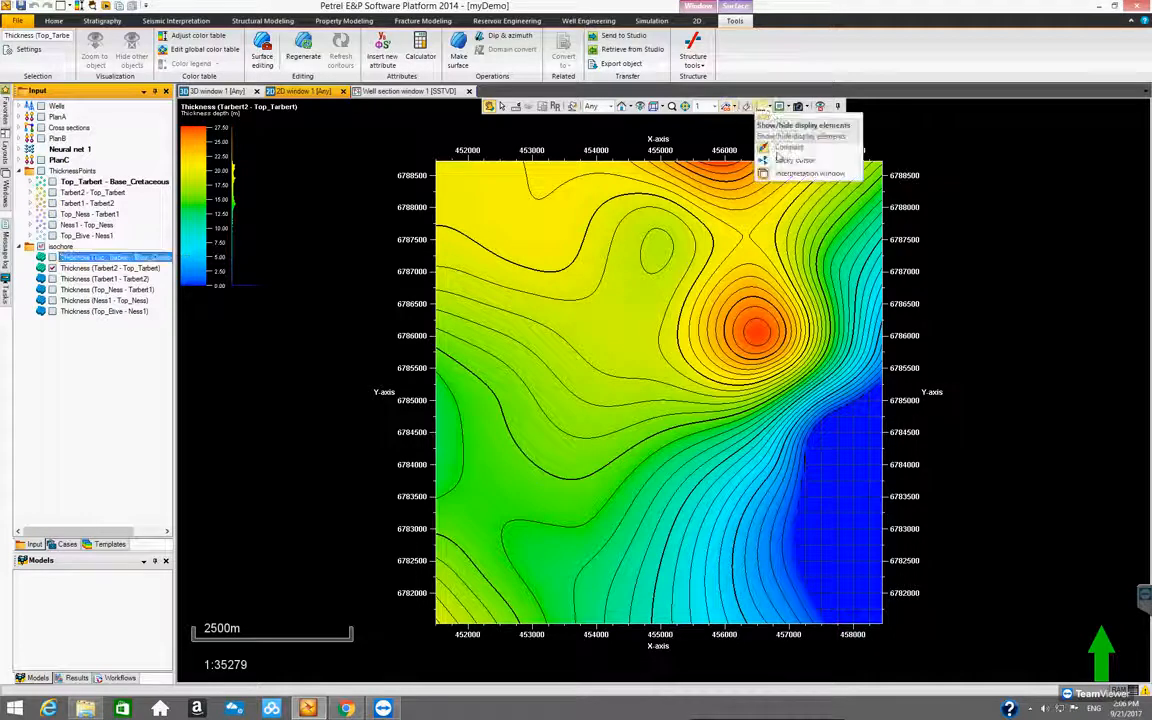
# Turn the 2D window's auto legend off and on again for Thickness (Tarbert2 - Top_Tarbert)
pyautogui.click(764, 107)
pyautogui.click(785, 133)
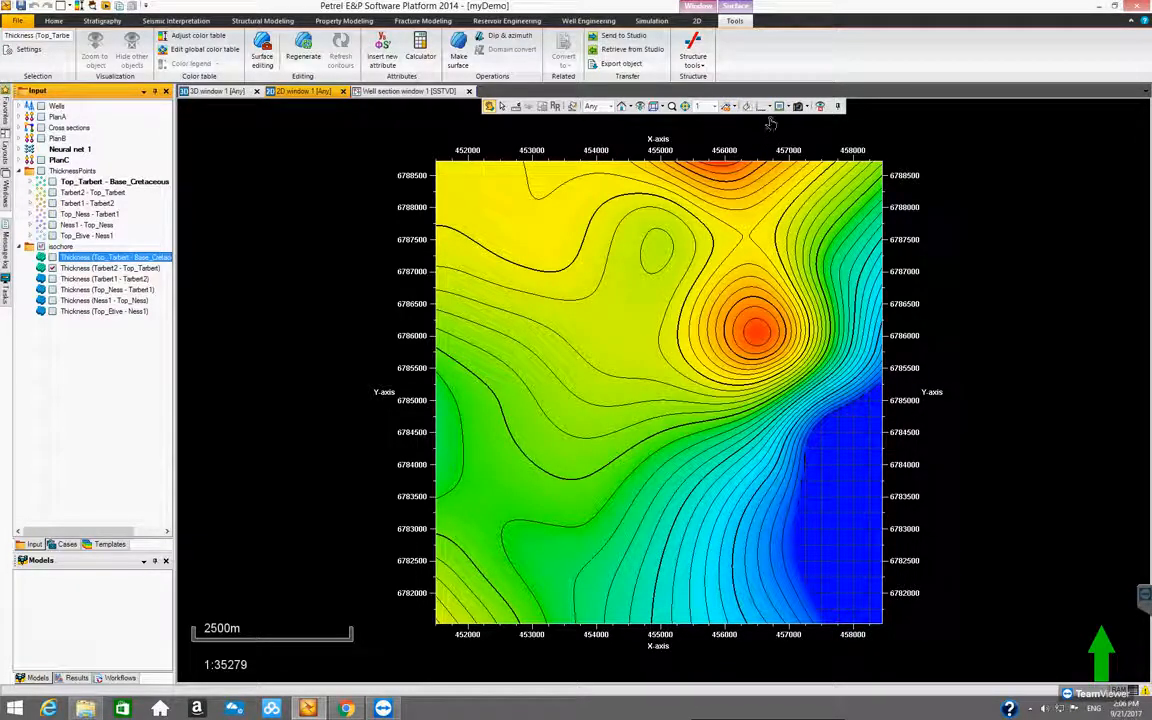
pyautogui.click(766, 107)
pyautogui.click(785, 133)
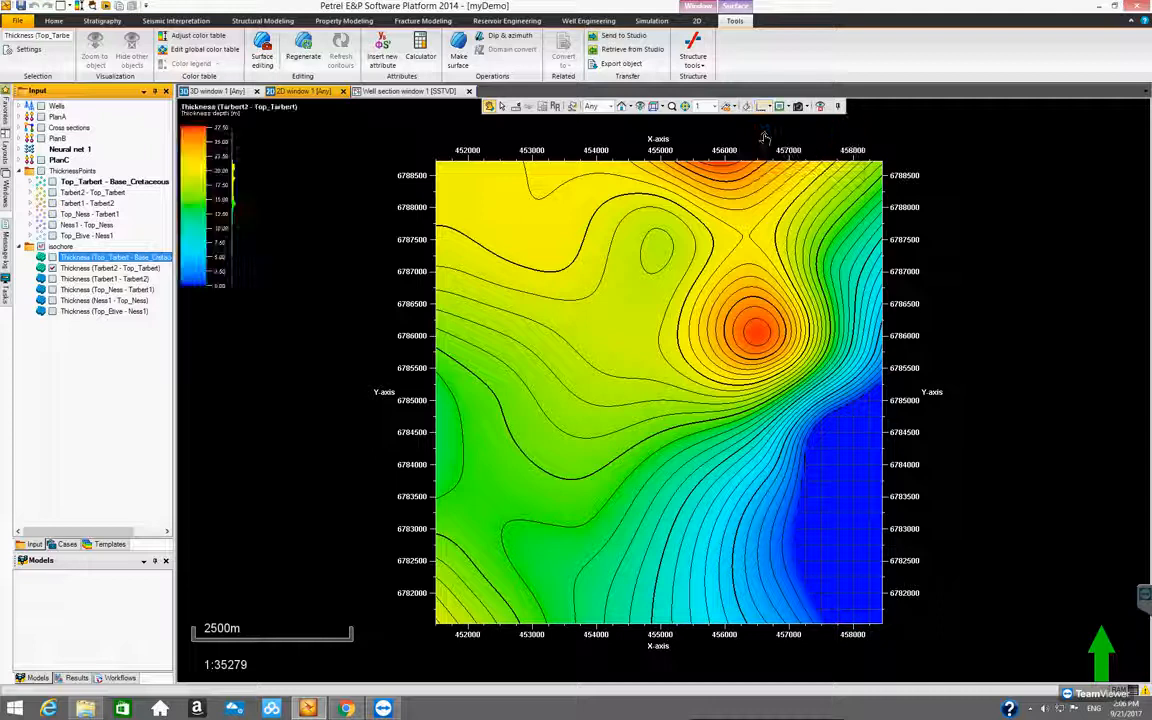
# Turn off the auto legend and toggle on the color legend of the Thickness (Tarbert2 - Top_Tarbert) surface instead
pyautogui.click(96, 269)
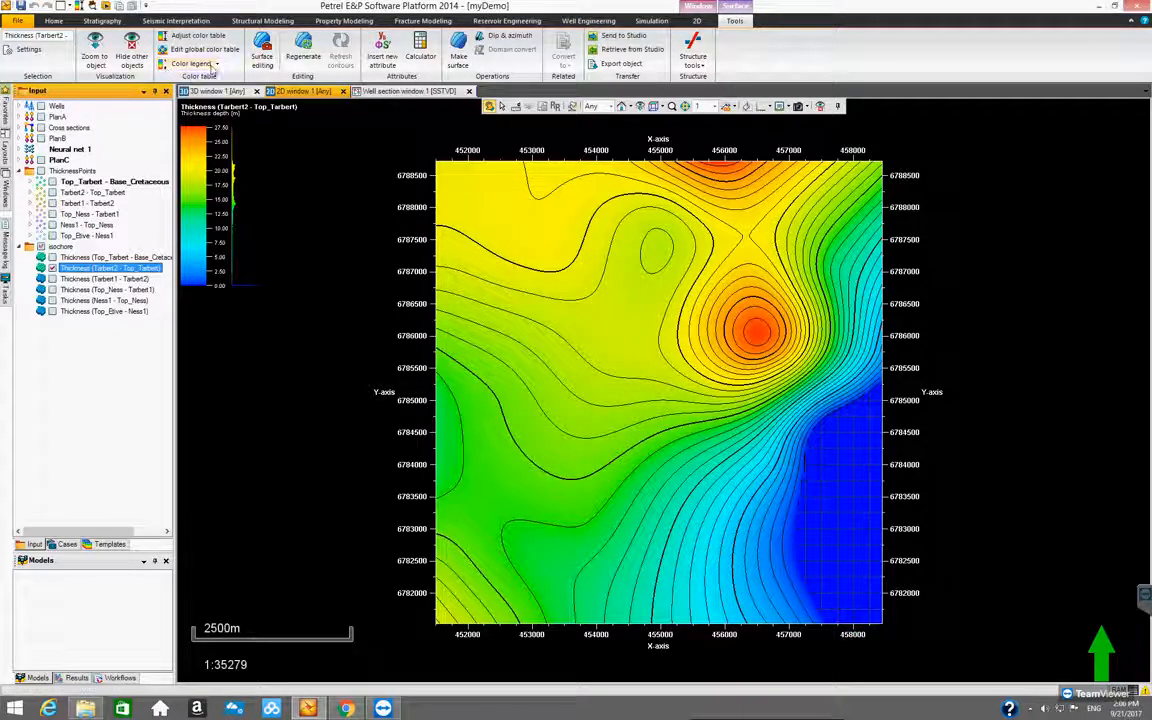
pyautogui.click(764, 106)
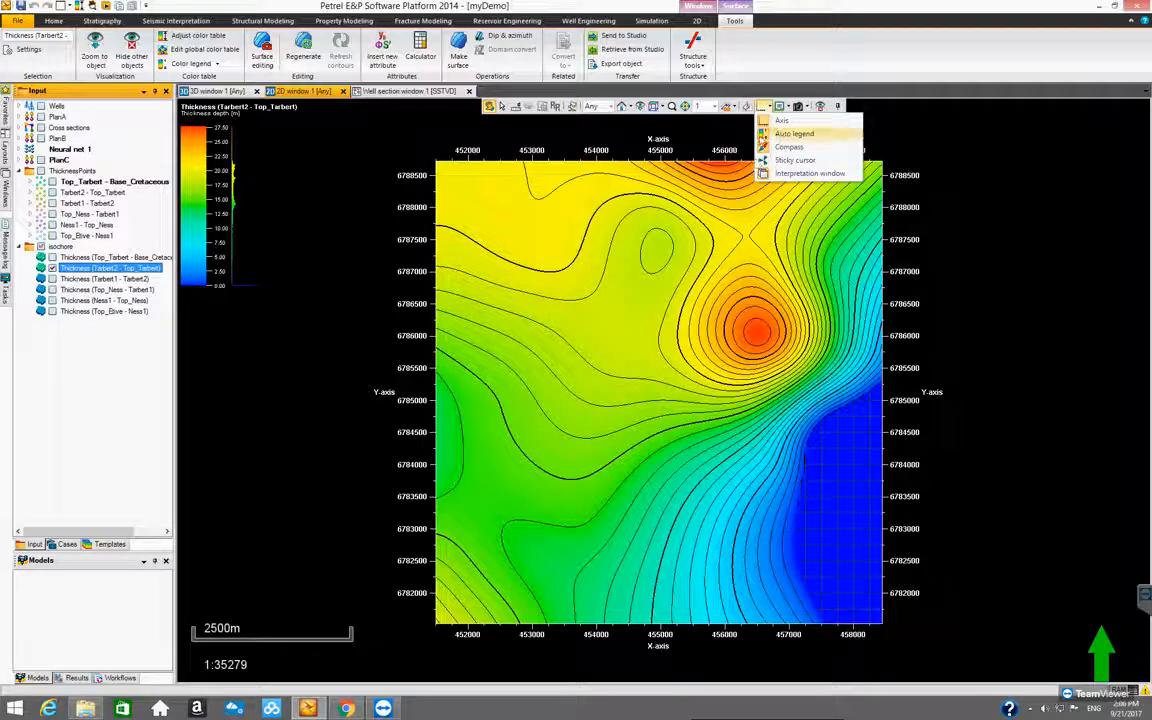
pyautogui.click(790, 133)
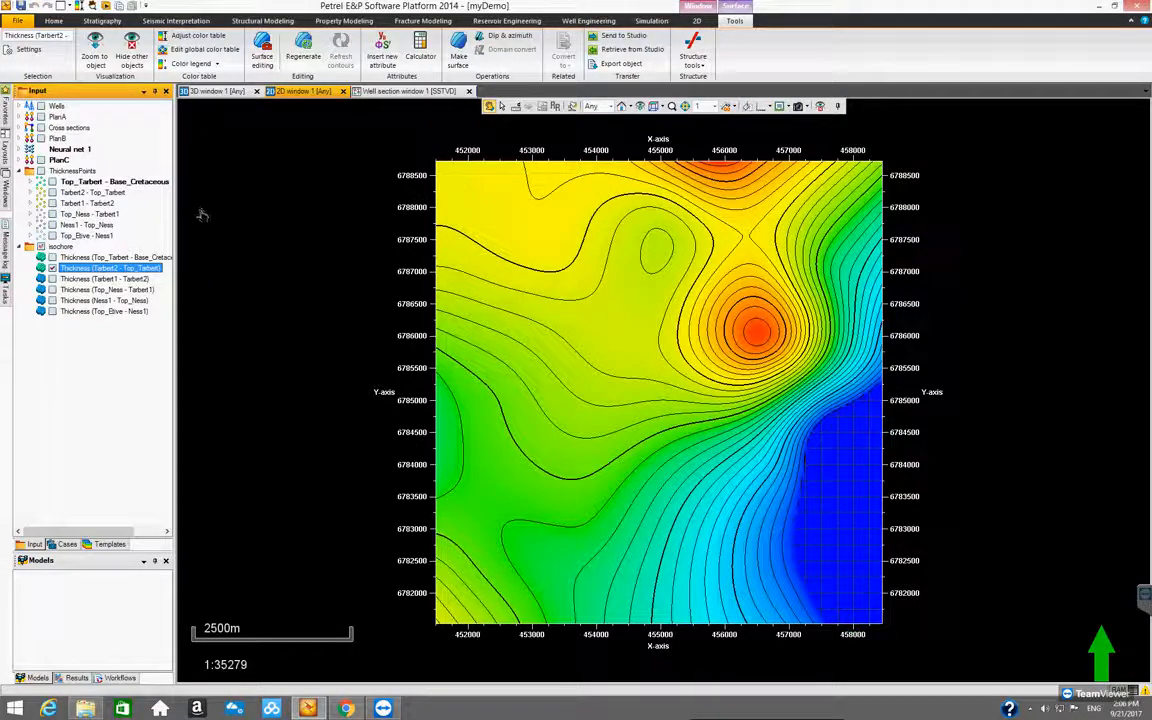
pyautogui.click(181, 64)
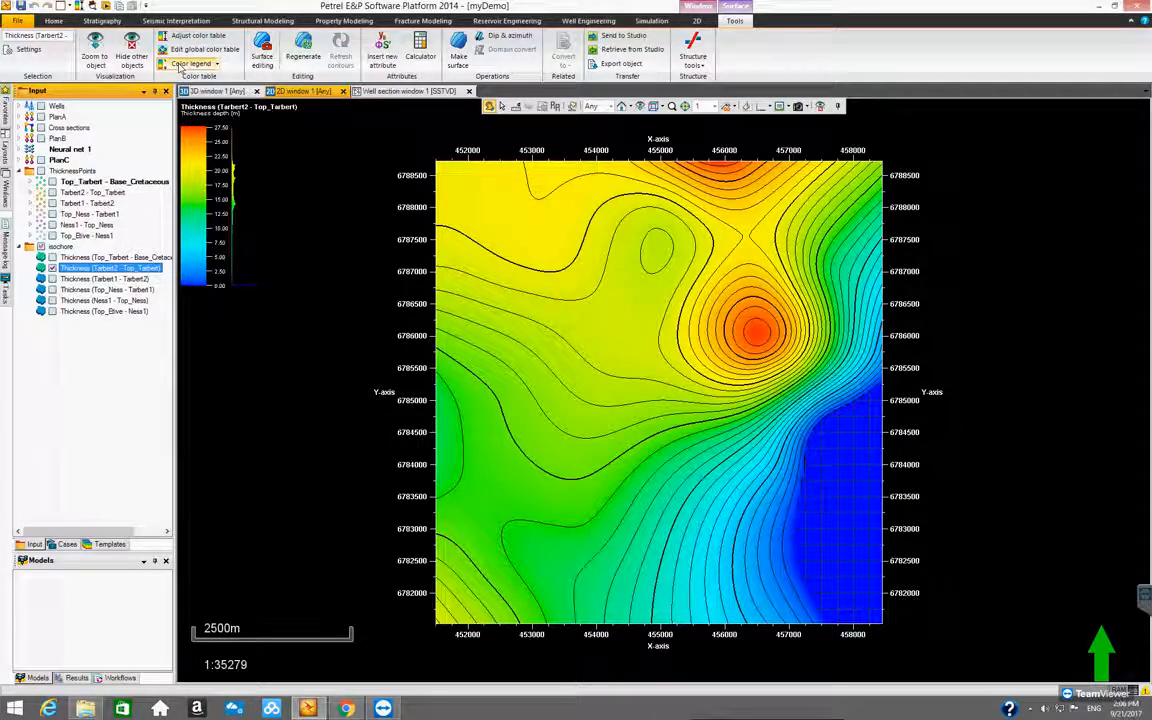
pyautogui.click(181, 64)
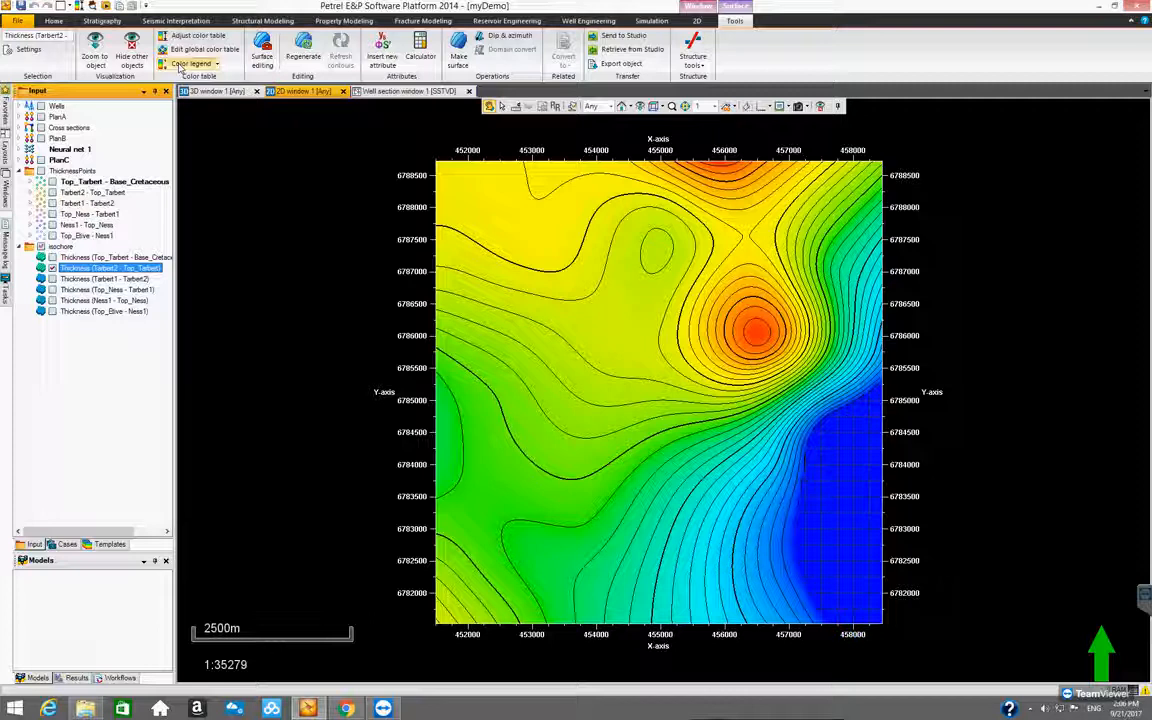
pyautogui.click(181, 64)
# Turn the auto legend on and off while the surface's own color legend stays enabled
pyautogui.click(763, 107)
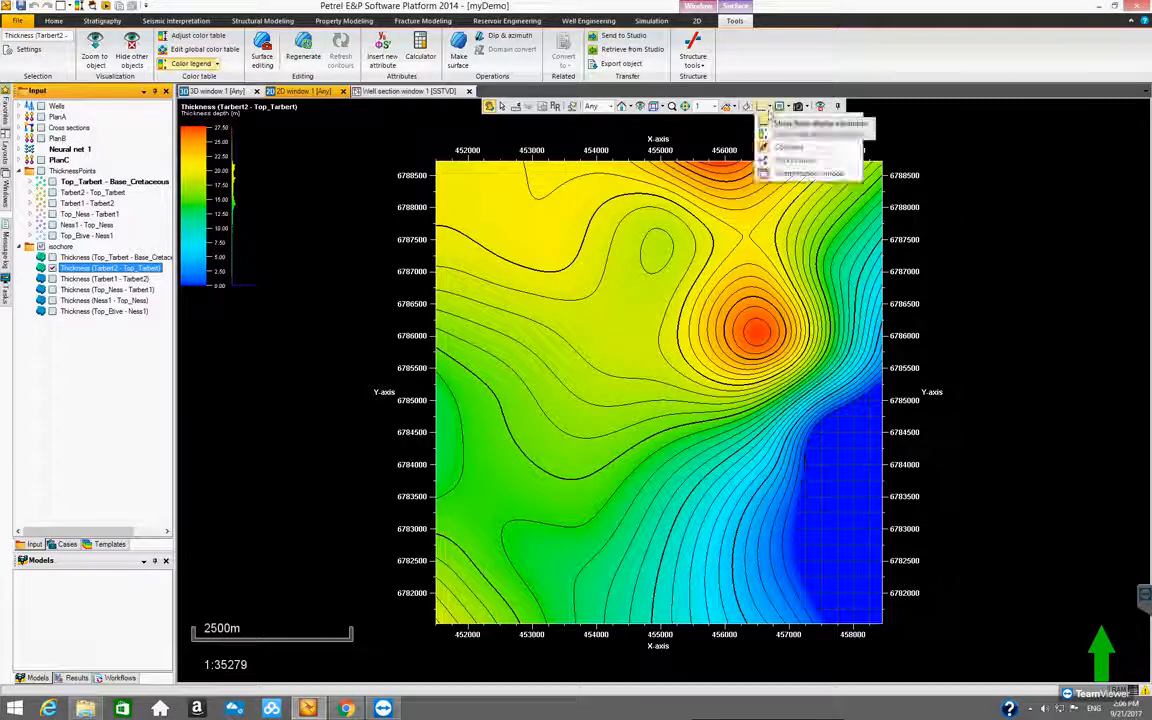
pyautogui.click(790, 134)
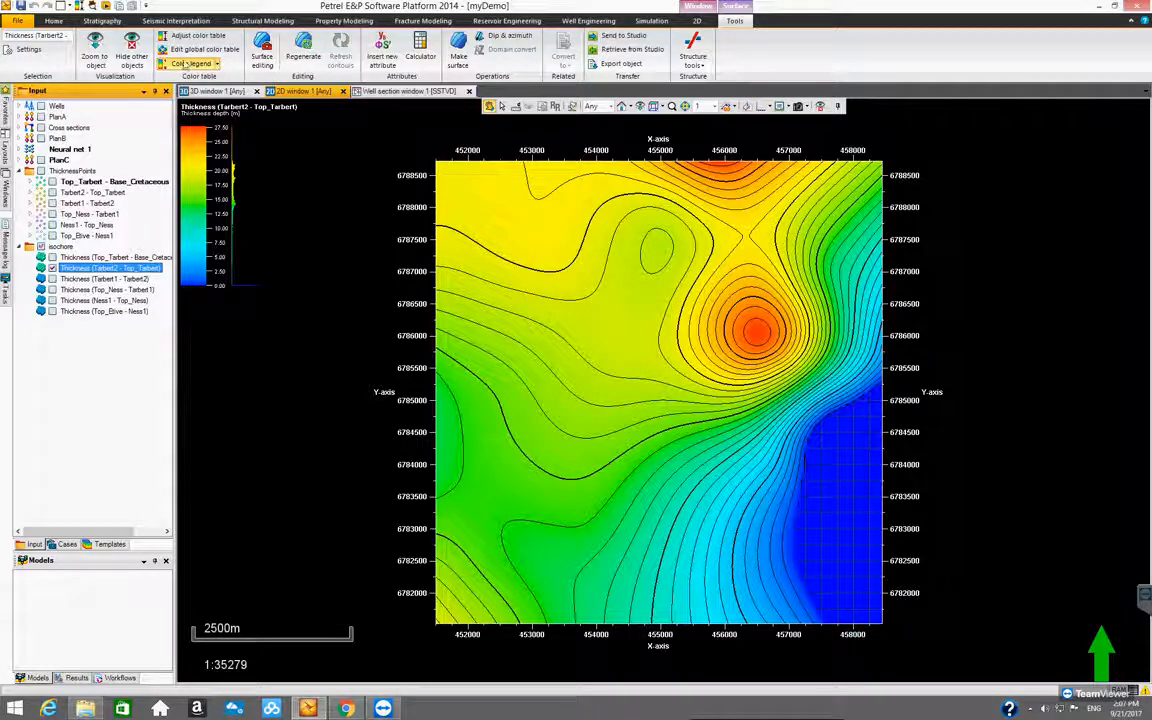
pyautogui.click(763, 107)
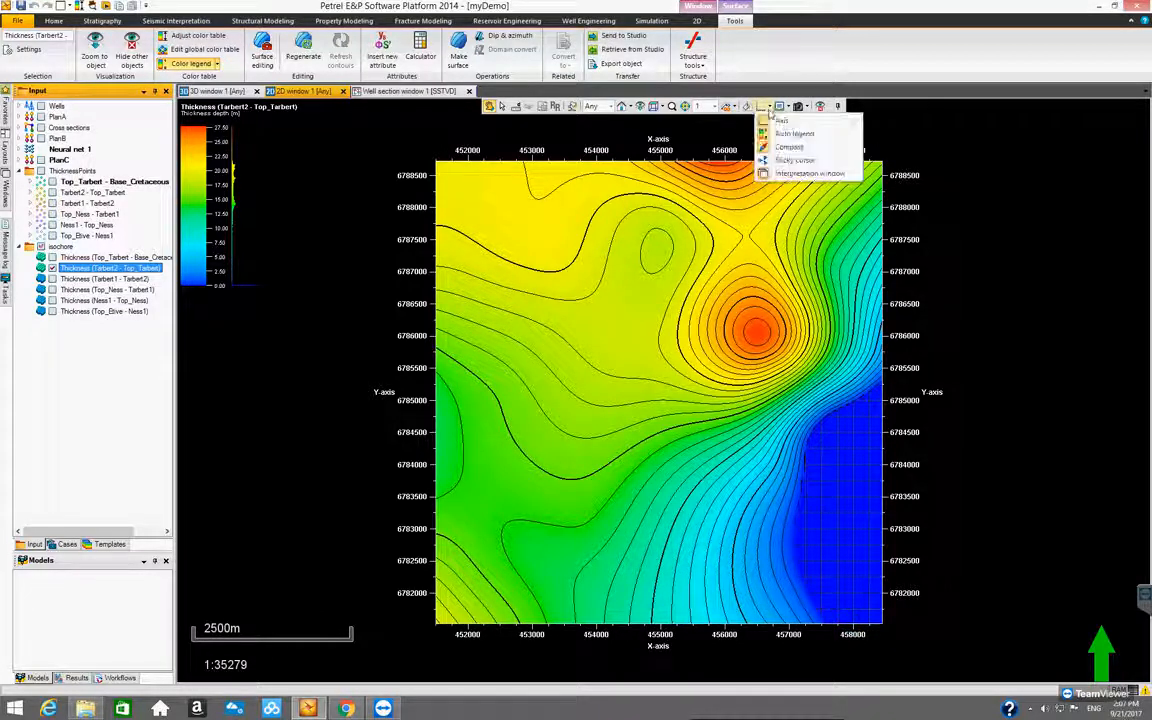
pyautogui.click(762, 138)
pyautogui.click(763, 107)
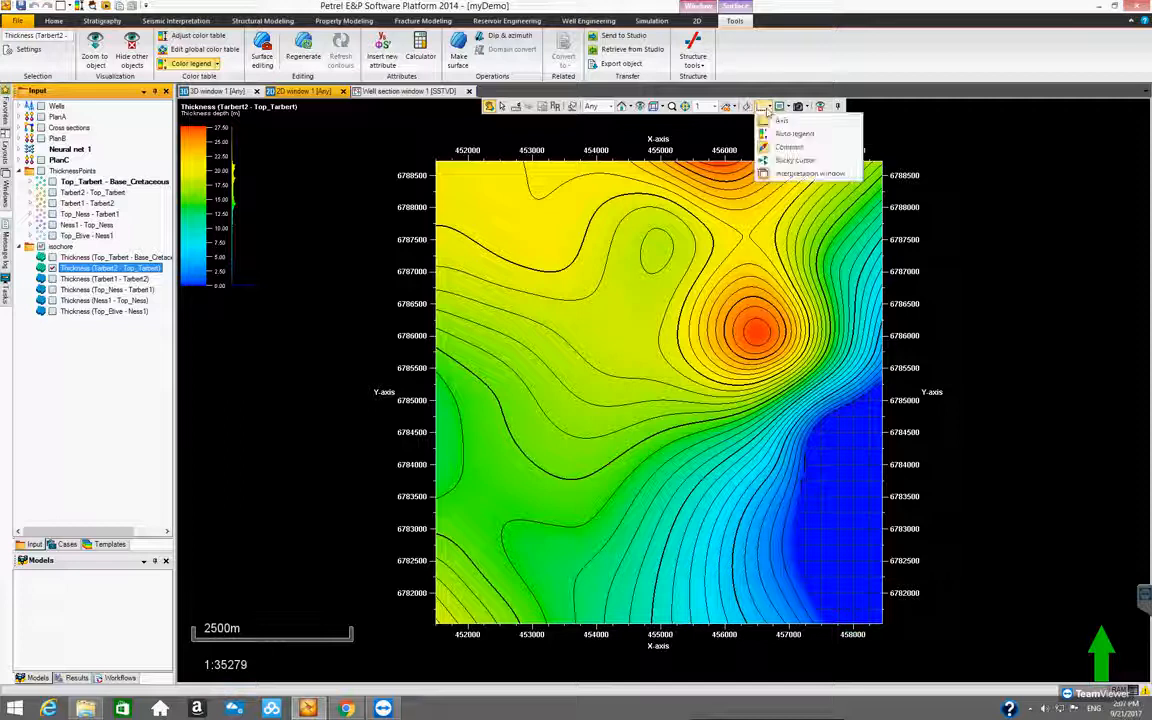
pyautogui.click(355, 177)
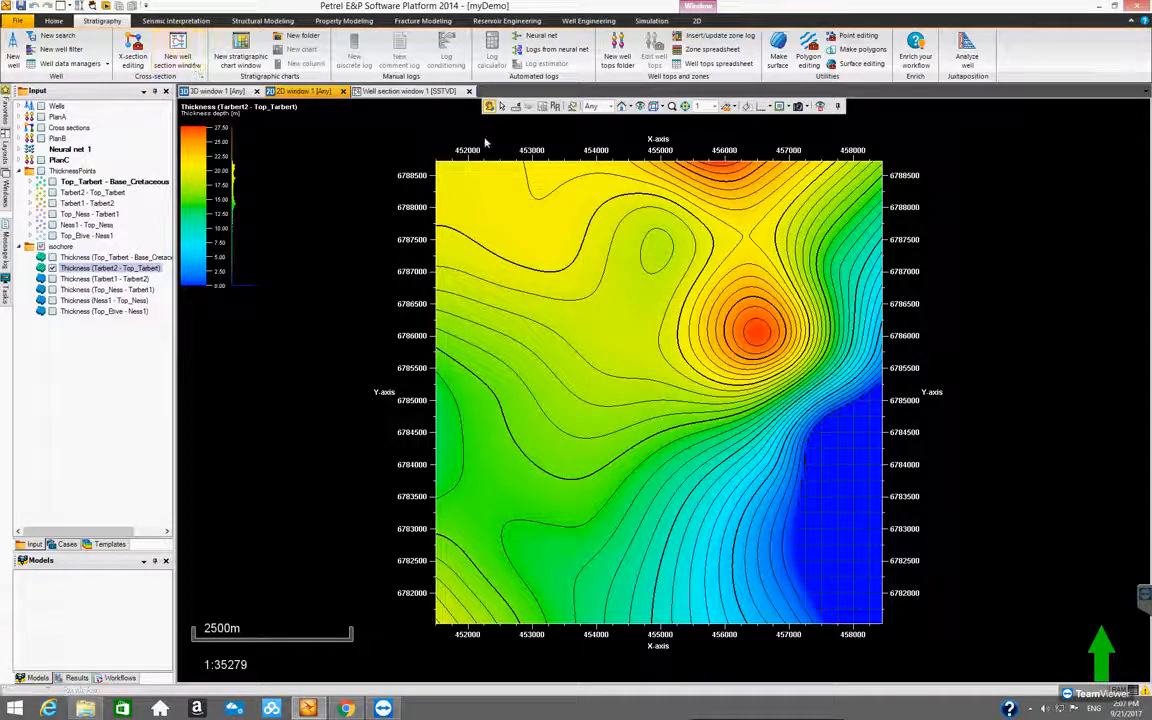
# Reselect the Thickness (Tarbert2 - Top_Tarbert) surface to show its tools, and toggle the auto legend on and off again
pyautogui.click(90, 270)
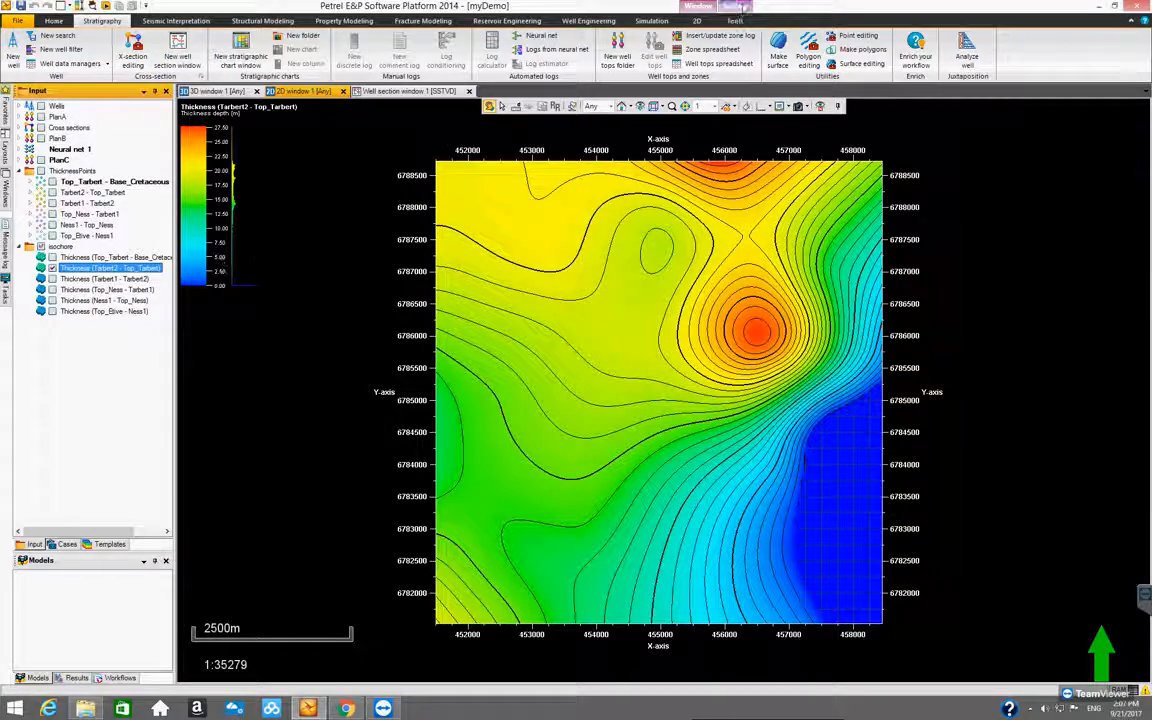
pyautogui.click(736, 19)
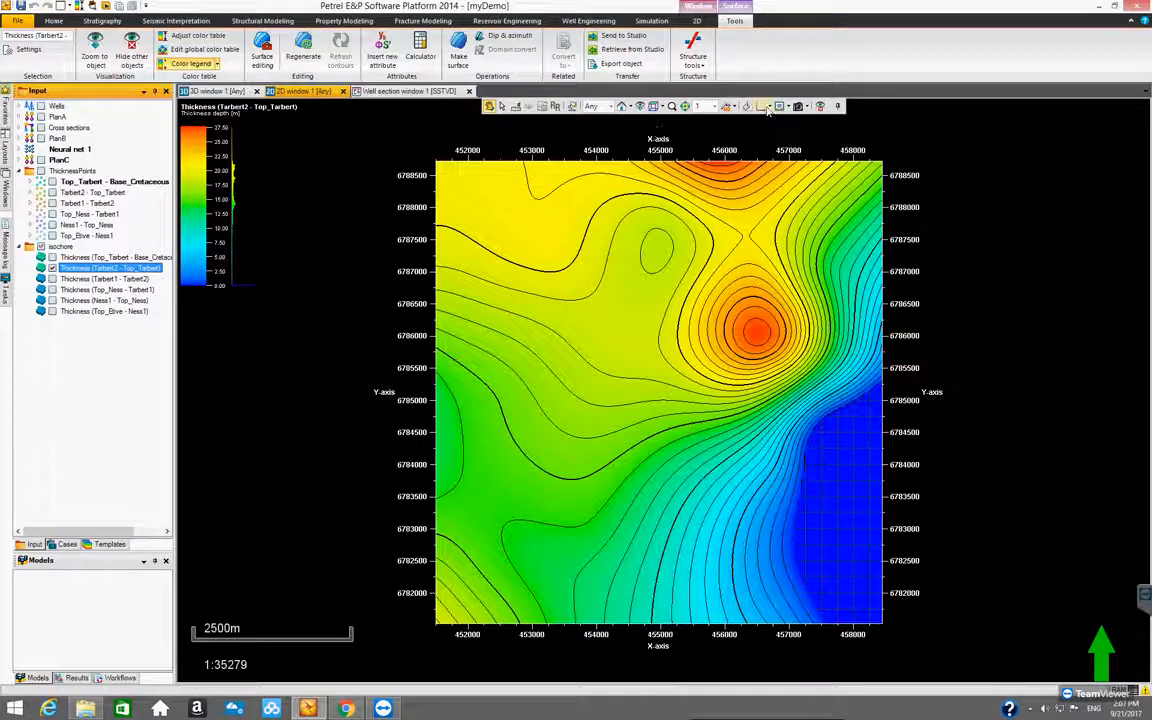
pyautogui.click(766, 108)
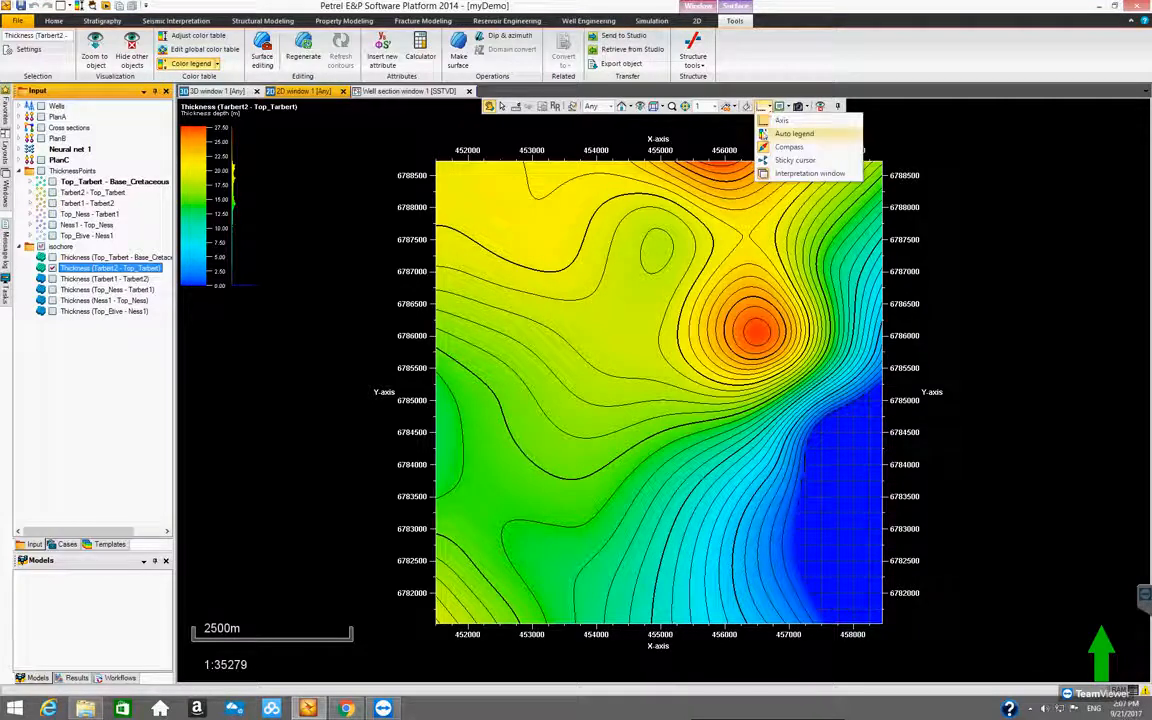
pyautogui.click(763, 134)
pyautogui.click(769, 106)
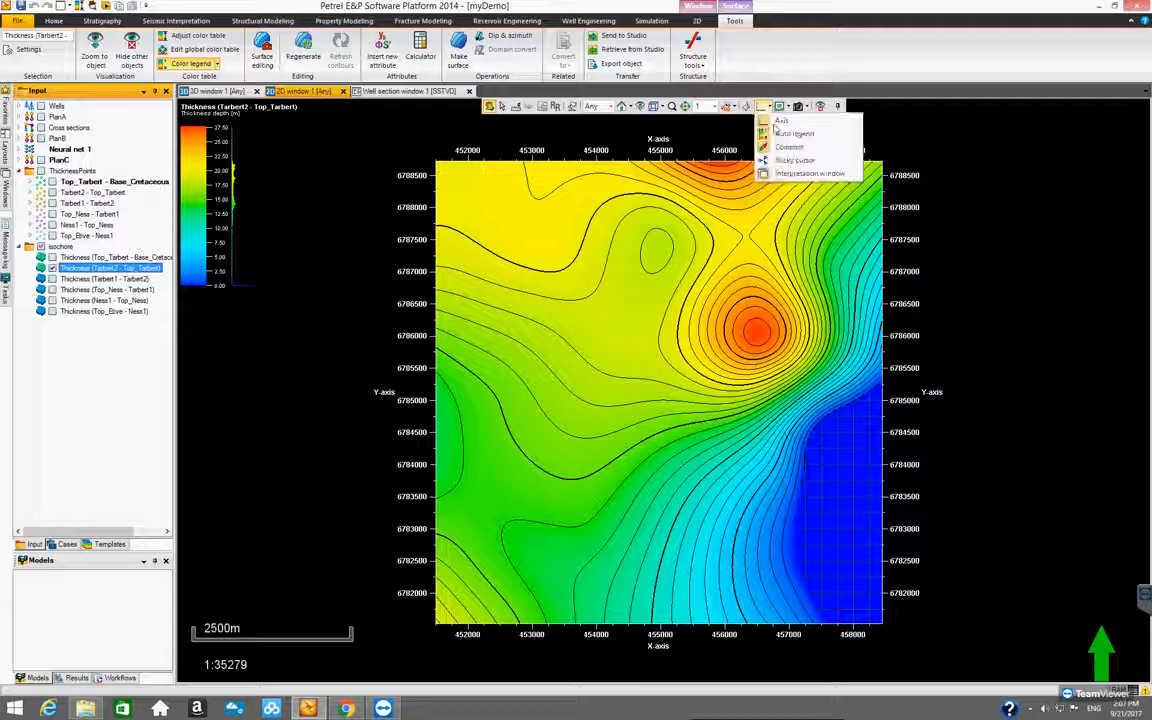
pyautogui.click(778, 133)
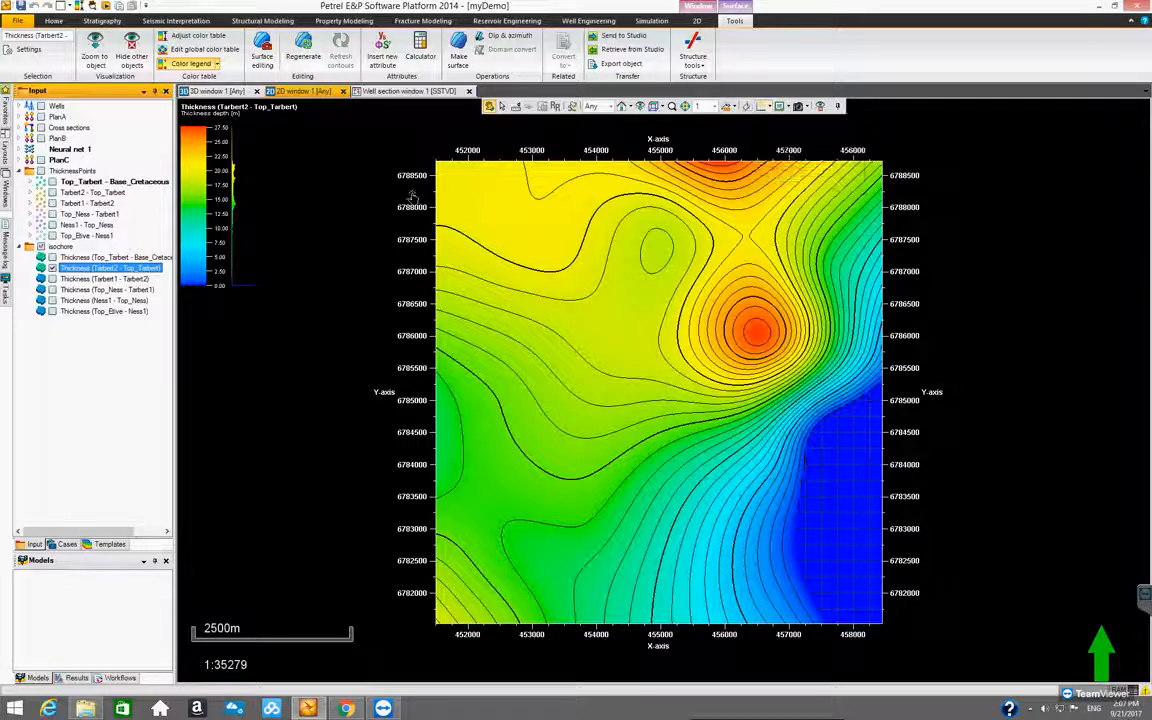
# Turn off the surface's color legend and turn the auto legend back on in the 2D window
pyautogui.click(193, 64)
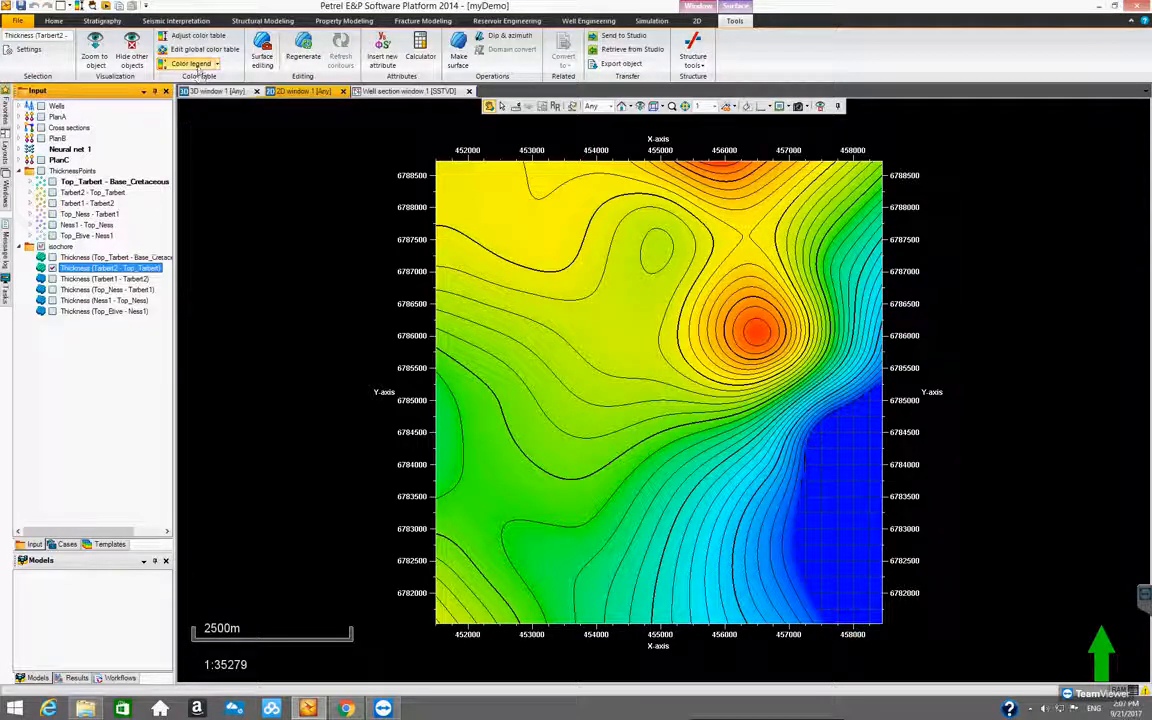
pyautogui.click(769, 106)
pyautogui.click(778, 133)
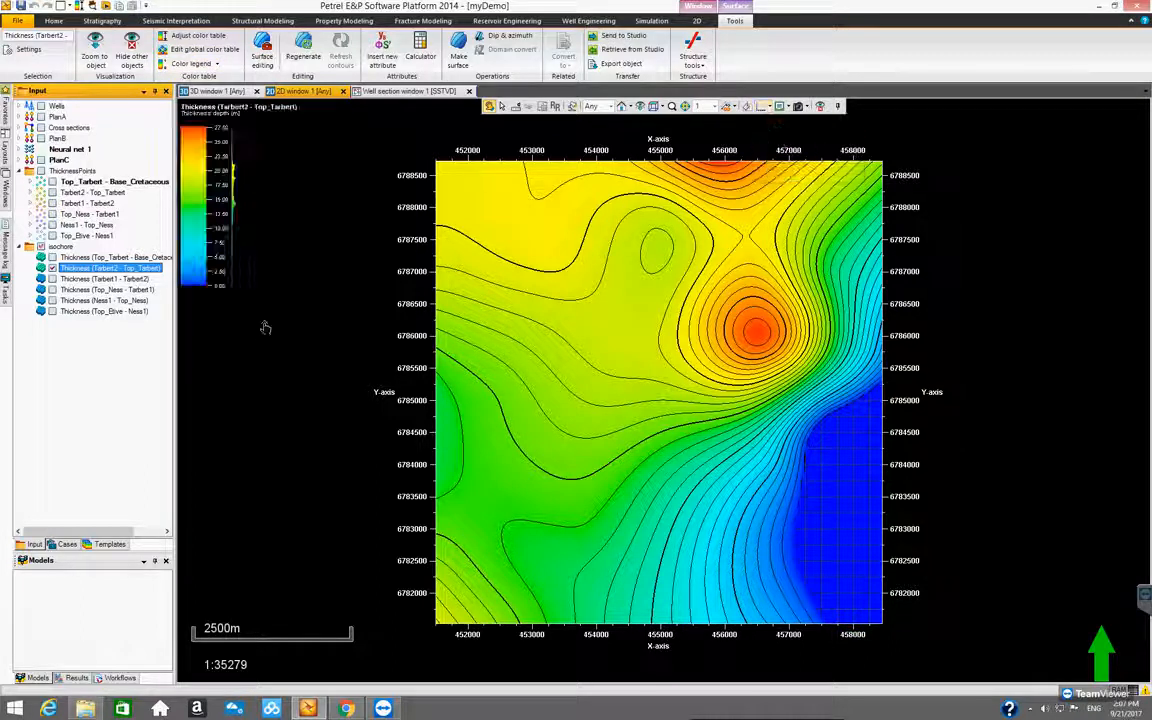
# Hide Thickness (Tarbert2 - Top_Tarbert) and collapse the isochore folder
pyautogui.click(52, 270)
pyautogui.click(29, 246)
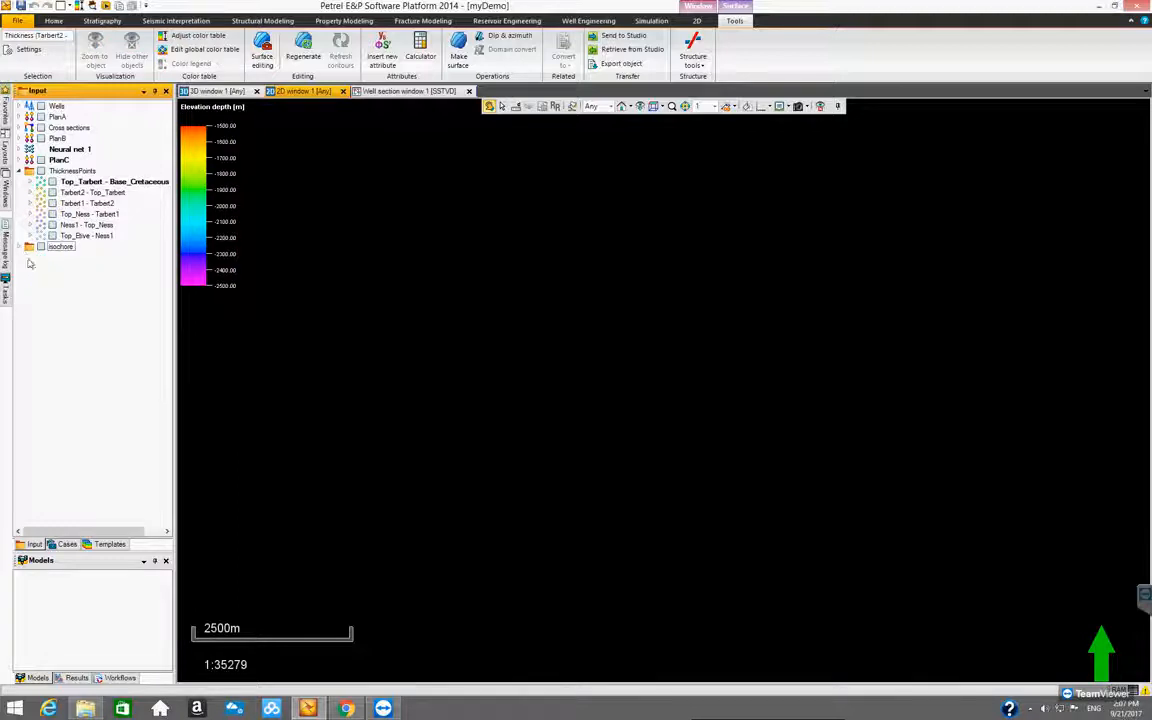
# Collapse the ThicknessPoints folder and expand PlanC together with its Attributes folder
pyautogui.click(124, 315)
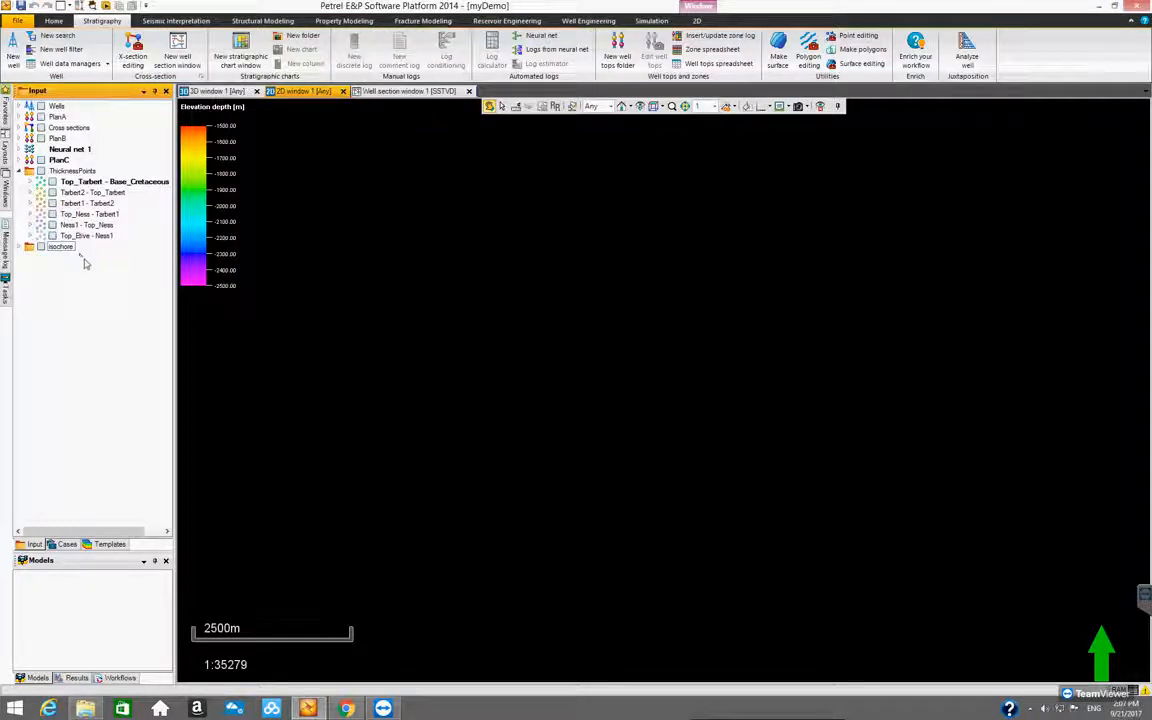
pyautogui.moveTo(174, 310); pyautogui.dragTo(177, 311)
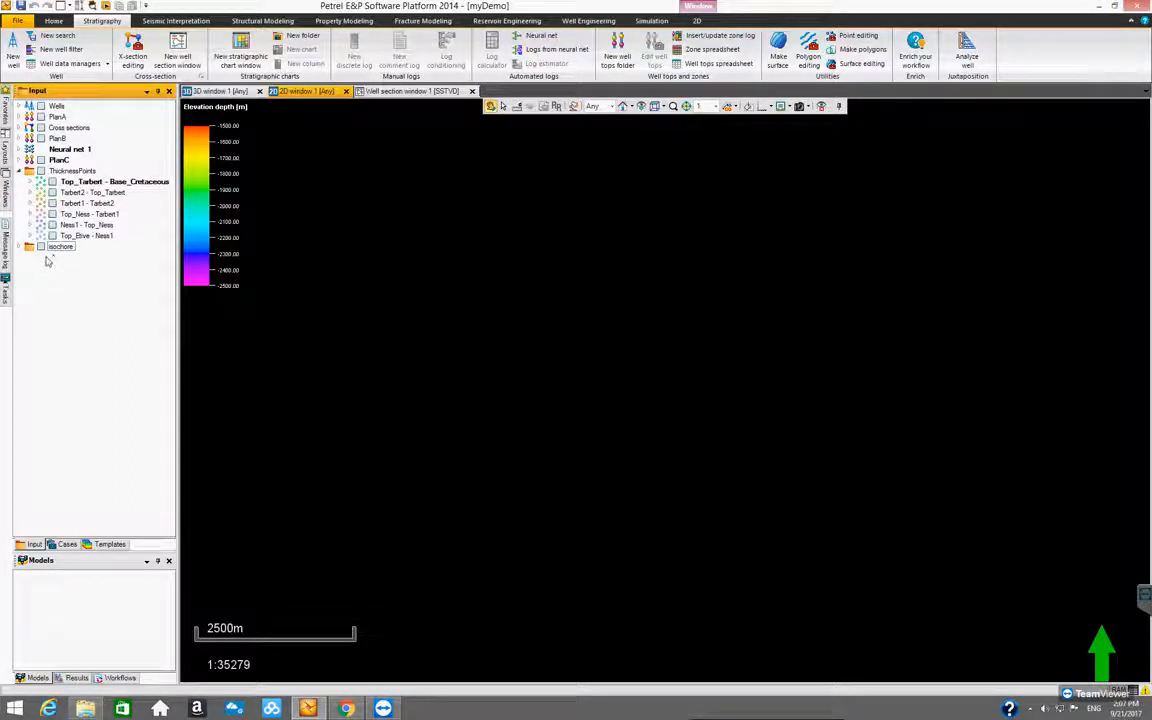
pyautogui.click(21, 171)
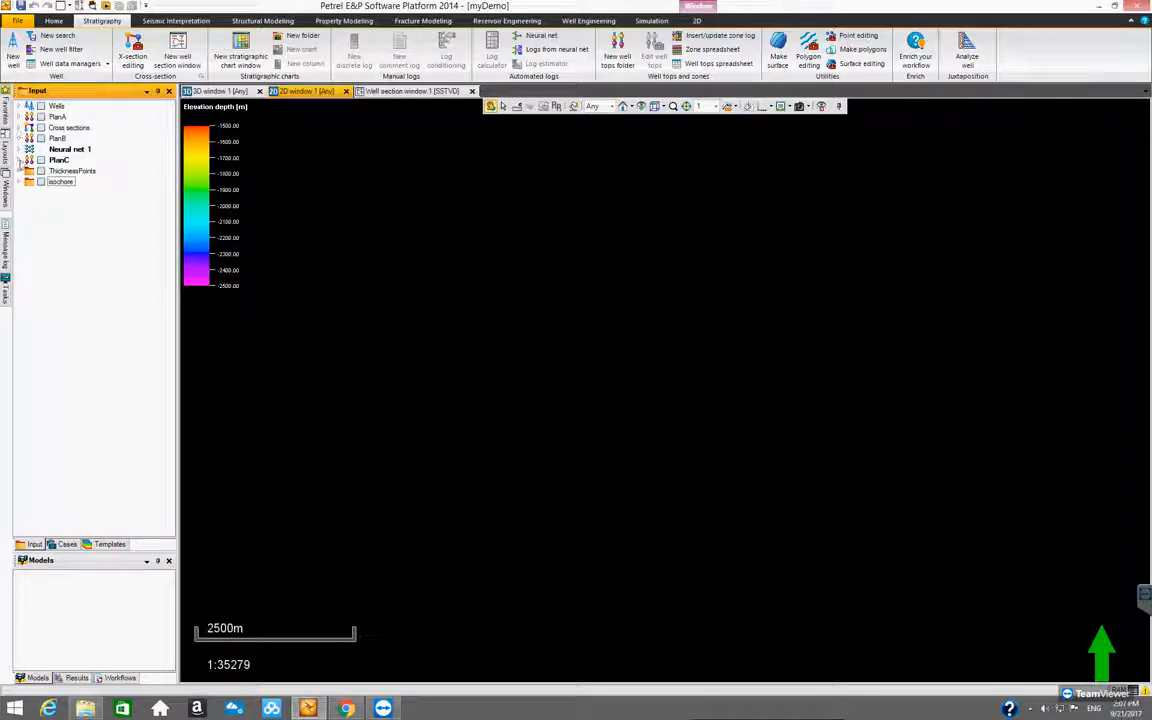
pyautogui.click(18, 158)
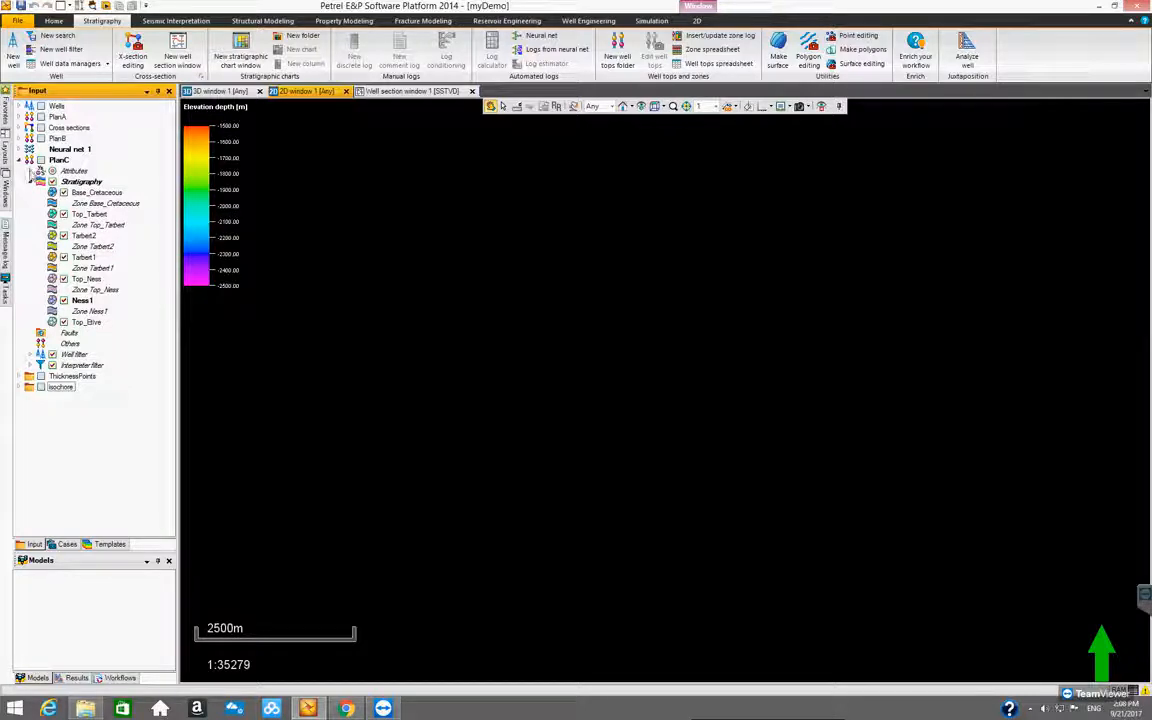
pyautogui.click(30, 171)
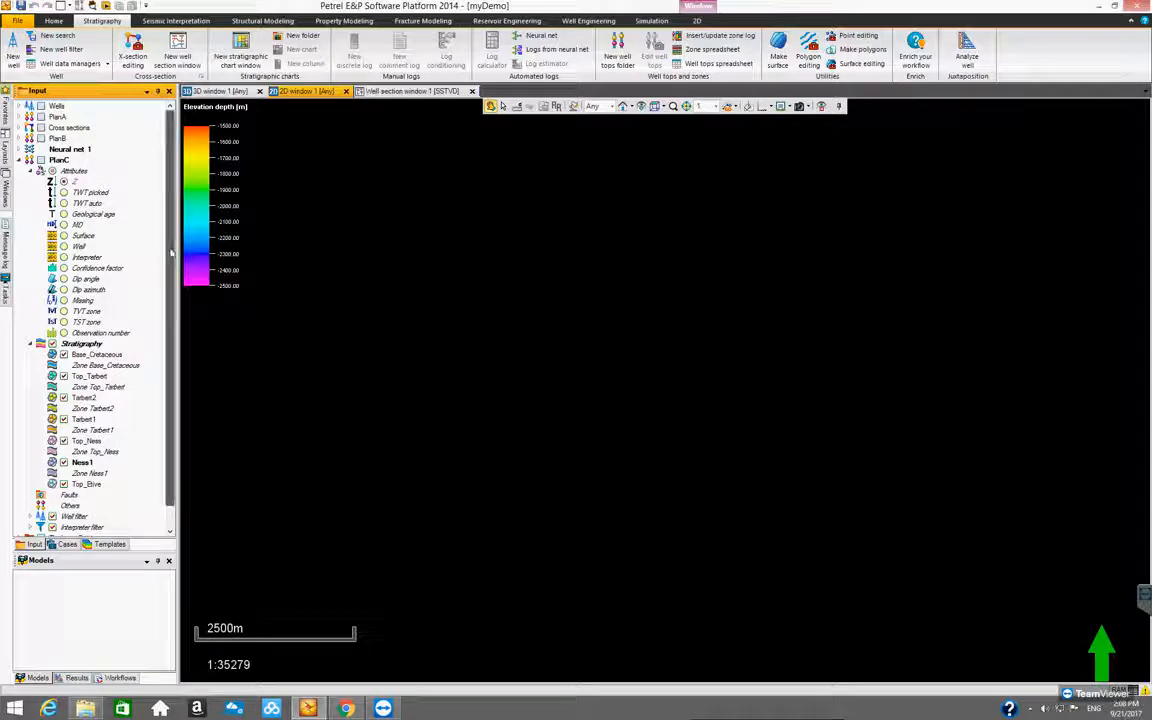
# Expand the global well logs under Wells, collapse the well filters and well folder A, and select the Fluvialfacies log
pyautogui.click(29, 105)
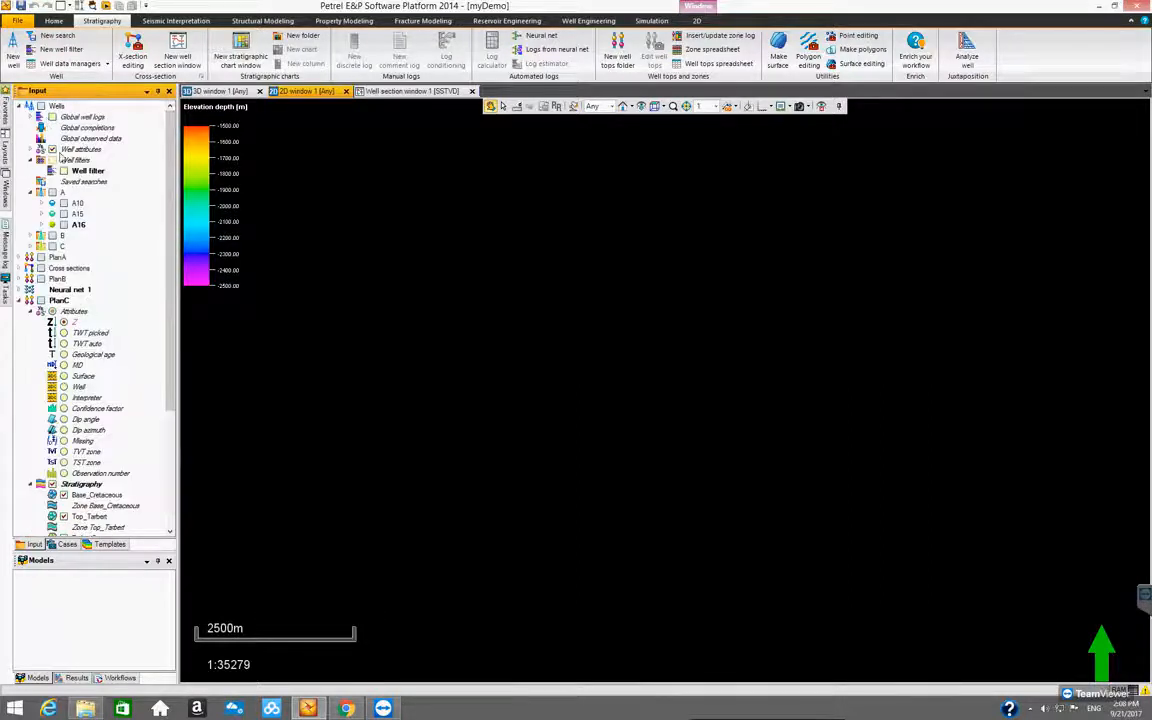
pyautogui.click(31, 160)
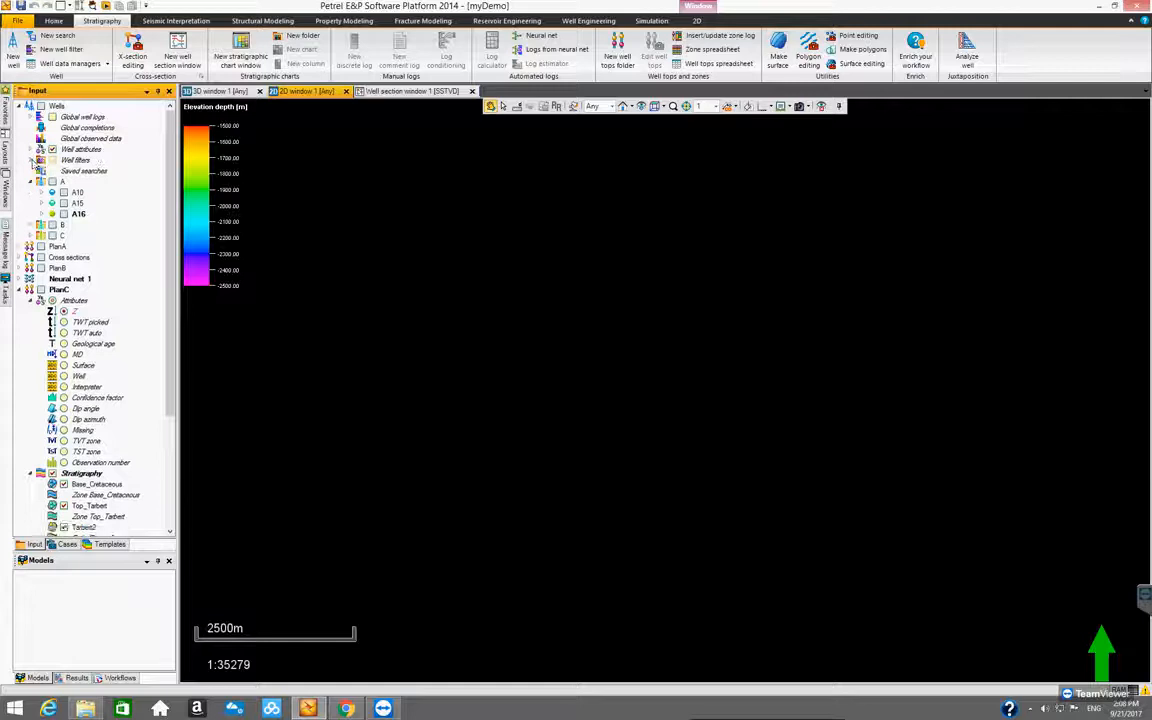
pyautogui.click(31, 181)
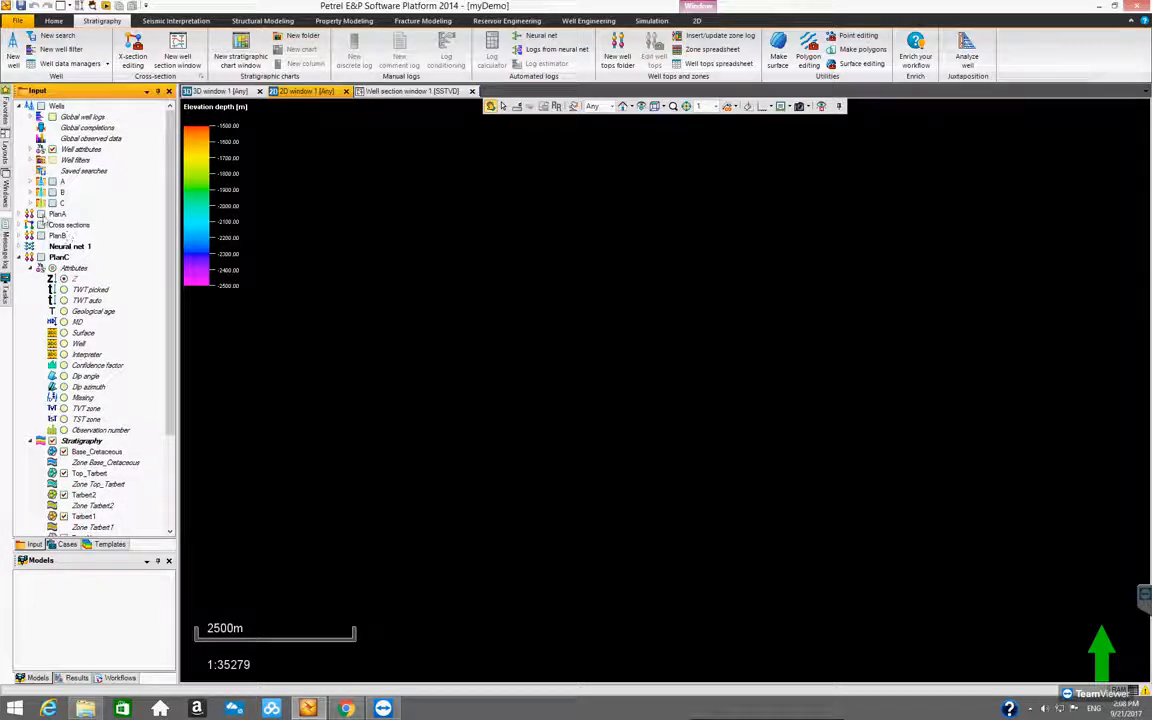
pyautogui.click(31, 117)
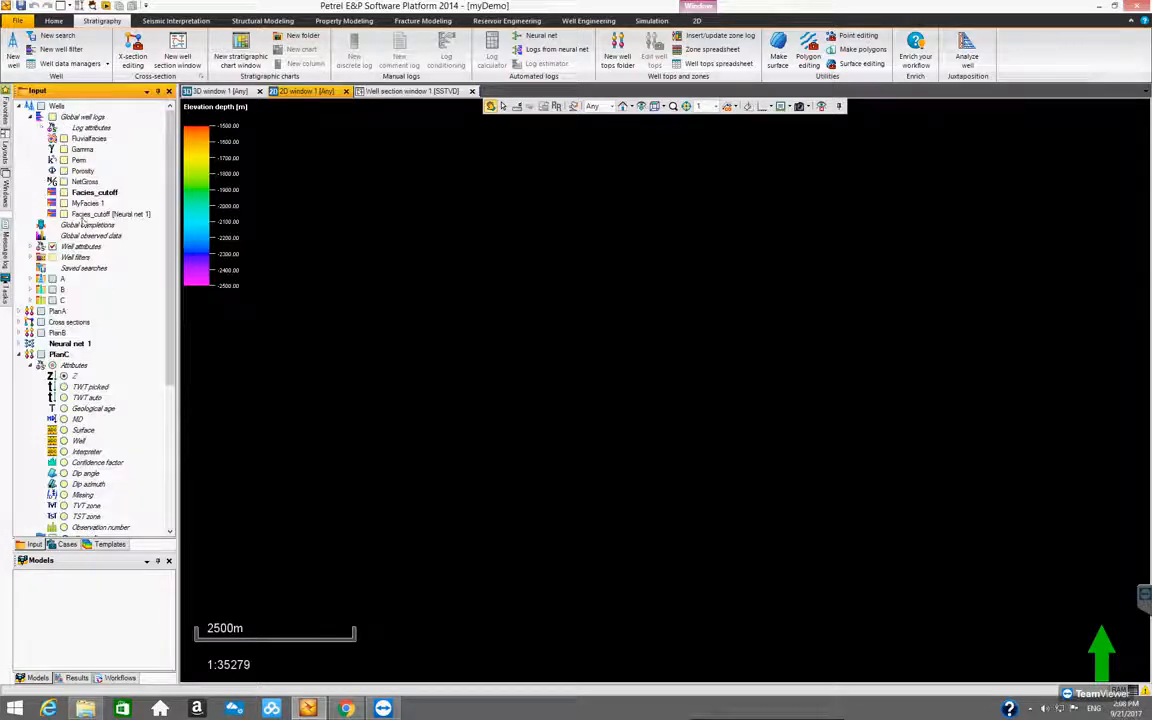
pyautogui.click(84, 140)
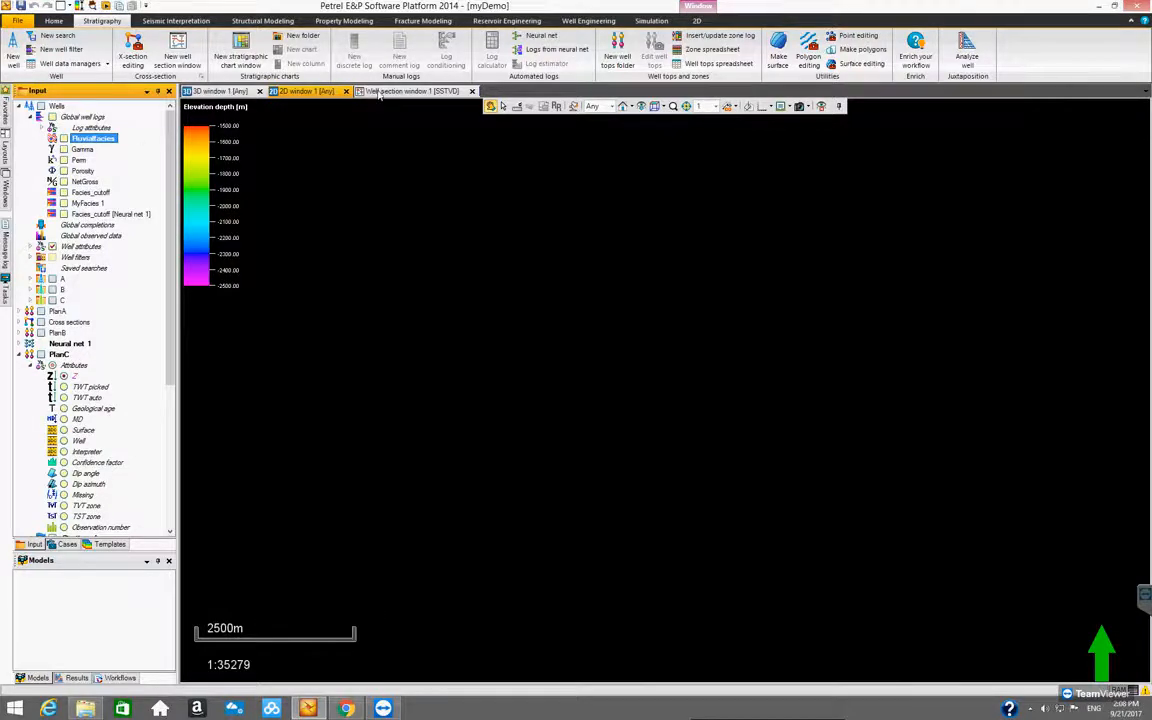
# Switch to Well section window 1, expand the cross sections, and display PlanC's well tops on the C3_A16 section
pyautogui.click(400, 91)
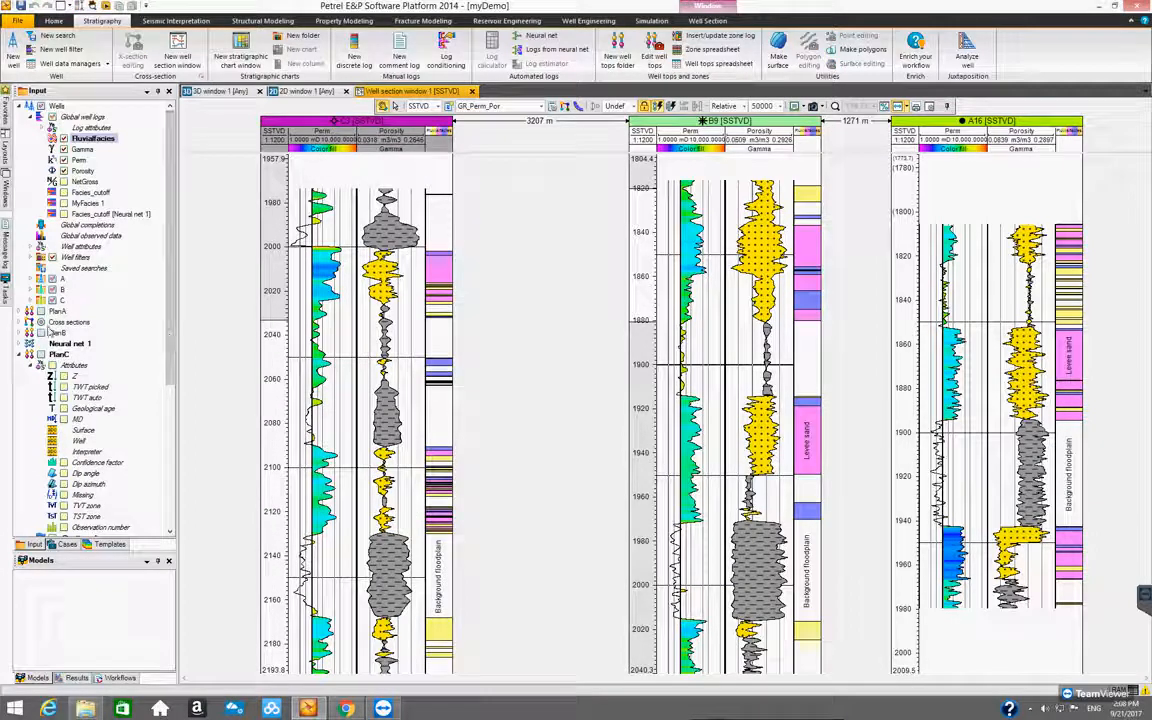
pyautogui.click(28, 322)
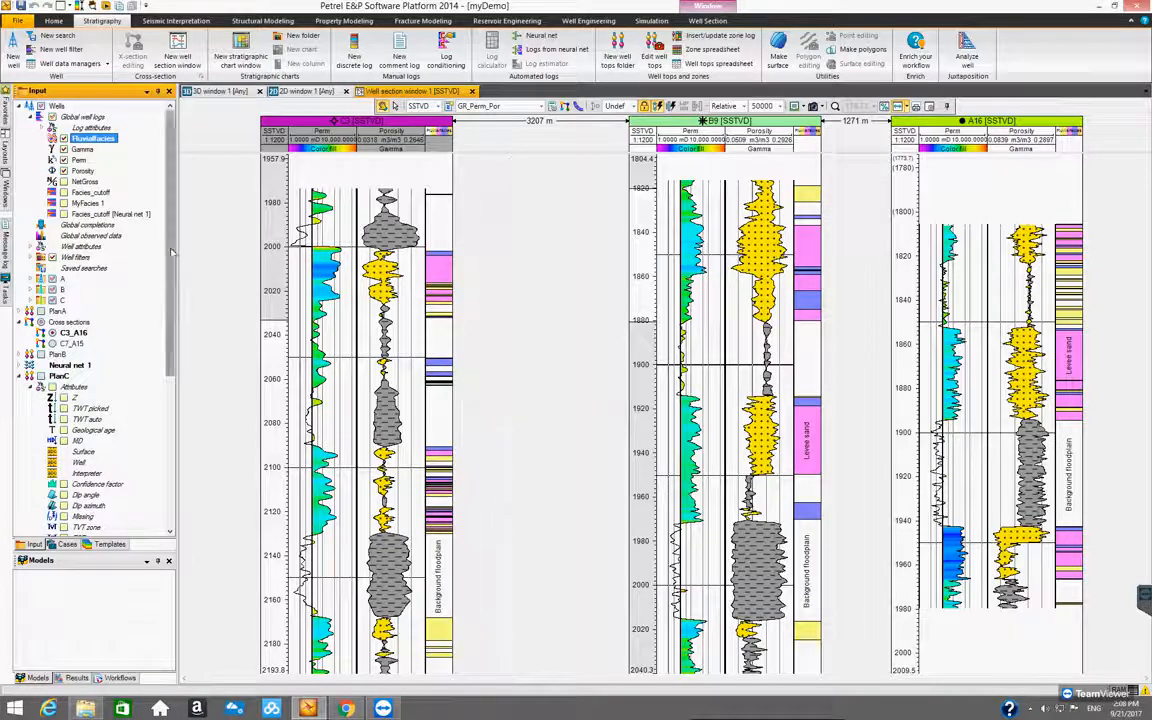
pyautogui.scroll(-2, 158, 232)
pyautogui.scroll(-3, 172, 307)
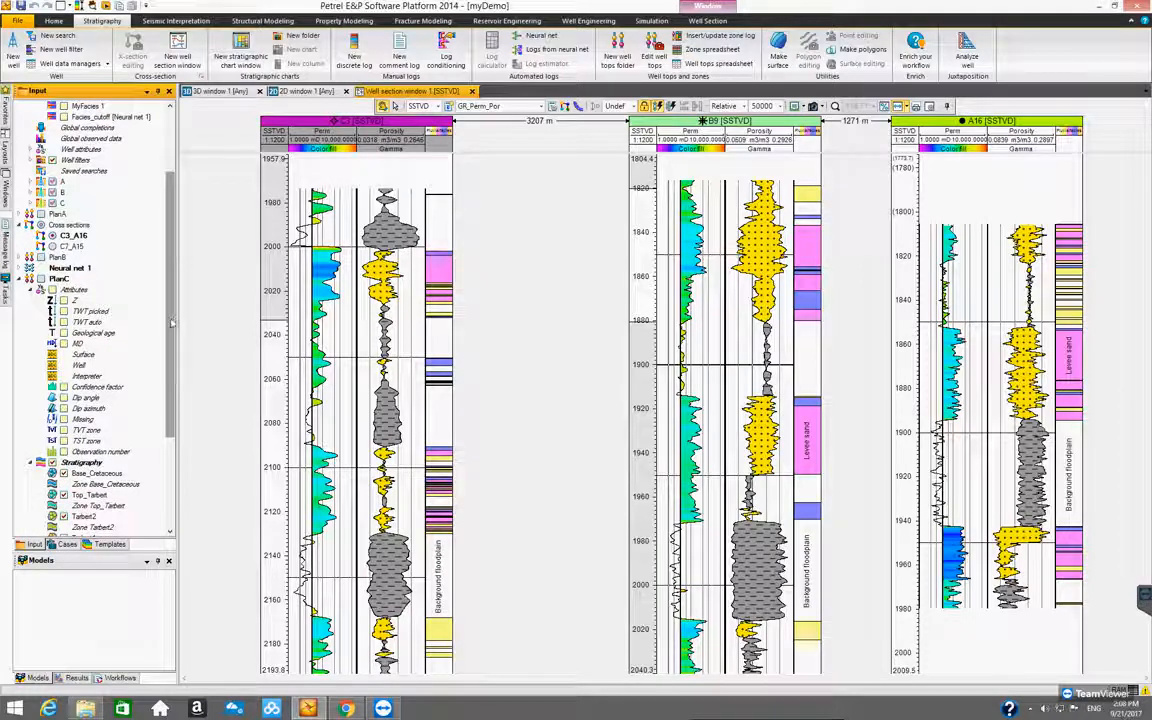
pyautogui.scroll(-2, 172, 325)
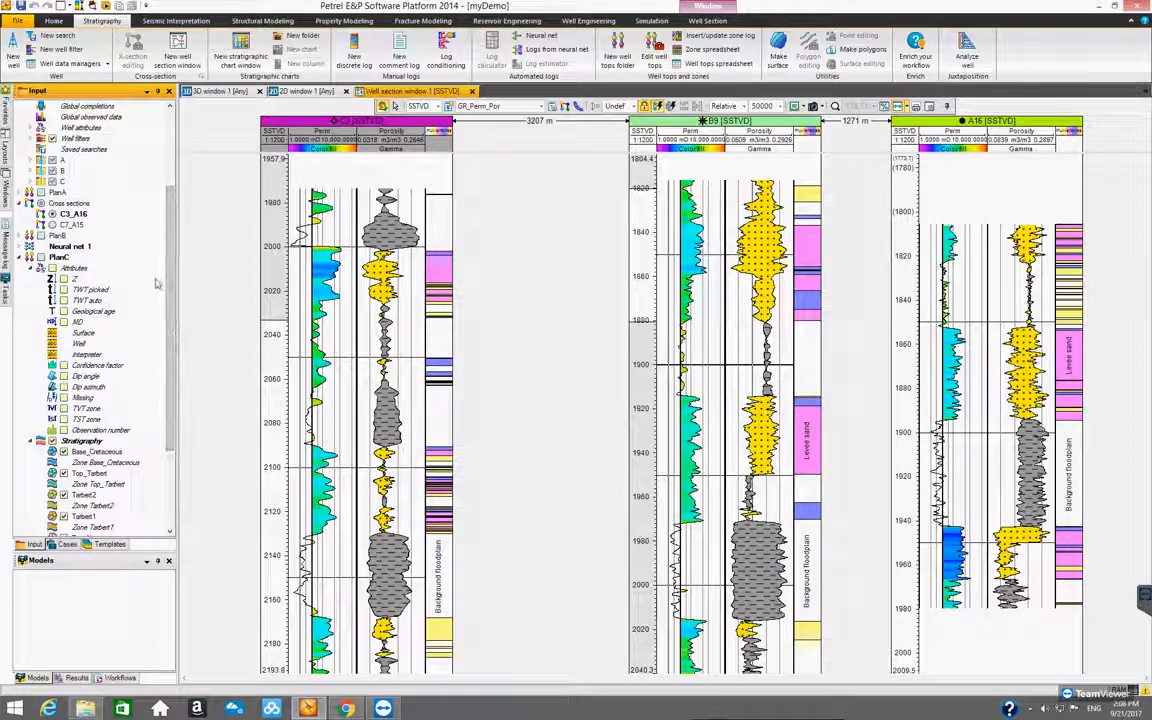
pyautogui.click(59, 257)
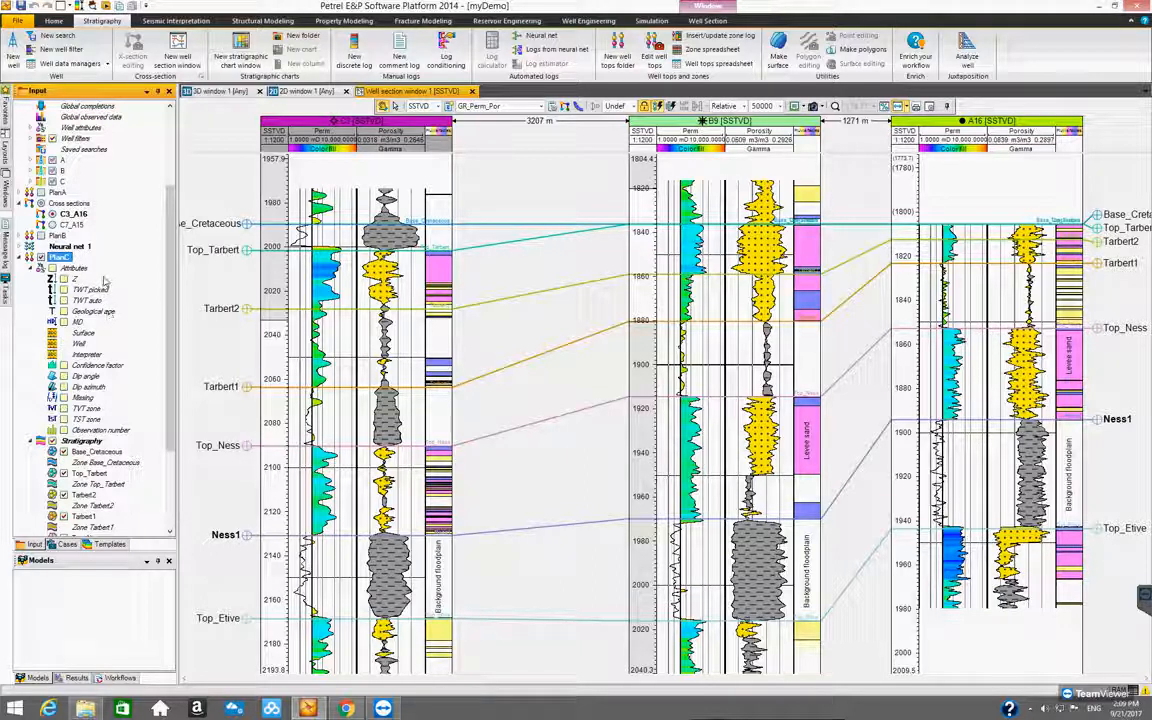
# Insert a new attribute of type Continuous into PlanC's Attributes folder
pyautogui.click(40, 268)
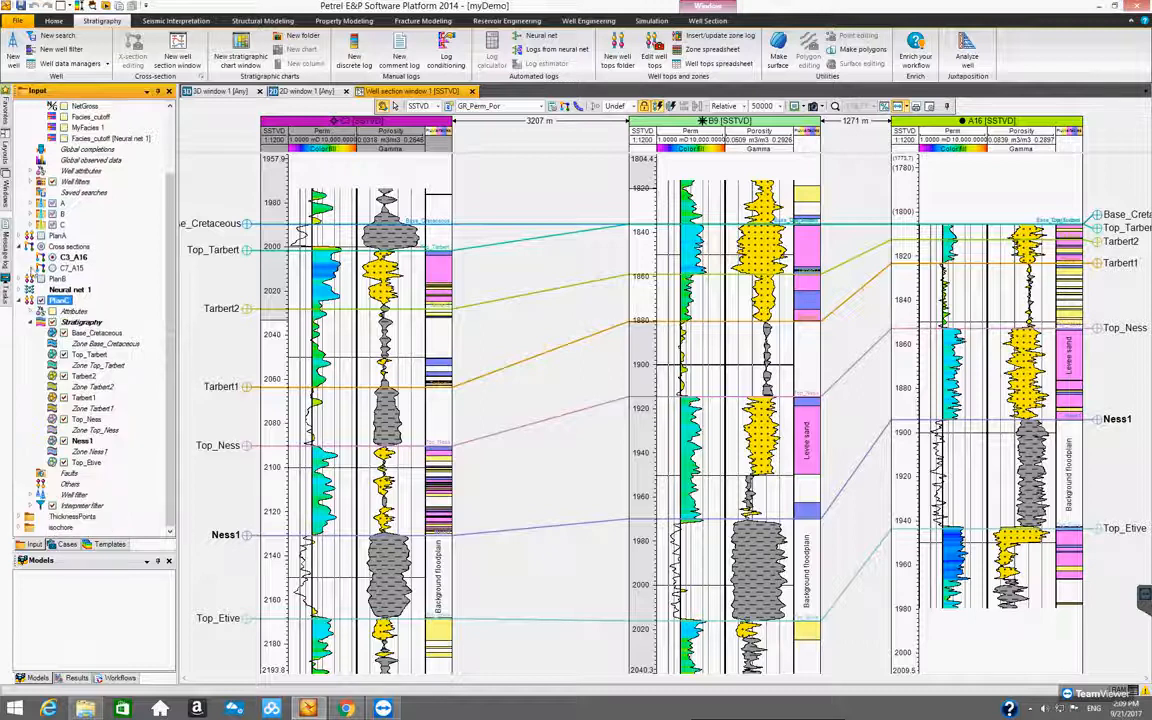
pyautogui.click(41, 311)
pyautogui.moveTo(168, 286); pyautogui.dragTo(170, 319)
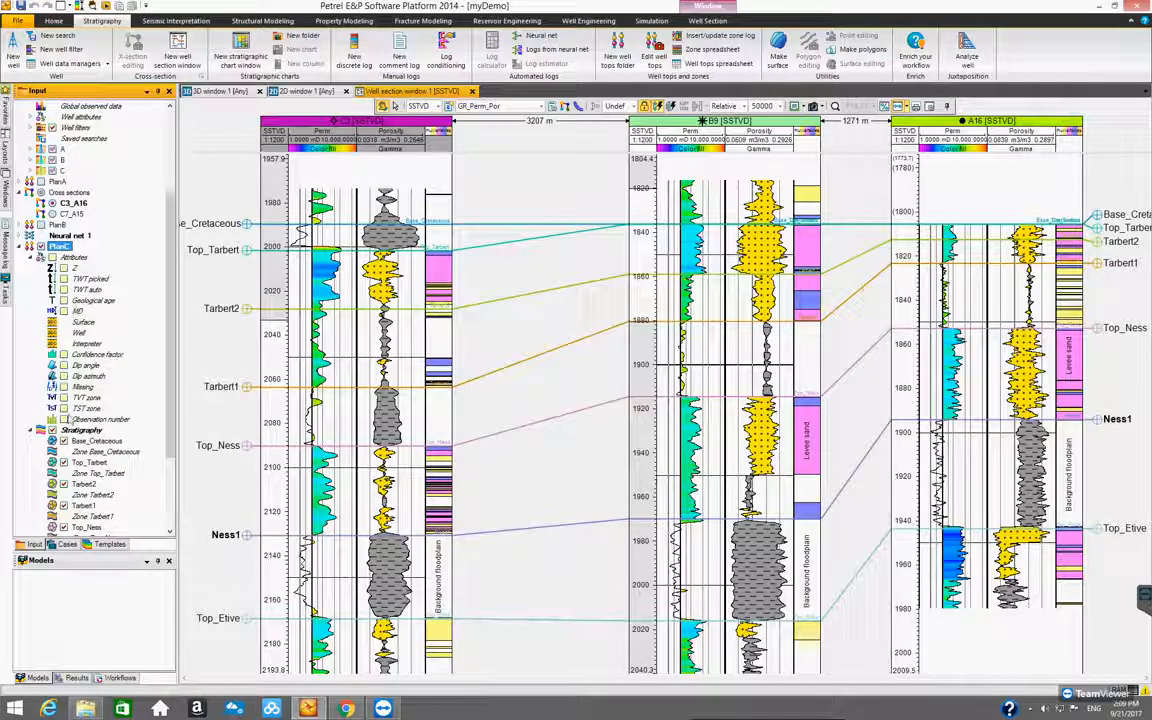
pyautogui.scroll(-2, 165, 400)
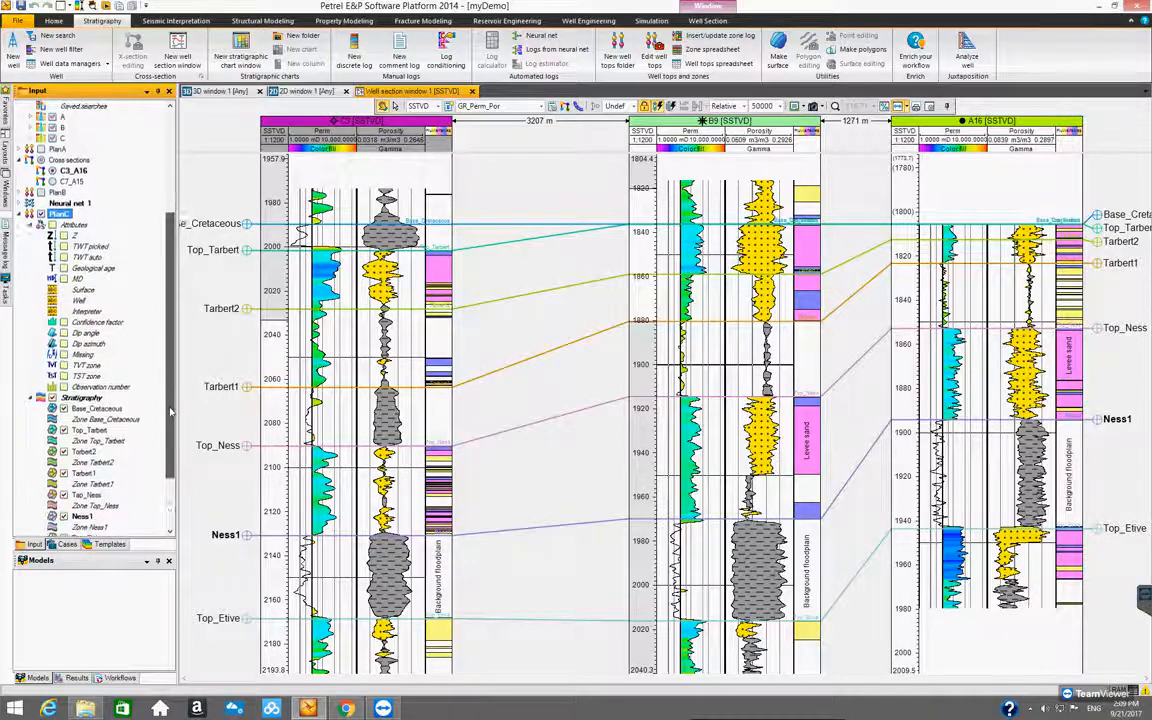
pyautogui.moveTo(170, 406); pyautogui.dragTo(167, 384)
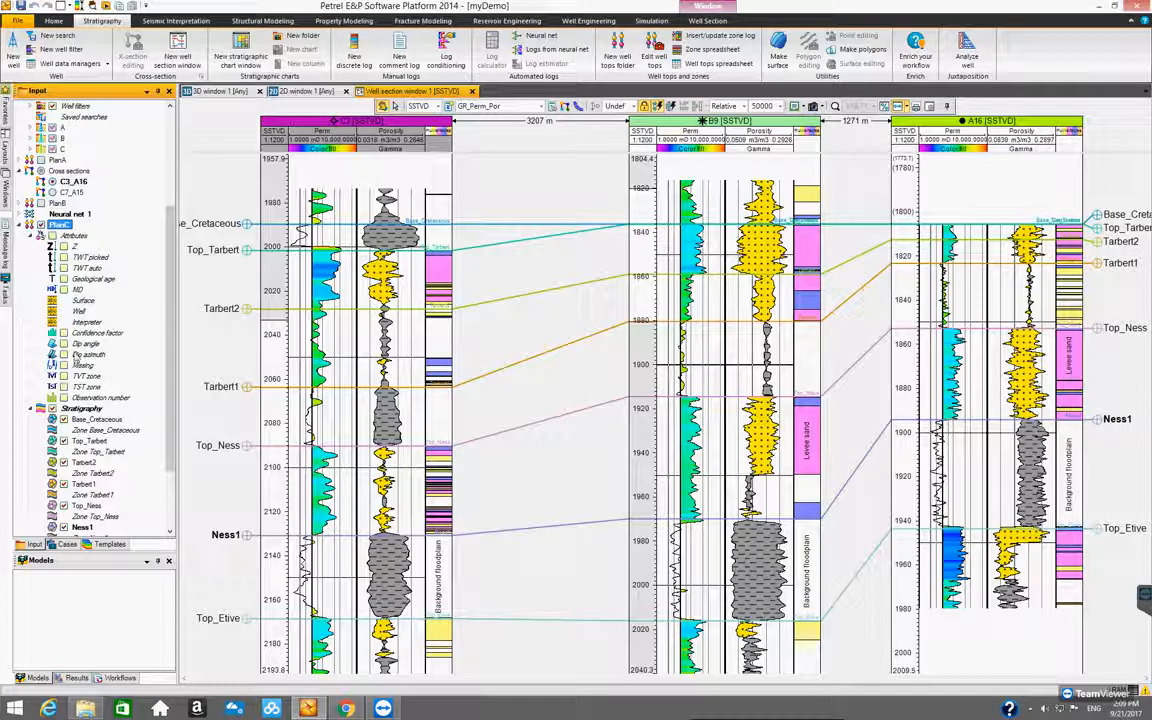
pyautogui.click(82, 238)
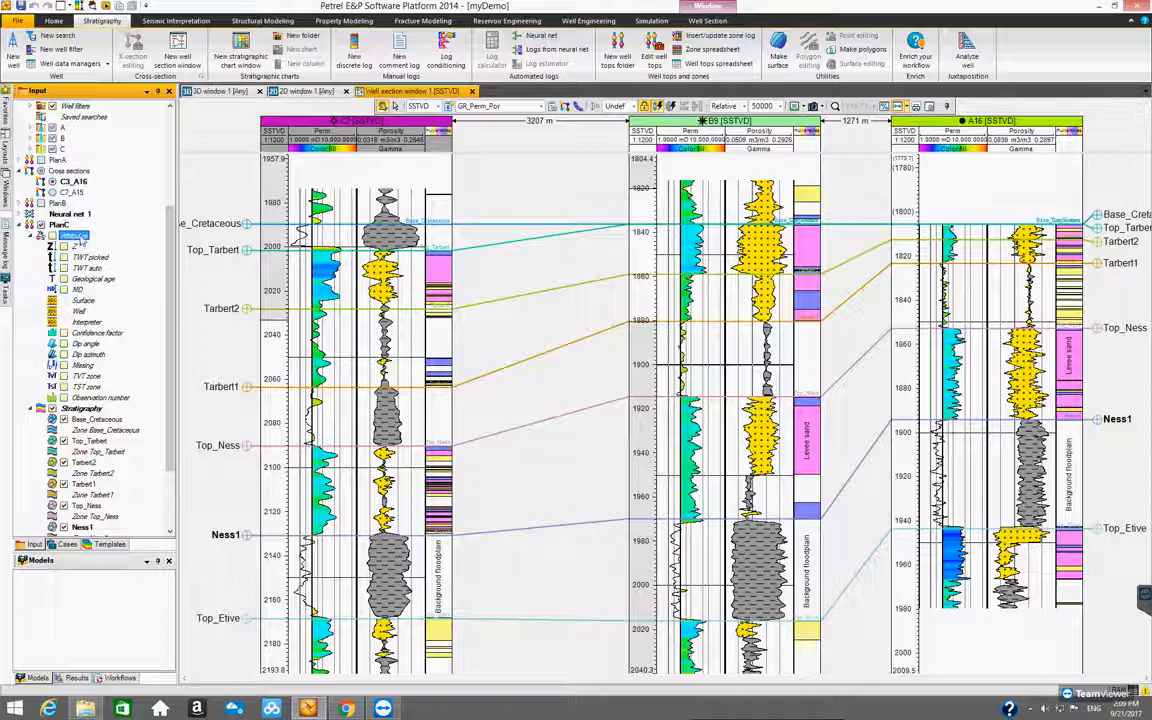
pyautogui.rightClick(82, 239)
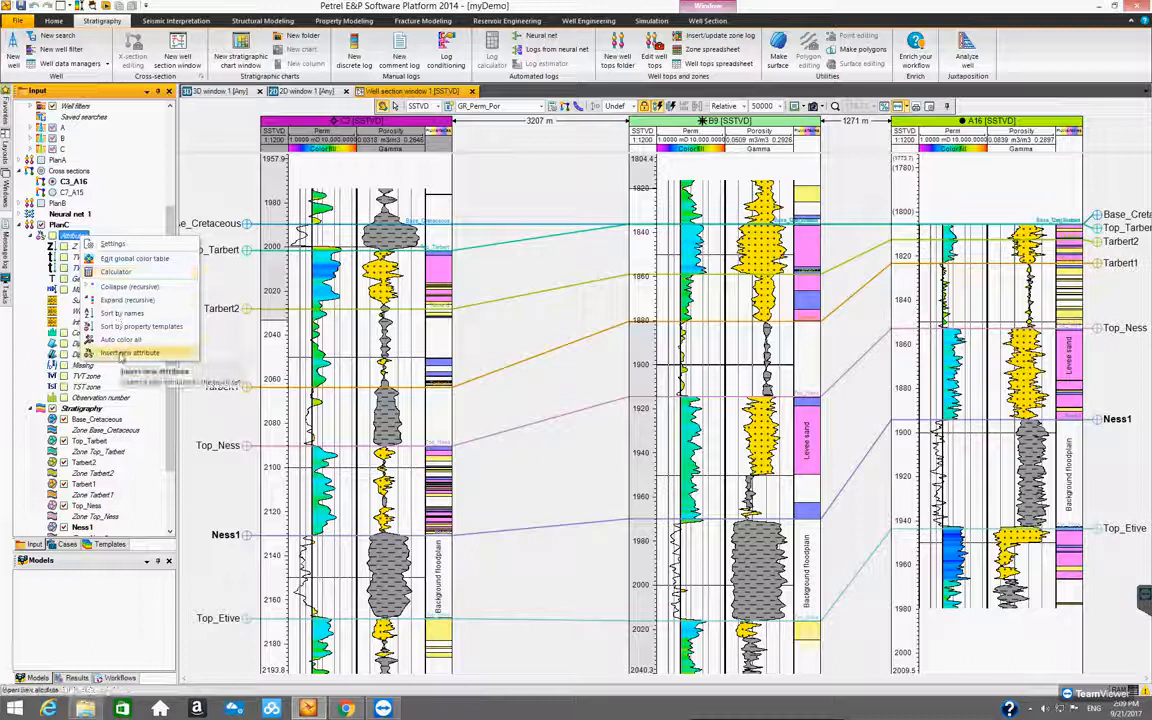
pyautogui.click(121, 354)
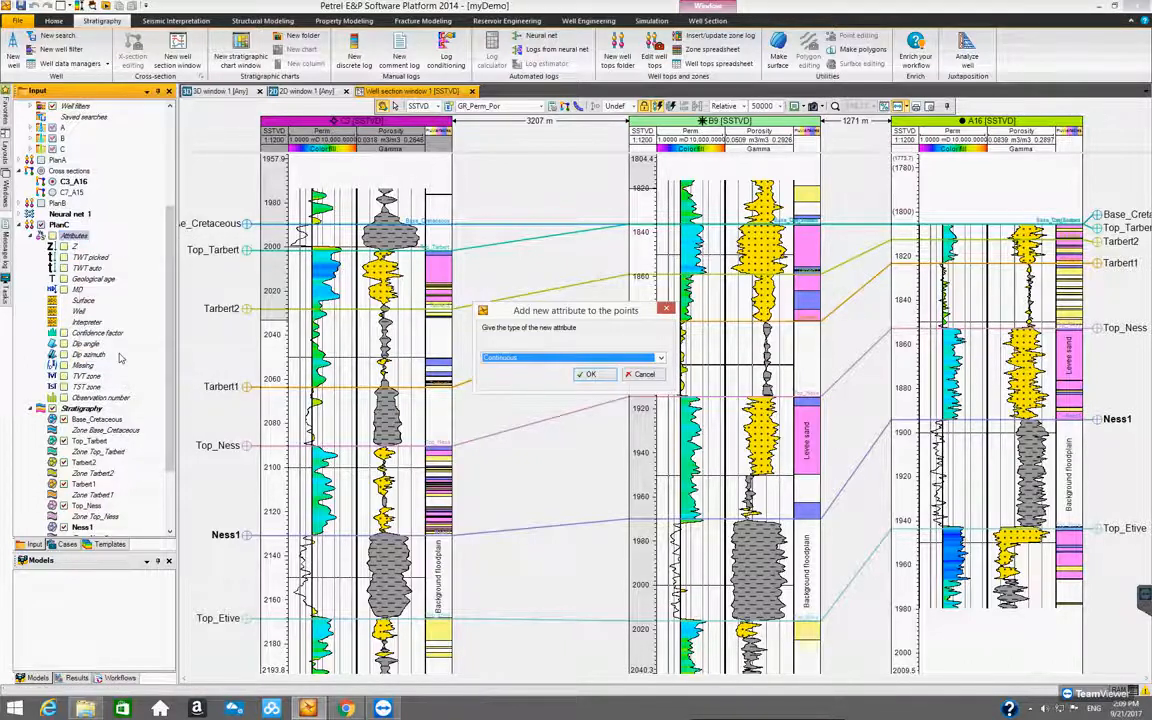
pyautogui.moveTo(528, 318); pyautogui.dragTo(523, 276)
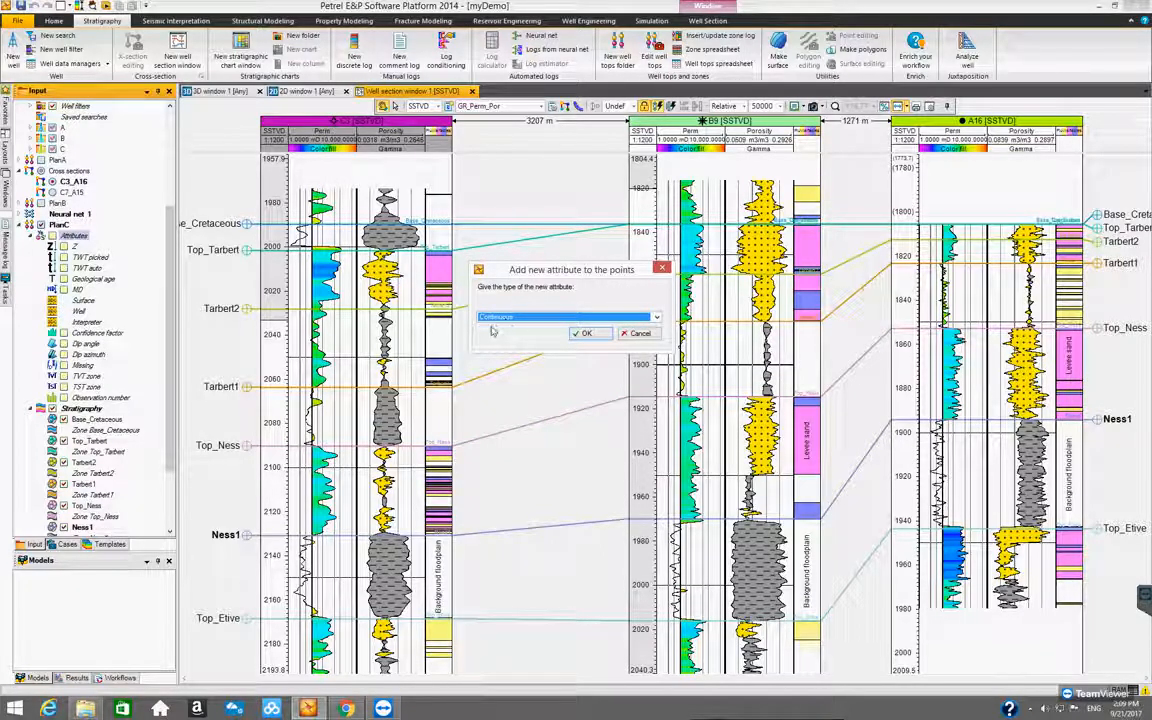
pyautogui.click(656, 317)
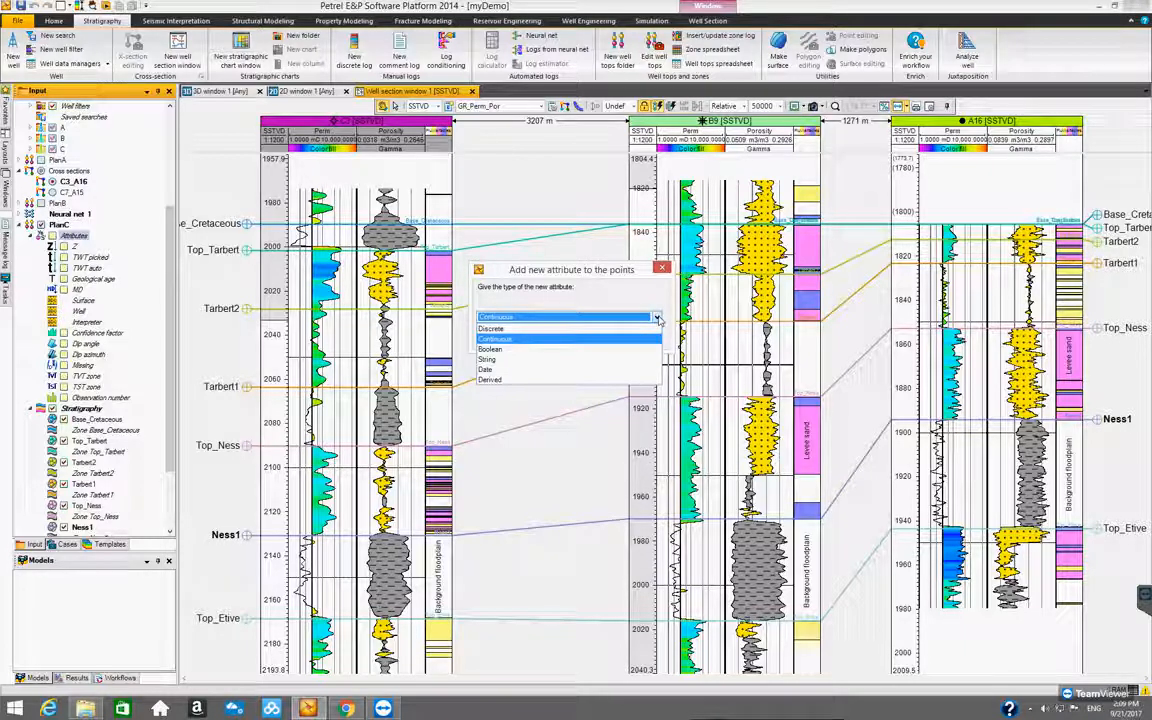
pyautogui.click(659, 320)
pyautogui.click(587, 333)
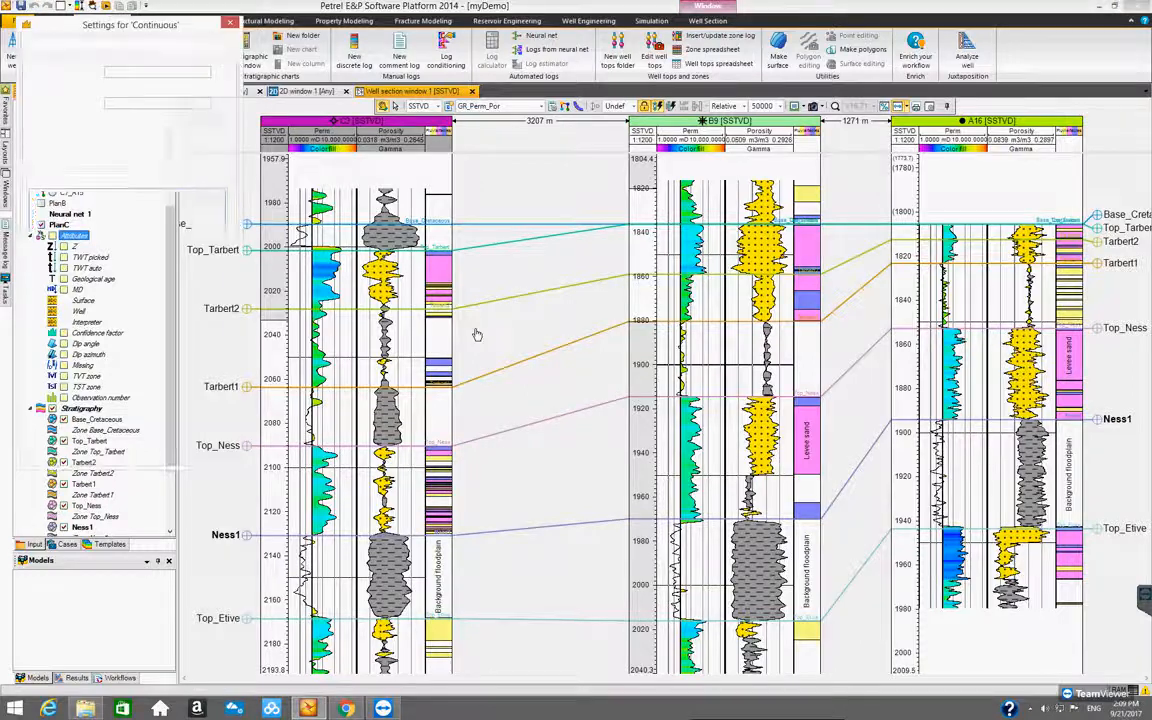
# Widen the Continuous attribute's settings dialog, show its attribute operations, and move the dialog clear of the C3 well logs
pyautogui.moveTo(140, 31); pyautogui.dragTo(515, 171)
pyautogui.moveTo(391, 261); pyautogui.dragTo(305, 262)
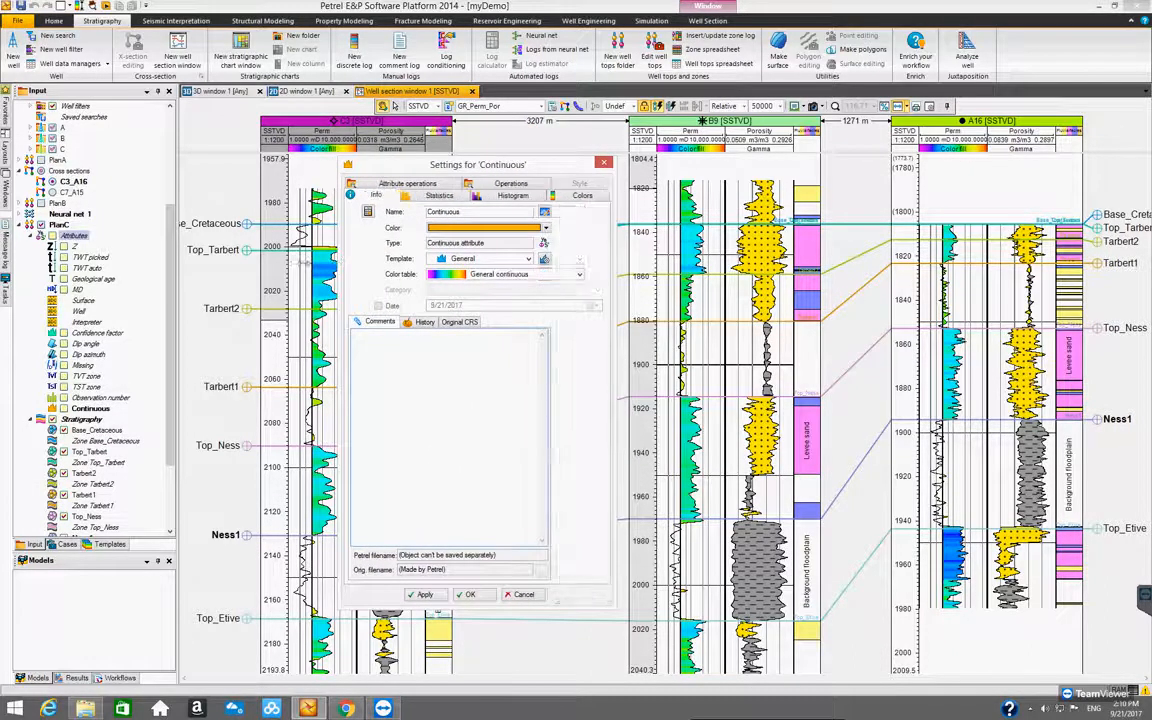
pyautogui.moveTo(546, 173); pyautogui.dragTo(644, 193)
pyautogui.moveTo(404, 263); pyautogui.dragTo(306, 252)
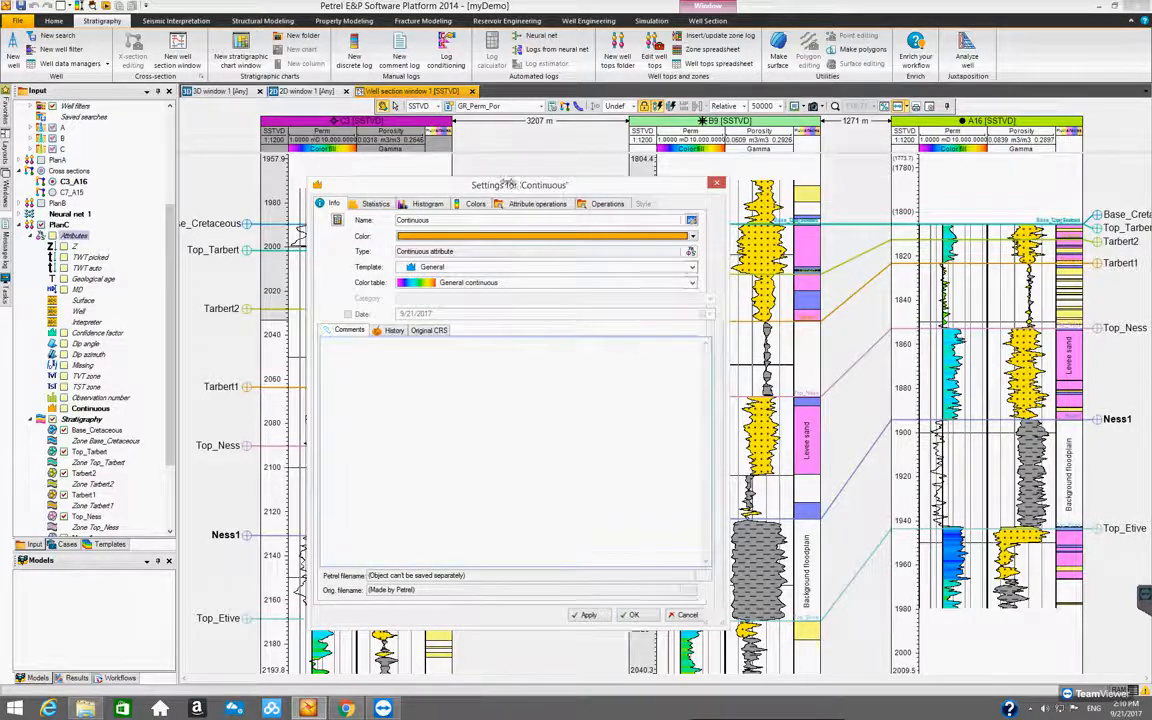
pyautogui.moveTo(511, 188); pyautogui.dragTo(589, 189)
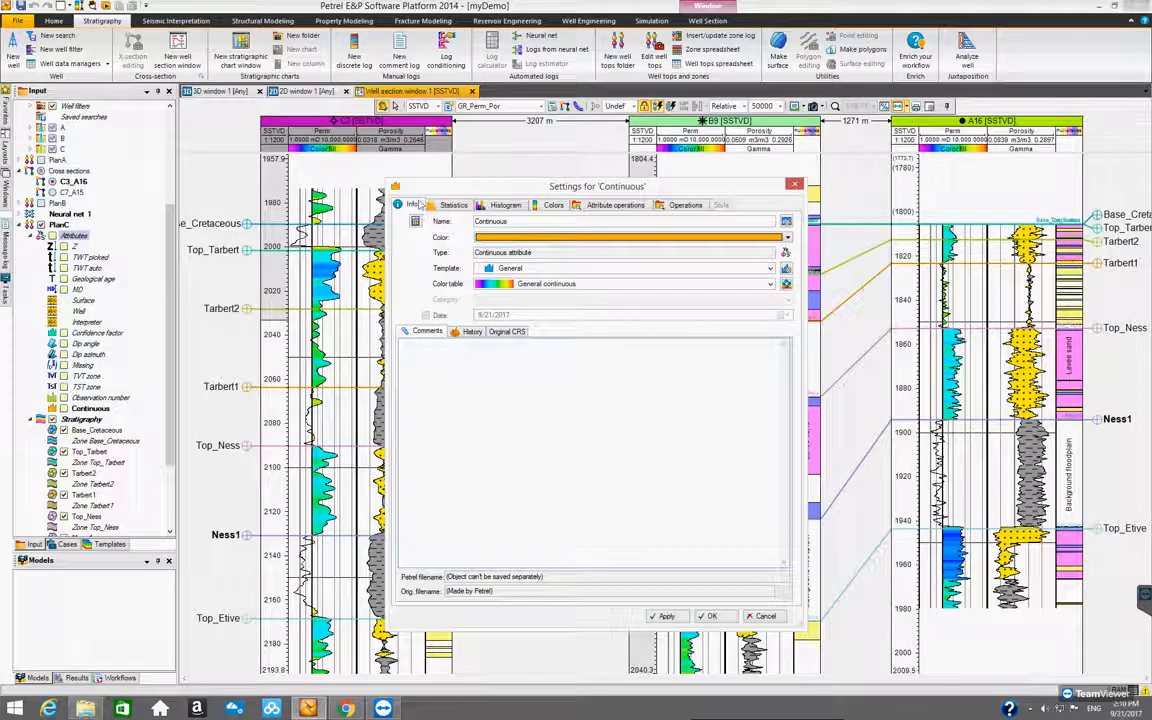
pyautogui.click(606, 206)
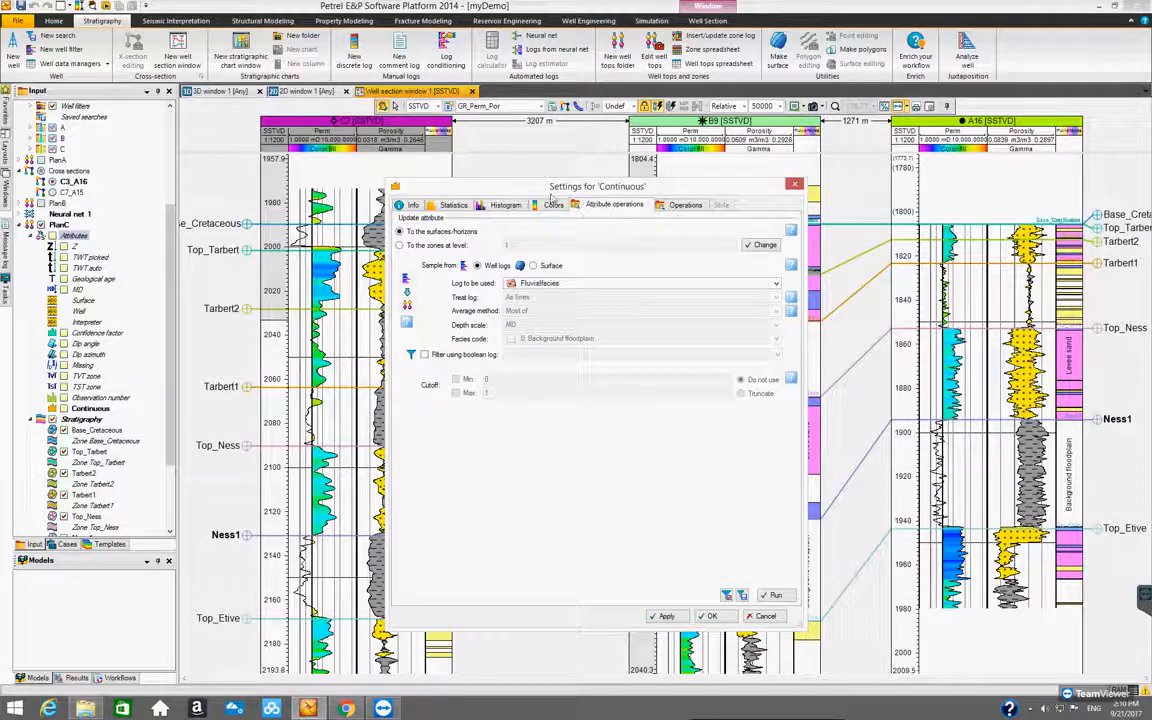
pyautogui.moveTo(551, 190); pyautogui.dragTo(554, 176)
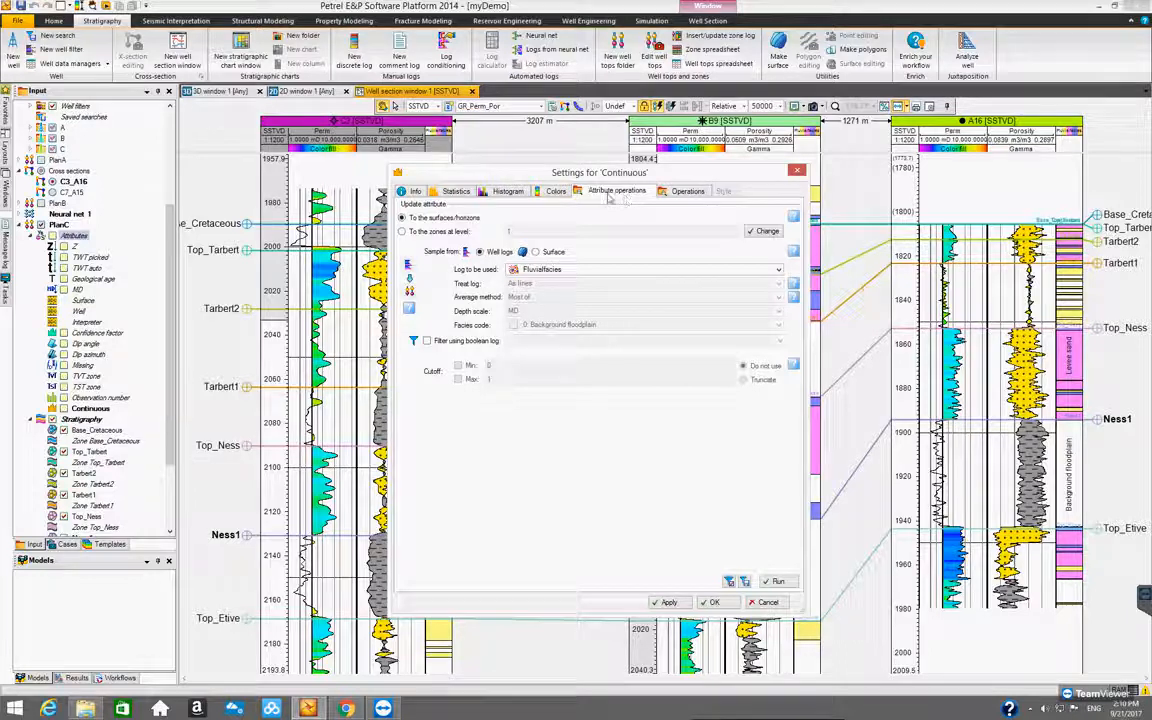
pyautogui.moveTo(621, 178); pyautogui.dragTo(632, 203)
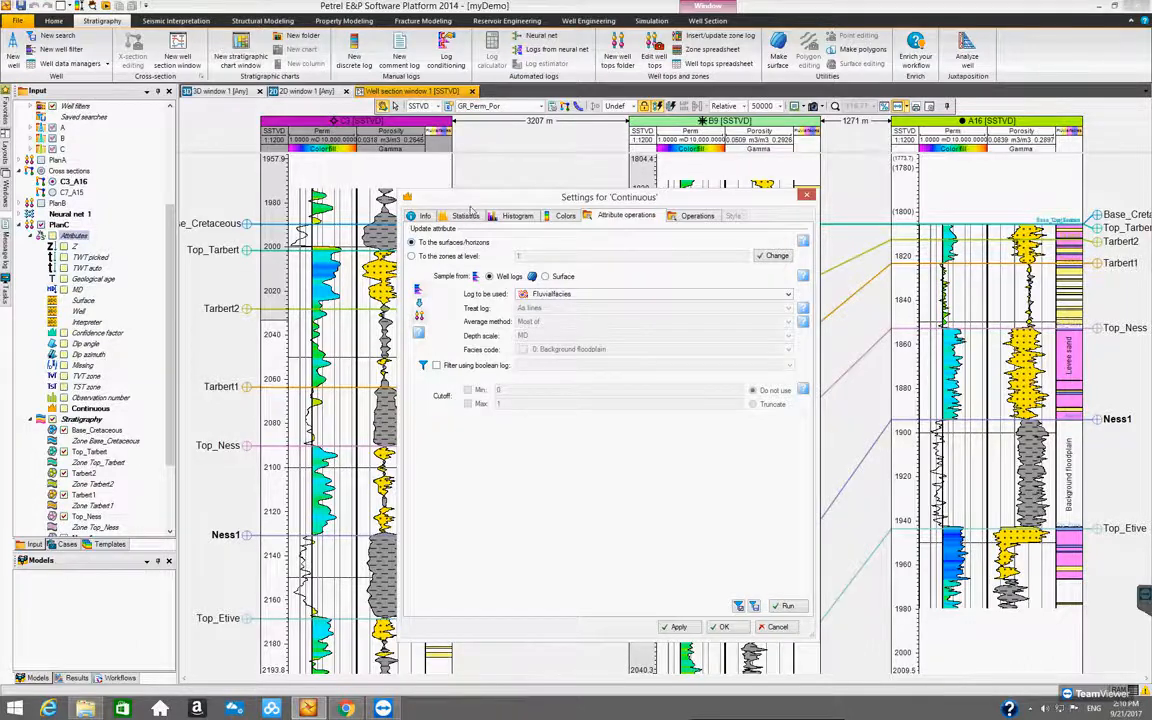
pyautogui.moveTo(474, 204); pyautogui.dragTo(546, 200)
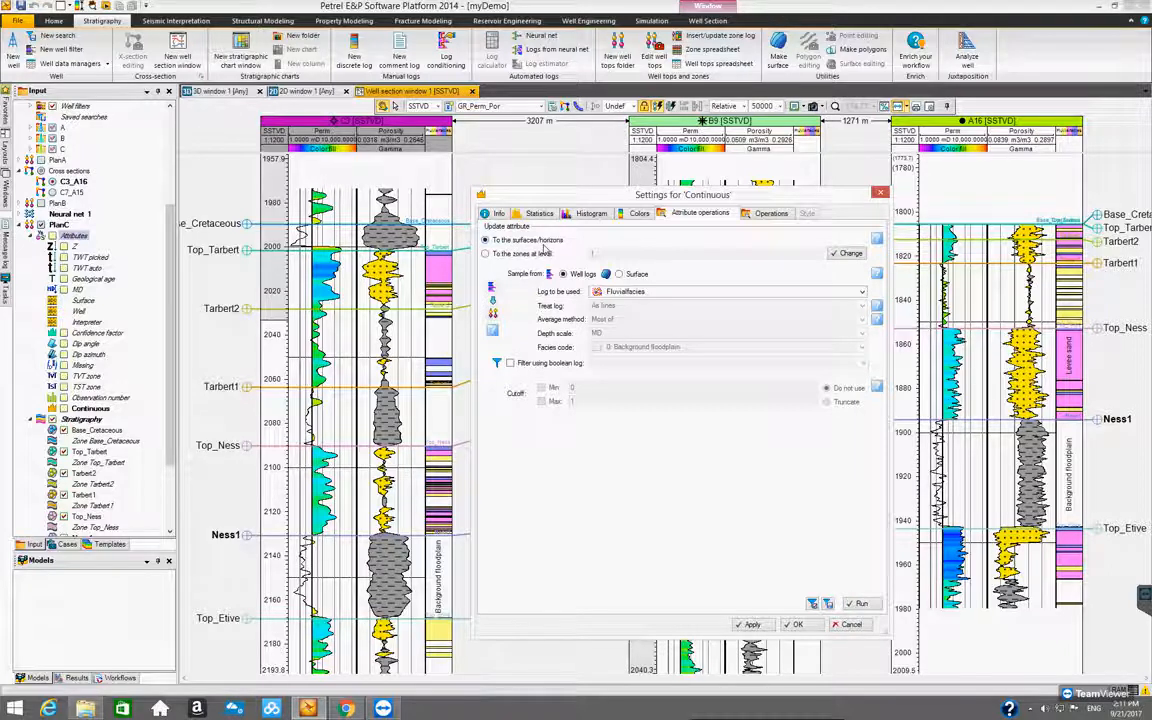
# Set the attribute update to the zones at level 1 and treat the log as lines
pyautogui.click(486, 253)
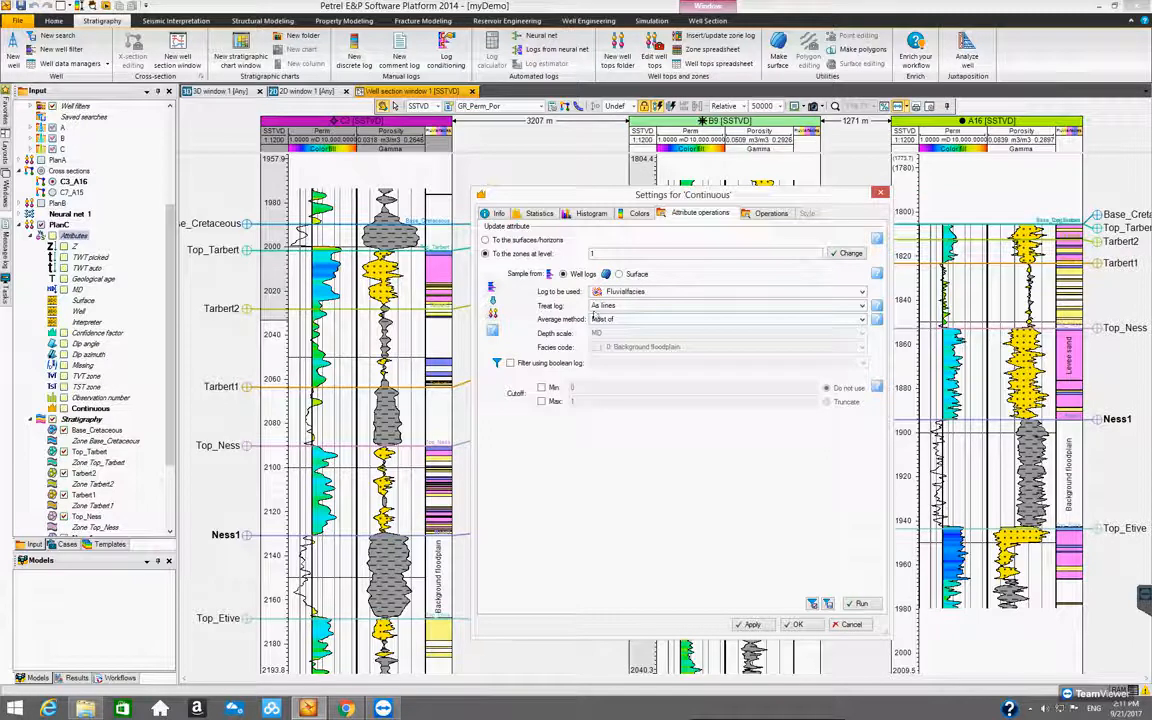
pyautogui.click(862, 306)
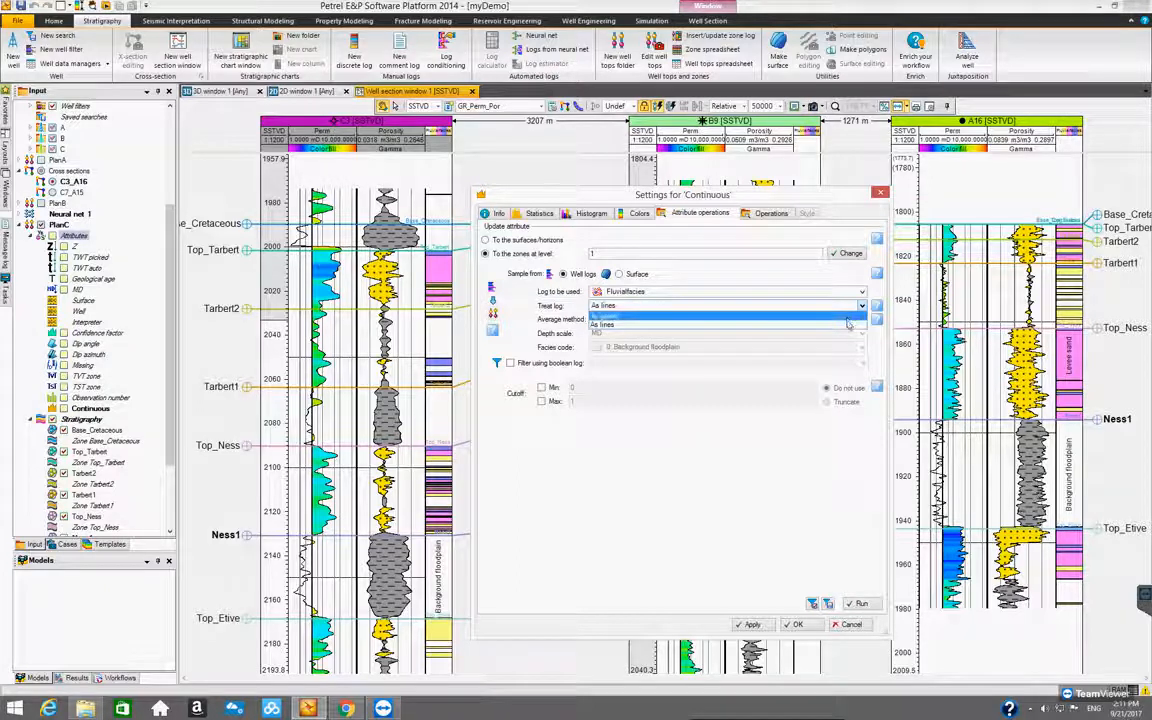
pyautogui.click(848, 327)
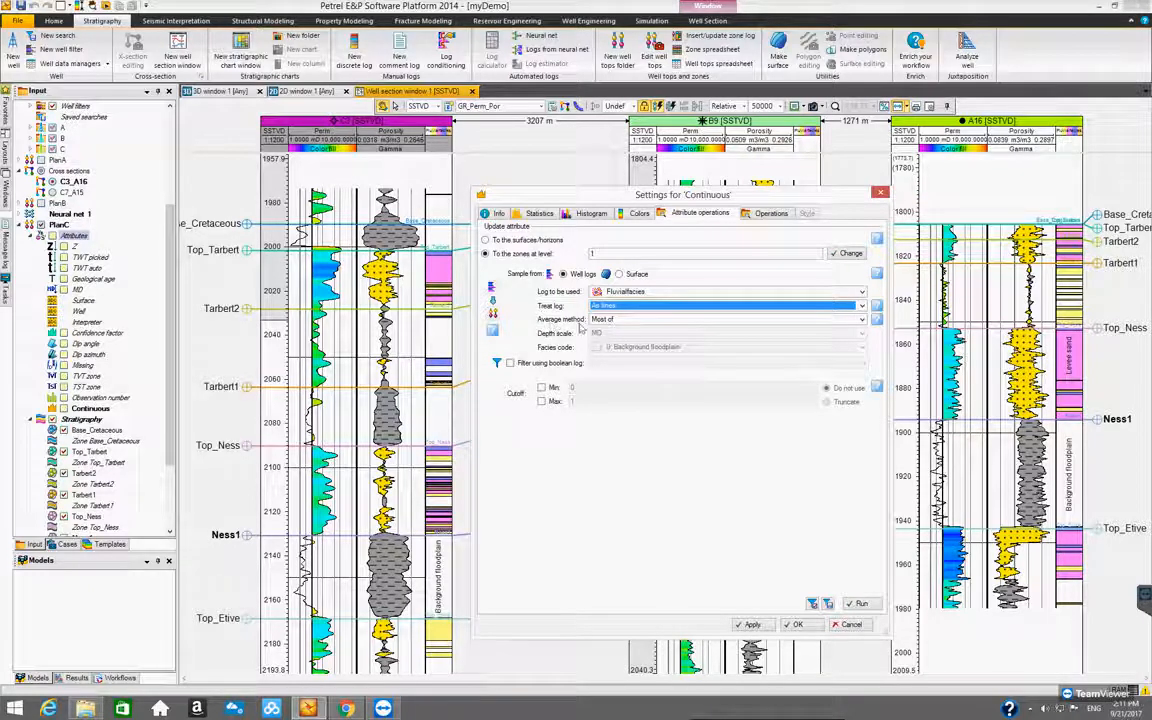
# Set the attribute's average method to Thickness and its depth scale to SSTVD
pyautogui.click(863, 319)
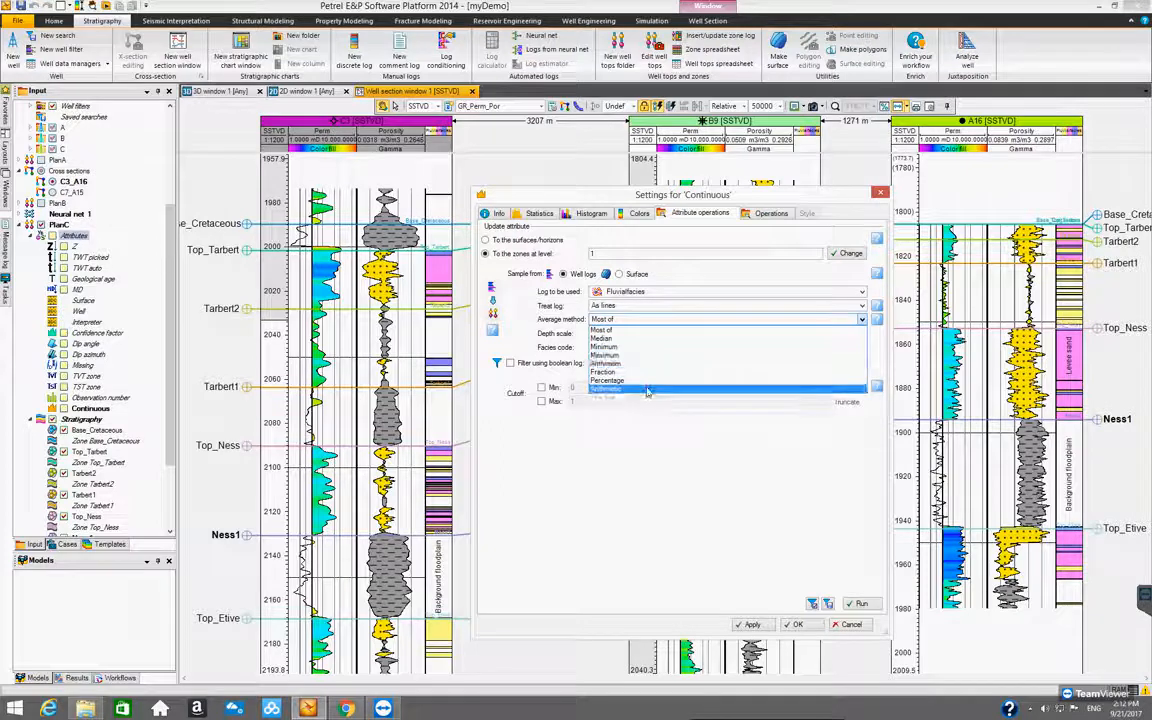
pyautogui.click(647, 391)
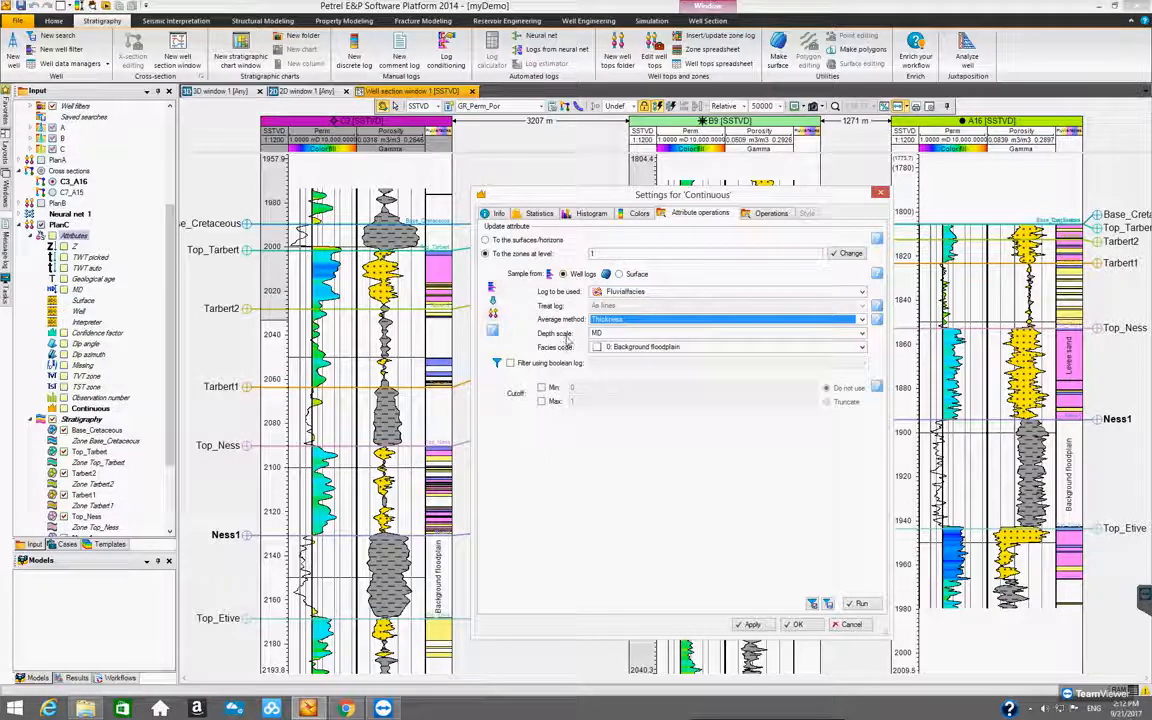
pyautogui.click(864, 334)
pyautogui.click(813, 353)
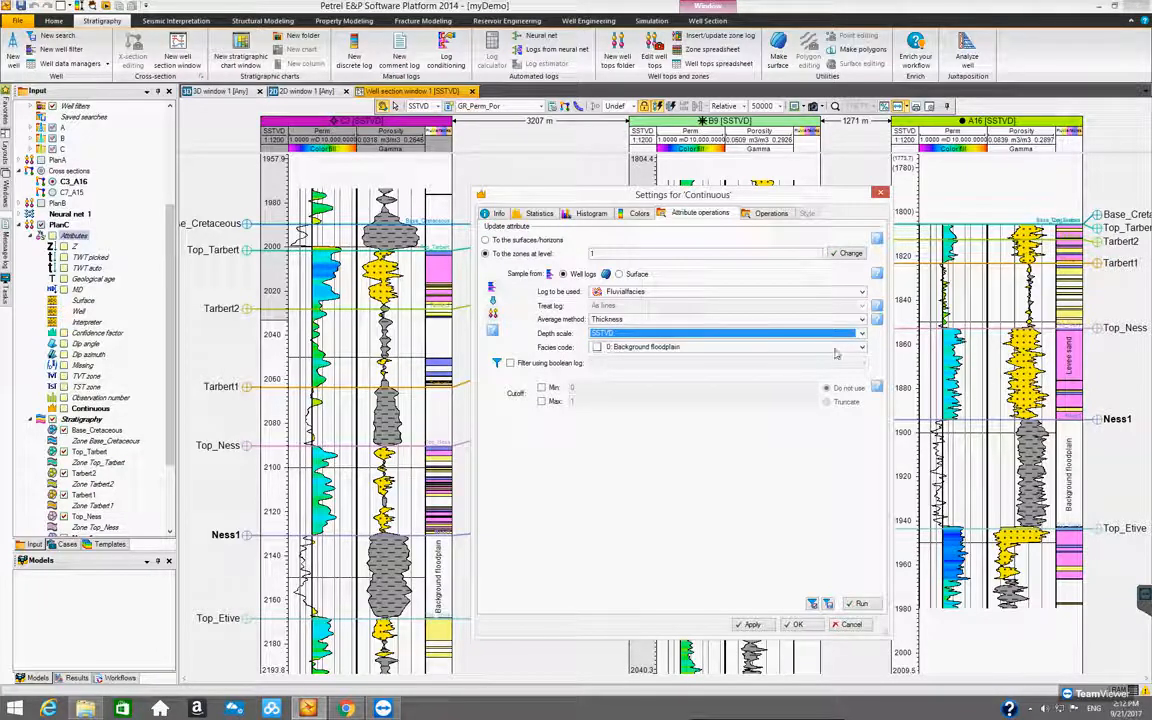
# Set the facies code to 1: Channel sand and run the attribute update
pyautogui.click(740, 347)
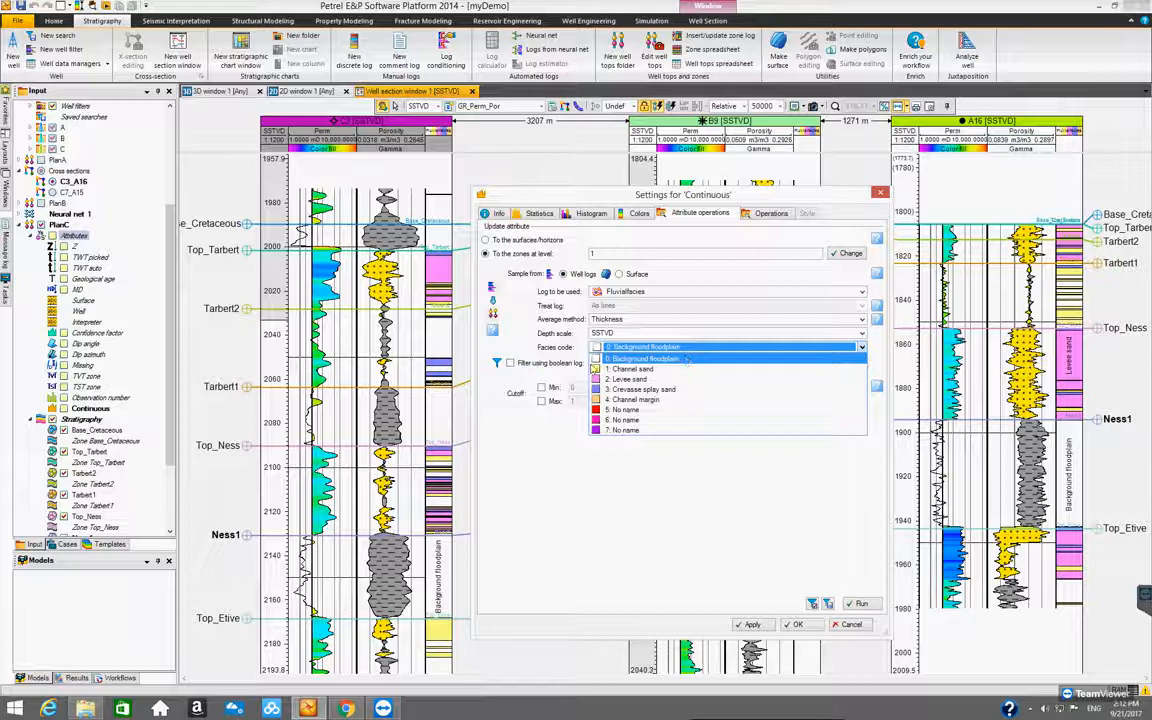
pyautogui.click(620, 370)
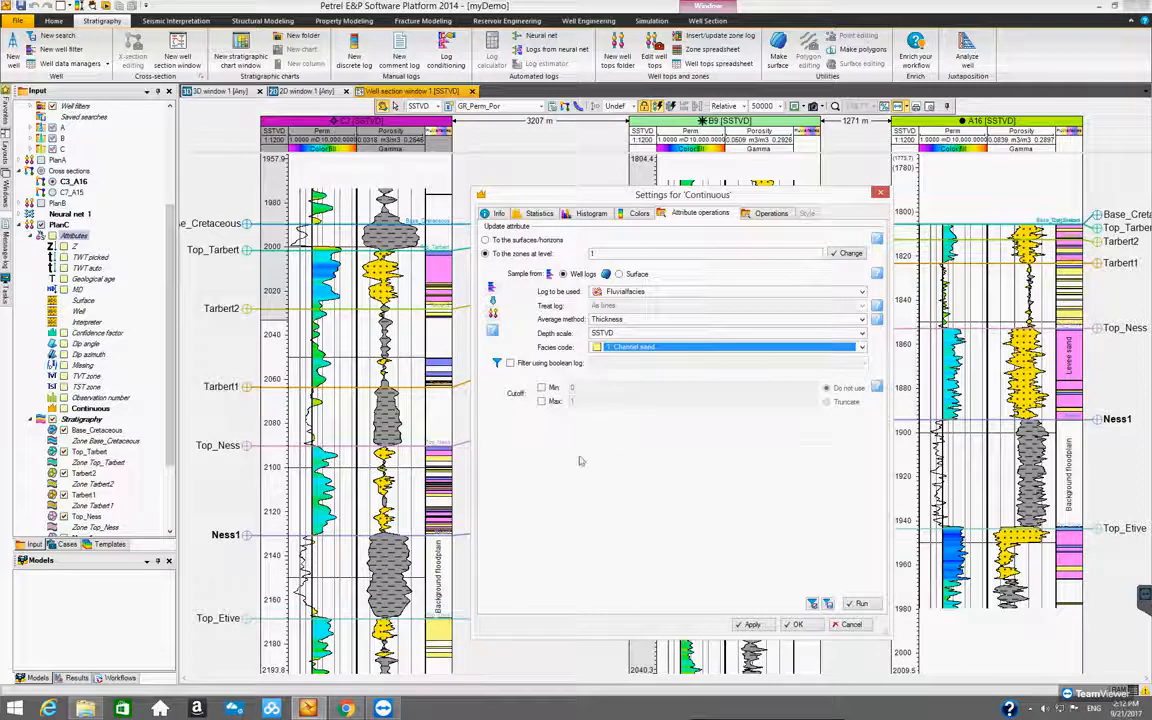
pyautogui.click(862, 604)
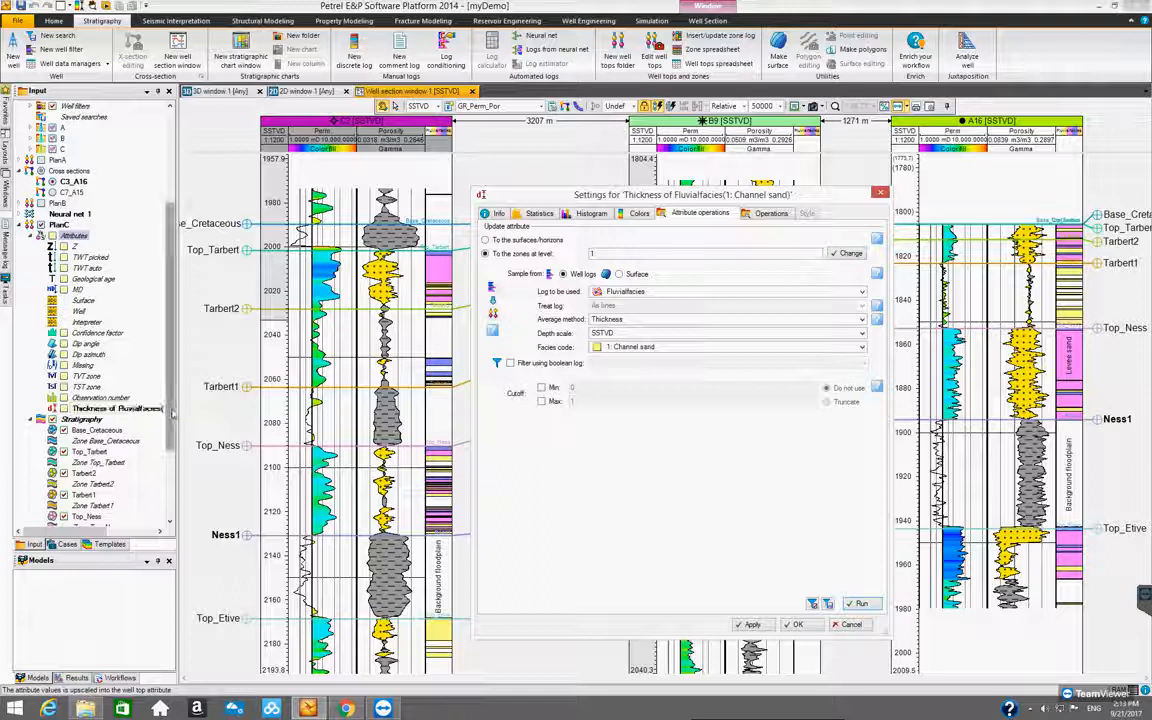
# Accept the attribute settings and display the channel sand thickness attribute beside the logs in the well section
pyautogui.click(63, 408)
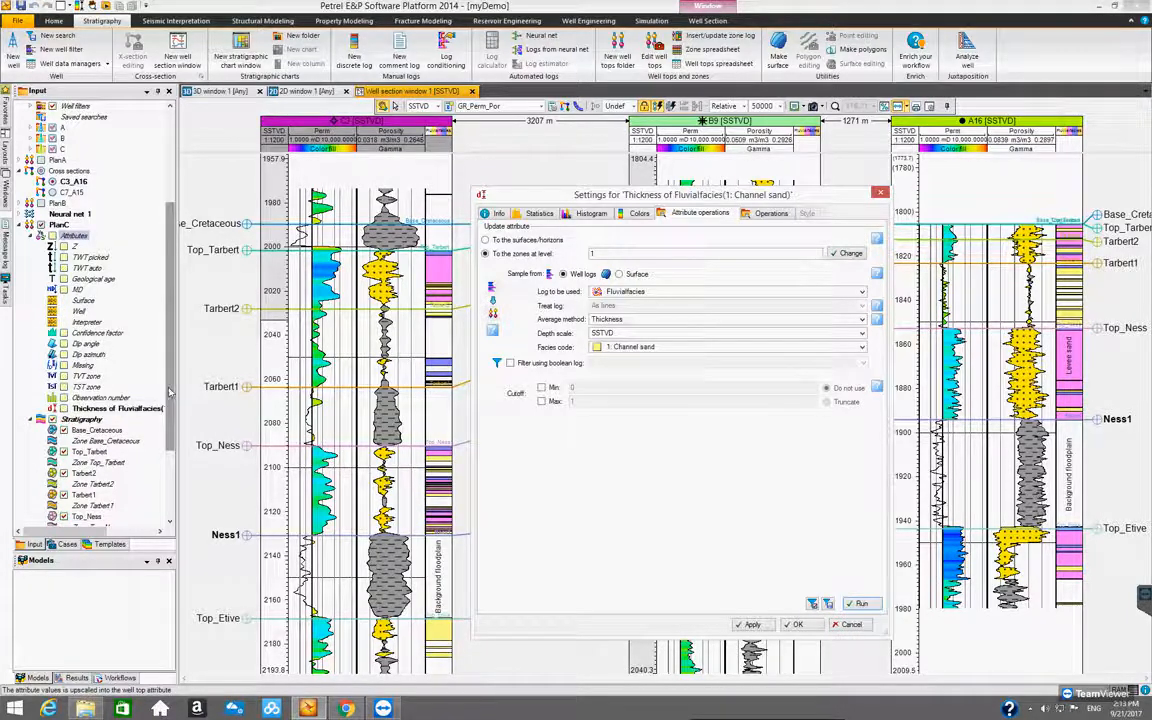
pyautogui.moveTo(163, 397)
pyautogui.mouseDown()
pyautogui.moveTo(180, 300)
pyautogui.moveTo(173, 404)
pyautogui.mouseUp()
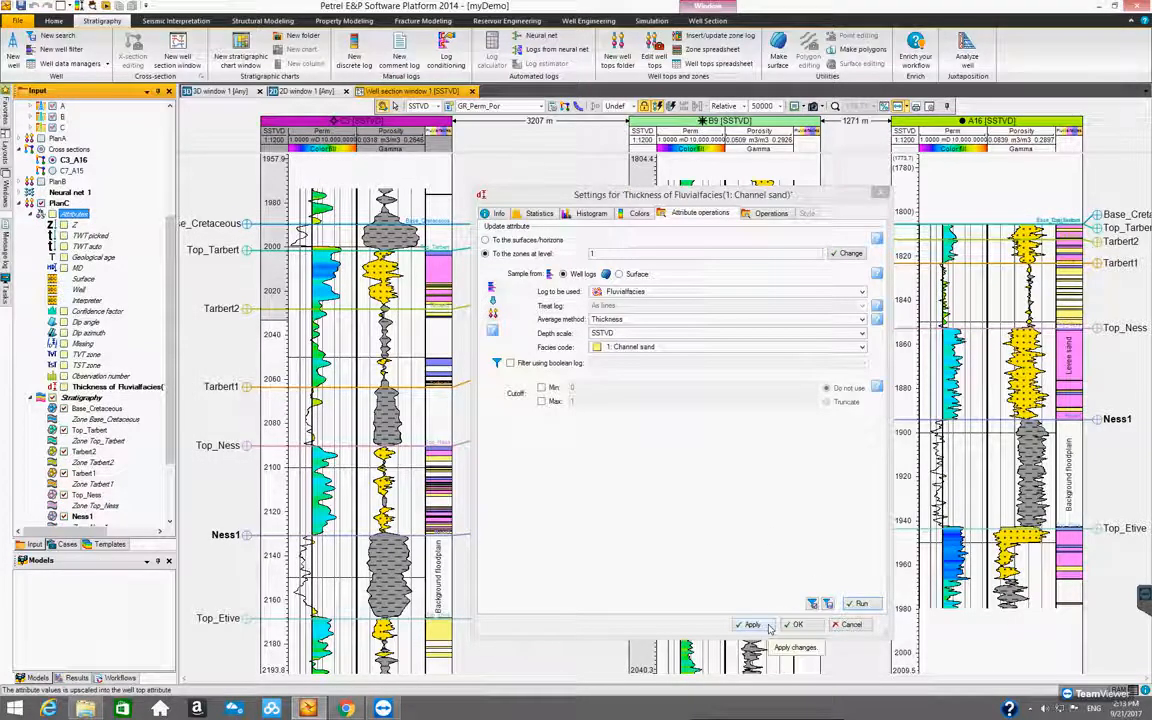
pyautogui.click(797, 625)
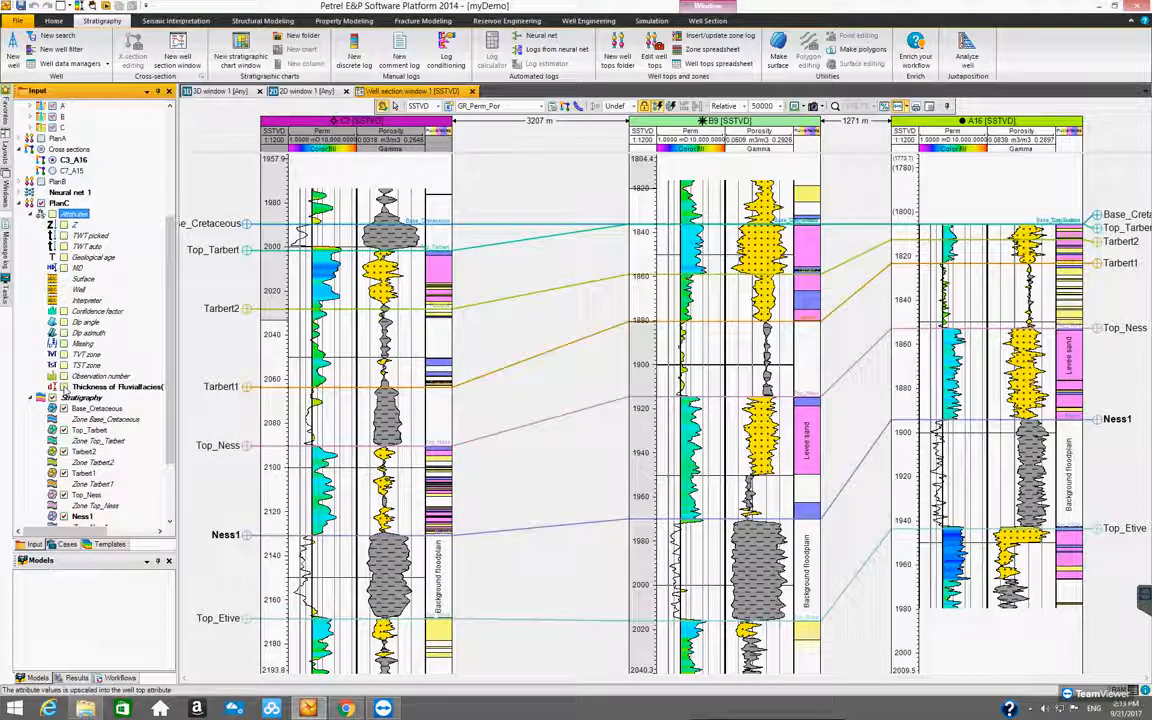
pyautogui.click(63, 387)
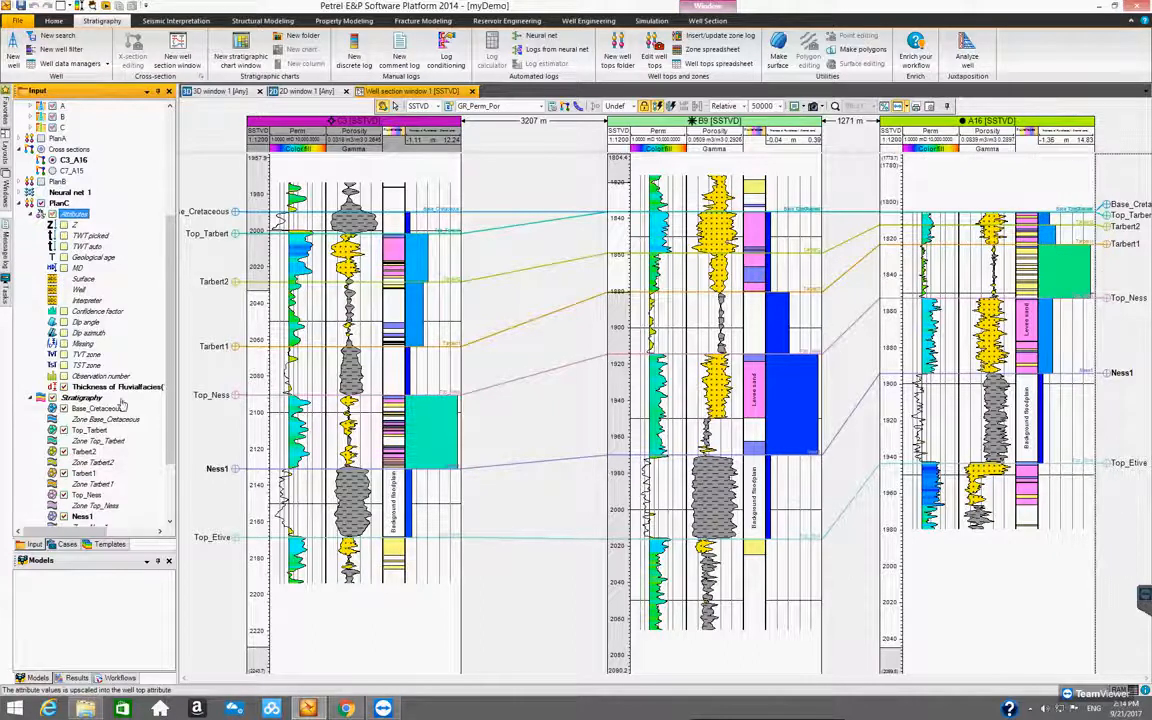
# Hide all of PlanC's stratigraphy in the well section and show only the Base_Cretaceous well top
pyautogui.moveTo(170, 366); pyautogui.dragTo(172, 305)
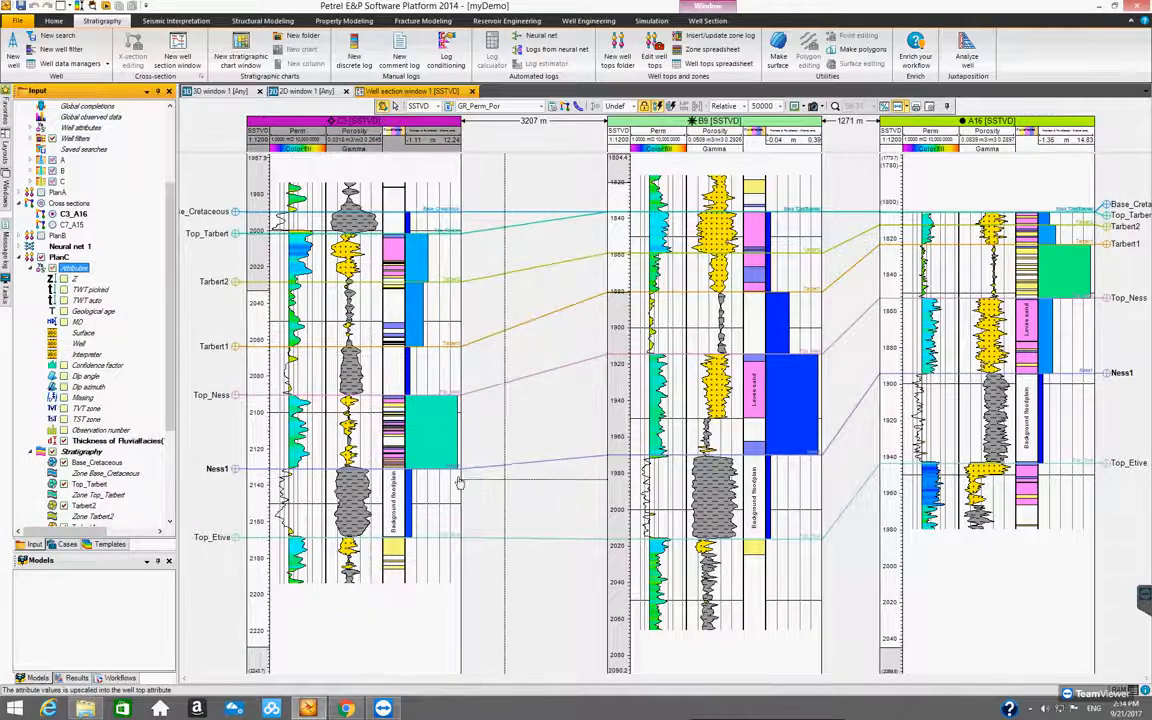
pyautogui.moveTo(171, 341); pyautogui.dragTo(171, 432)
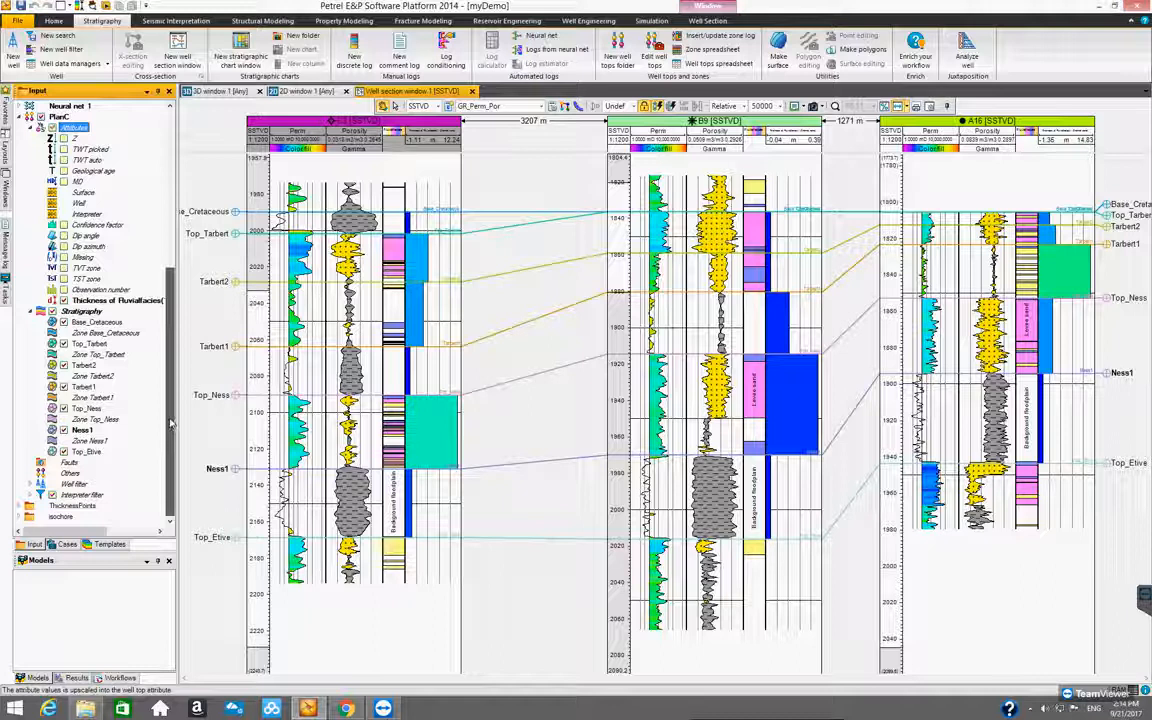
pyautogui.scroll(1, 171, 424)
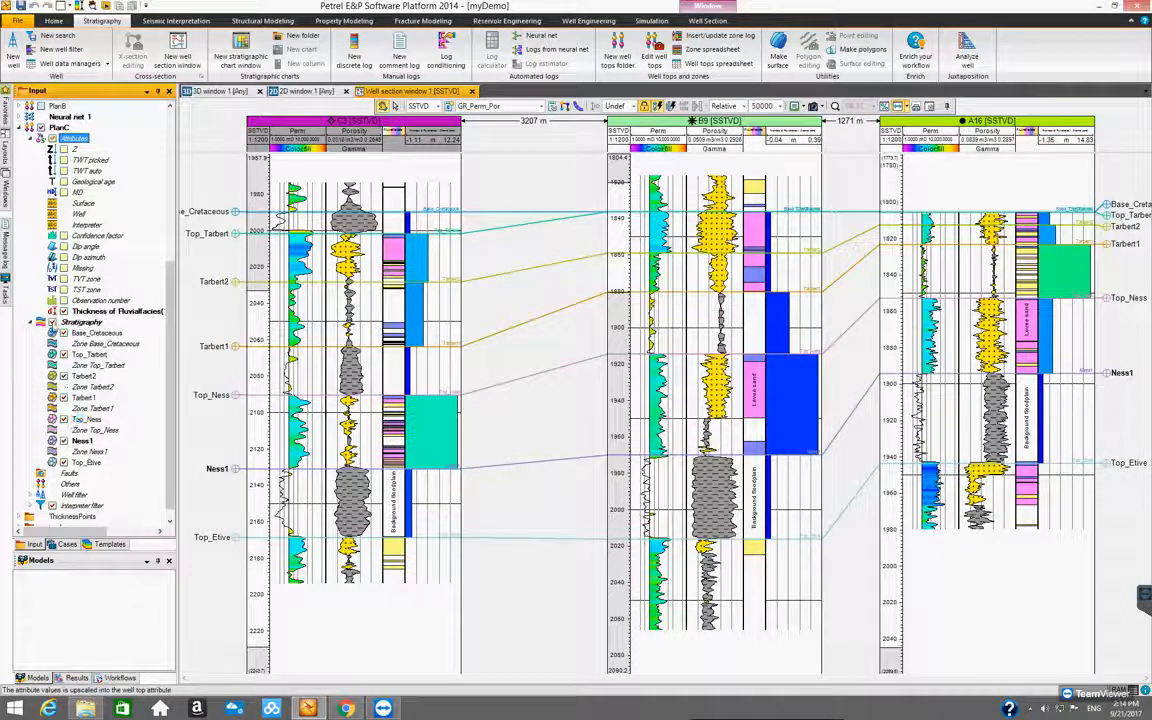
pyautogui.click(53, 322)
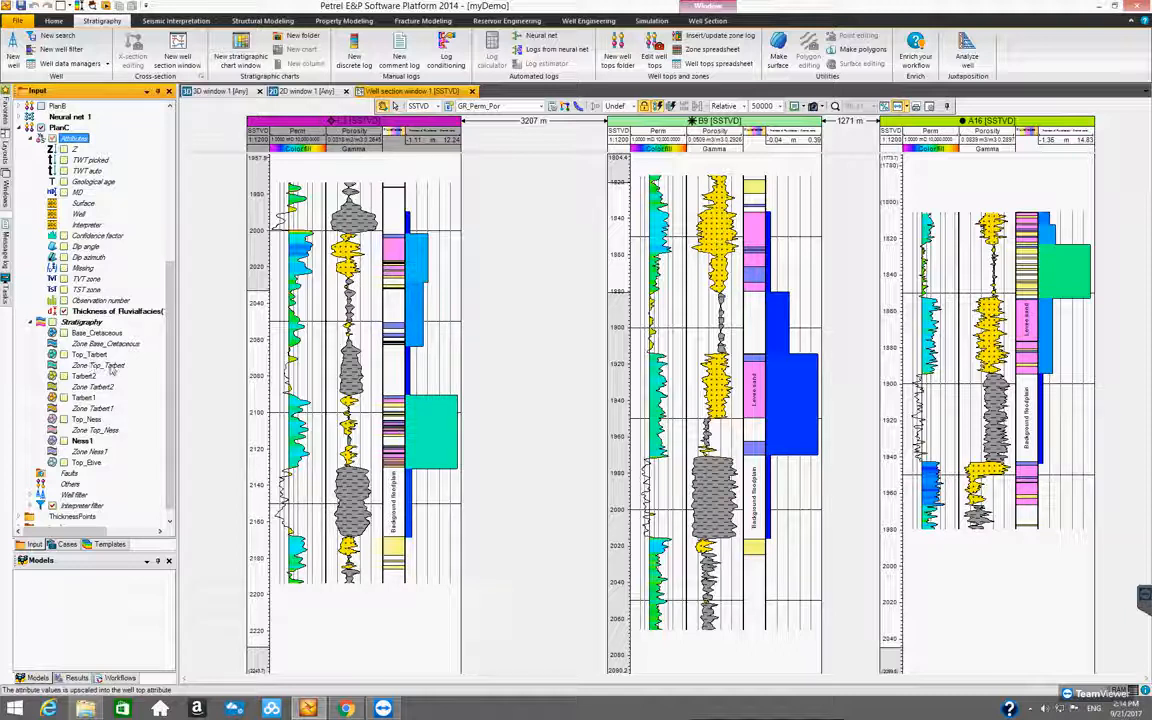
pyautogui.click(110, 312)
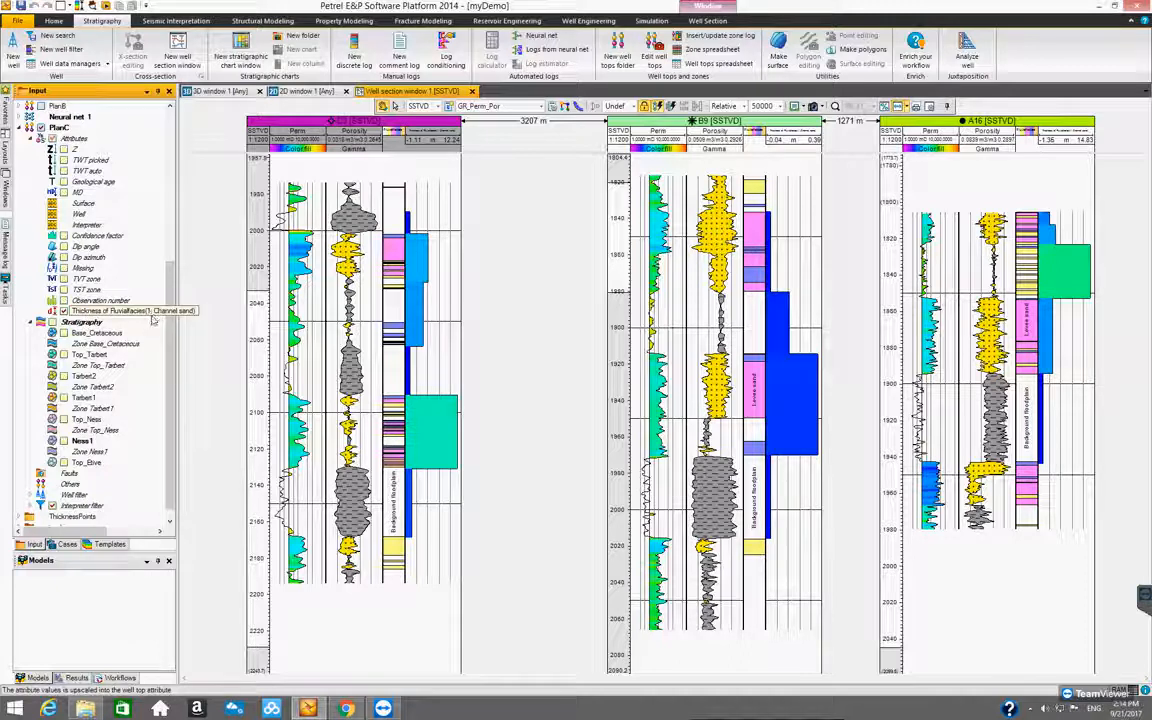
pyautogui.click(76, 311)
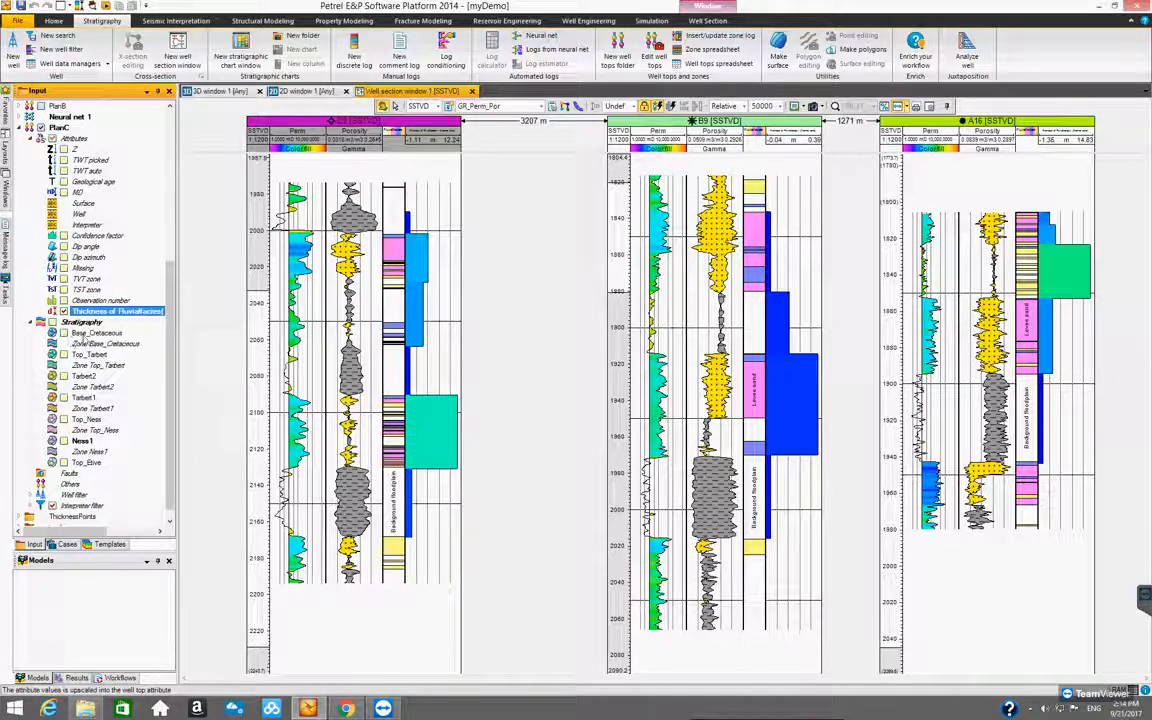
pyautogui.click(86, 334)
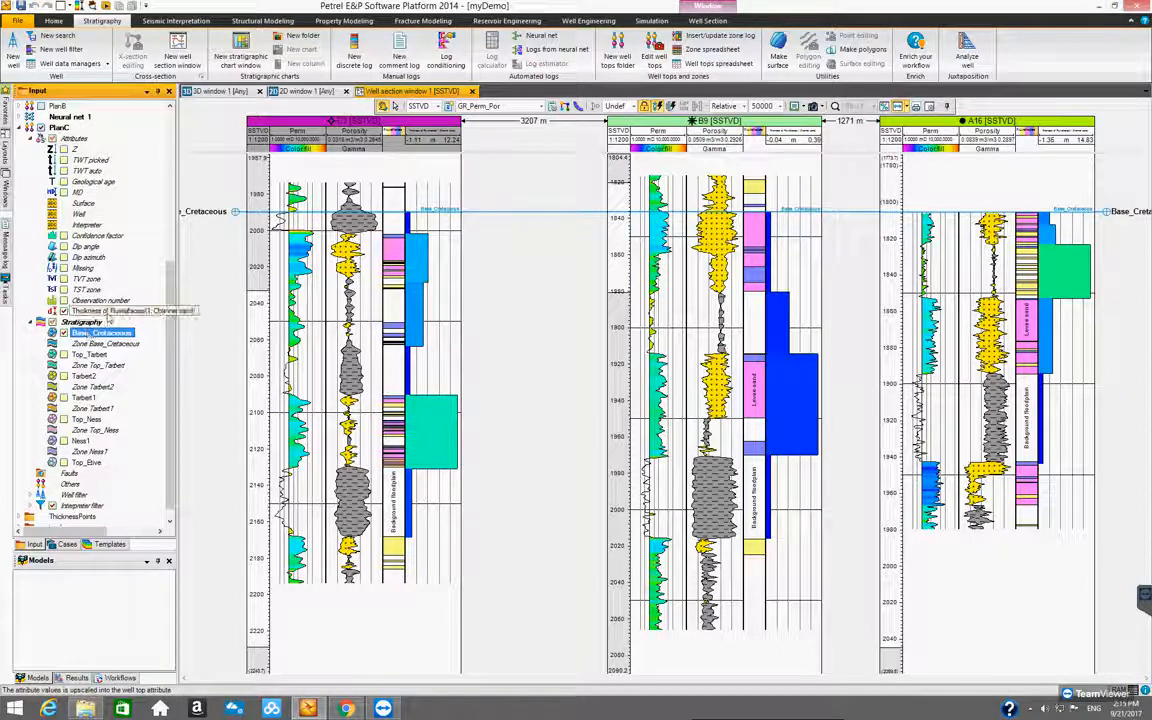
# Convert the channel sand thickness attribute to points using the filter and select the new PlanC point set
pyautogui.rightClick(113, 315)
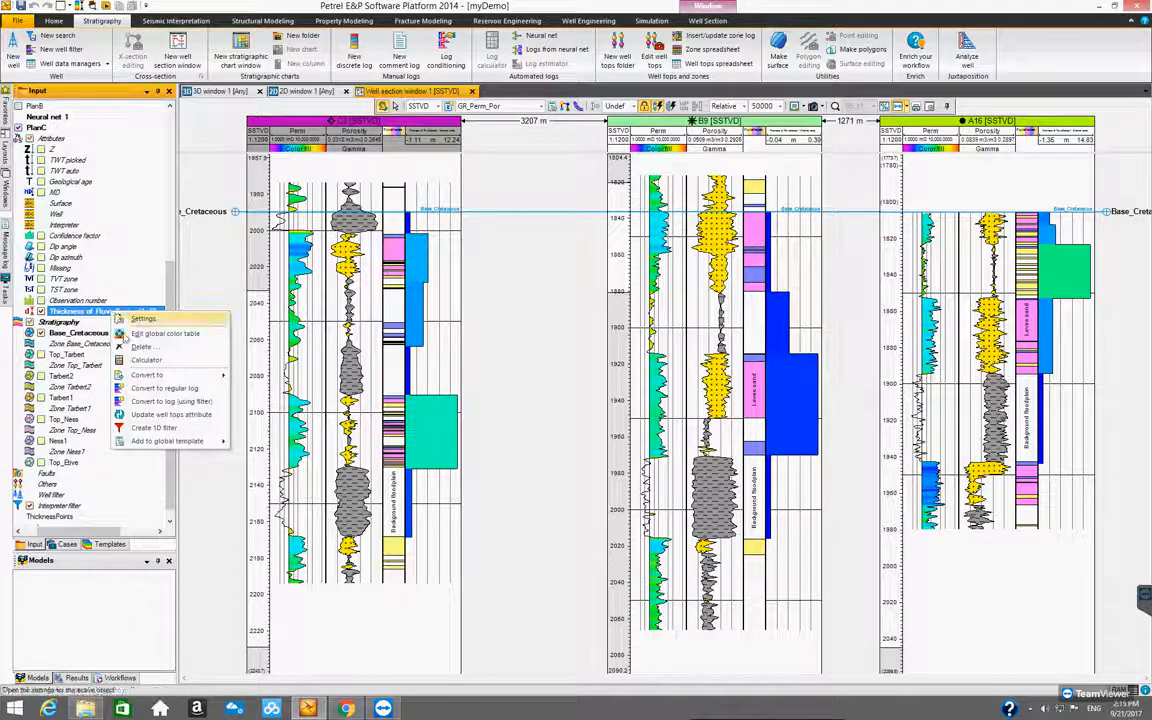
pyautogui.moveTo(140, 377)
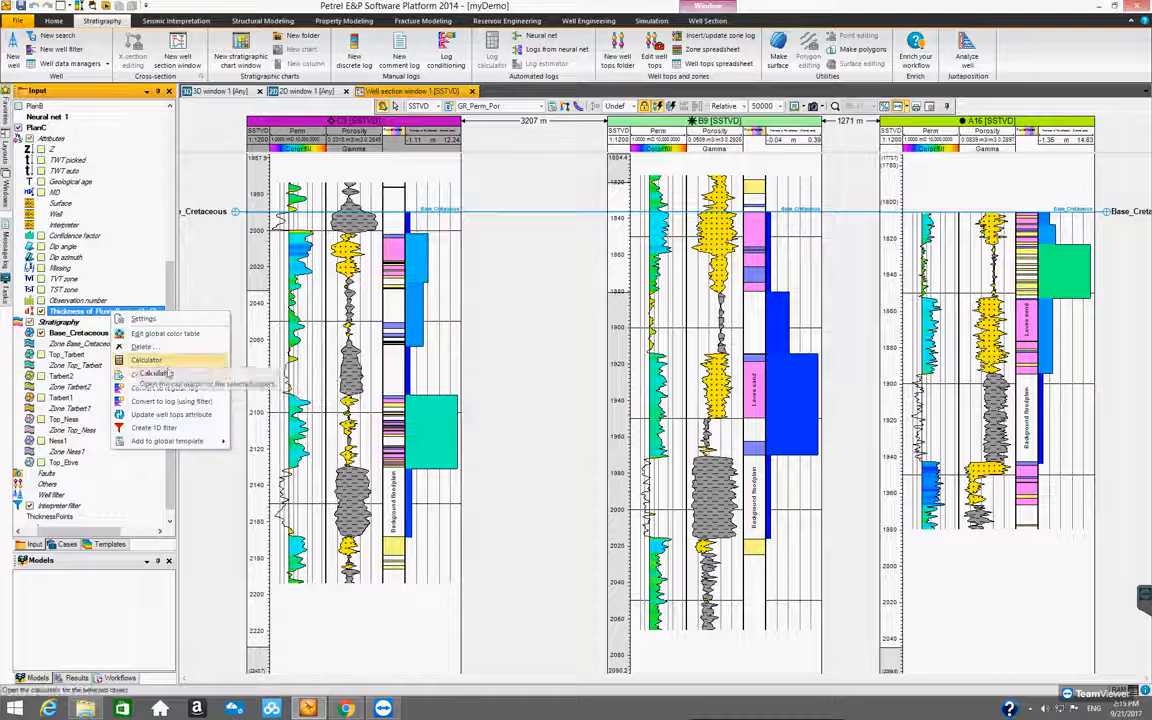
pyautogui.moveTo(200, 375)
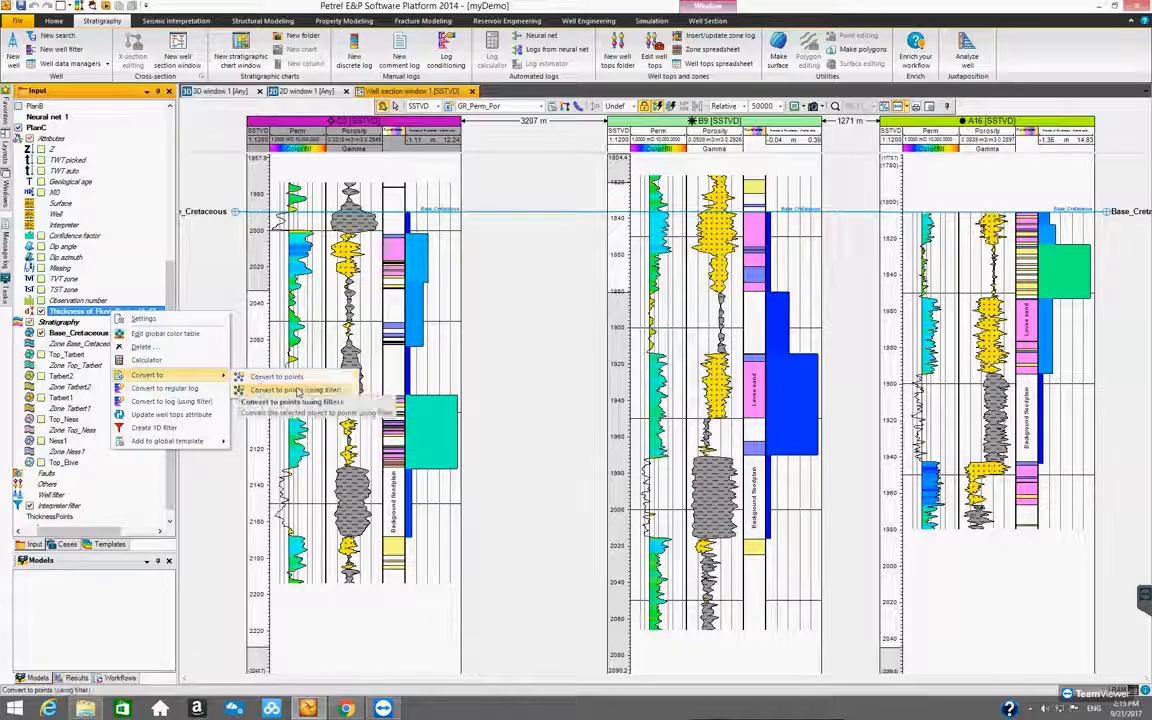
pyautogui.click(304, 391)
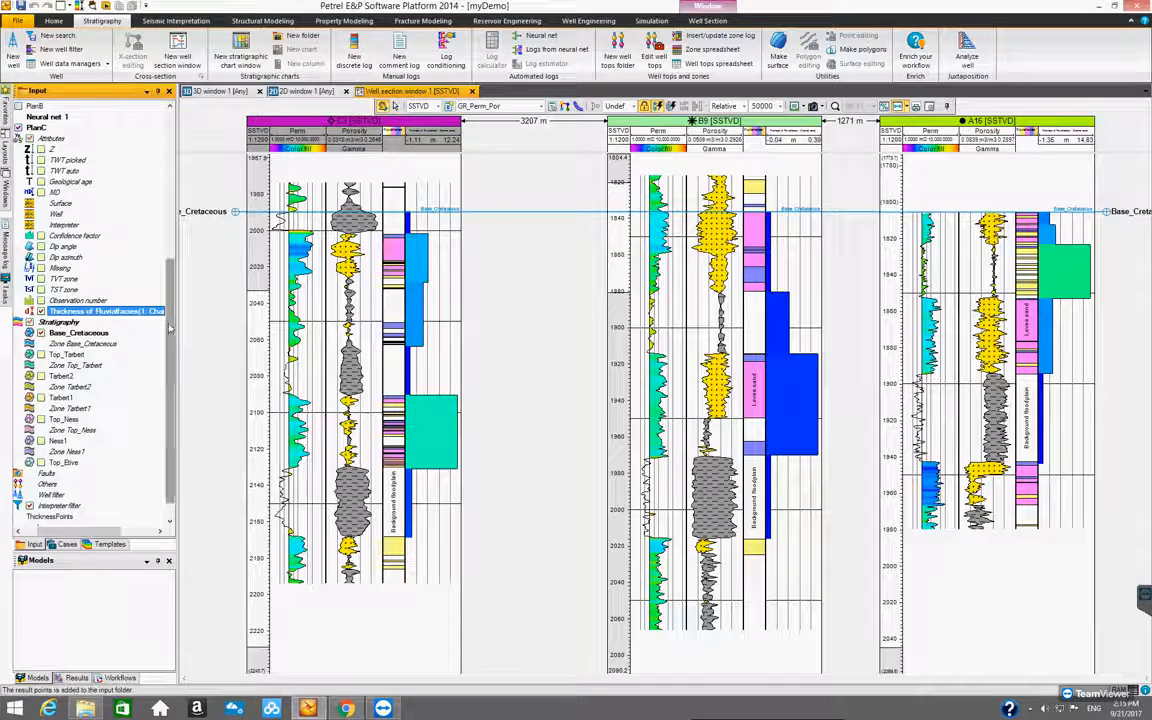
pyautogui.moveTo(72, 532); pyautogui.dragTo(52, 532)
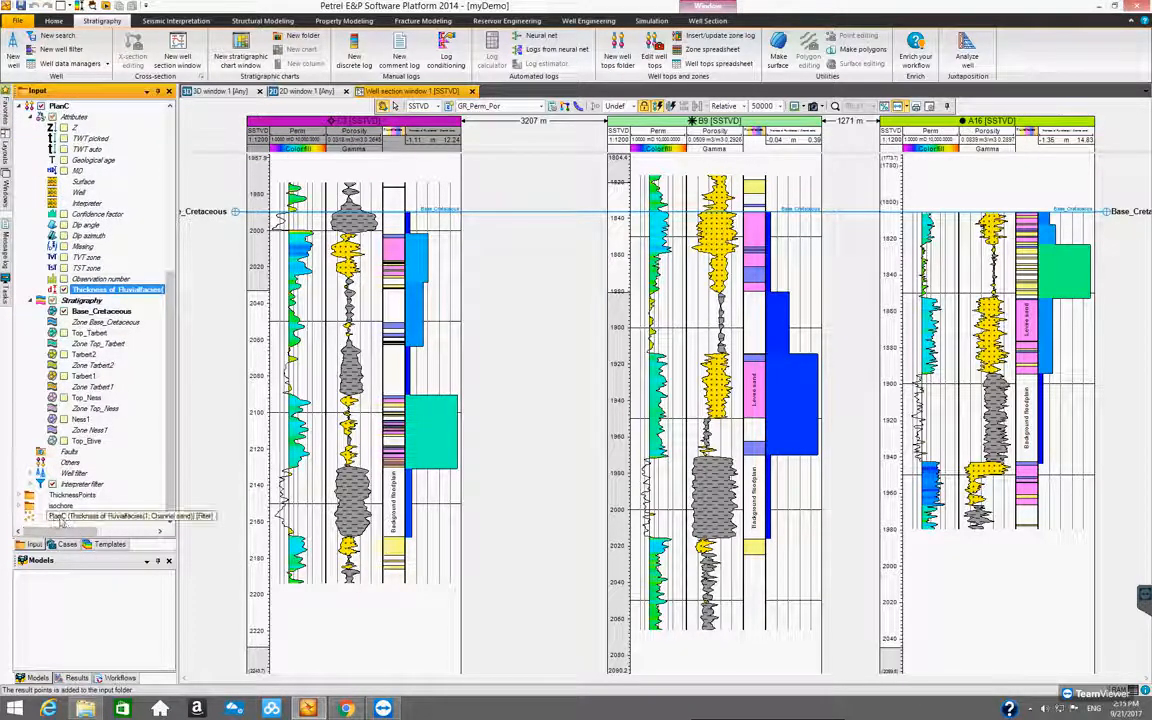
pyautogui.click(63, 517)
pyautogui.moveTo(87, 535); pyautogui.dragTo(47, 527)
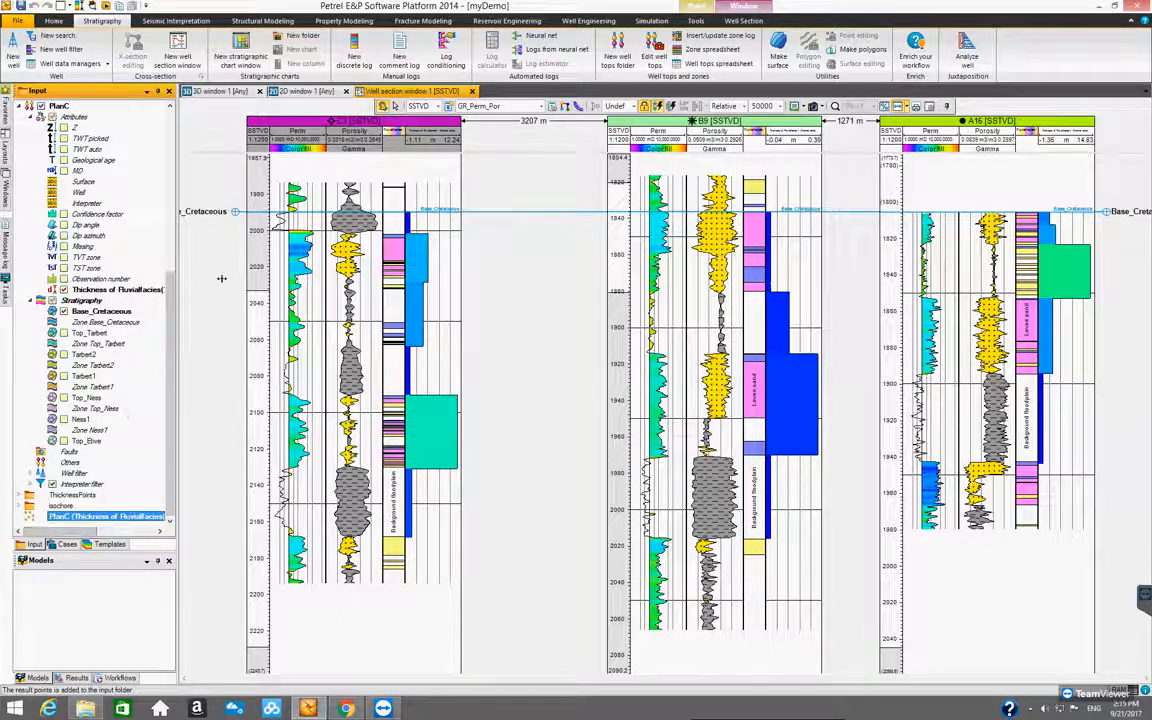
# Display the Base_Cretaceous channel sand thickness points in 2D window 1, with all points in view
pyautogui.click(305, 92)
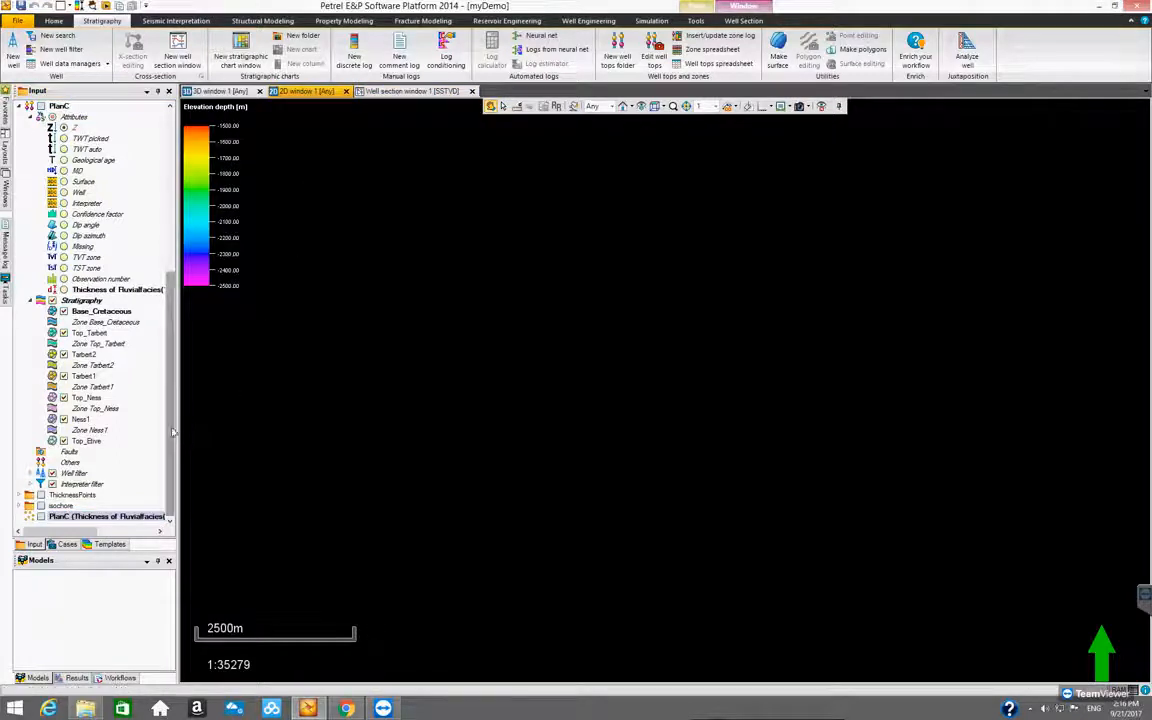
pyautogui.click(47, 517)
pyautogui.click(42, 517)
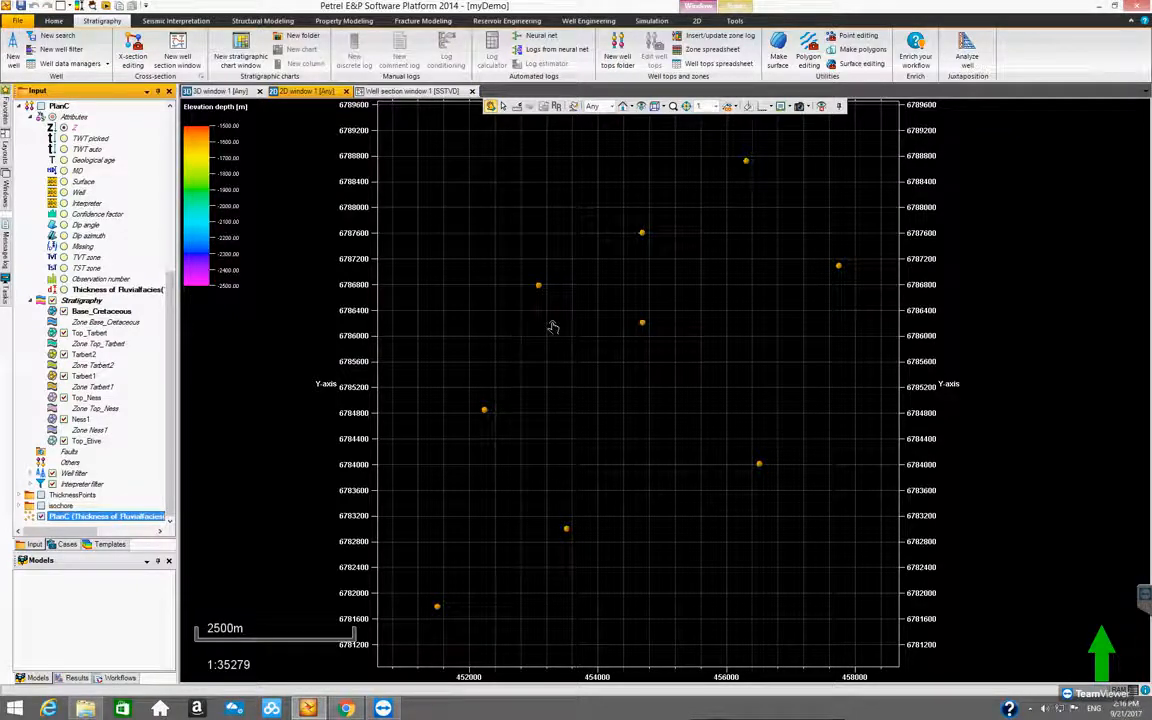
pyautogui.scroll(1, 610, 413)
pyautogui.scroll(-2, 610, 415)
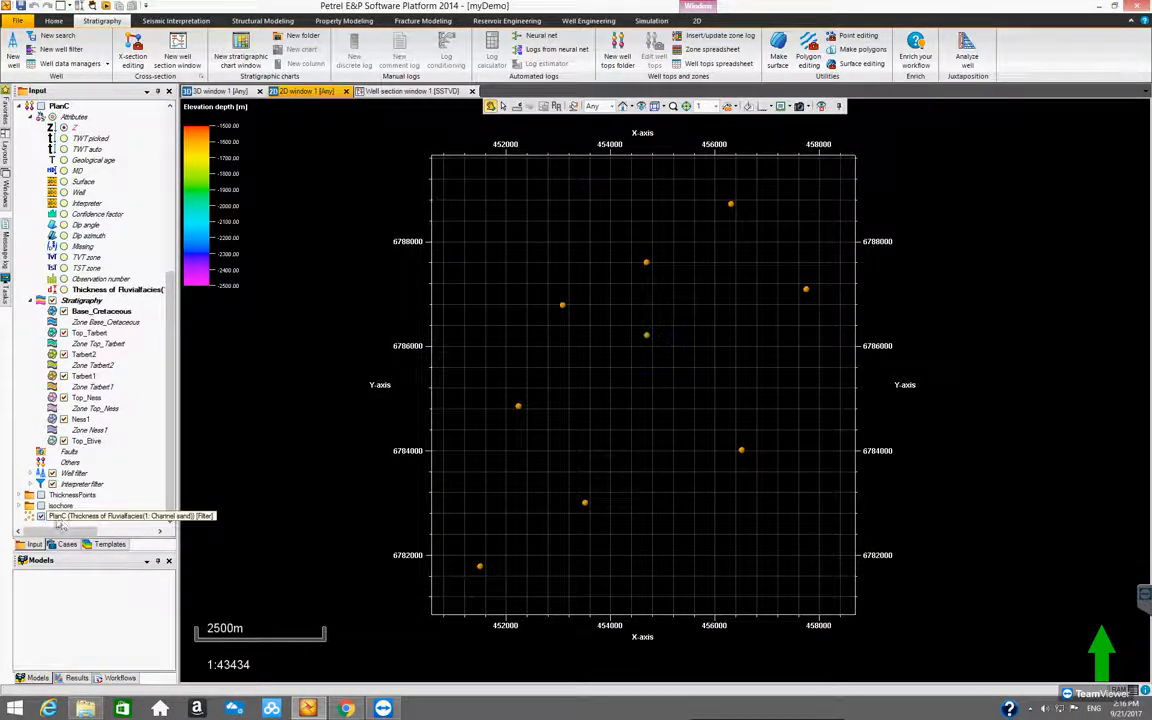
# Restrict PlanC's stratigraphy to the Top_Tarbert well top and make the channel sand thickness the displayed attribute
pyautogui.click(90, 516)
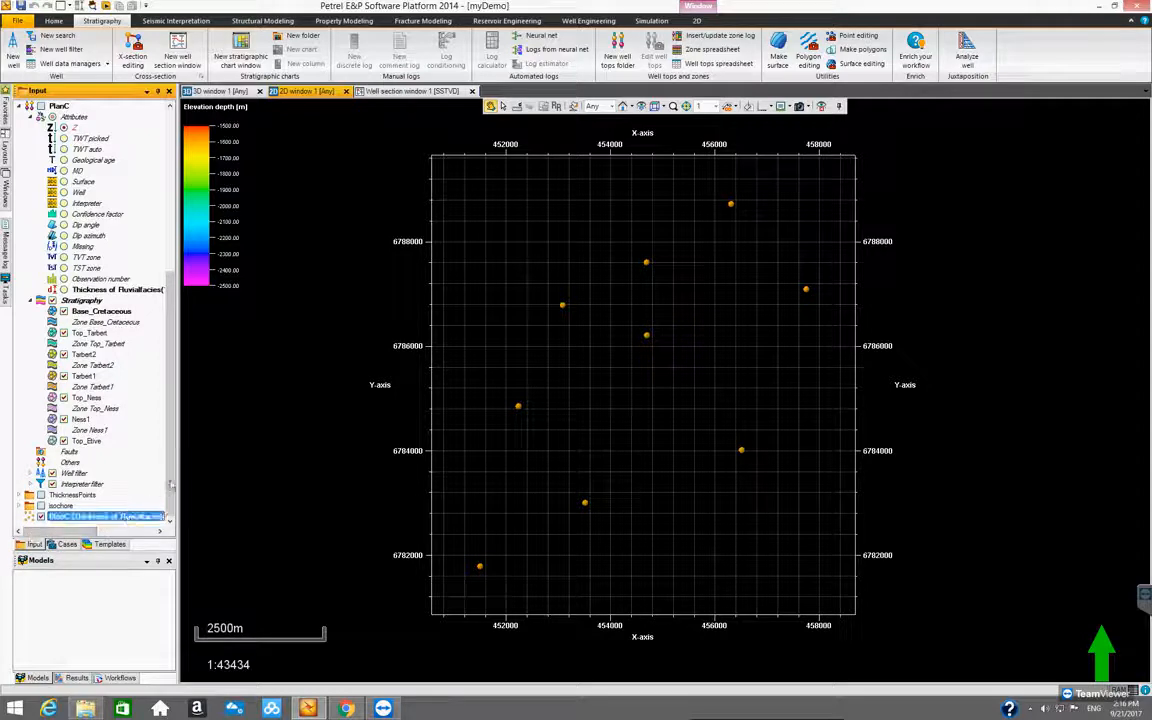
pyautogui.moveTo(88, 532); pyautogui.dragTo(38, 537)
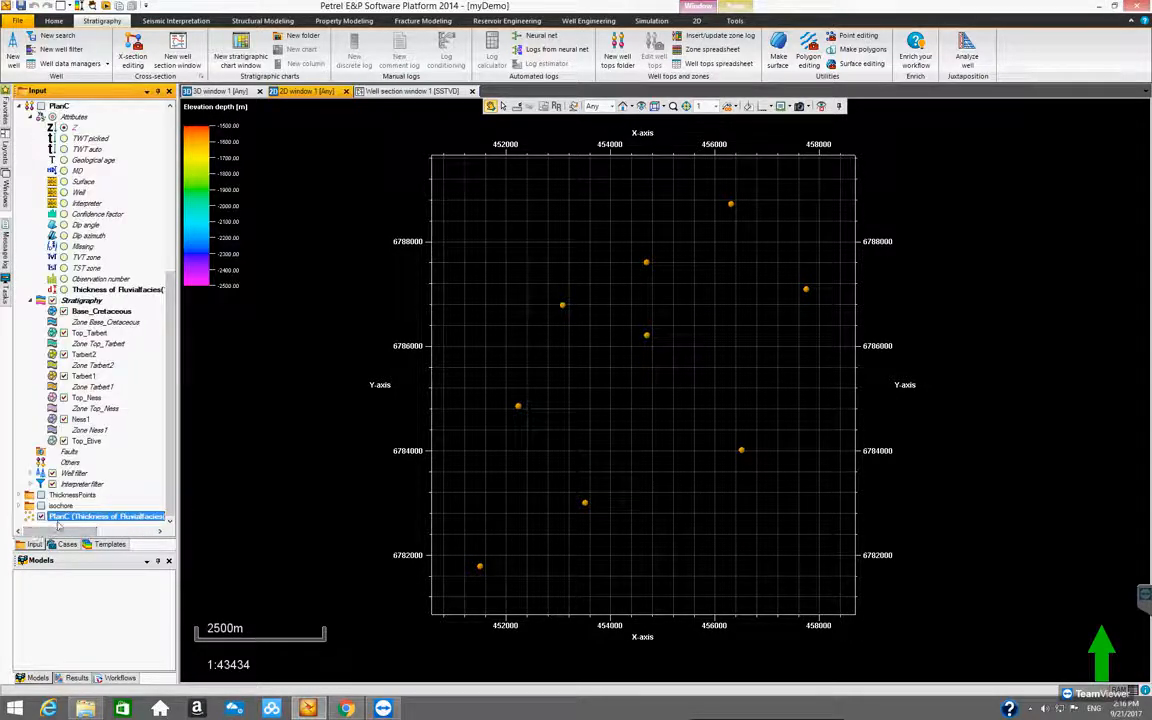
pyautogui.moveTo(45, 537)
pyautogui.mouseDown()
pyautogui.moveTo(118, 536)
pyautogui.moveTo(41, 537)
pyautogui.mouseUp()
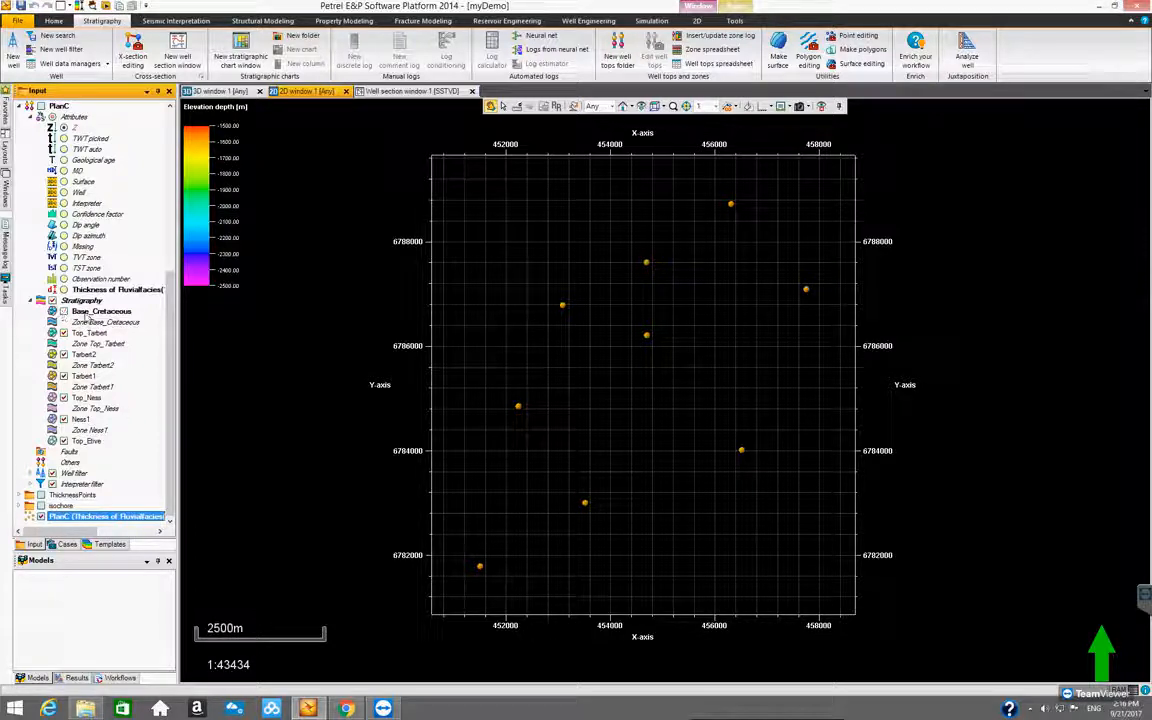
pyautogui.click(88, 333)
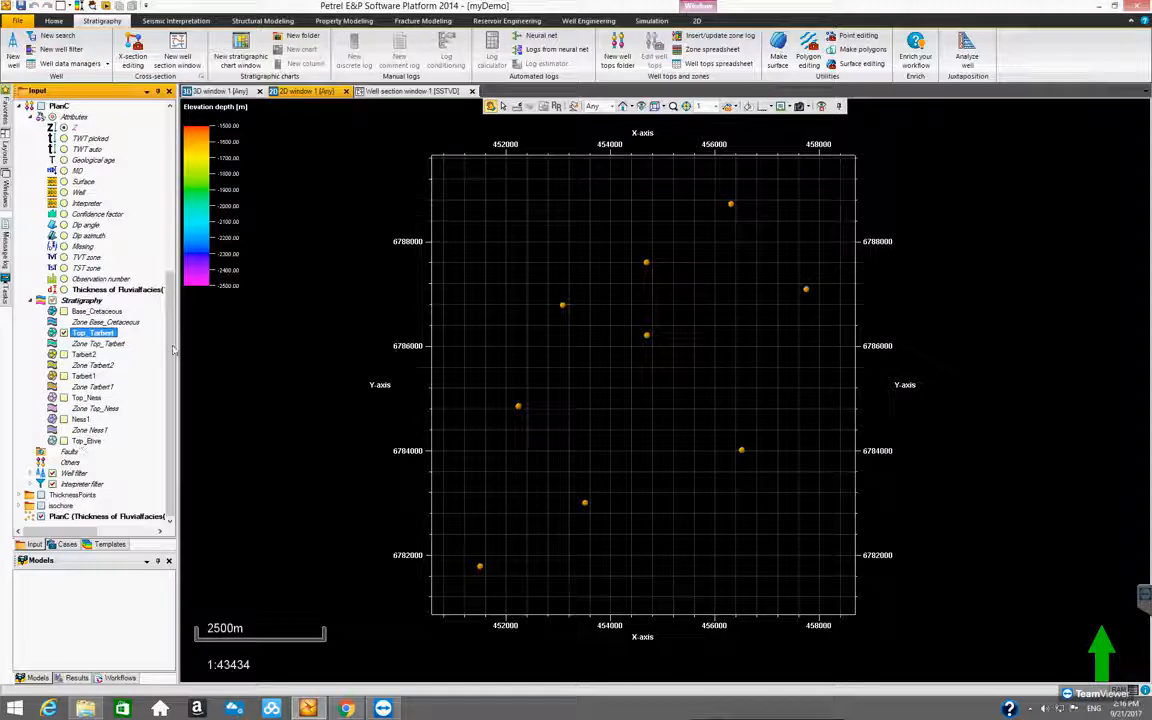
pyautogui.moveTo(172, 349); pyautogui.dragTo(170, 441)
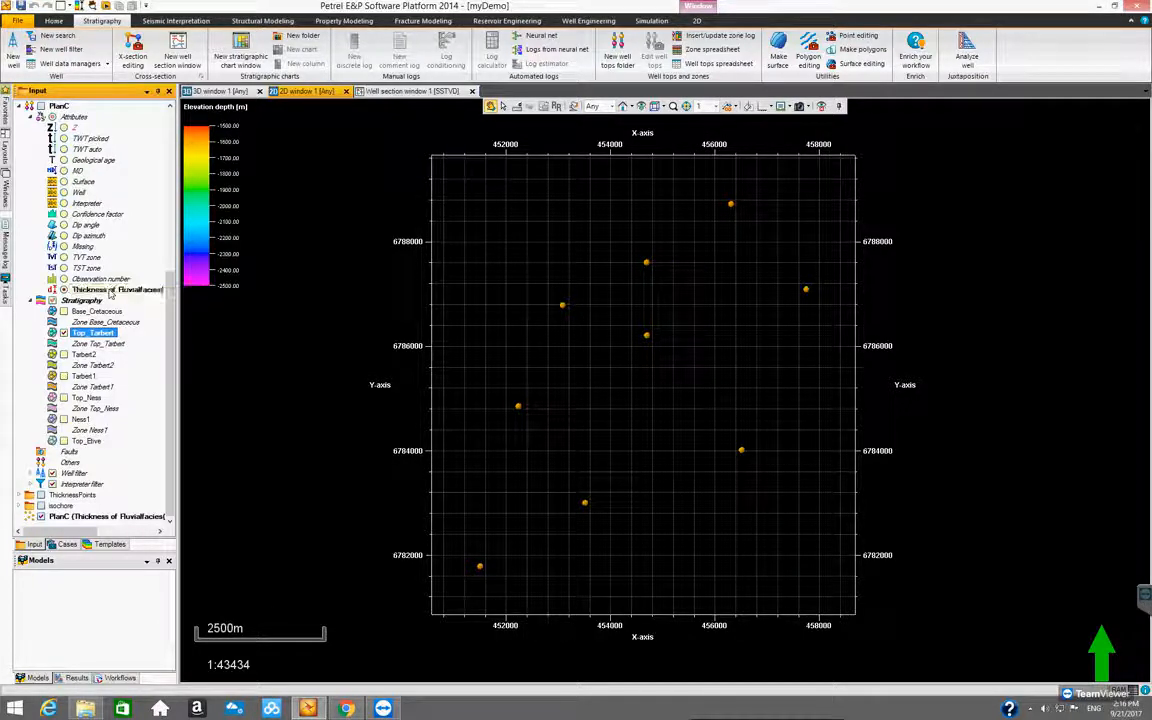
# Convert the thickness attribute to points using the filter for Top_Tarbert and display the new point set in place of the first
pyautogui.rightClick(106, 291)
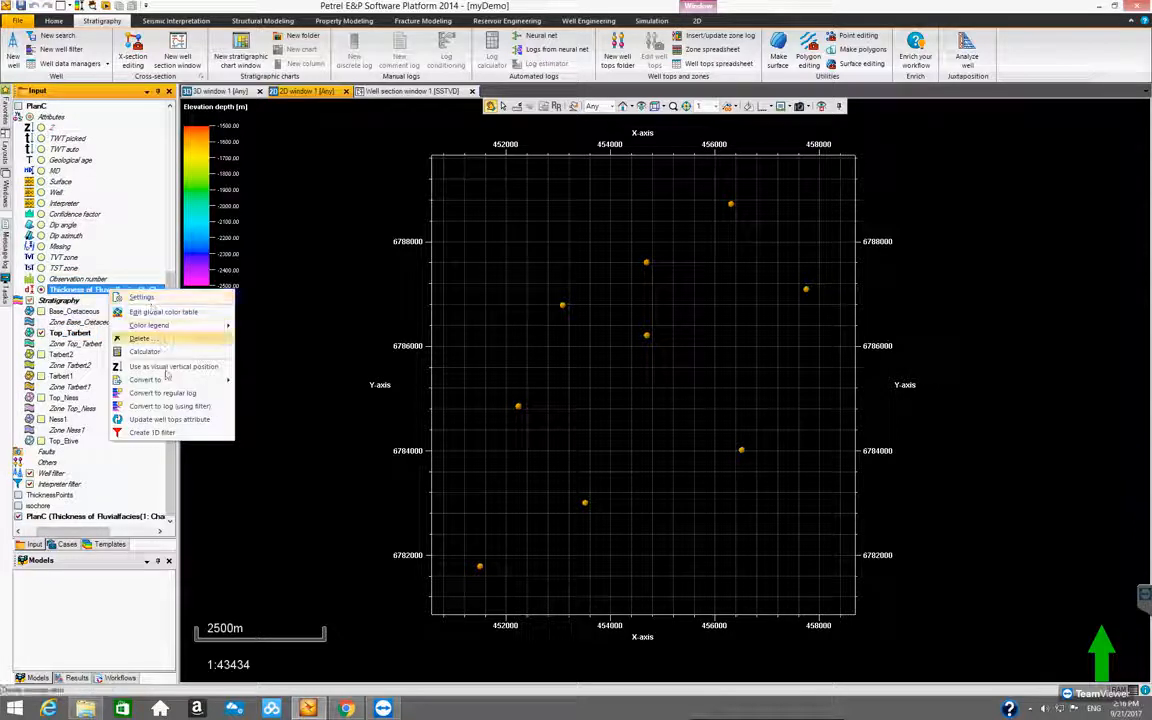
pyautogui.moveTo(165, 380)
pyautogui.click(268, 394)
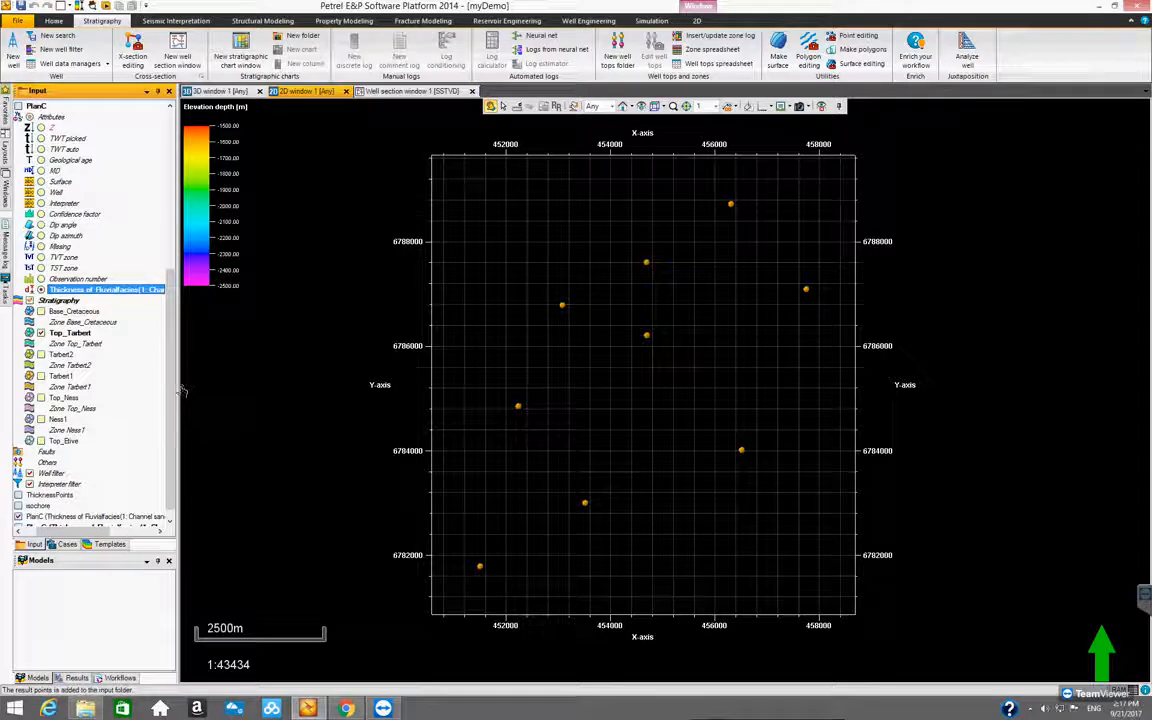
pyautogui.moveTo(171, 466); pyautogui.dragTo(172, 517)
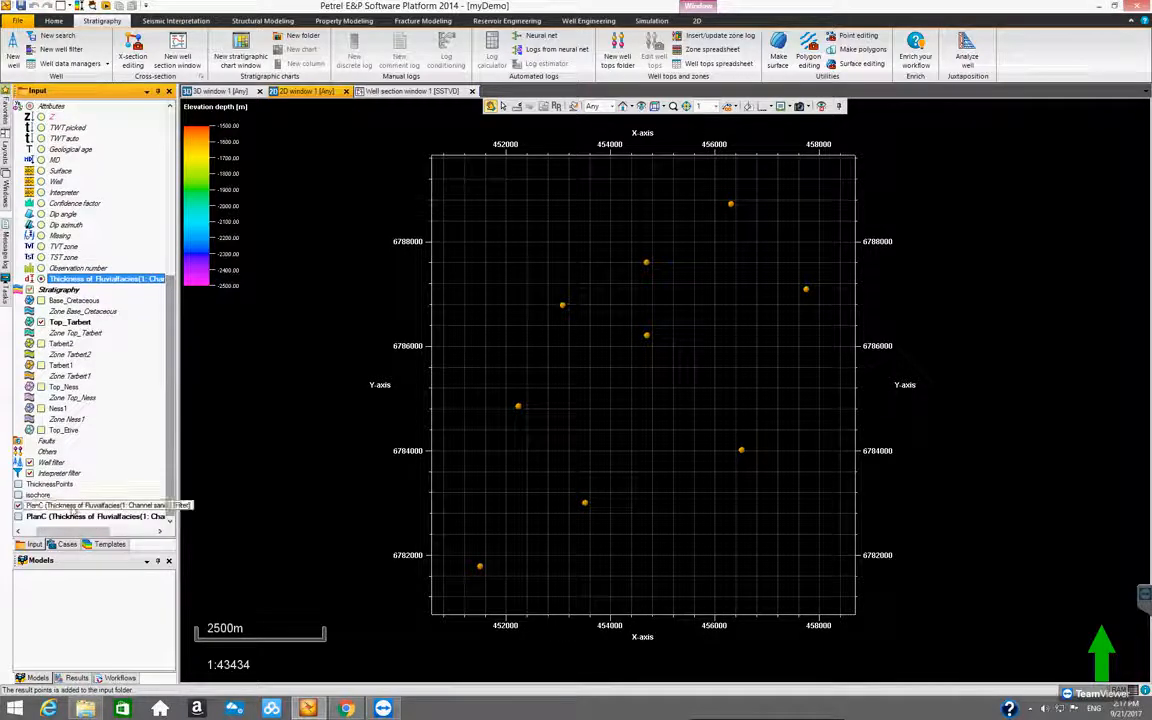
pyautogui.click(17, 516)
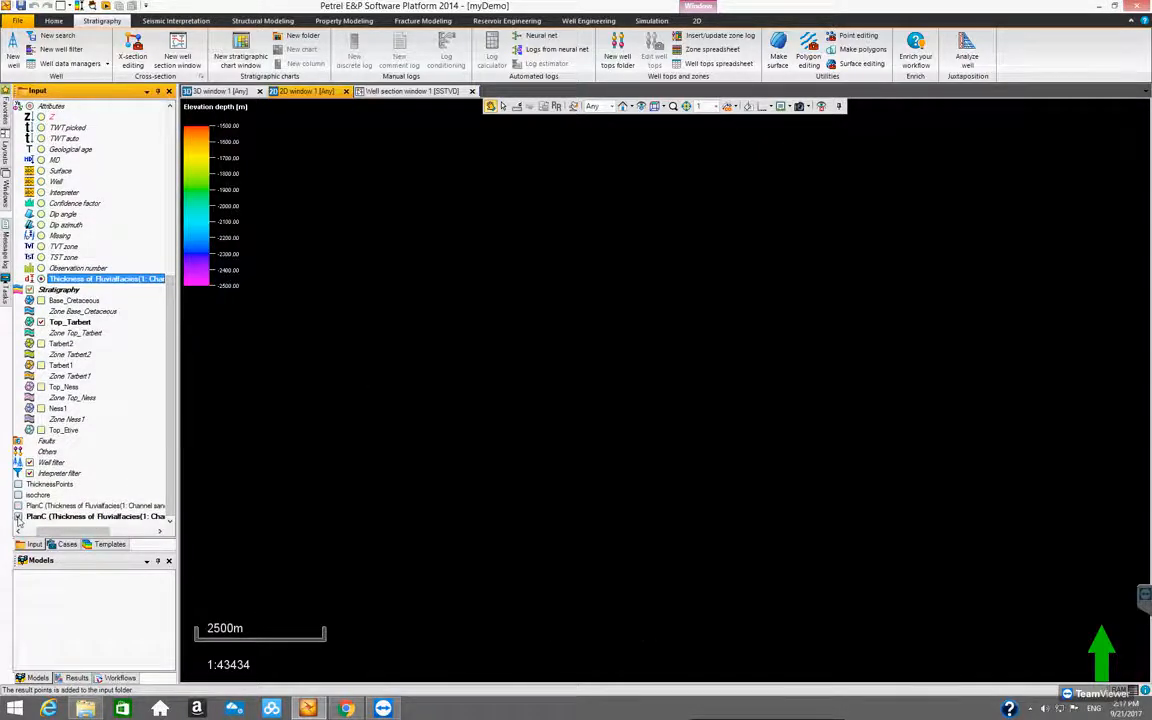
# Restrict PlanC's stratigraphy to the Tarbert2 well top and convert the channel sand thickness attribute to points using the filter
pyautogui.moveTo(54, 532); pyautogui.dragTo(41, 533)
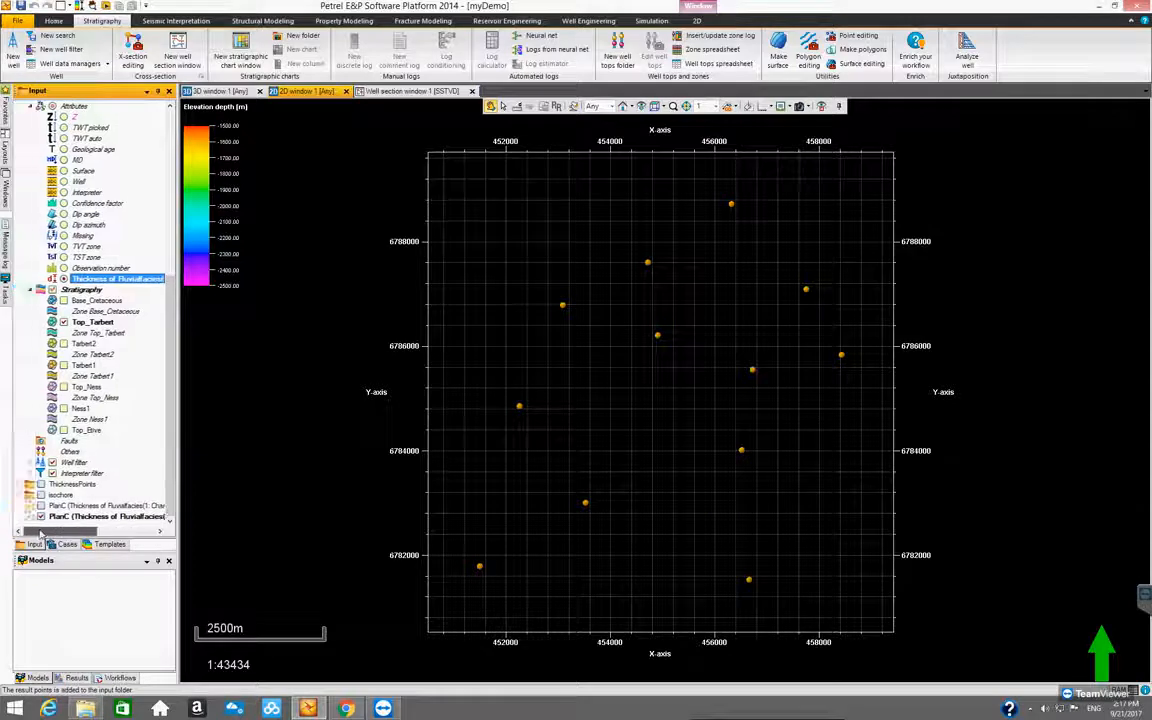
pyautogui.click(97, 281)
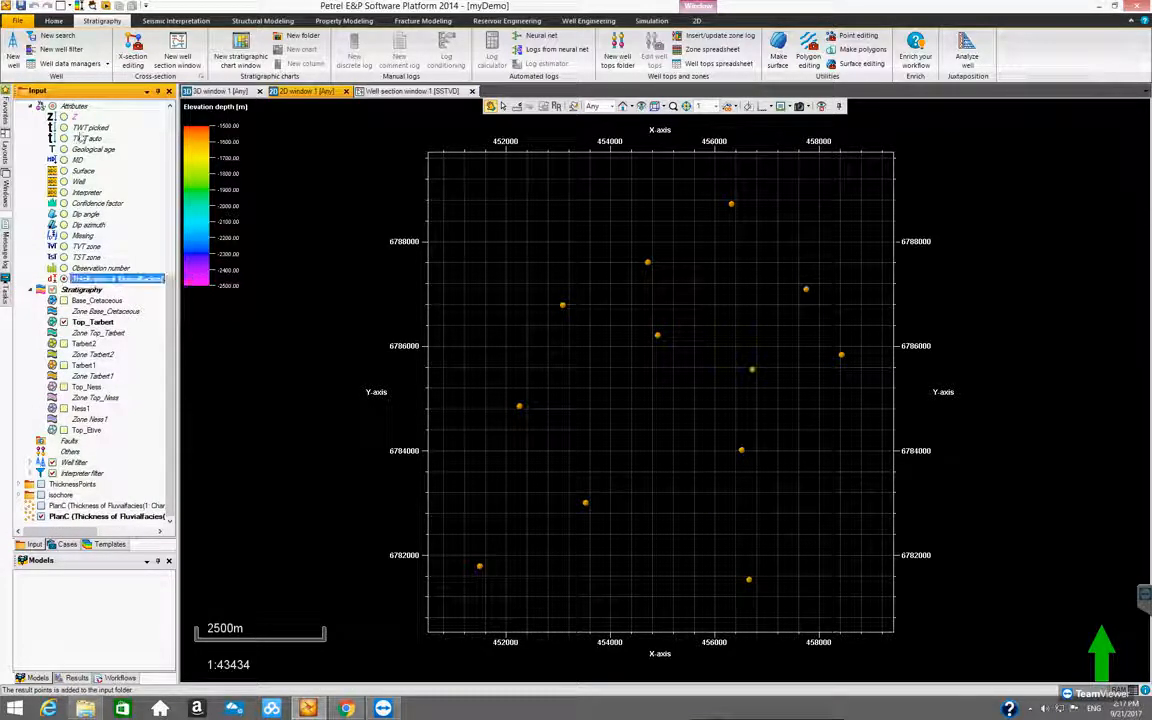
pyautogui.click(85, 343)
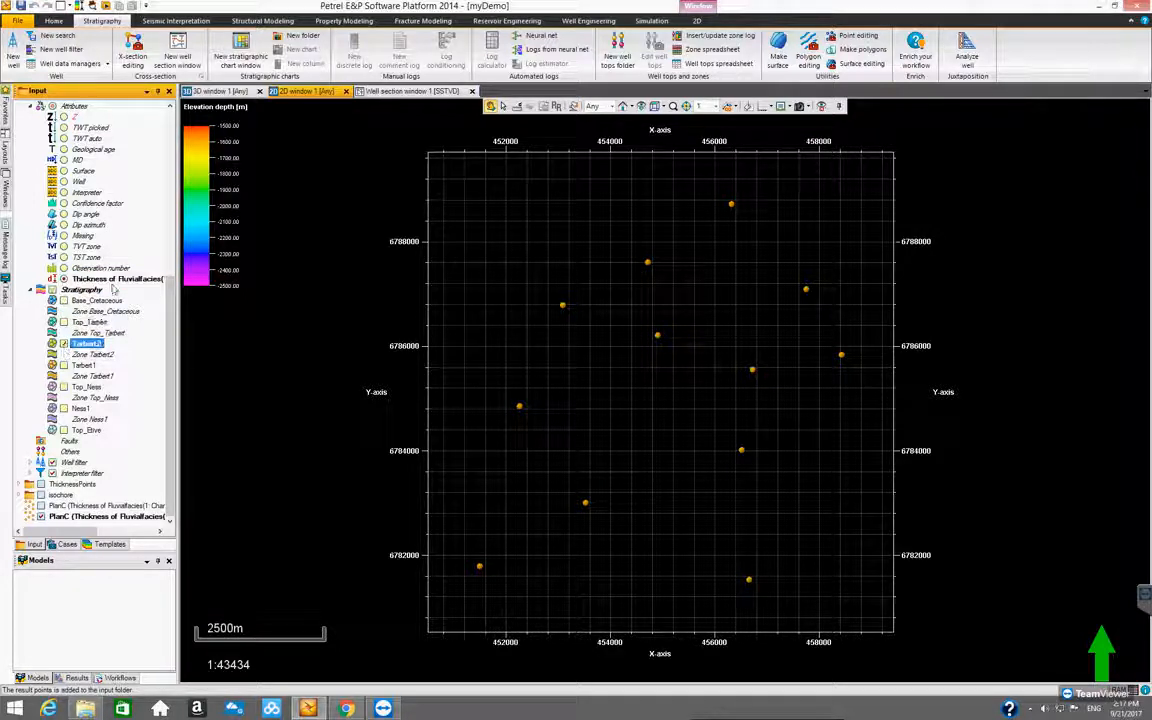
pyautogui.rightClick(112, 280)
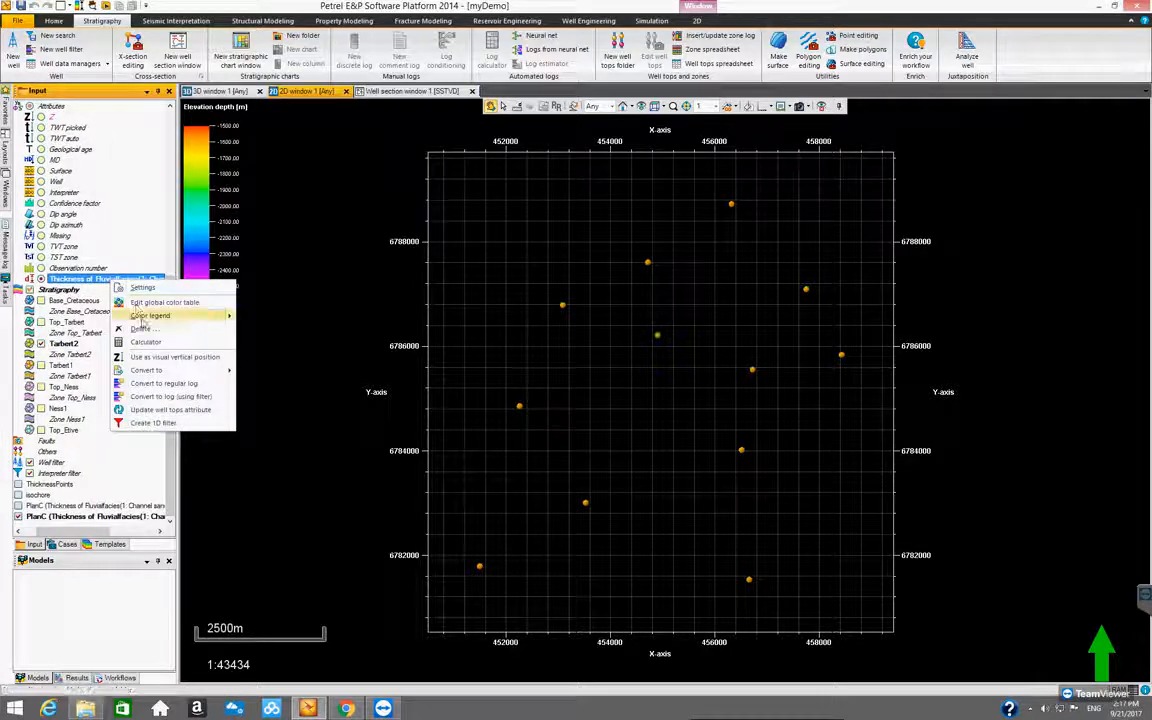
pyautogui.moveTo(150, 370)
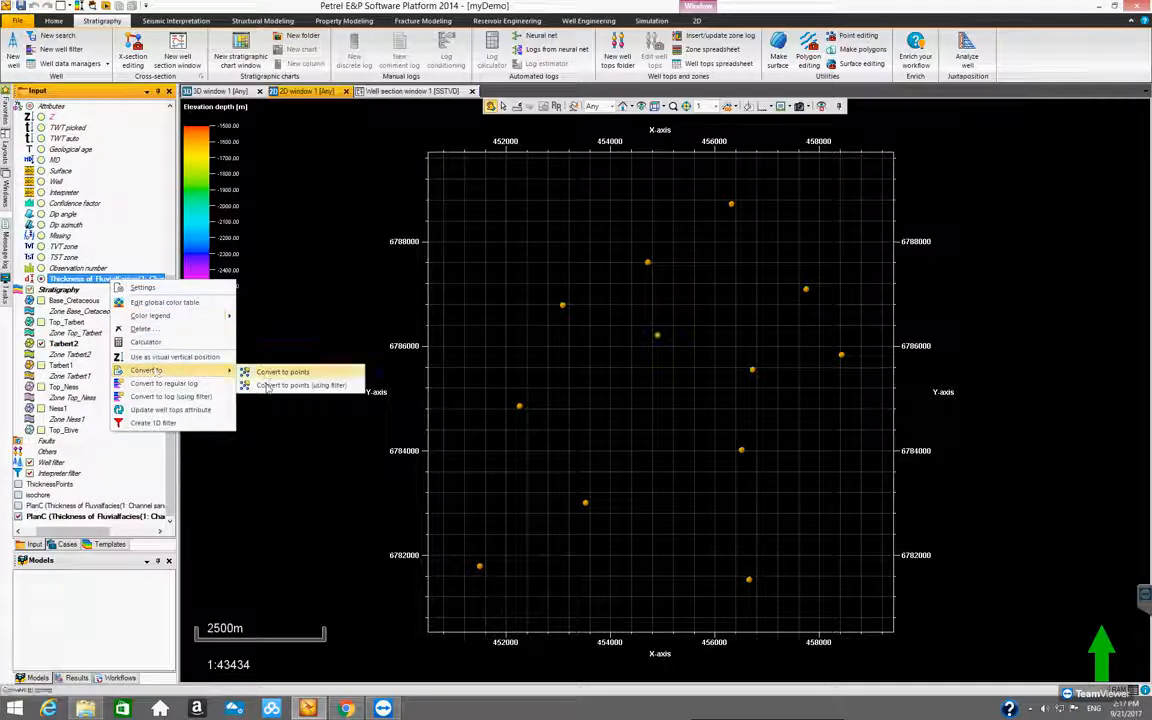
pyautogui.click(268, 387)
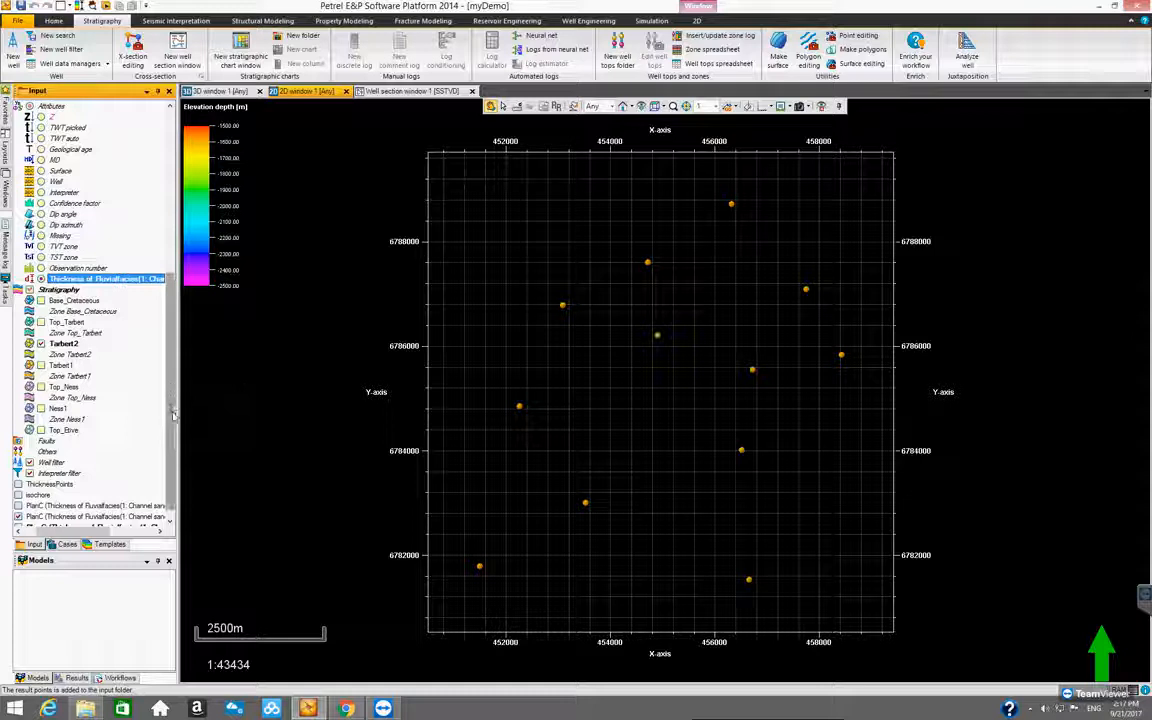
# Display the new Tarbert2 point set in place of the Top_Tarbert one and show its number annotation at font size 12
pyautogui.moveTo(128, 534); pyautogui.dragTo(77, 534)
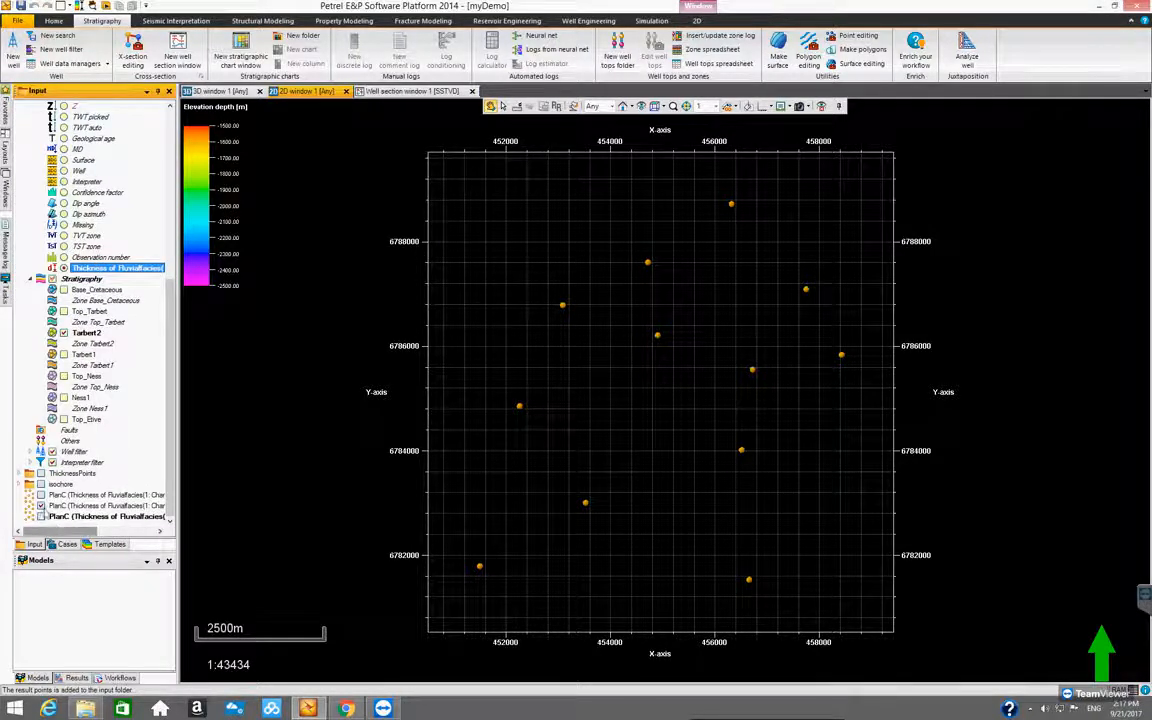
pyautogui.click(40, 517)
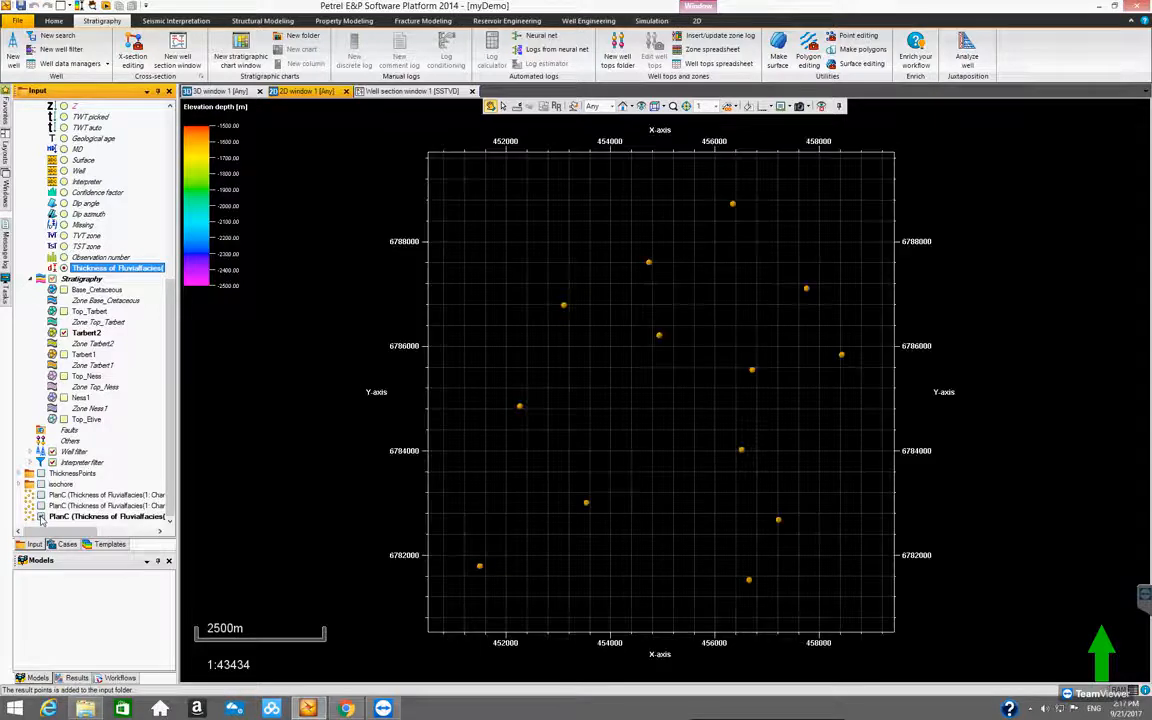
pyautogui.doubleClick(75, 517)
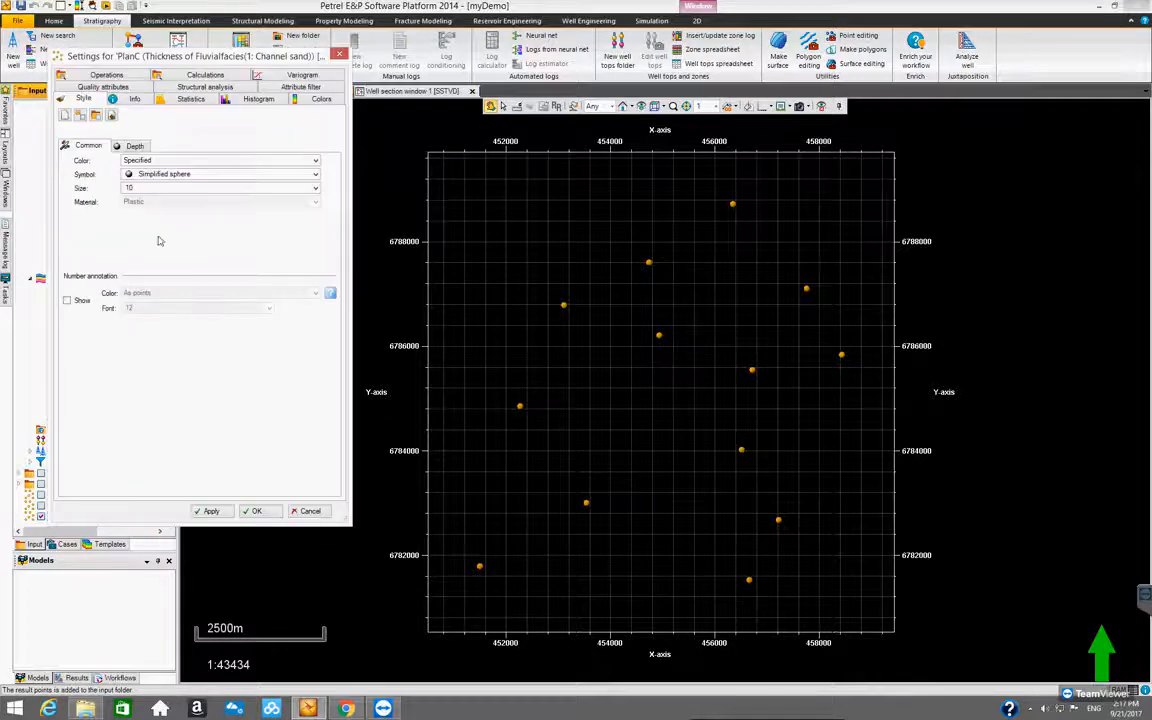
pyautogui.click(67, 300)
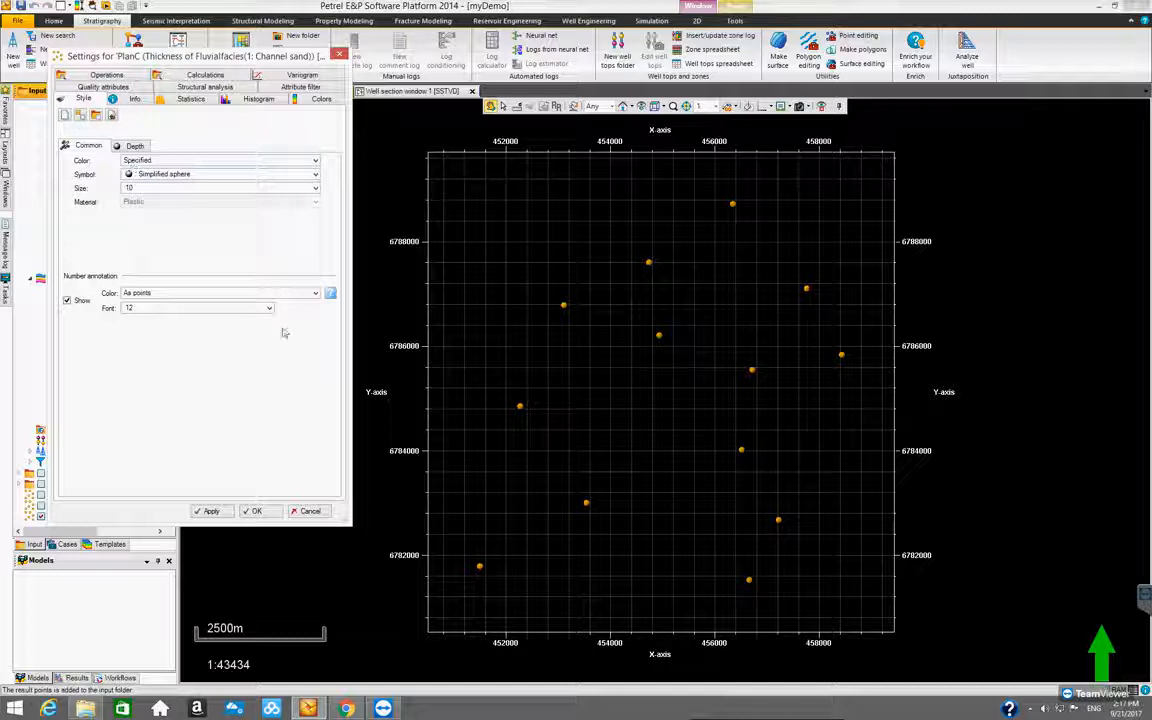
pyautogui.click(240, 308)
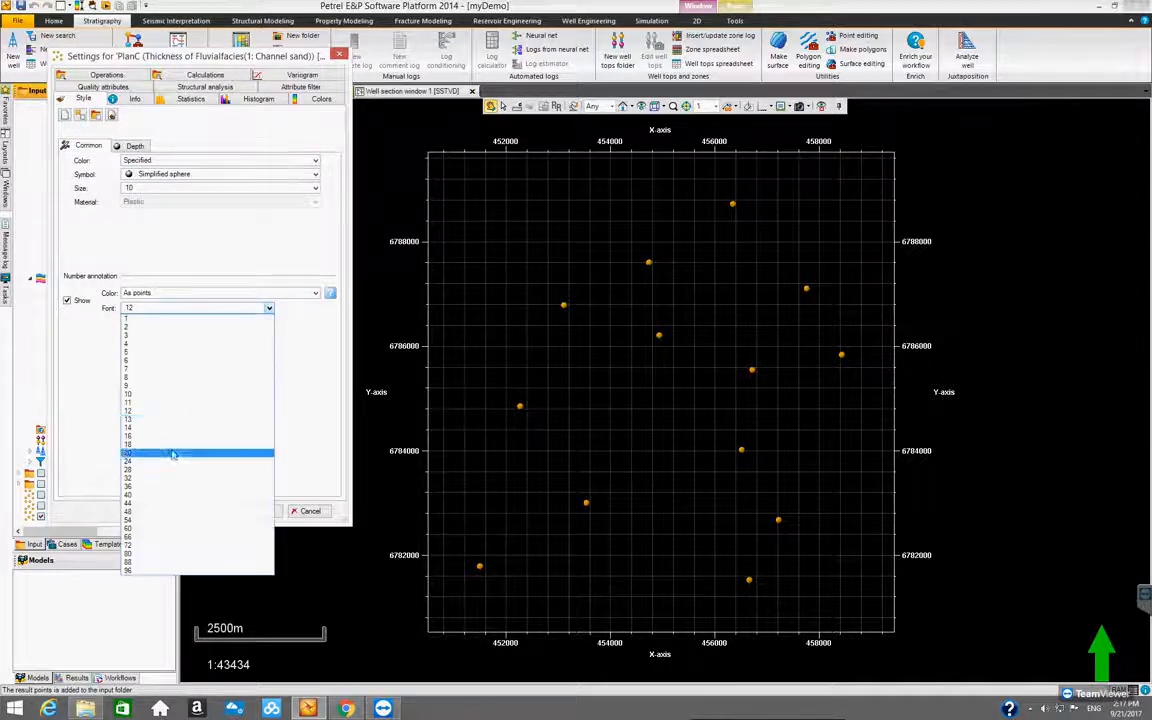
pyautogui.click(162, 412)
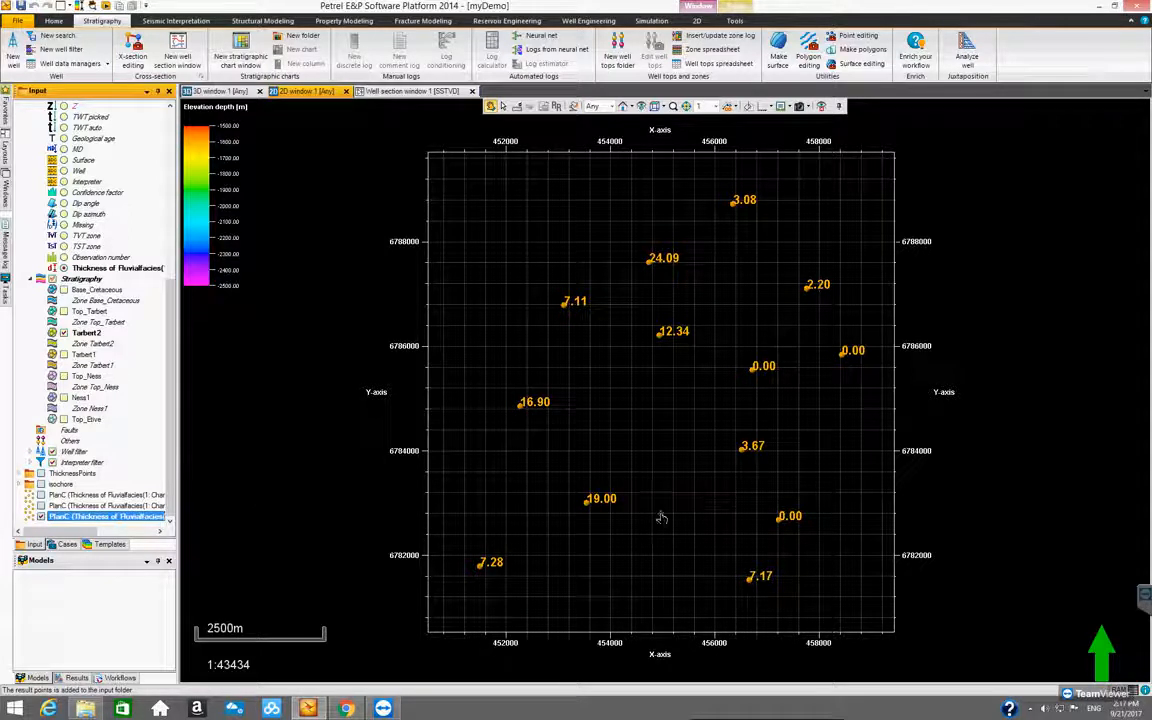
pyautogui.scroll(-1, 663, 514)
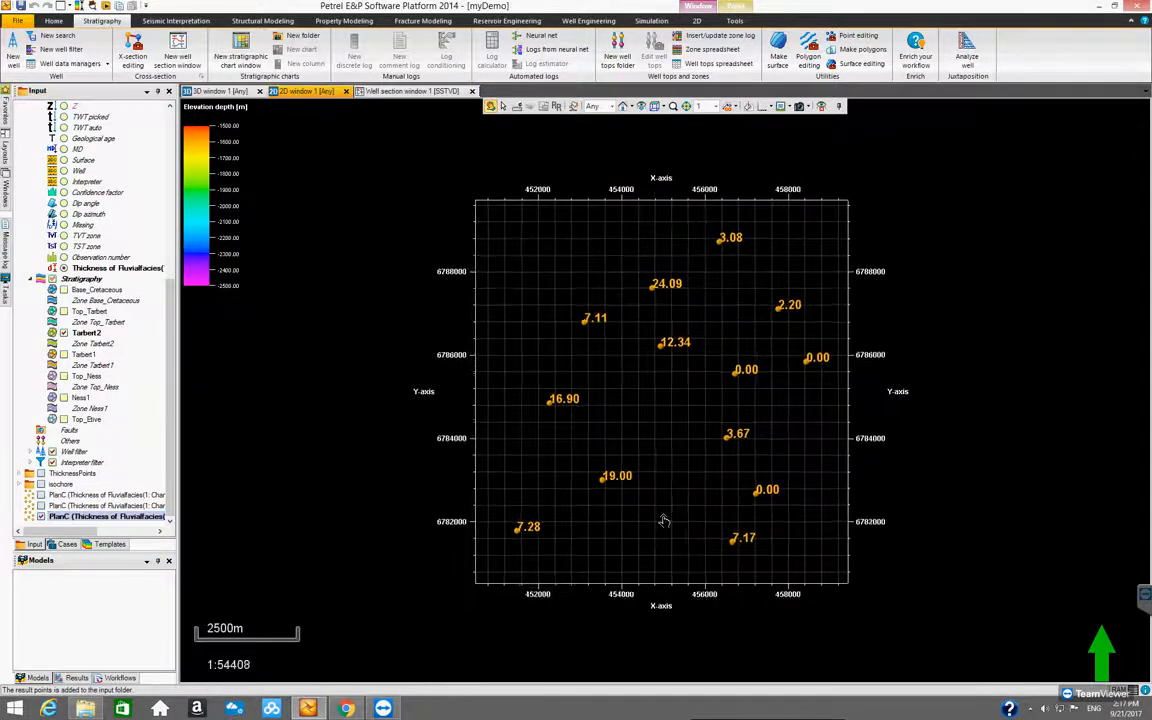
pyautogui.scroll(2, 663, 524)
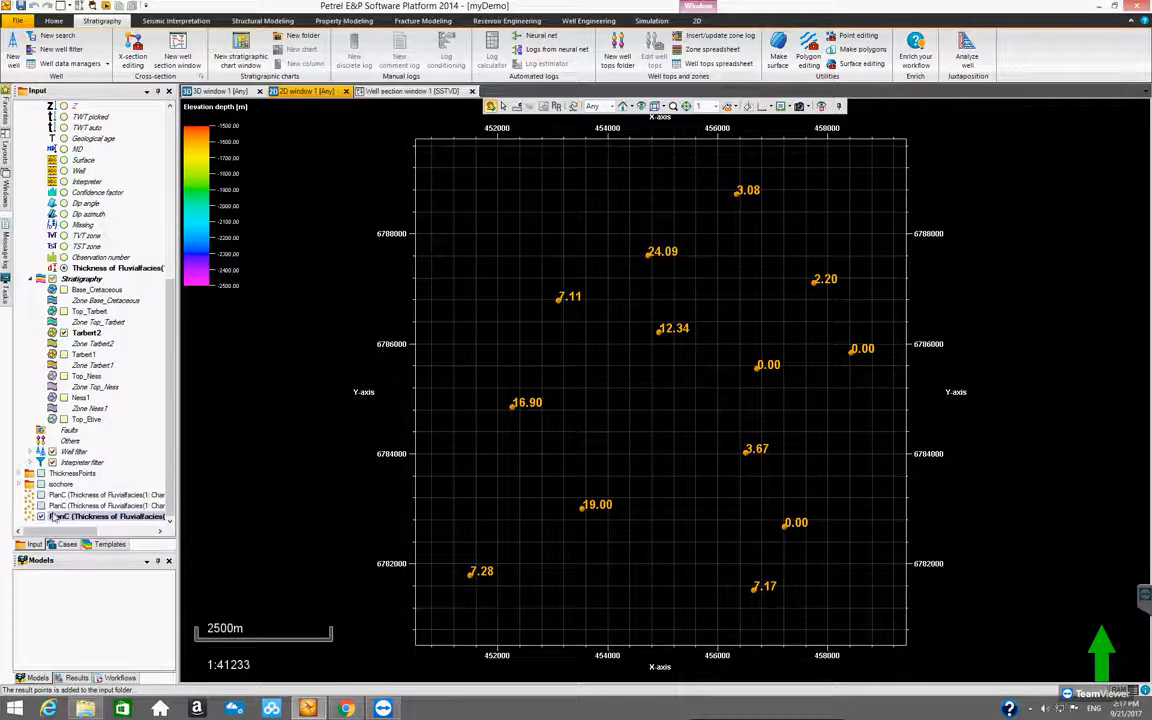
# Make Tarbert1 the only active well top in PlanC and convert its channel sand thickness to points using the filter
pyautogui.click(80, 355)
pyautogui.click(63, 355)
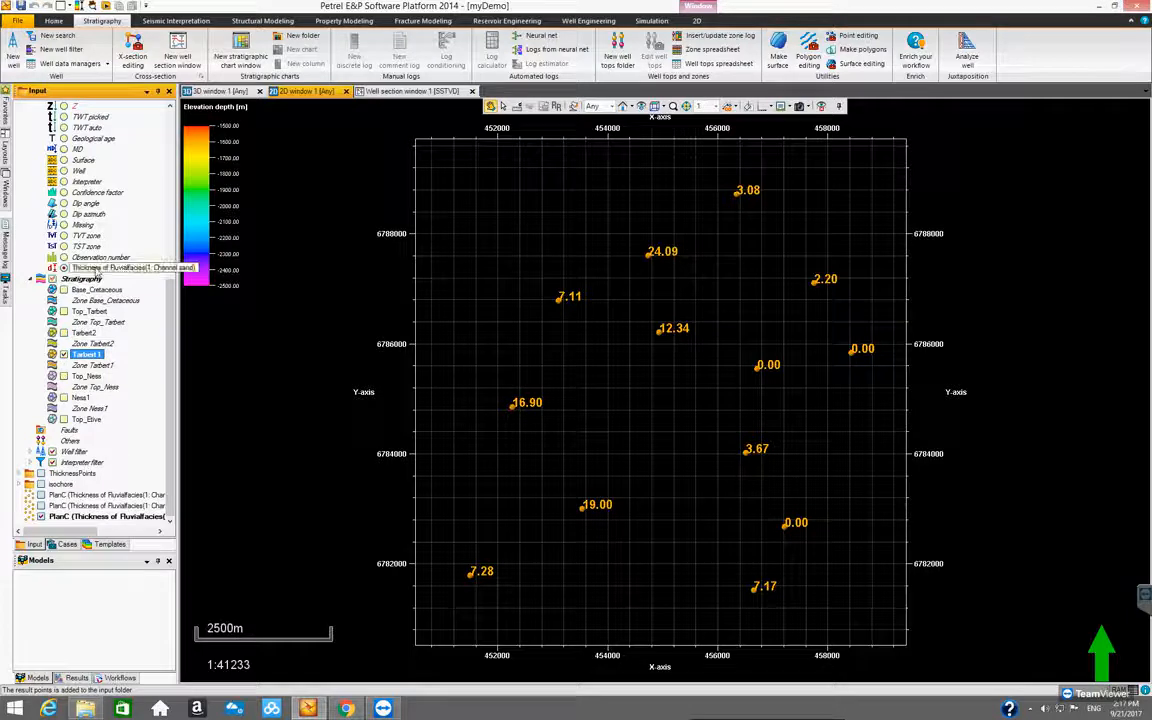
pyautogui.rightClick(104, 270)
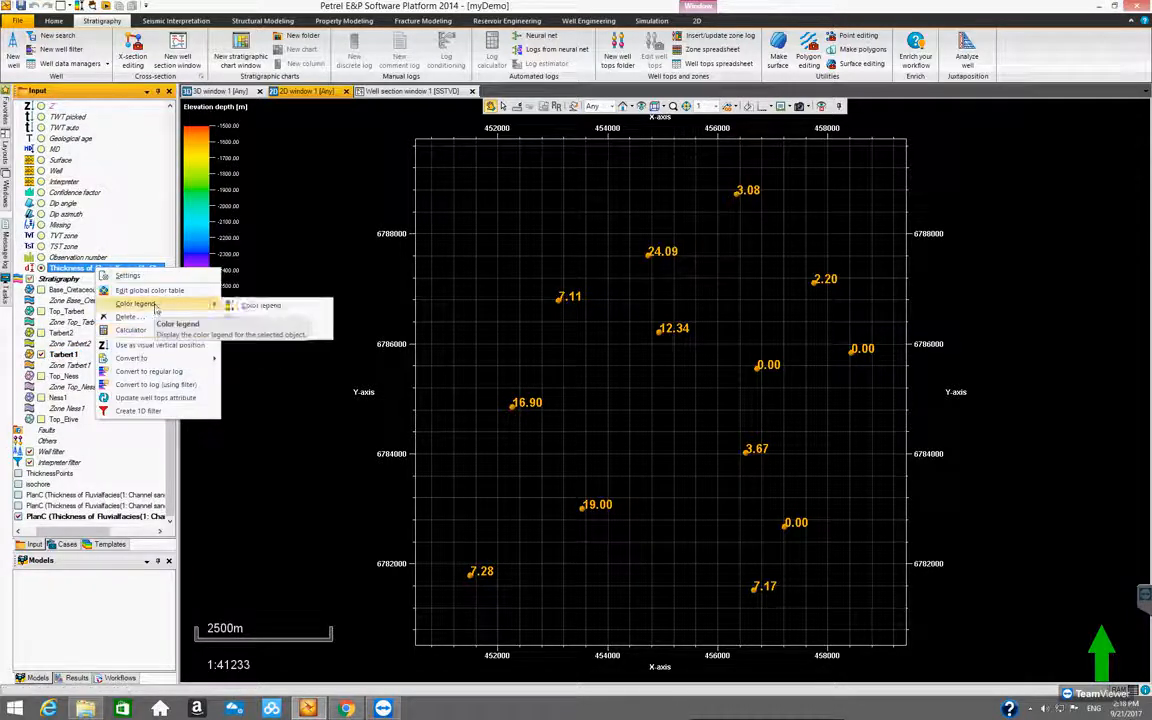
pyautogui.moveTo(144, 359)
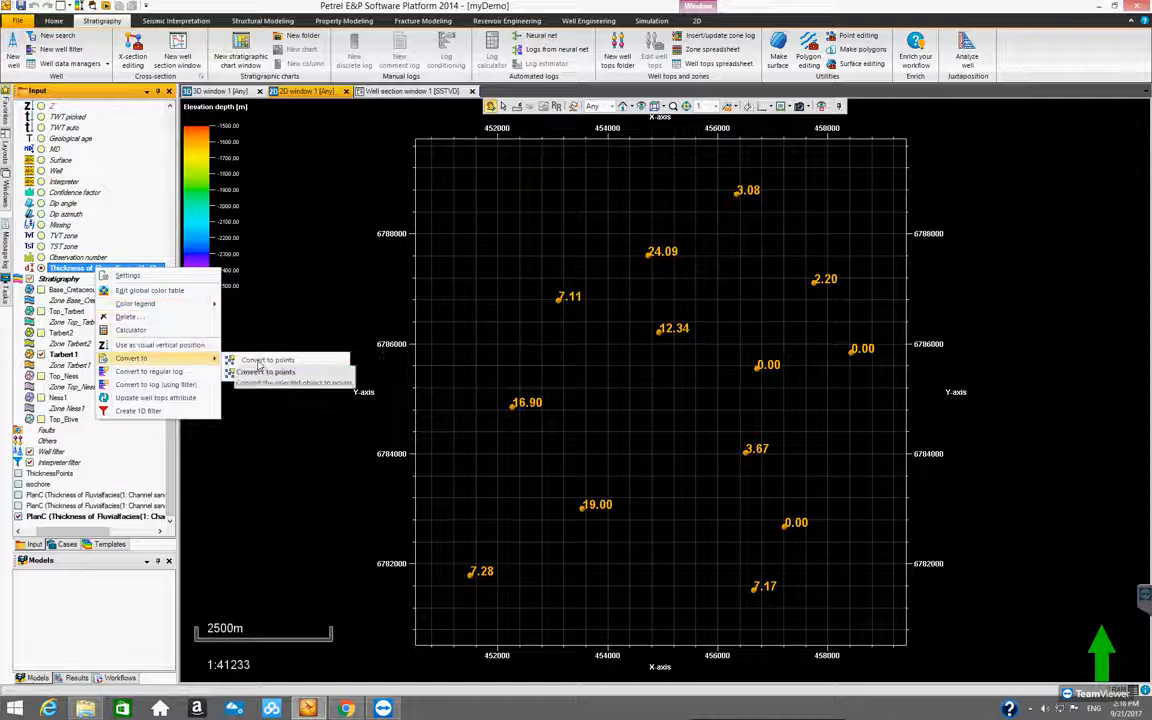
pyautogui.click(286, 373)
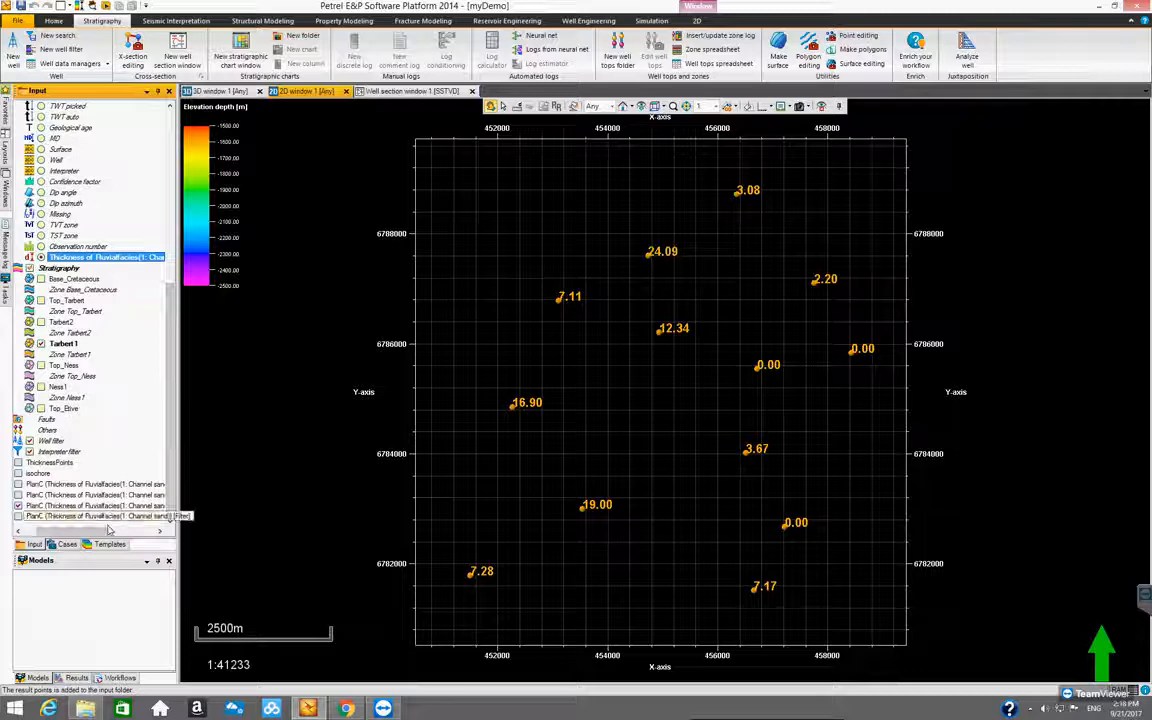
pyautogui.click(145, 532)
pyautogui.moveTo(145, 533); pyautogui.dragTo(90, 536)
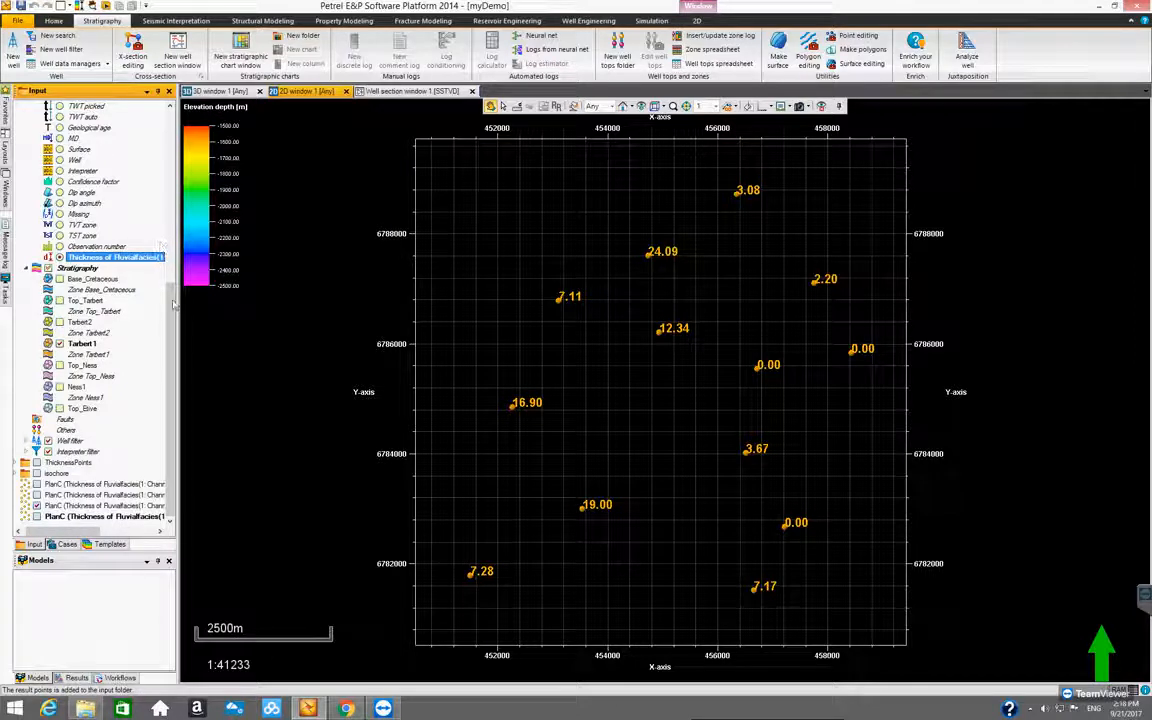
# Switch the active well top from Tarbert1 to Top_Ness and convert the thickness attribute to points using the filter
pyautogui.scroll(1, 120, 390)
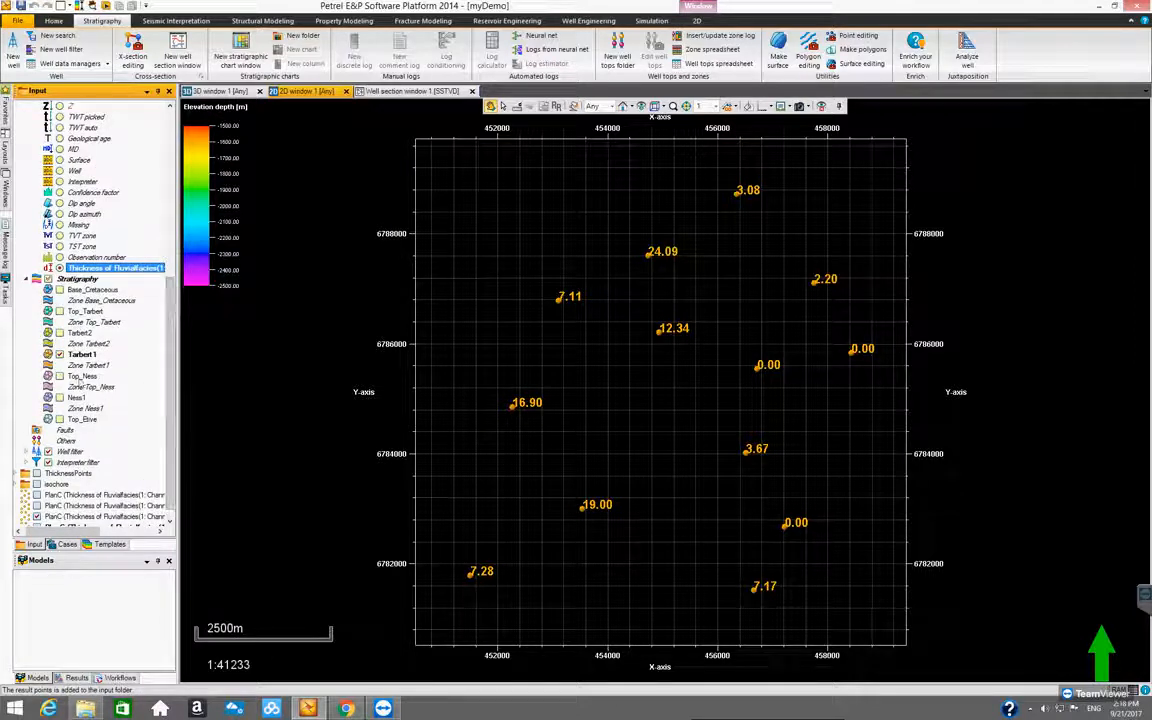
pyautogui.click(78, 376)
pyautogui.click(78, 376)
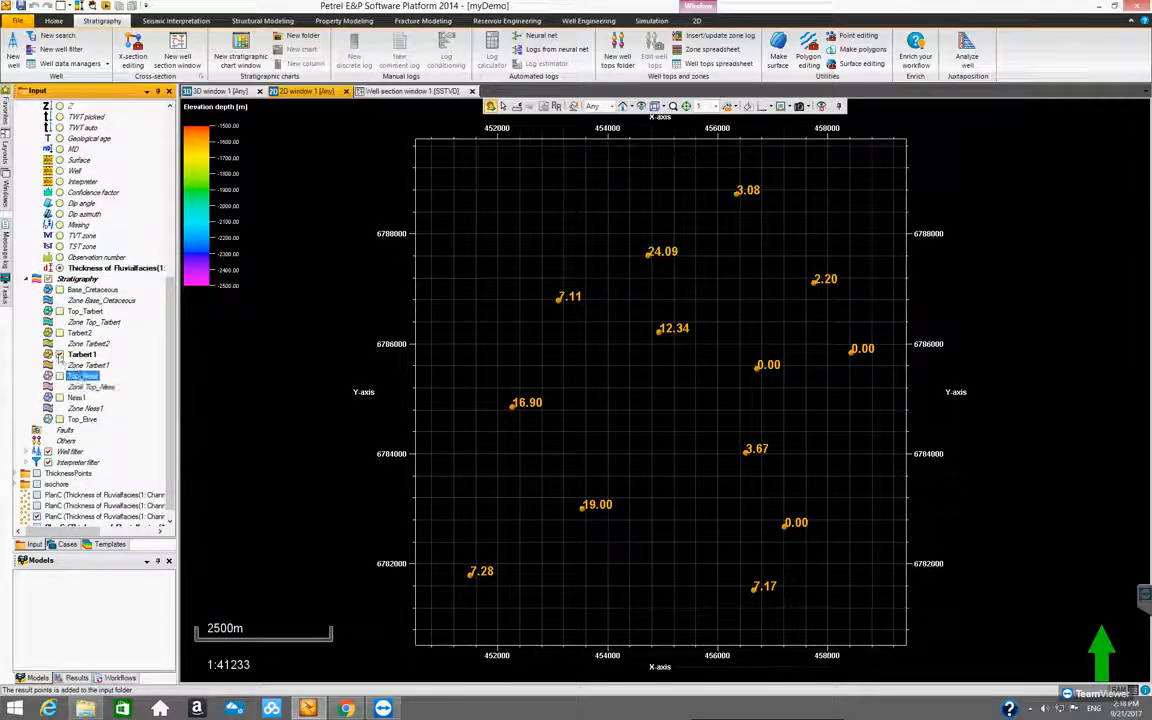
pyautogui.click(59, 376)
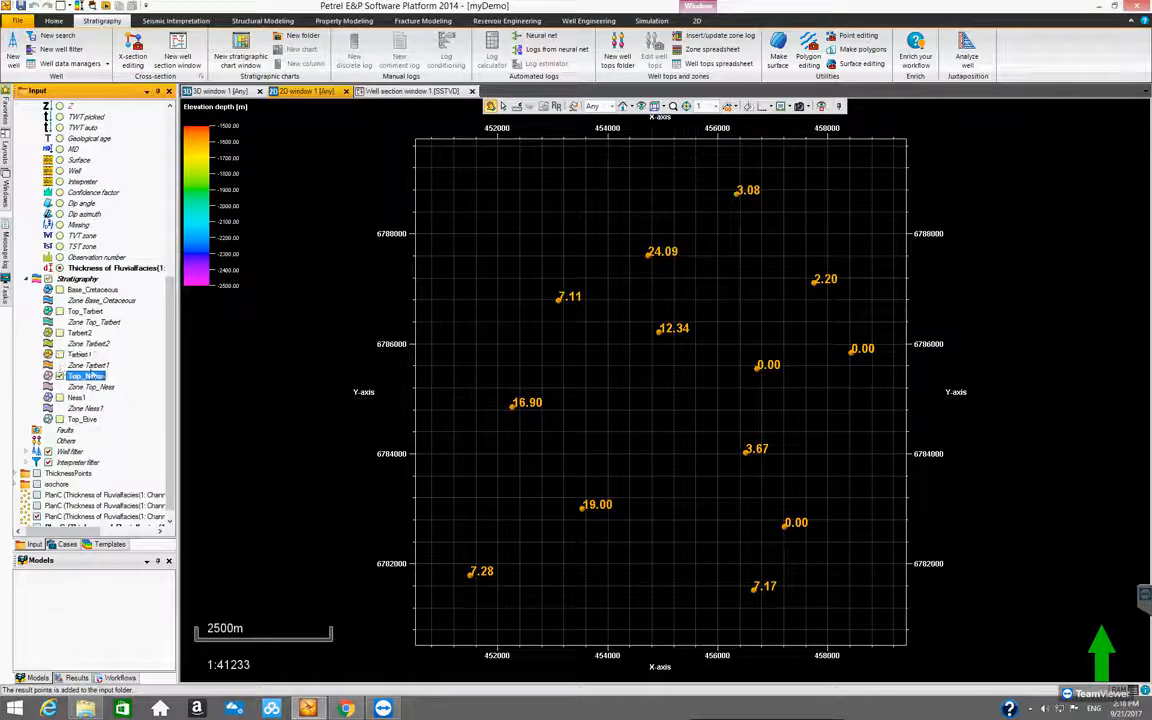
pyautogui.rightClick(112, 270)
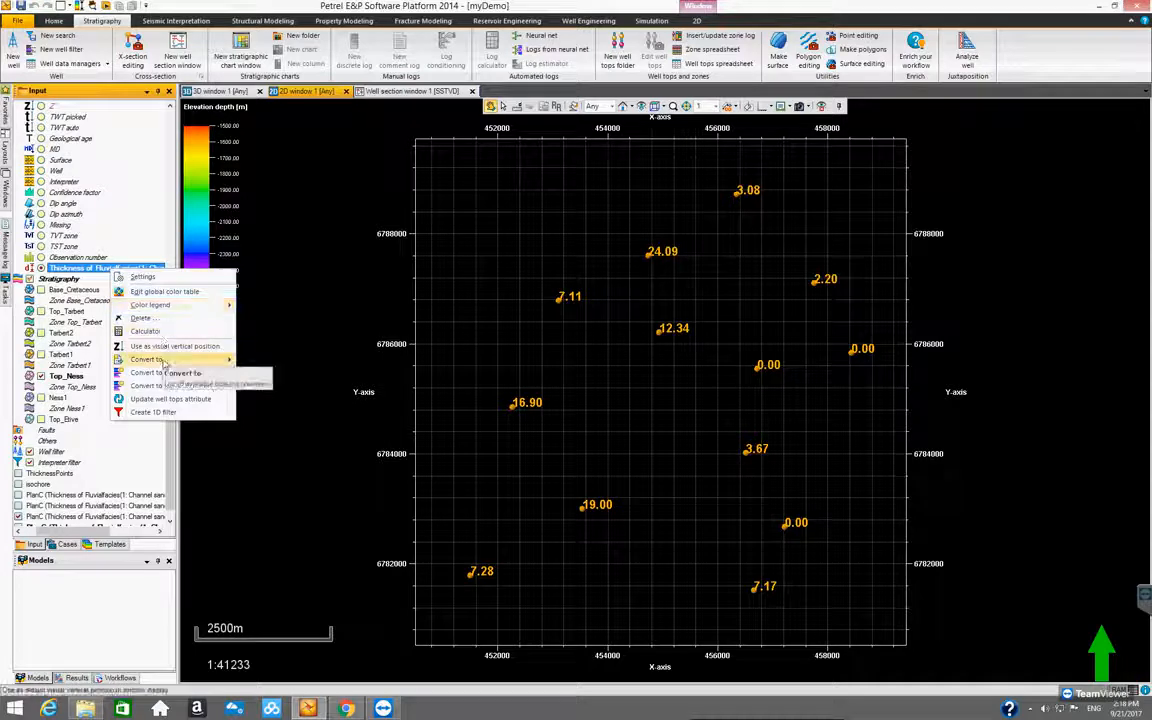
pyautogui.moveTo(150, 359)
pyautogui.click(262, 338)
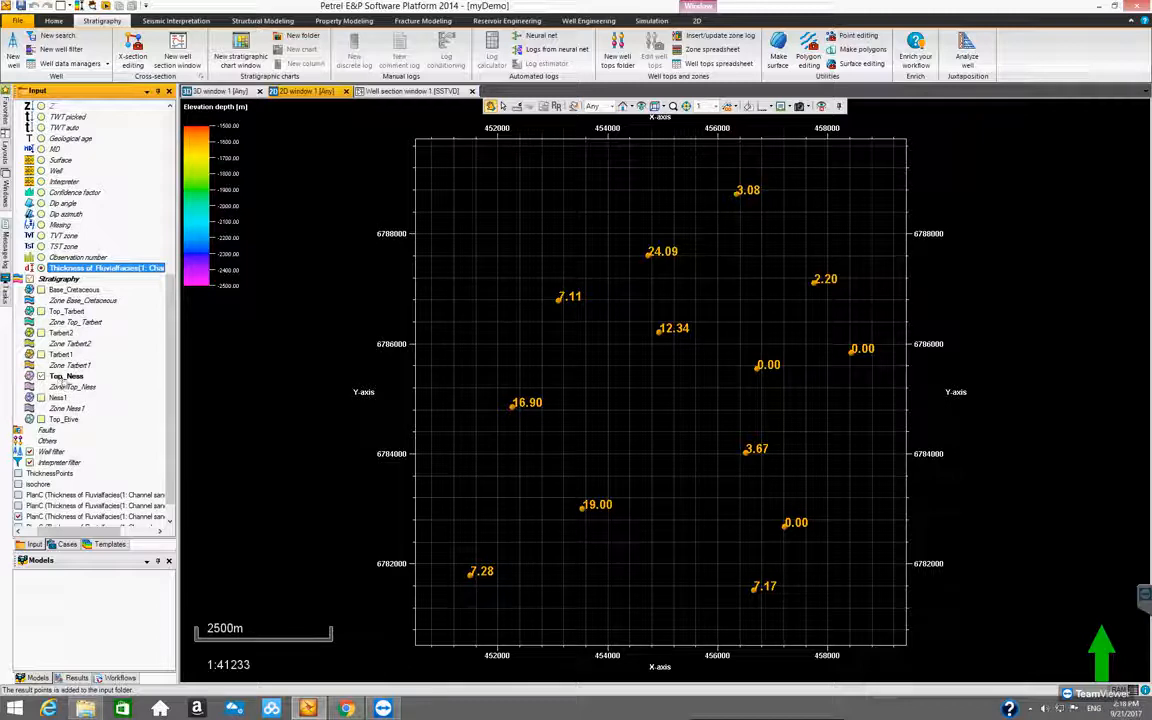
# Activate only Ness1 in the stratigraphy instead of Top_Ness and convert the thickness attribute to filtered points
pyautogui.click(66, 376)
pyautogui.click(57, 398)
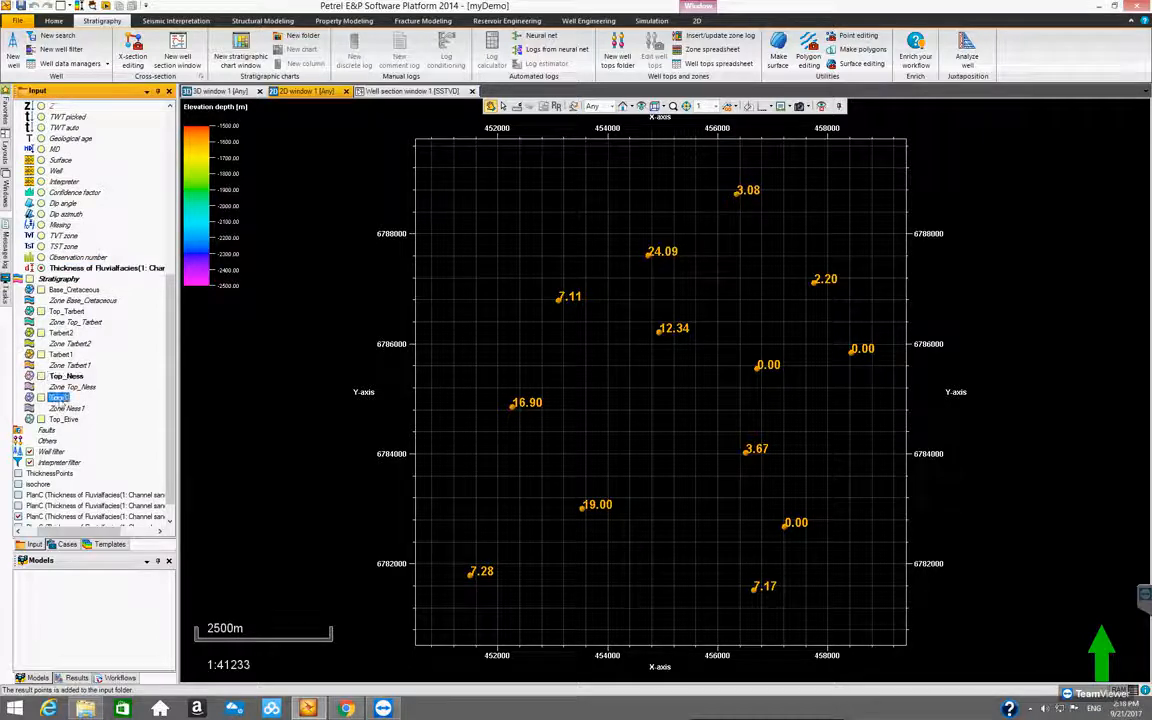
pyautogui.rightClick(58, 399)
pyautogui.click(40, 398)
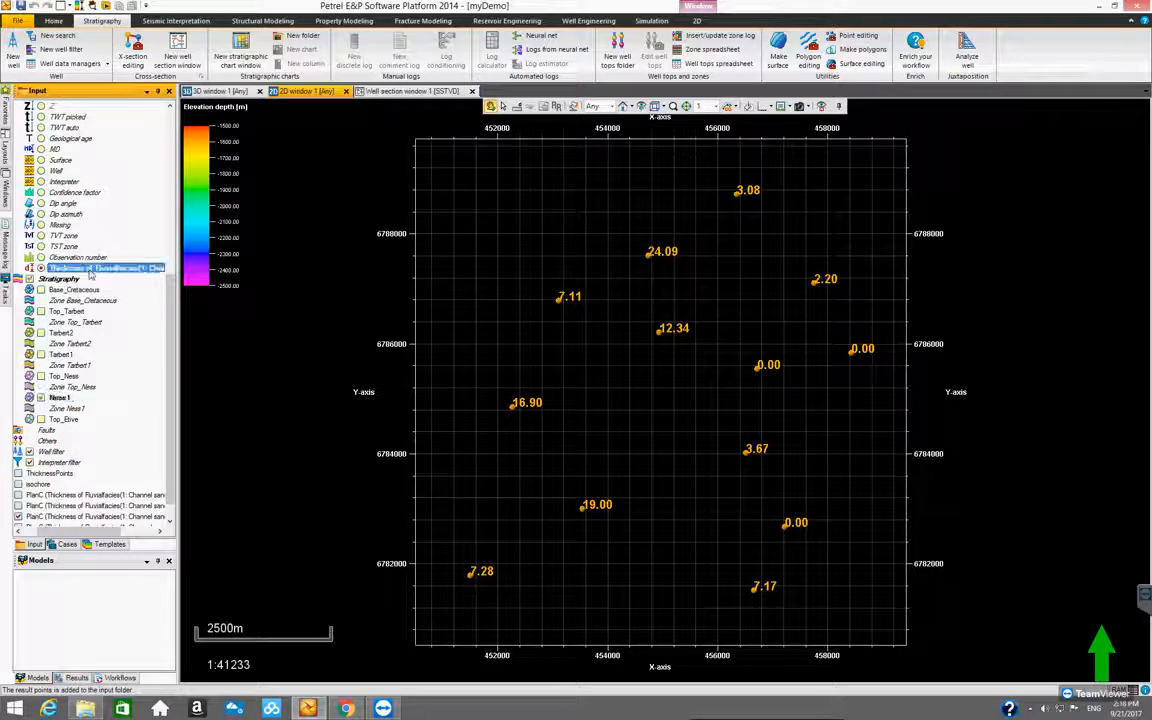
pyautogui.rightClick(89, 270)
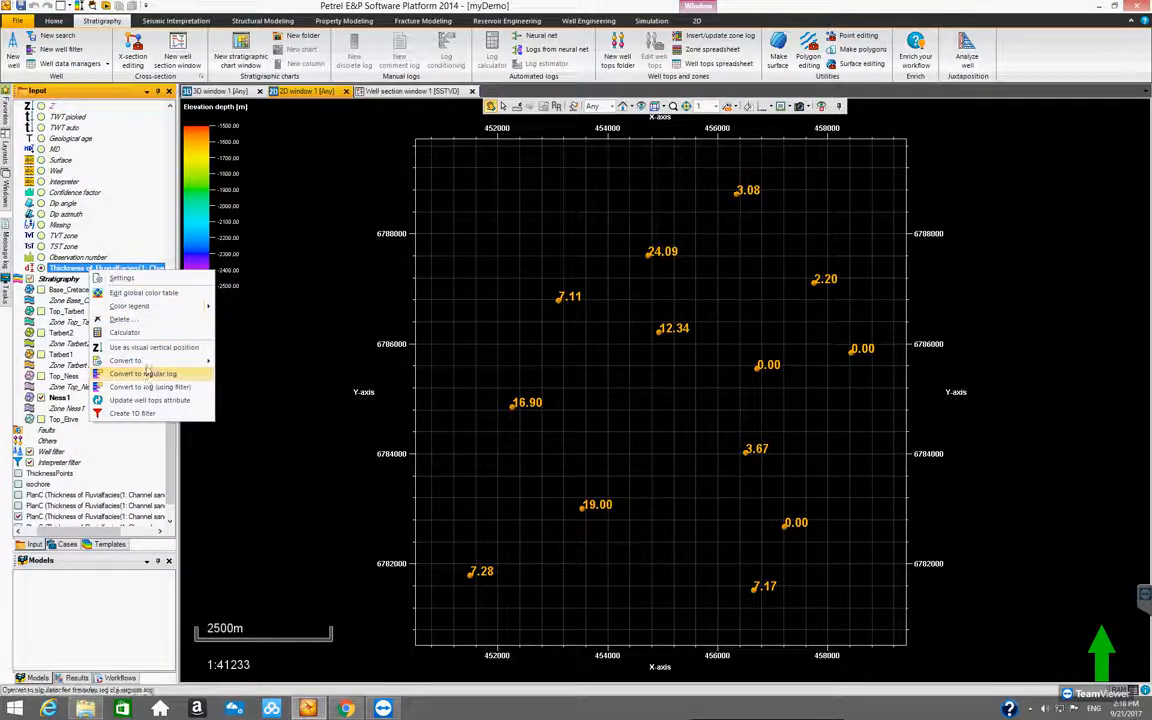
pyautogui.moveTo(176, 363)
pyautogui.click(238, 377)
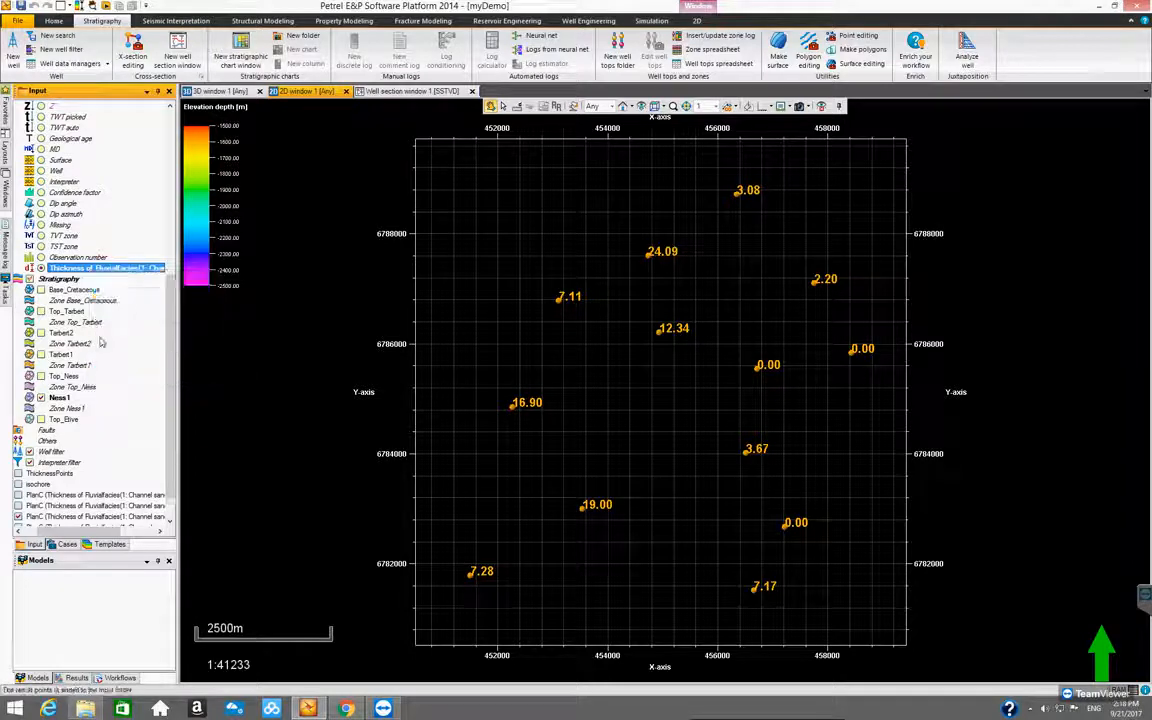
# Replace Ness1 with Top_Etive as the active well top and convert the channel sand thickness to points using the filter
pyautogui.click(52, 398)
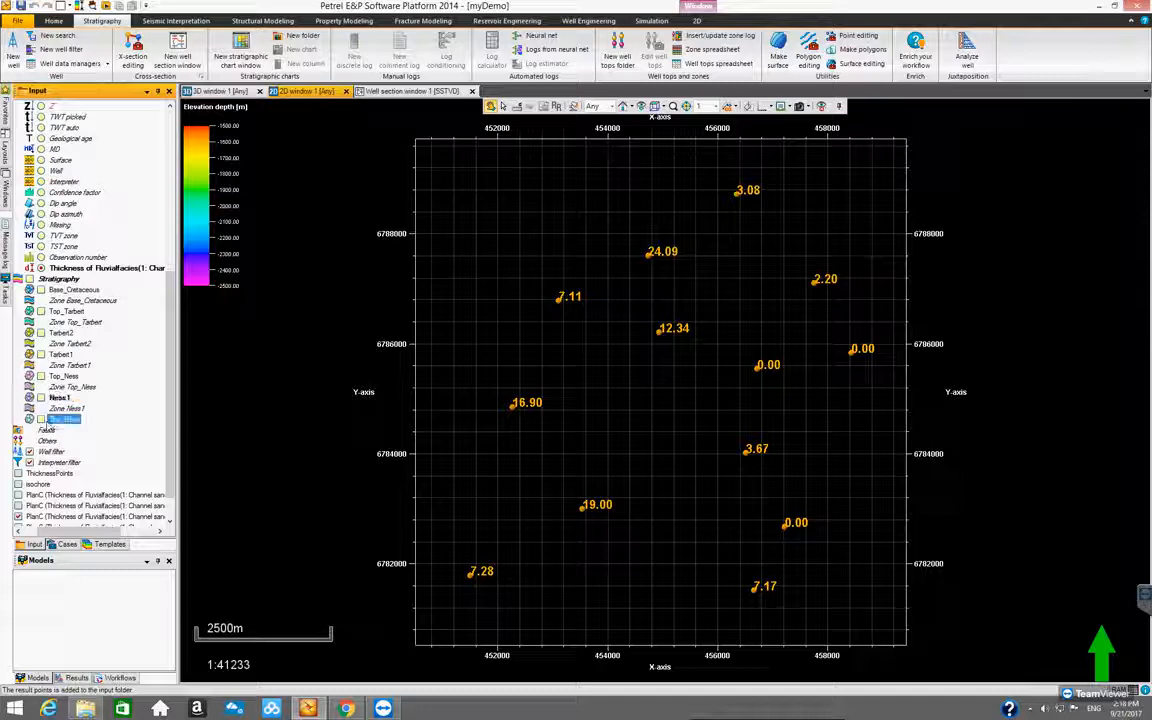
pyautogui.click(60, 420)
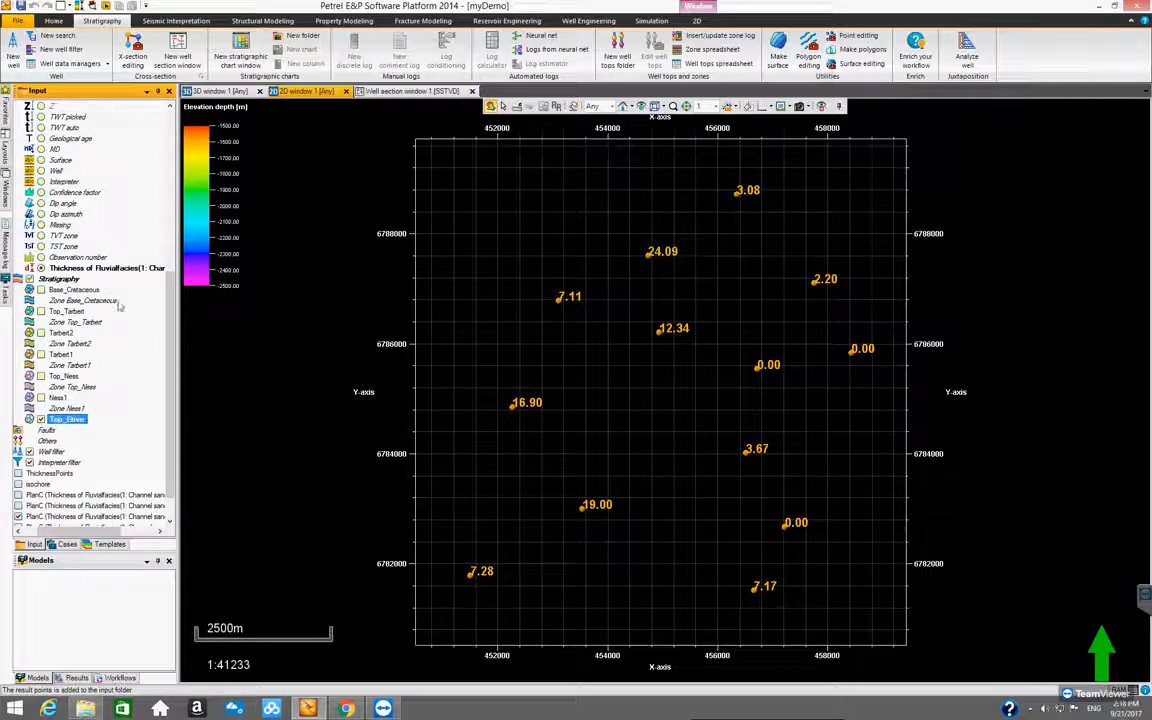
pyautogui.rightClick(88, 269)
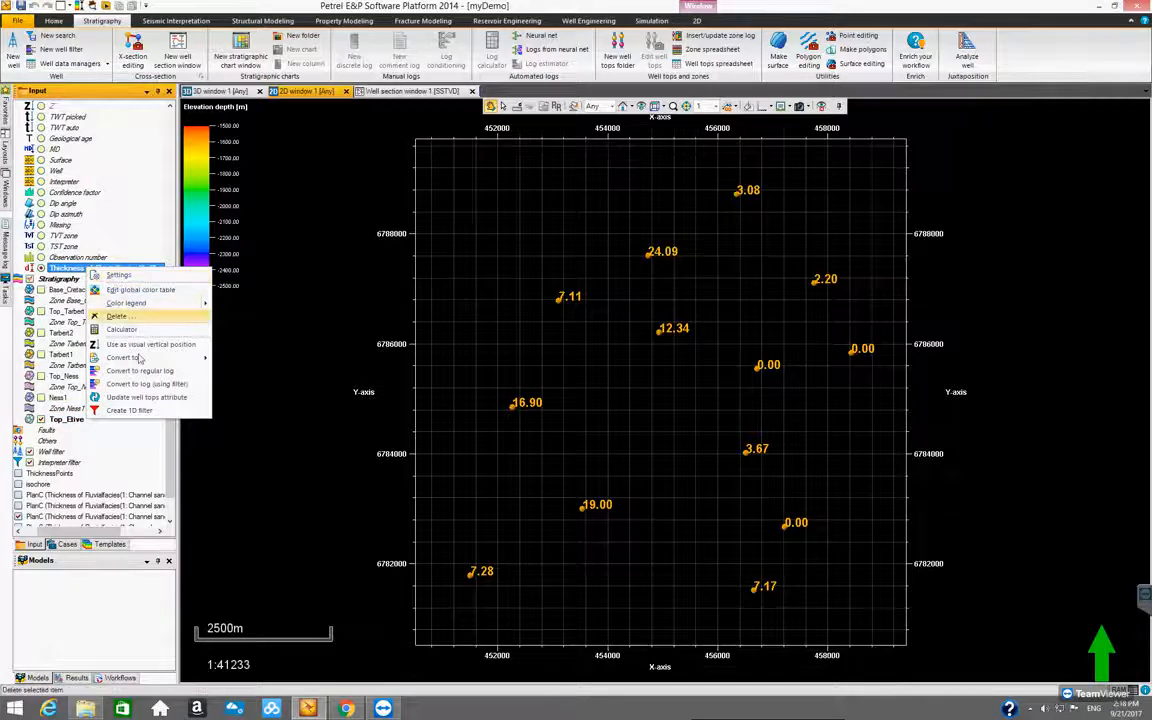
pyautogui.moveTo(143, 360)
pyautogui.click(258, 359)
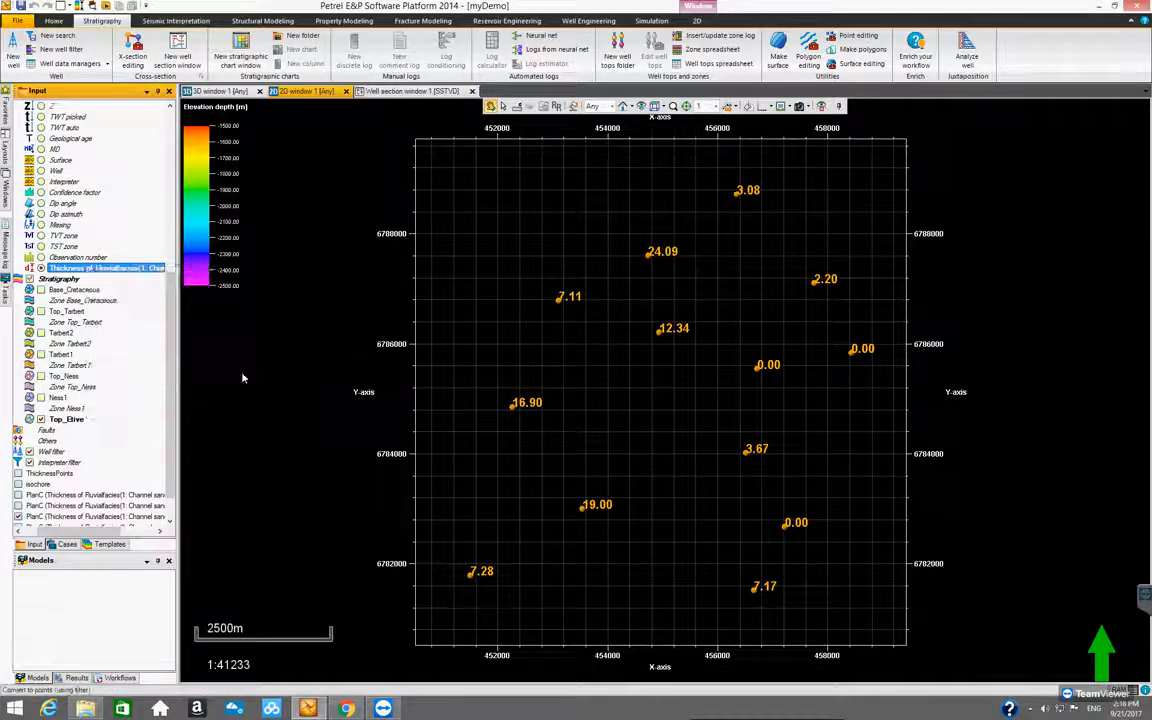
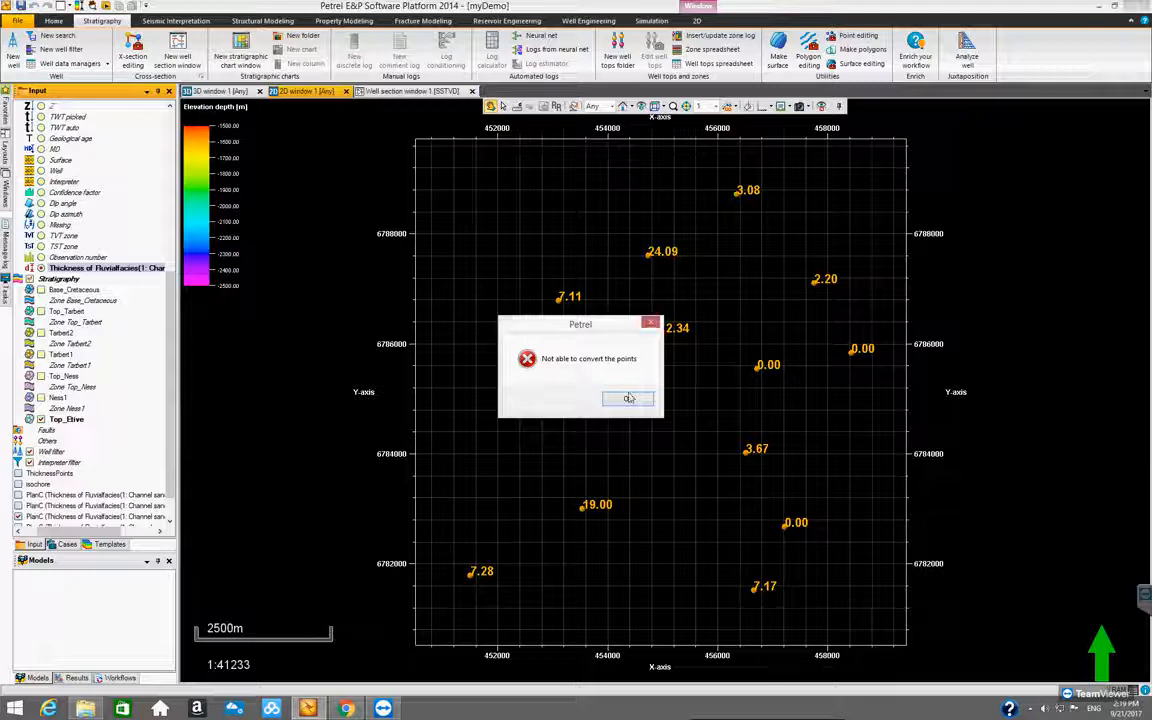
# Dismiss the conversion message and hide the PlanC thickness points shown in the 2D window
pyautogui.press('Return')
pyautogui.moveTo(169, 448); pyautogui.dragTo(168, 471)
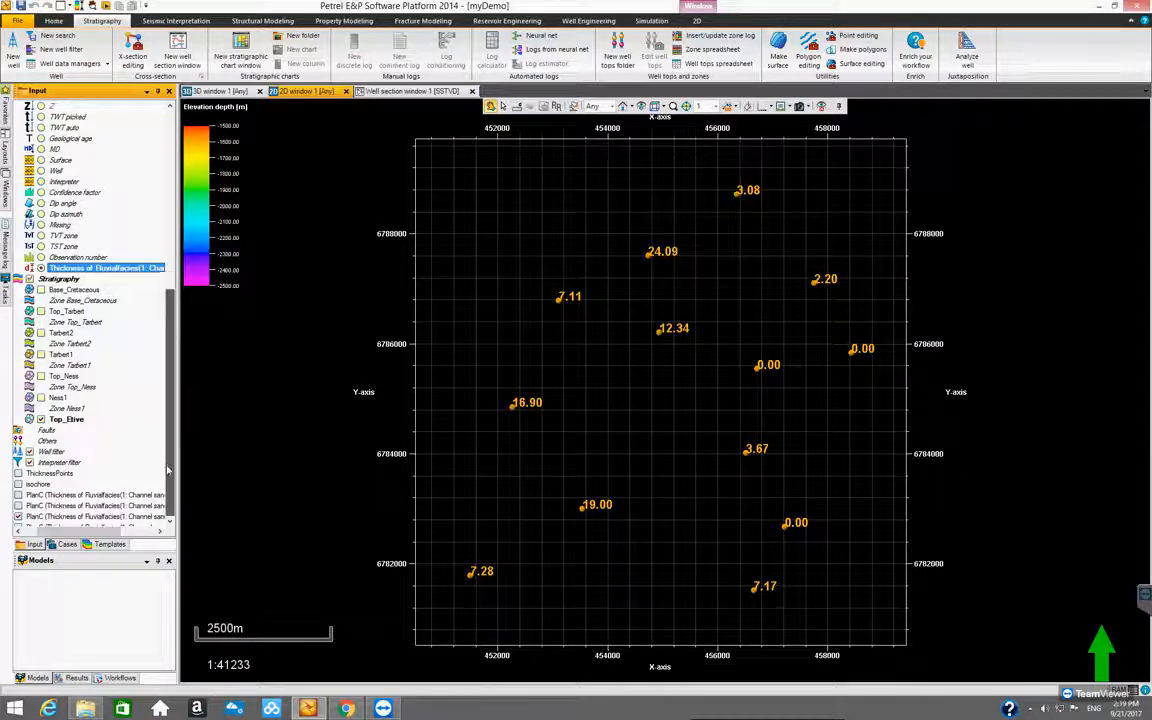
pyautogui.click(17, 484)
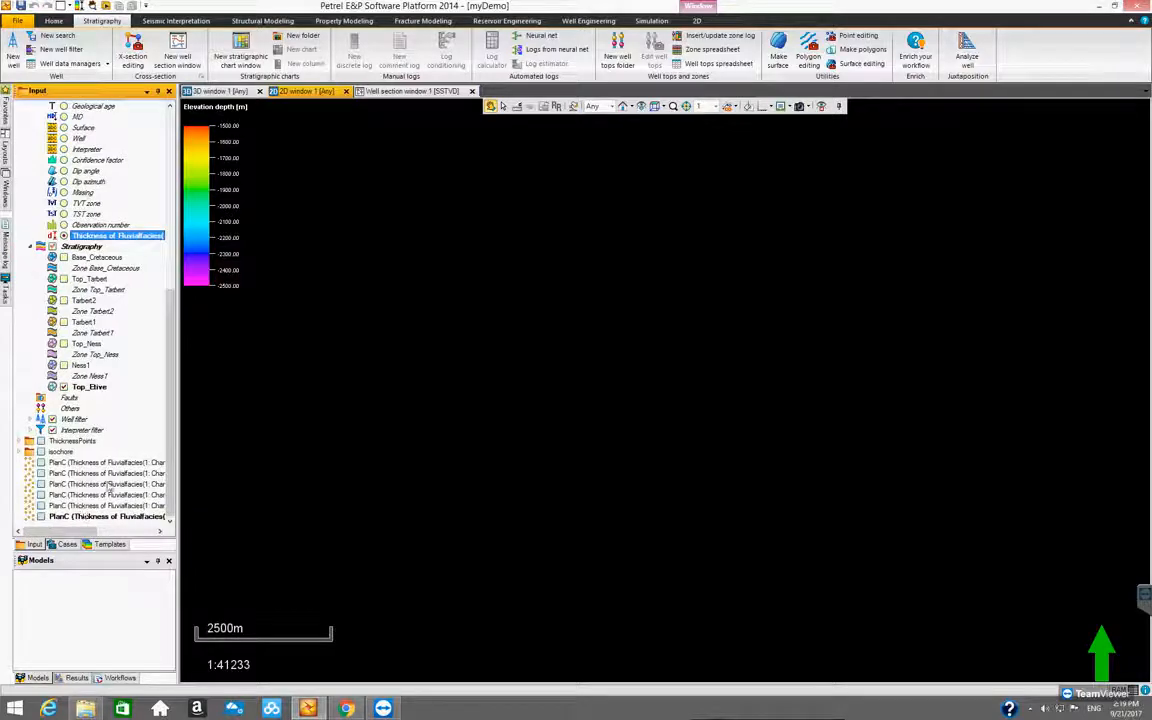
# Insert a new folder in the input tree and name it ChannelSandThicknessPoints
pyautogui.rightClick(135, 428)
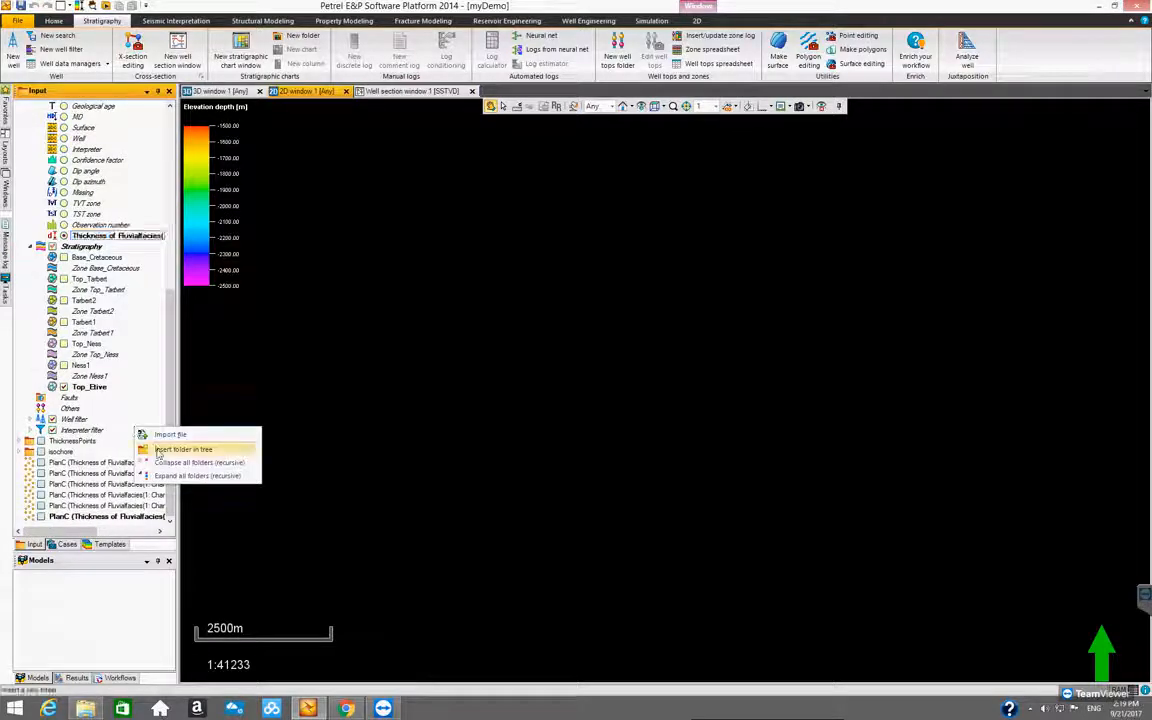
pyautogui.click(158, 450)
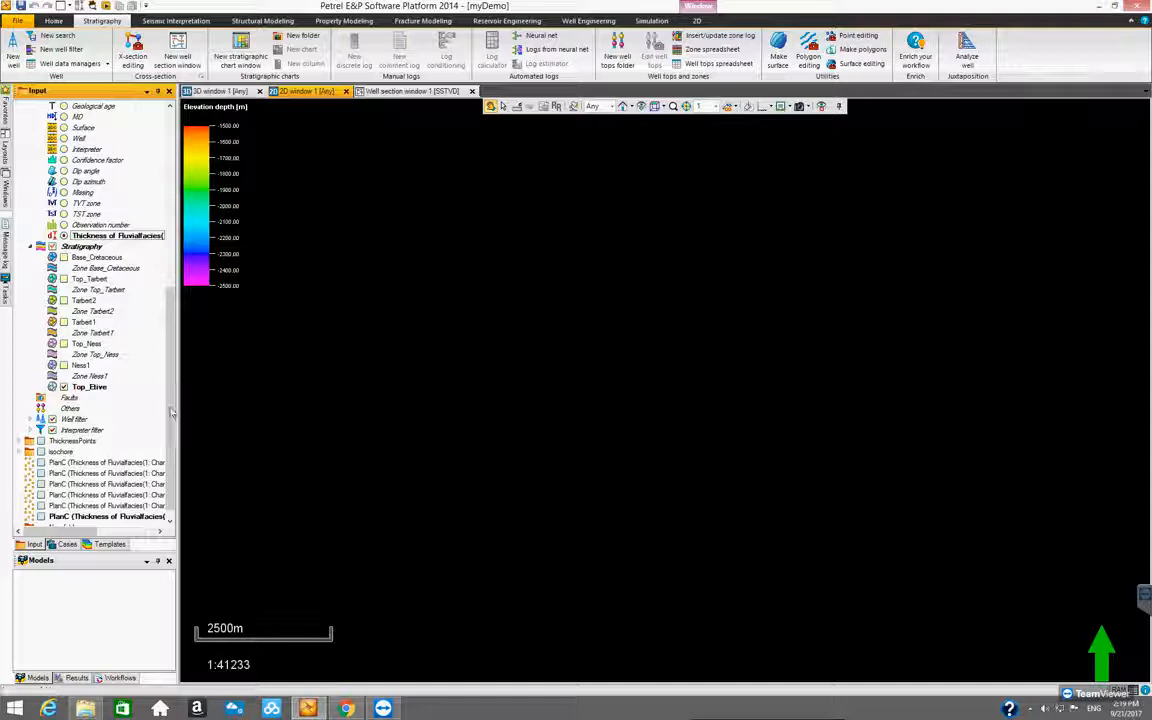
pyautogui.scroll(-1, 155, 385)
pyautogui.click(65, 516)
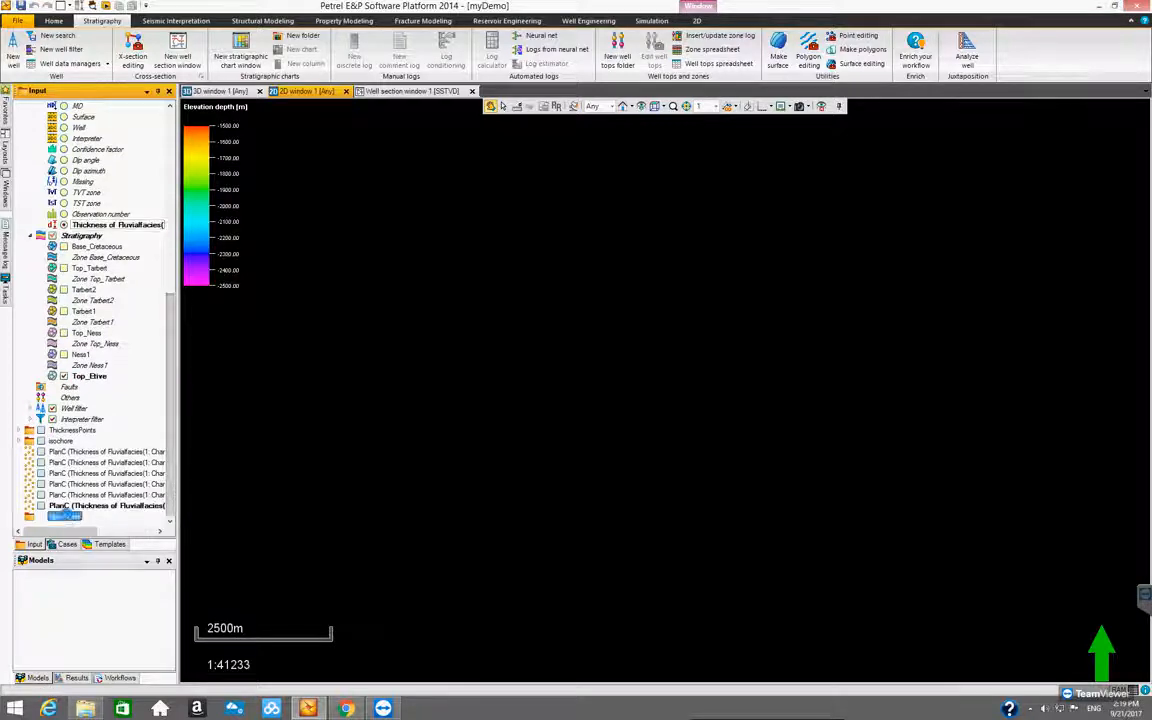
pyautogui.doubleClick(64, 514)
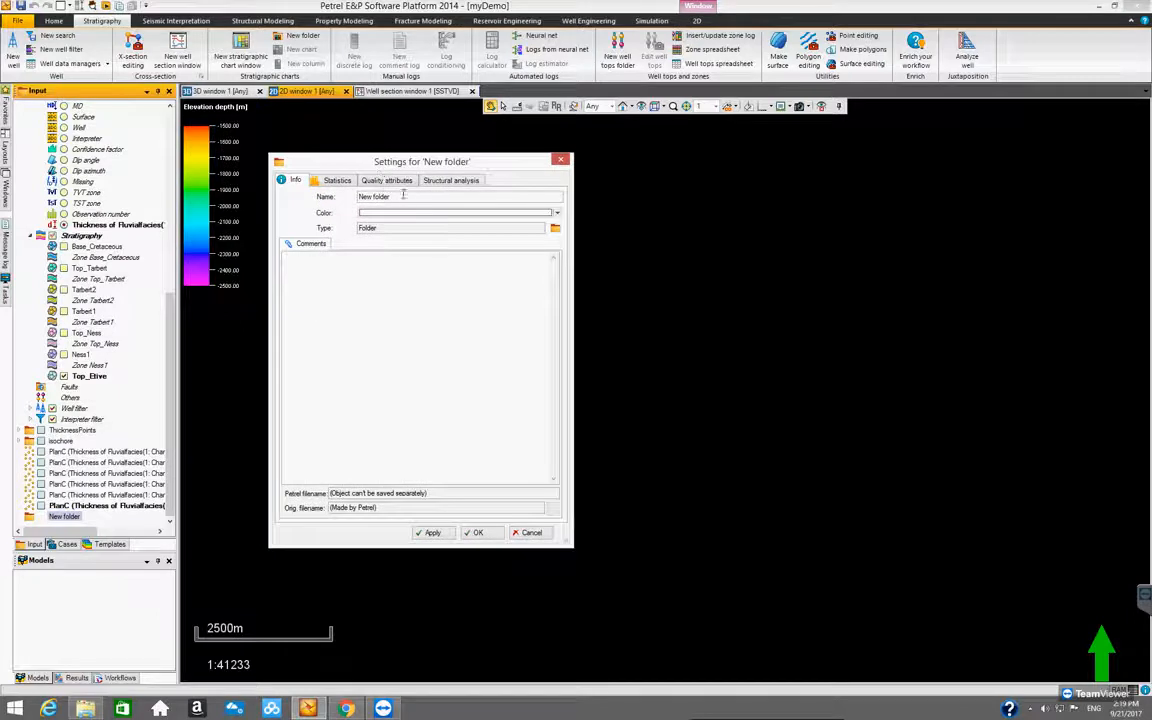
pyautogui.moveTo(395, 197); pyautogui.dragTo(347, 197)
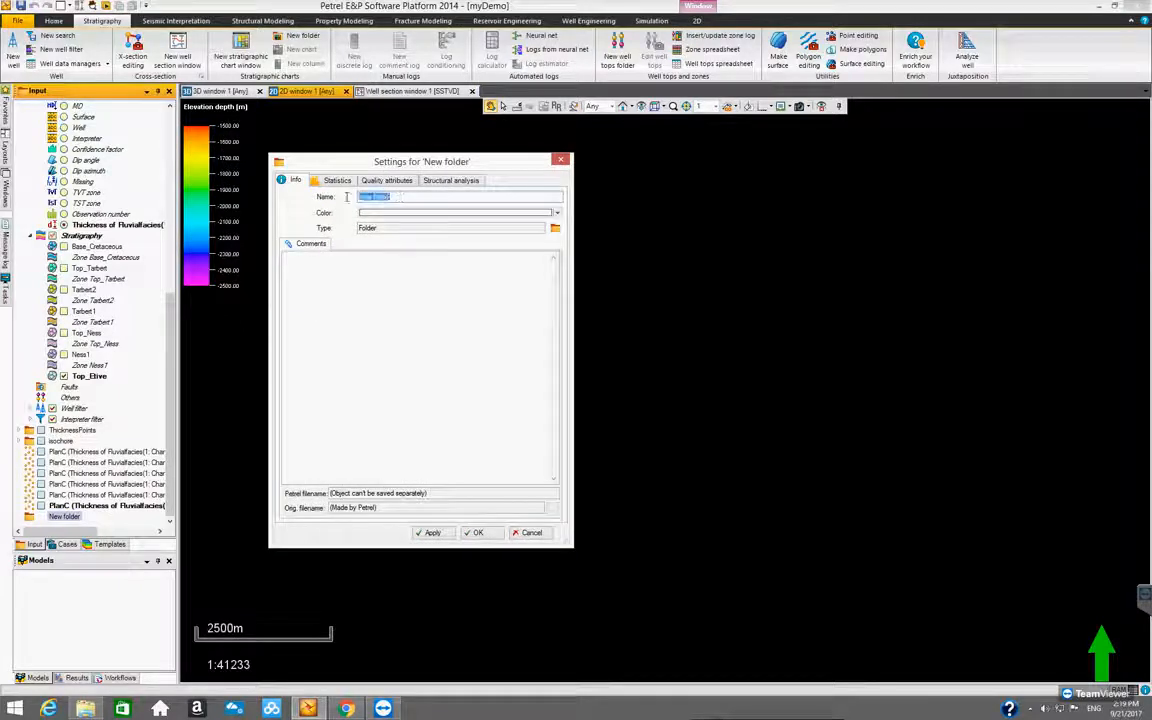
pyautogui.write('ChannelSi')
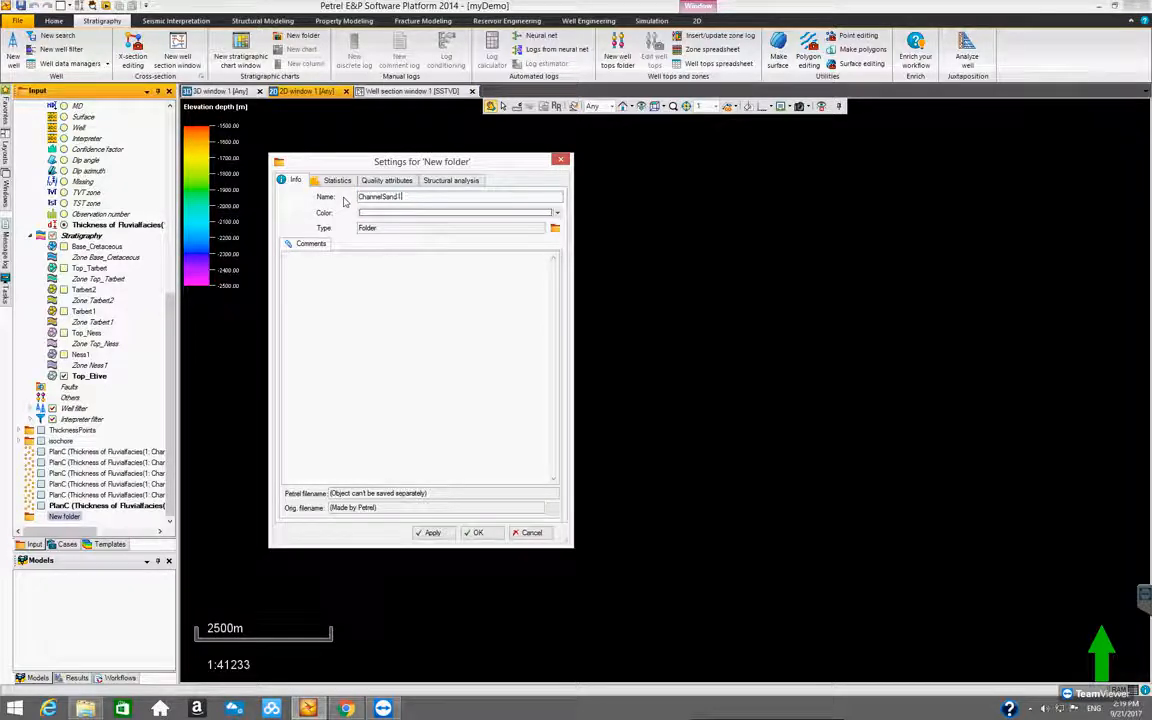
pyautogui.write('ThicknessPoints')
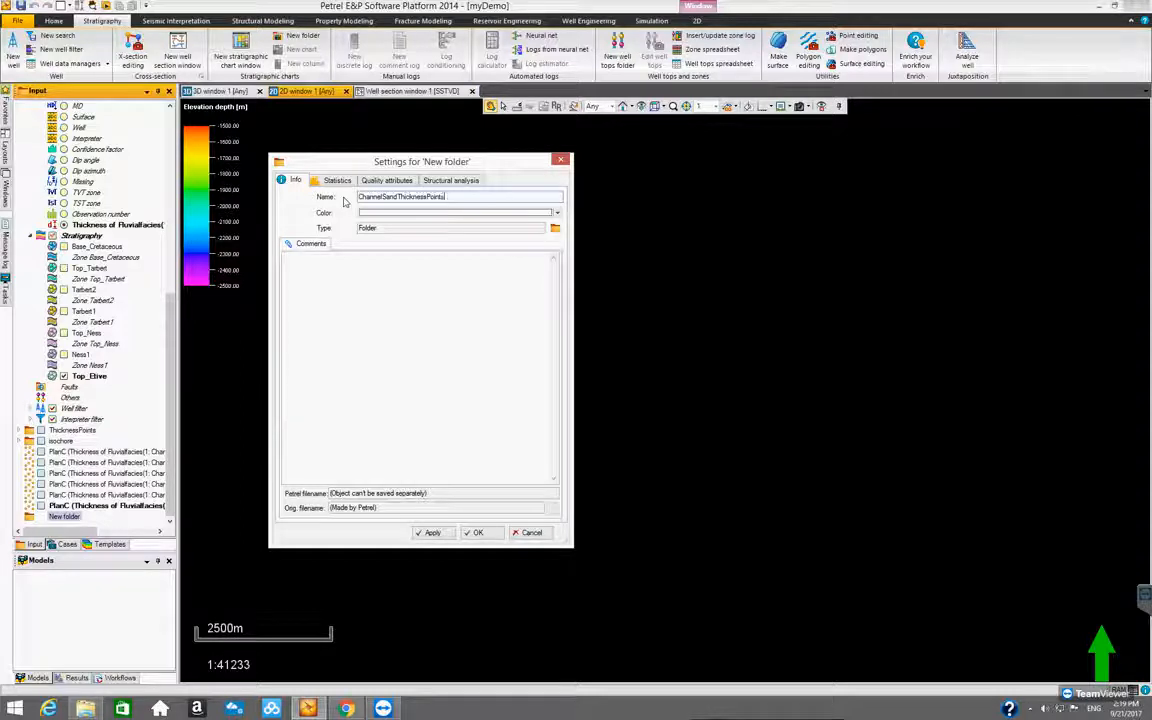
pyautogui.click(477, 533)
# Move all six PlanC channel sand thickness point sets into the ChannelSandThicknessPoints folder, collapse PlanC and expand the folder
pyautogui.click(100, 451)
pyautogui.keyDown('shift'); pyautogui.click(92, 506); pyautogui.keyUp('shift')
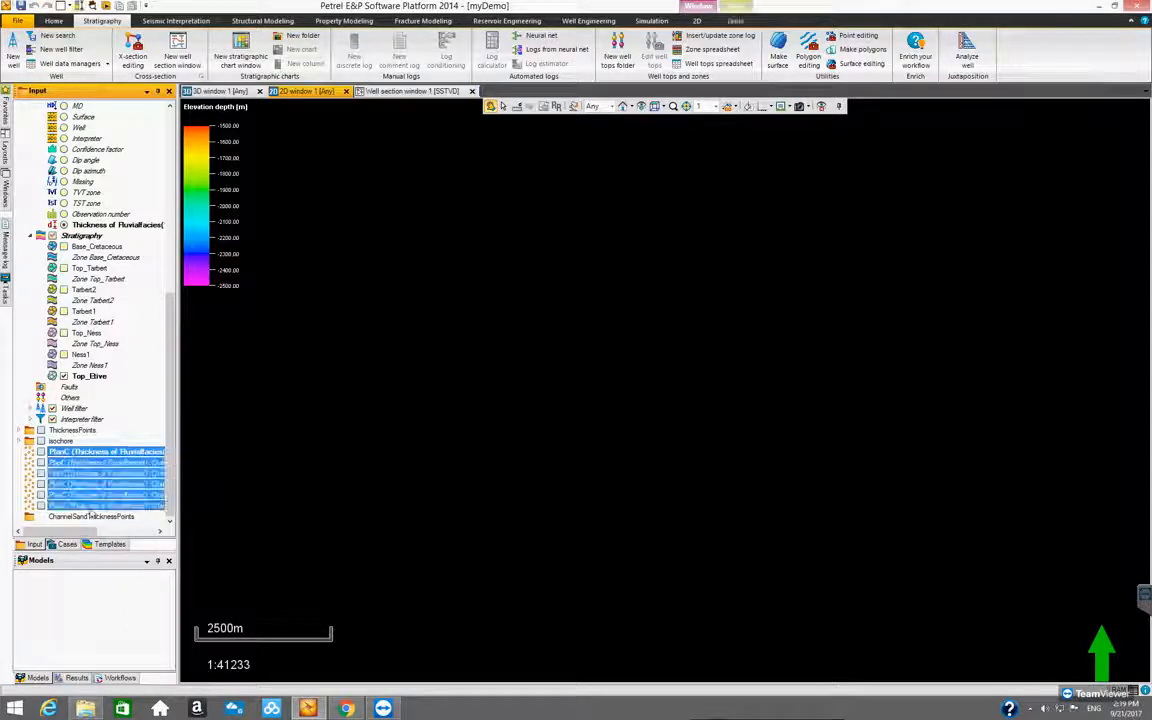
pyautogui.moveTo(92, 509); pyautogui.dragTo(94, 519)
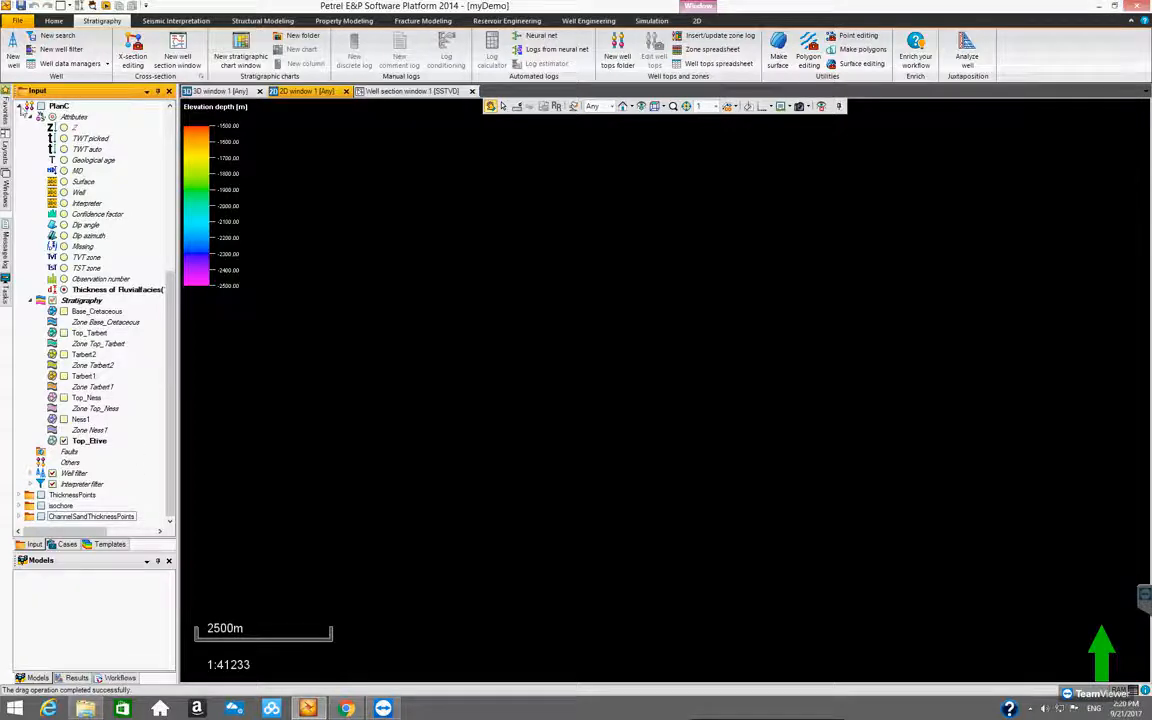
pyautogui.click(23, 106)
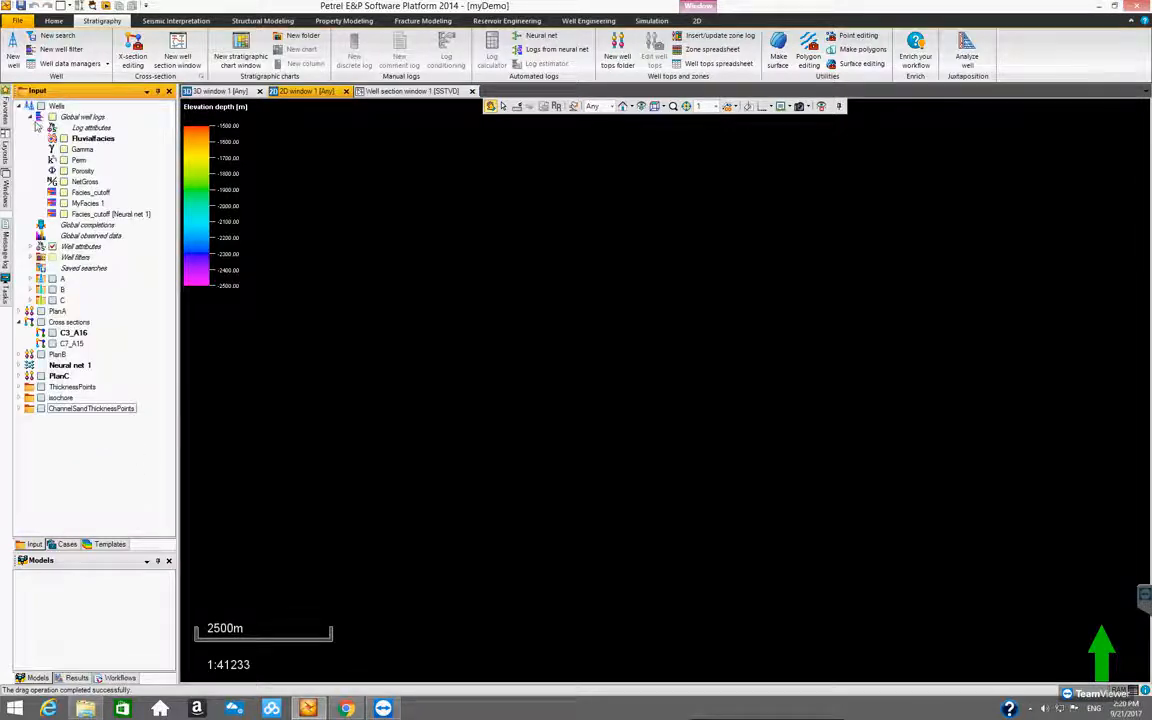
pyautogui.click(19, 409)
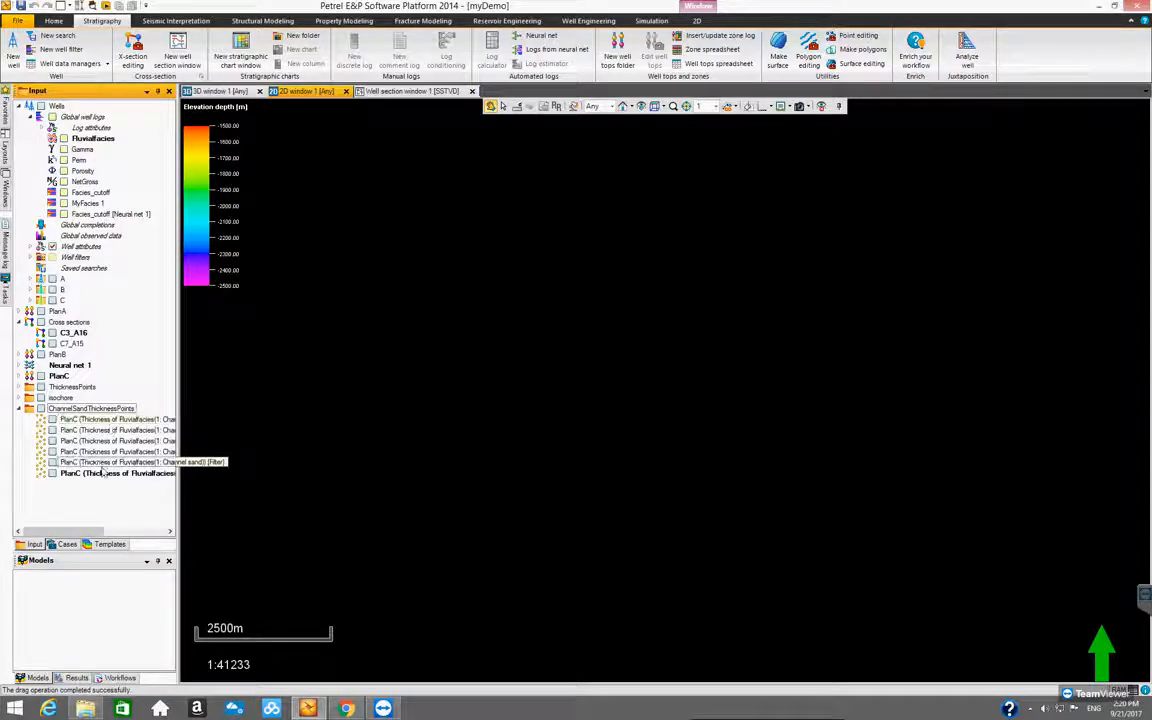
# Display the second channel sand point set, then clear the old result surface in Make/edit surface and reset its settings
pyautogui.click(62, 431)
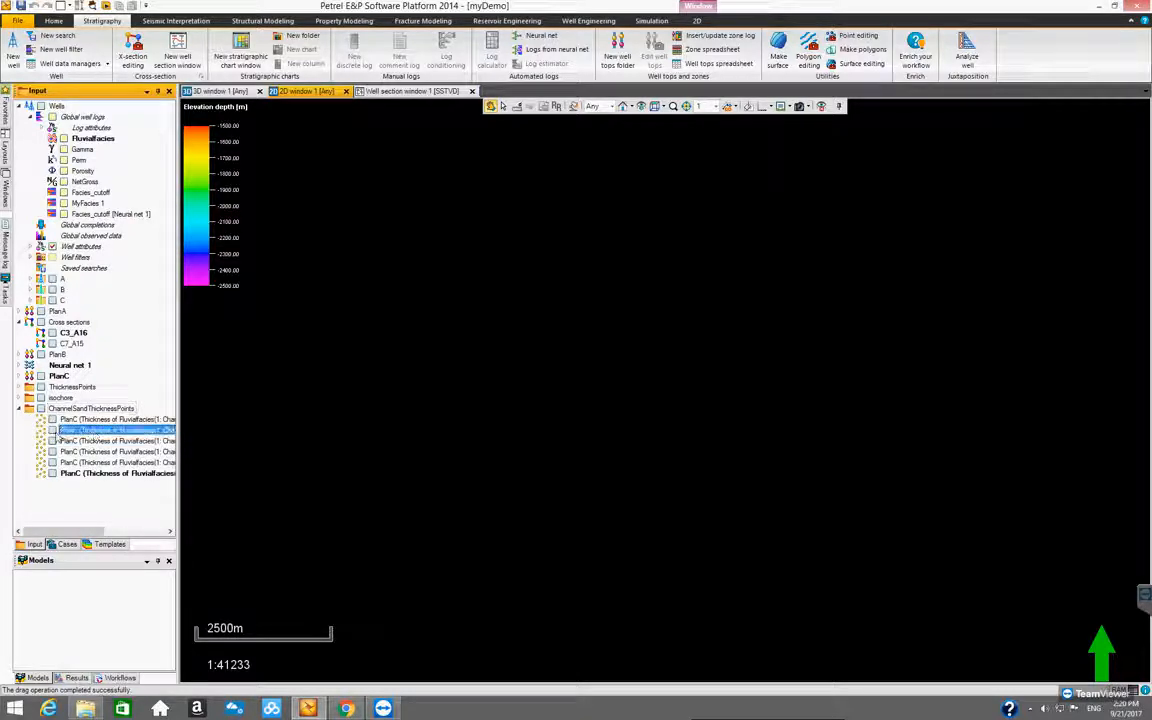
pyautogui.click(52, 431)
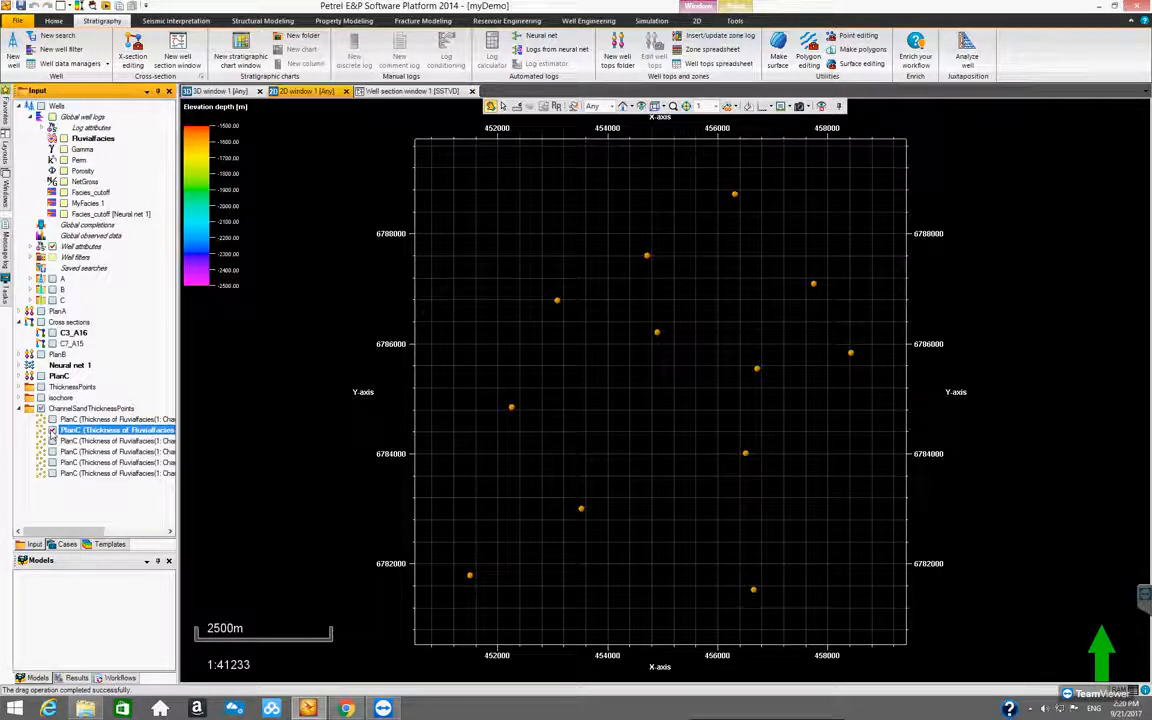
pyautogui.click(780, 45)
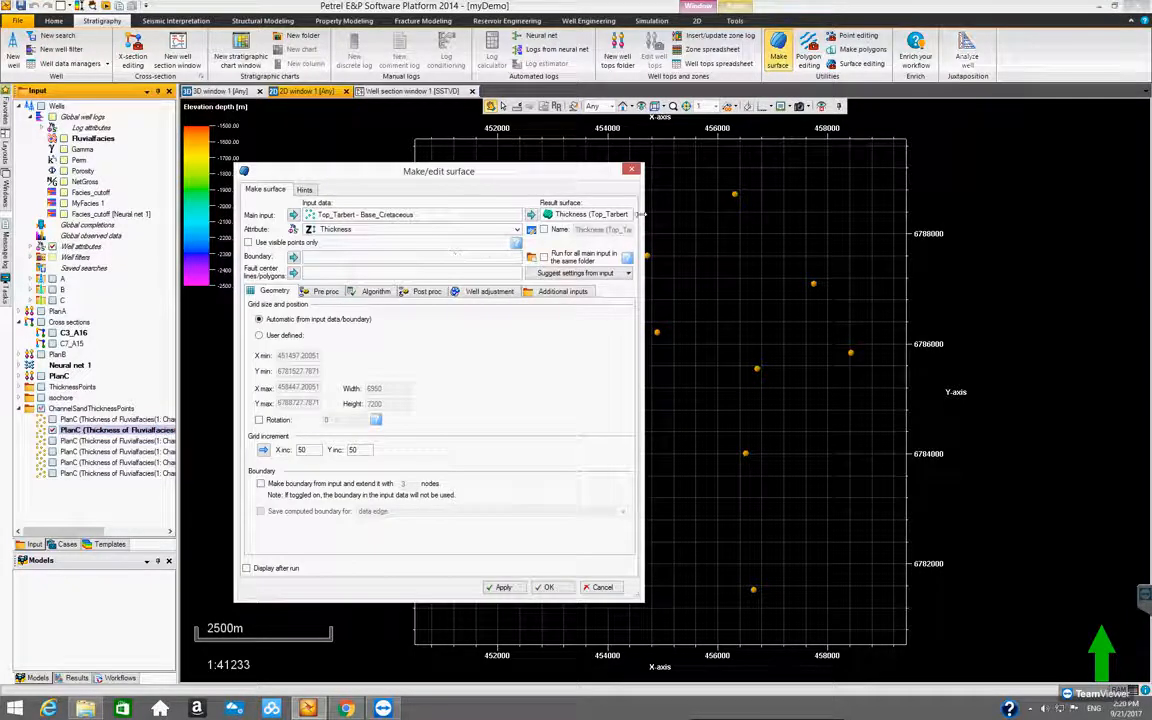
pyautogui.moveTo(641, 213); pyautogui.dragTo(687, 214)
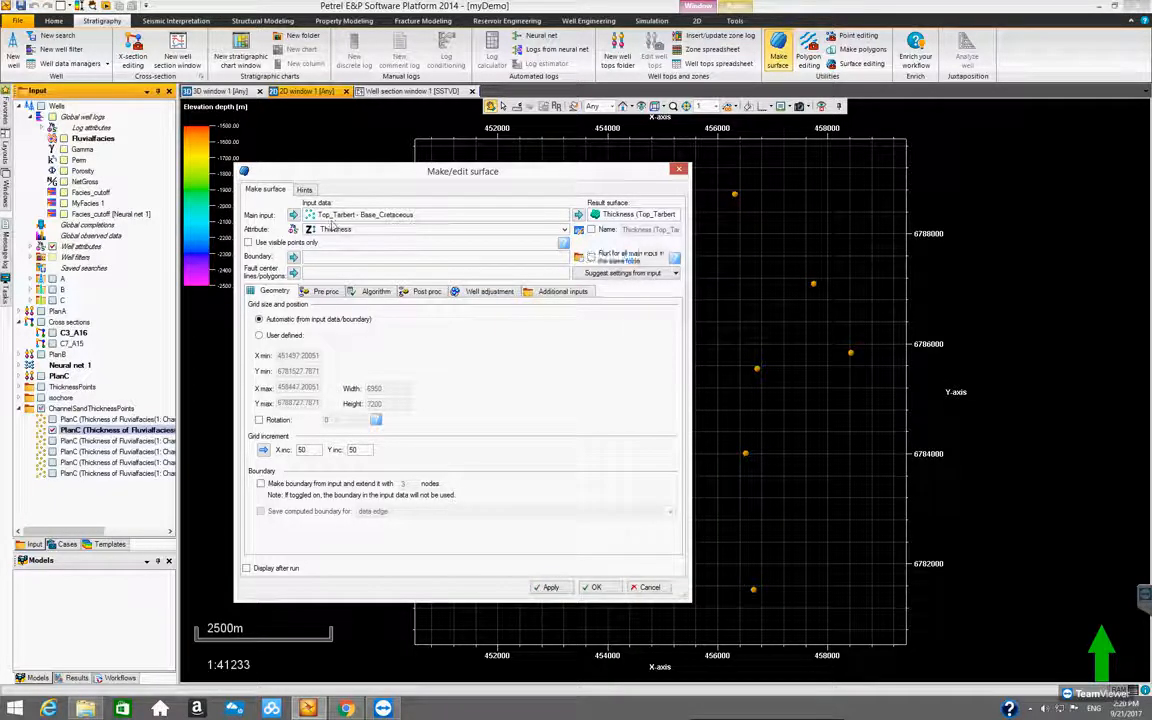
pyautogui.click(622, 216)
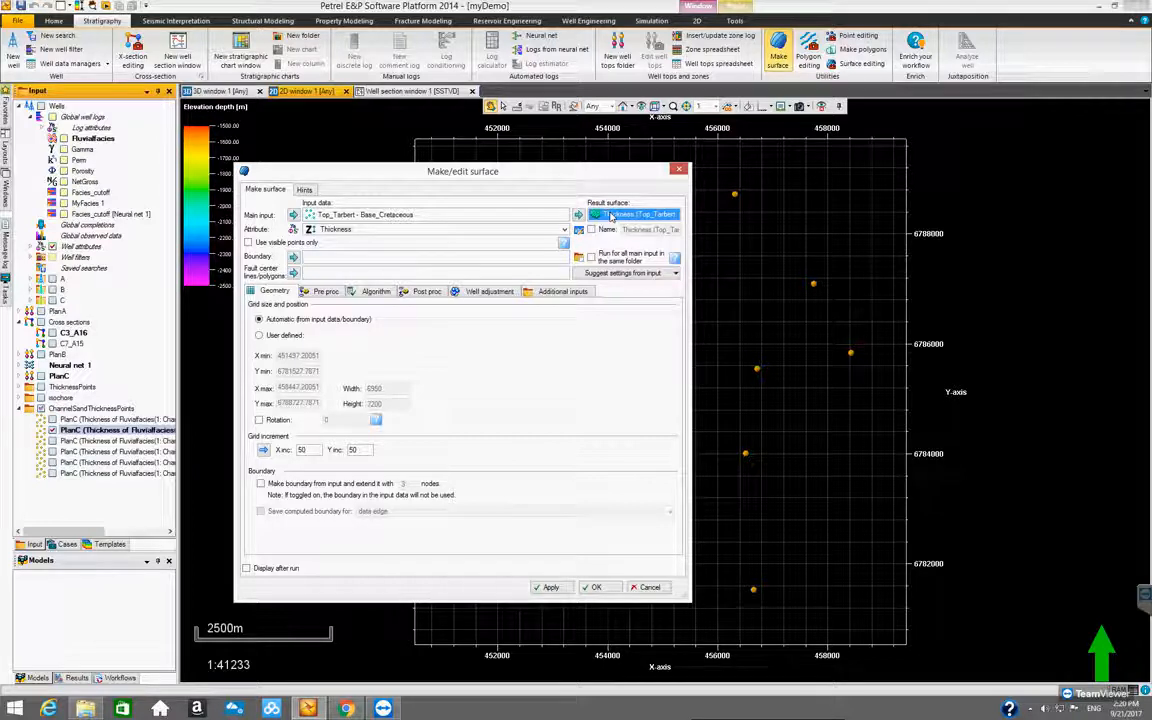
pyautogui.press('Delete')
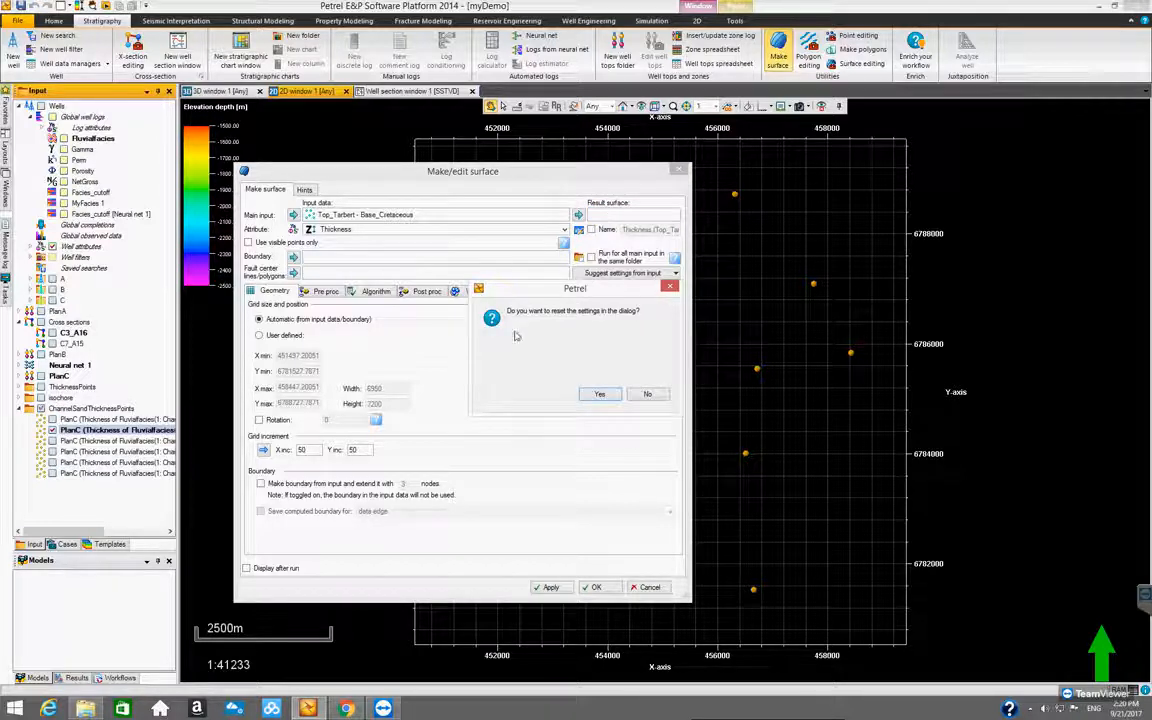
pyautogui.click(600, 394)
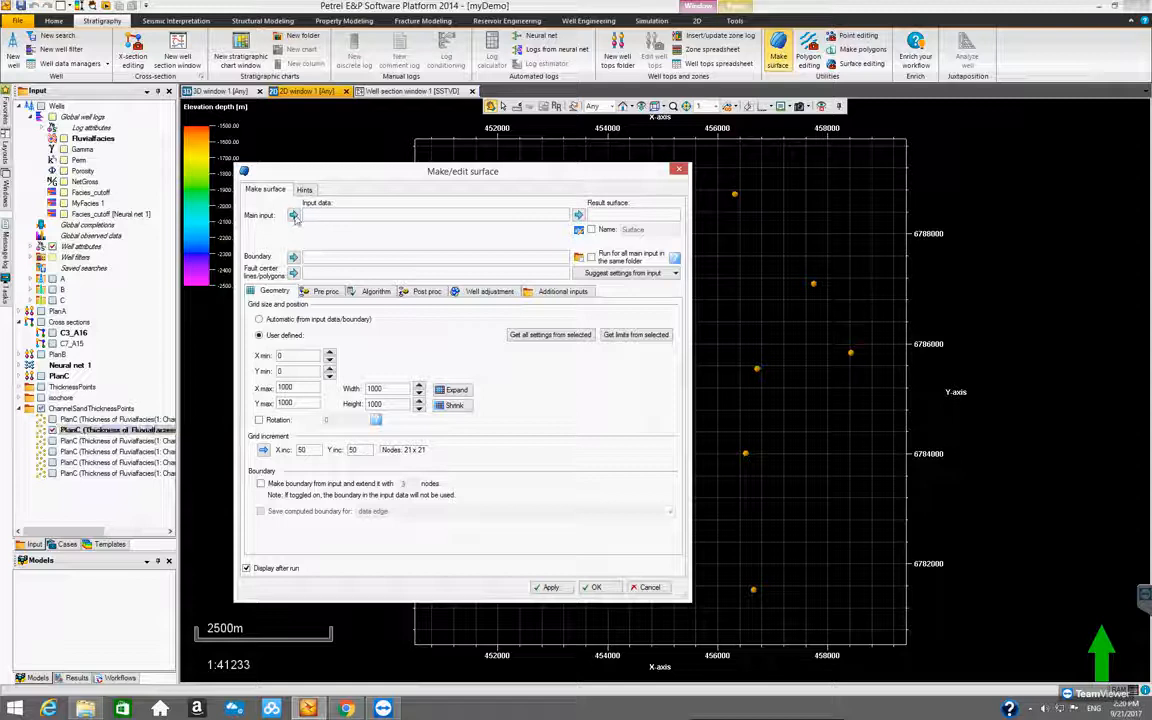
# Use the second point set as main input, run for all main input in the same folder, and make grid geometry automatic
pyautogui.click(293, 215)
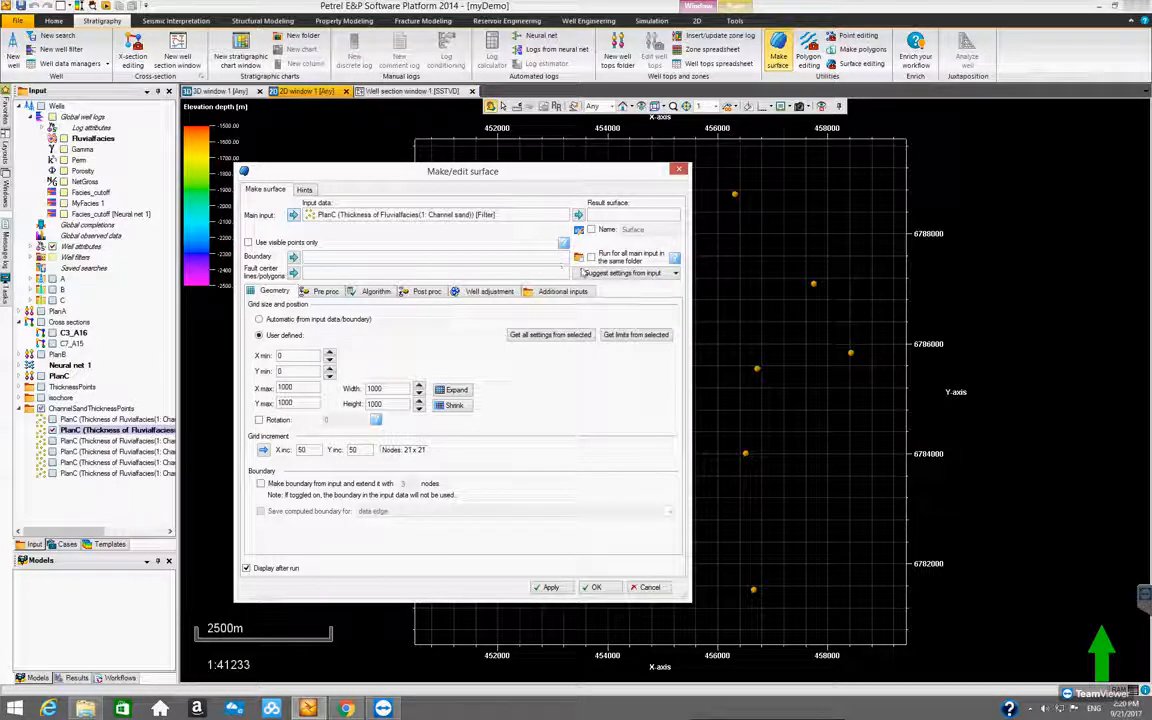
pyautogui.click(591, 257)
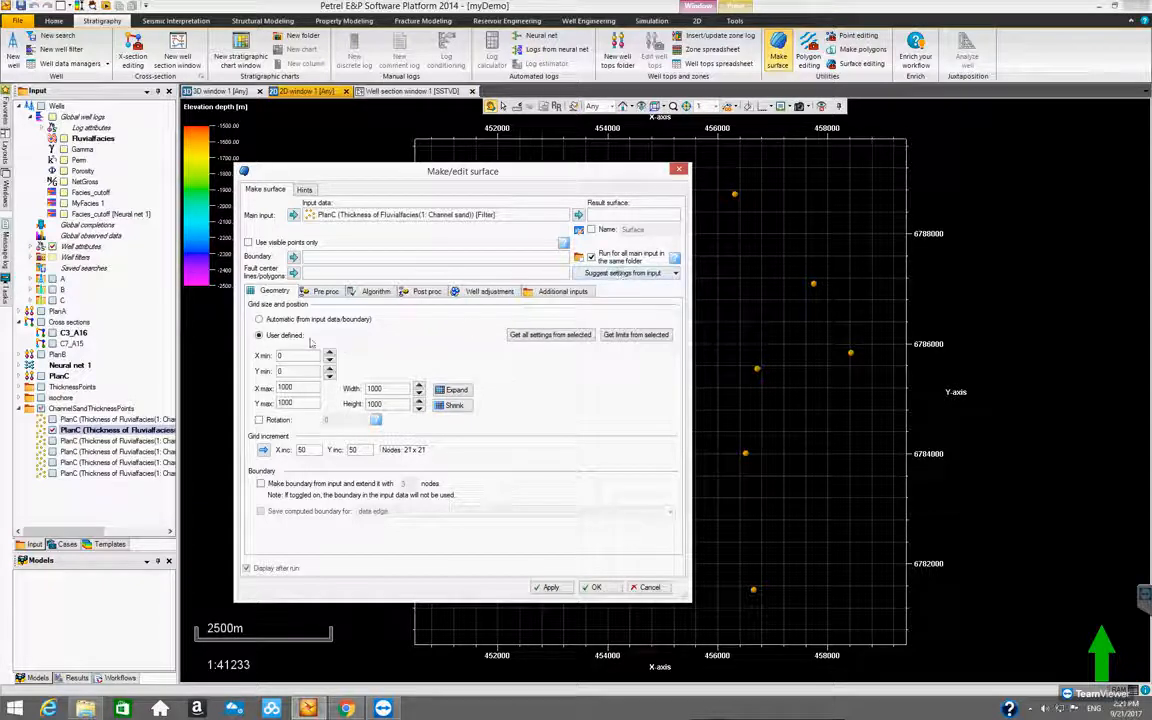
pyautogui.click(259, 319)
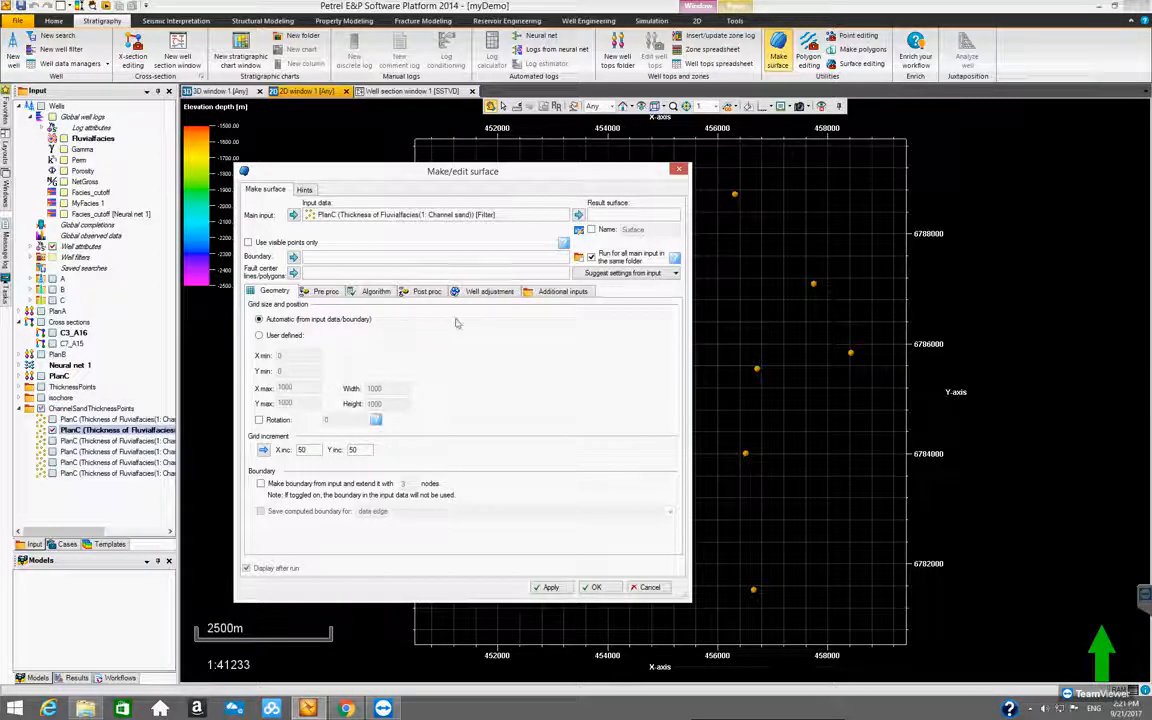
# Choose convergent interpolation as the gridding method and generate the surfaces
pyautogui.click(376, 292)
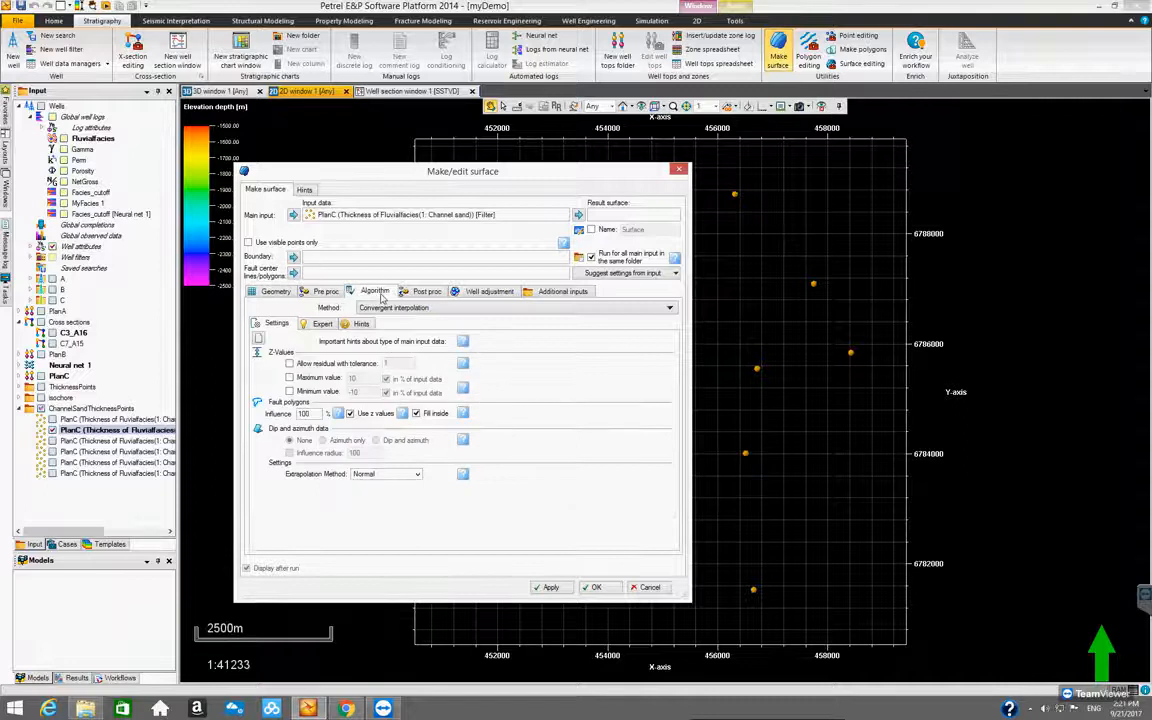
pyautogui.click(427, 310)
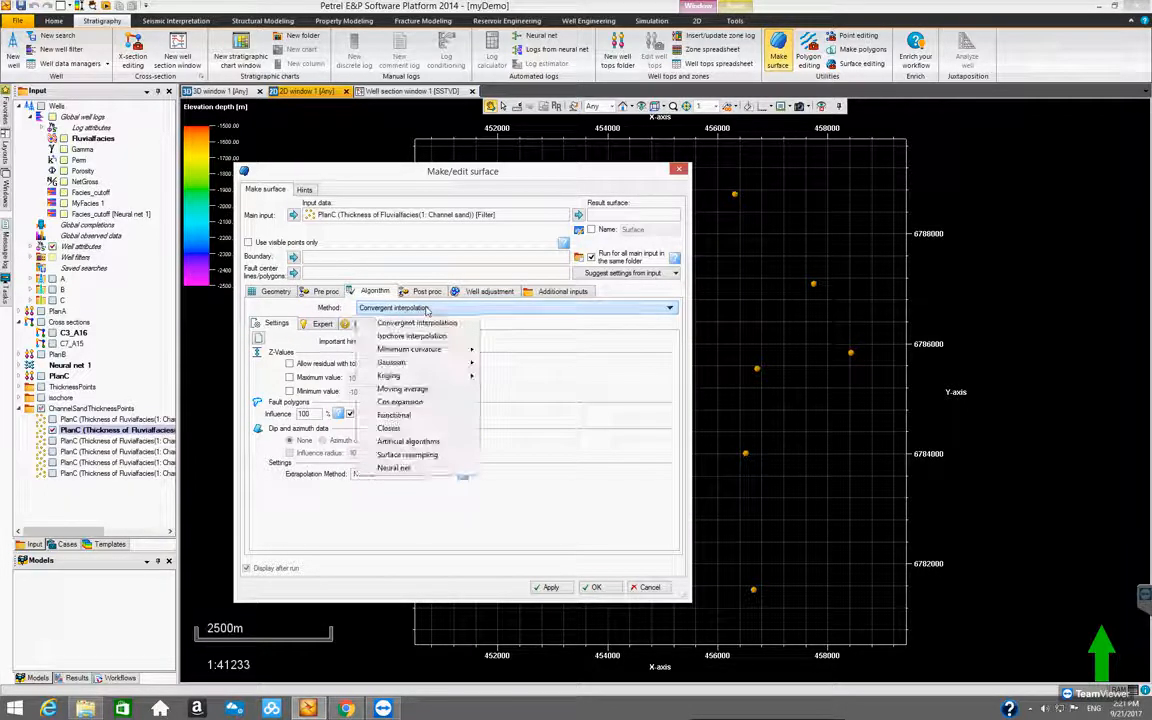
pyautogui.click(430, 324)
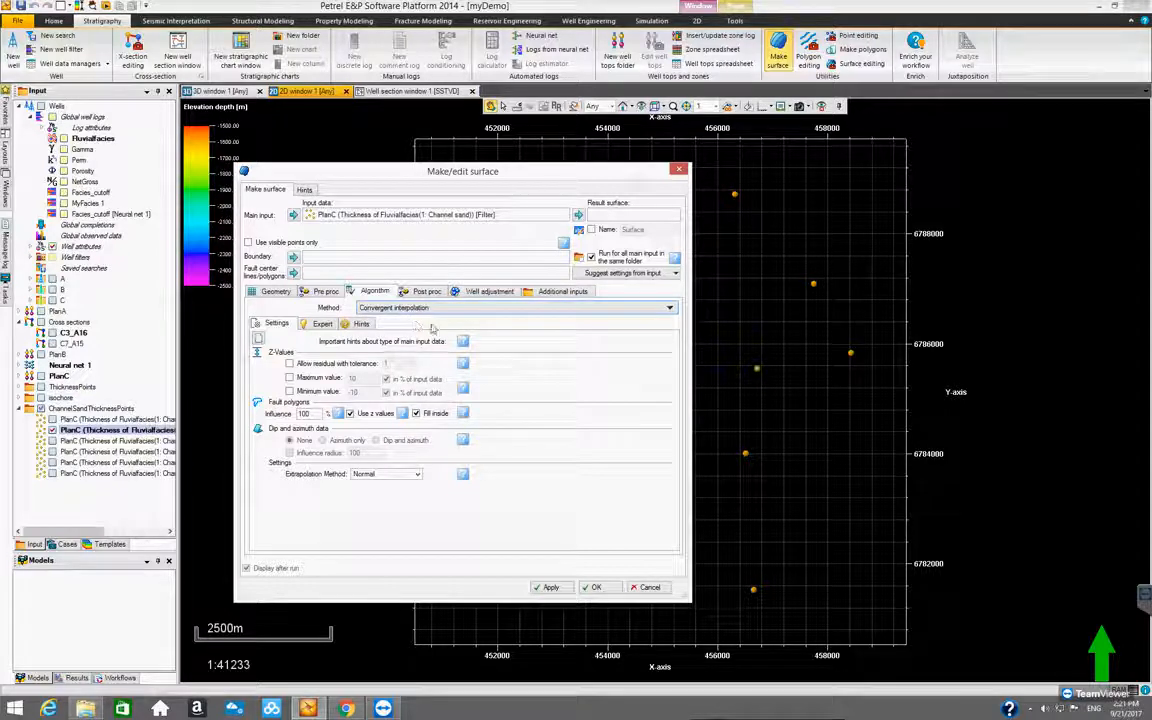
pyautogui.click(596, 587)
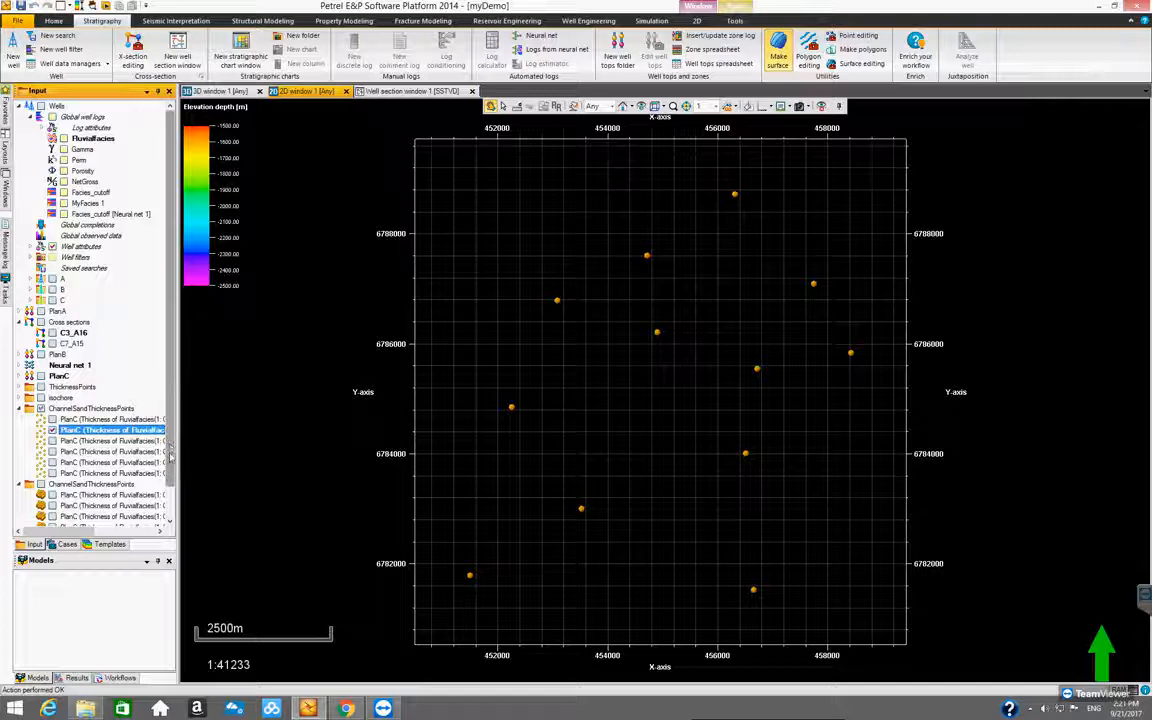
# Hide and collapse the channel sand points folder, and display the second generated thickness surface in the 2D window
pyautogui.scroll(-2, 107, 468)
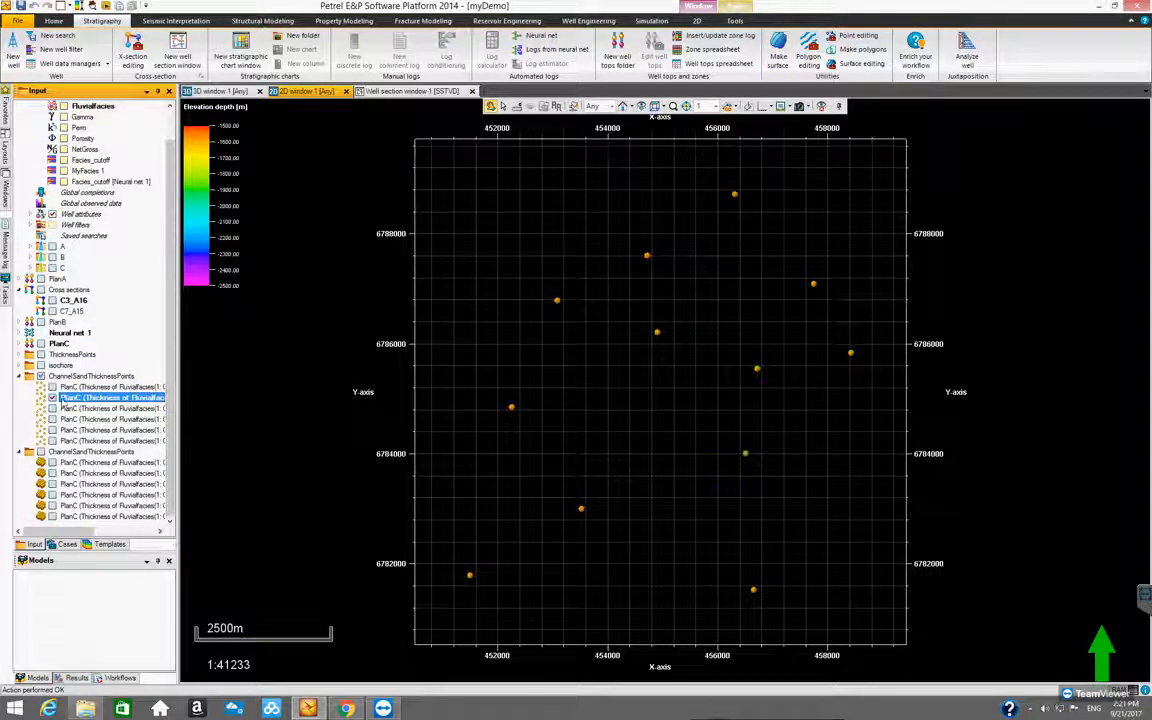
pyautogui.click(40, 376)
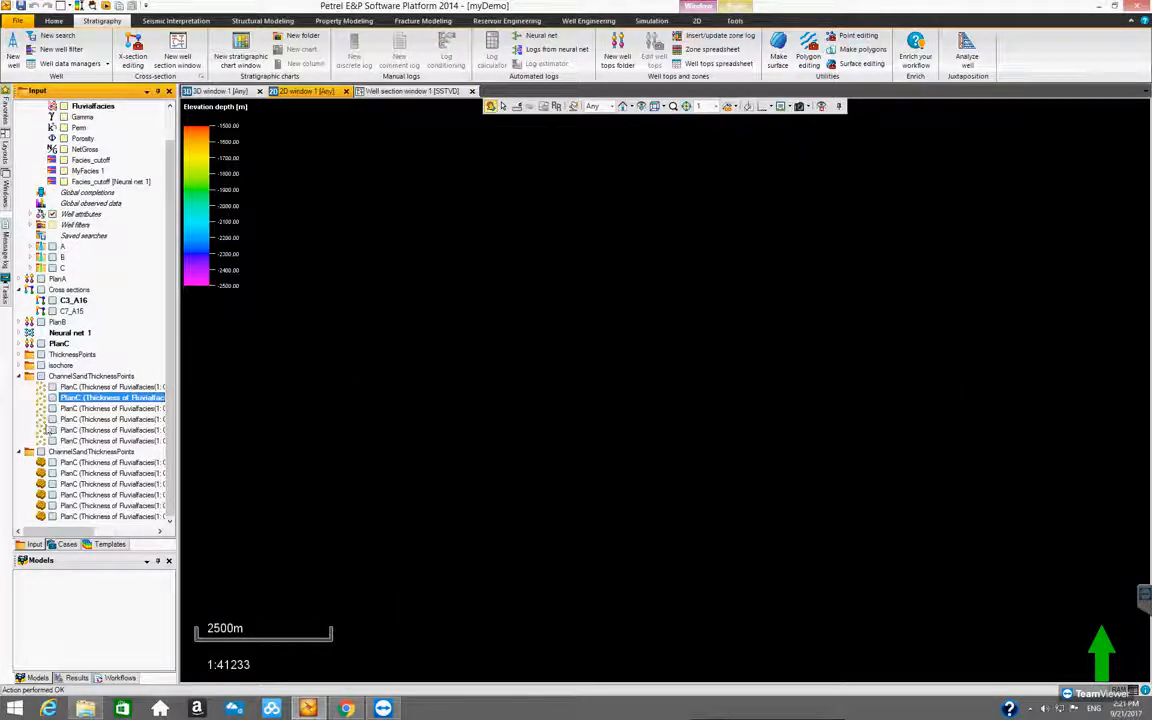
pyautogui.click(18, 377)
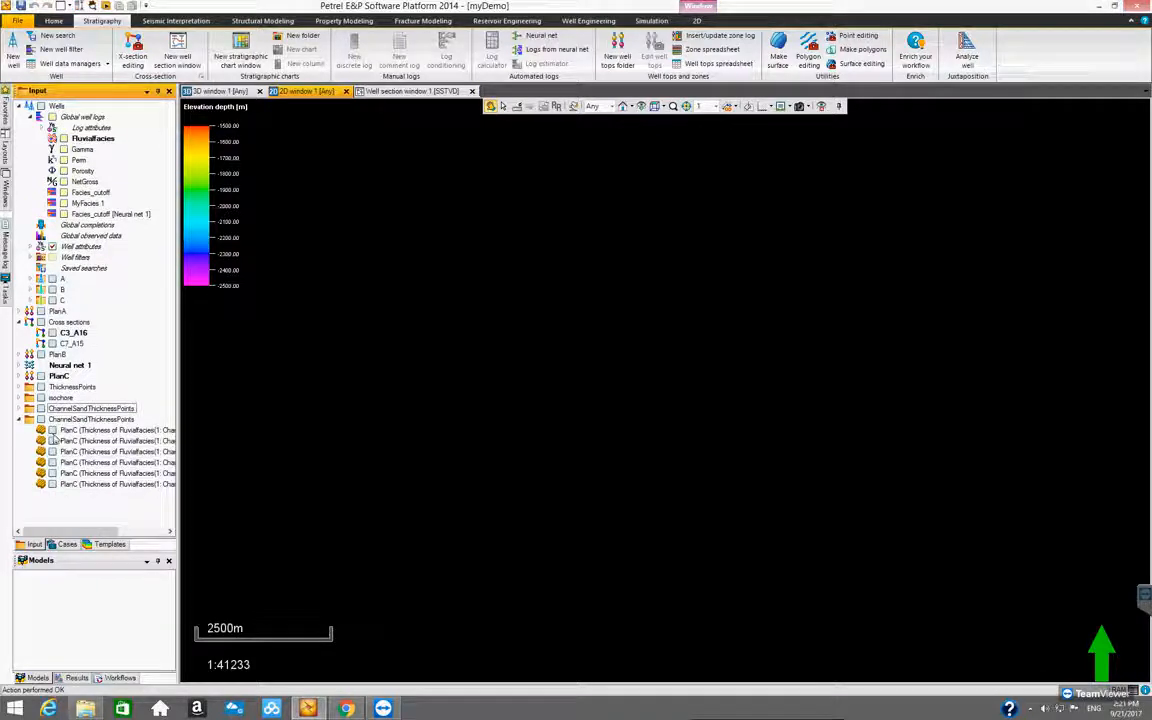
pyautogui.click(52, 441)
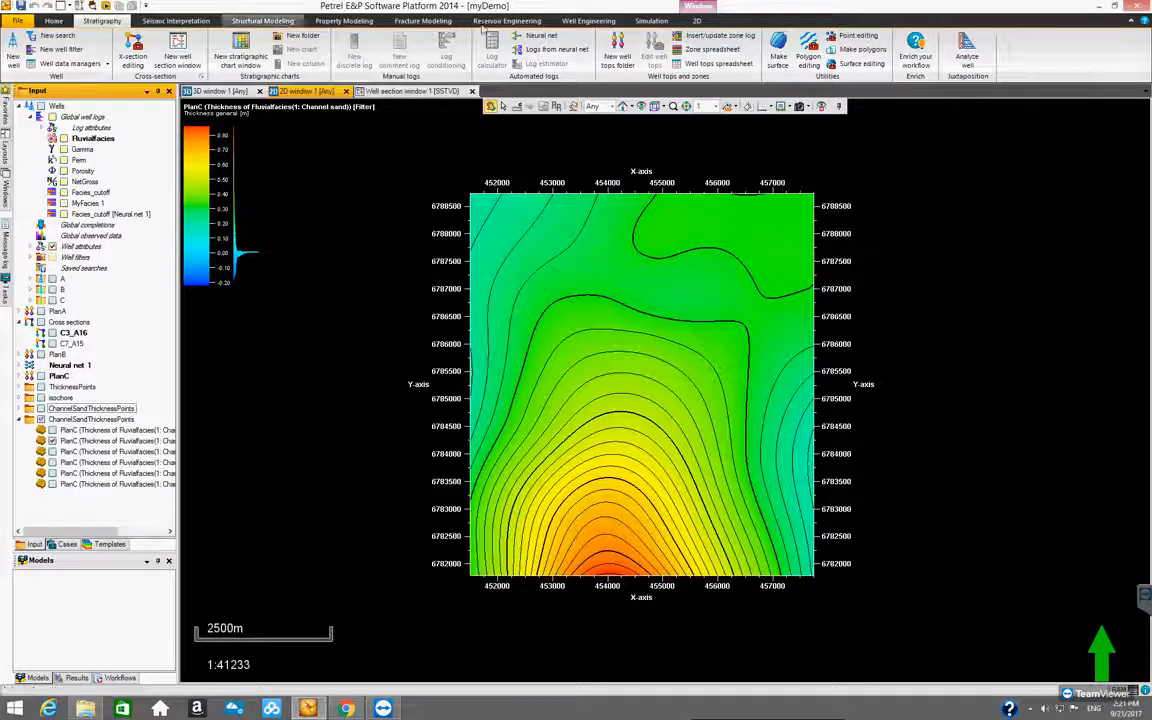
# Try to adjust the color table of the displayed channel sand thickness surface
pyautogui.click(100, 440)
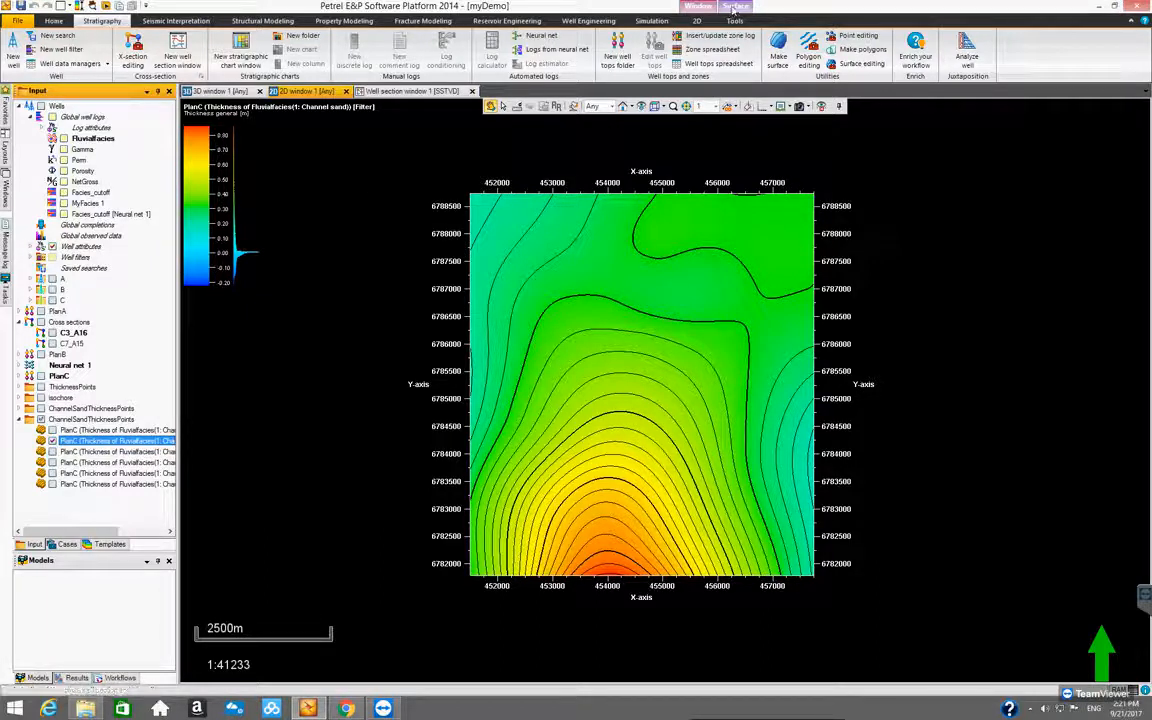
pyautogui.click(735, 20)
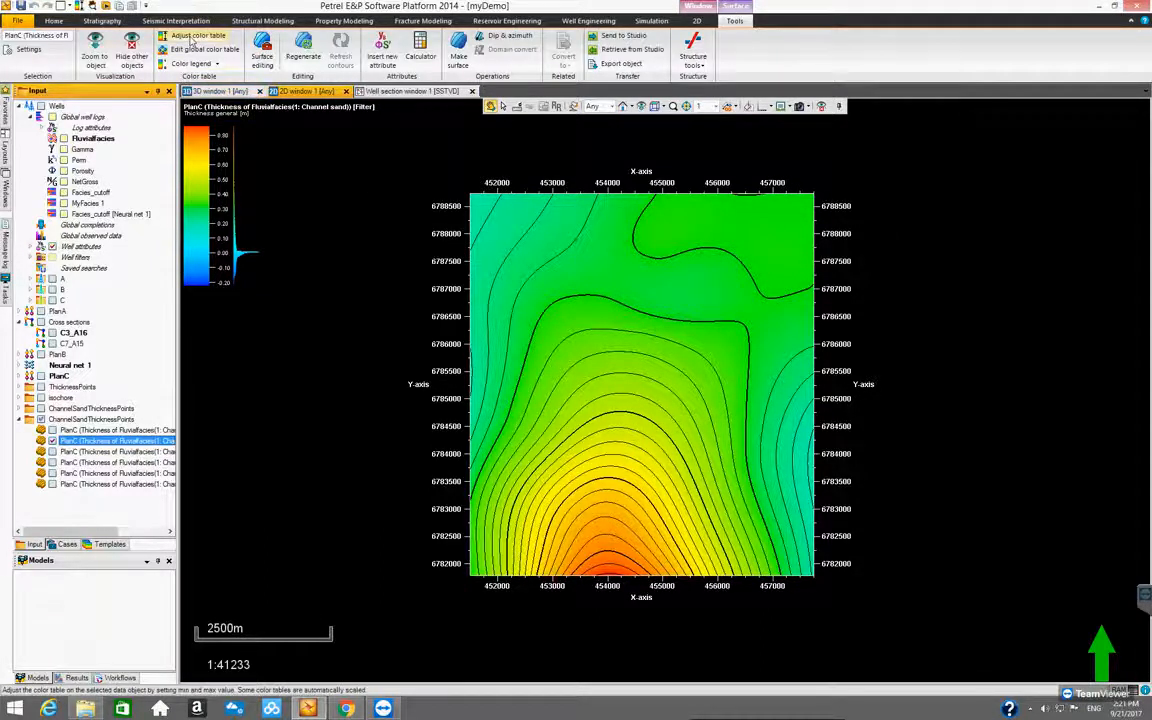
pyautogui.click(192, 37)
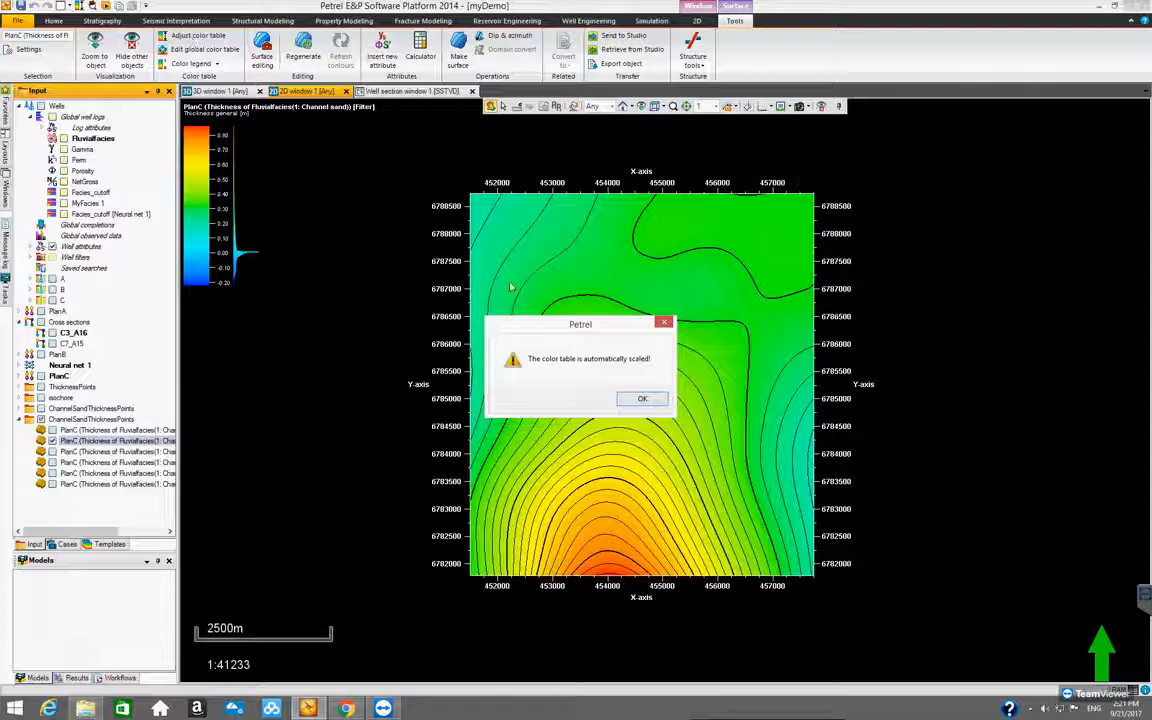
pyautogui.click(634, 399)
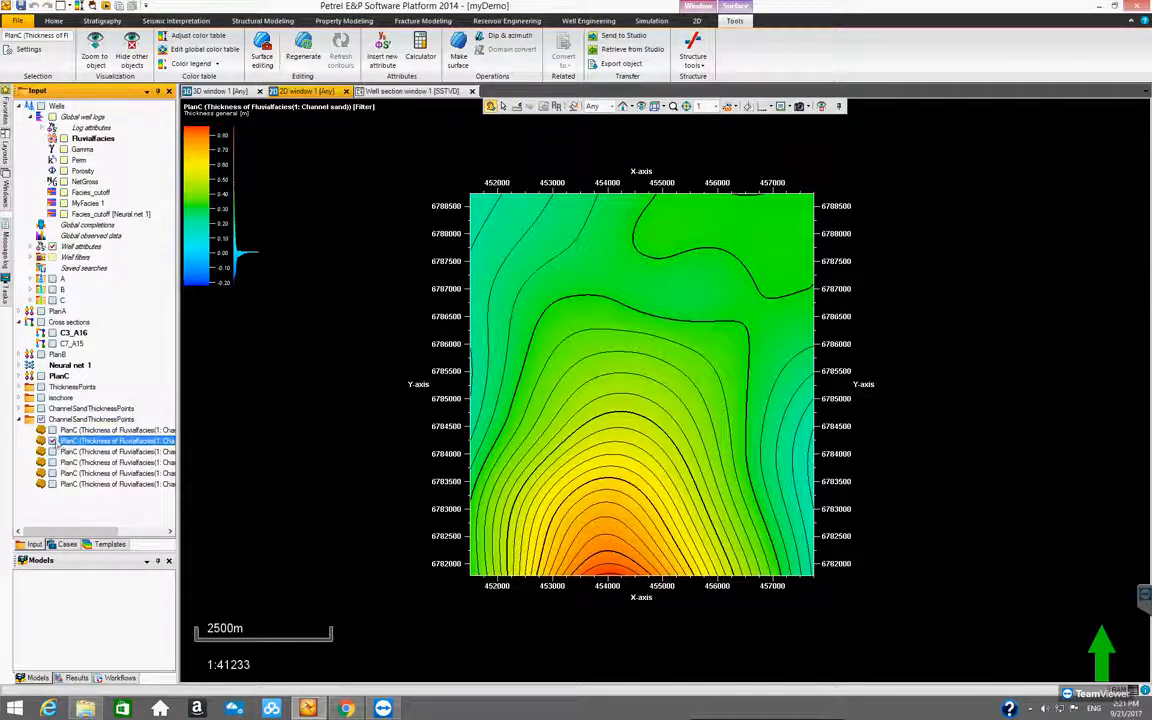
# Examine the generated channel sand thickness surfaces one at a time in the 2D window, ending on the first surface
pyautogui.click(51, 432)
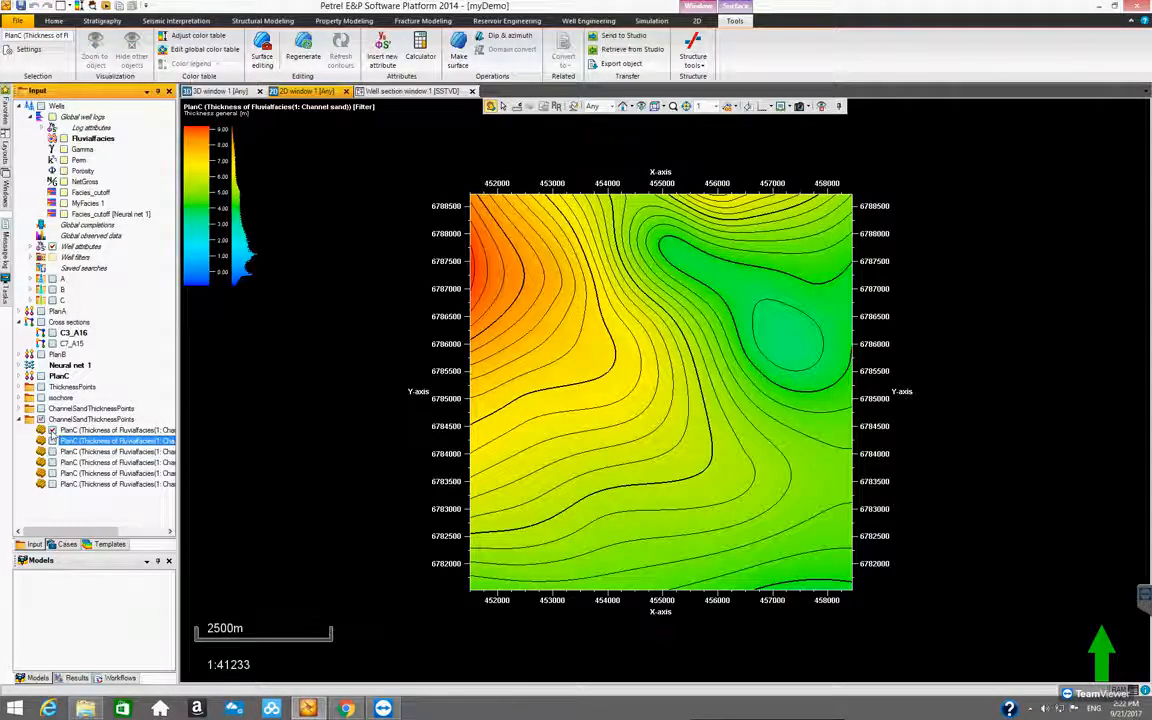
pyautogui.click(51, 441)
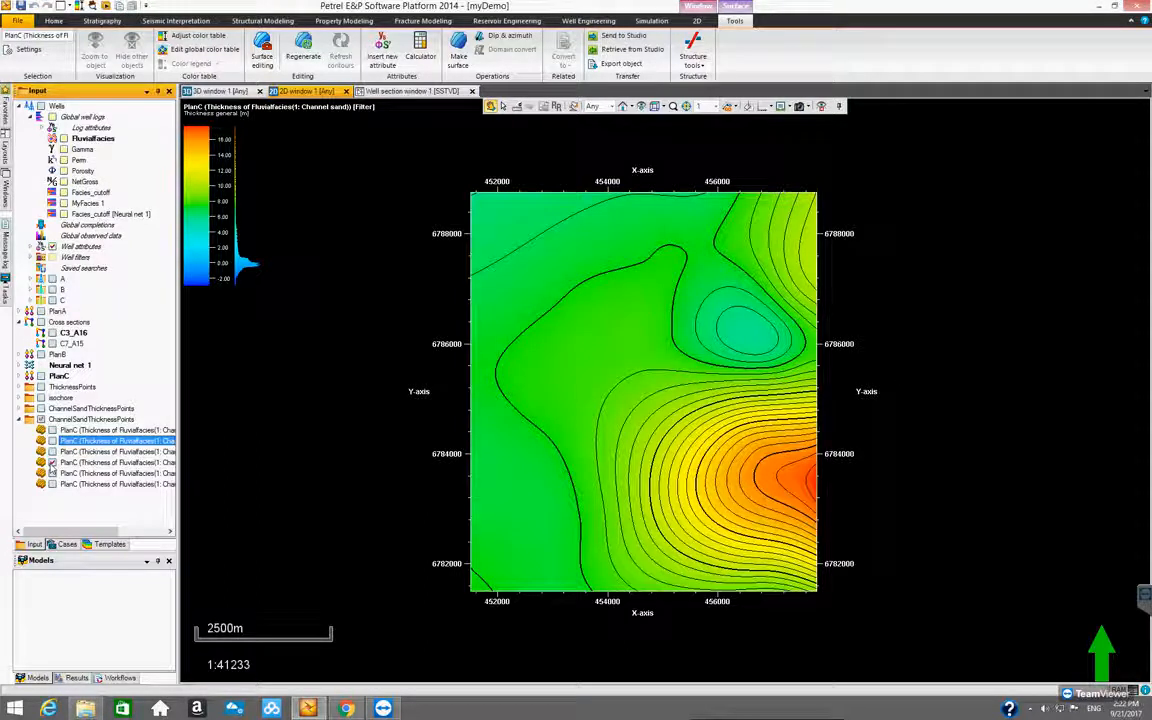
pyautogui.click(52, 473)
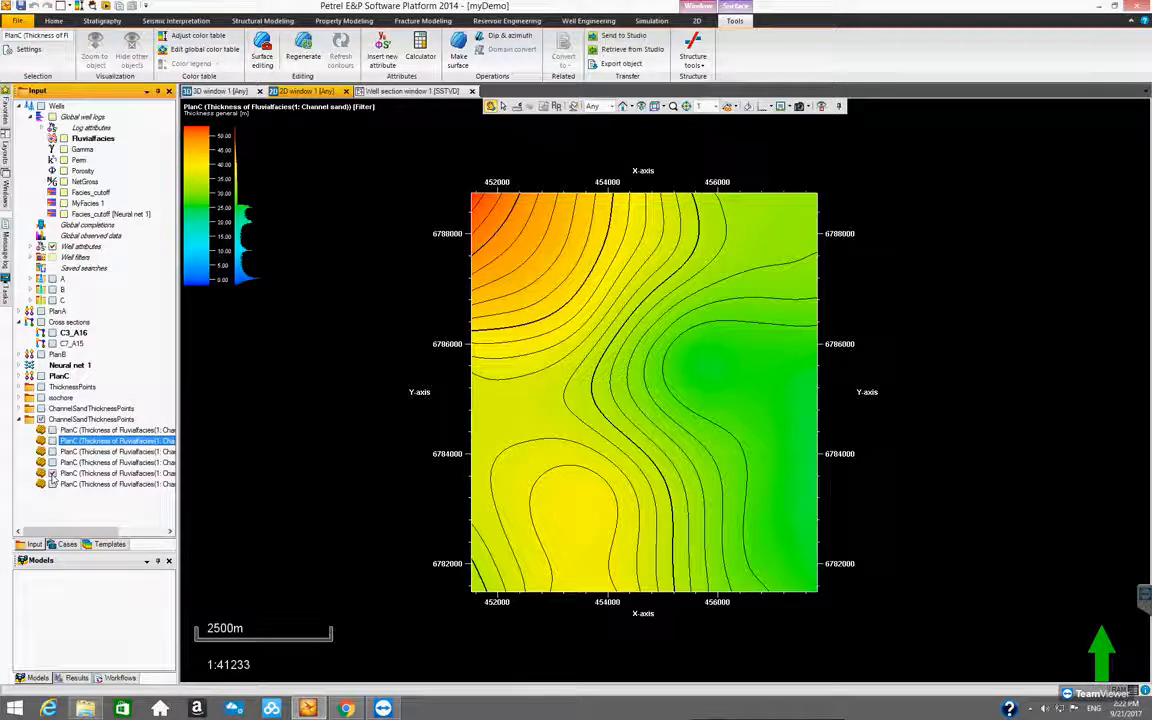
pyautogui.click(52, 473)
pyautogui.click(52, 485)
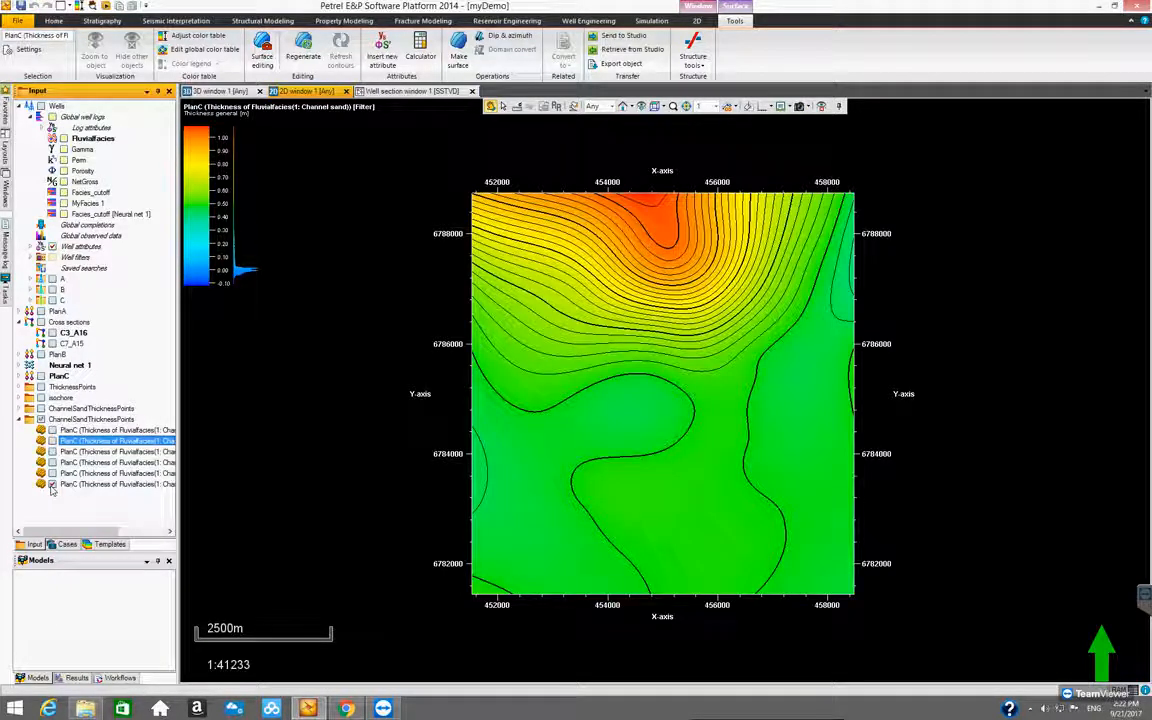
pyautogui.click(52, 485)
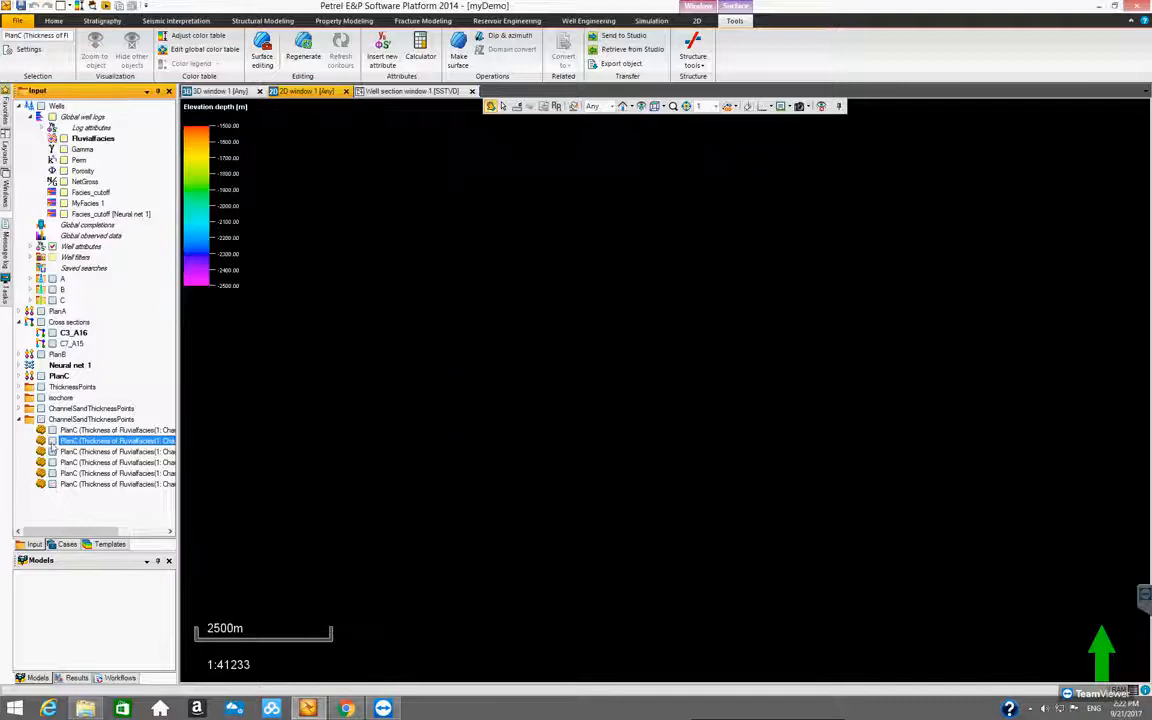
pyautogui.click(52, 441)
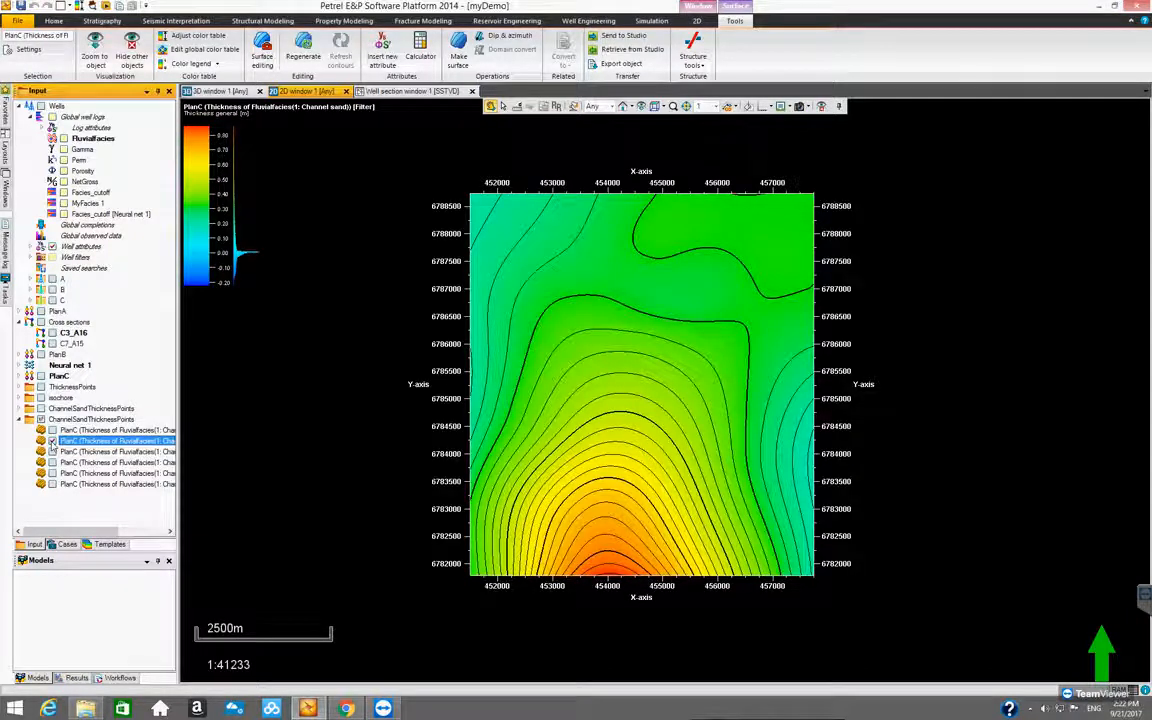
pyautogui.click(52, 441)
pyautogui.click(52, 430)
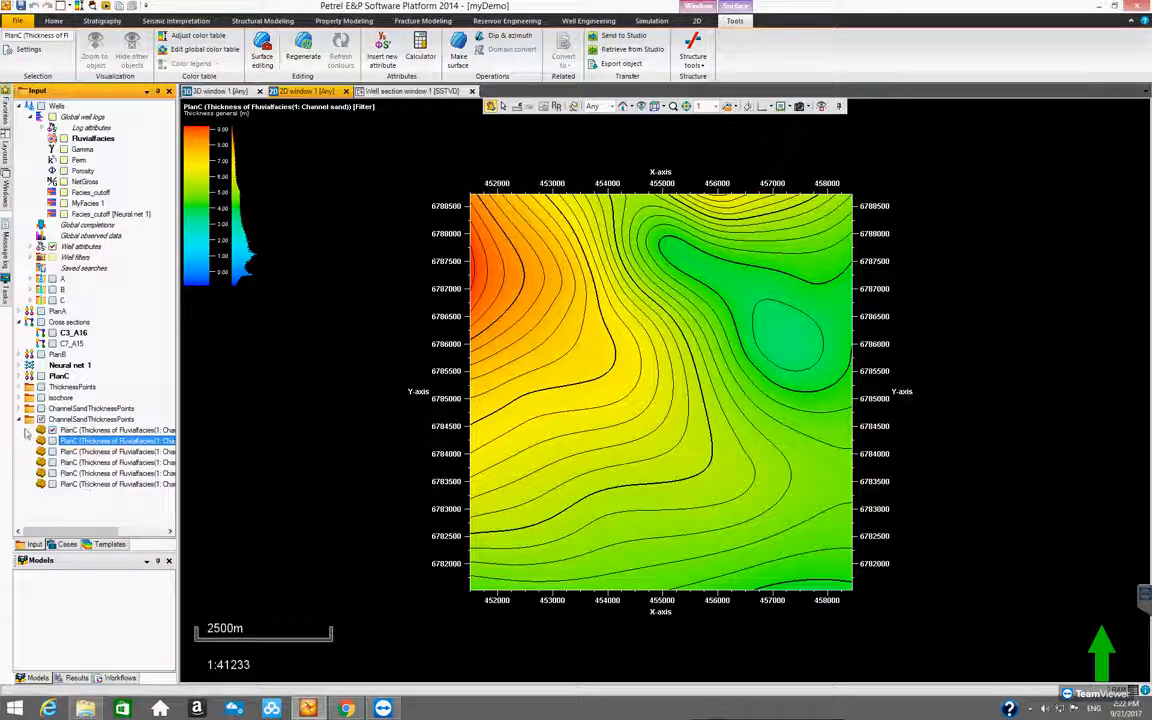
# Collapse the folder holding the generated thickness surfaces and rename it ChannelSandThicknessSurface
pyautogui.click(21, 421)
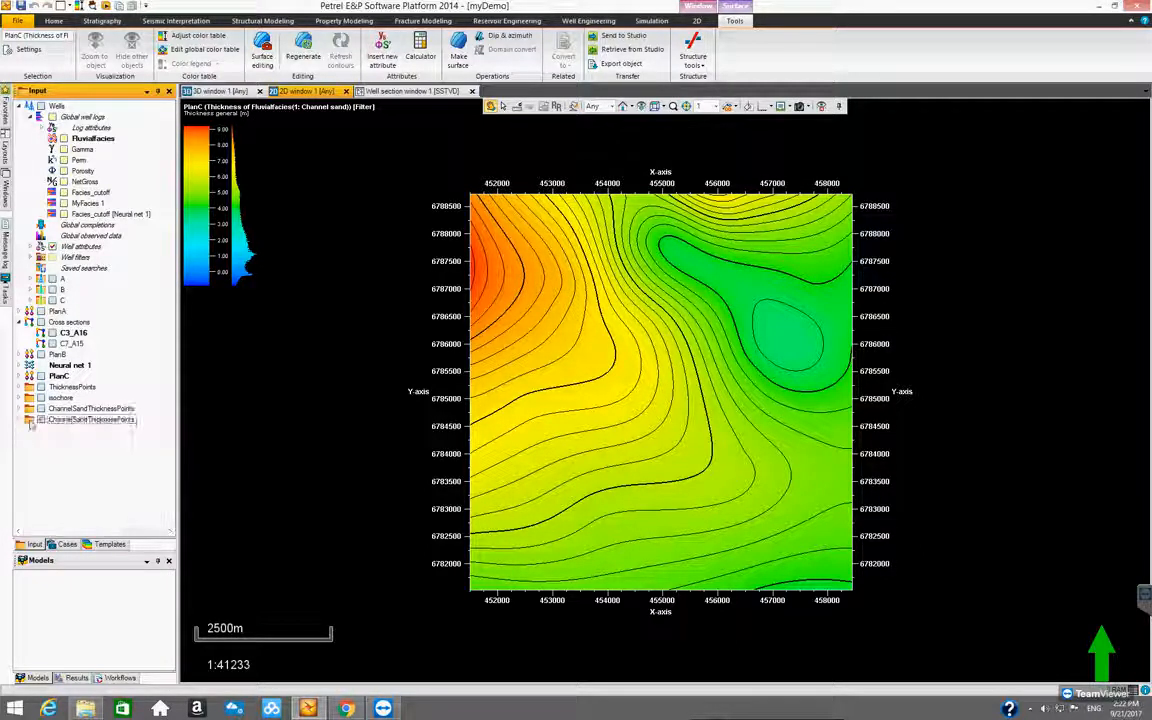
pyautogui.click(107, 421)
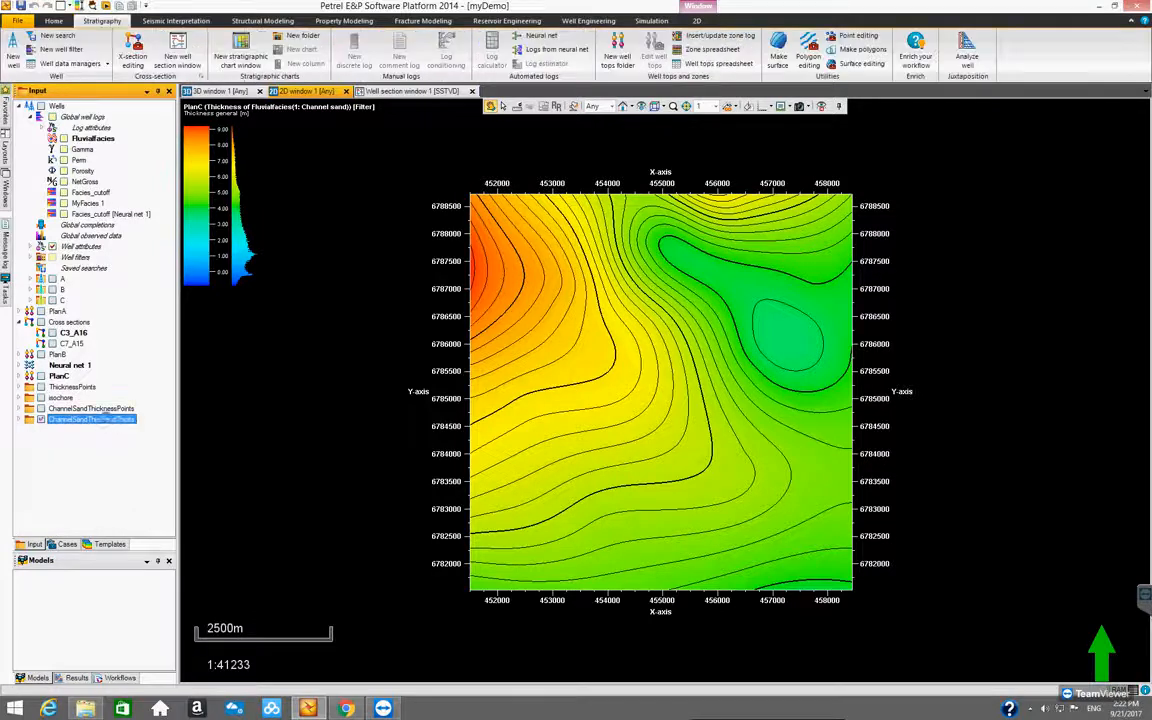
pyautogui.doubleClick(107, 421)
pyautogui.moveTo(266, 154); pyautogui.dragTo(306, 157)
pyautogui.click(308, 154)
pyautogui.write('SandThicknessS')
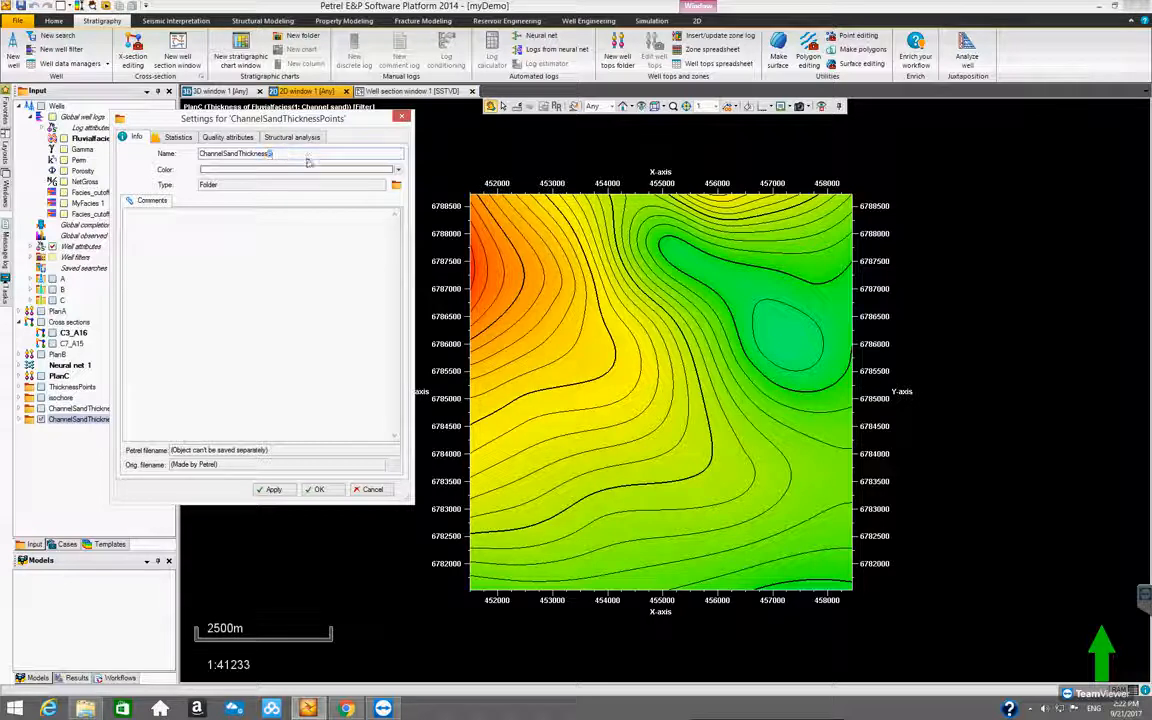
pyautogui.write('urface')
pyautogui.click(306, 489)
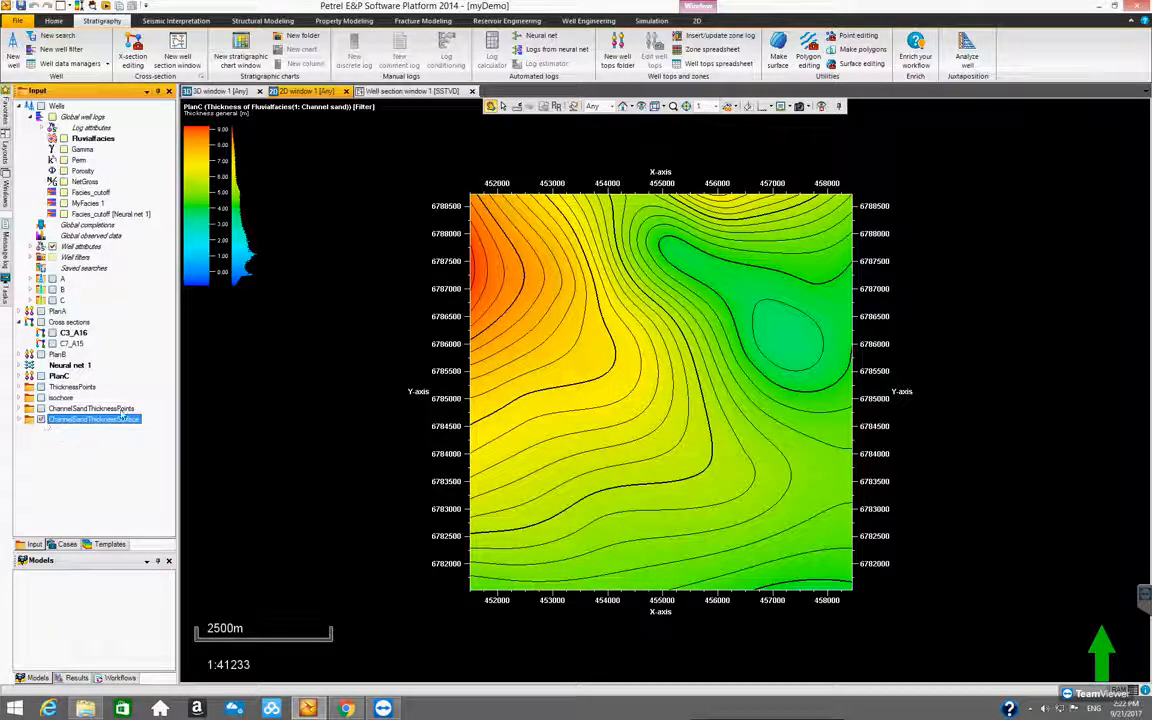
# Collapse the Wells folder, expand the PlanC well tops and insert a new continuous attribute
pyautogui.moveTo(178, 358); pyautogui.dragTo(168, 358)
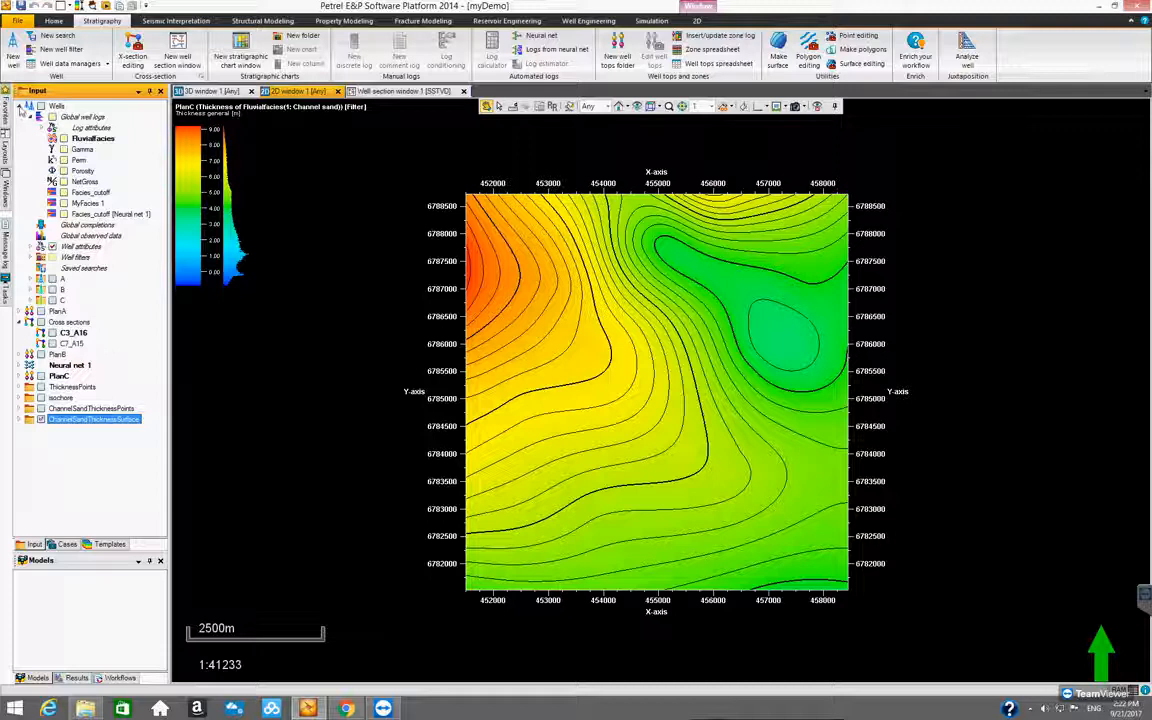
pyautogui.click(23, 107)
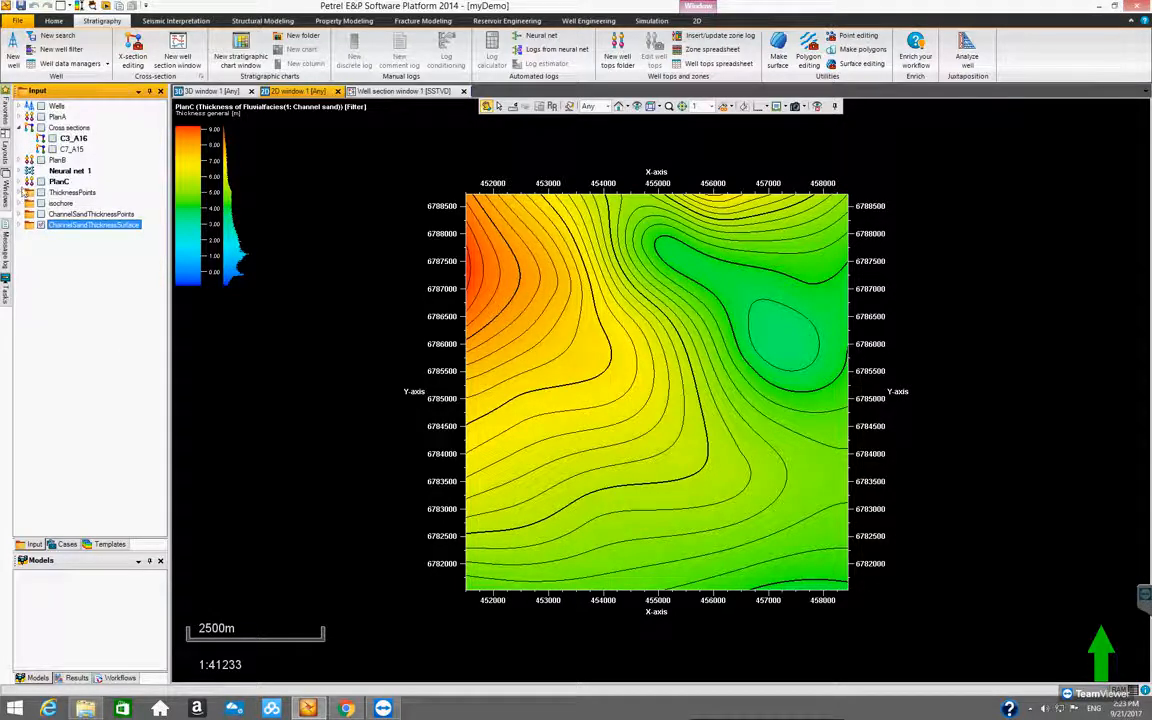
pyautogui.click(20, 183)
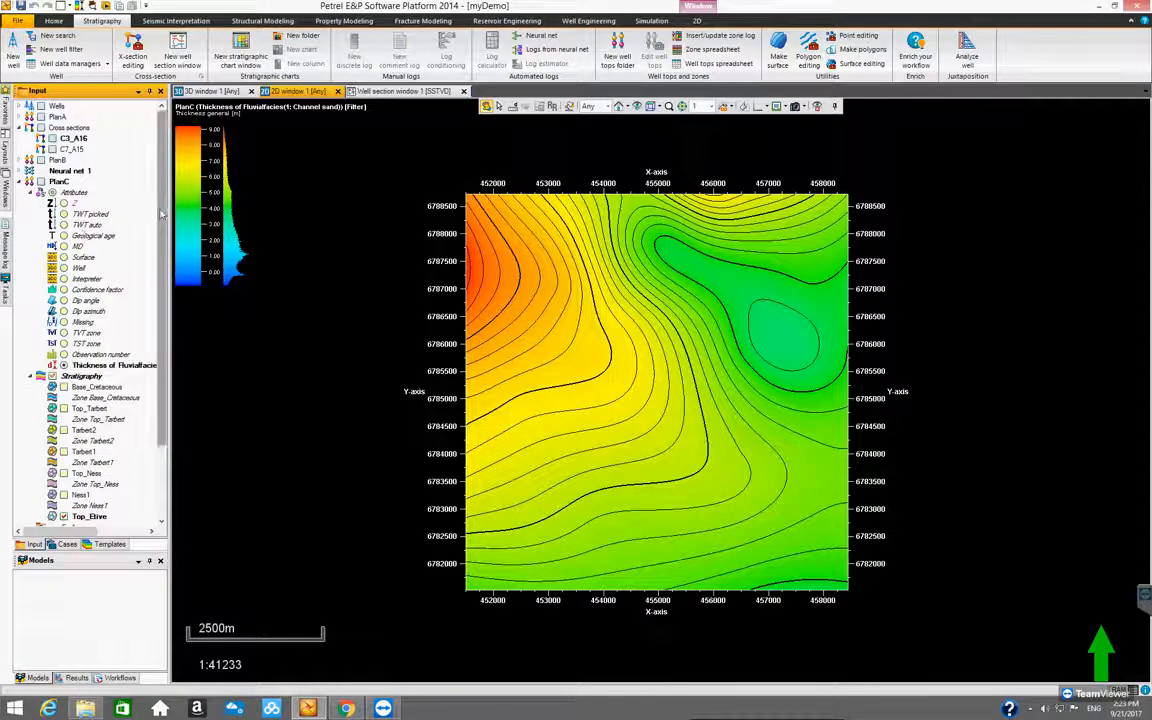
pyautogui.scroll(-1, 162, 243)
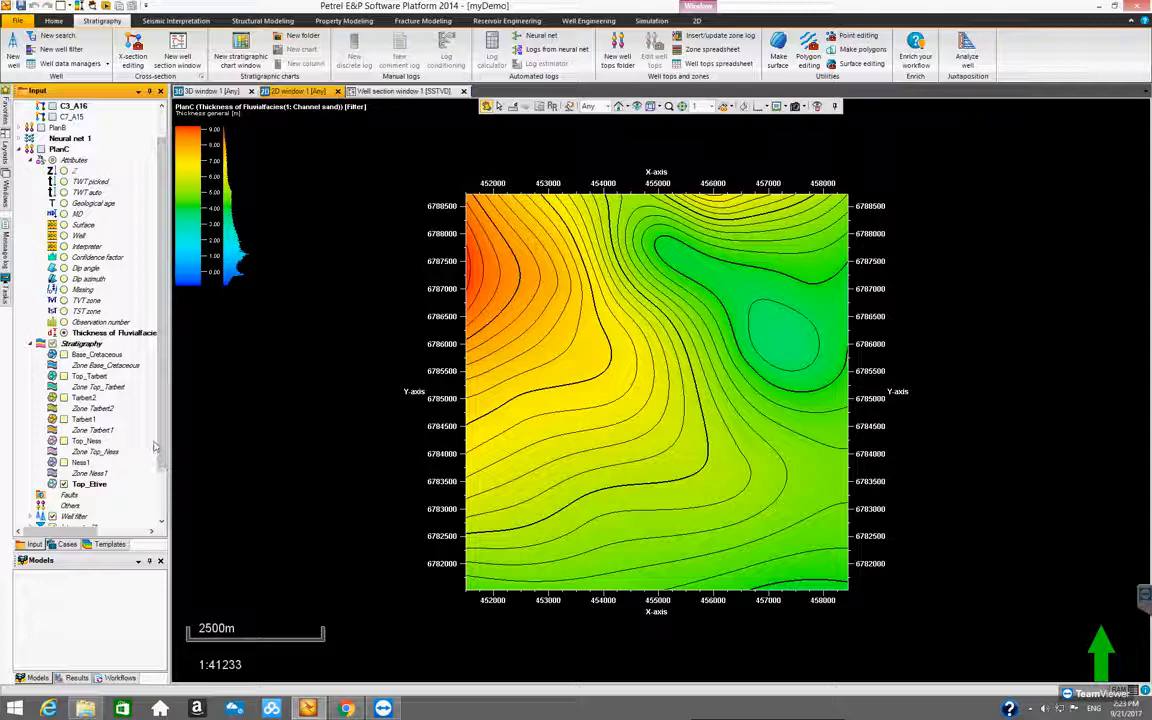
pyautogui.scroll(-2, 163, 460)
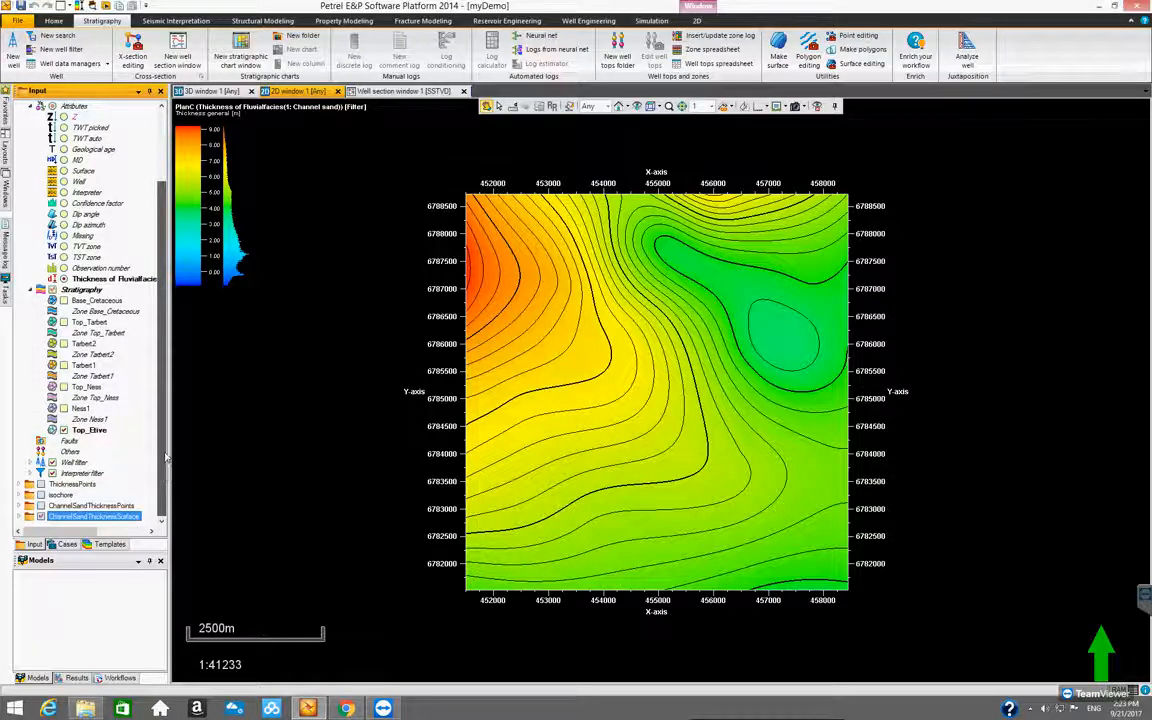
pyautogui.scroll(3, 166, 457)
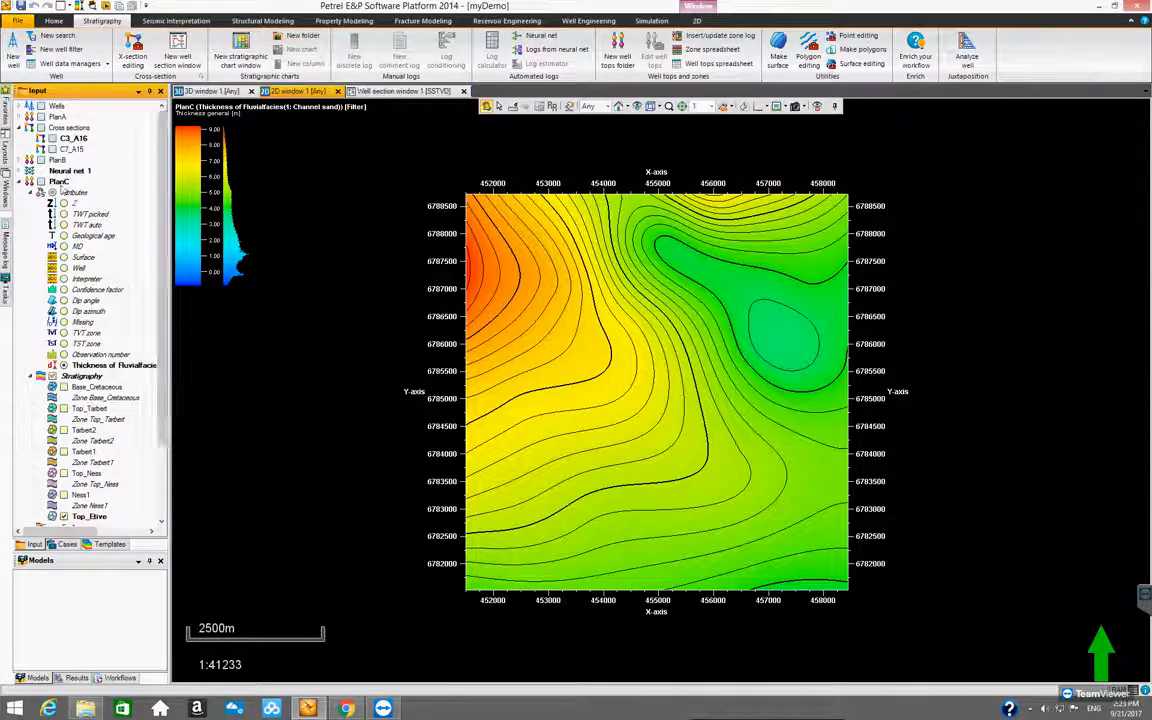
pyautogui.click(74, 193)
pyautogui.rightClick(74, 193)
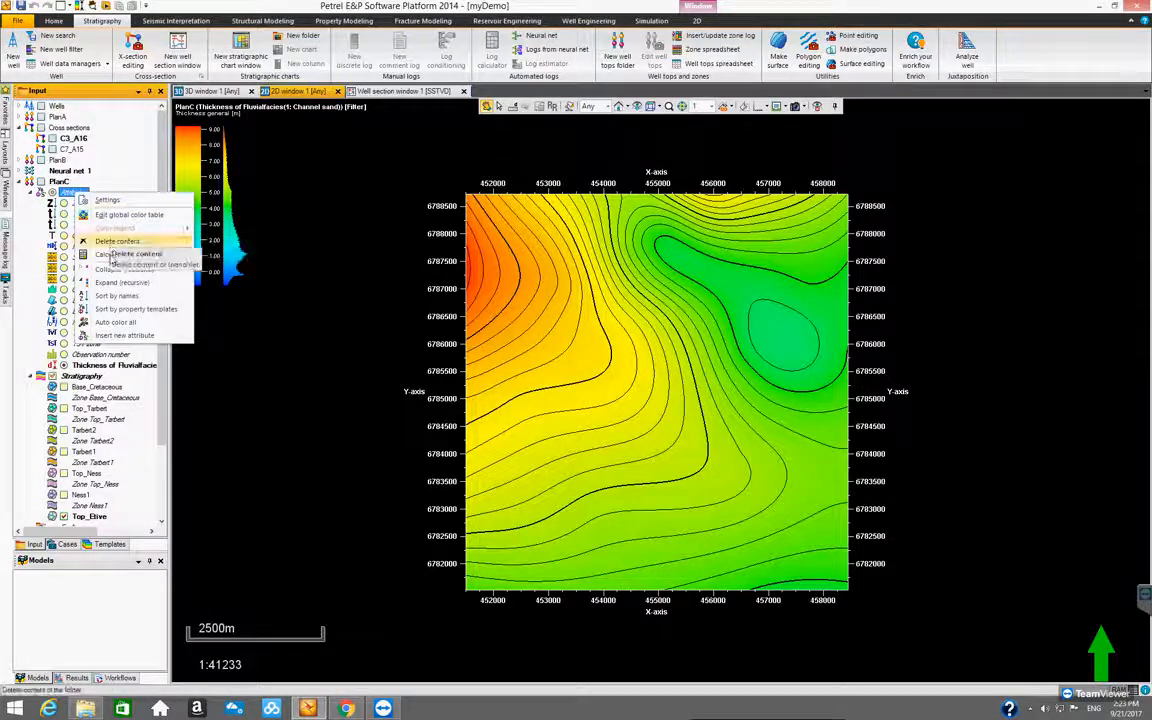
pyautogui.click(111, 336)
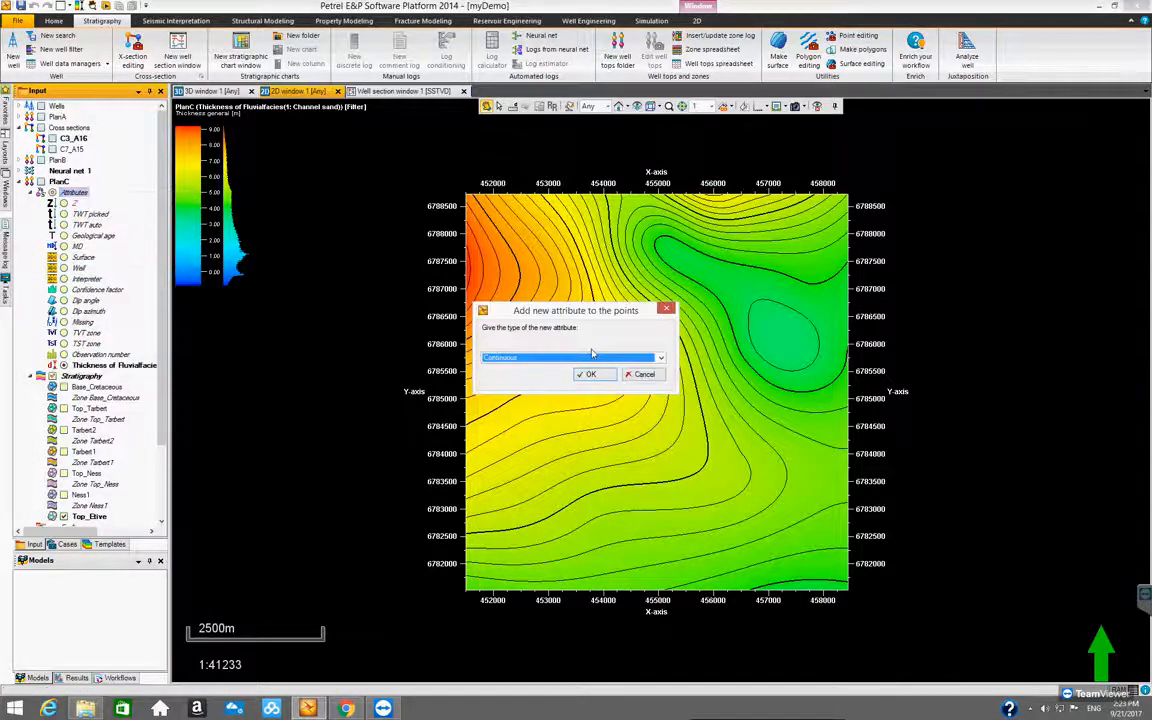
pyautogui.click(589, 374)
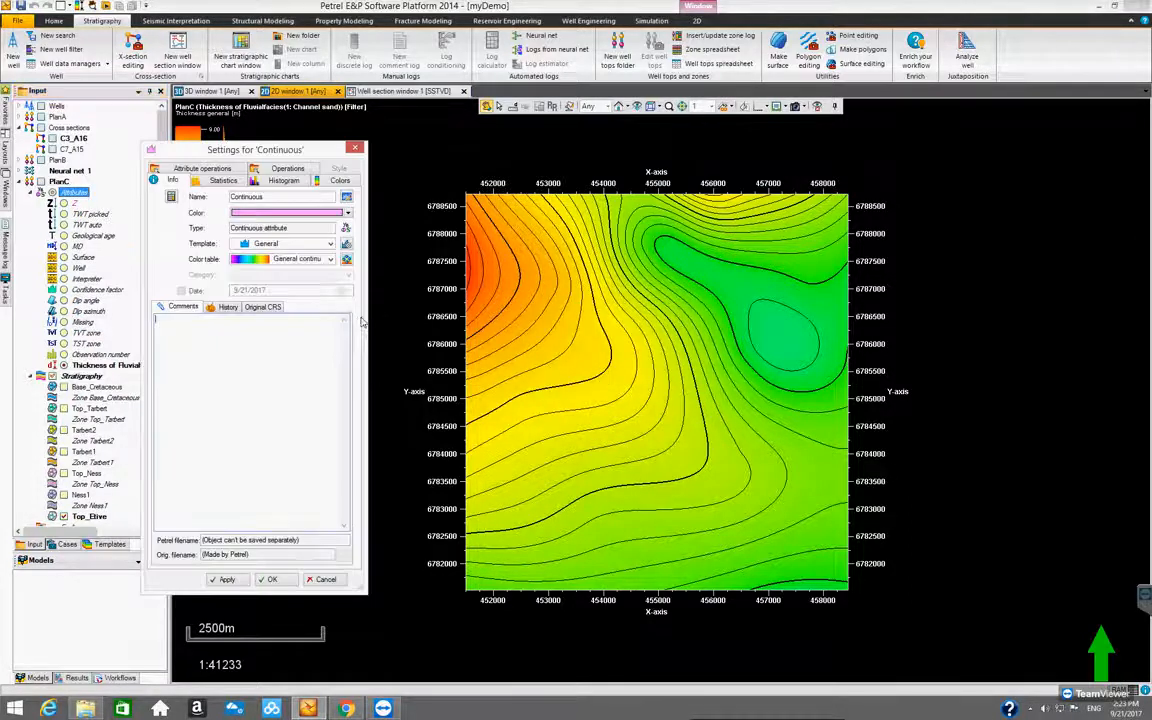
# Set the new attribute's operations to update the zones at level 1, sampling from the Porosity well log
pyautogui.moveTo(365, 316); pyautogui.dragTo(648, 316)
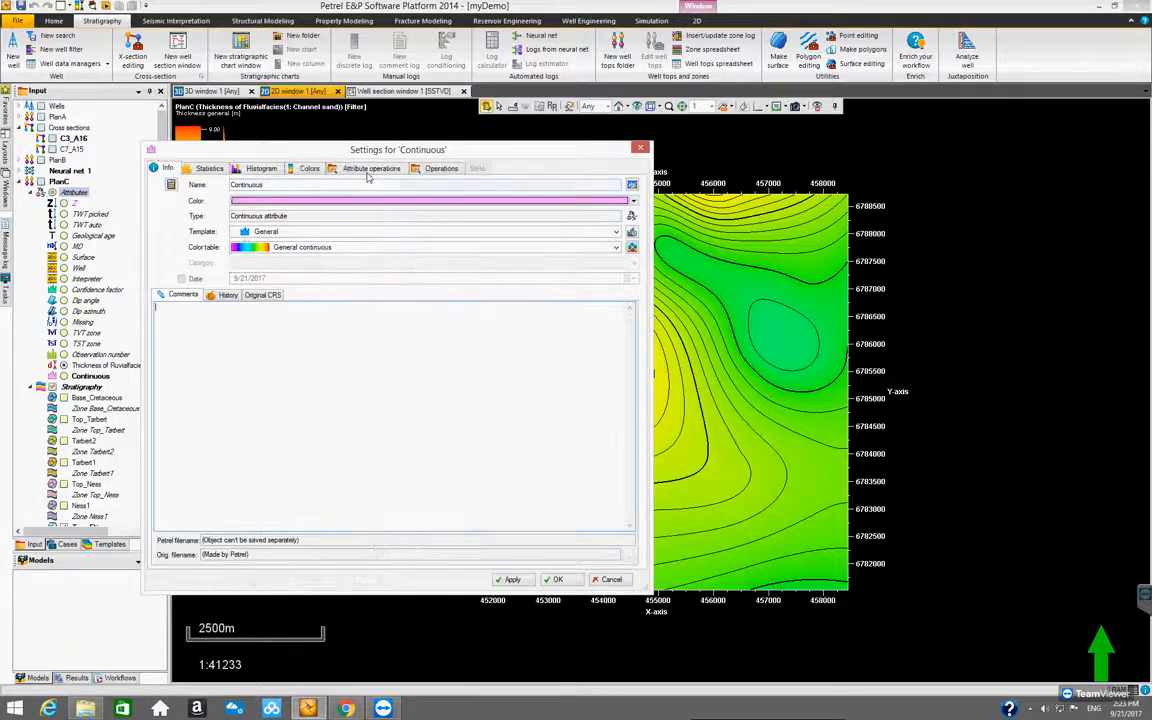
pyautogui.click(367, 170)
pyautogui.moveTo(399, 156); pyautogui.dragTo(572, 182)
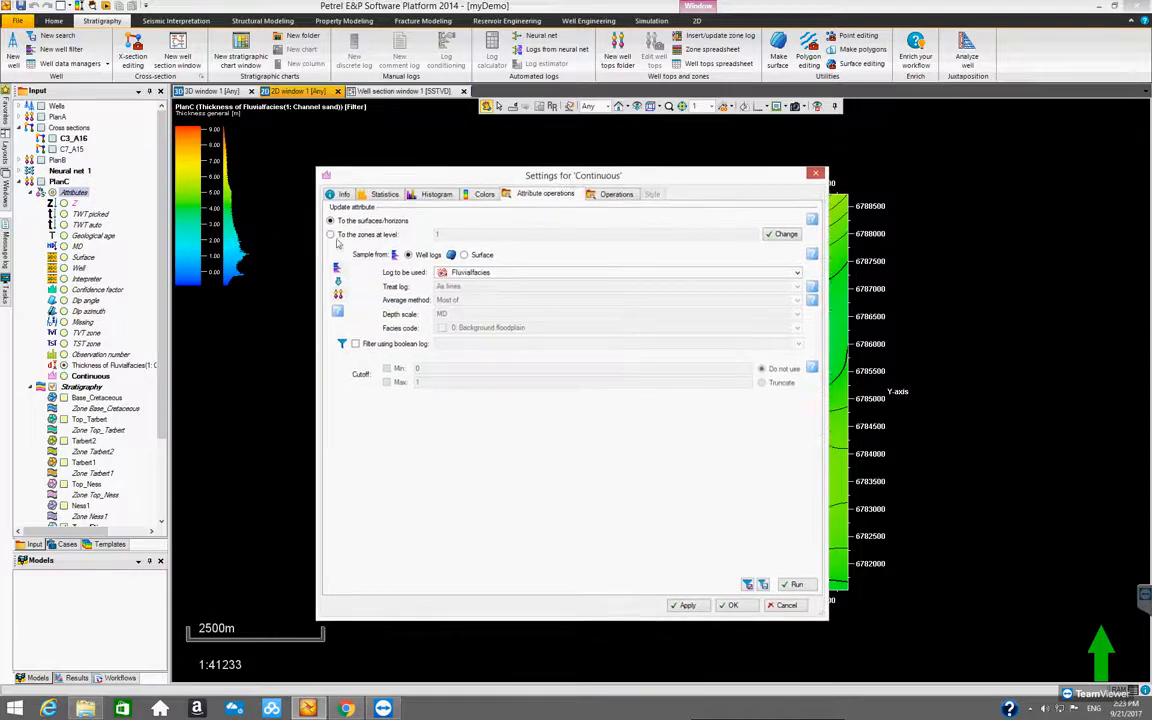
pyautogui.click(331, 235)
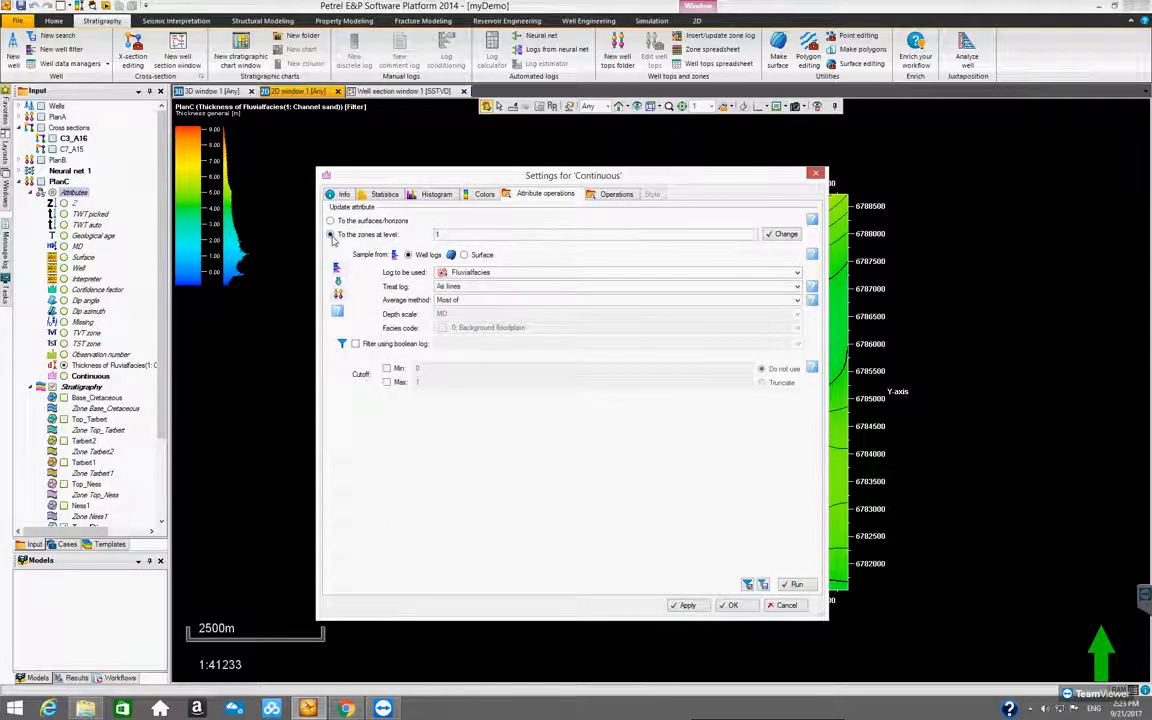
pyautogui.click(470, 272)
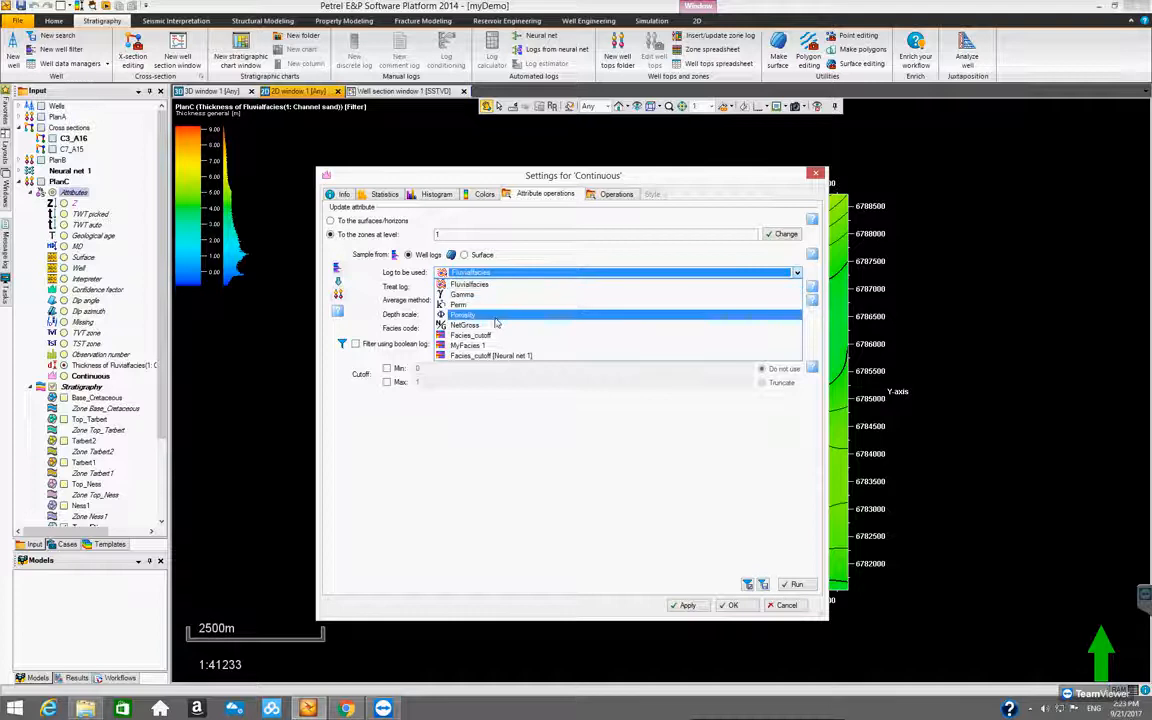
pyautogui.click(496, 316)
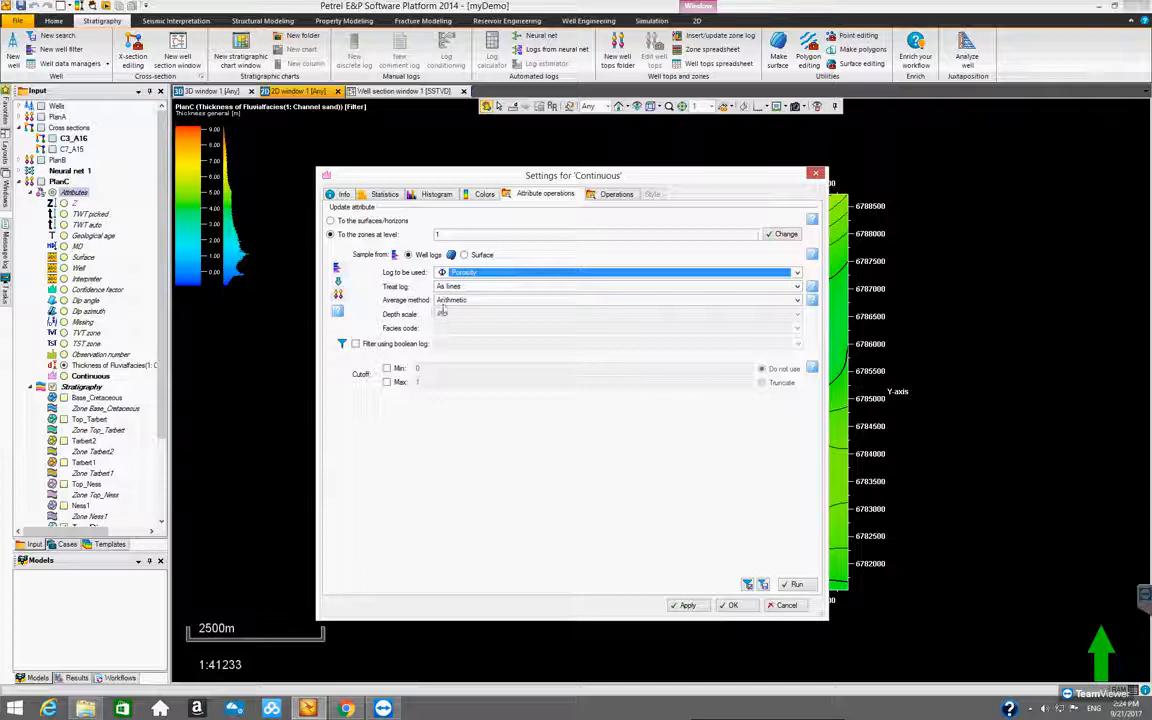
# Use the Arithmetic average method, run the porosity upscaling into the well top attribute and accept the settings
pyautogui.click(797, 300)
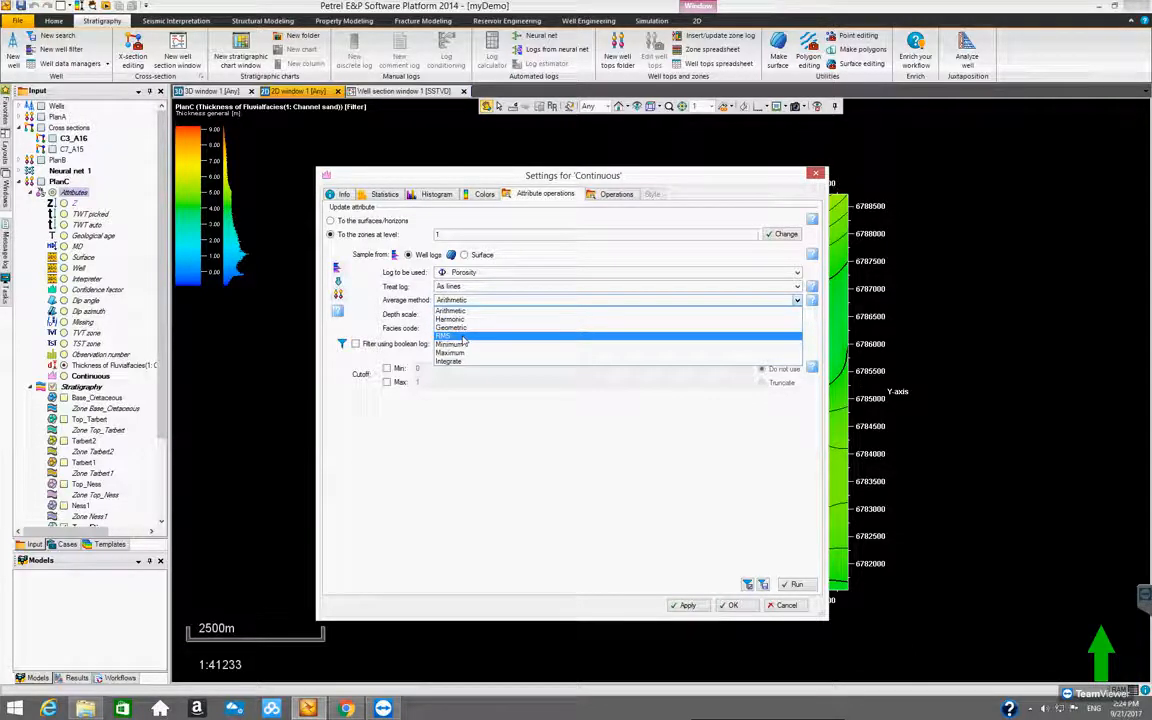
pyautogui.click(520, 303)
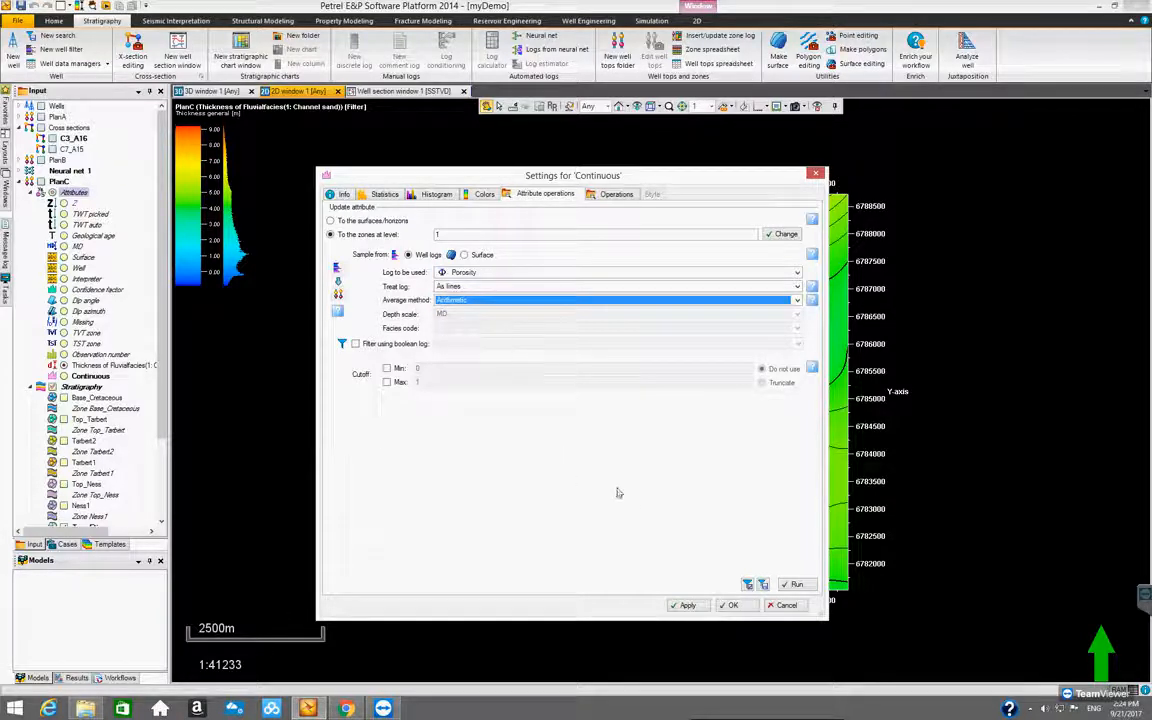
pyautogui.click(796, 584)
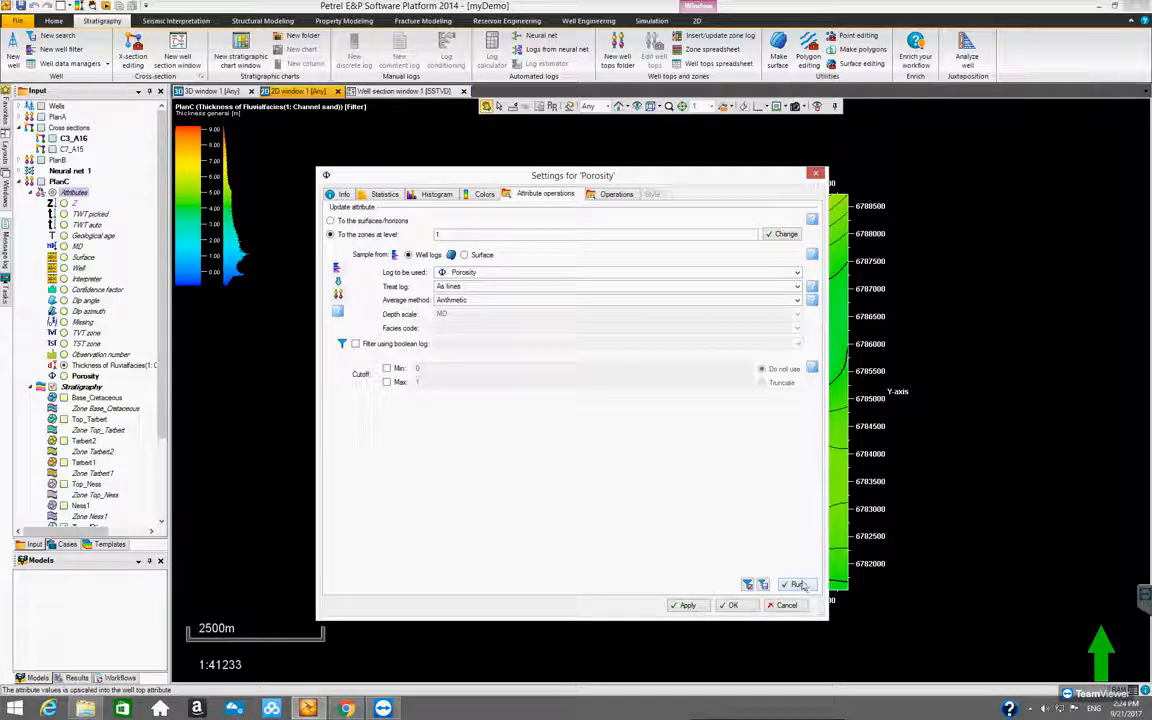
pyautogui.click(744, 609)
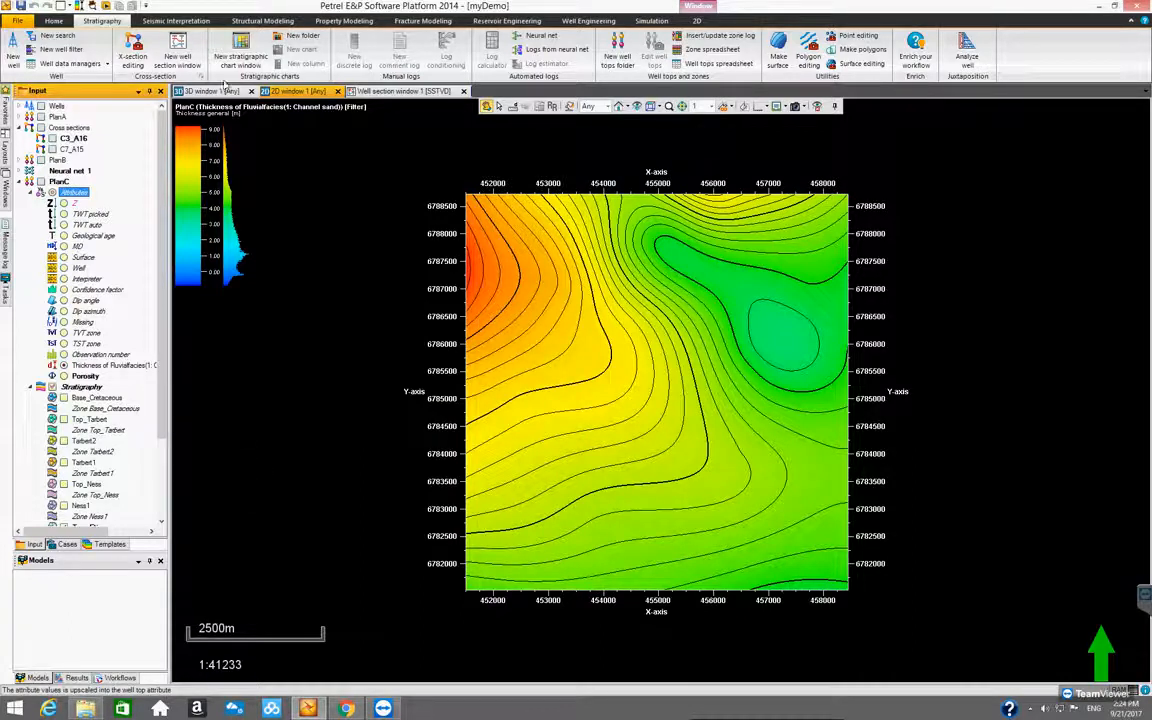
# Show PlanC's Porosity attribute and all stratigraphy tops in the well section, and hide the Fluvialfacies thickness attribute
pyautogui.click(348, 90)
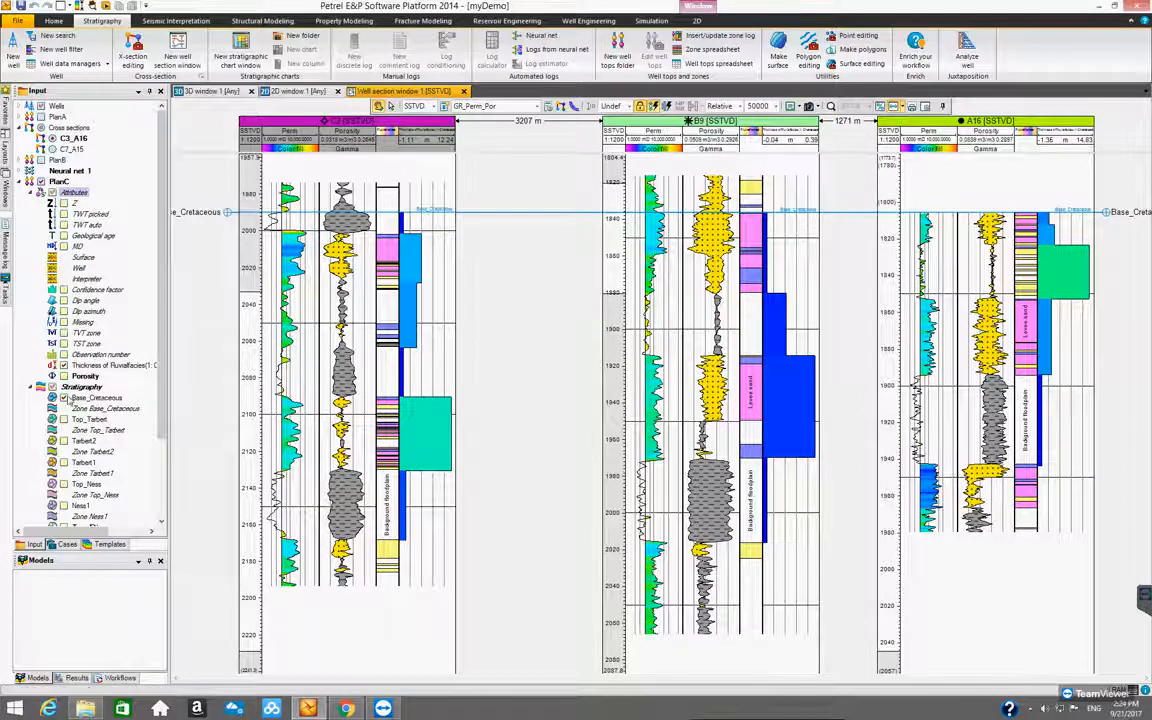
pyautogui.click(65, 378)
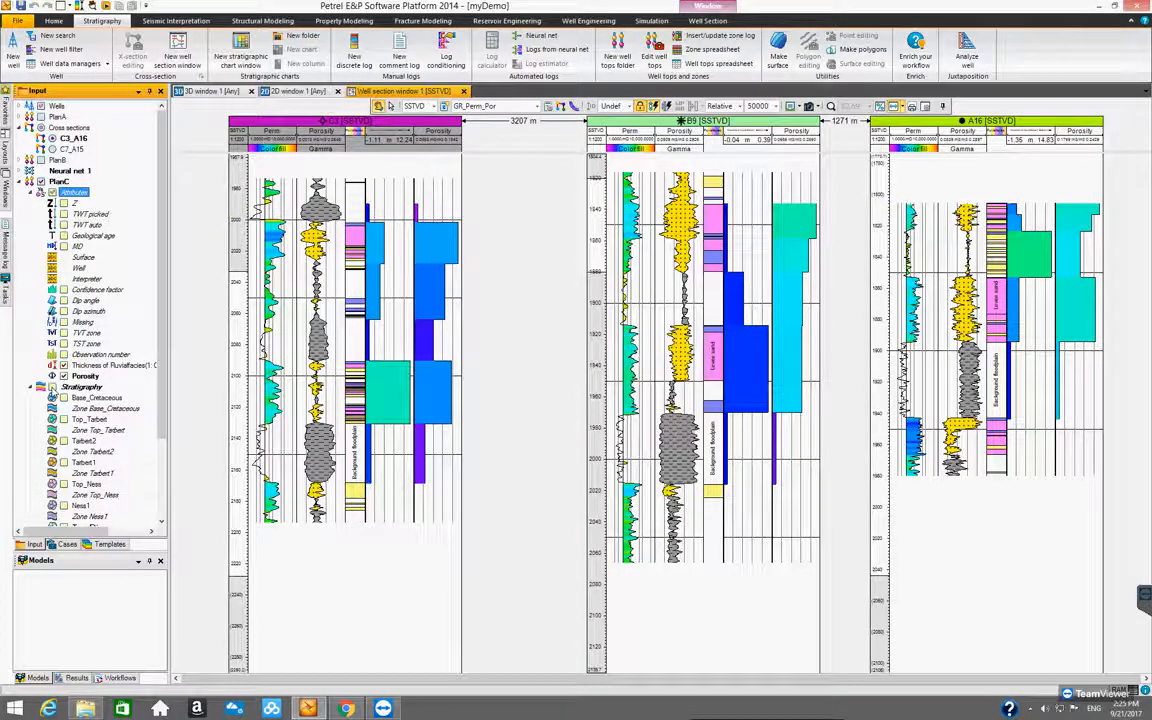
pyautogui.click(53, 388)
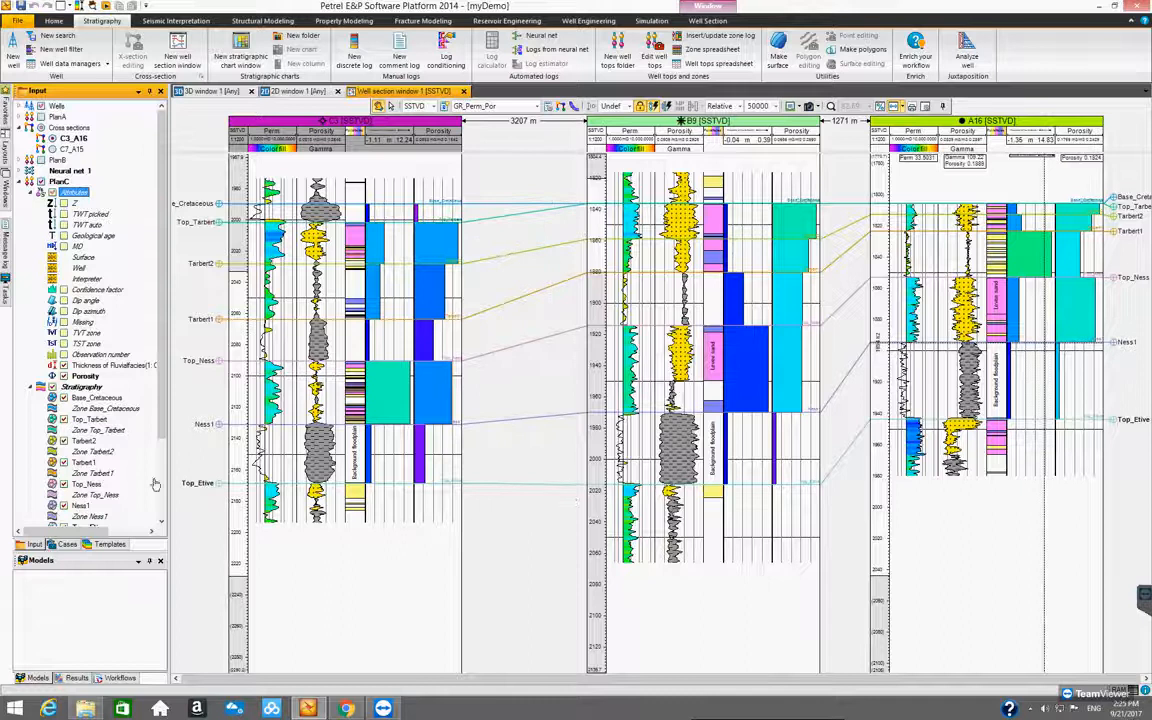
pyautogui.scroll(-3, 155, 396)
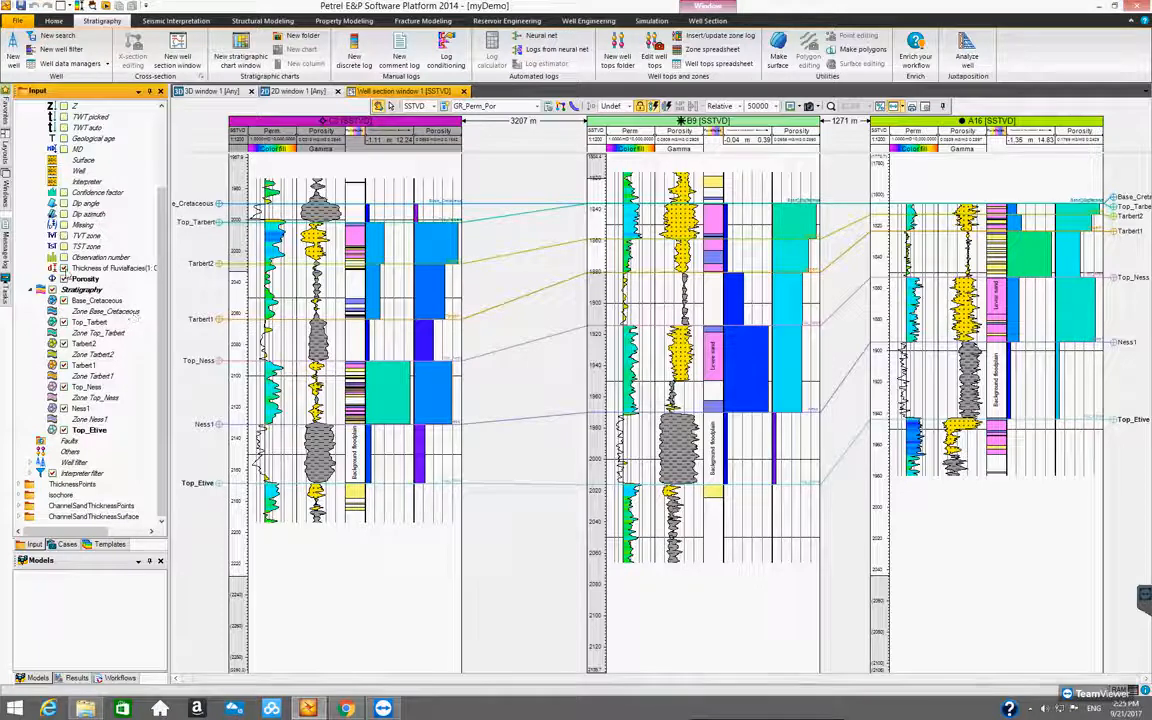
pyautogui.click(65, 269)
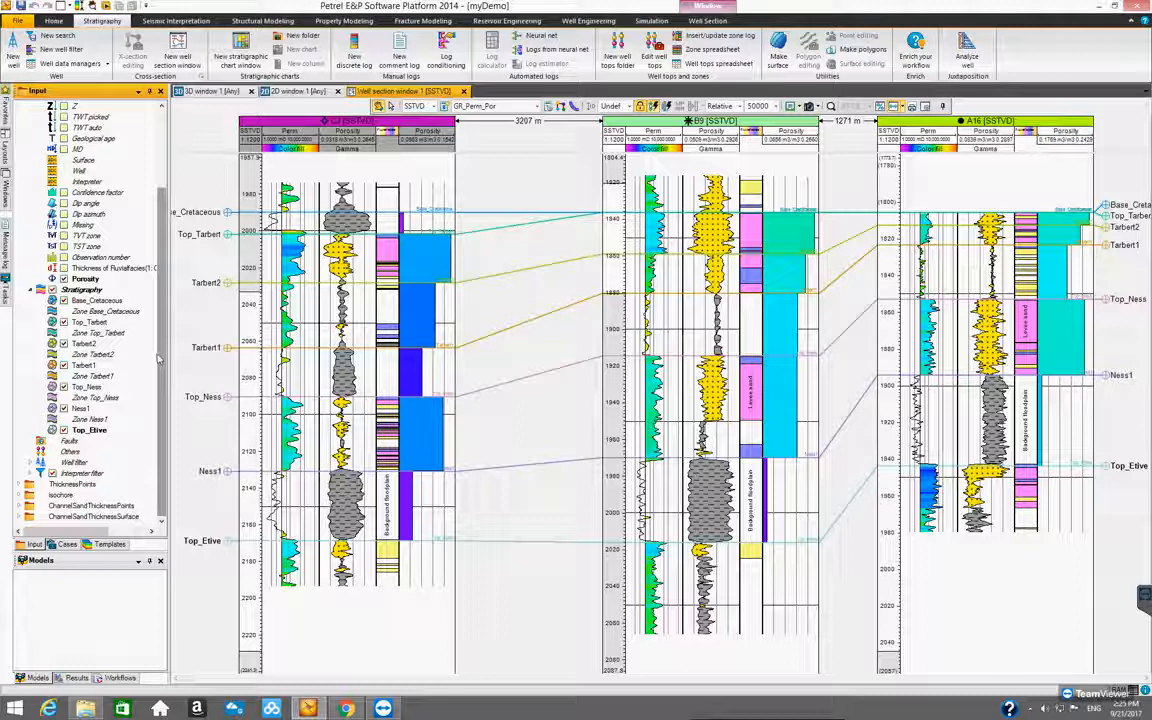
pyautogui.click(89, 280)
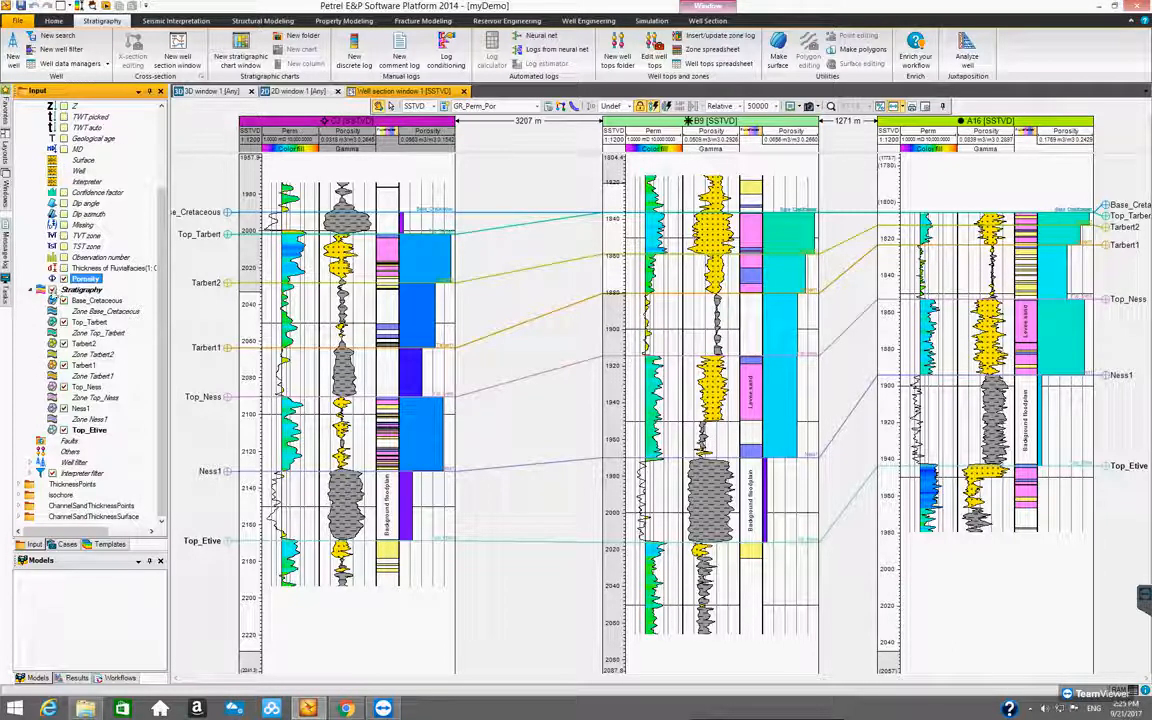
# Hide all stratigraphy tops except Base_Cretaceous and convert PlanC's Porosity attribute to points using the filter
pyautogui.click(52, 290)
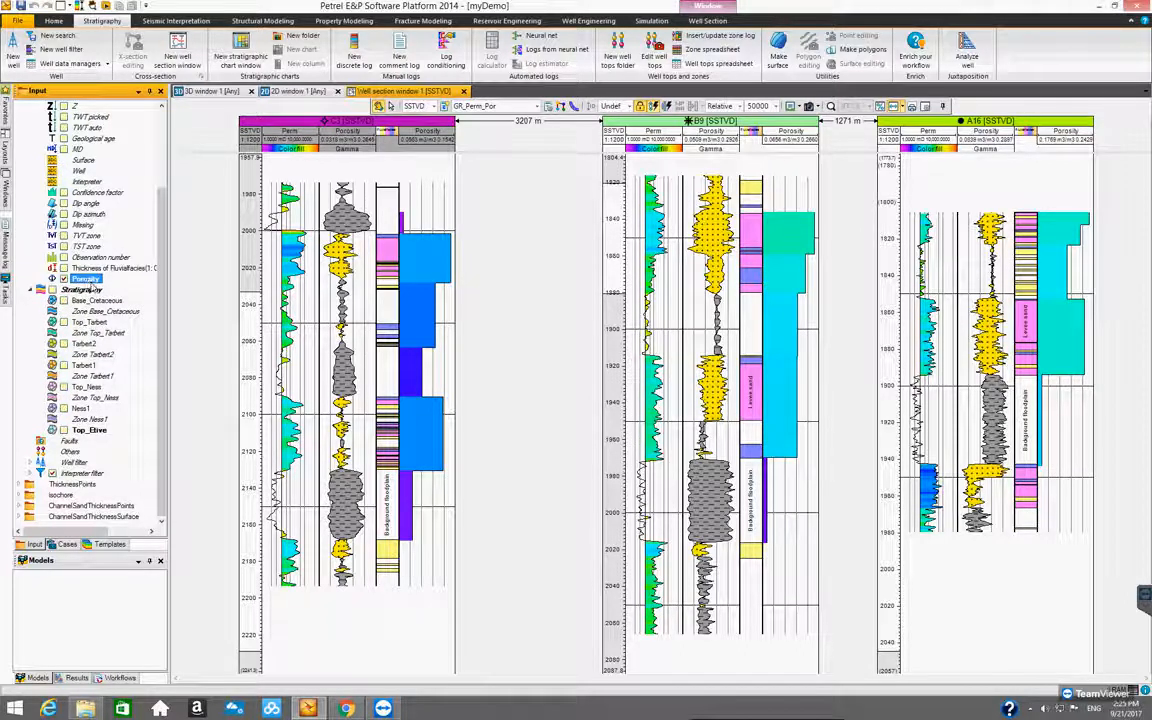
pyautogui.click(88, 302)
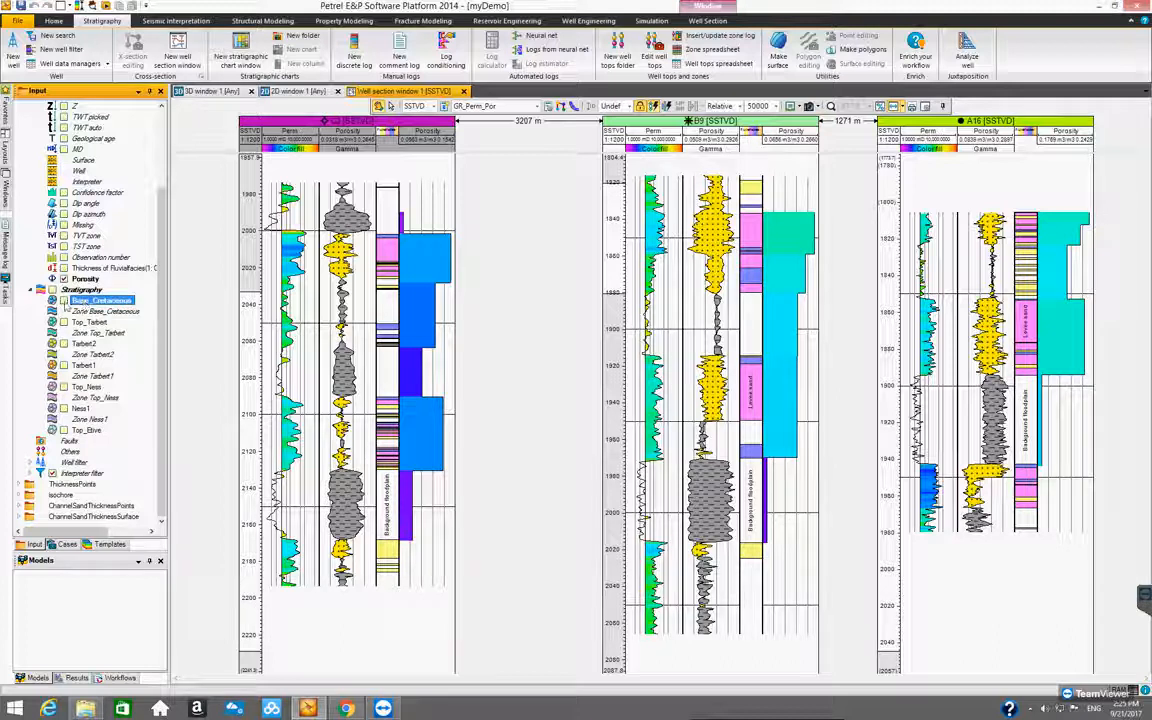
pyautogui.click(63, 301)
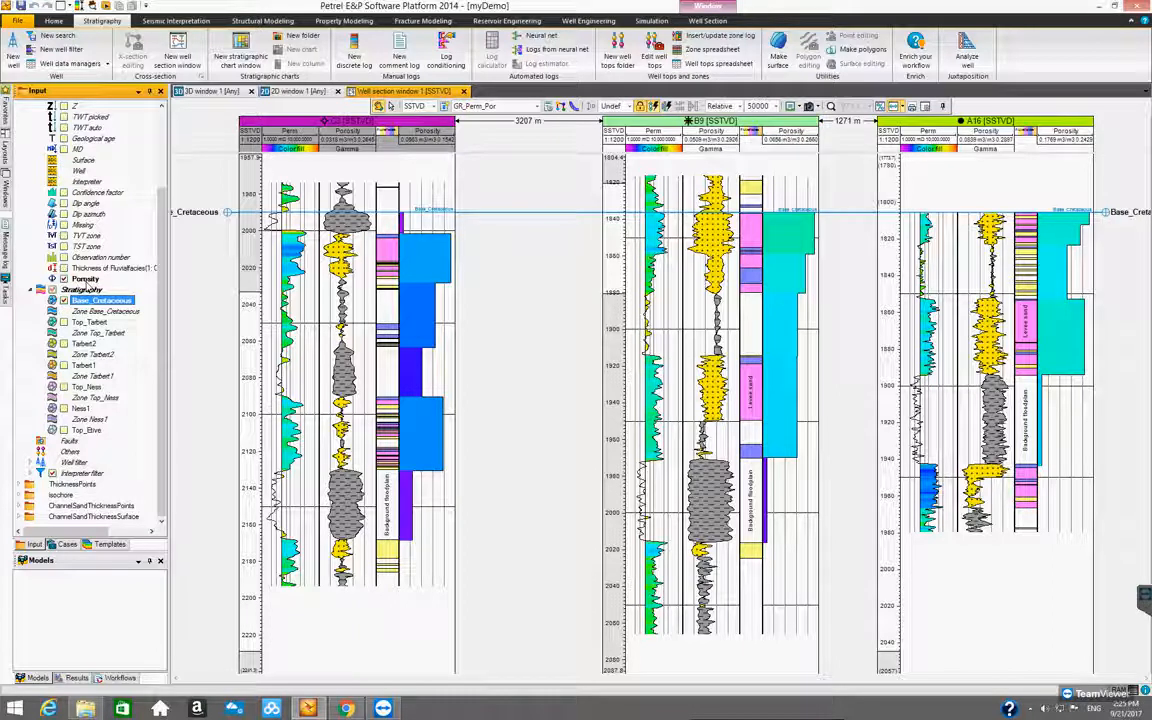
pyautogui.click(86, 279)
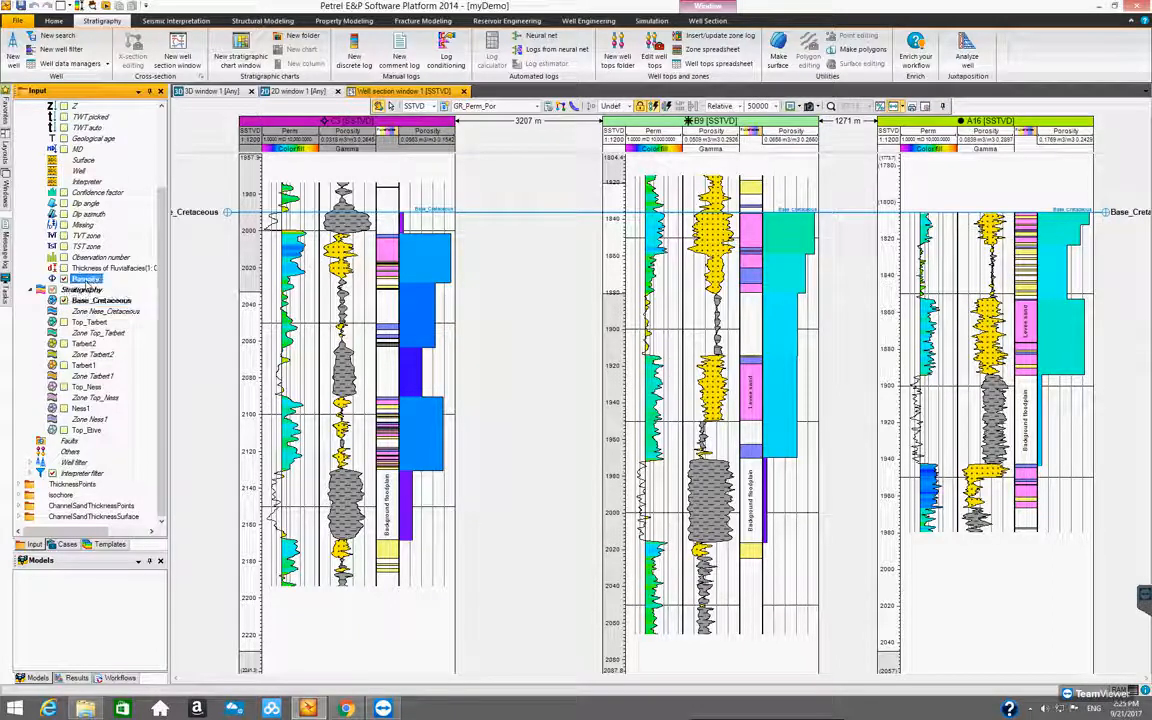
pyautogui.rightClick(89, 283)
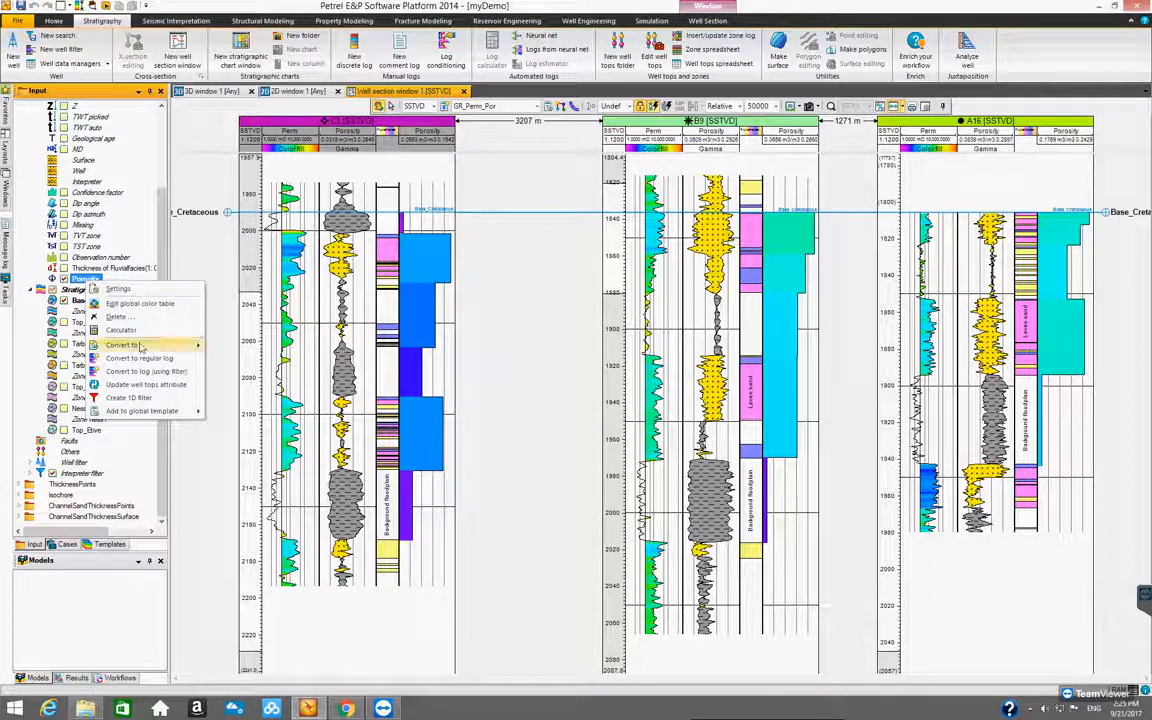
pyautogui.moveTo(130, 344)
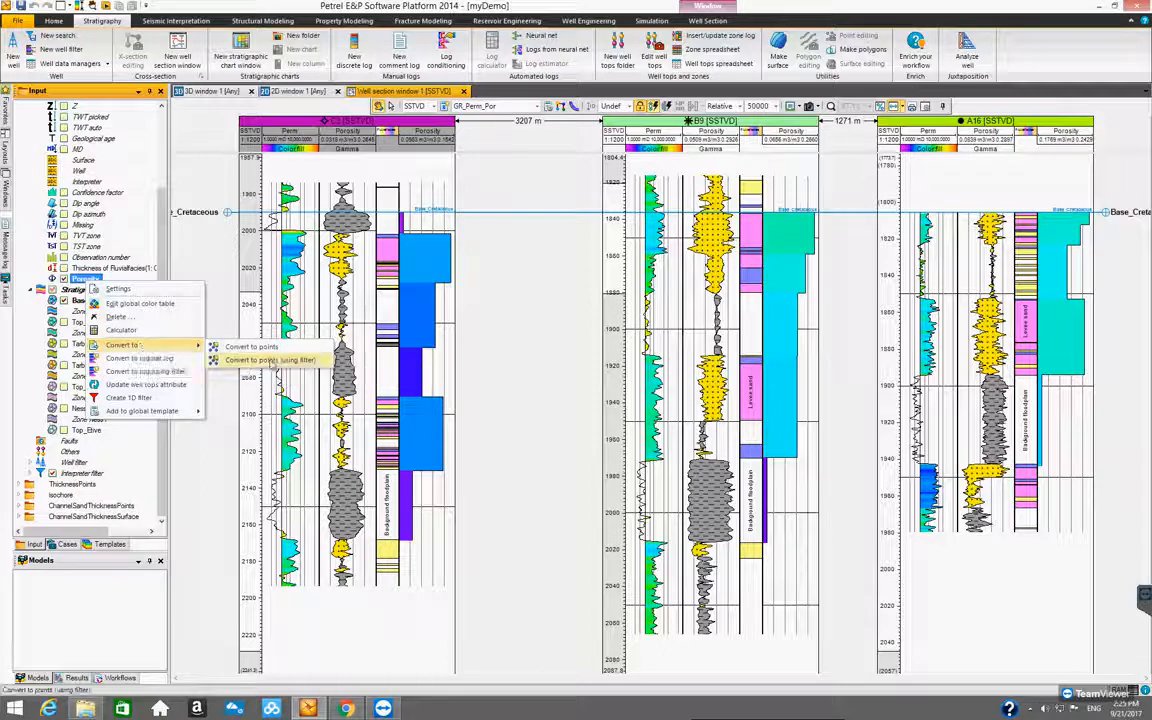
pyautogui.click(270, 358)
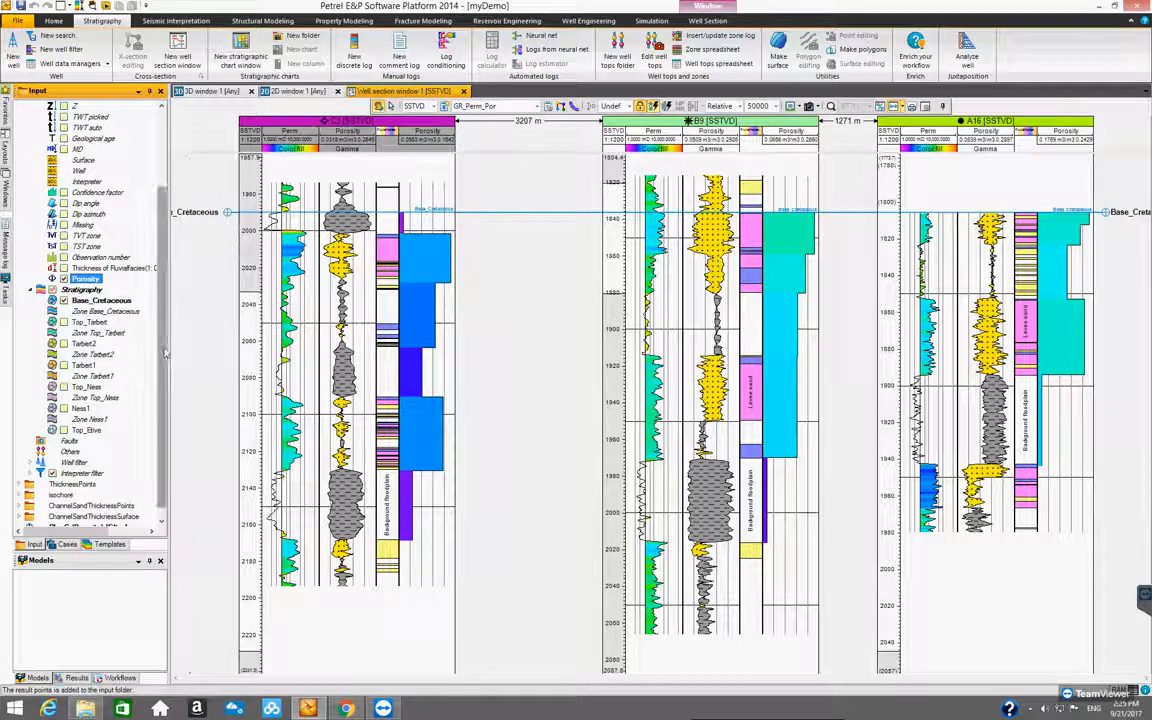
# Display the converted PlanC porosity points in 2D window 1
pyautogui.click(70, 516)
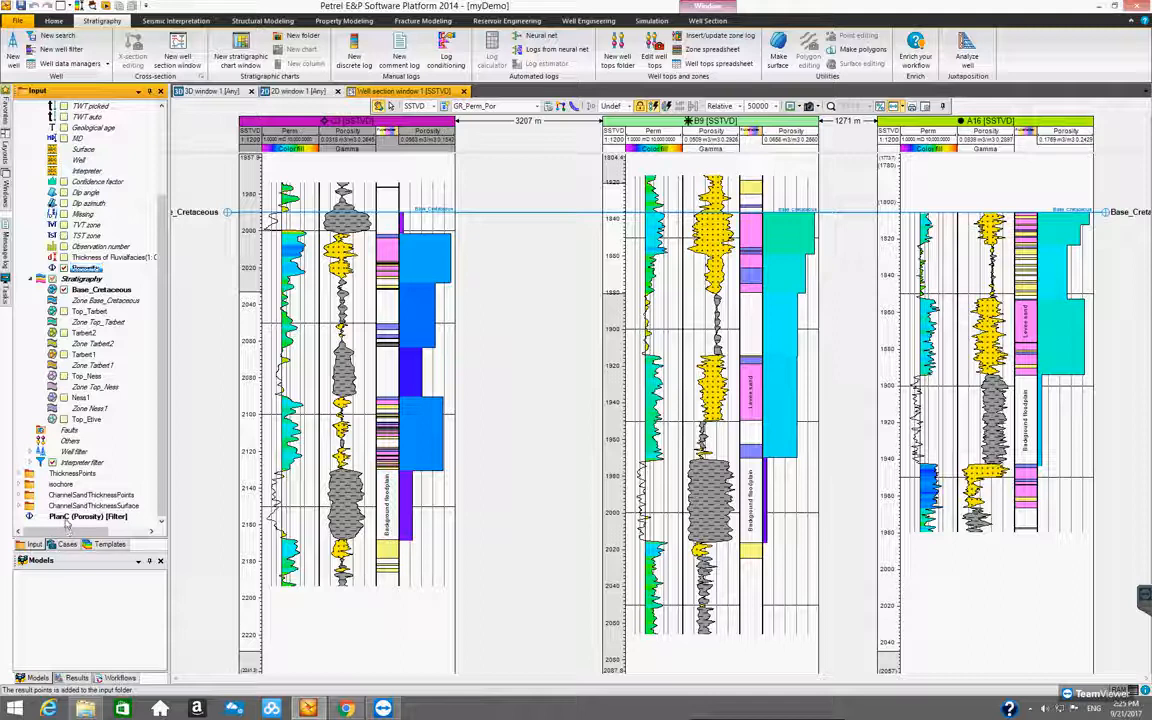
pyautogui.click(295, 91)
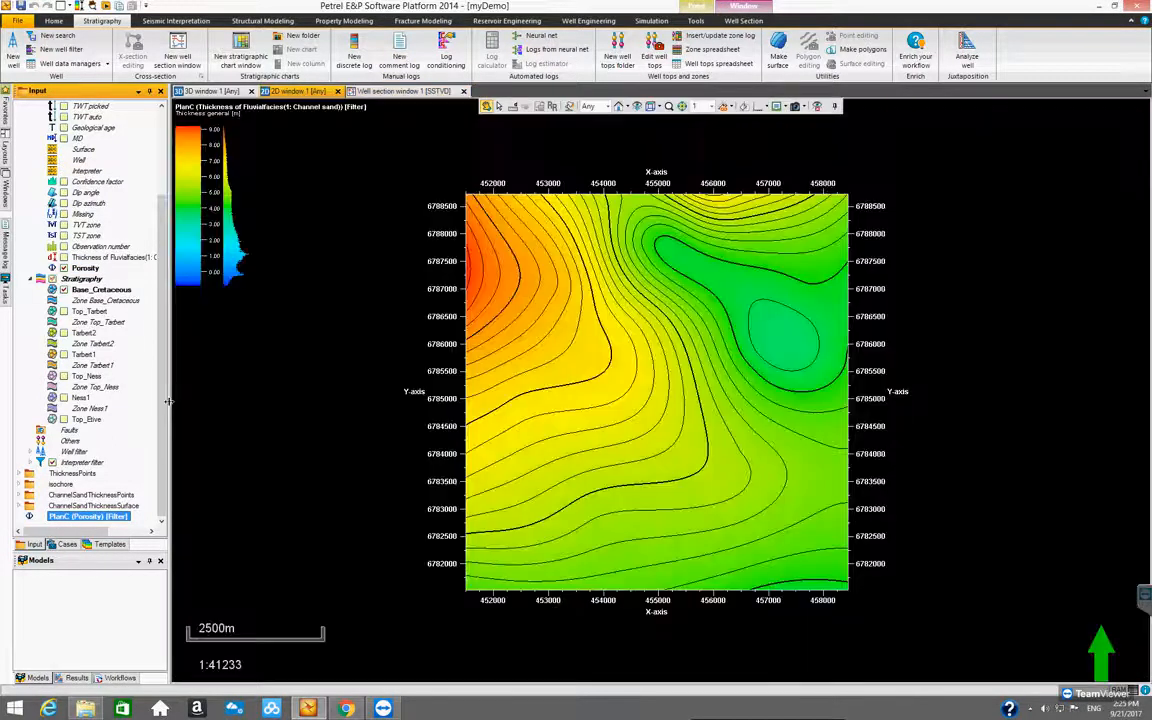
pyautogui.click(40, 515)
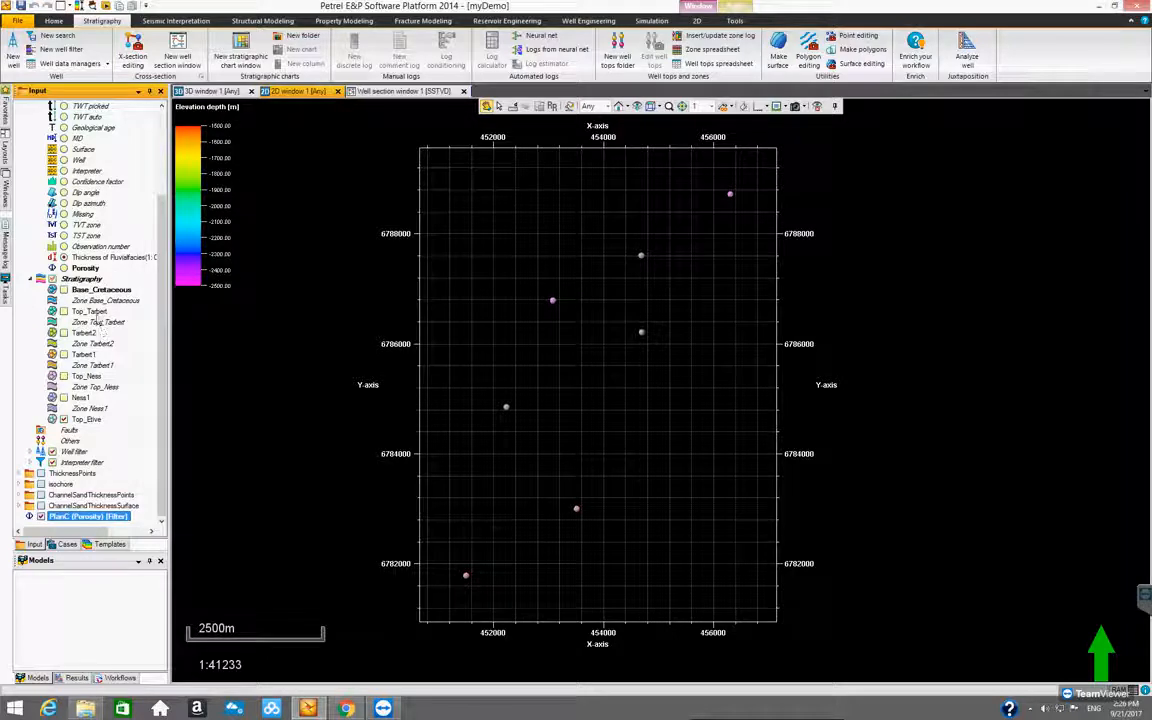
# Make Top_Tarbert the active top with the Porosity attribute and convert the attribute to points using the filter
pyautogui.click(90, 312)
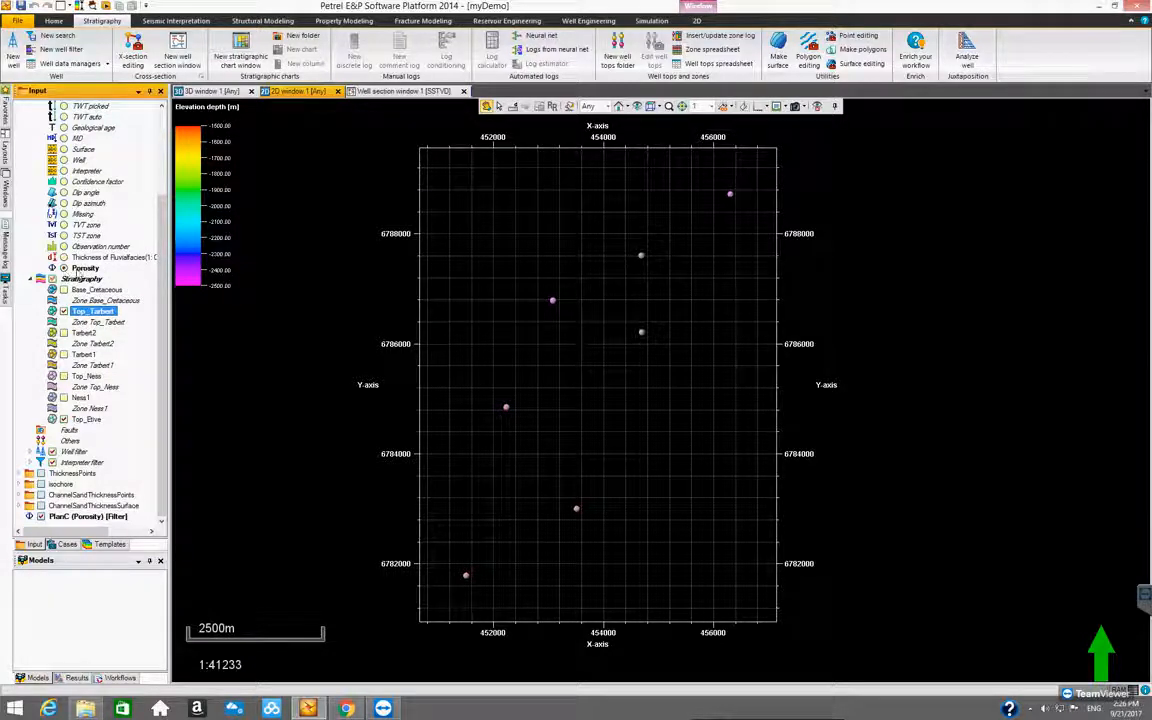
pyautogui.rightClick(80, 268)
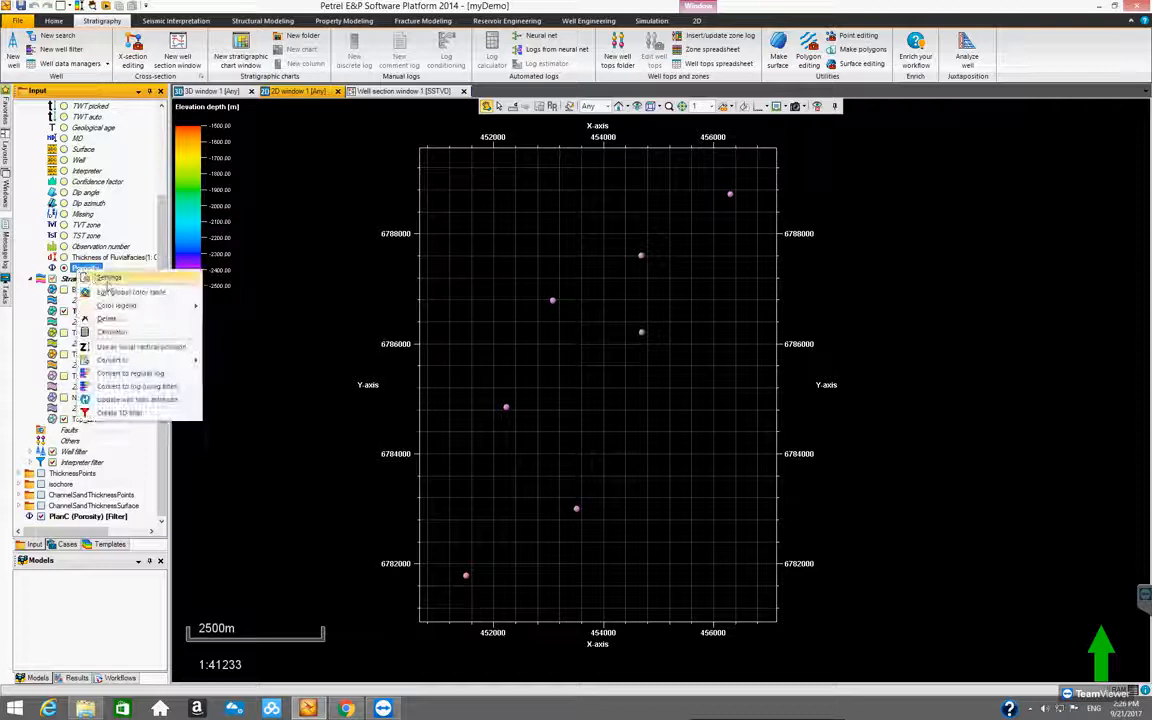
pyautogui.moveTo(125, 359)
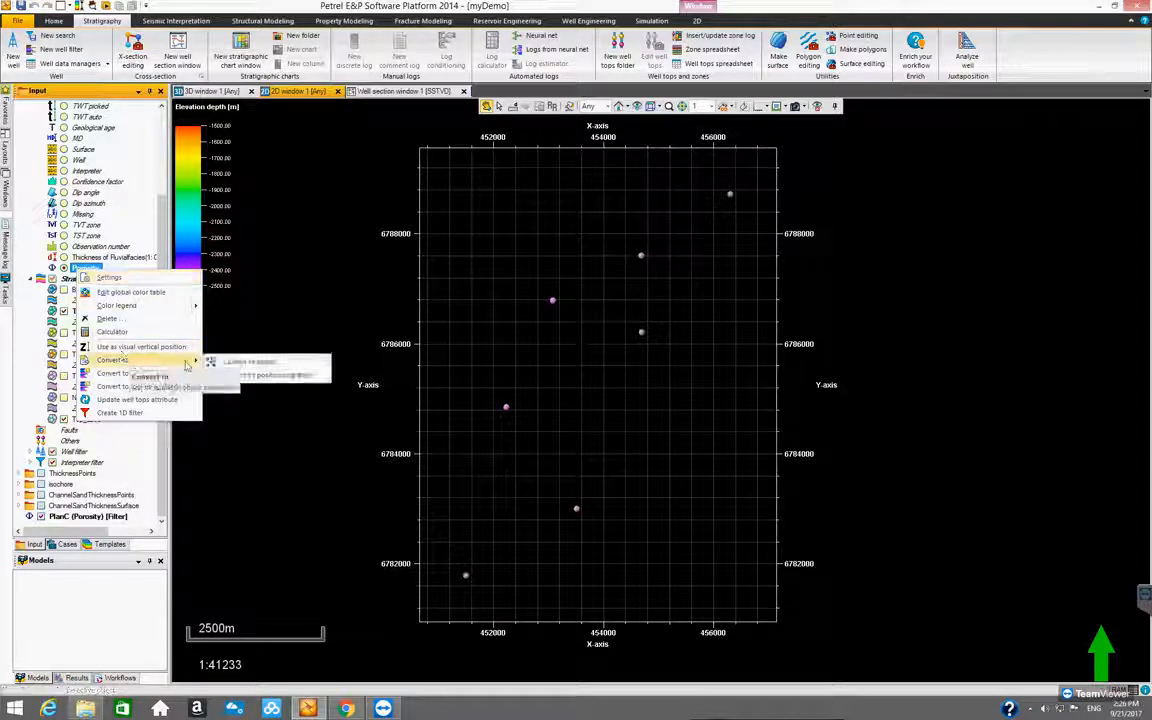
pyautogui.click(264, 375)
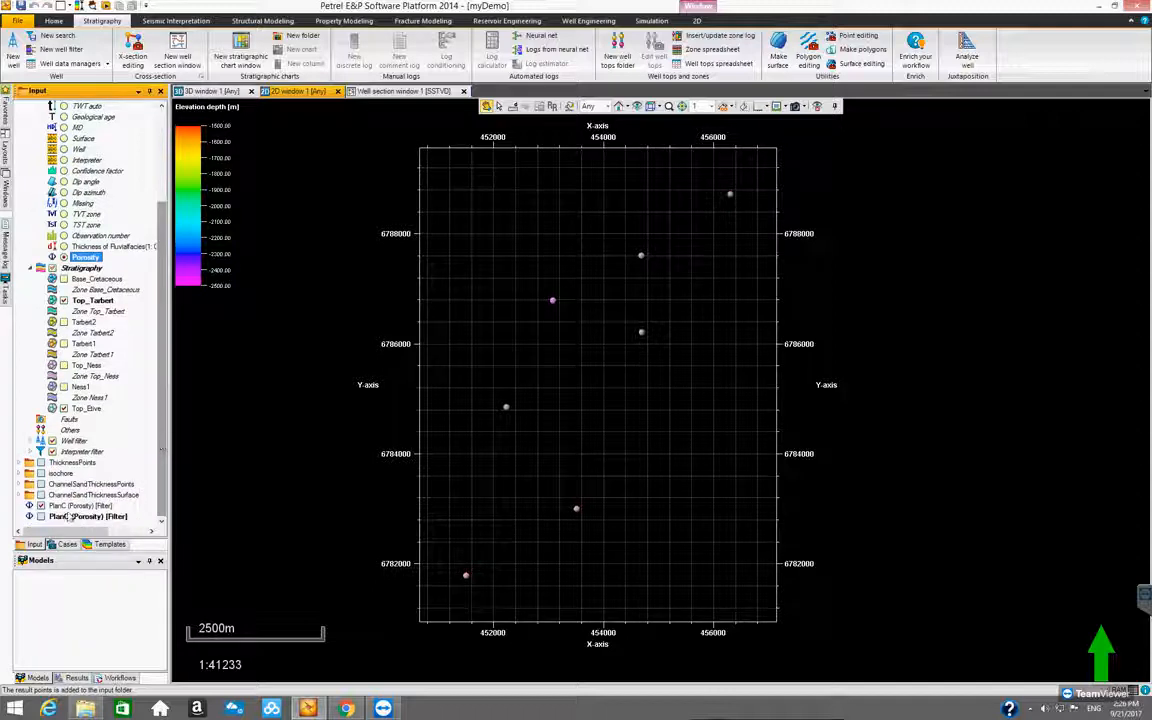
# Display the Top_Tarbert porosity points in place of the first set and annotate them with their values in a larger font
pyautogui.click(41, 516)
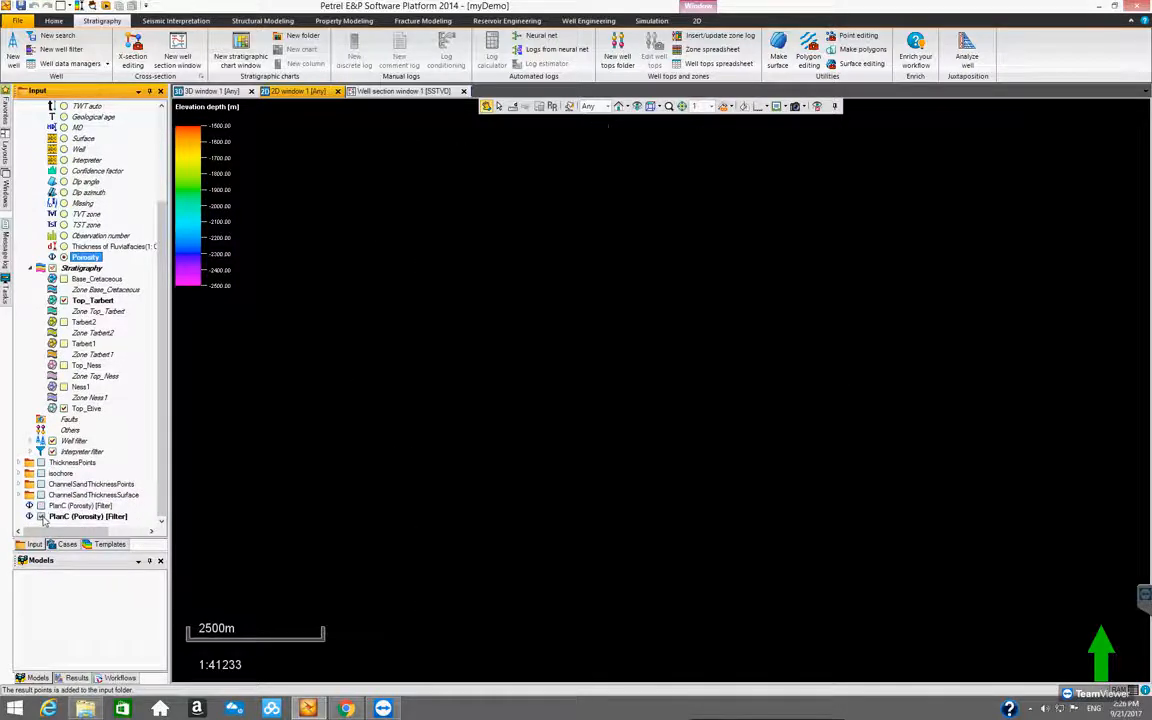
pyautogui.click(90, 517)
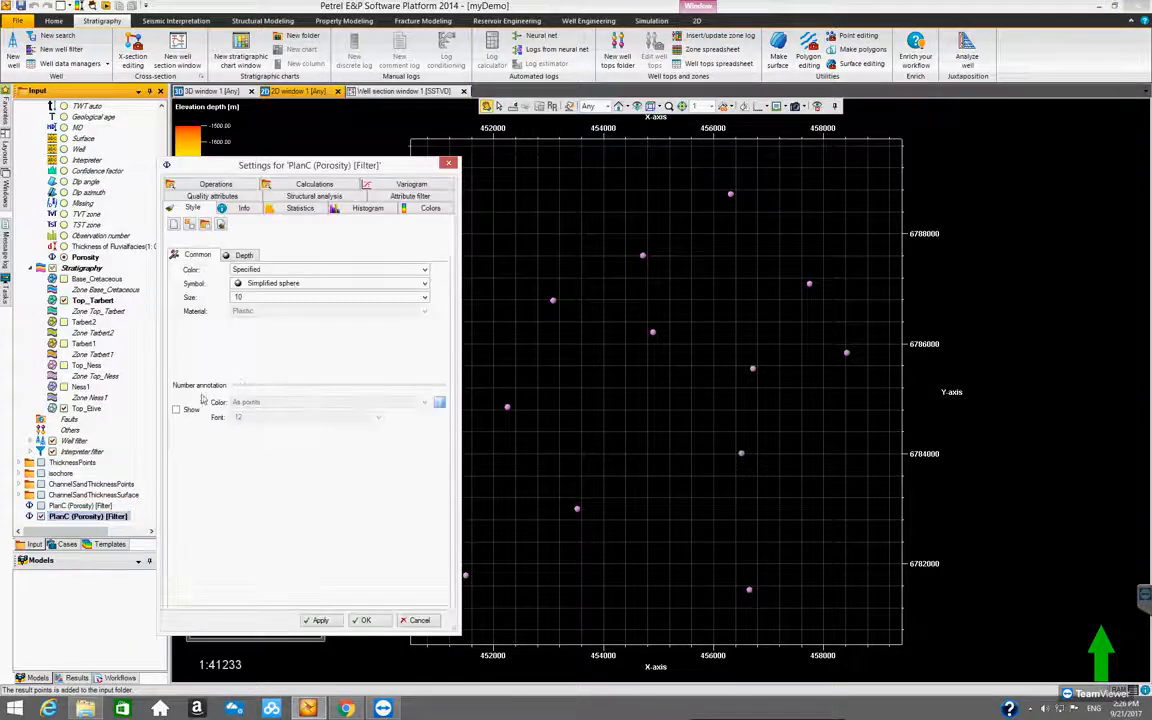
pyautogui.click(176, 409)
pyautogui.click(378, 418)
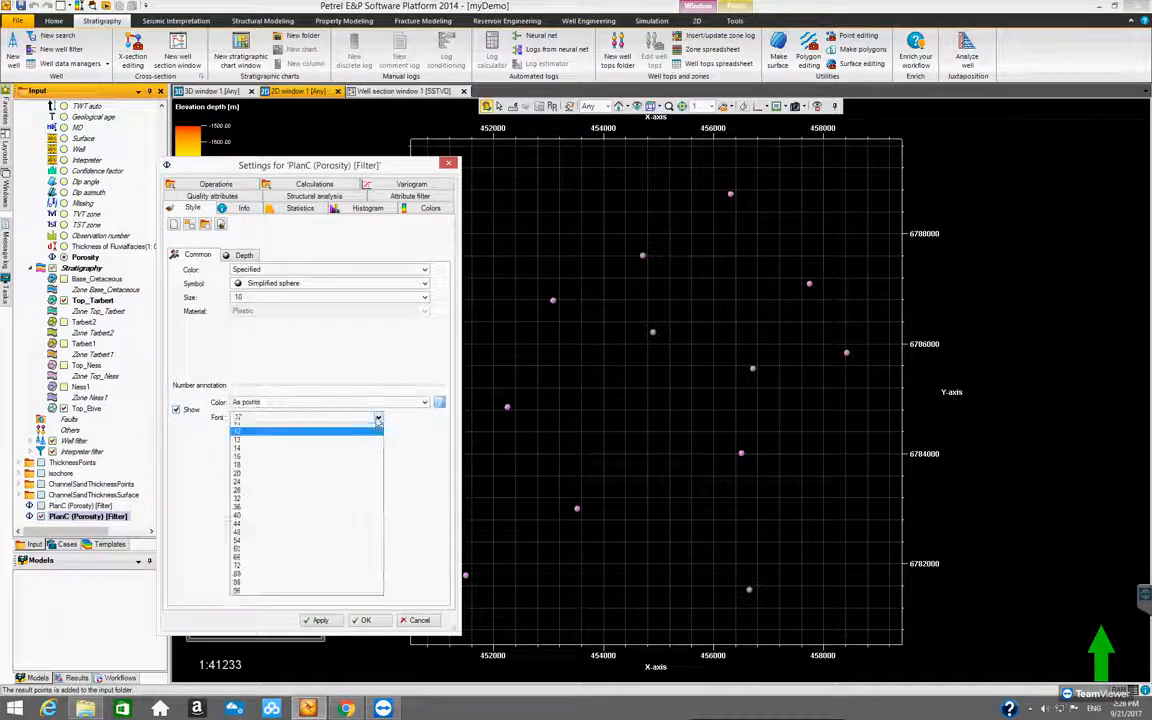
pyautogui.click(282, 562)
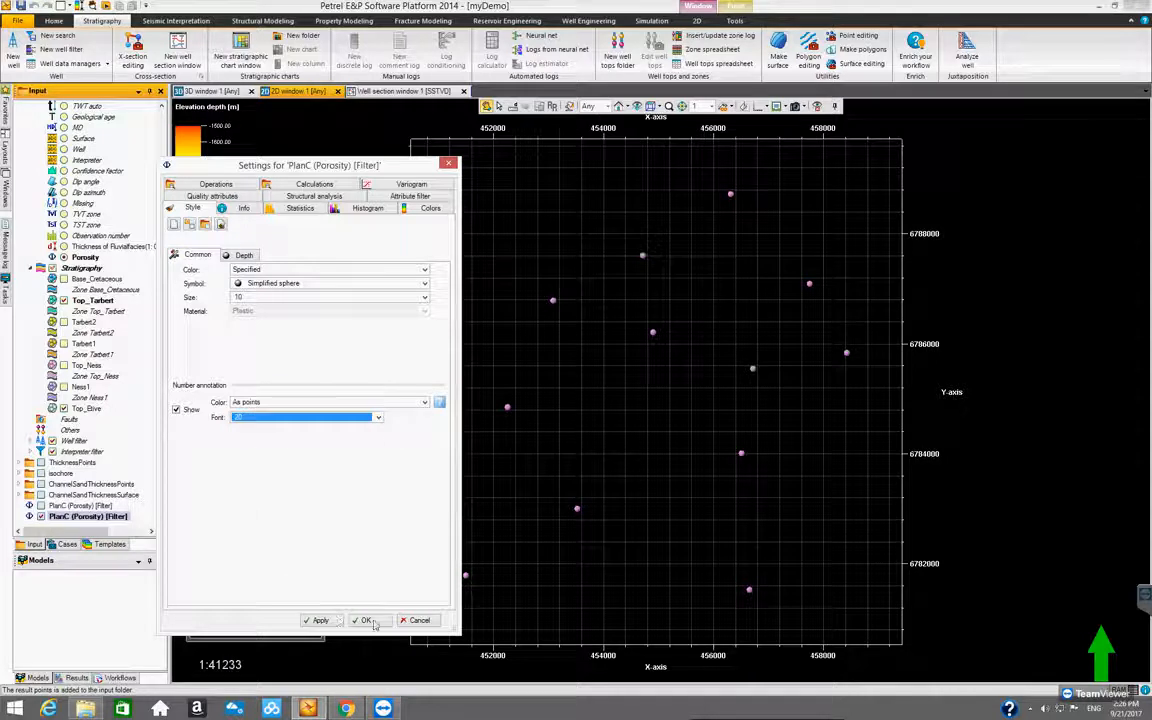
pyautogui.click(373, 624)
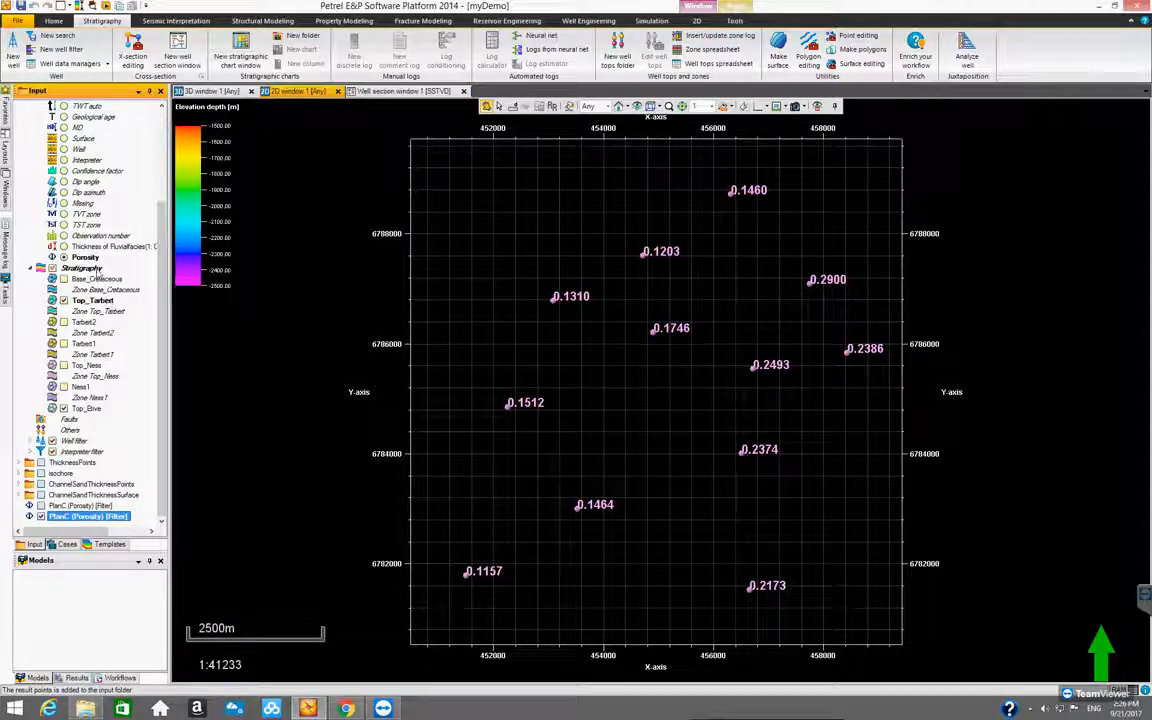
# Switch the visible top from Top_Tarbert to Tarbert2 and convert the Porosity attribute to filtered points
pyautogui.click(82, 323)
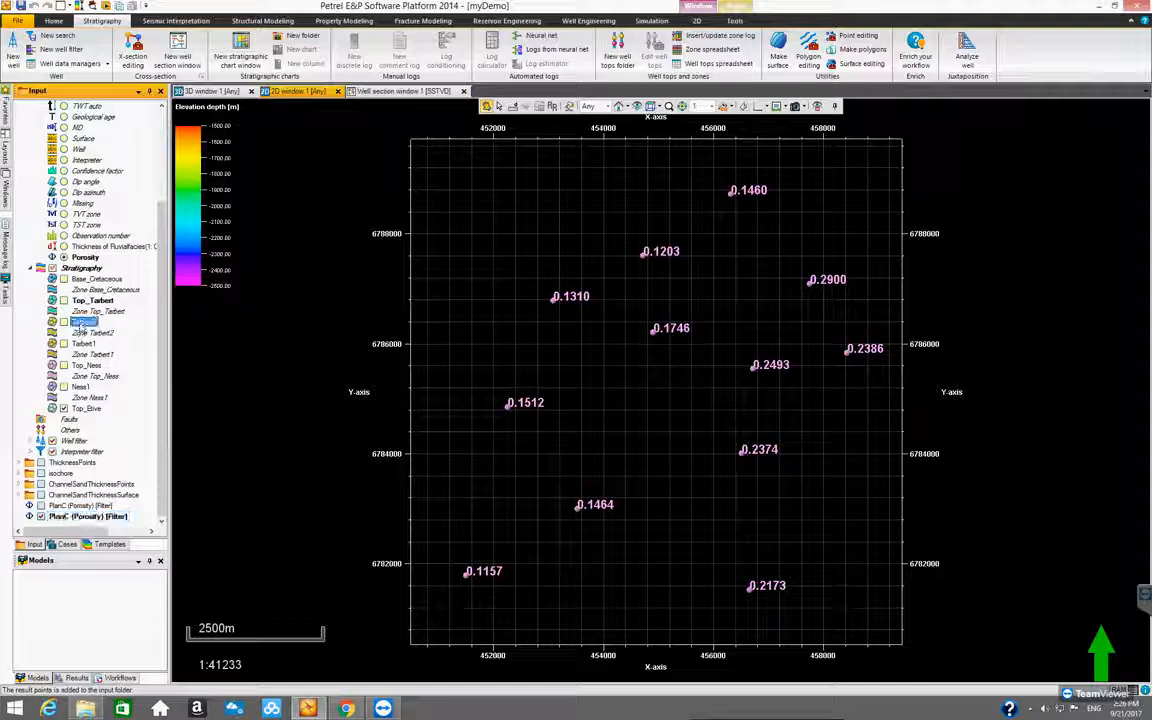
pyautogui.click(64, 322)
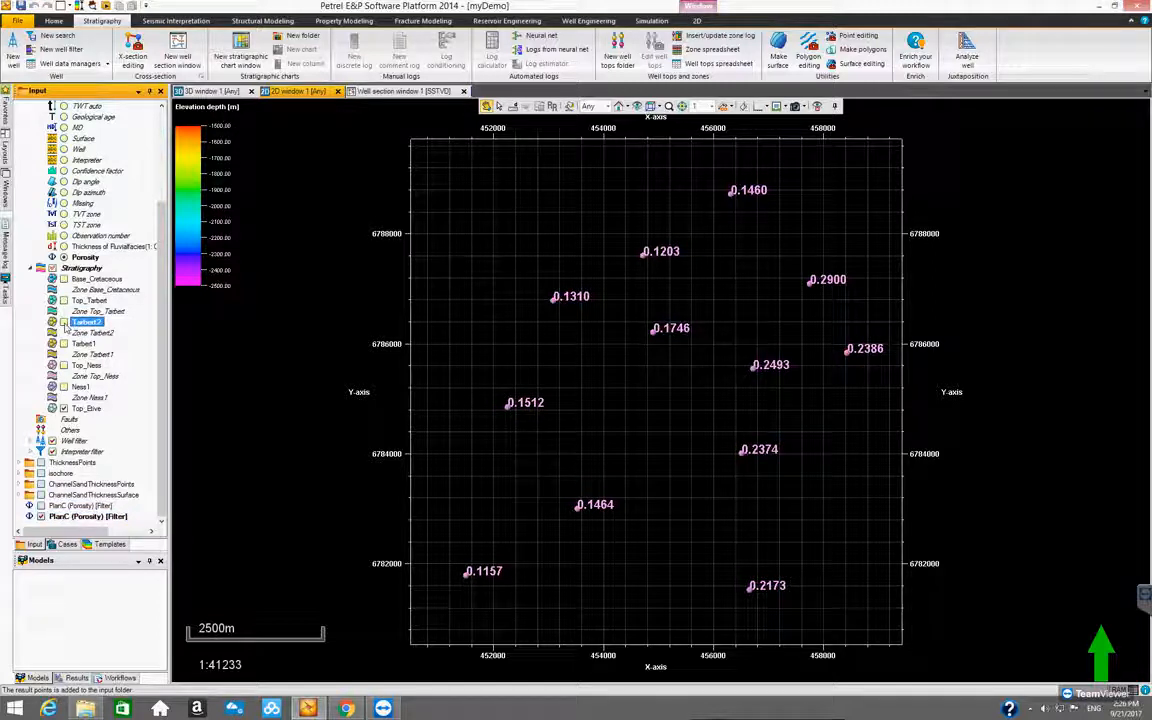
pyautogui.rightClick(90, 258)
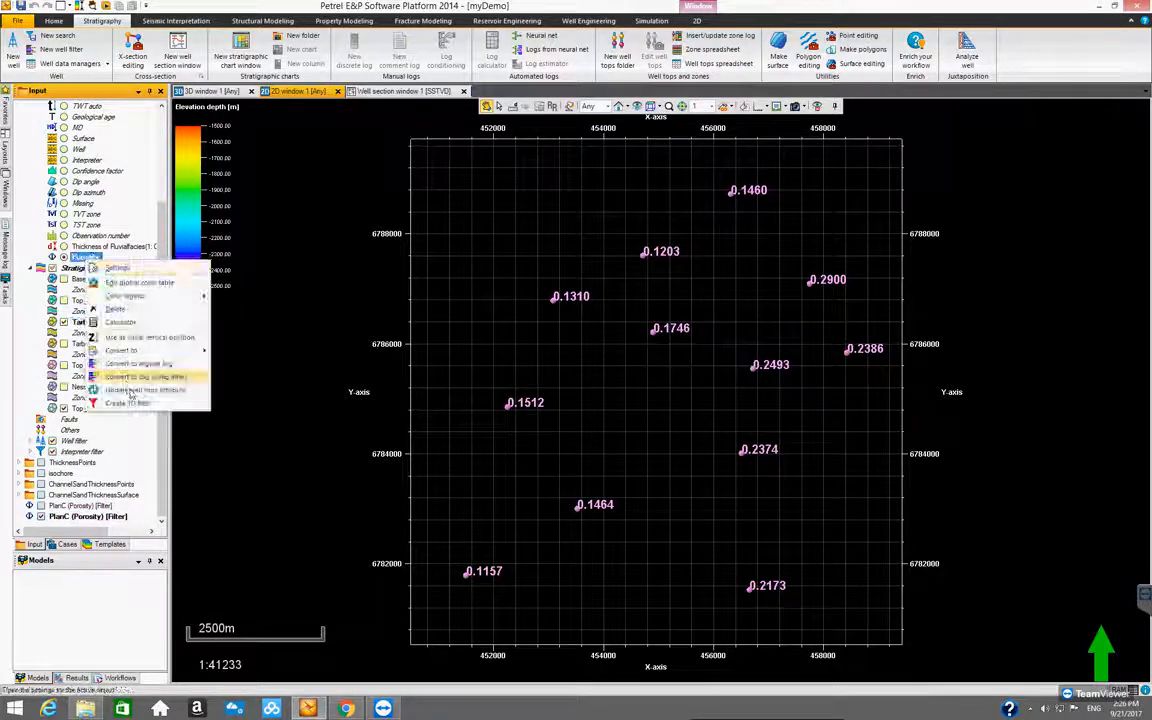
pyautogui.moveTo(160, 351)
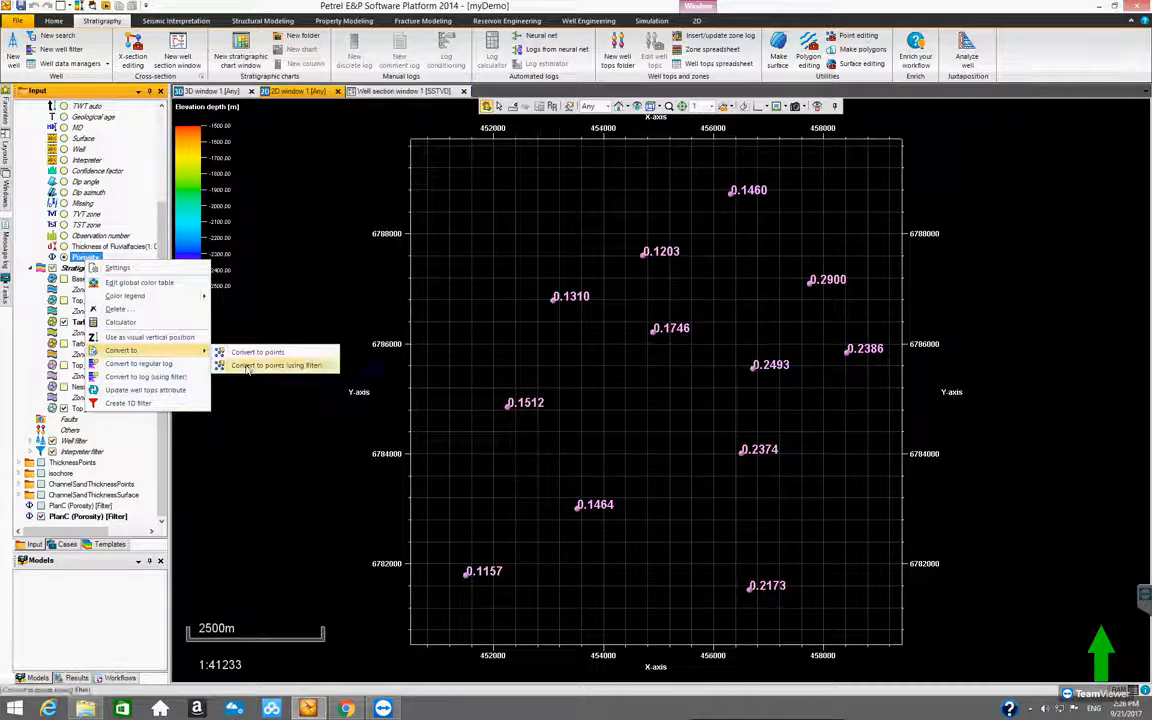
pyautogui.click(257, 366)
pyautogui.moveTo(162, 417); pyautogui.dragTo(168, 456)
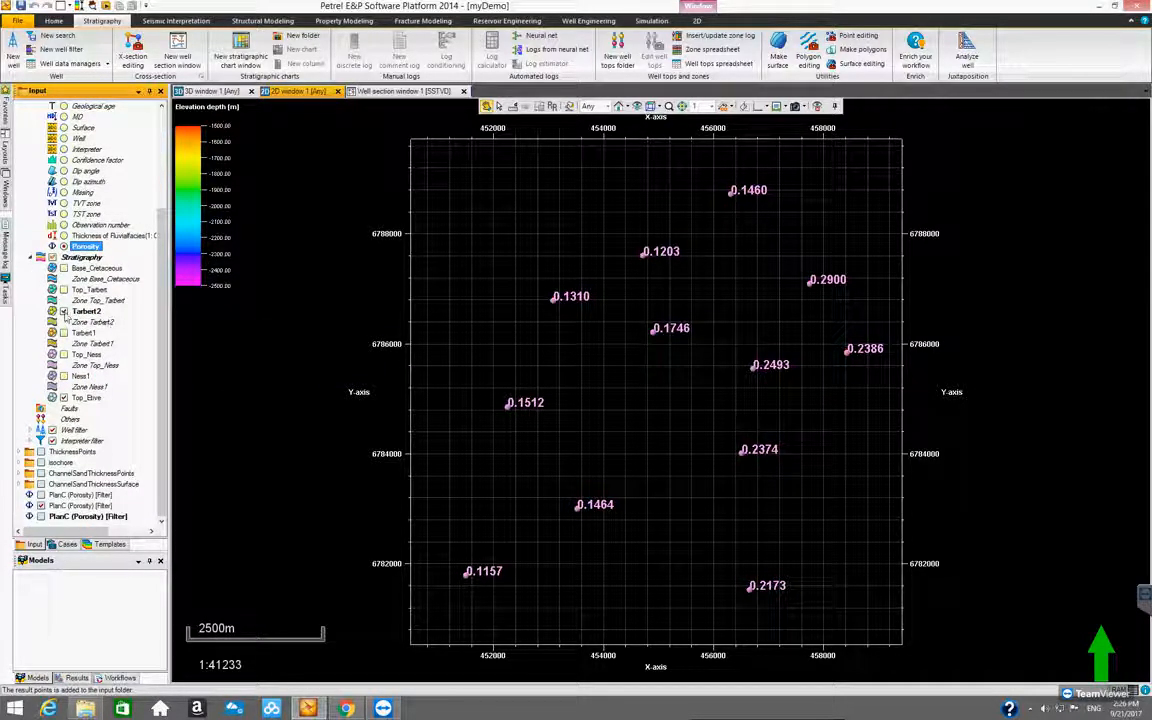
# Switch the visible top from Tarbert2 to Tarbert1 and convert the Porosity attribute to filtered points
pyautogui.click(85, 332)
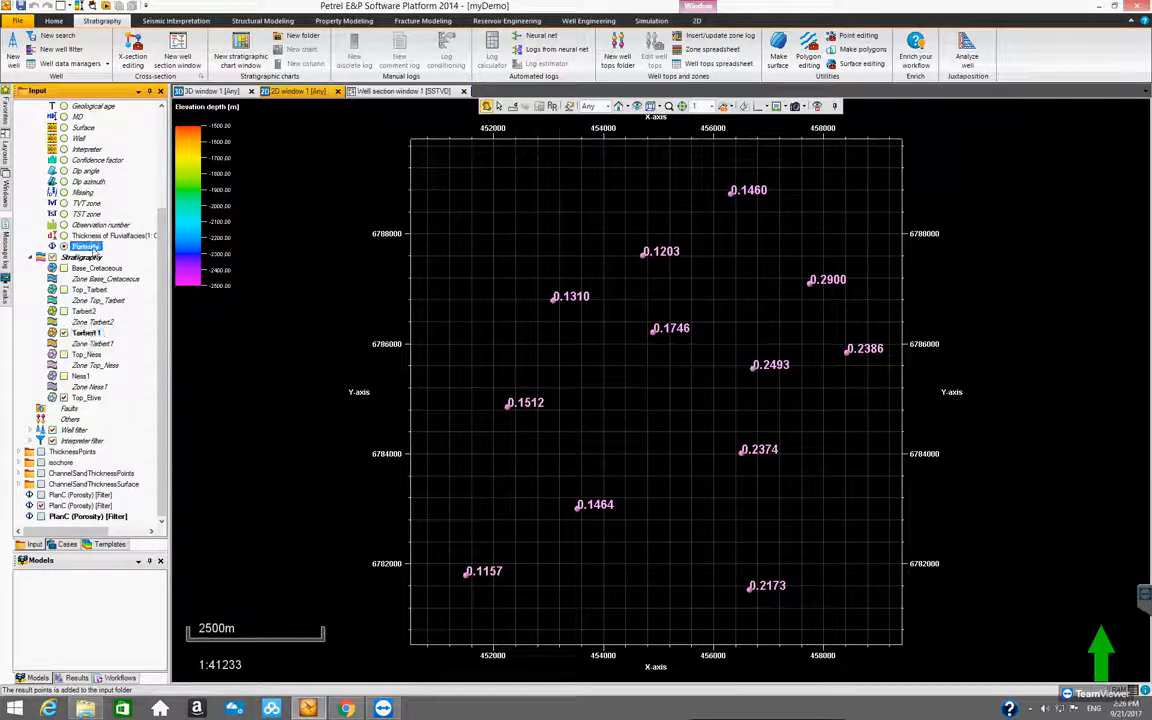
pyautogui.rightClick(94, 248)
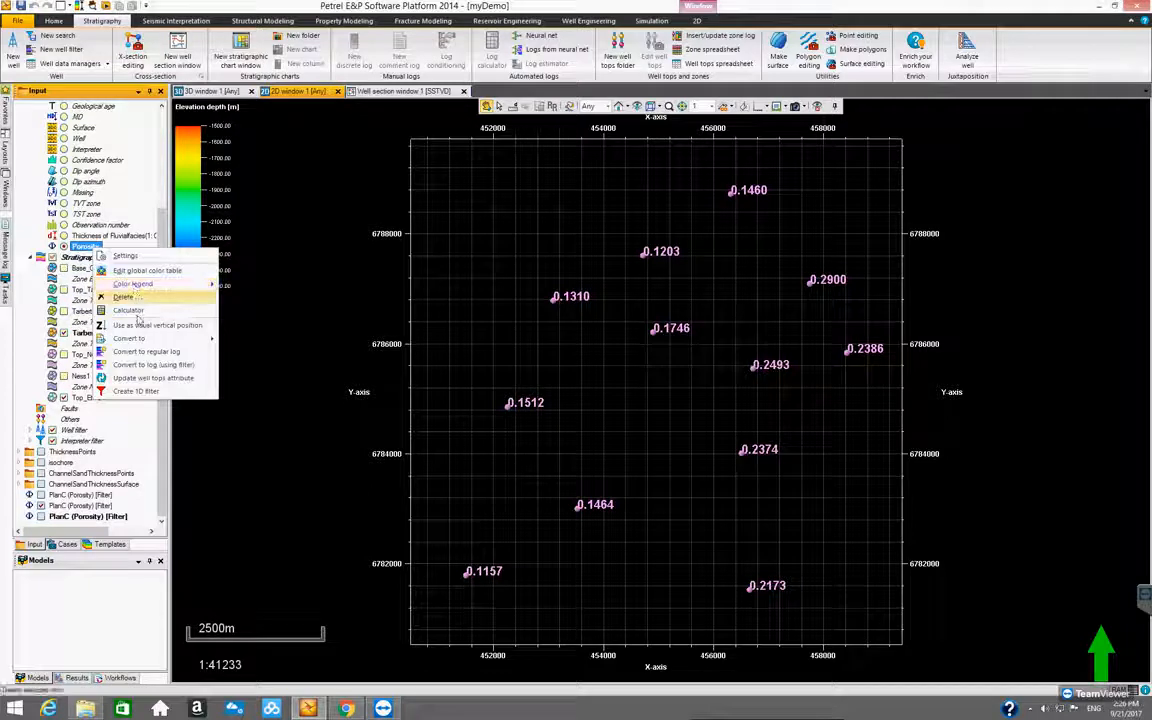
pyautogui.moveTo(135, 338)
pyautogui.click(271, 354)
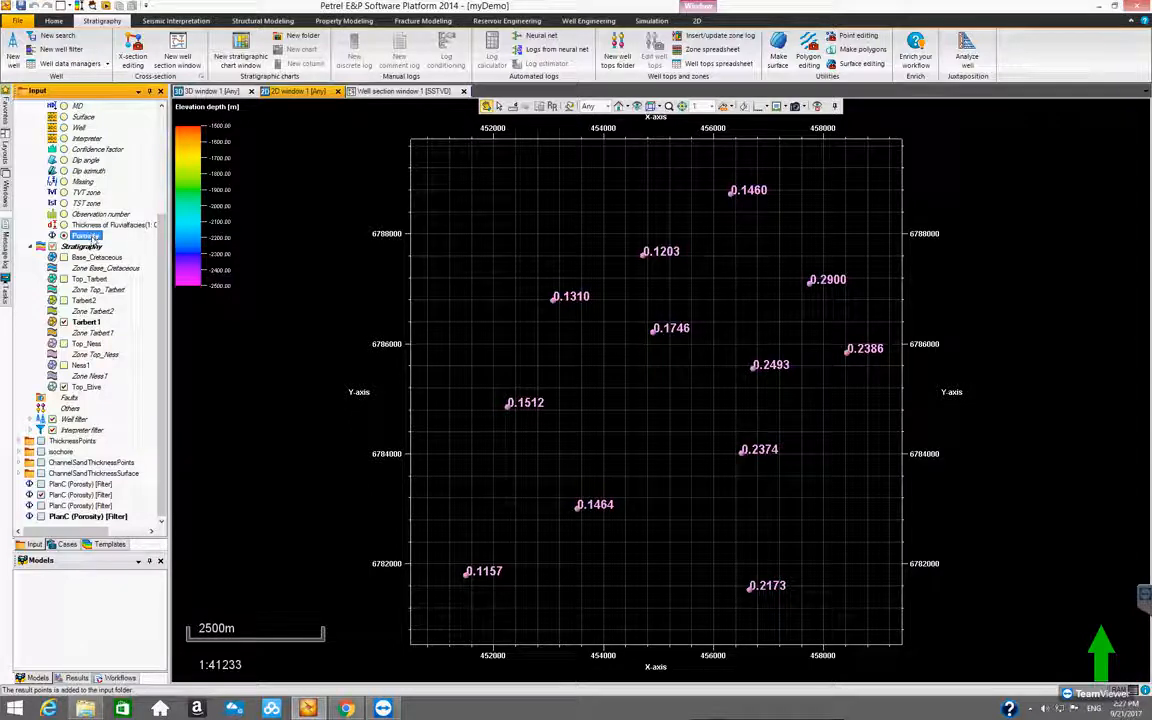
pyautogui.click(86, 344)
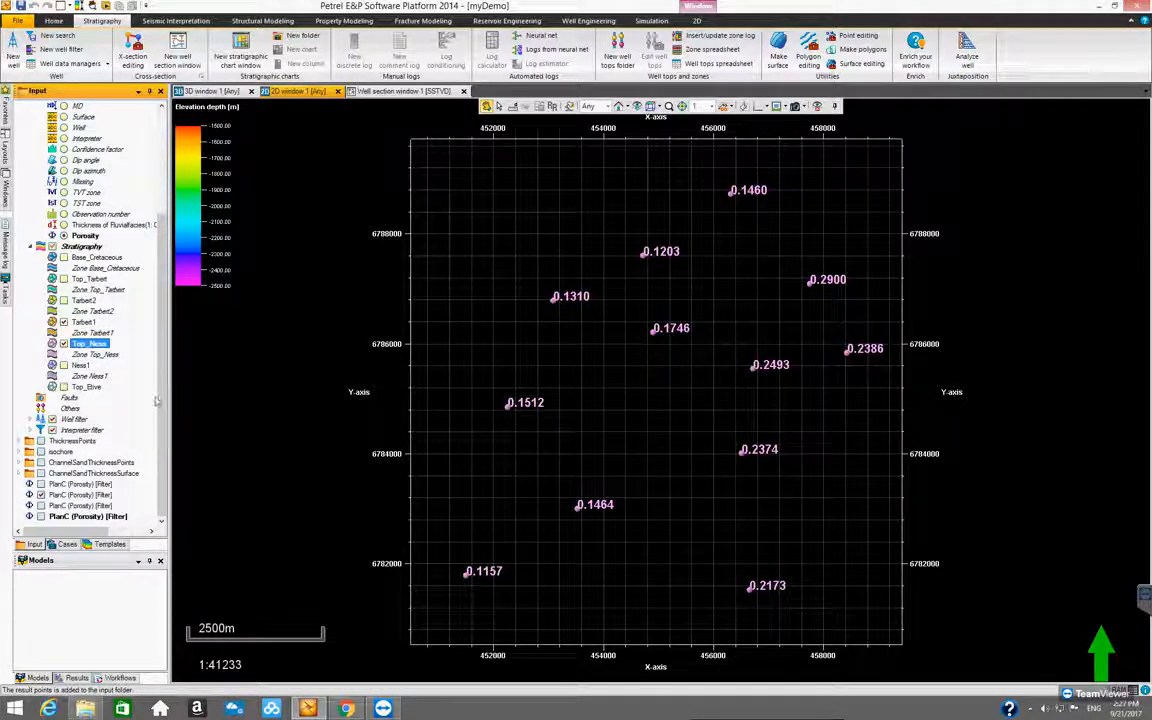
pyautogui.click(63, 322)
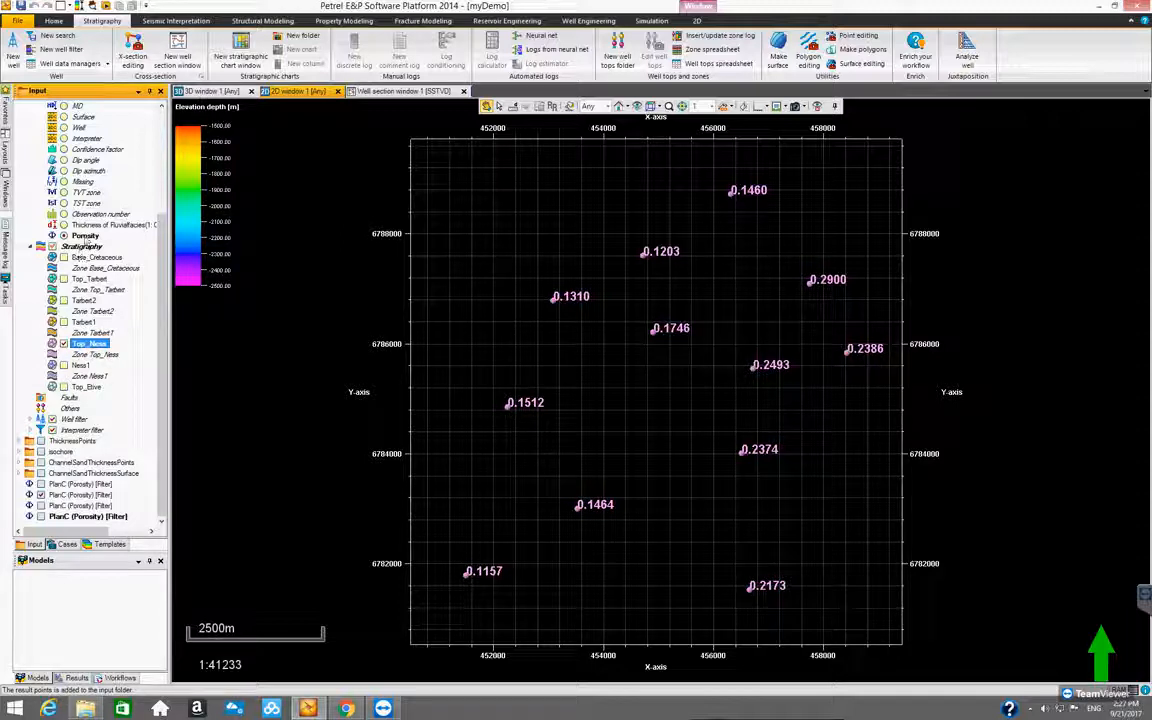
pyautogui.rightClick(86, 236)
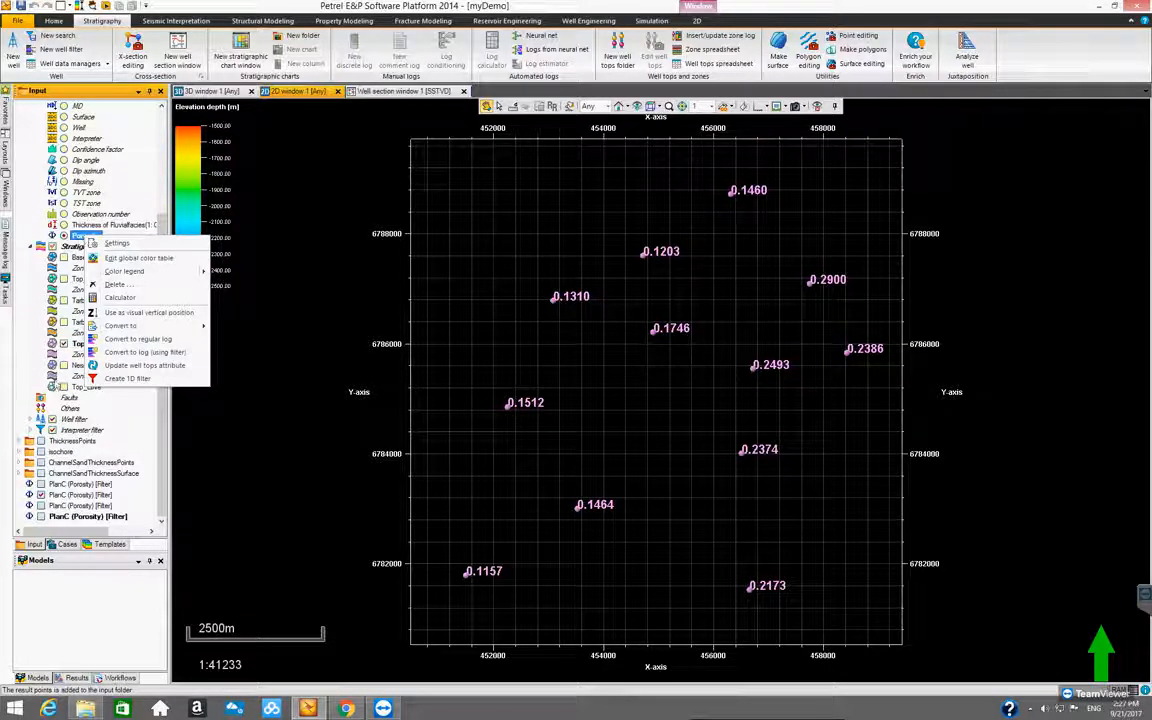
pyautogui.click(163, 467)
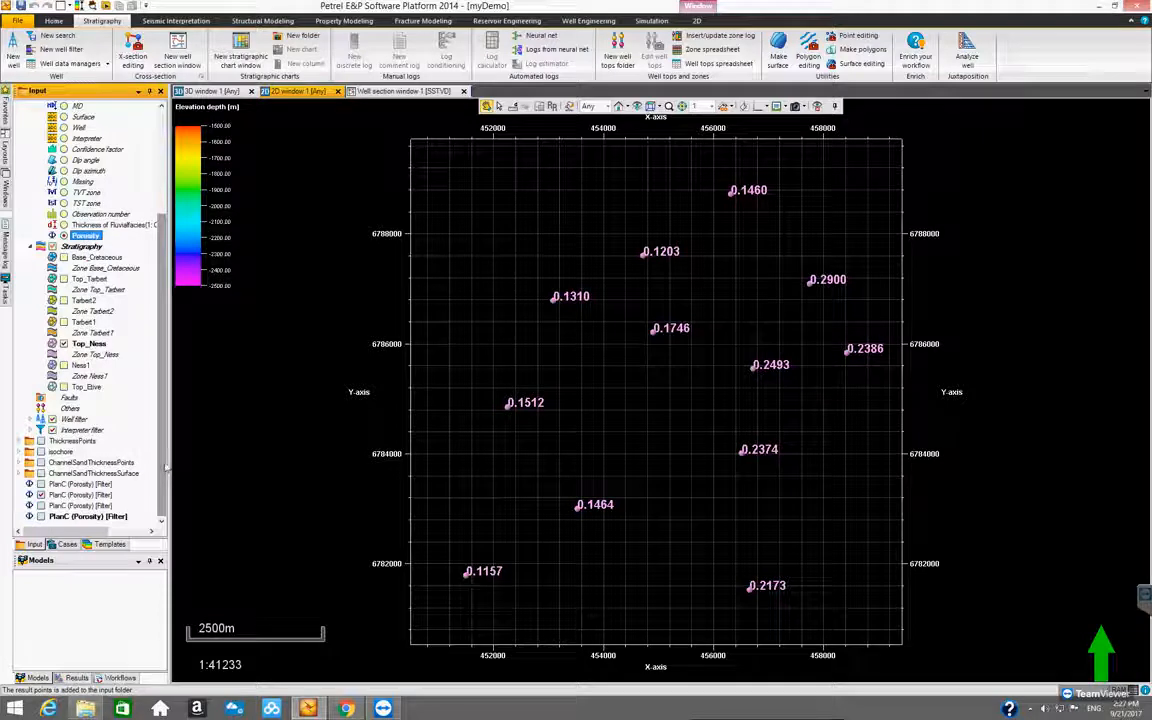
# Delete all four PlanC (Porosity) [Filter] point sets from the input data
pyautogui.click(95, 485)
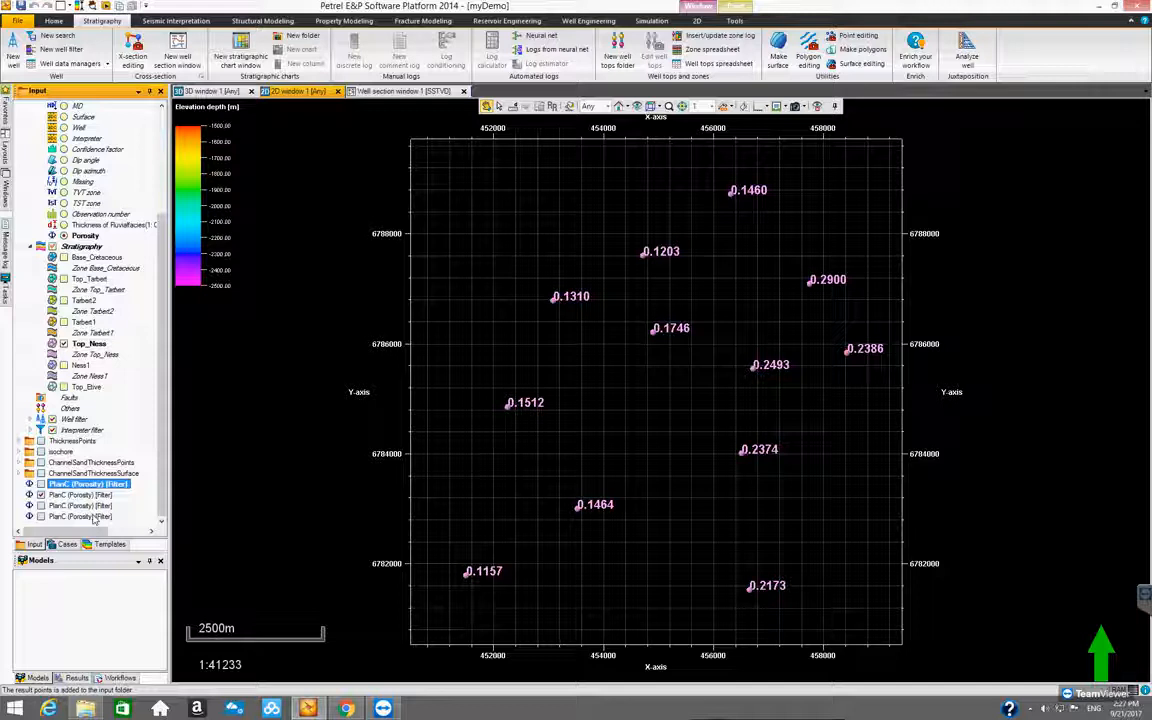
pyautogui.keyDown('shift'); pyautogui.click(95, 517); pyautogui.keyUp('shift')
pyautogui.rightClick(95, 517)
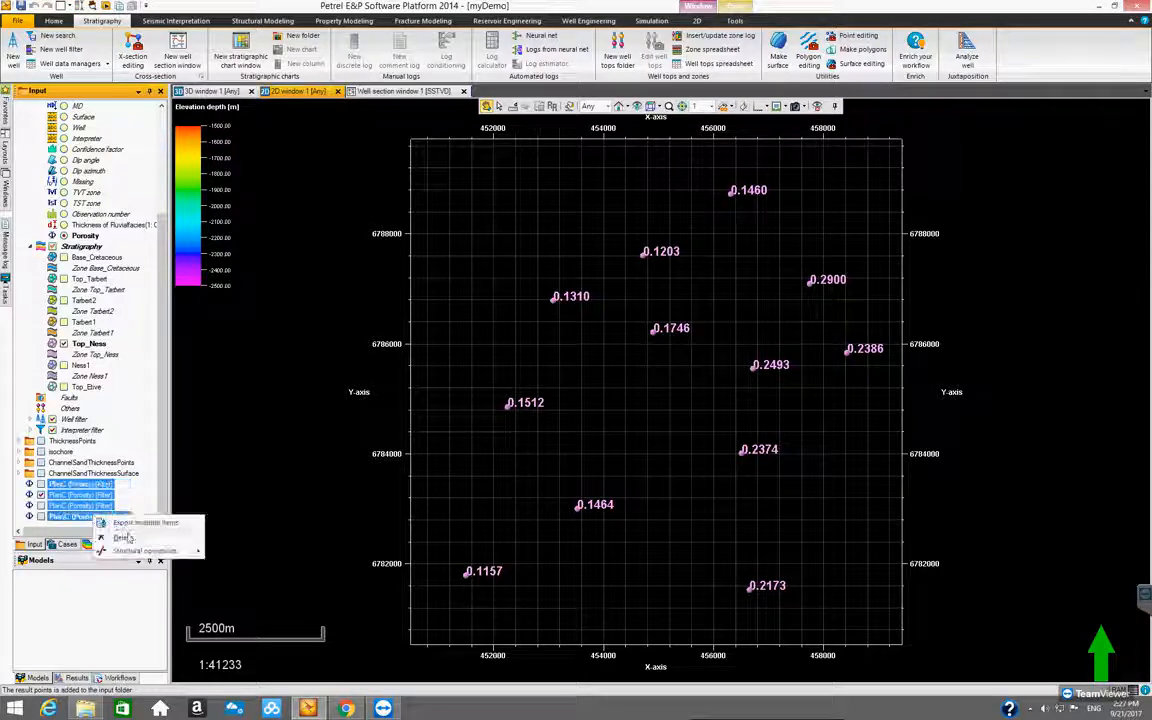
pyautogui.click(128, 537)
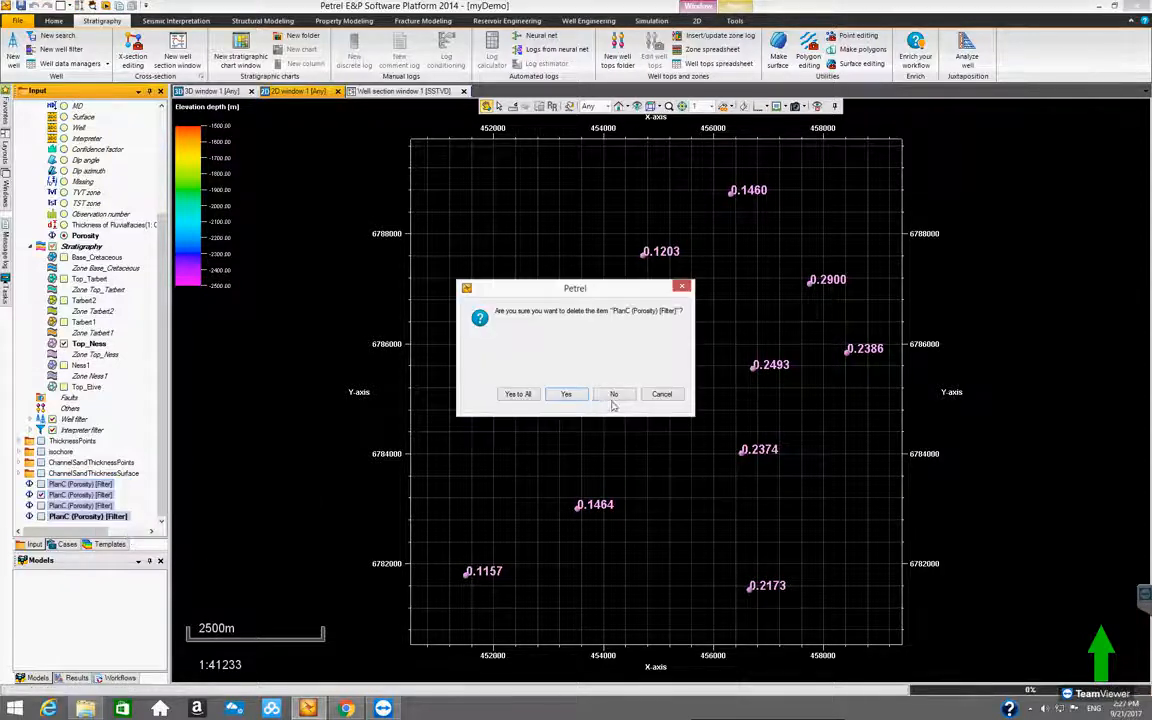
pyautogui.click(462, 358)
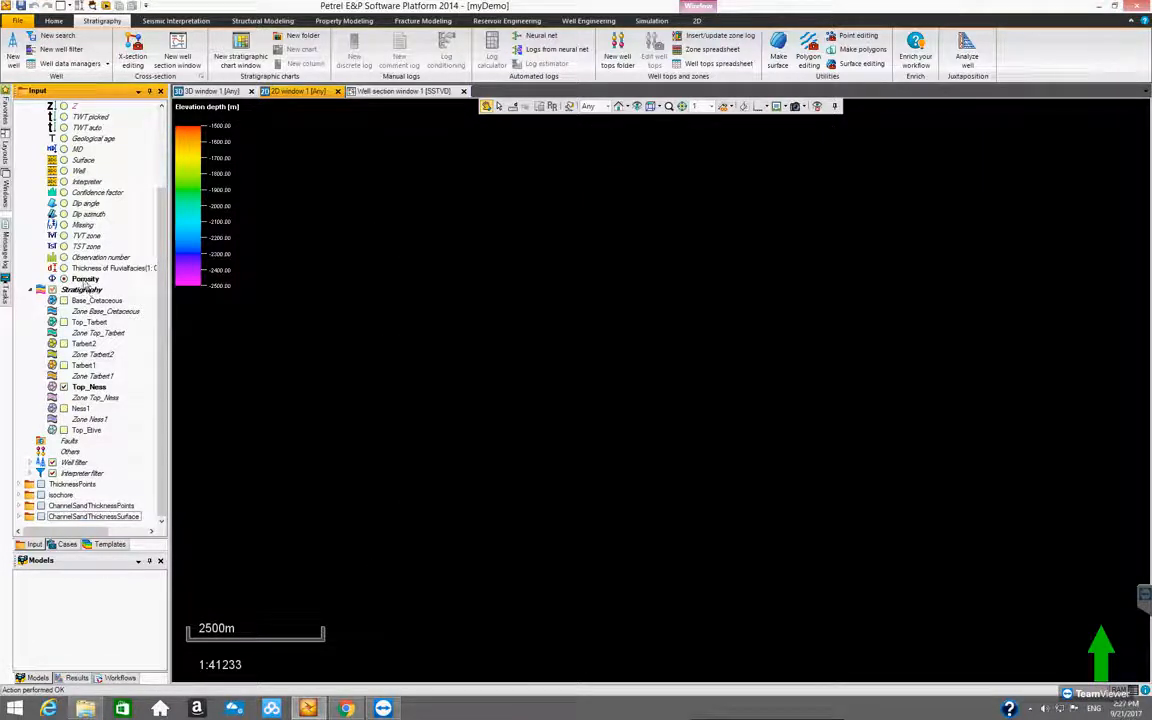
# Make Base_Cretaceous the only visible top, convert the Porosity attribute to filtered points, and check the display of the new point set
pyautogui.click(95, 387)
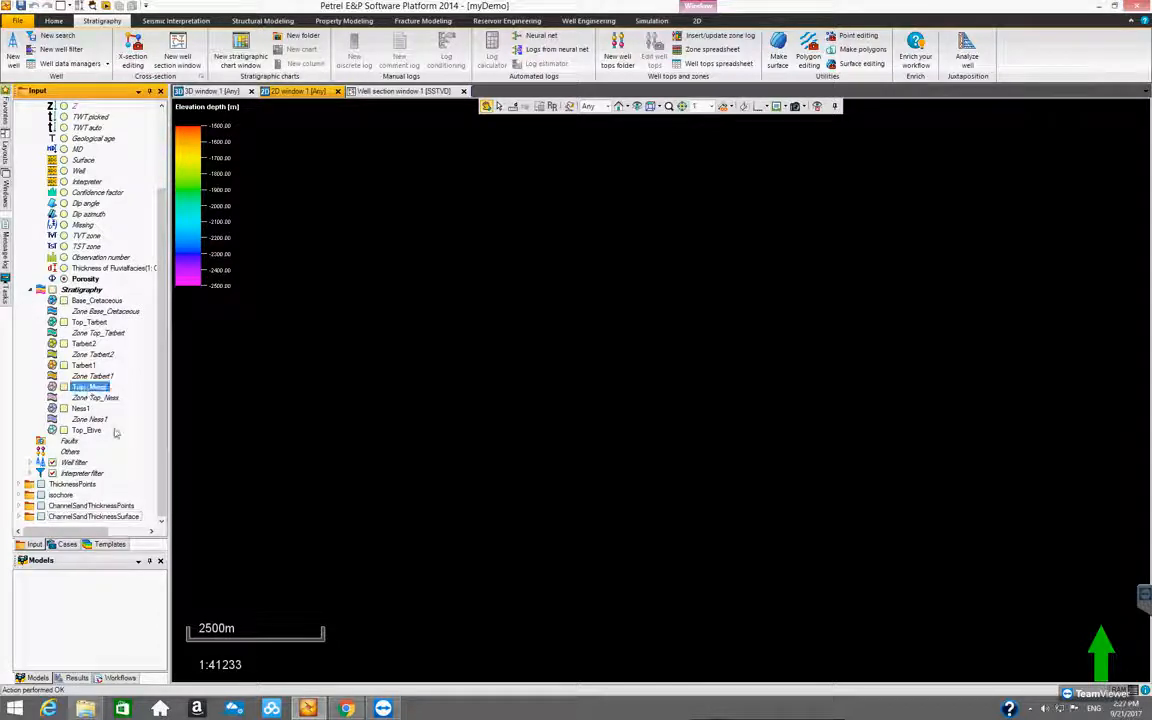
pyautogui.click(105, 302)
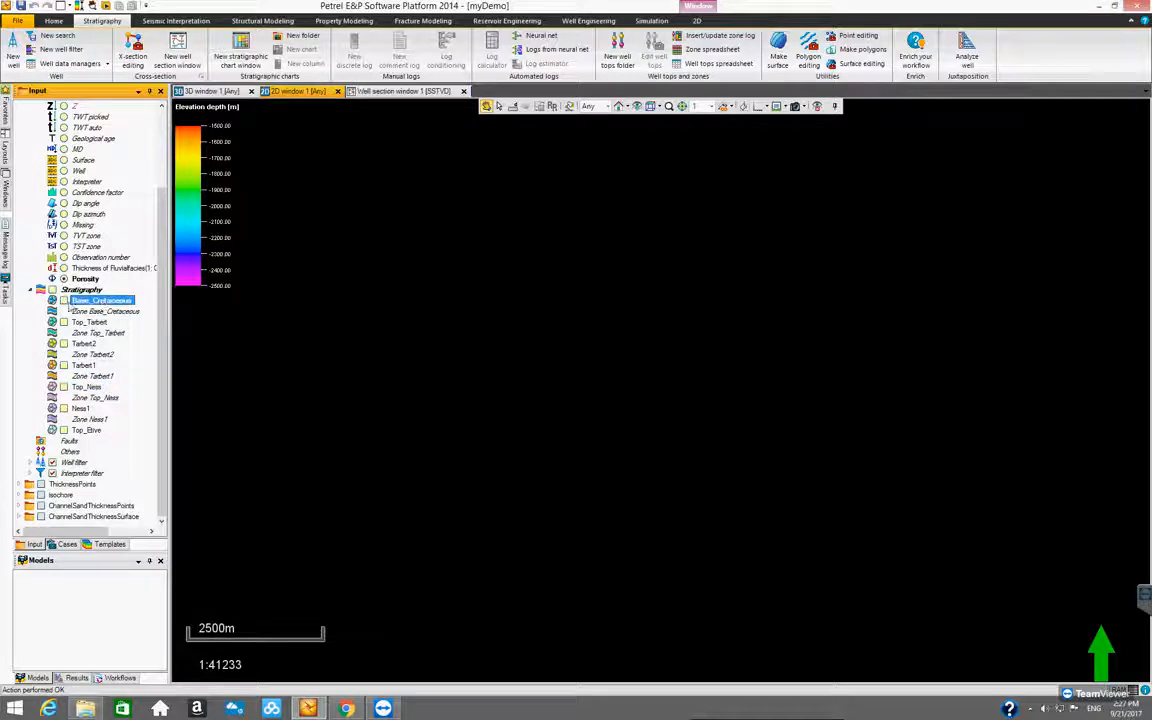
pyautogui.click(63, 301)
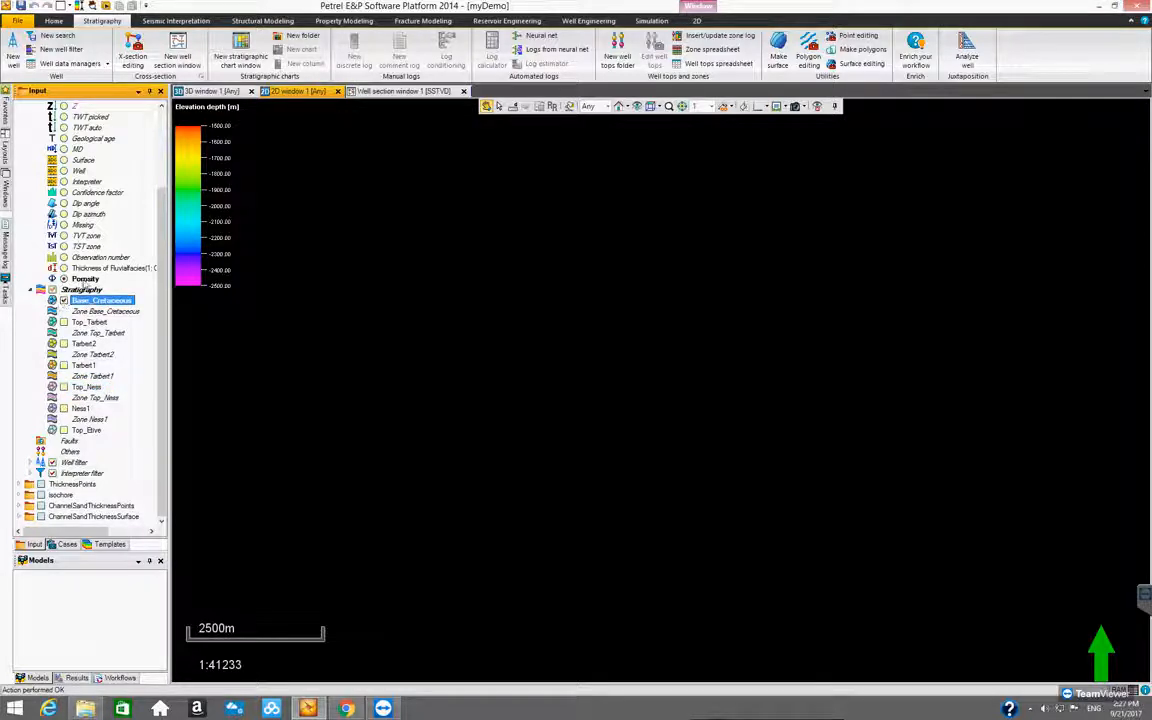
pyautogui.rightClick(86, 279)
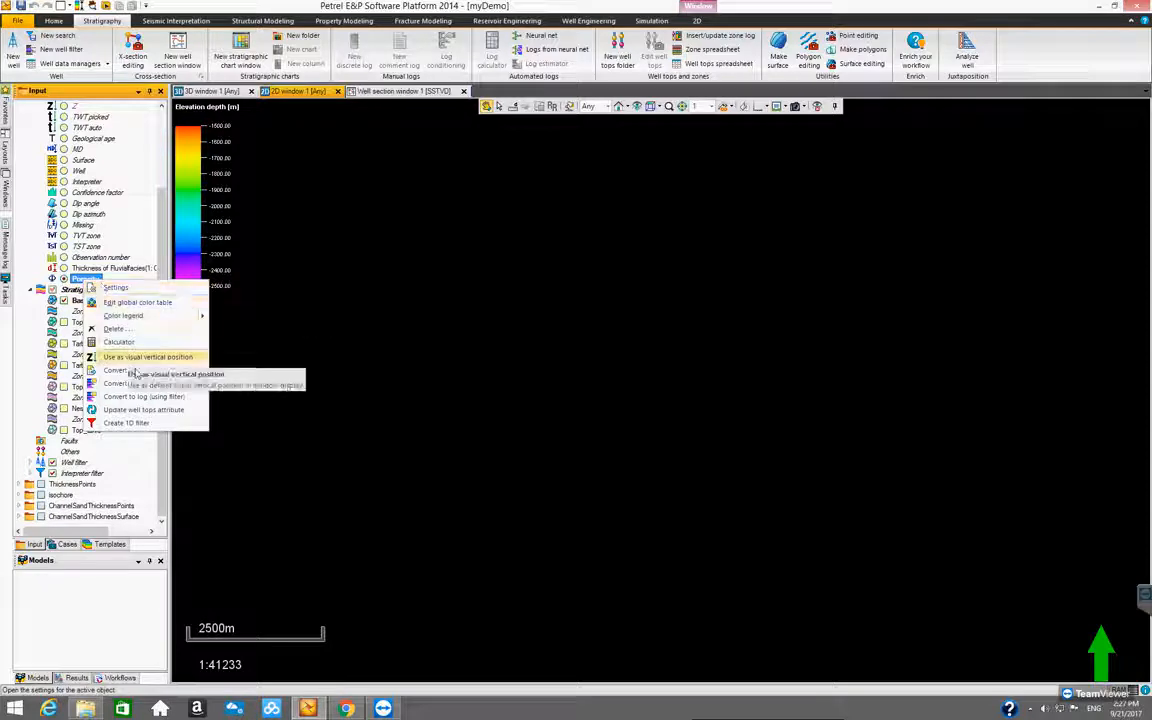
pyautogui.moveTo(135, 372)
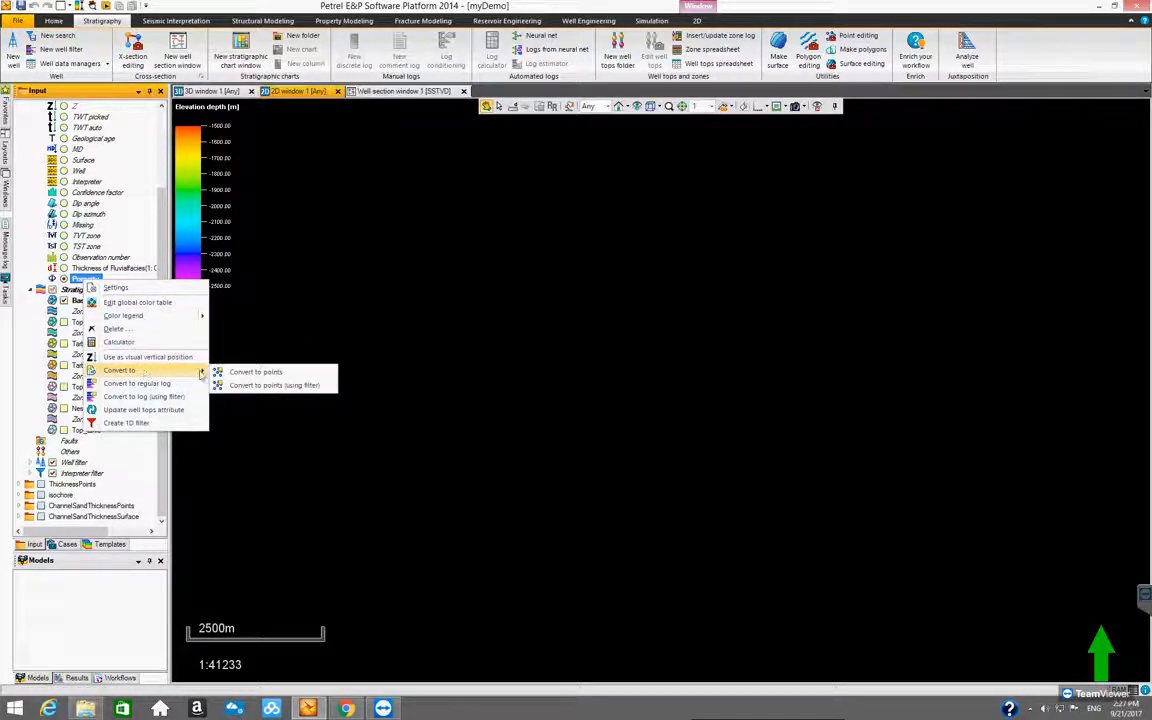
pyautogui.click(274, 385)
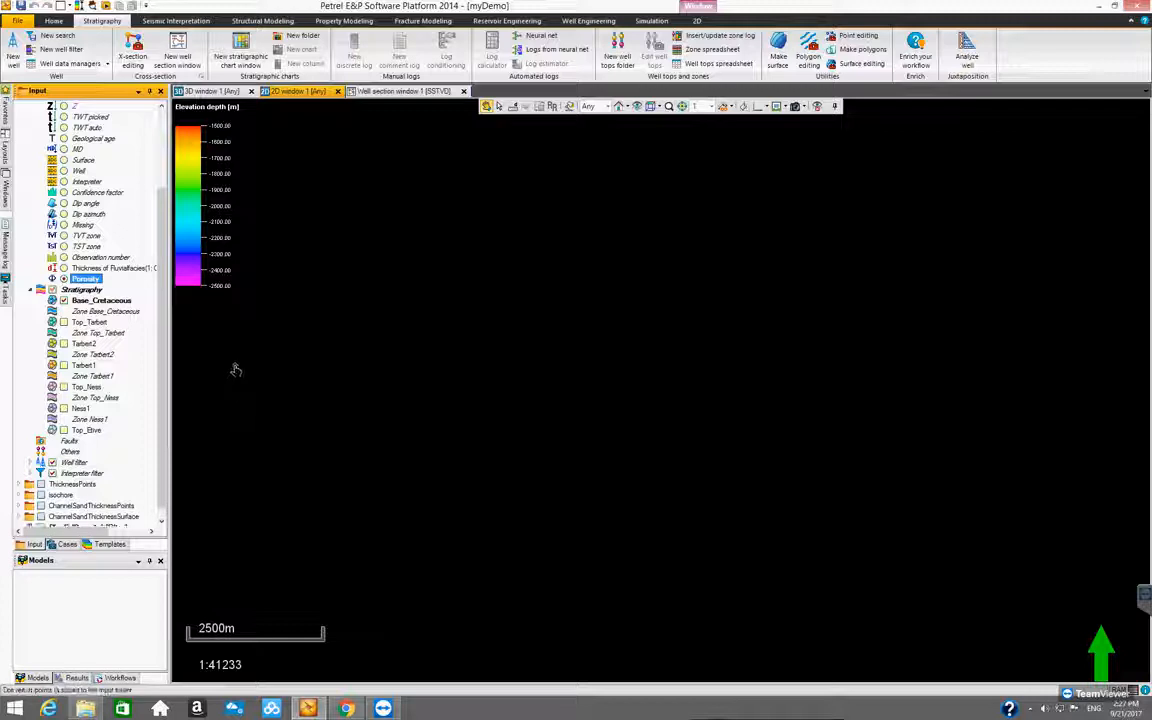
pyautogui.moveTo(158, 381); pyautogui.dragTo(158, 428)
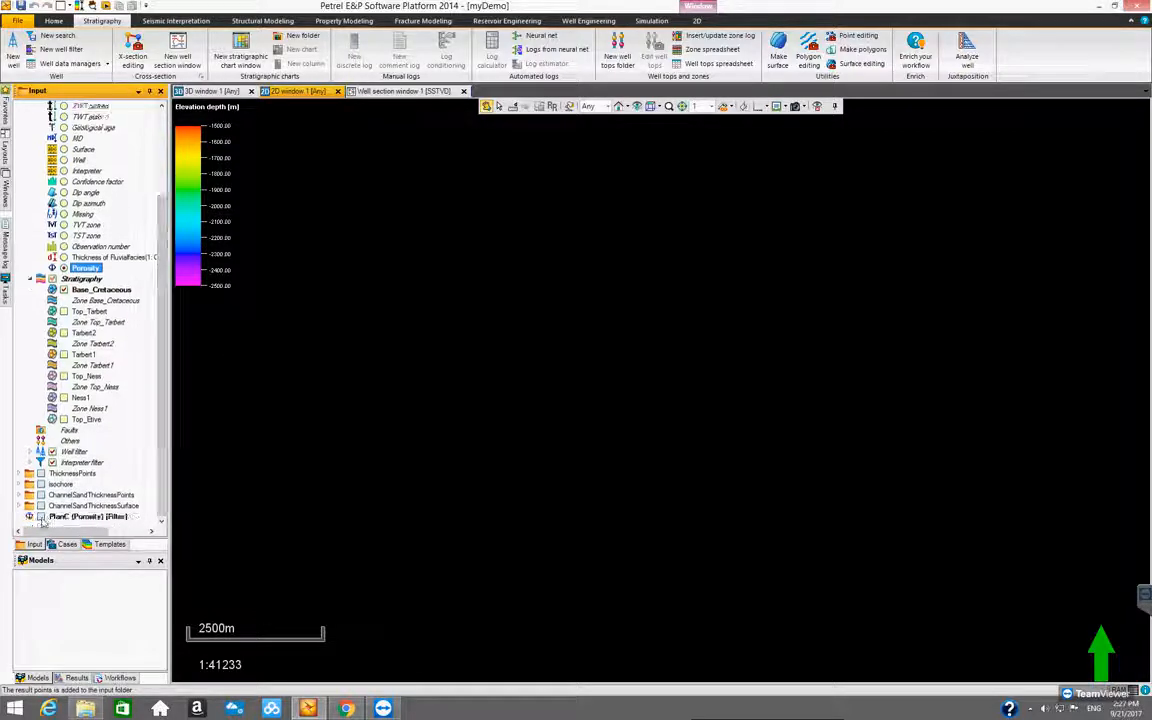
pyautogui.click(41, 517)
pyautogui.click(41, 517)
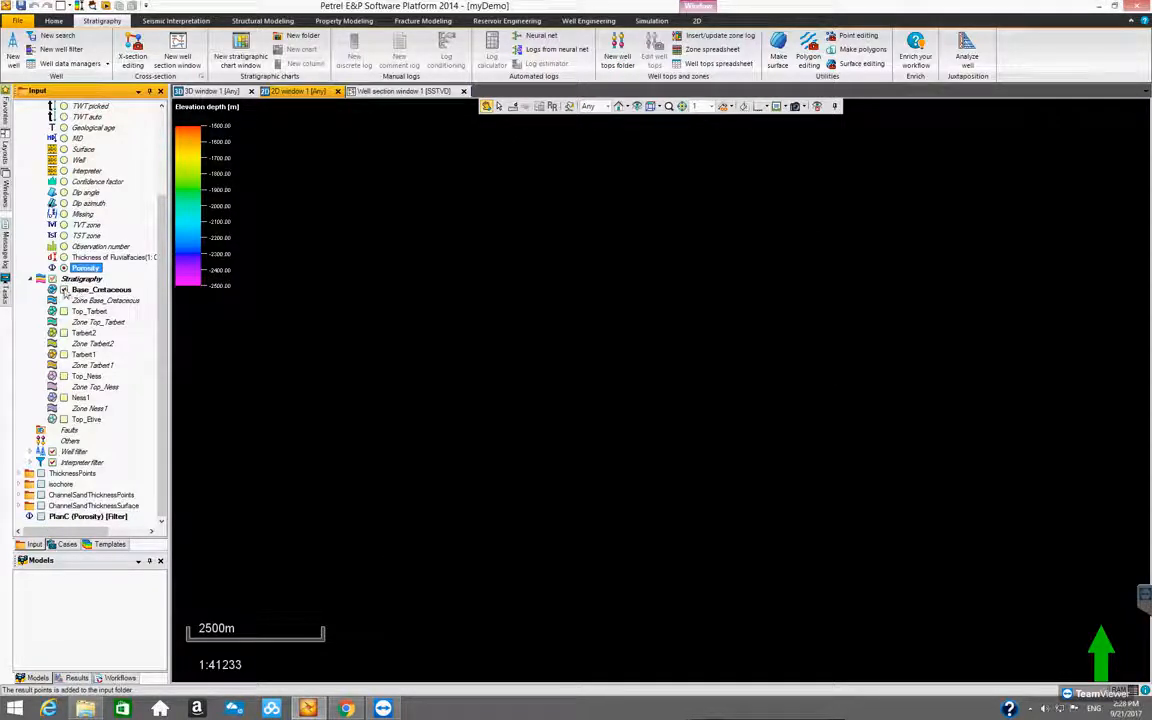
# Switch the visible top from Base_Cretaceous to Top_Tarbert and convert the Porosity attribute to filtered points
pyautogui.click(86, 312)
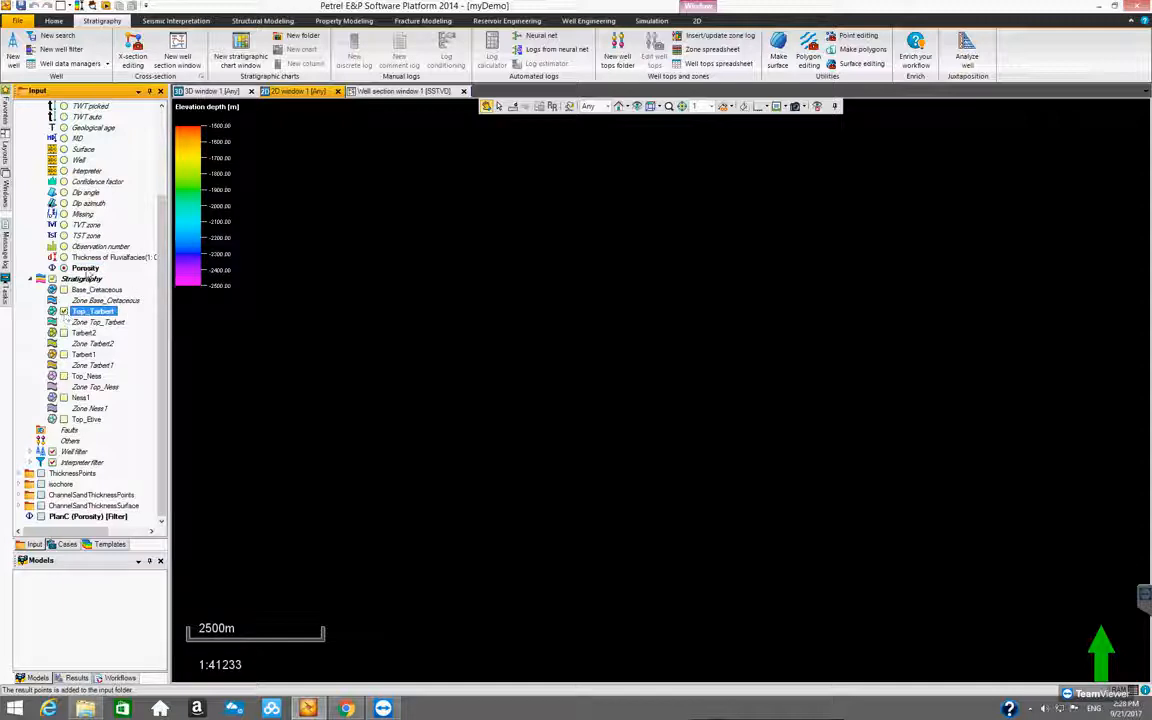
pyautogui.rightClick(86, 269)
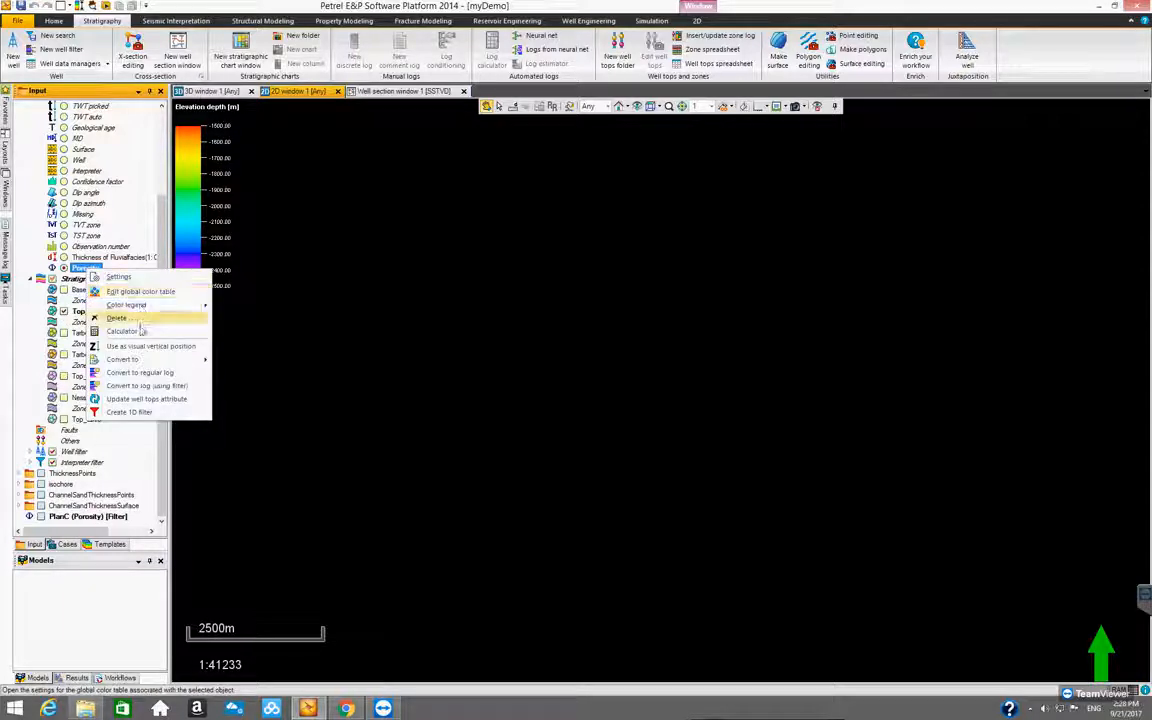
pyautogui.moveTo(200, 359)
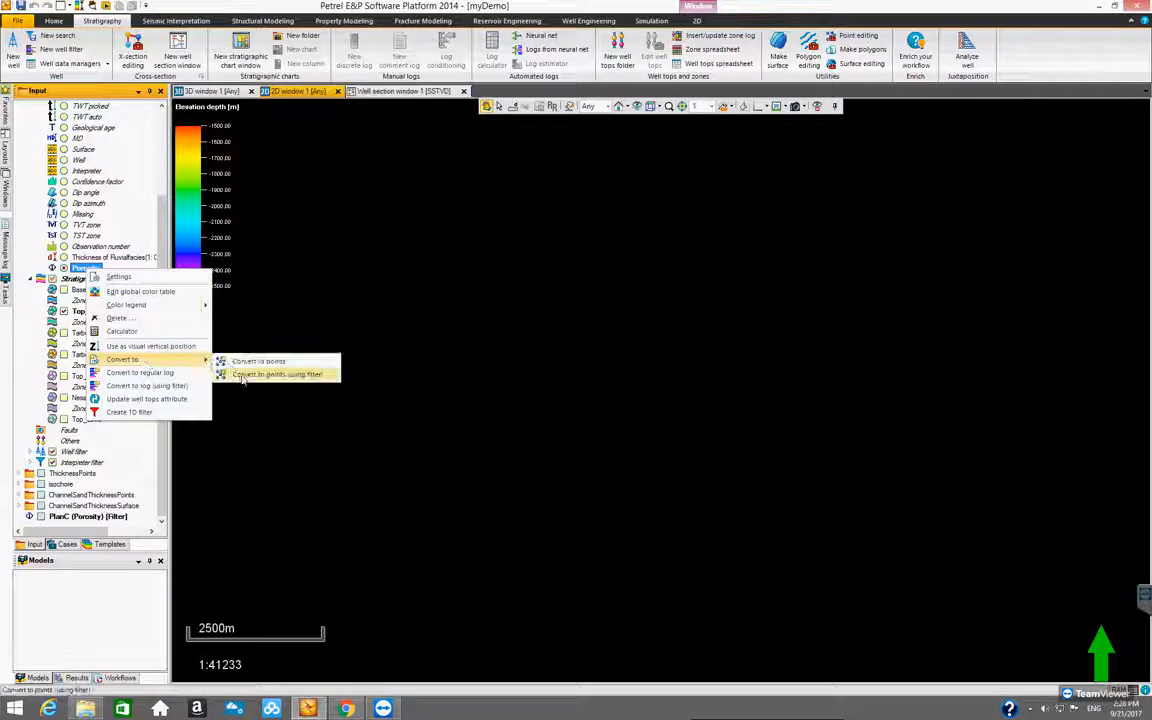
pyautogui.click(243, 375)
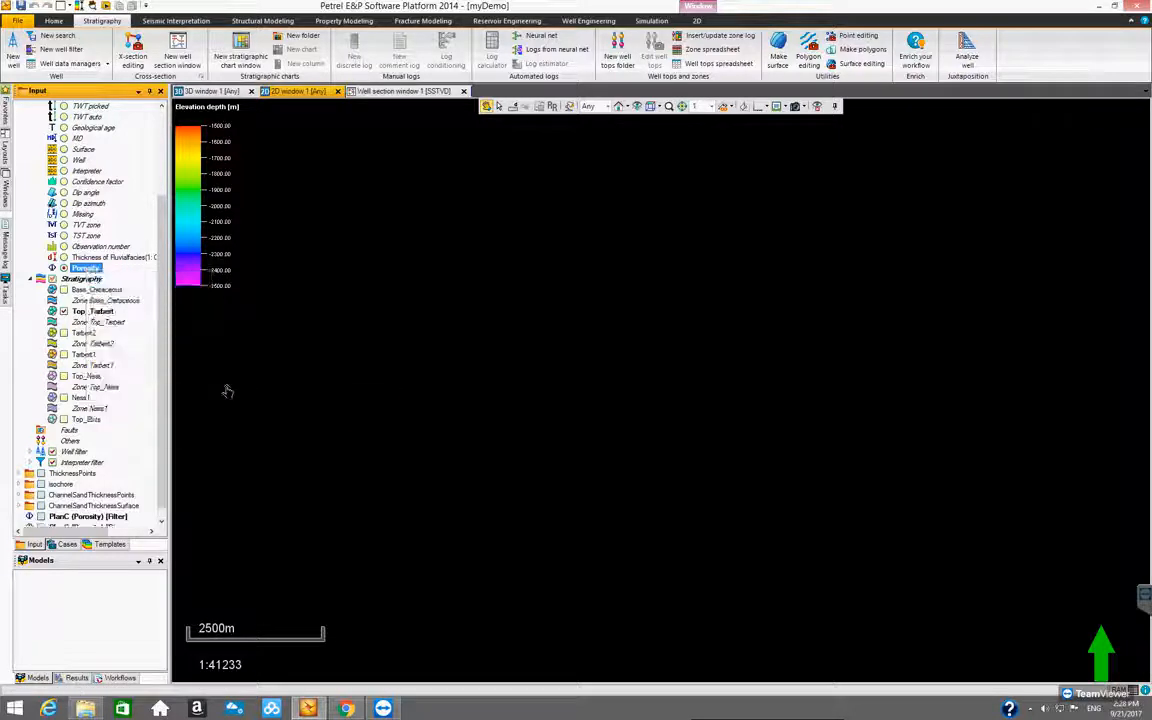
# Make Tarbert2 the only visible top in place of Top_Tarbert and convert the Porosity attribute to filtered points
pyautogui.click(64, 333)
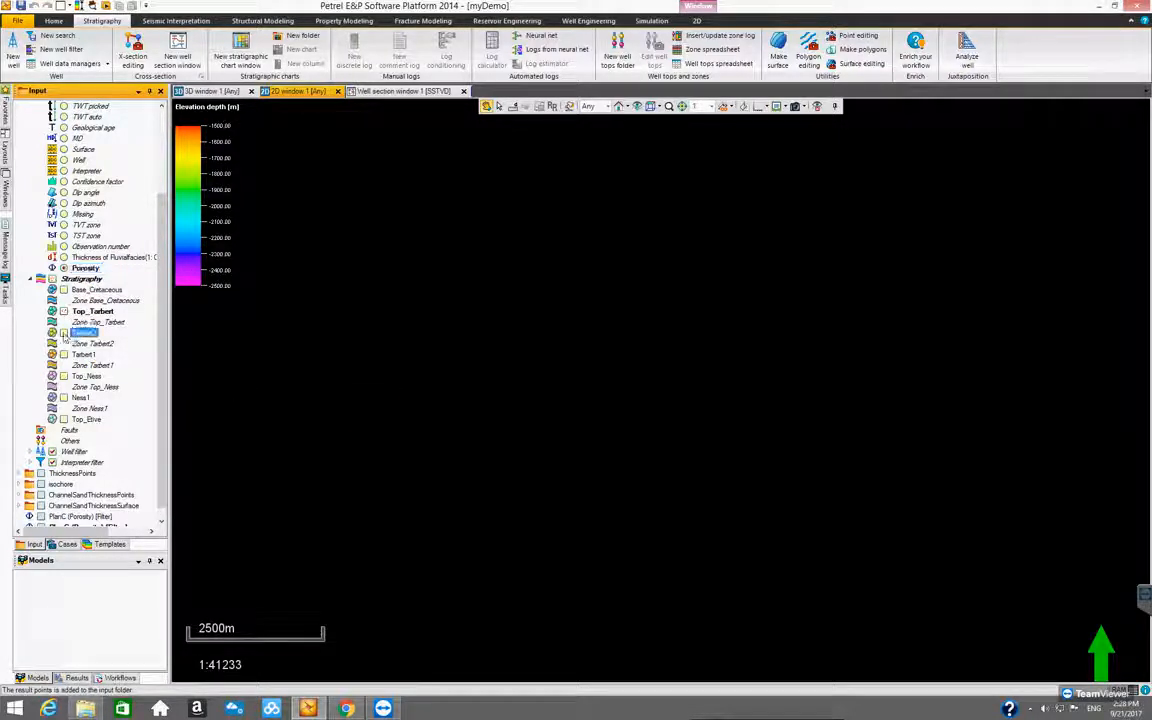
pyautogui.rightClick(85, 269)
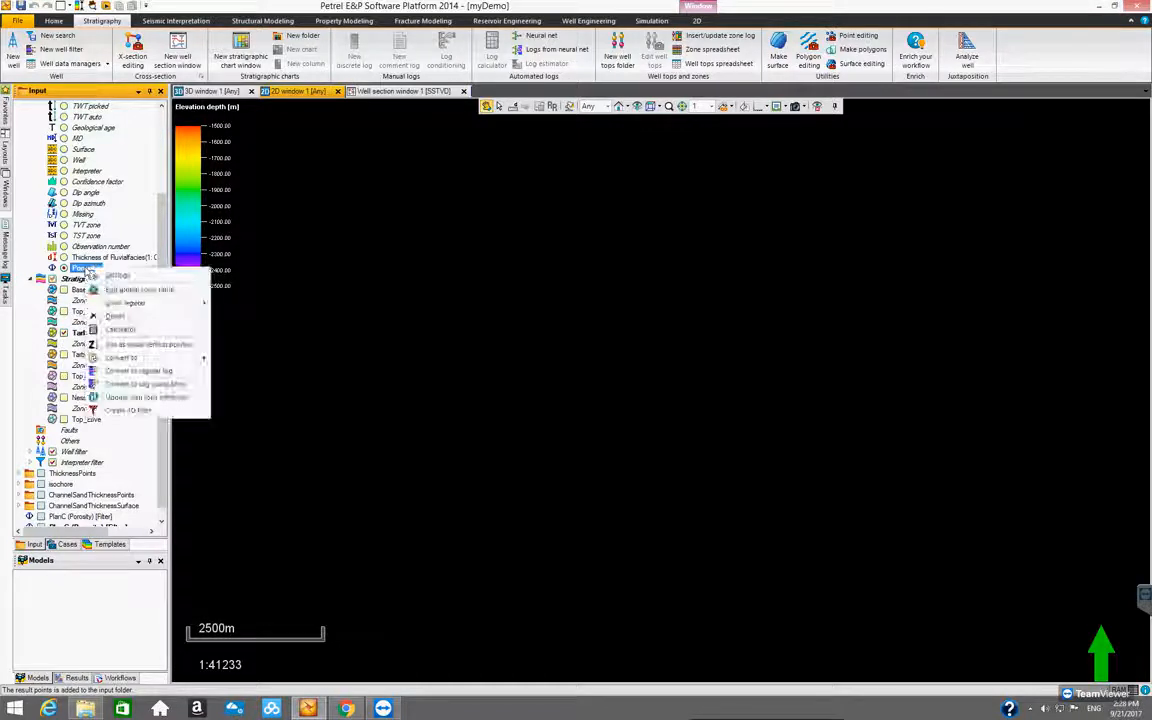
pyautogui.moveTo(133, 358)
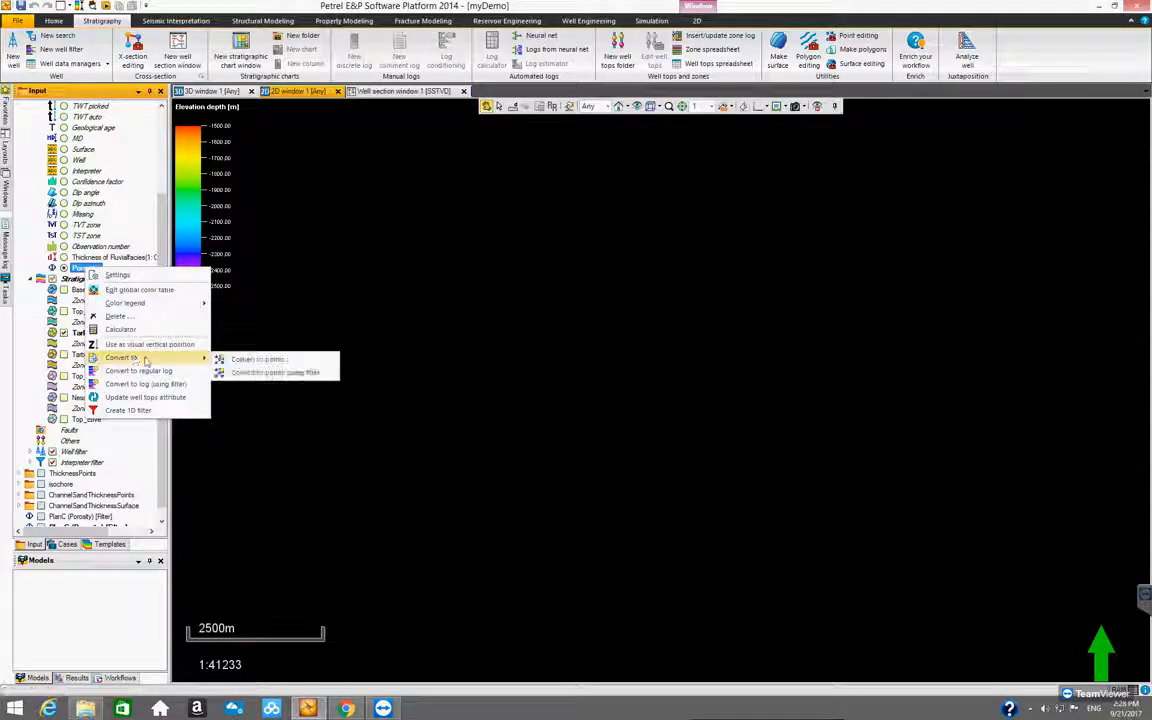
pyautogui.click(230, 372)
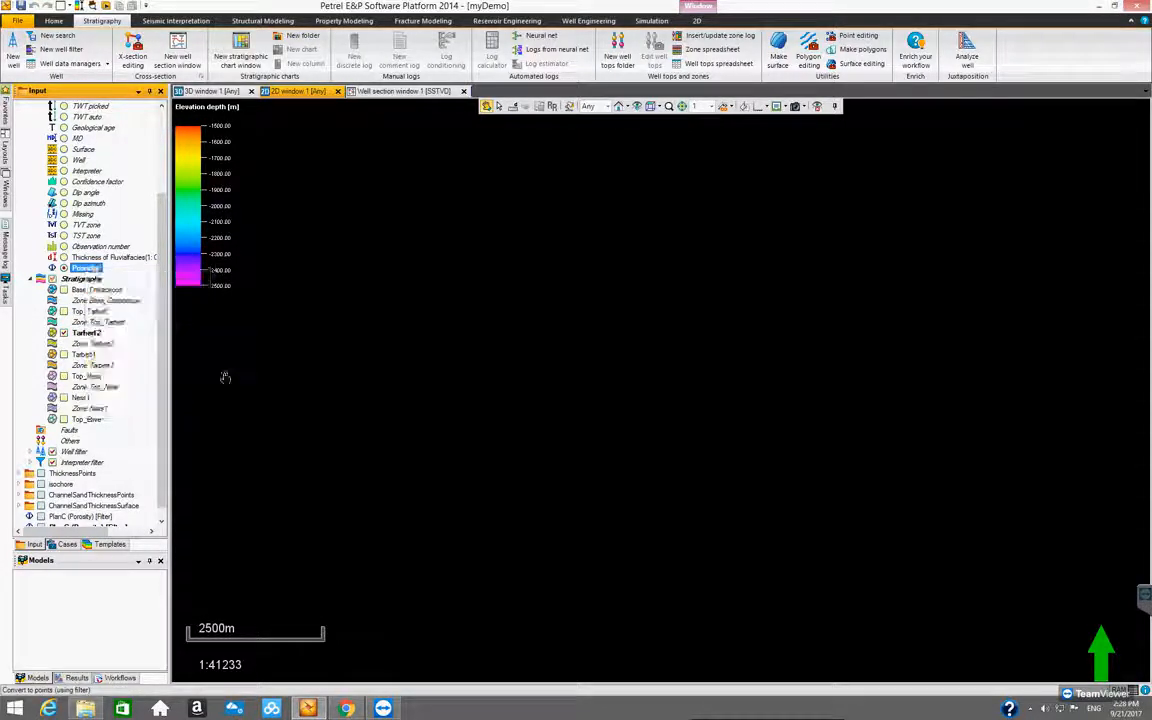
# Make Tarbert1 the only visible top in place of Tarbert2 and convert the Porosity attribute to filtered points
pyautogui.click(83, 355)
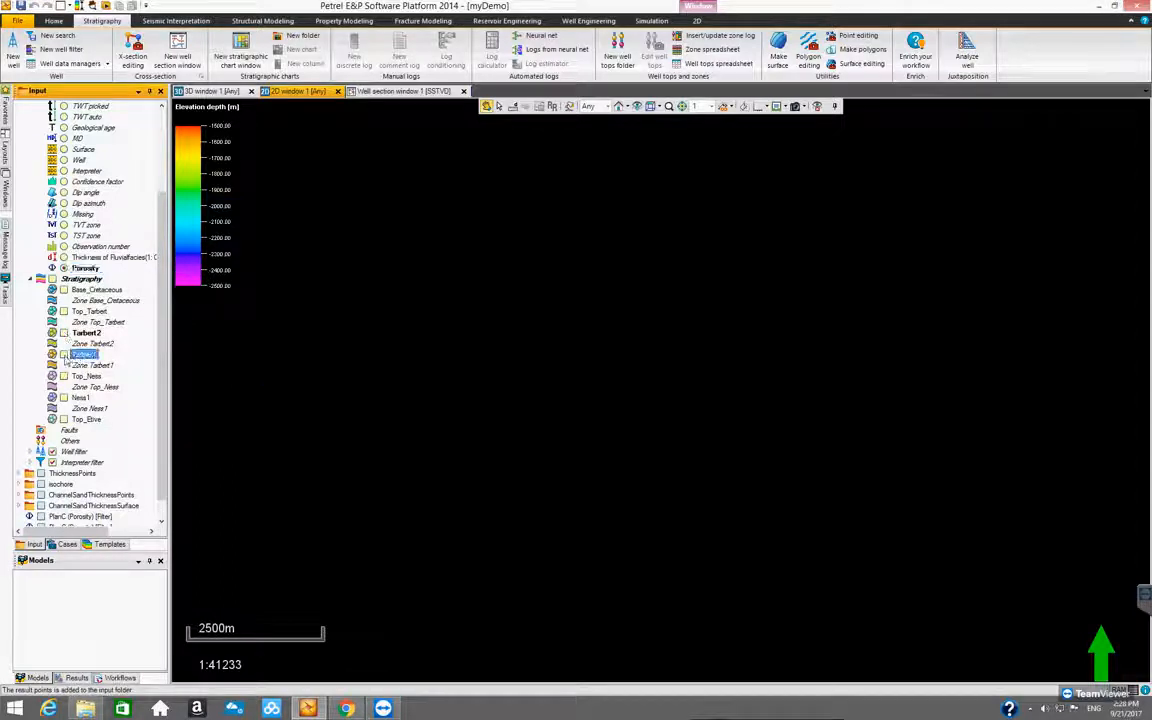
pyautogui.click(85, 268)
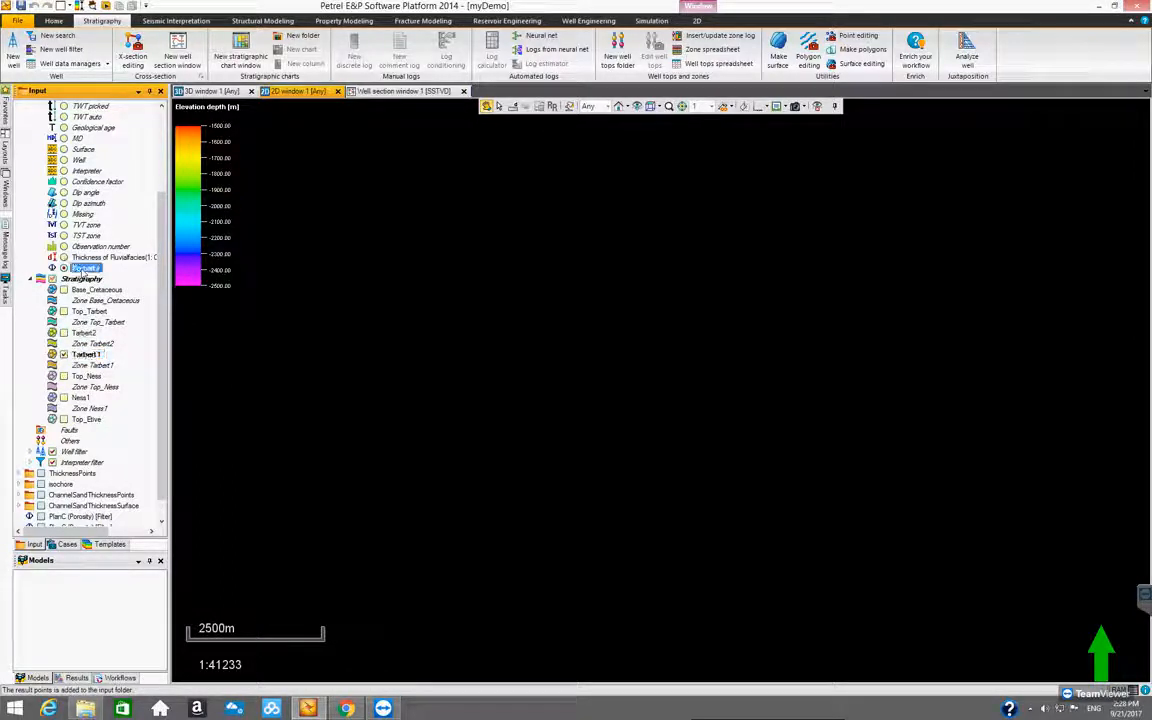
pyautogui.rightClick(85, 268)
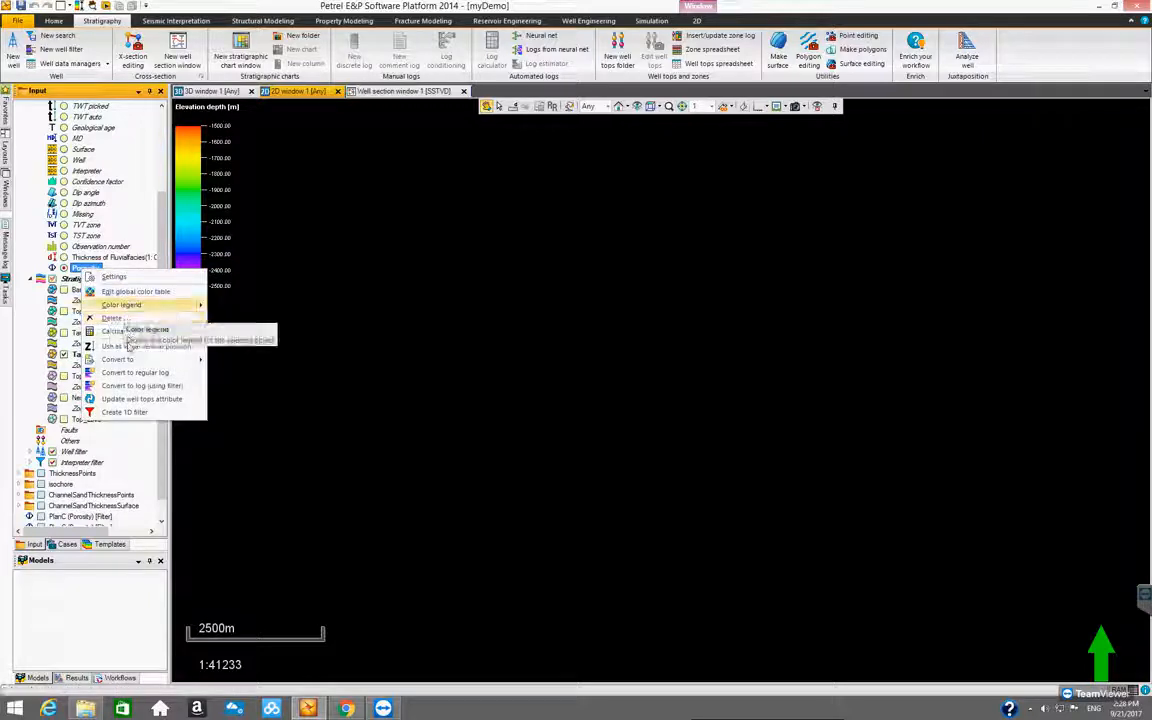
pyautogui.moveTo(150, 359)
pyautogui.click(251, 376)
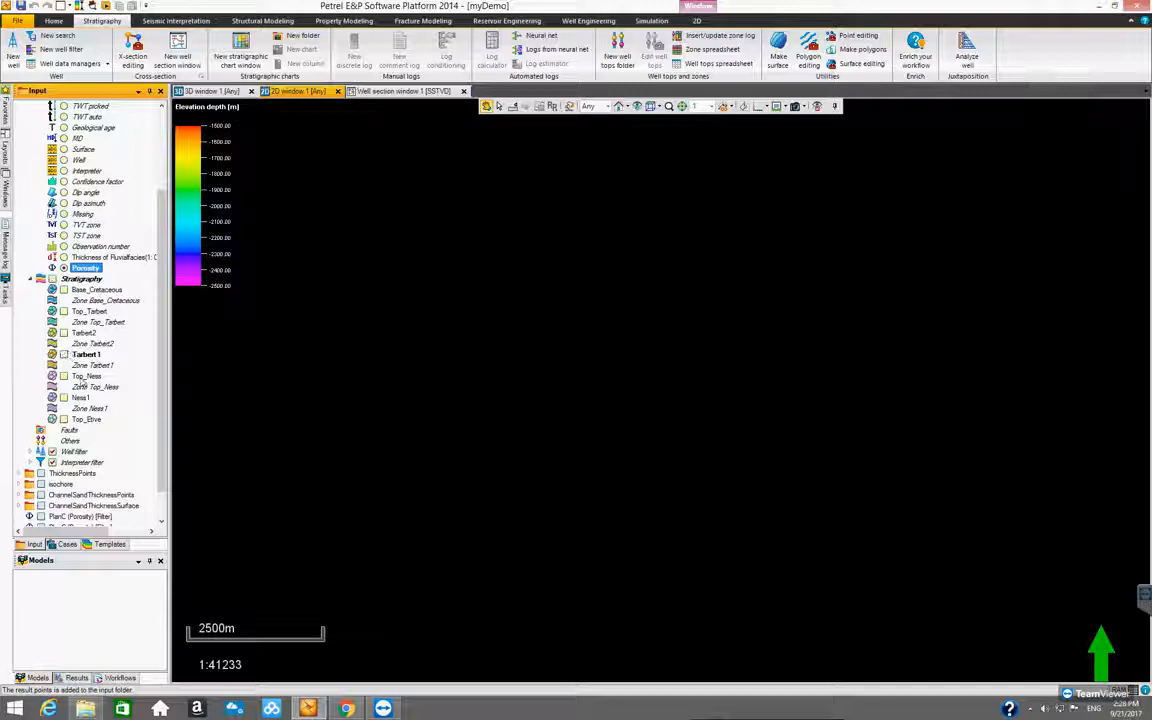
# Switch the visible top from Tarbert1 to Top_Ness and convert the Porosity attribute to filtered points
pyautogui.click(70, 378)
pyautogui.click(64, 376)
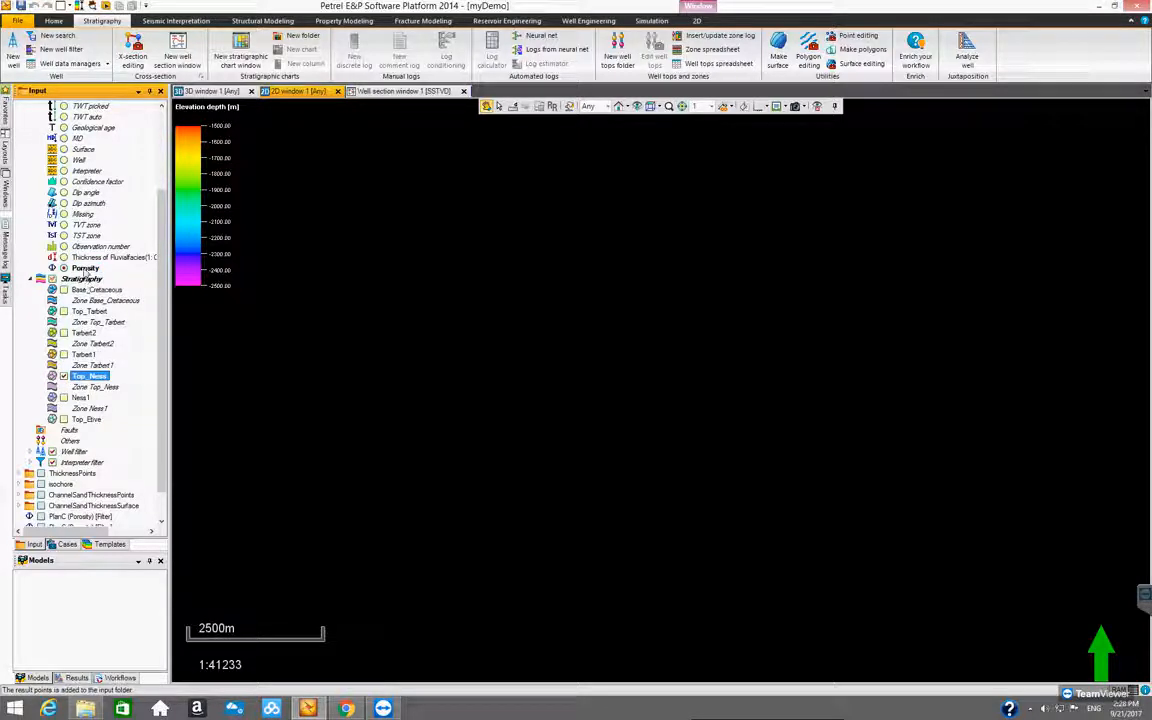
pyautogui.rightClick(85, 269)
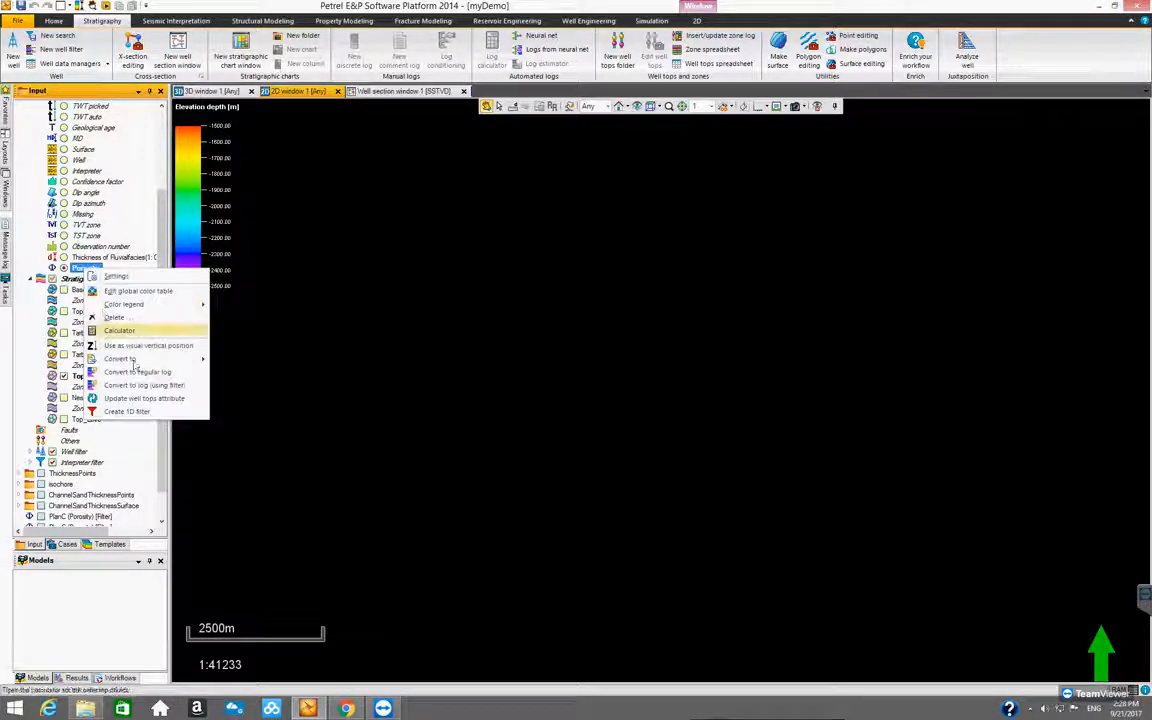
pyautogui.moveTo(137, 362)
pyautogui.click(240, 375)
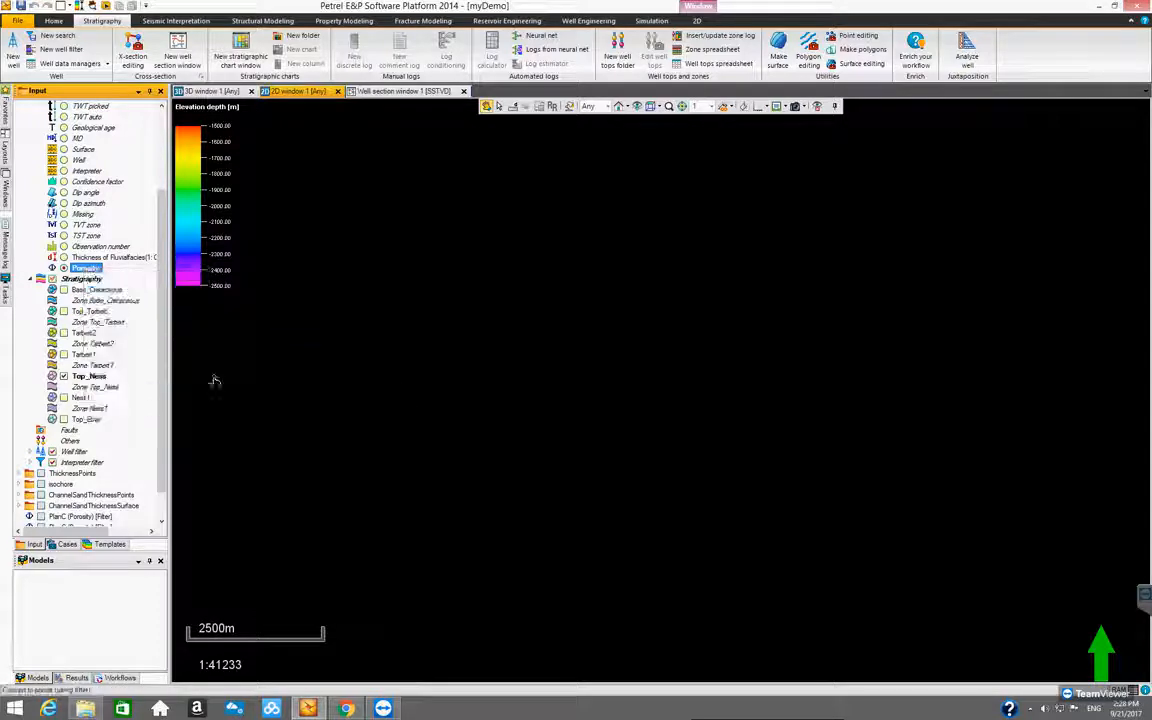
# Switch the visible top from Top_Ness to Ness1 and convert the Porosity attribute to filtered points
pyautogui.click(64, 398)
pyautogui.rightClick(80, 269)
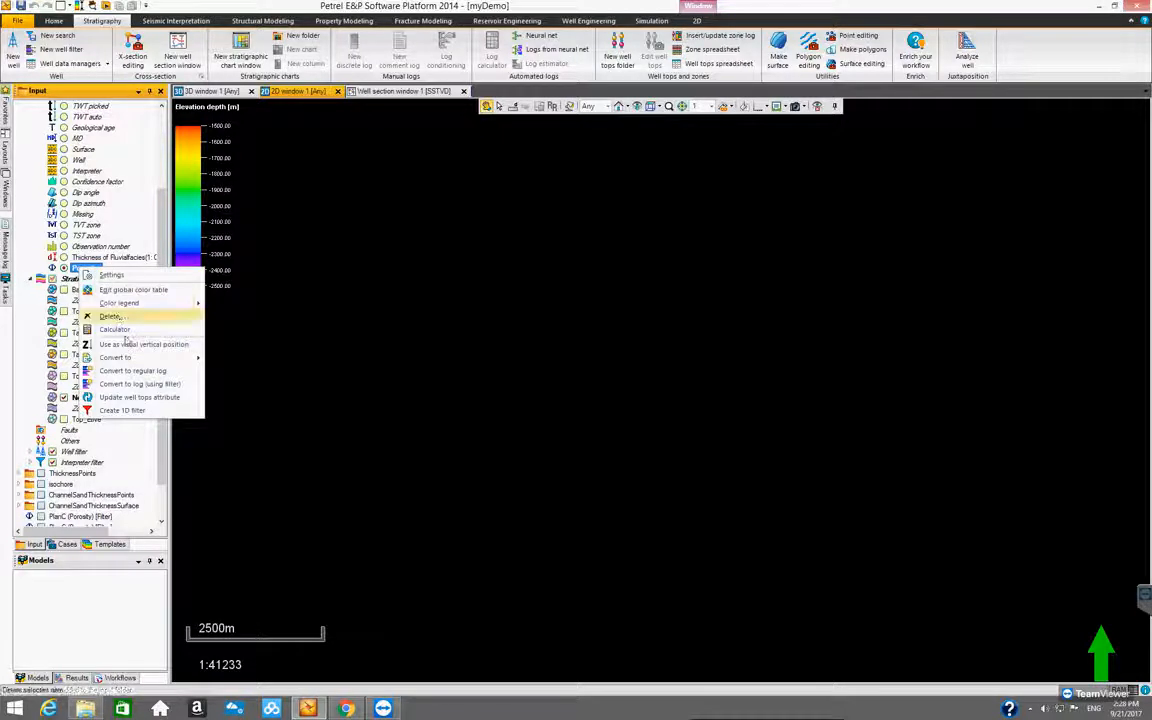
pyautogui.moveTo(133, 358)
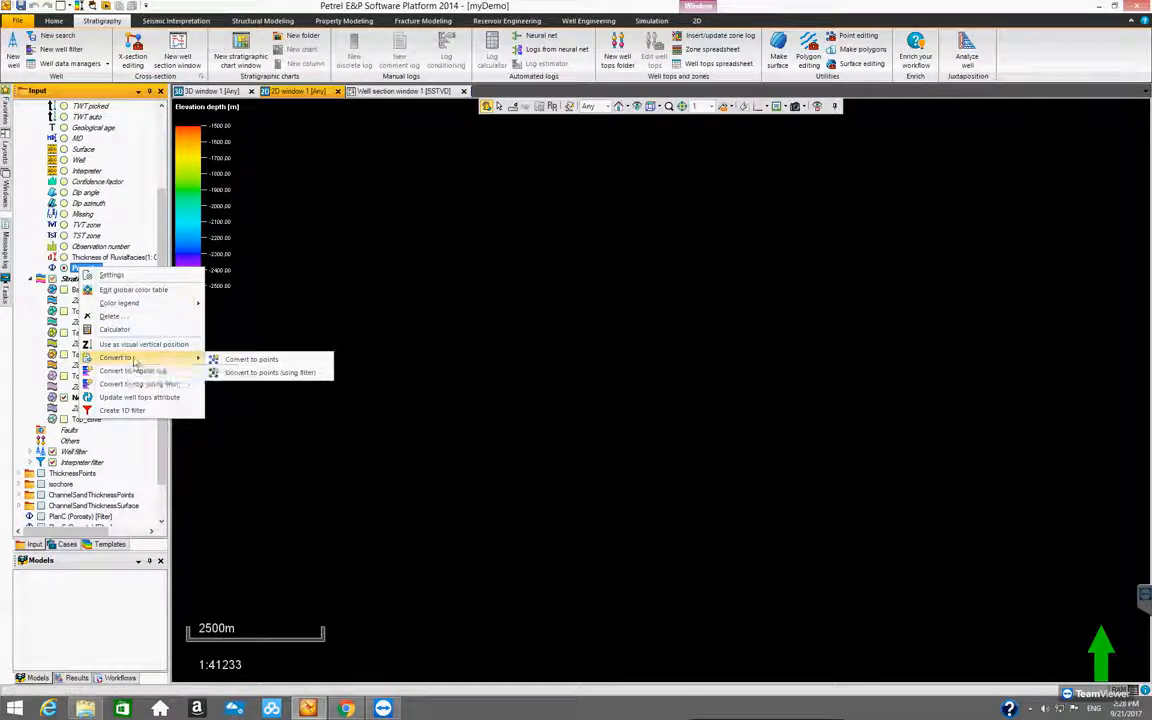
pyautogui.click(246, 374)
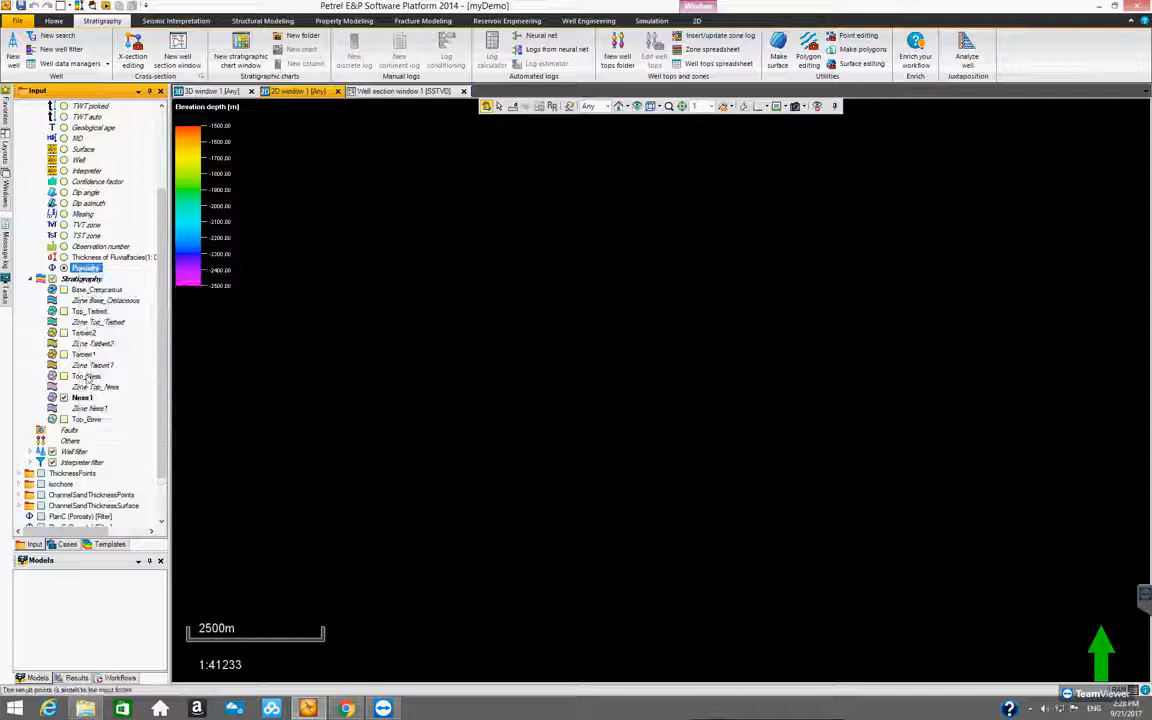
# Switch the visible top from Ness1 to Top_Etive and try to convert the Porosity attribute to filtered points
pyautogui.click(72, 420)
pyautogui.click(64, 420)
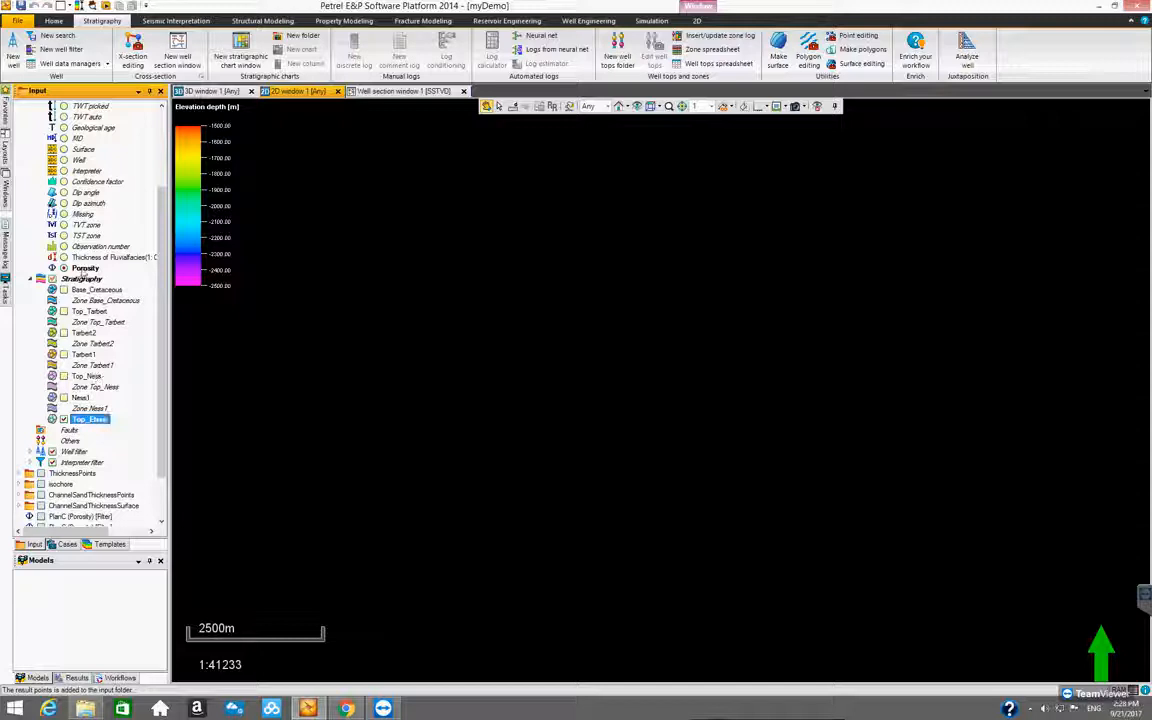
pyautogui.rightClick(84, 269)
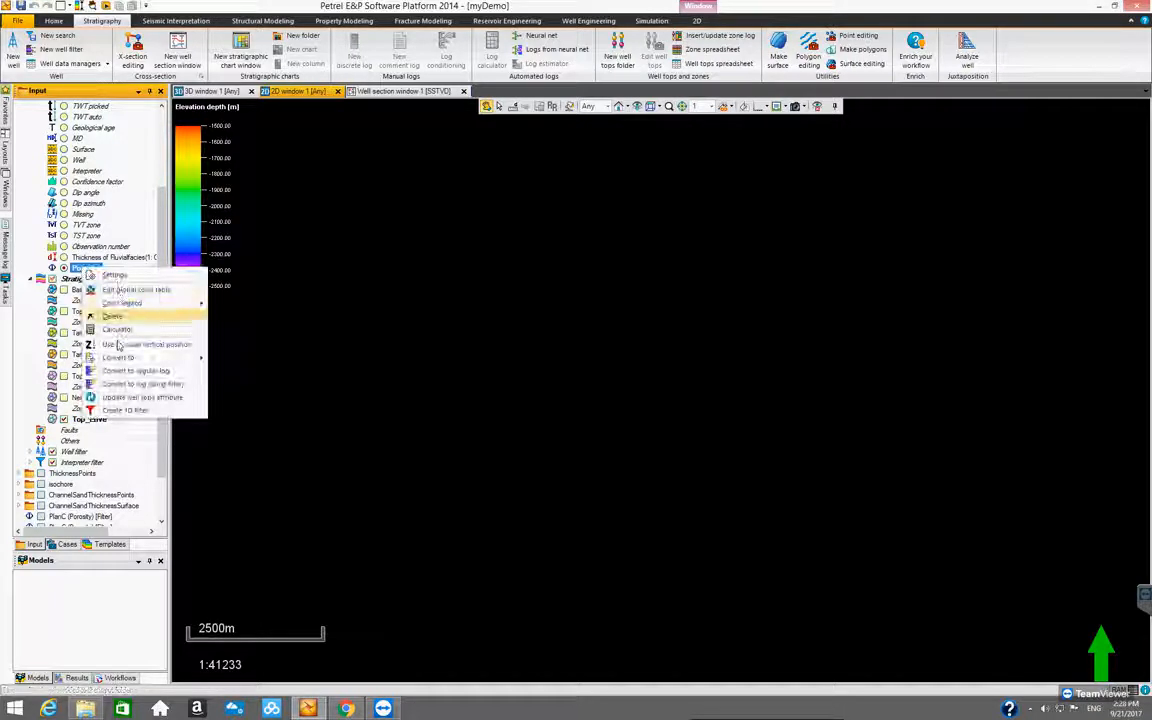
pyautogui.moveTo(125, 357)
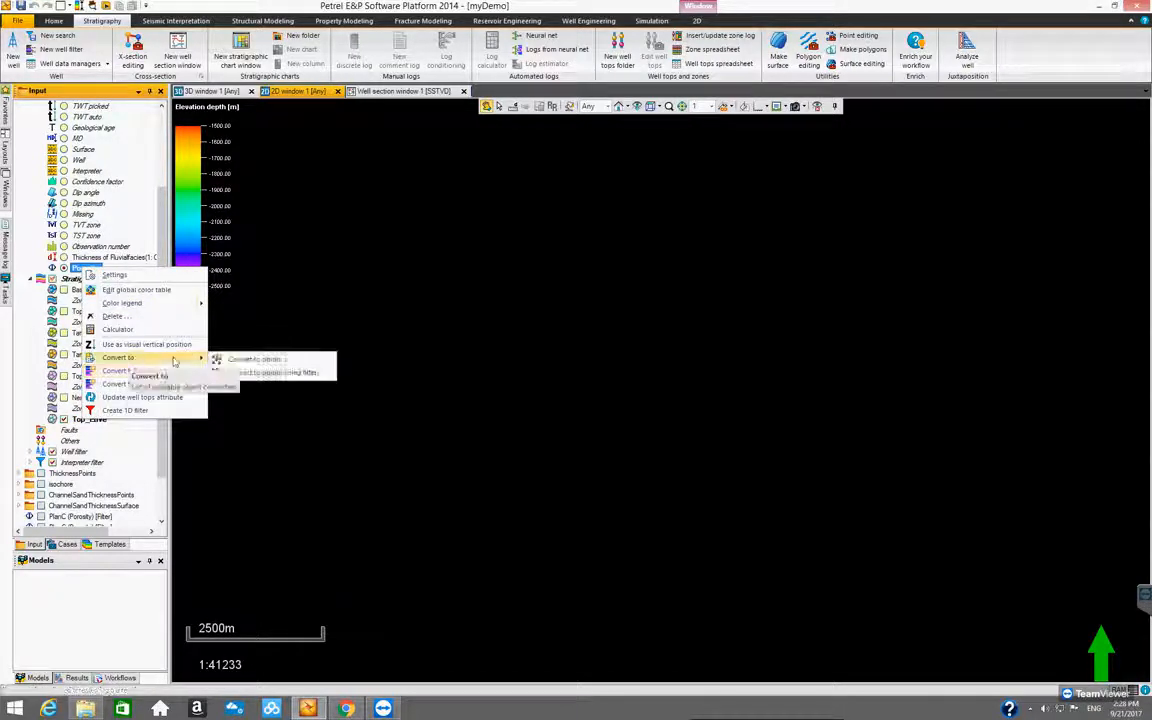
pyautogui.click(262, 373)
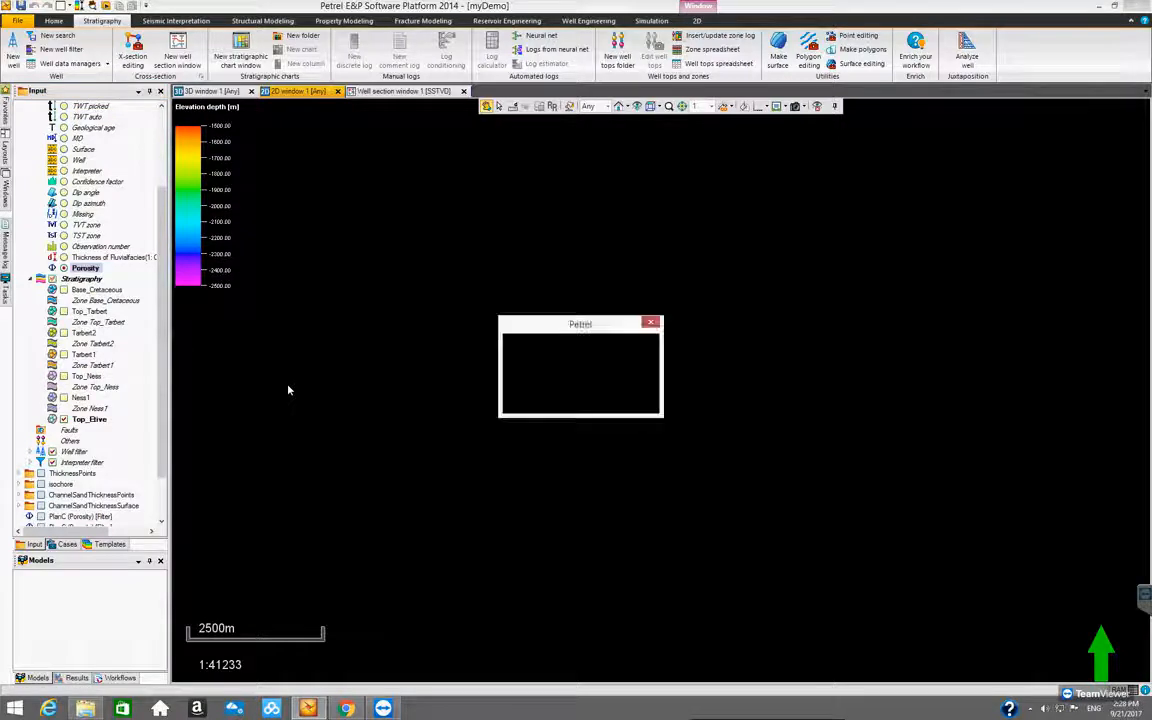
pyautogui.click(619, 401)
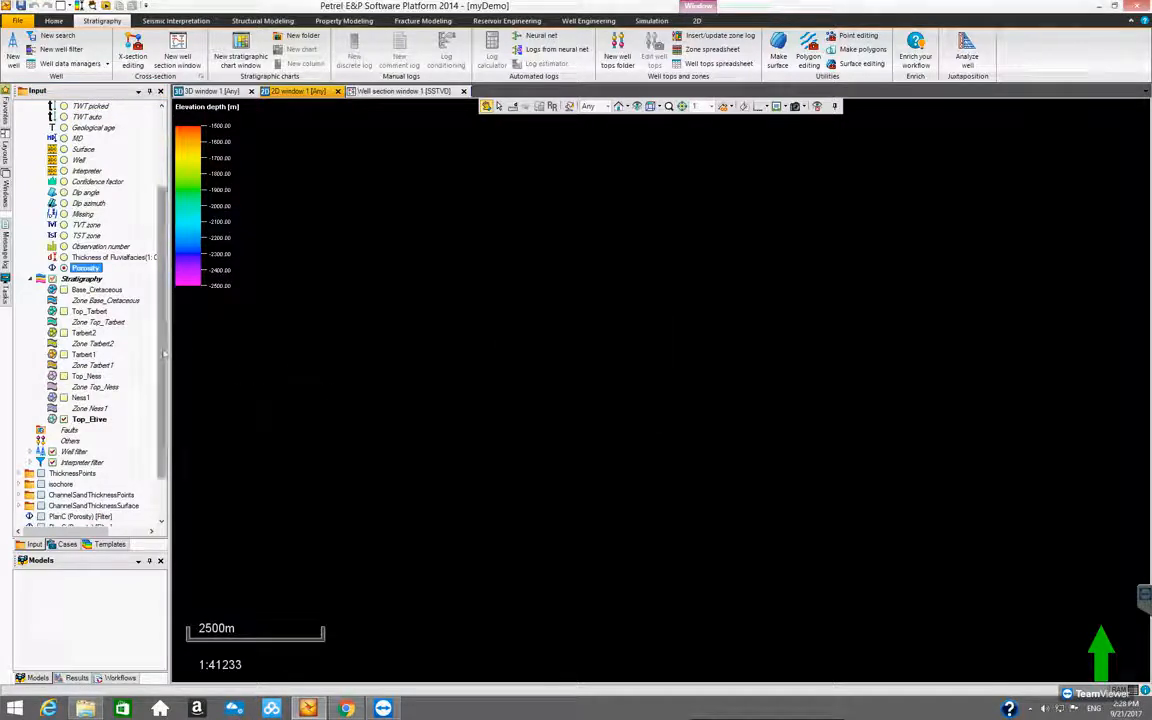
# Display the third PlanC (Porosity) [Filter] point set in the 2D window
pyautogui.scroll(-2, 158, 496)
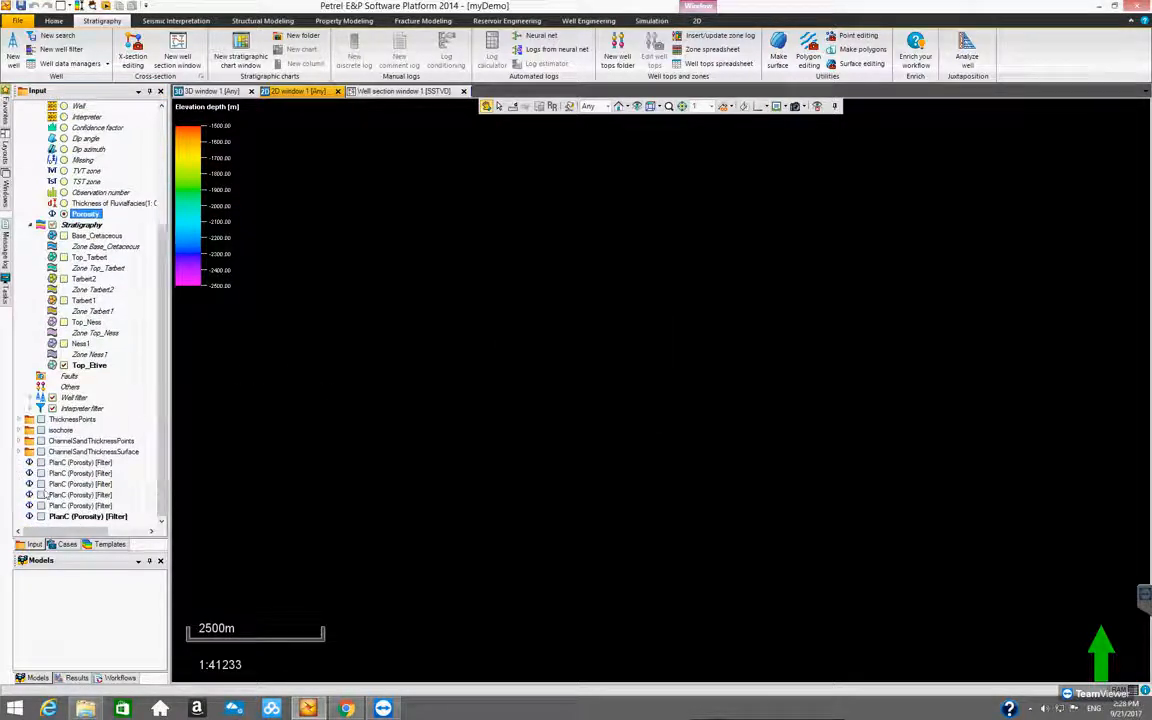
pyautogui.click(41, 484)
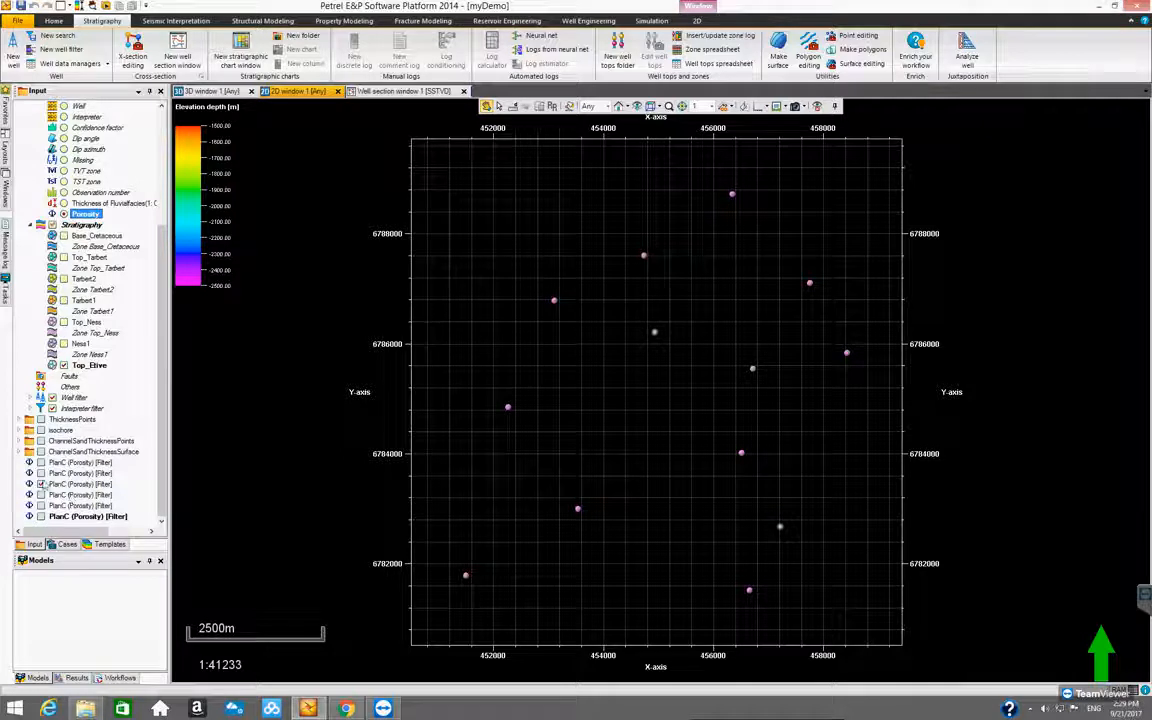
# Create a new folder in the input data and name it AveragePorosityPoints
pyautogui.rightClick(138, 480)
pyautogui.click(163, 502)
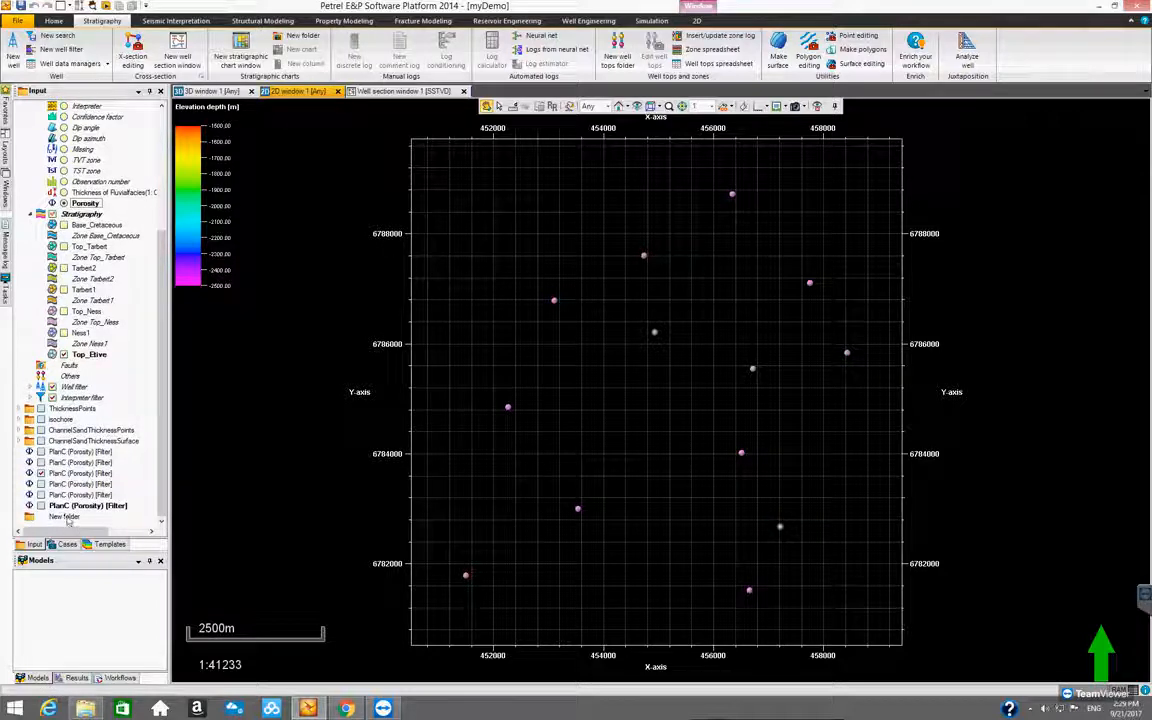
pyautogui.doubleClick(64, 516)
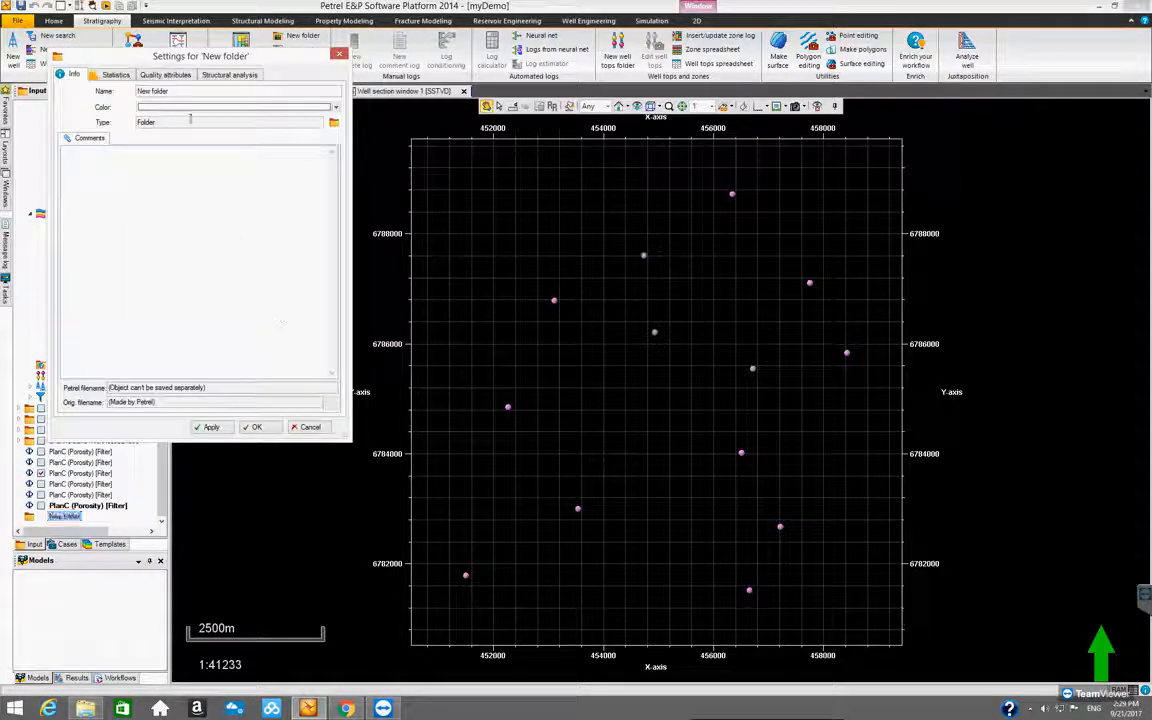
pyautogui.moveTo(177, 91); pyautogui.dragTo(114, 93)
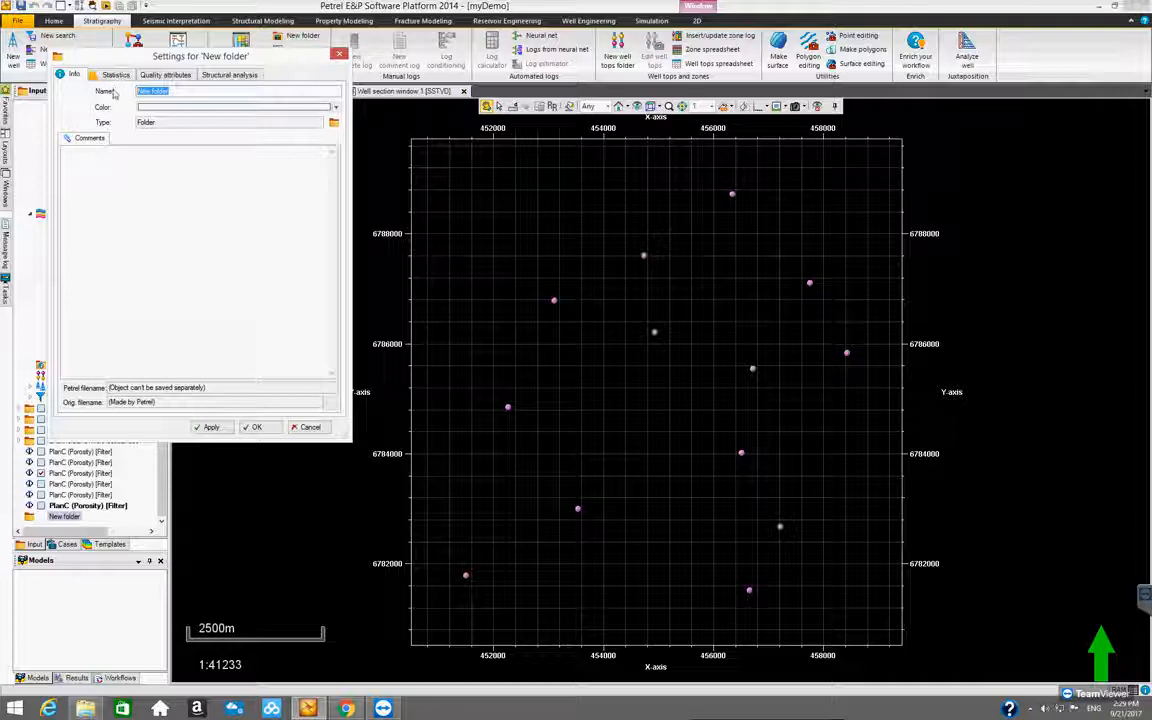
pyautogui.write('Al')
pyautogui.write('eragePo')
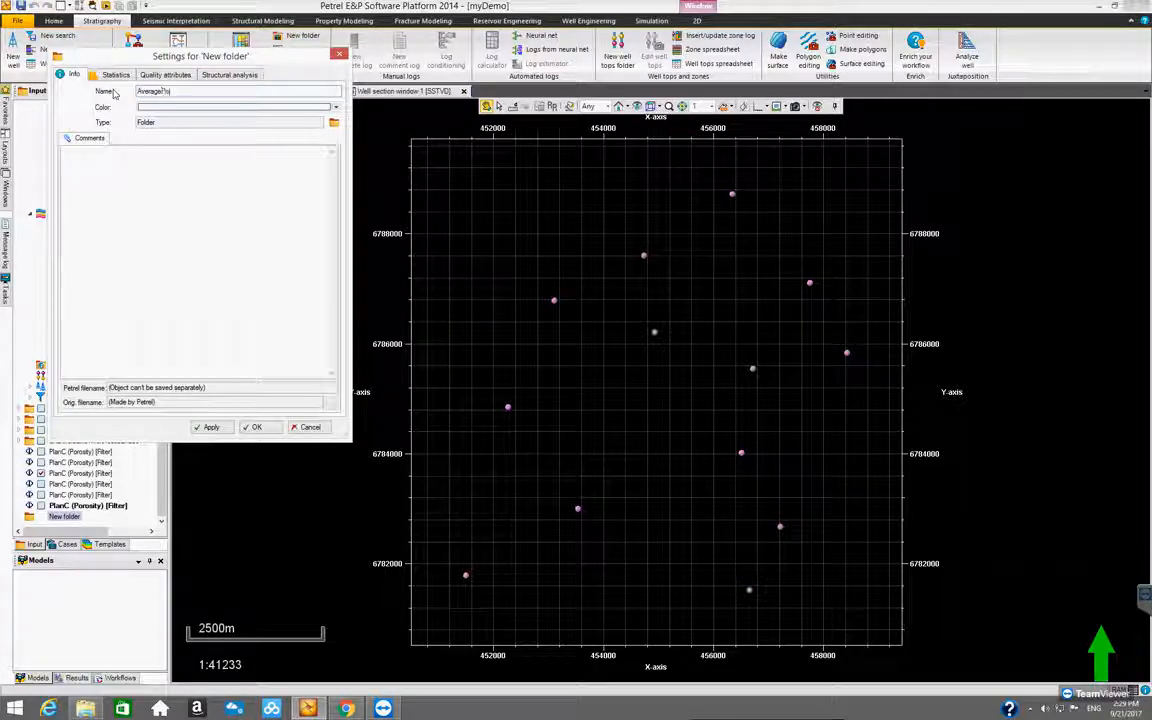
pyautogui.write('rosity')
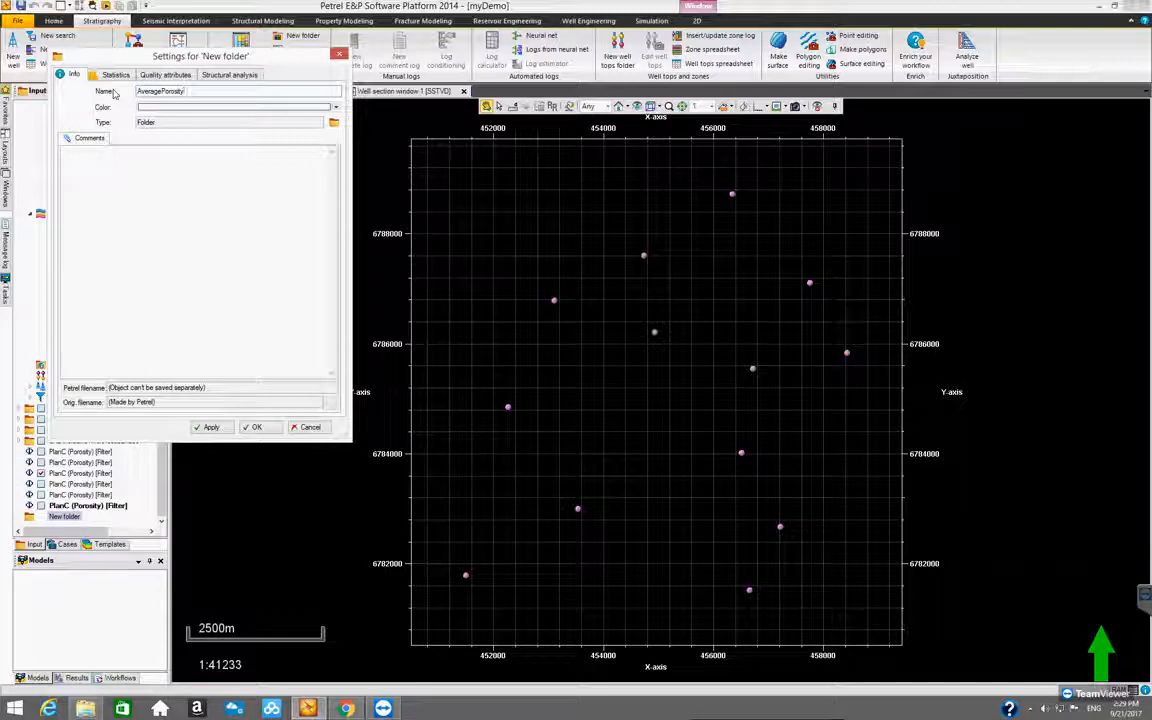
pyautogui.write('Points')
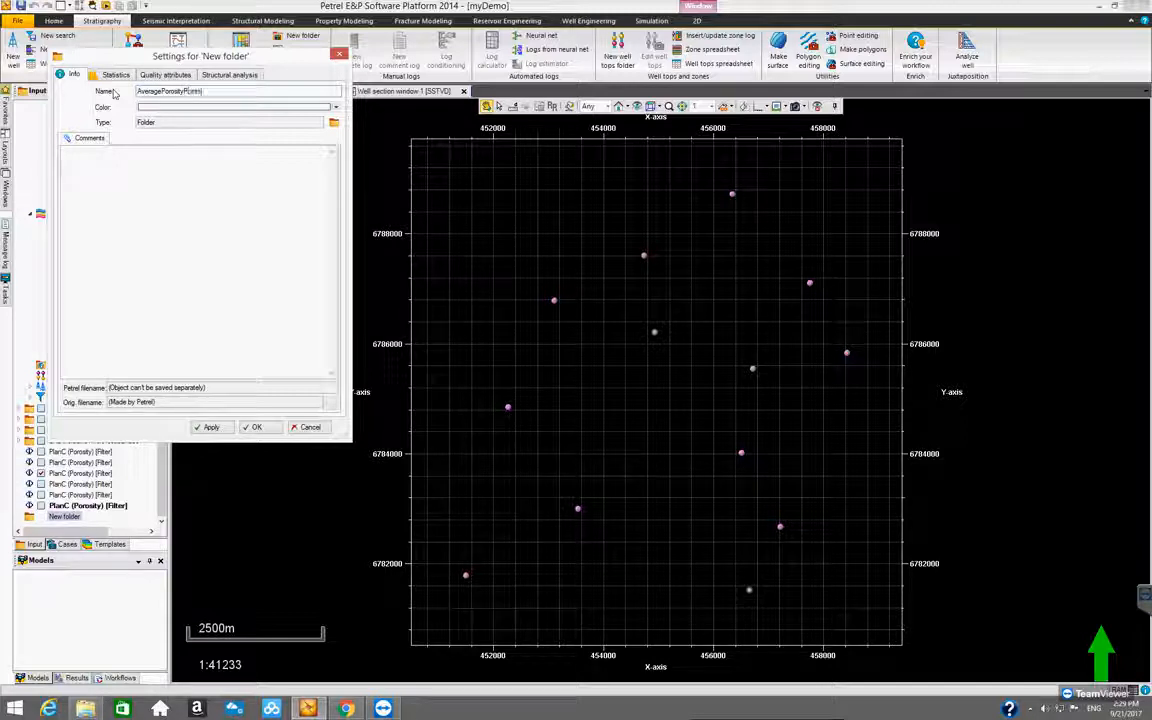
pyautogui.click(257, 427)
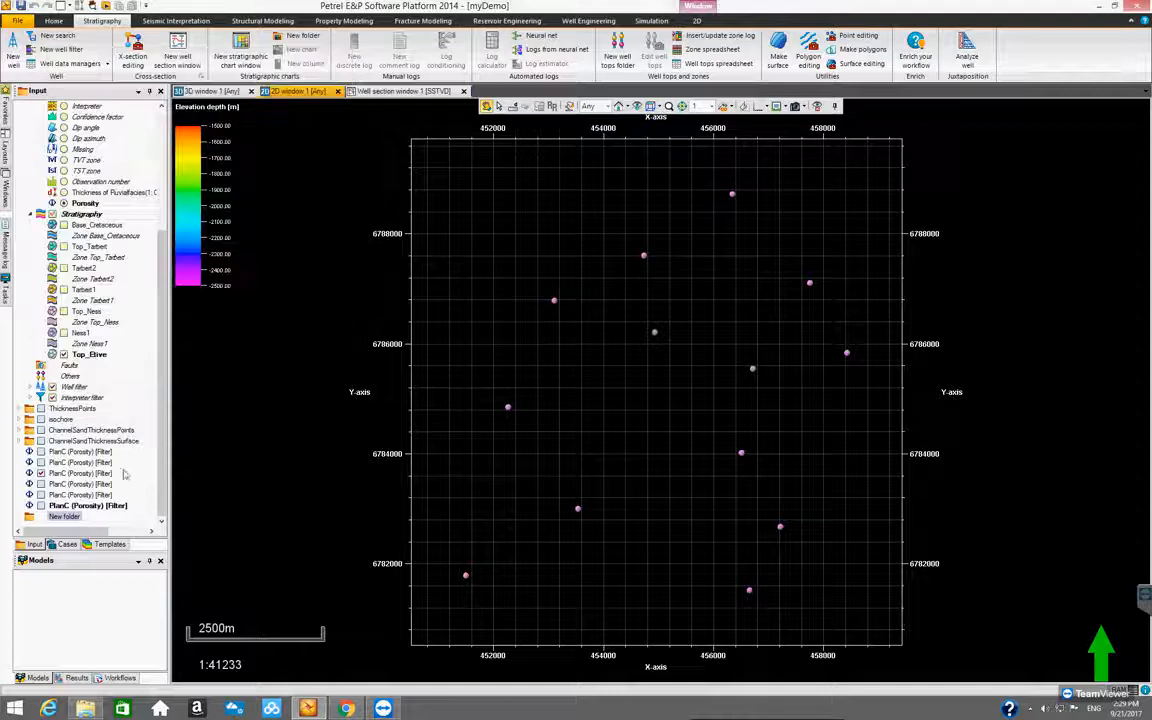
# Move all six PlanC (Porosity) [Filter] point sets into the AveragePorosityPoints folder and expand it
pyautogui.click(92, 455)
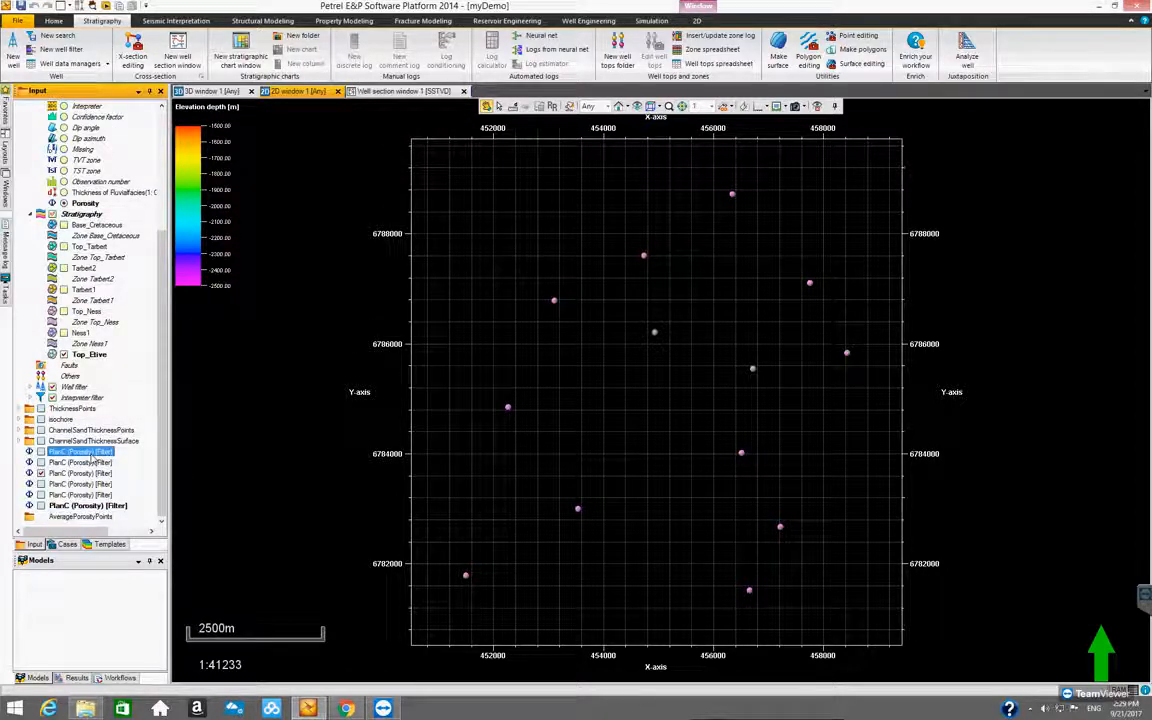
pyautogui.keyDown('shift'); pyautogui.click(92, 506); pyautogui.keyUp('shift')
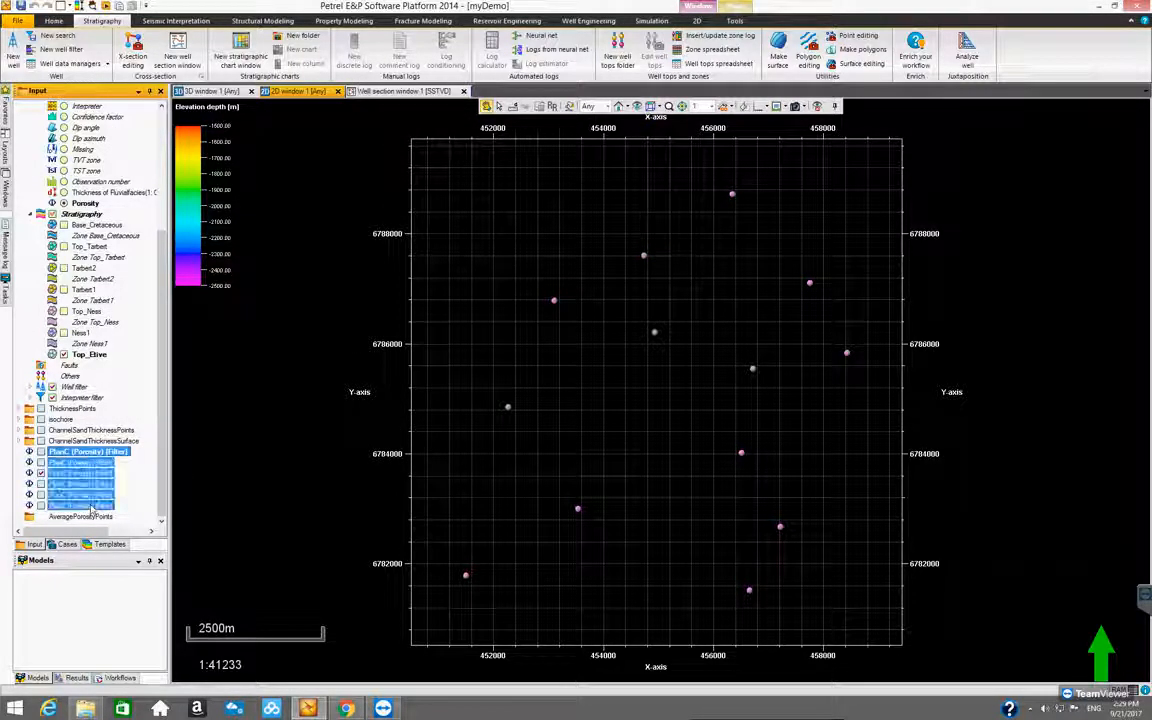
pyautogui.moveTo(92, 508); pyautogui.dragTo(105, 520)
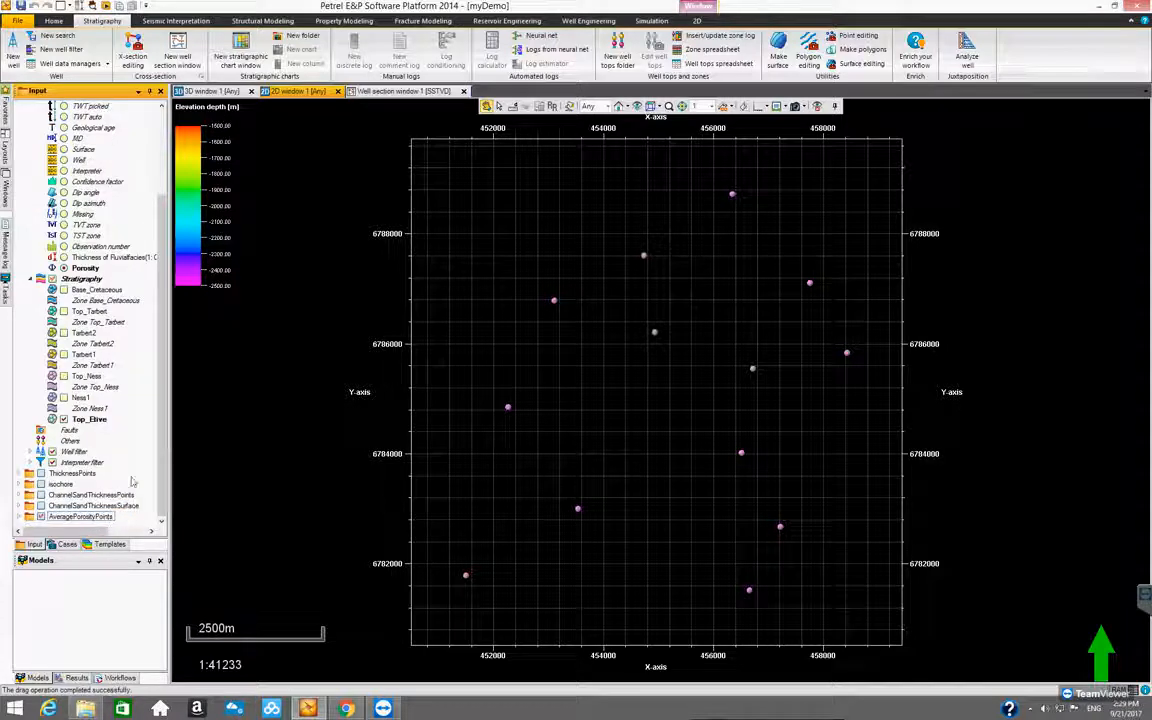
pyautogui.click(19, 516)
pyautogui.scroll(-2, 150, 430)
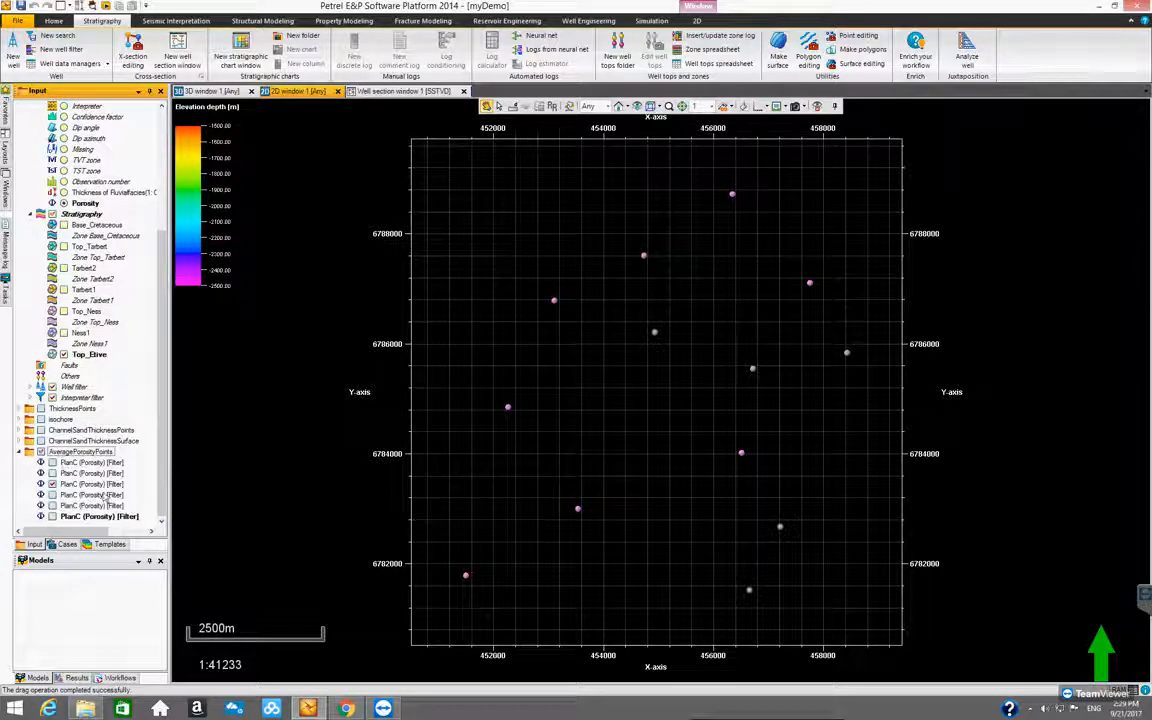
# Open Make/edit surface, clear the previous channel sand setup and set the third PlanC (Porosity) [Filter] point set as main input
pyautogui.click(87, 485)
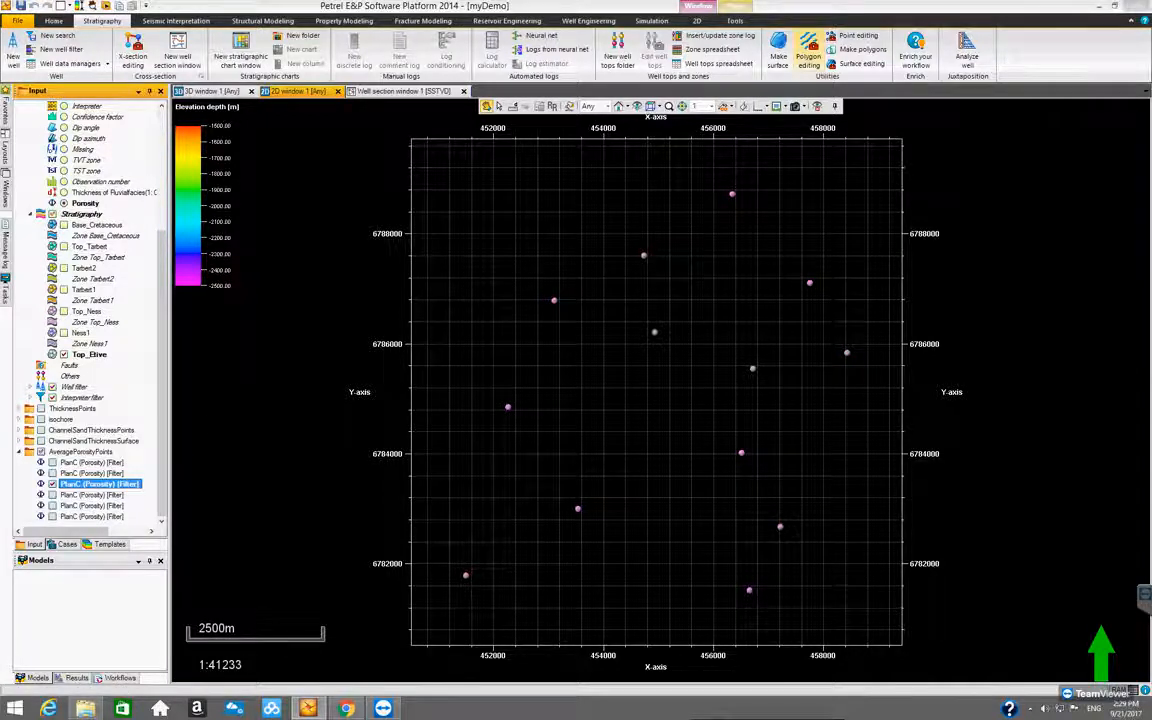
pyautogui.click(778, 48)
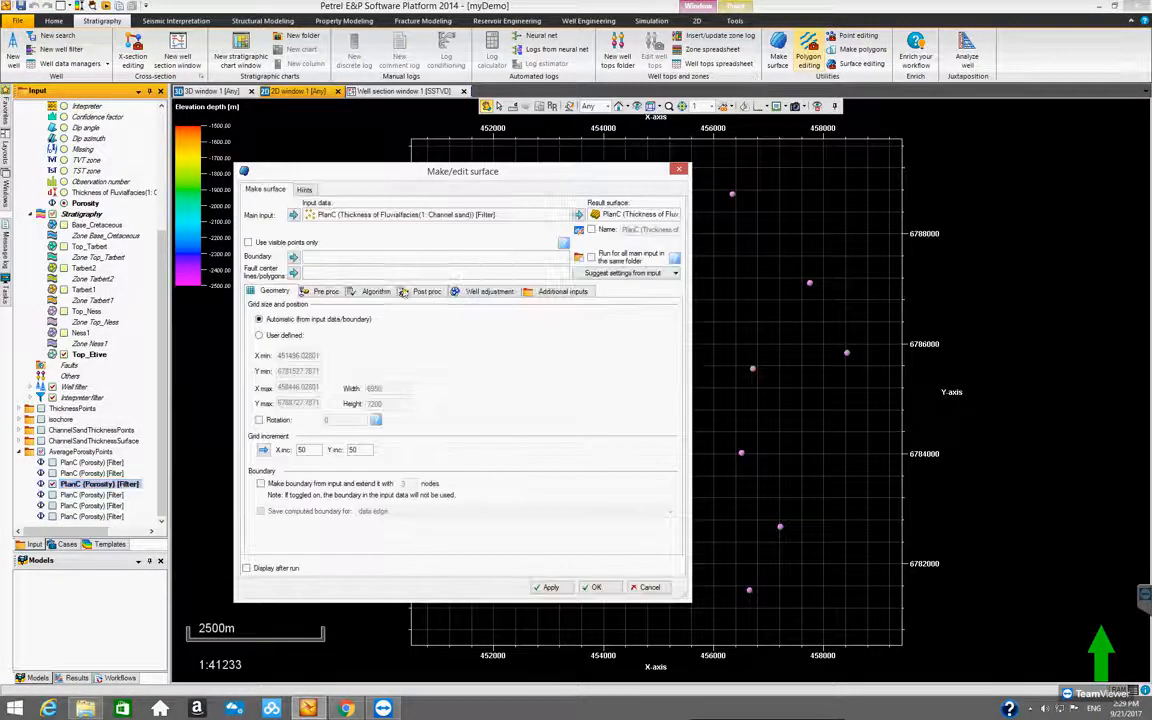
pyautogui.press('Delete')
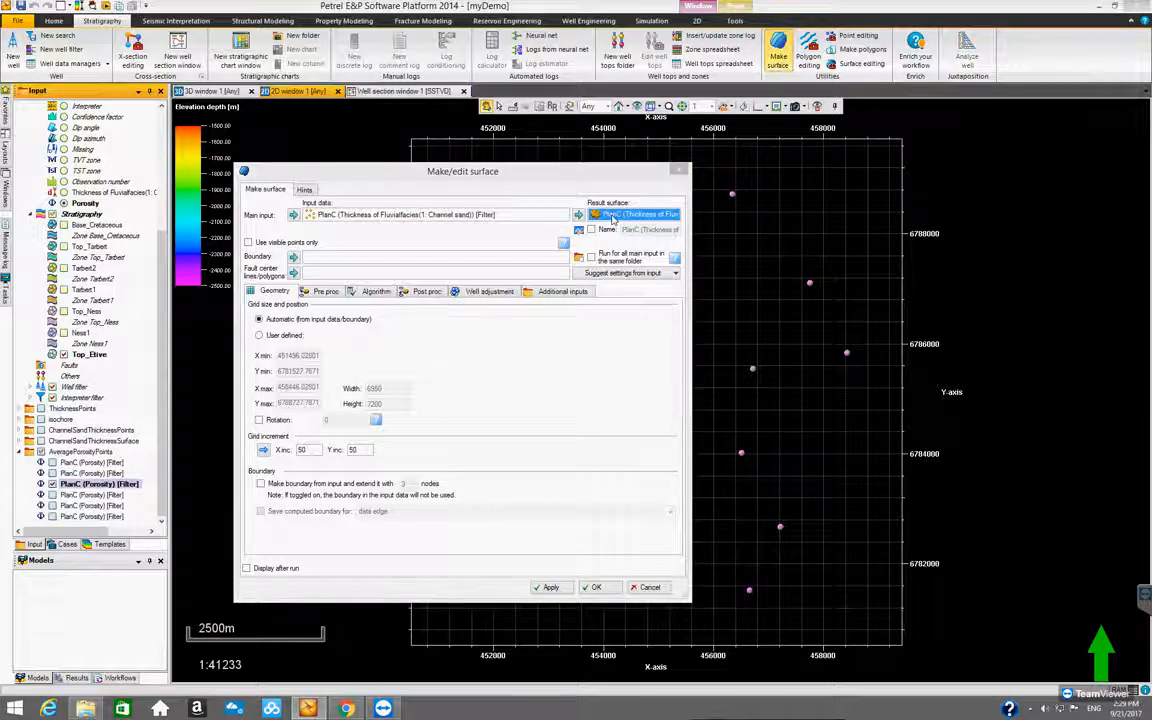
pyautogui.click(599, 394)
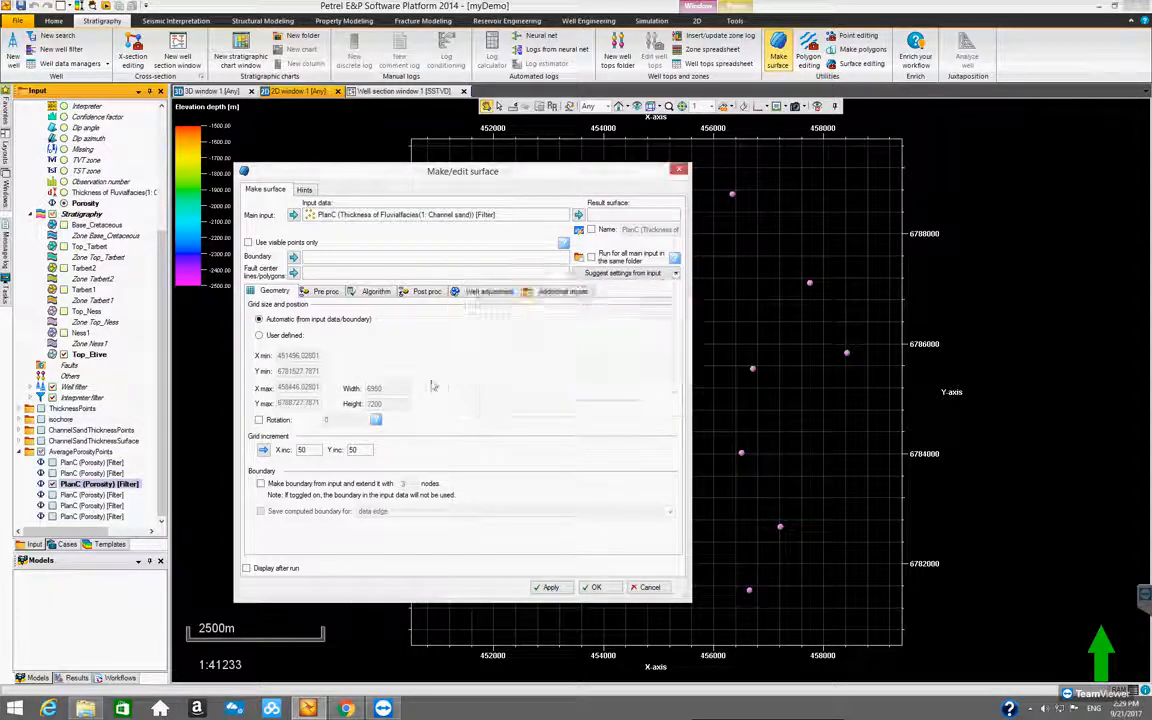
pyautogui.click(293, 215)
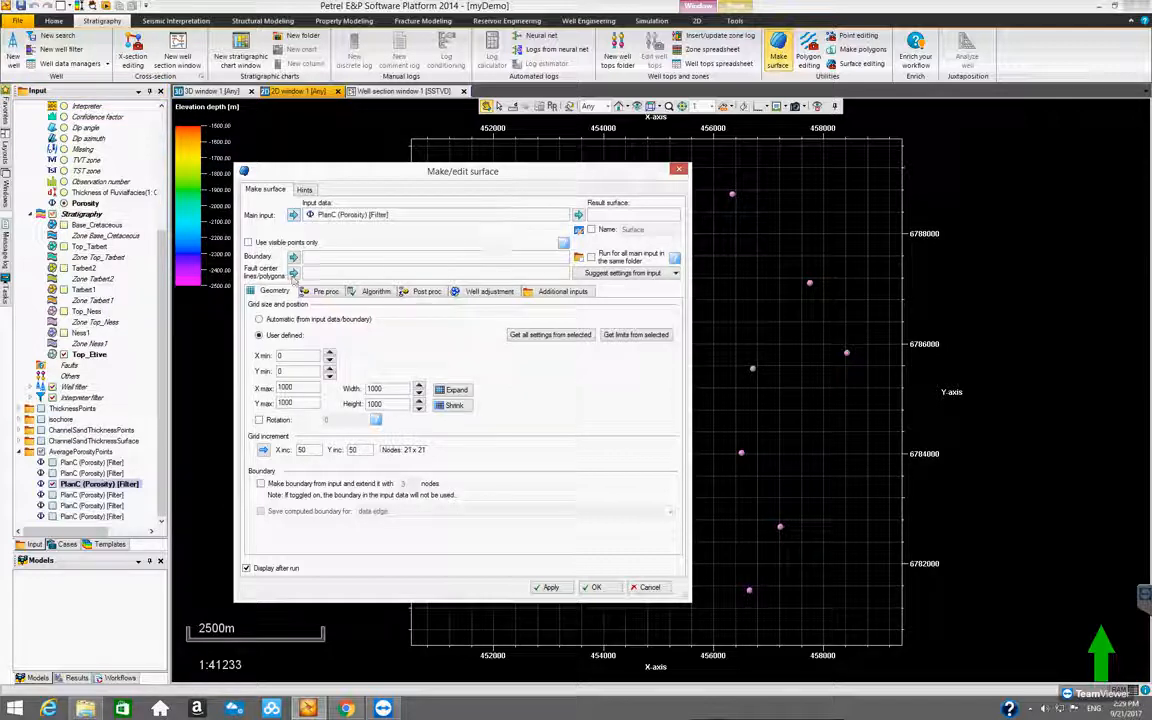
# Generate porosity surfaces for all main inputs in the same folder, using automatic grid geometry and the Convergent interpolation method
pyautogui.click(591, 257)
pyautogui.click(259, 319)
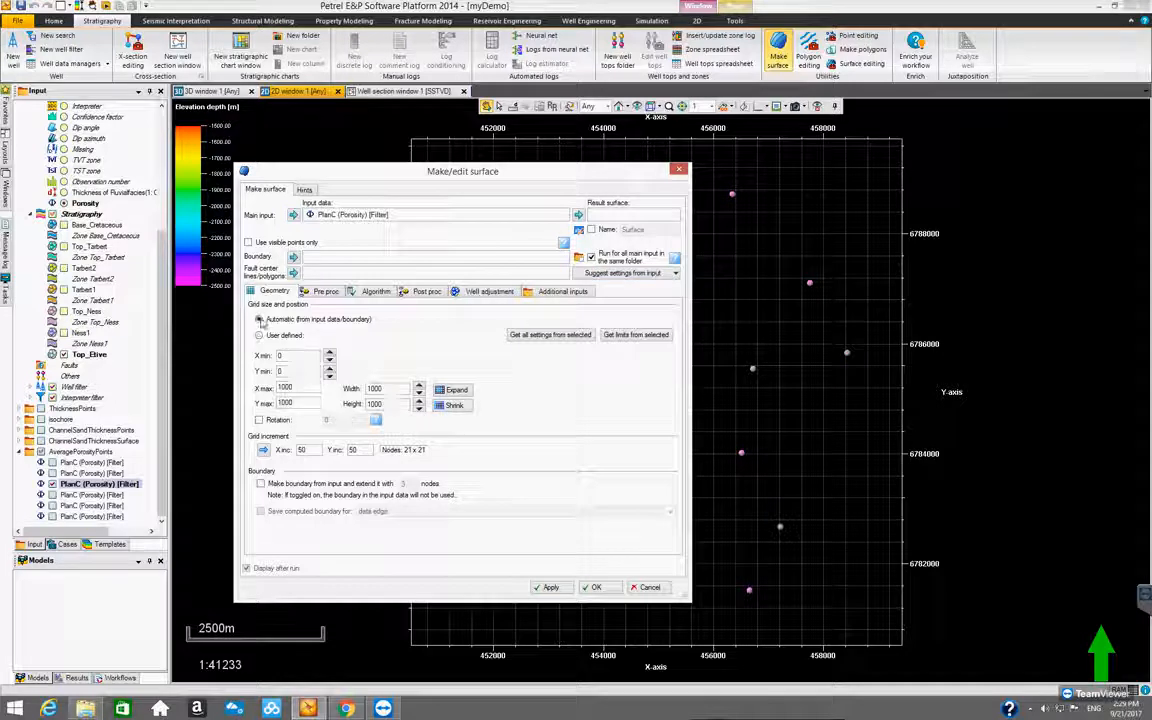
pyautogui.click(373, 291)
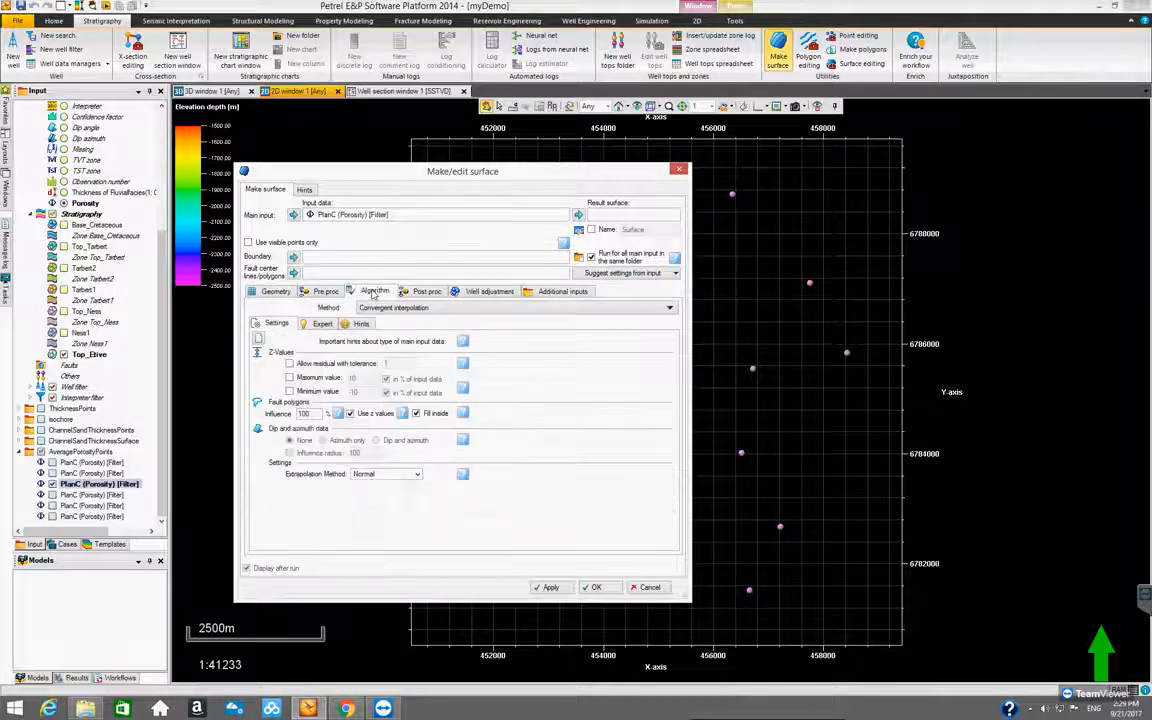
pyautogui.click(273, 291)
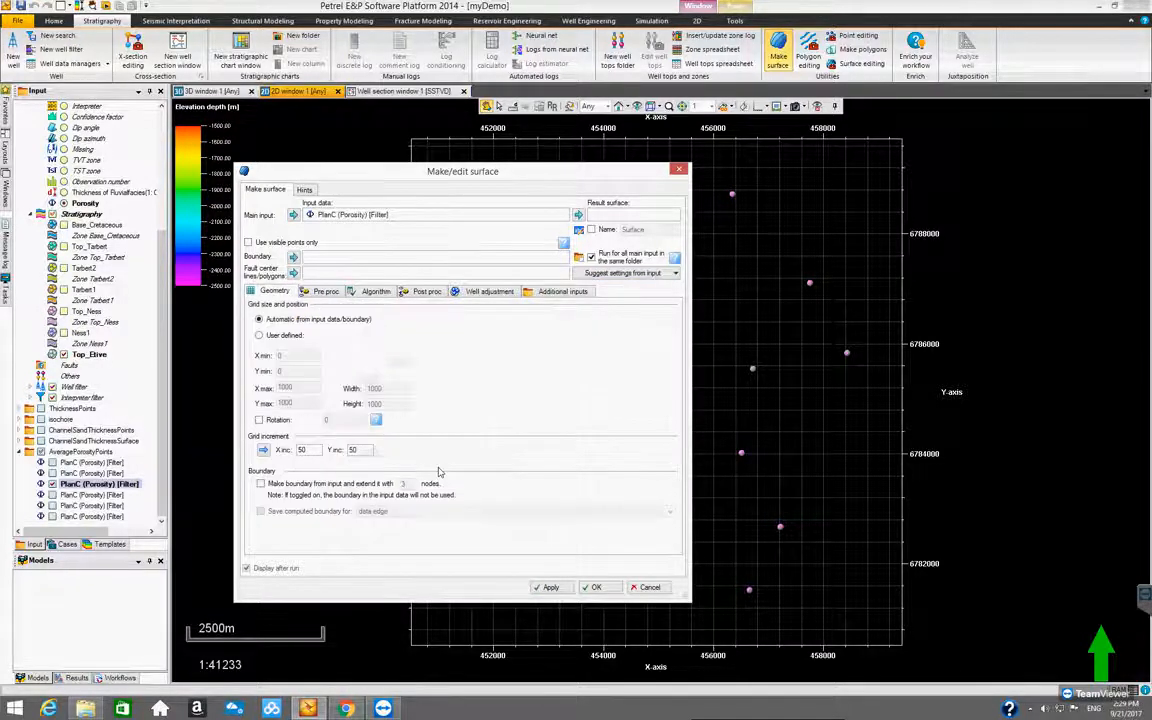
pyautogui.click(593, 587)
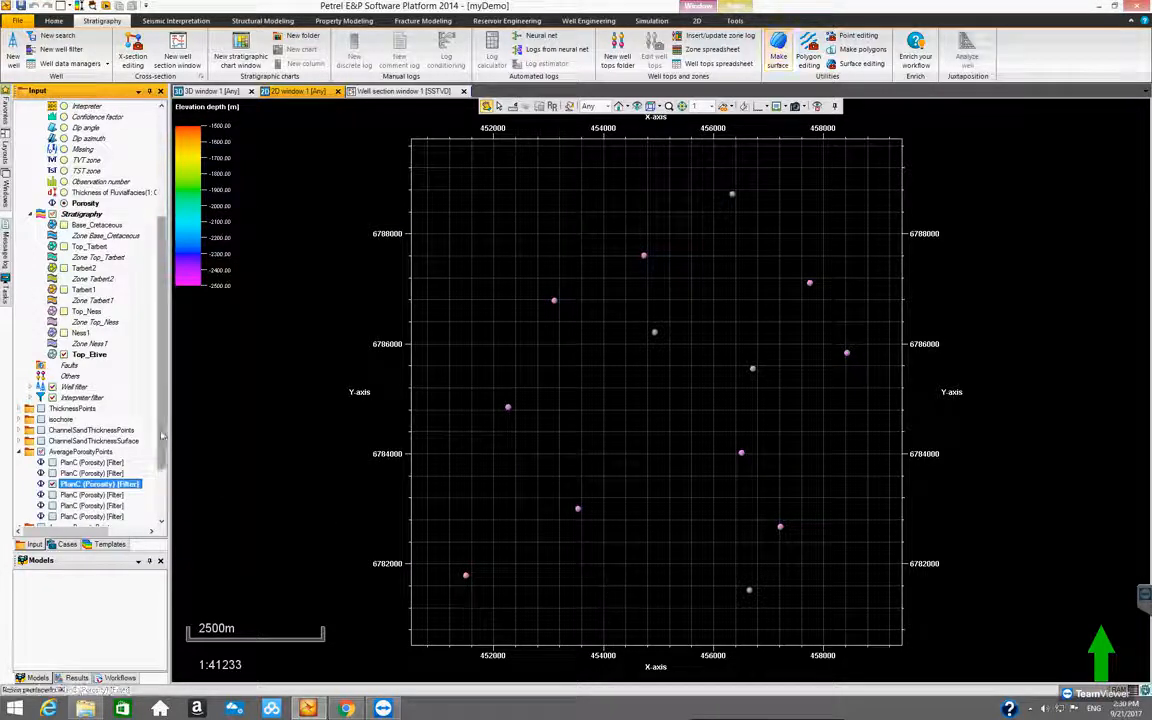
# Hide and collapse the AveragePorosityPoints point folder, and display the third porosity surface from the newly generated folder
pyautogui.scroll(-3, 150, 519)
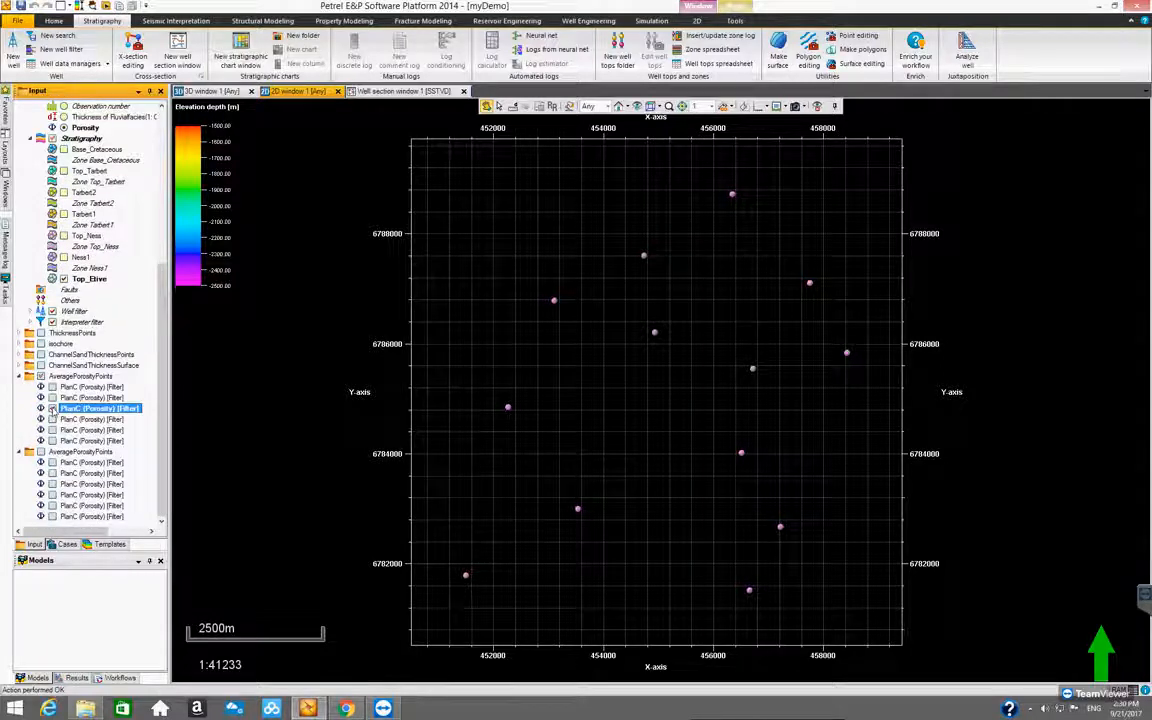
pyautogui.click(41, 376)
pyautogui.click(19, 376)
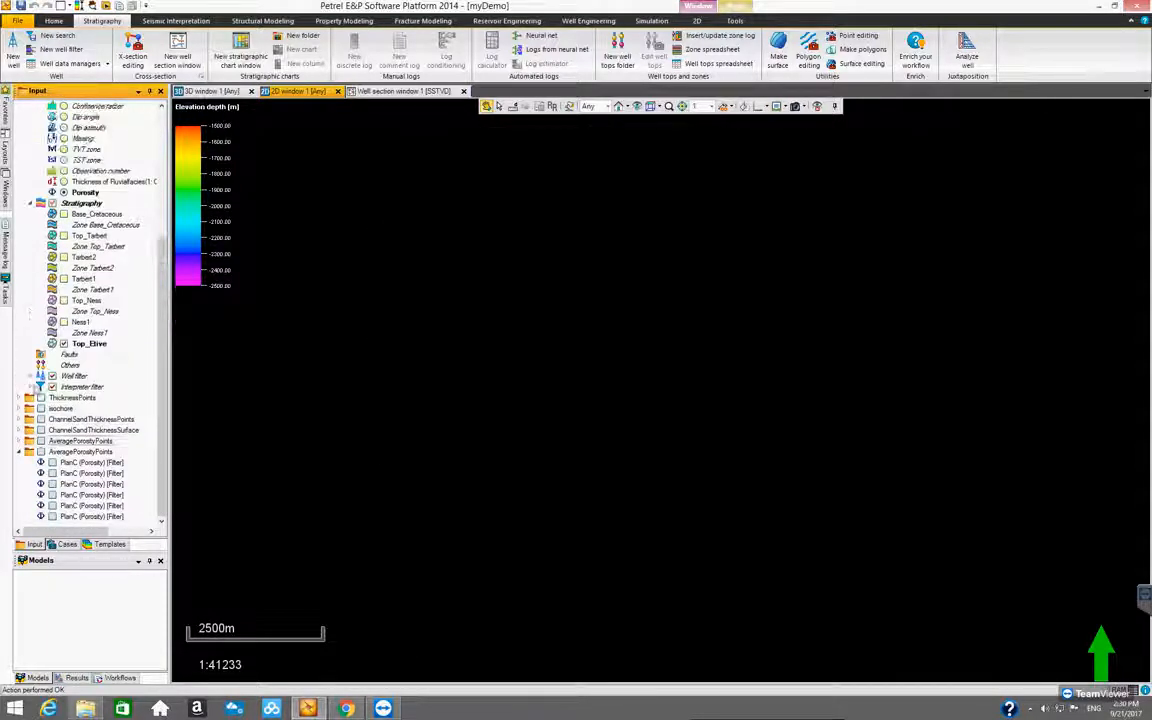
pyautogui.click(52, 484)
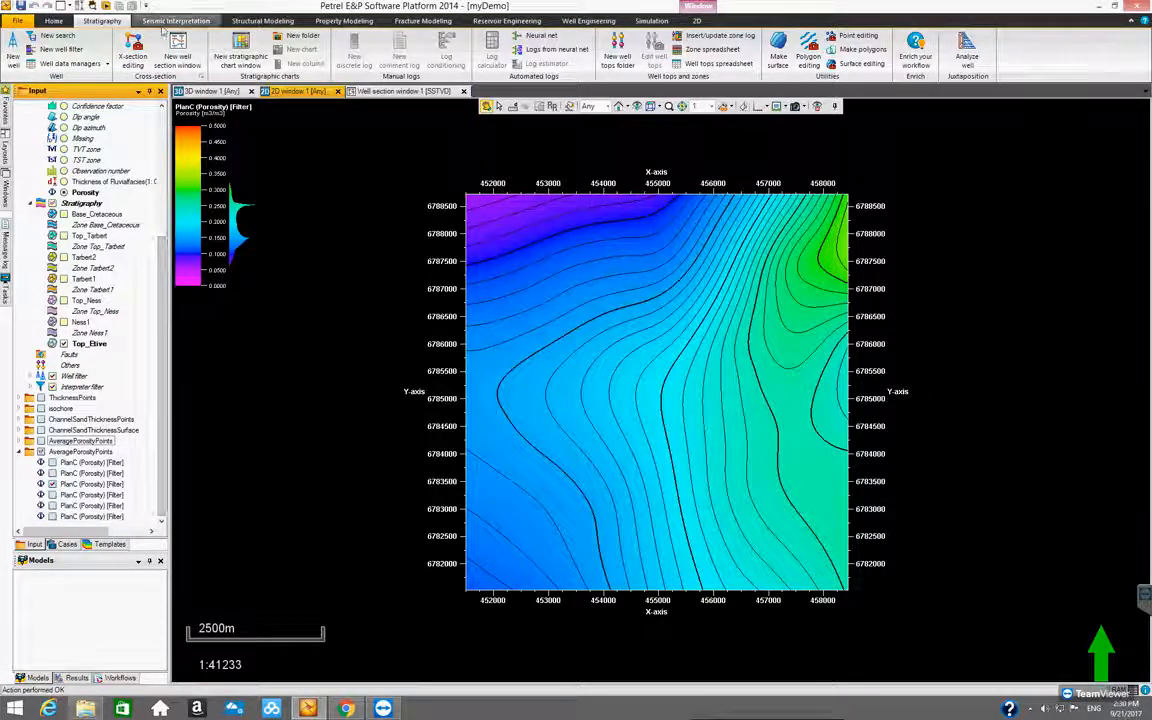
# Adjust the color table to the data range of the third porosity surface
pyautogui.click(93, 484)
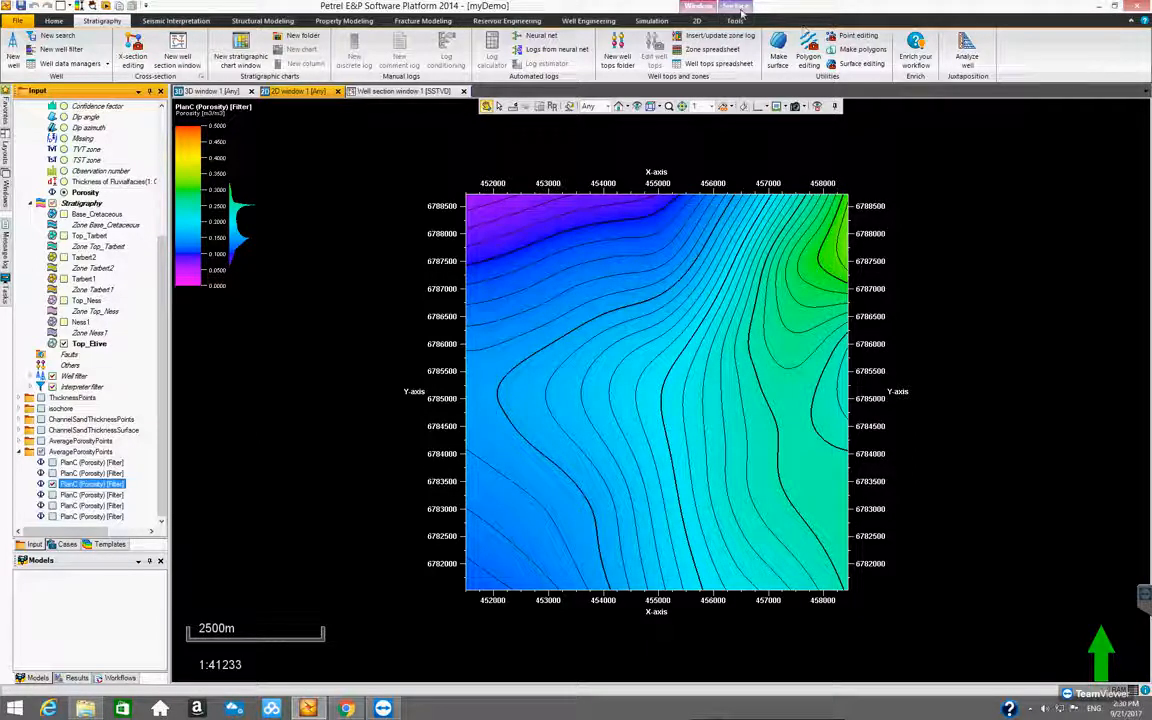
pyautogui.click(737, 19)
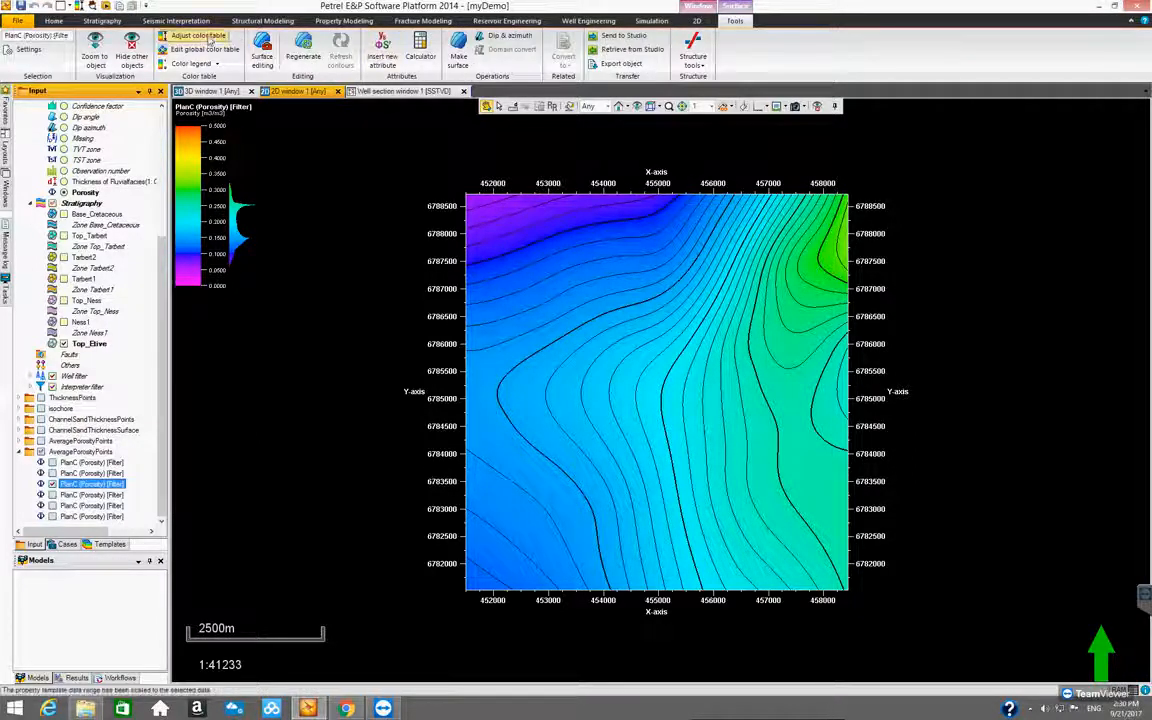
pyautogui.click(208, 38)
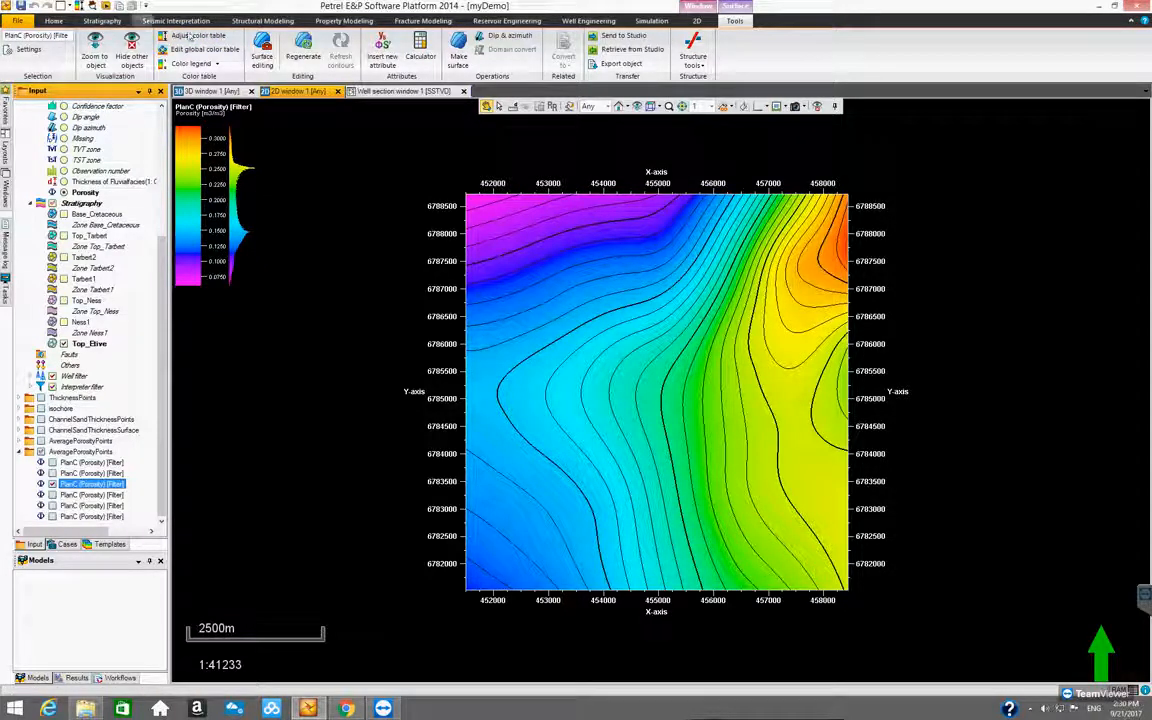
# Switch the display from the third to the fourth porosity surface and adjust the color table to its data range
pyautogui.click(53, 485)
pyautogui.click(65, 496)
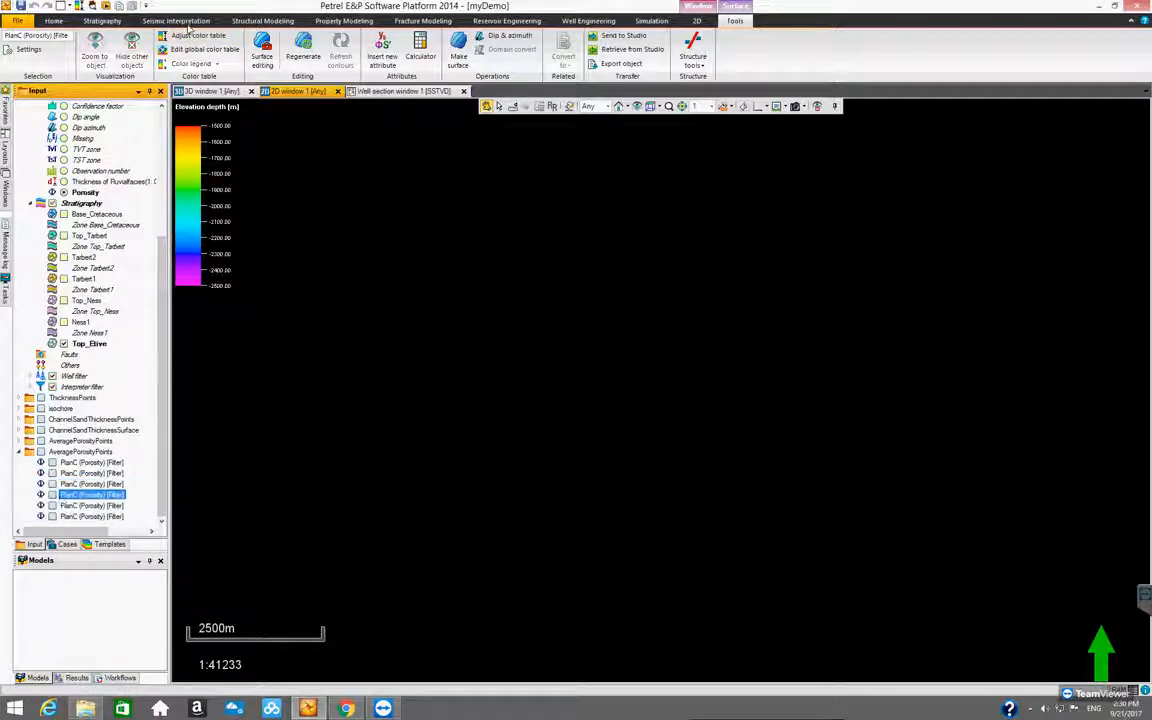
pyautogui.click(184, 37)
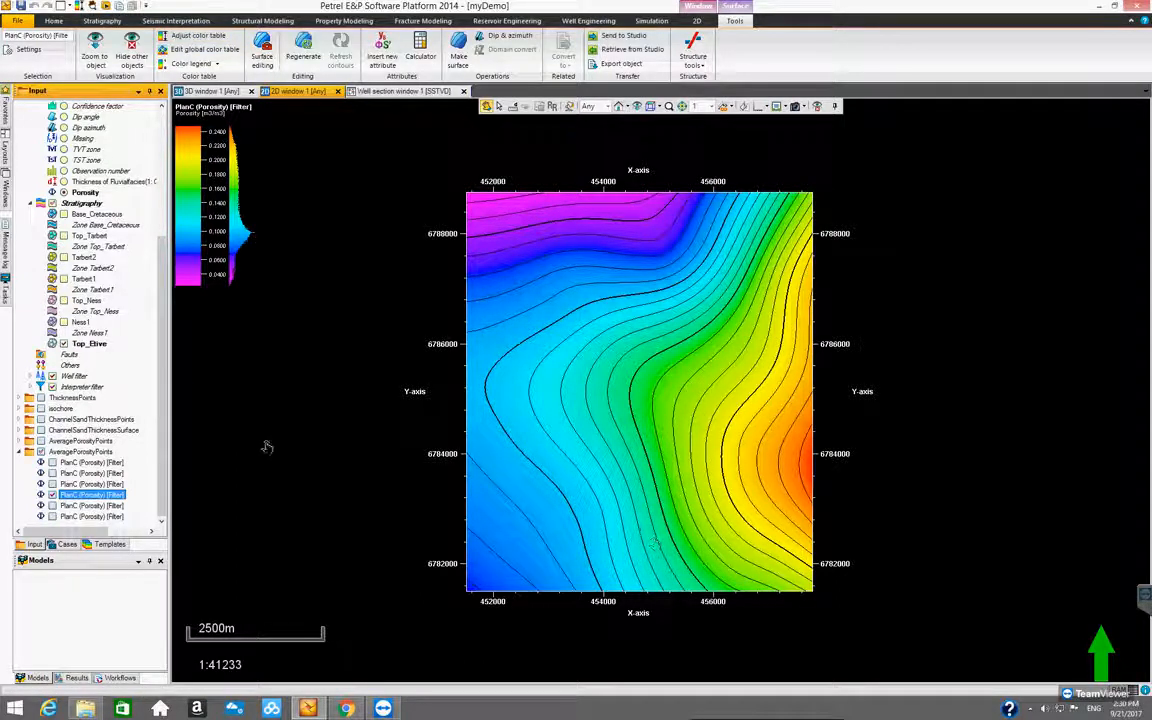
# Compare the first, second and third porosity surfaces one at a time, then hide them and collapse the surface folder
pyautogui.click(52, 494)
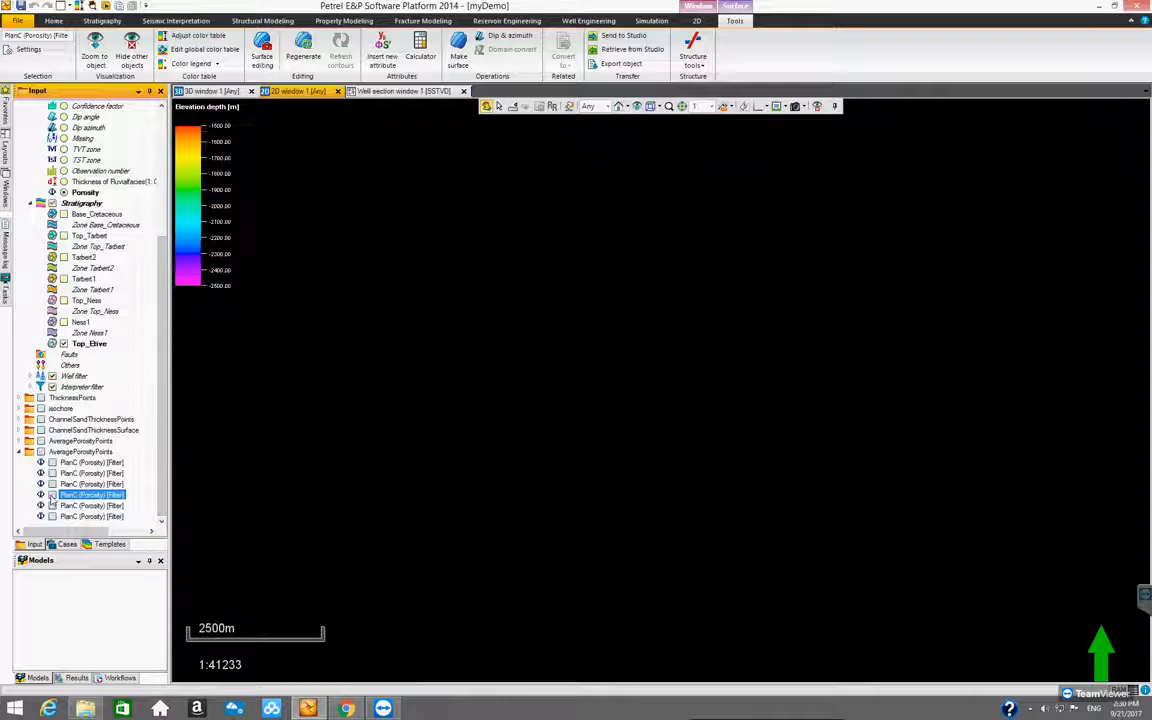
pyautogui.click(52, 473)
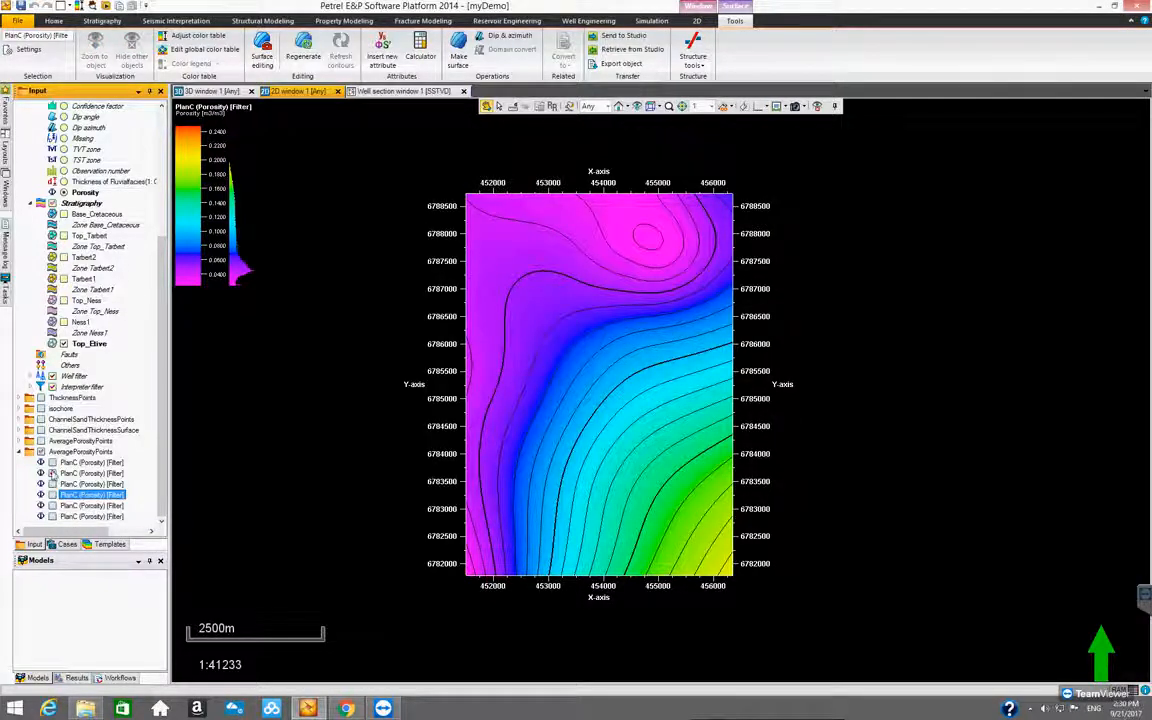
pyautogui.click(52, 473)
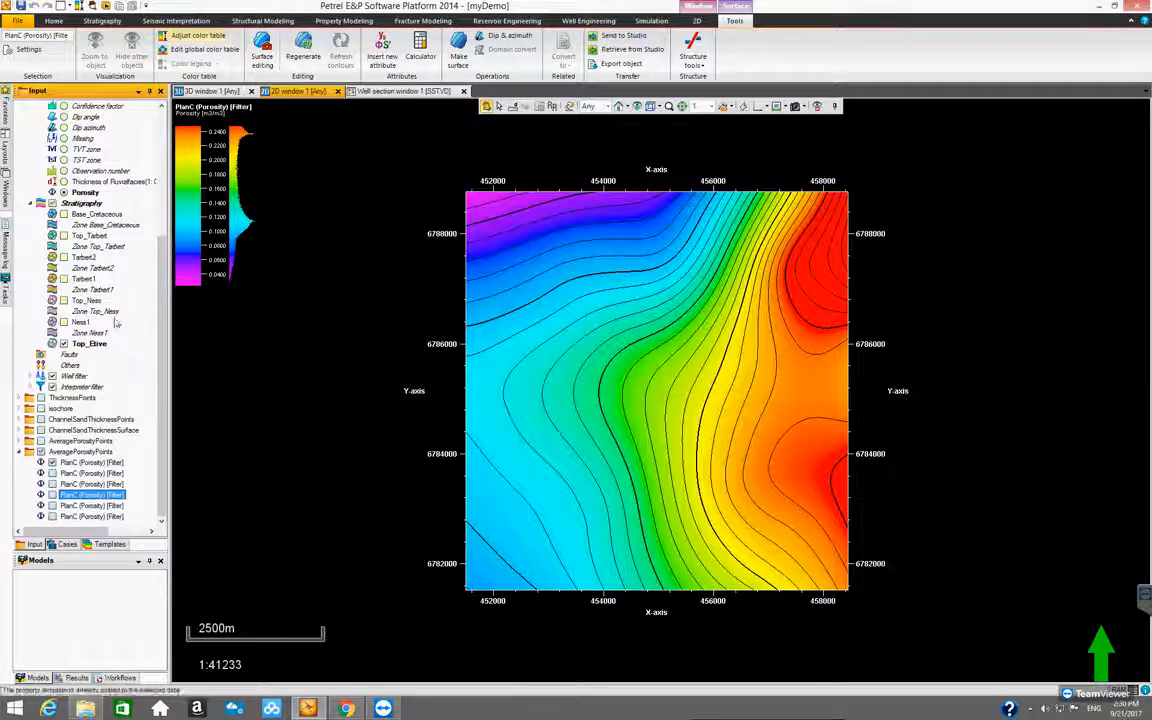
pyautogui.click(53, 462)
pyautogui.click(53, 473)
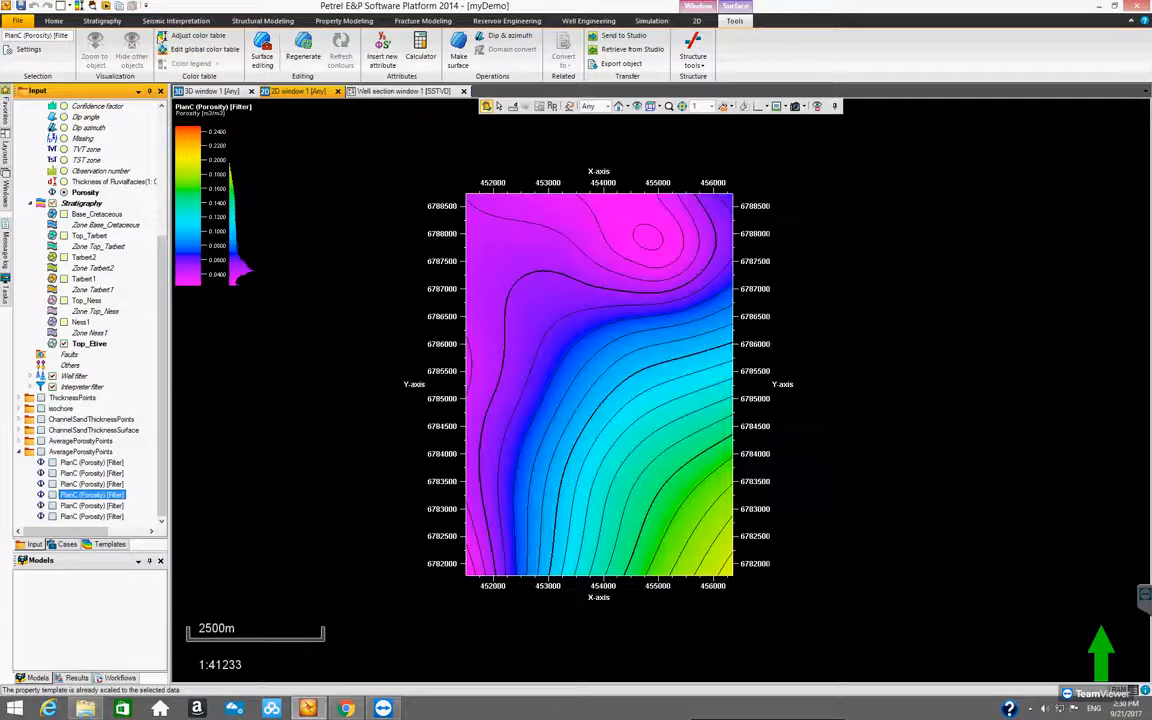
pyautogui.click(53, 474)
pyautogui.click(53, 485)
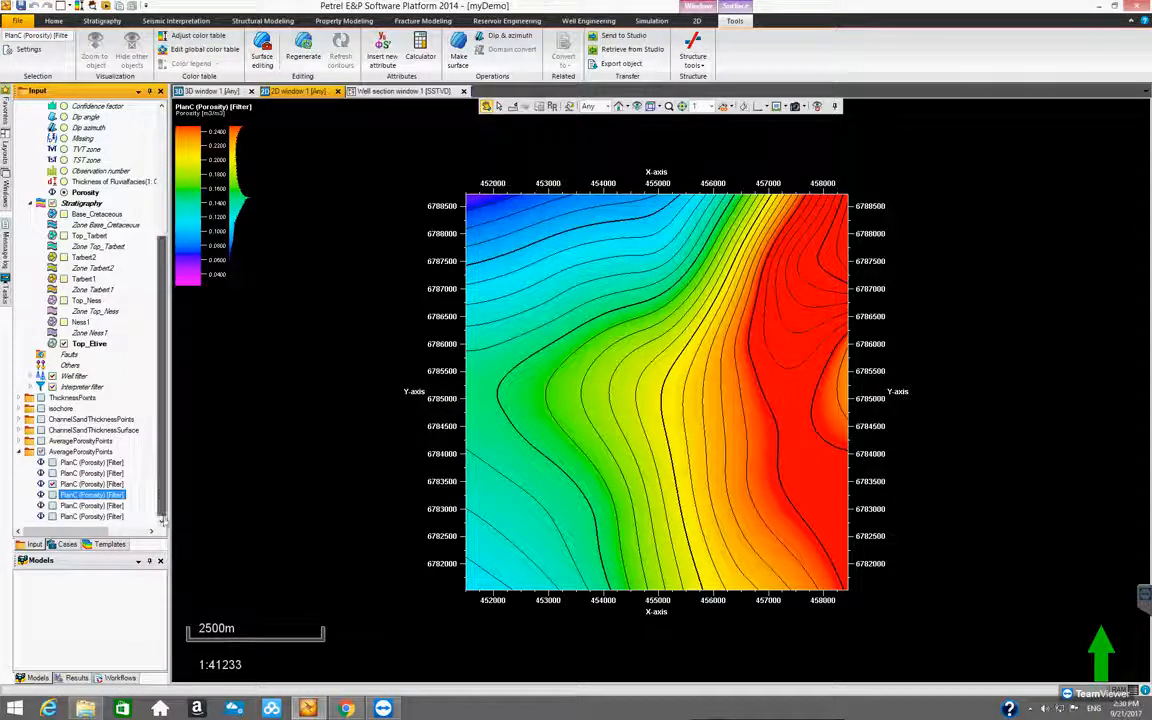
pyautogui.click(53, 484)
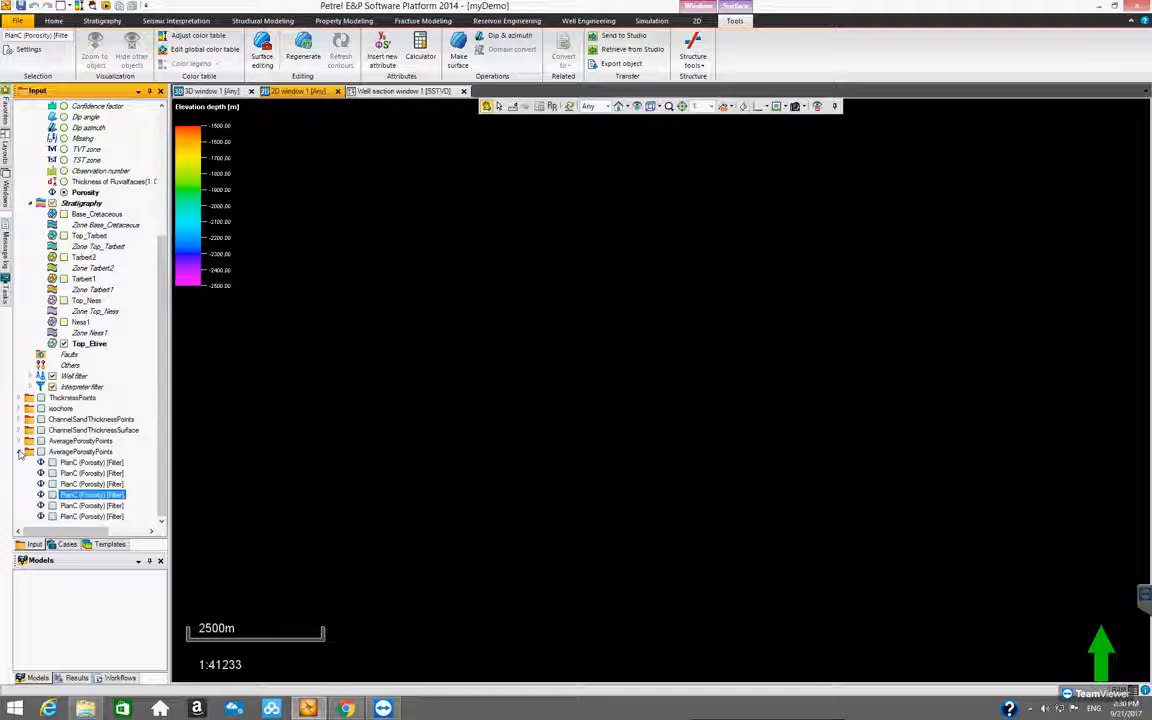
pyautogui.click(20, 453)
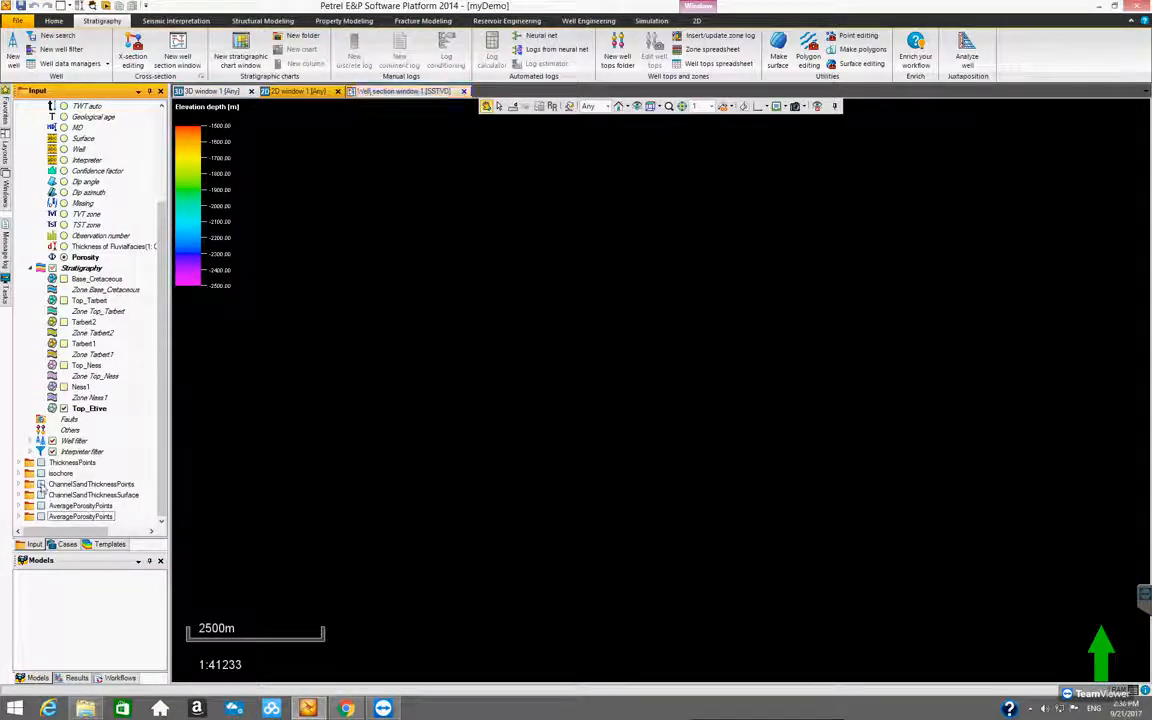
# Expand the last AveragePorosityPoints folder and display its fourth PlanC porosity surface in the 2D window
pyautogui.click(19, 517)
pyautogui.moveTo(160, 450); pyautogui.dragTo(155, 526)
pyautogui.click(52, 495)
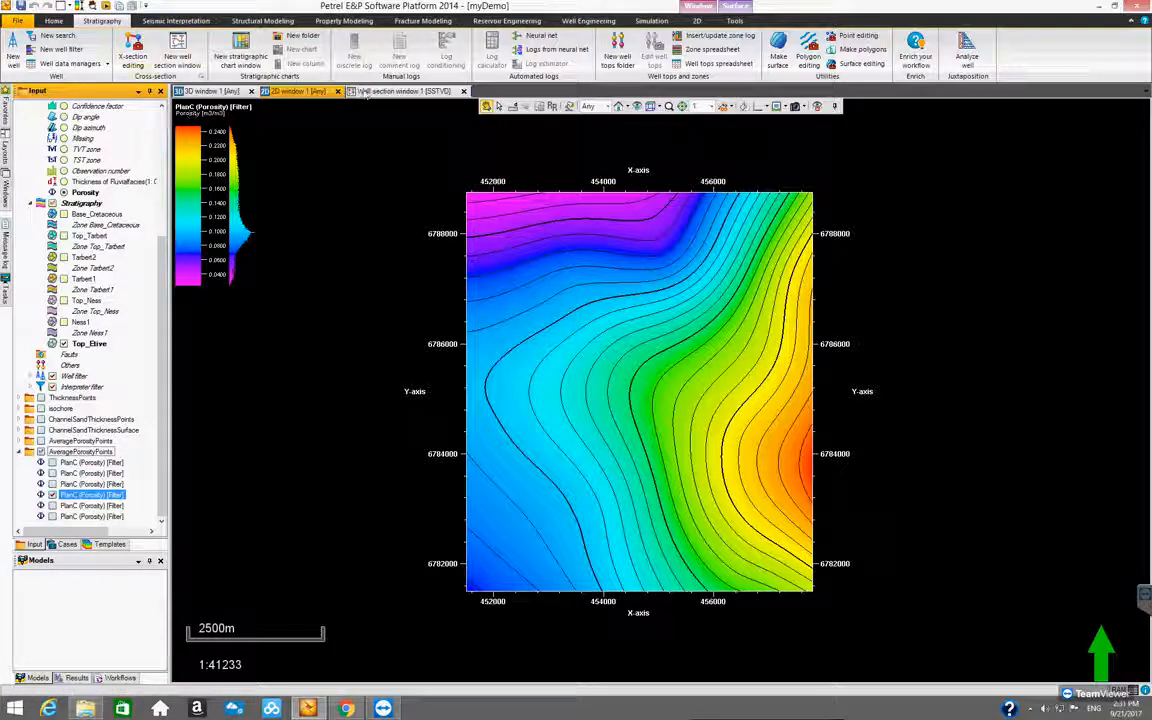
pyautogui.click(740, 14)
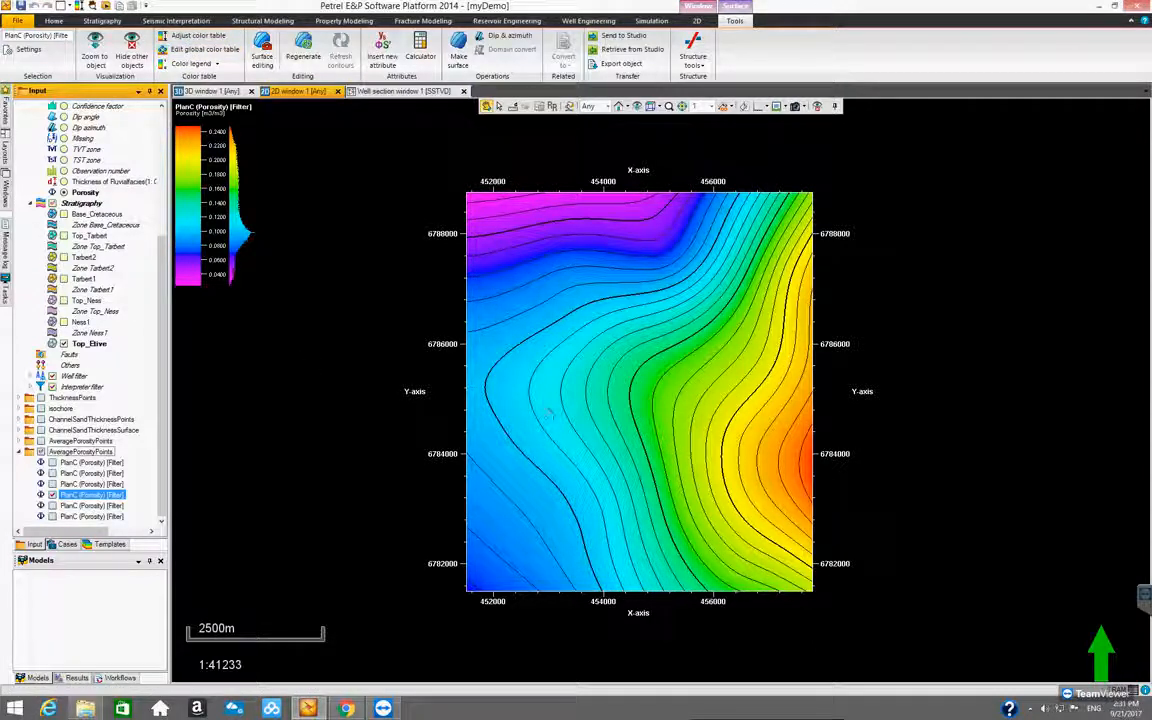
pyautogui.scroll(3, 550, 413)
pyautogui.scroll(-1, 546, 405)
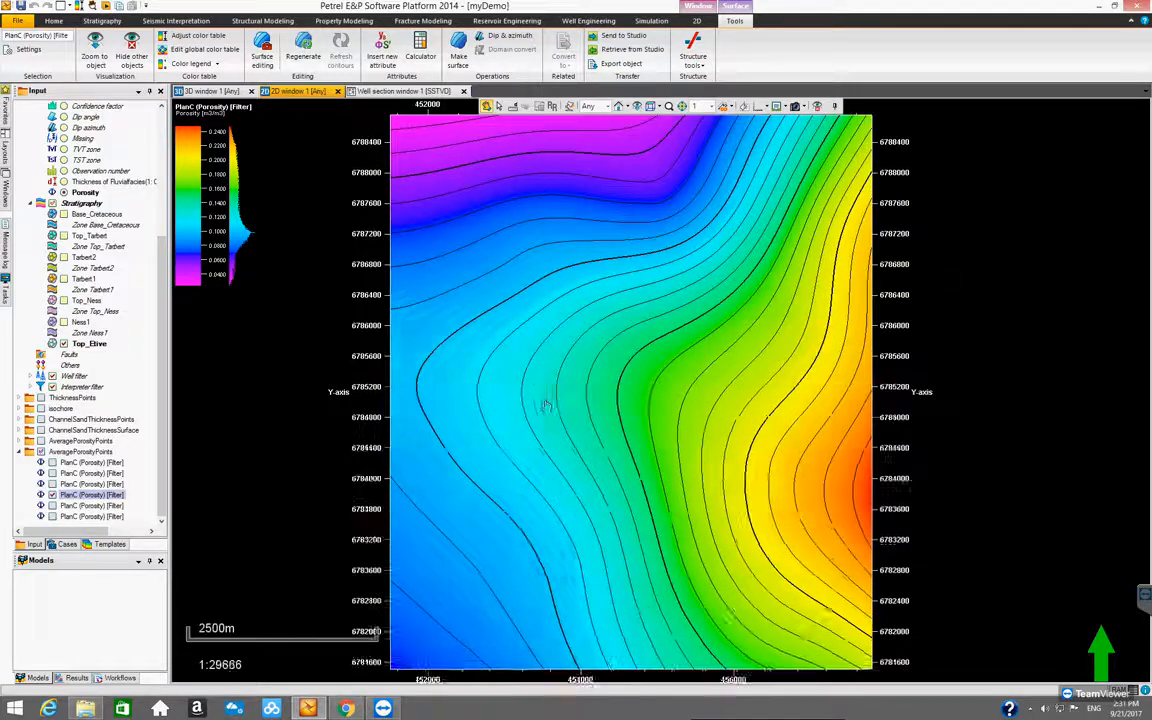
pyautogui.scroll(-2, 546, 405)
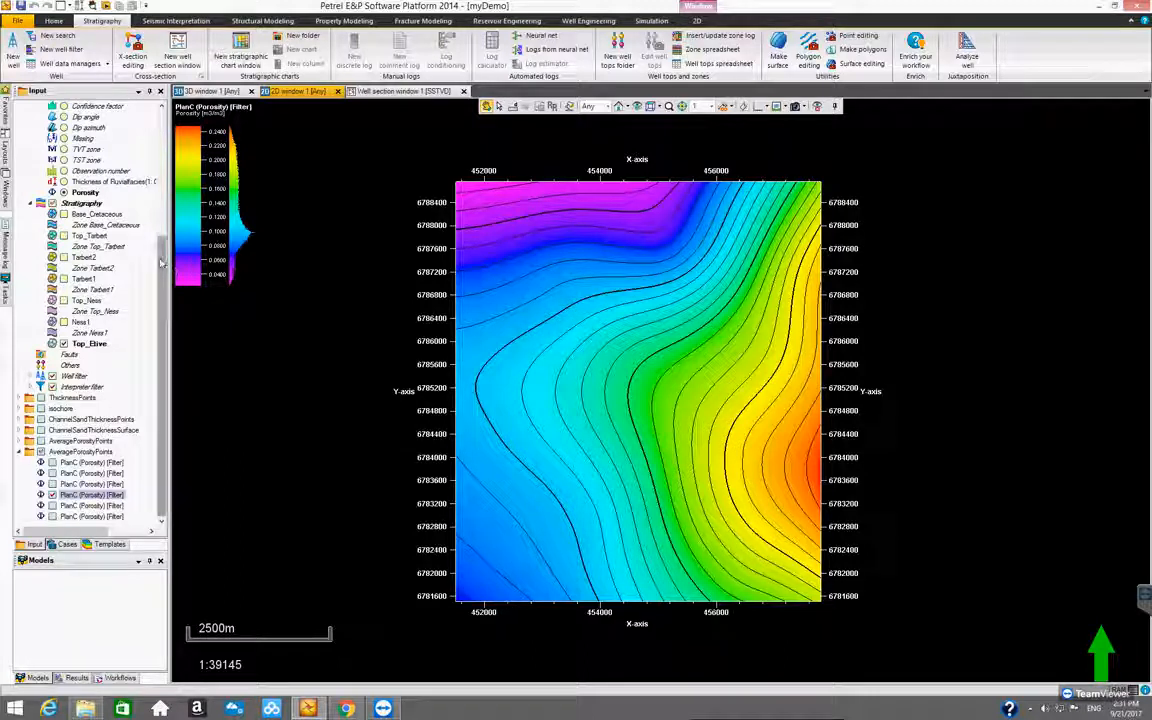
pyautogui.scroll(3, 163, 205)
pyautogui.moveTo(163, 206); pyautogui.dragTo(165, 295)
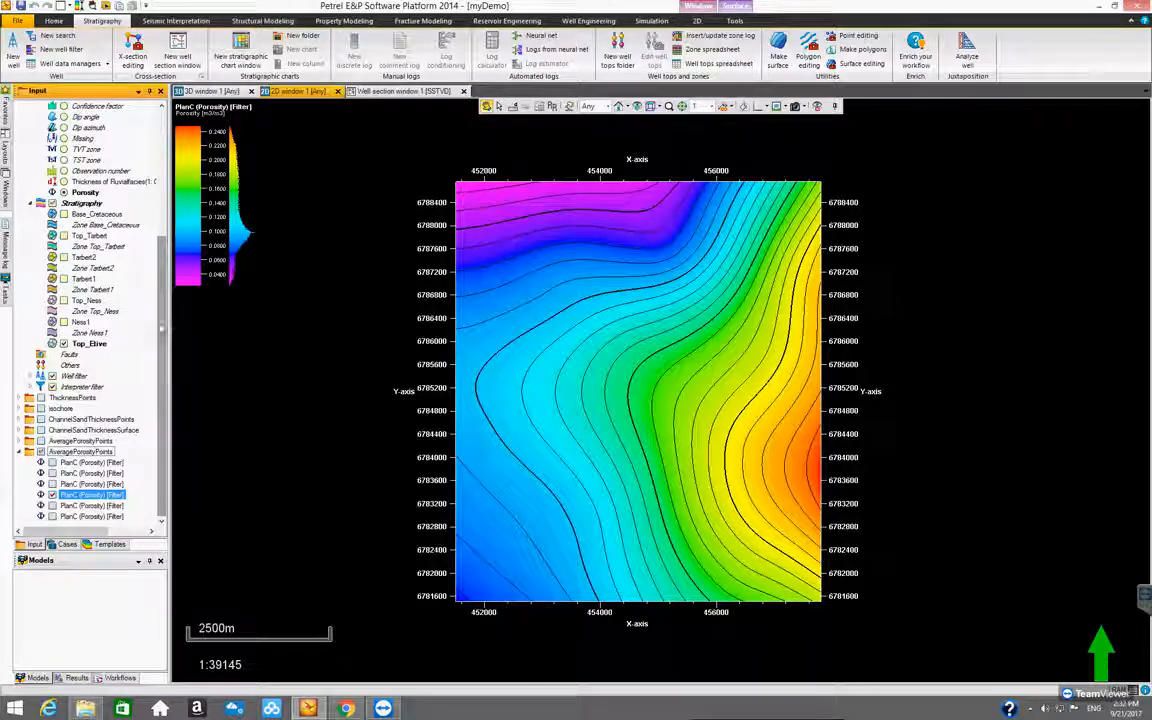
pyautogui.moveTo(160, 327); pyautogui.dragTo(176, 415)
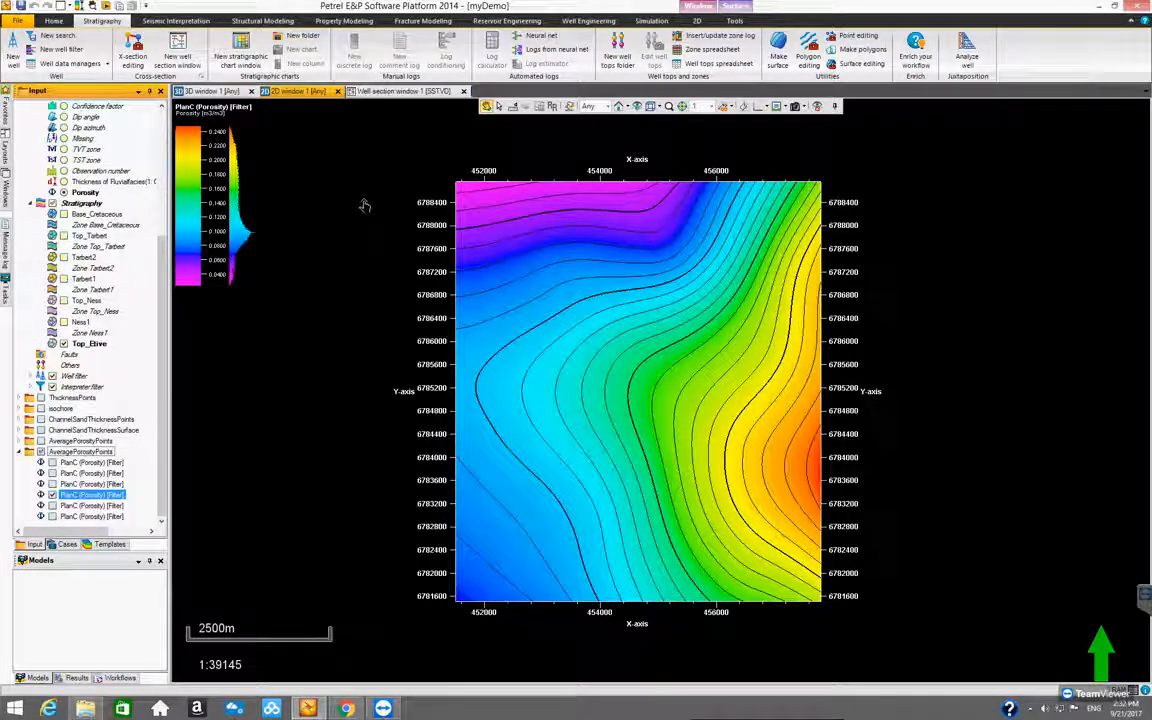